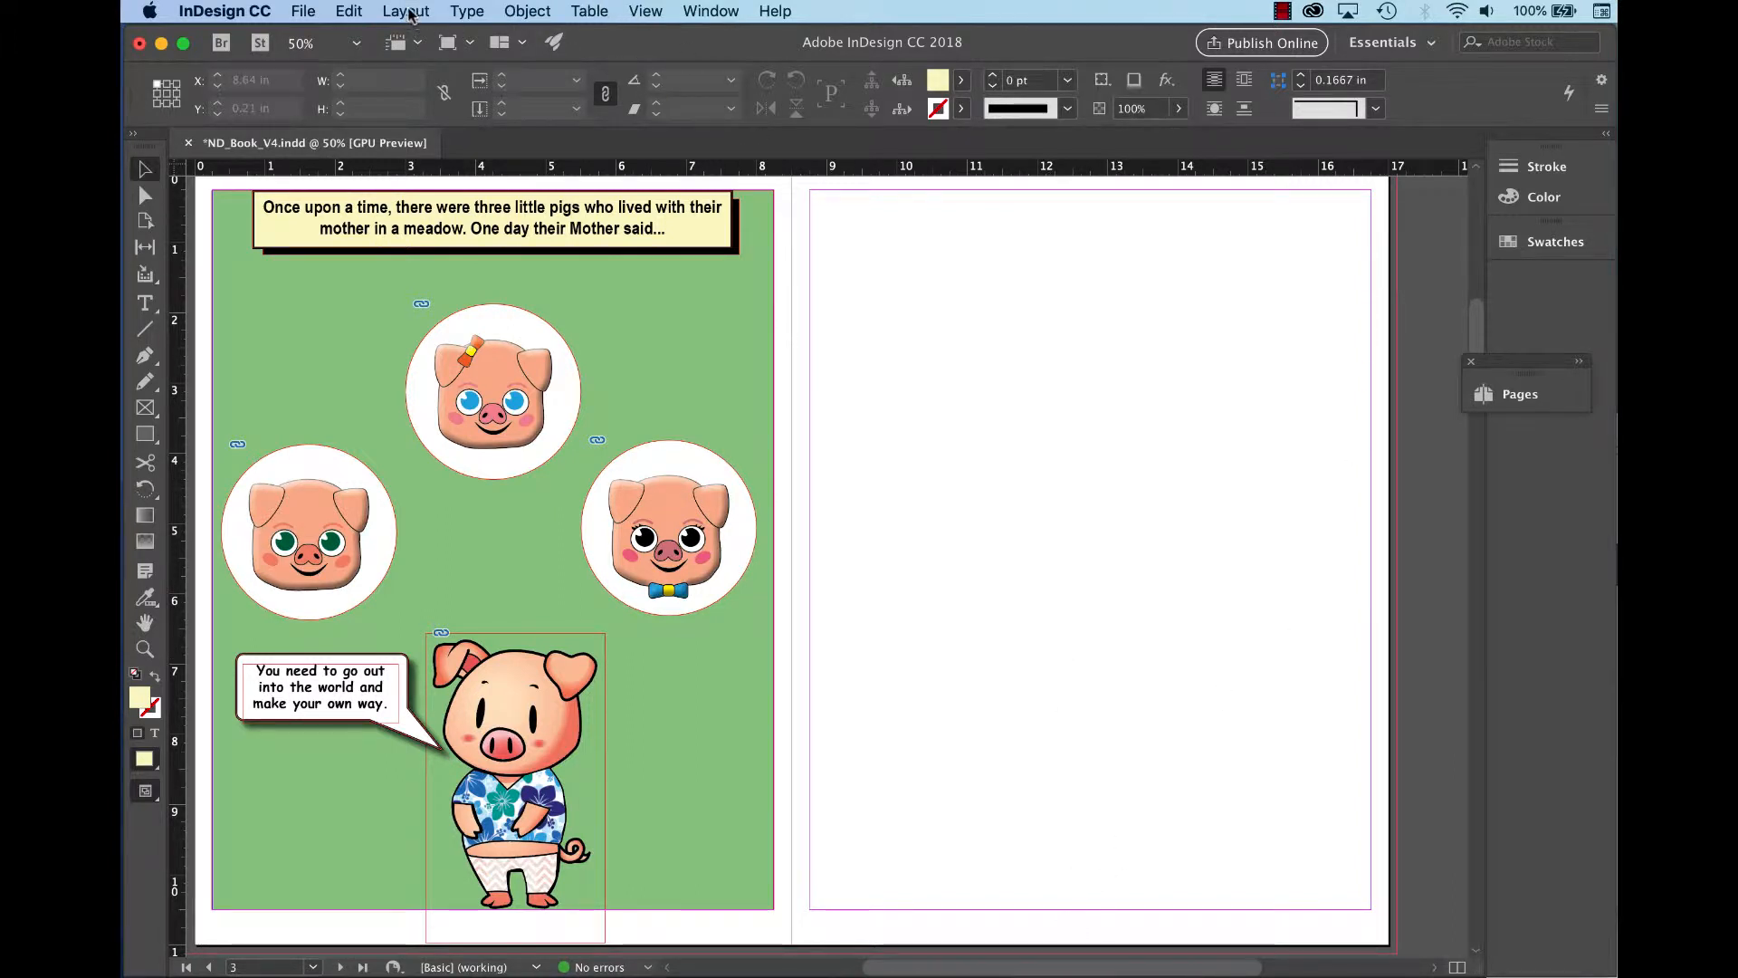
# Review the page's margin and column settings.
pyautogui.click(408, 12)
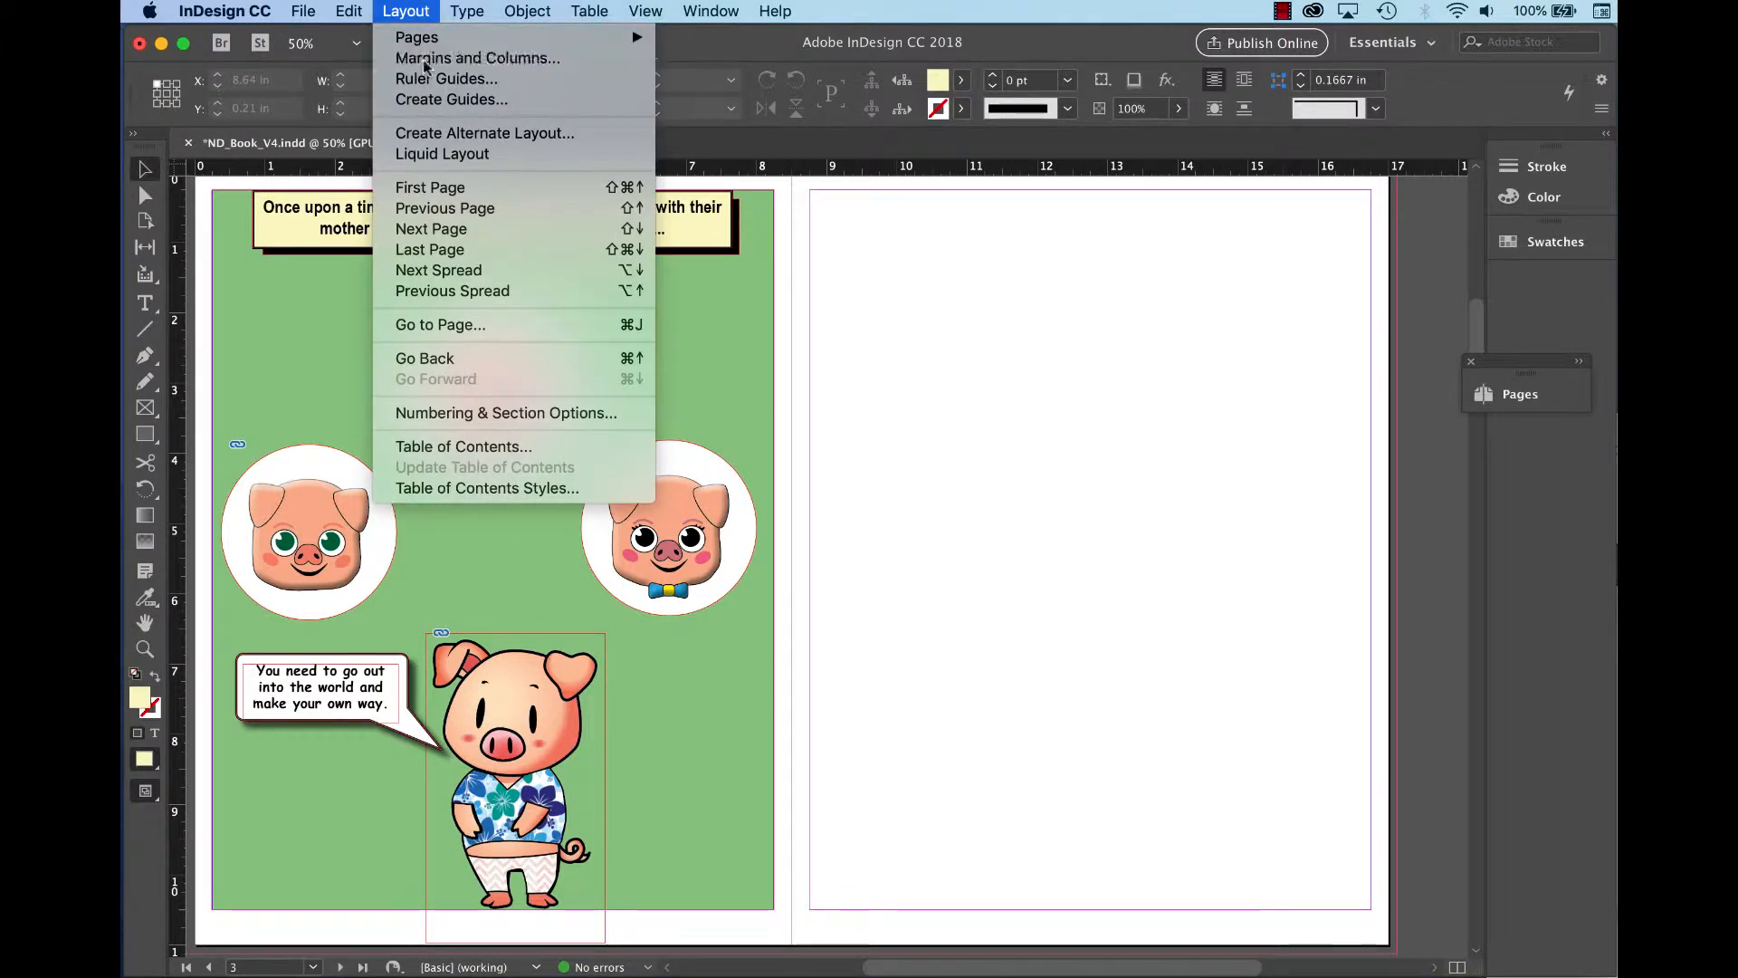
pyautogui.click(421, 60)
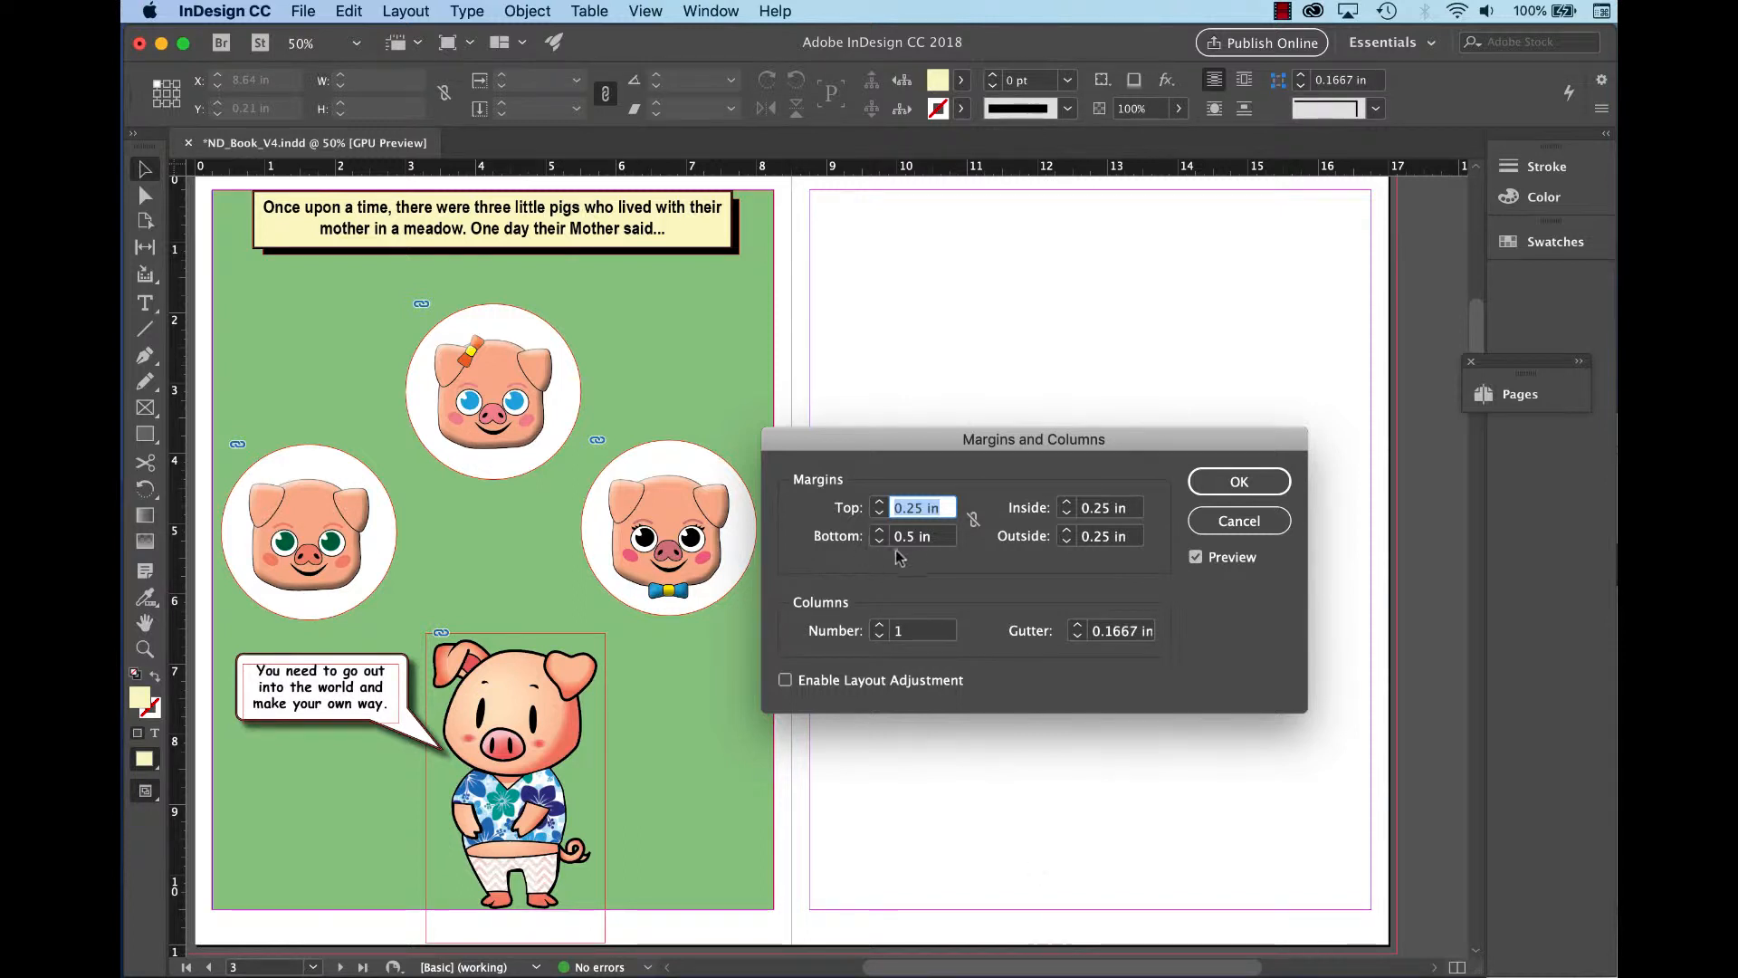
pyautogui.click(1239, 481)
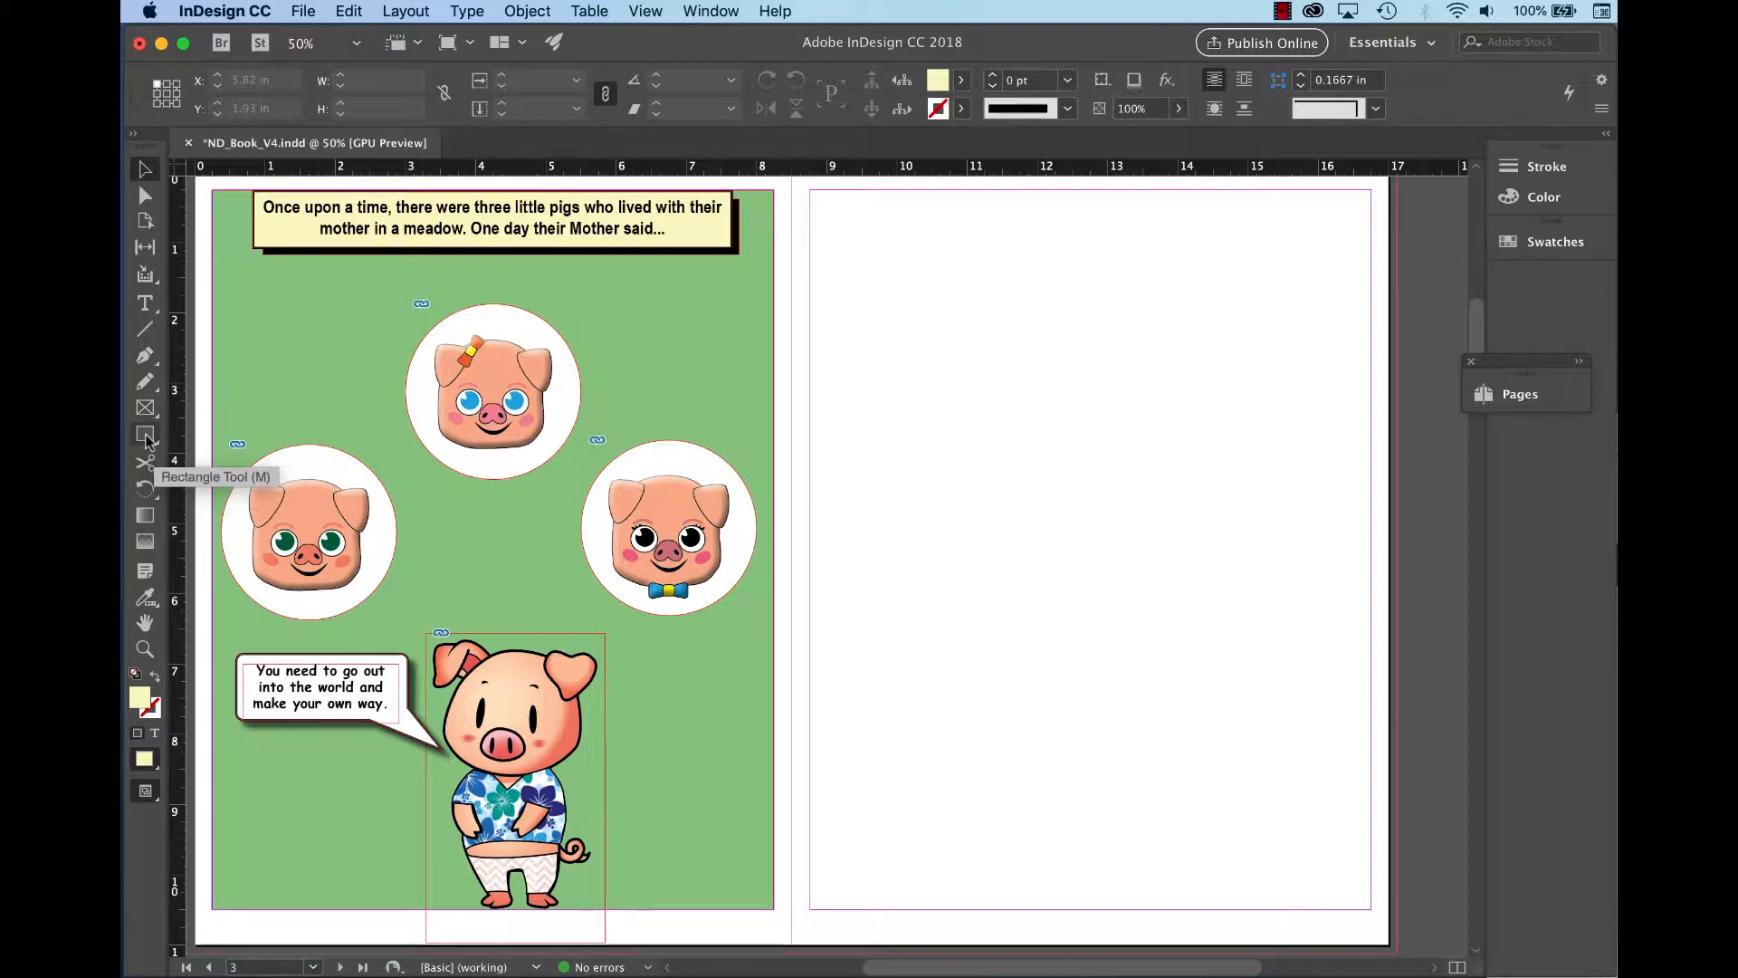
# Draw a rectangle of about 7.95 × 10.38 in over the blank facing page and set its fill to None.
pyautogui.click(146, 439)
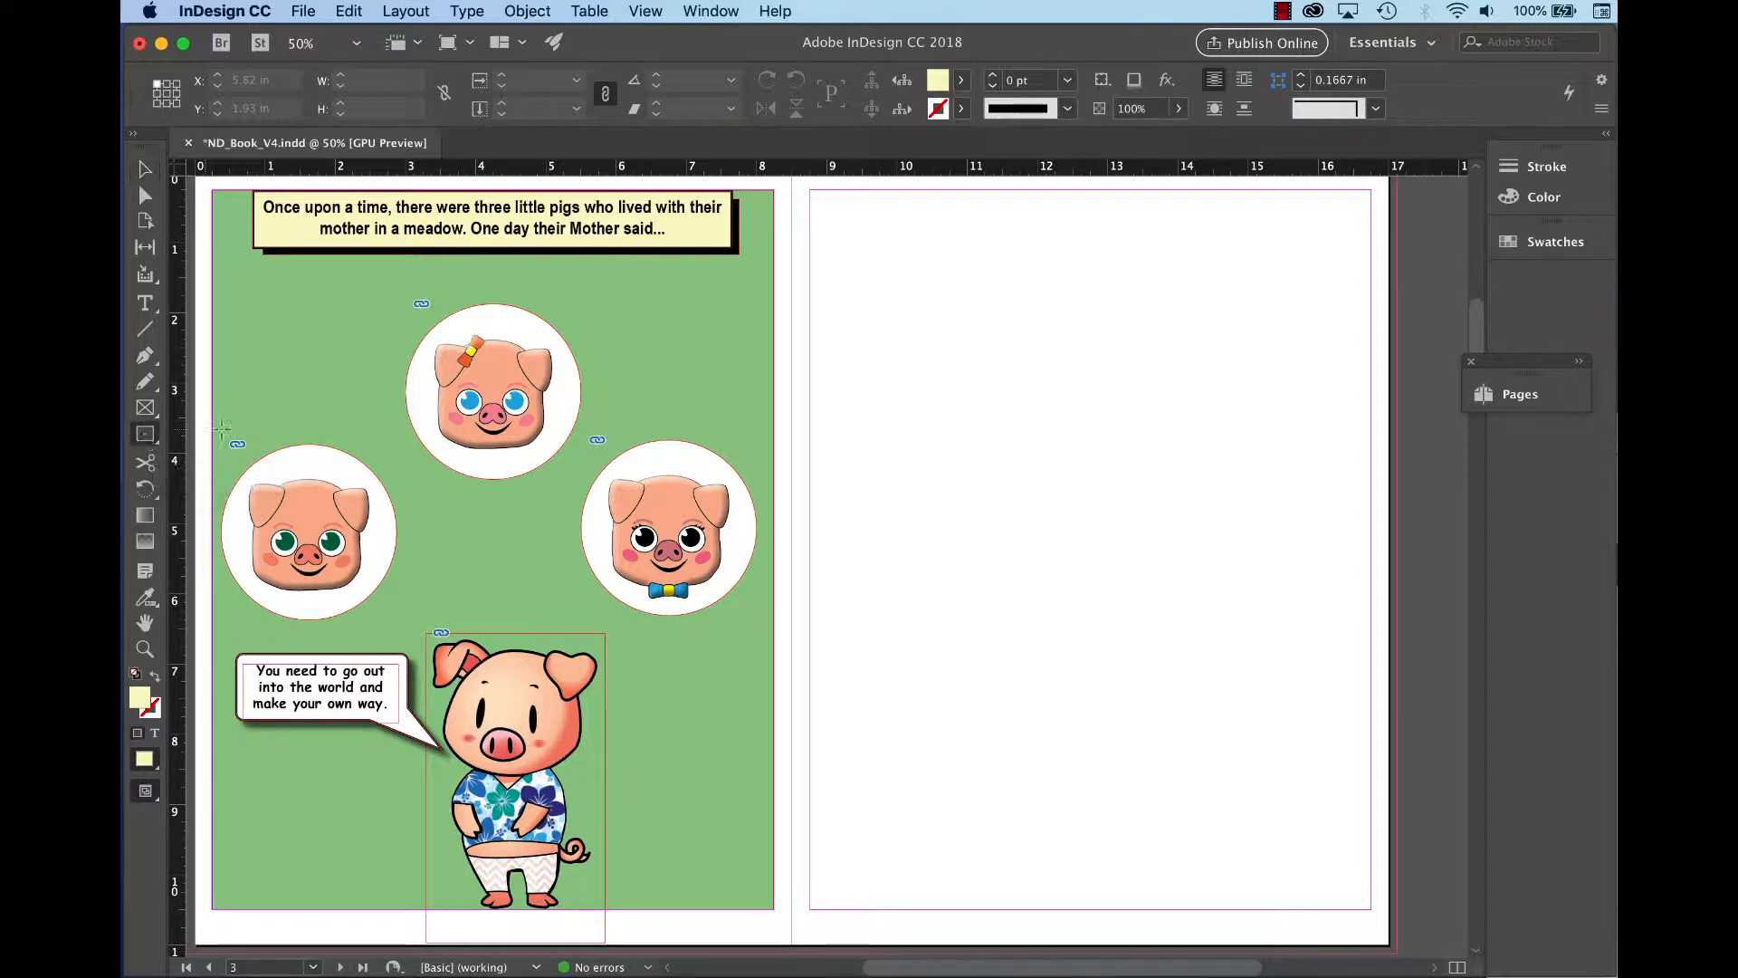
pyautogui.moveTo(808, 184)
pyautogui.mouseDown()
pyautogui.moveTo(831, 246)
pyautogui.moveTo(940, 386)
pyautogui.moveTo(996, 538)
pyautogui.moveTo(1117, 670)
pyautogui.moveTo(1359, 863)
pyautogui.moveTo(1367, 916)
pyautogui.mouseUp()
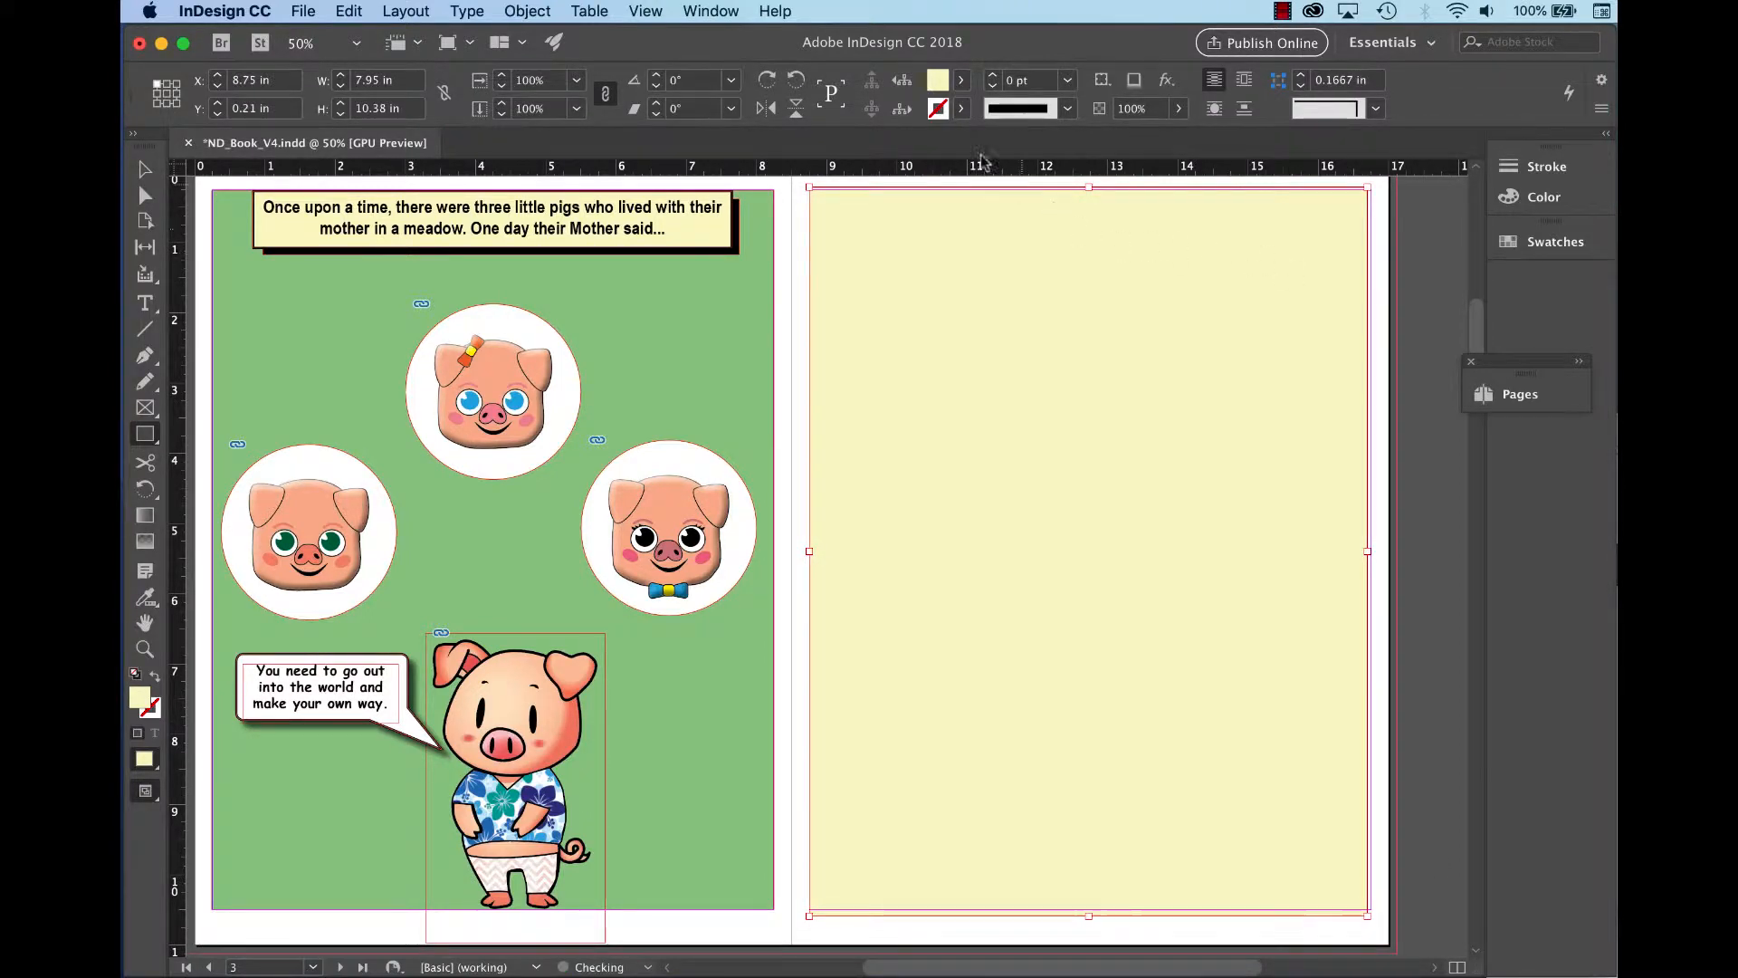
pyautogui.click(963, 85)
pyautogui.click(914, 148)
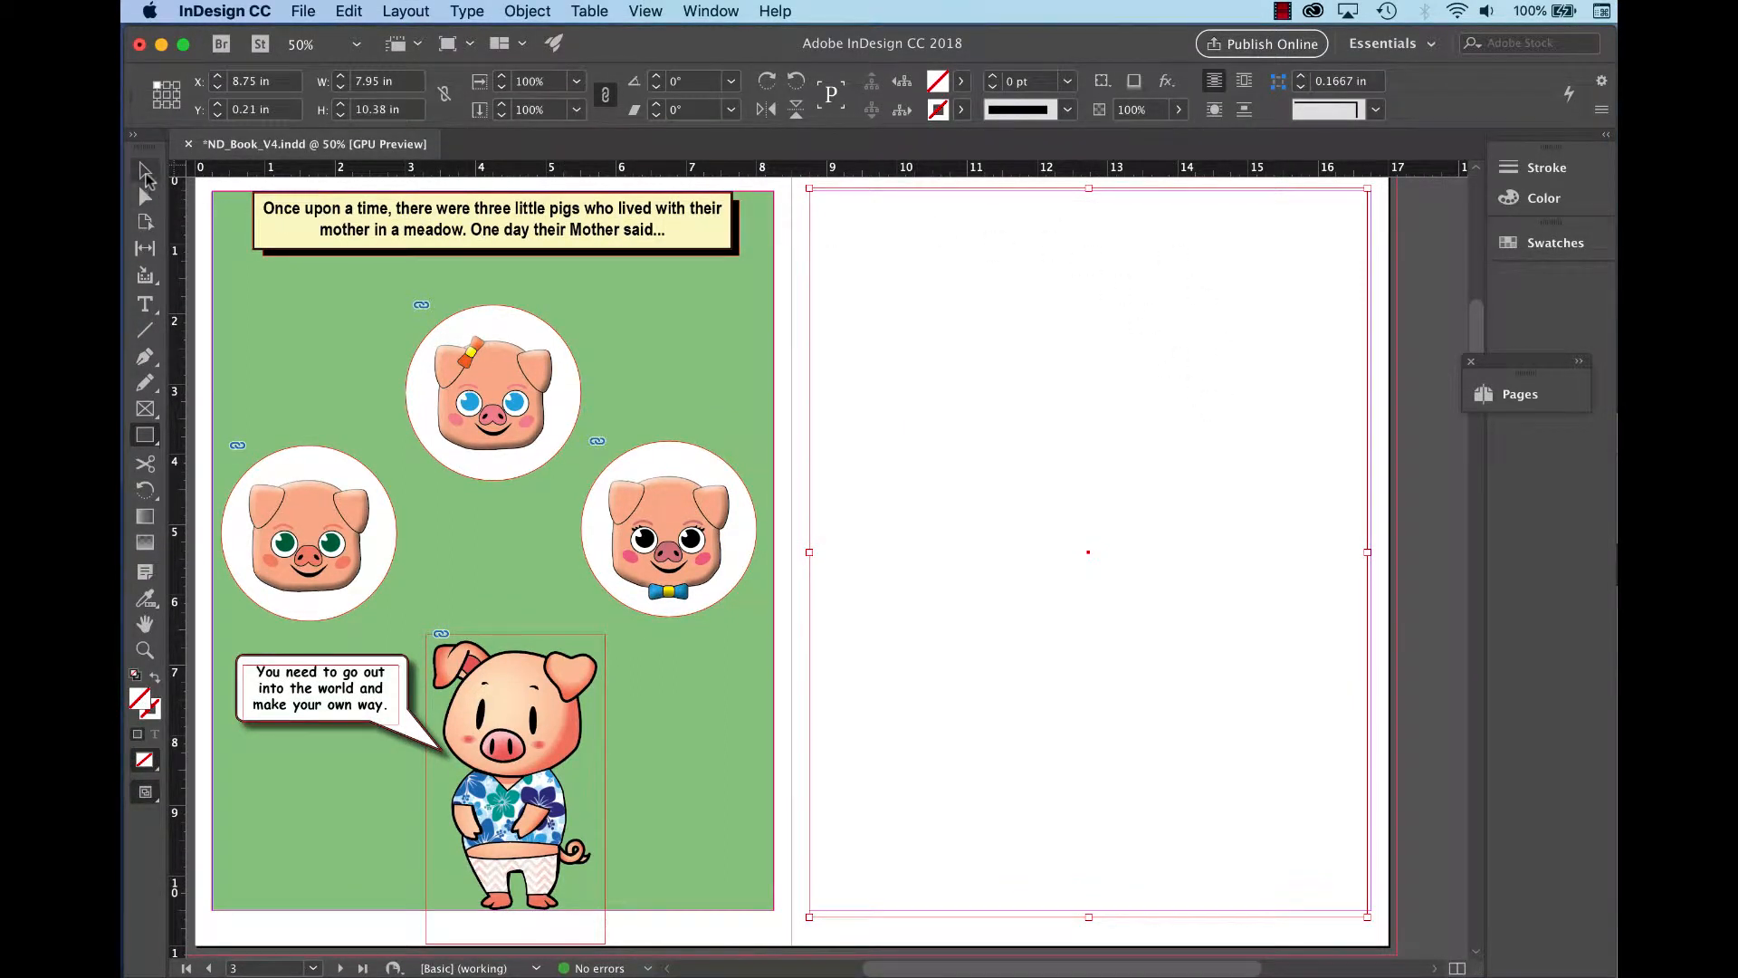
# Fit the rectangle's top, bottom and outer edges to the page margins, making it 8.01 × 10.25 in.
pyautogui.click(143, 172)
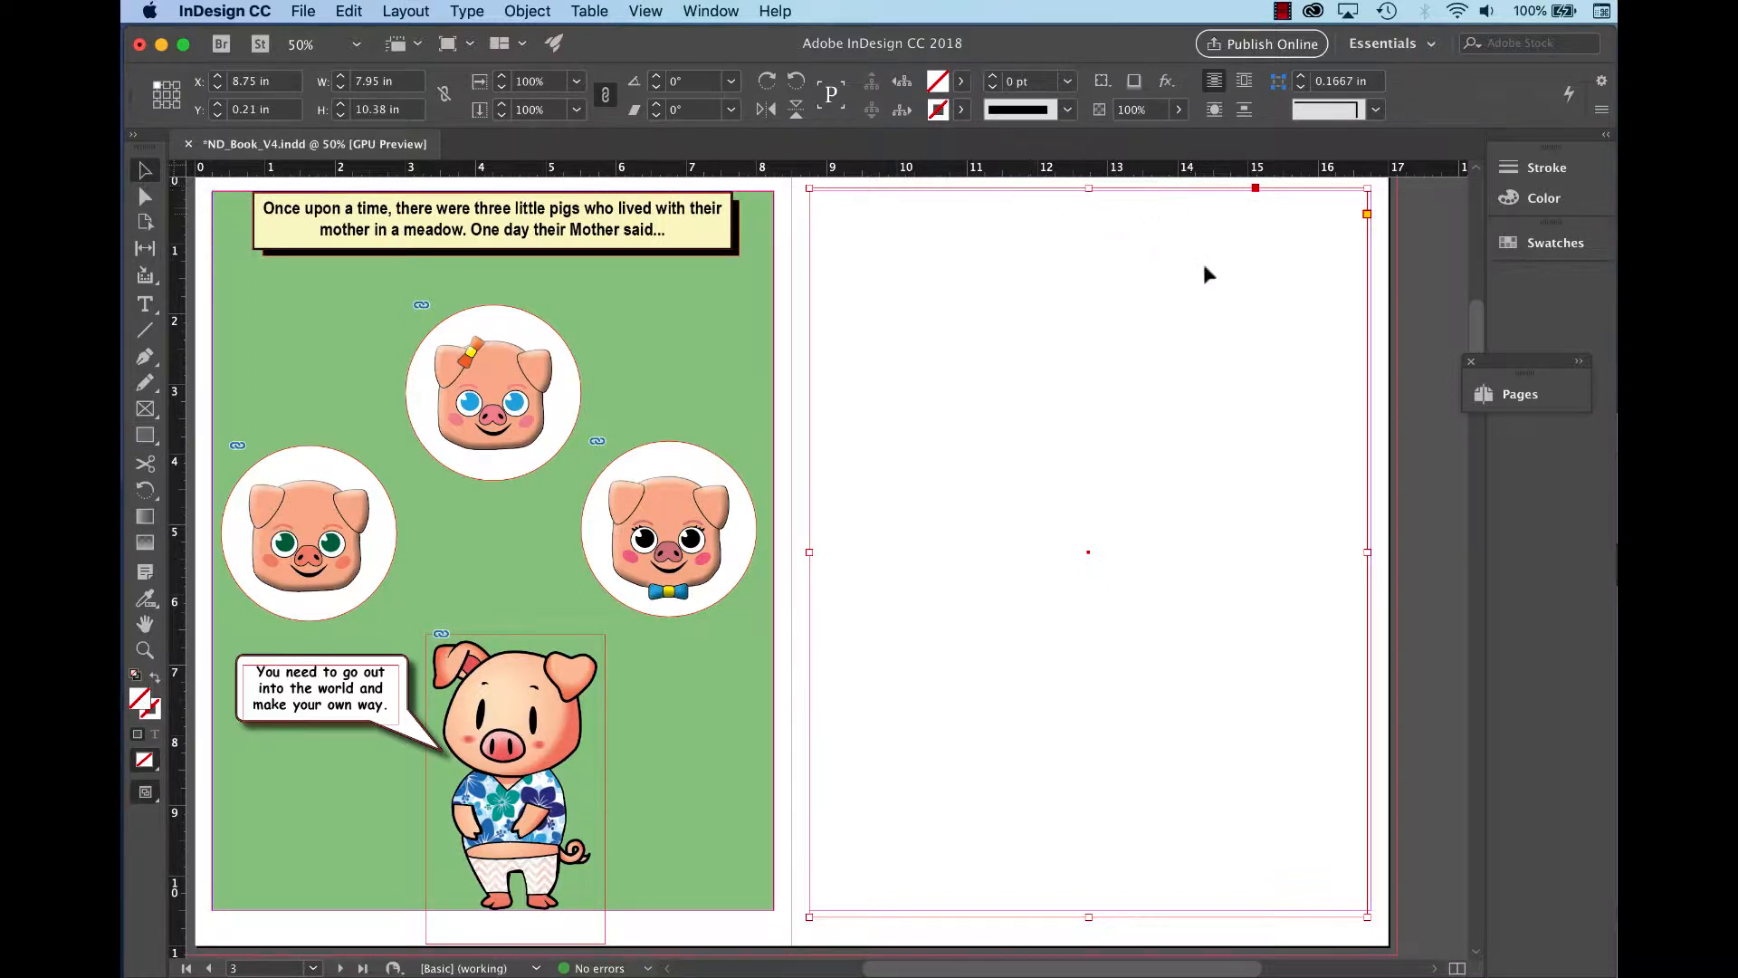
pyautogui.moveTo(1089, 188); pyautogui.dragTo(1090, 195)
pyautogui.moveTo(1088, 915); pyautogui.dragTo(1090, 910)
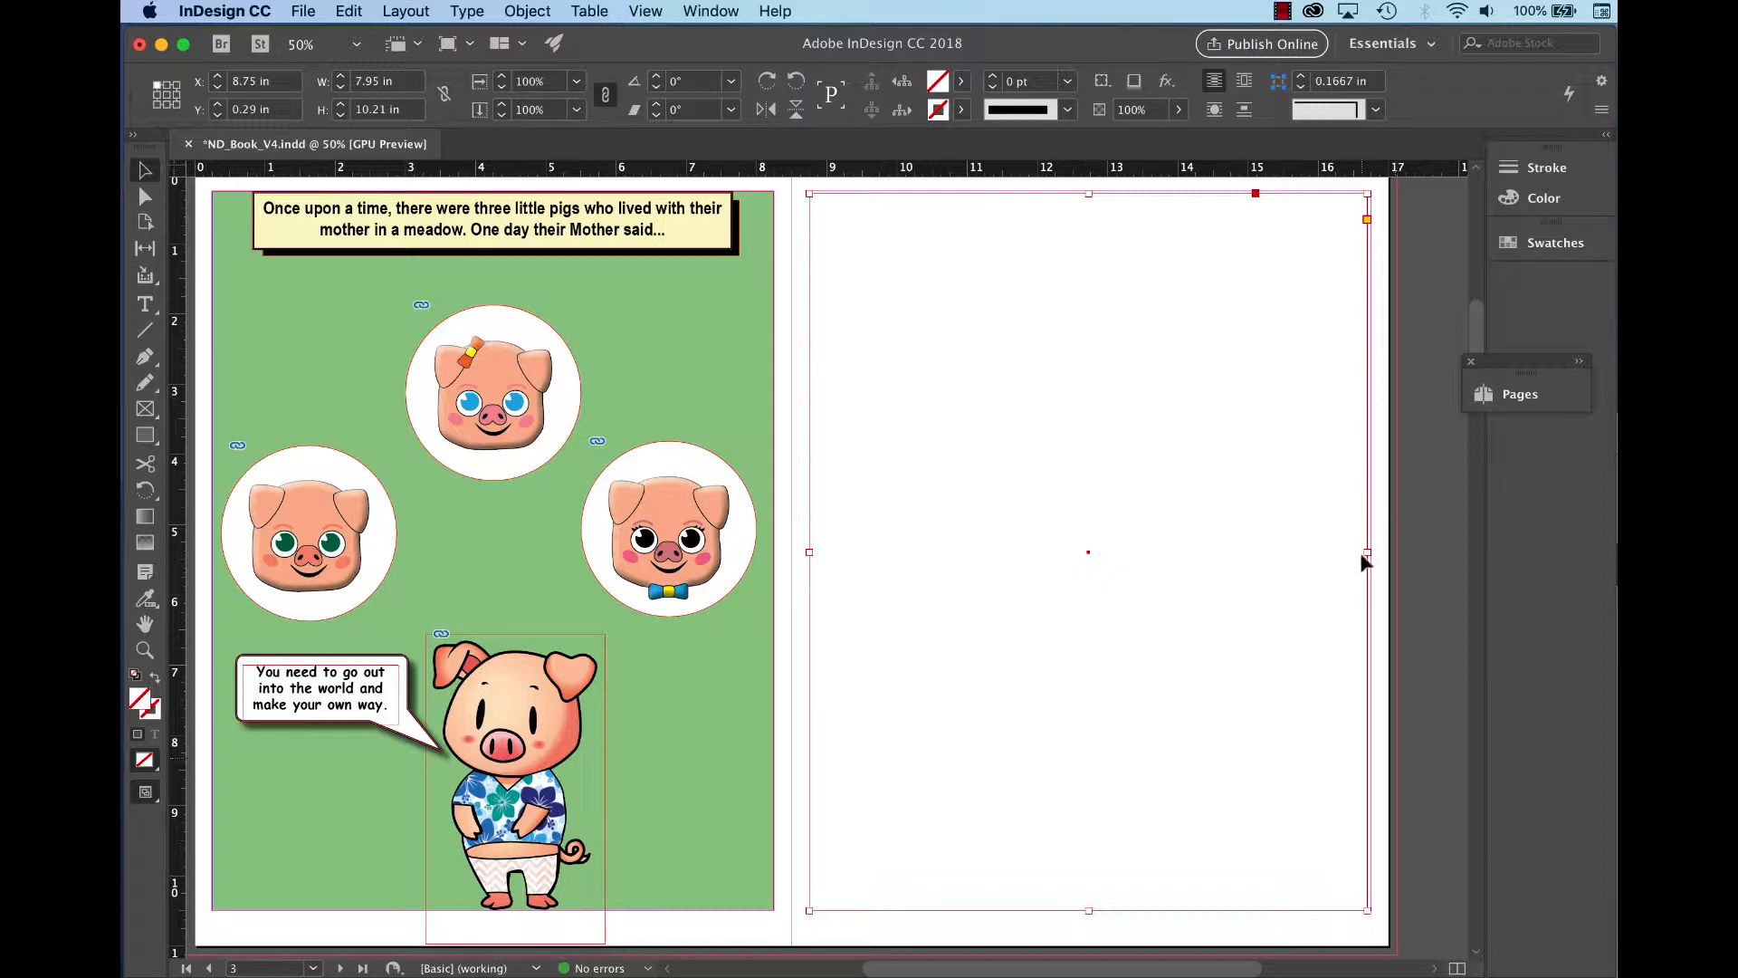
pyautogui.moveTo(1367, 552); pyautogui.dragTo(1372, 552)
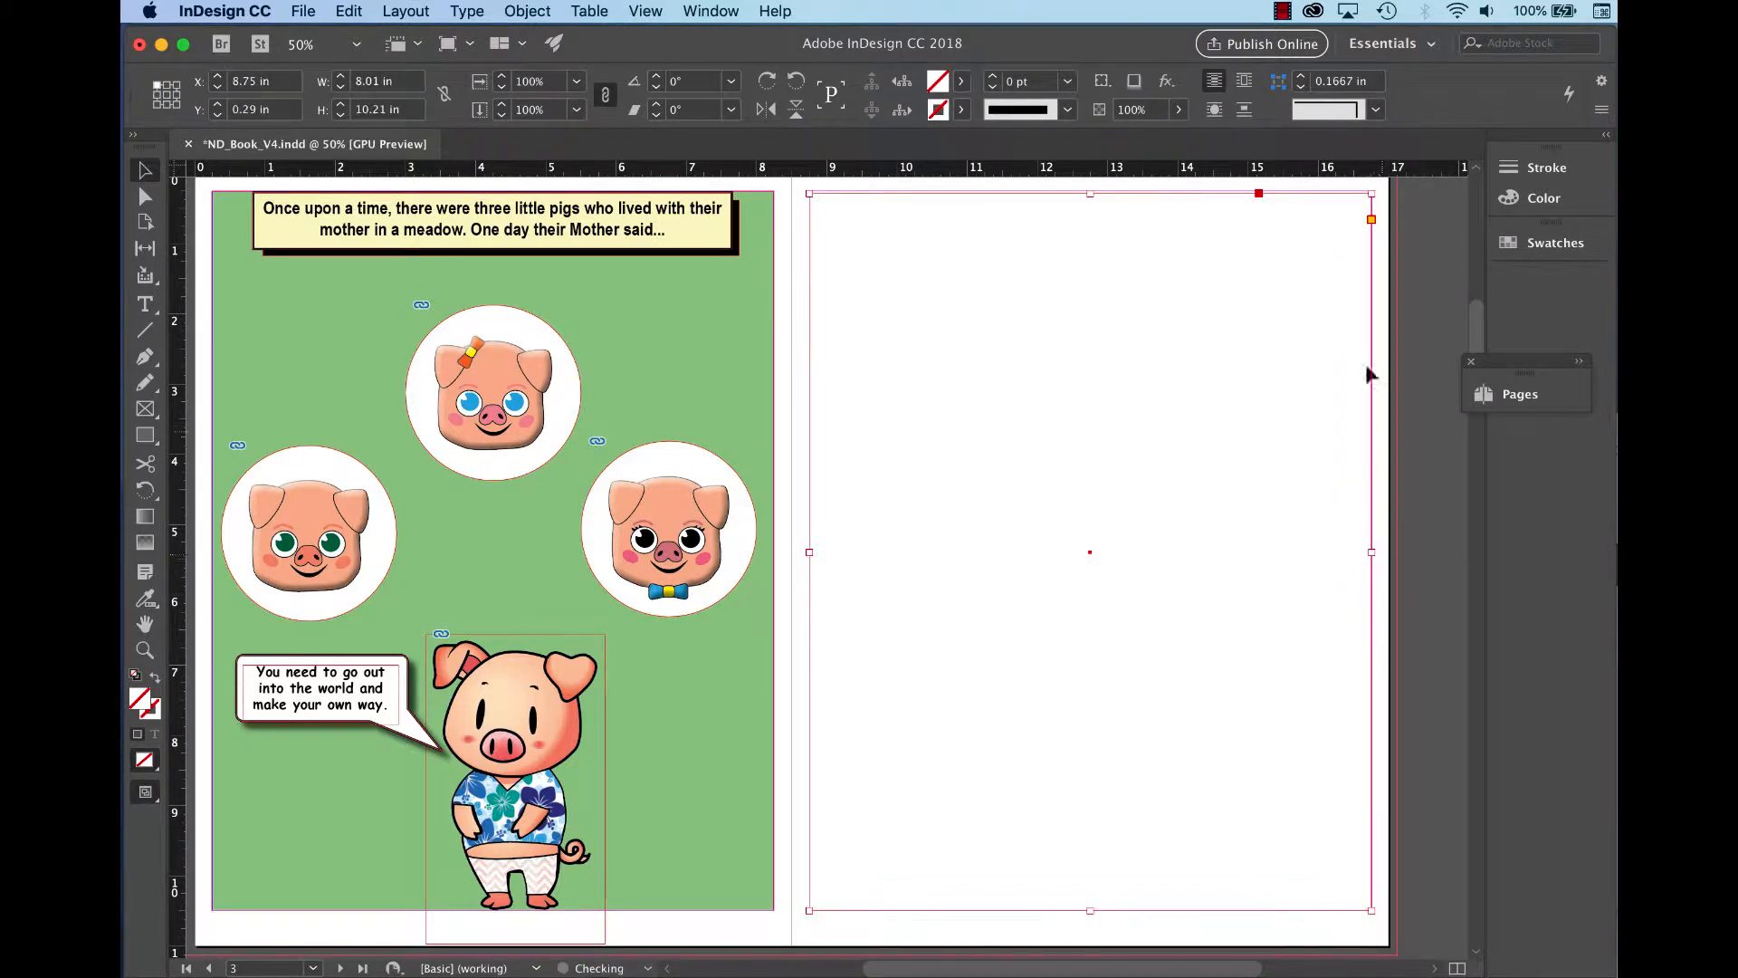
pyautogui.moveTo(1090, 192); pyautogui.dragTo(1090, 191)
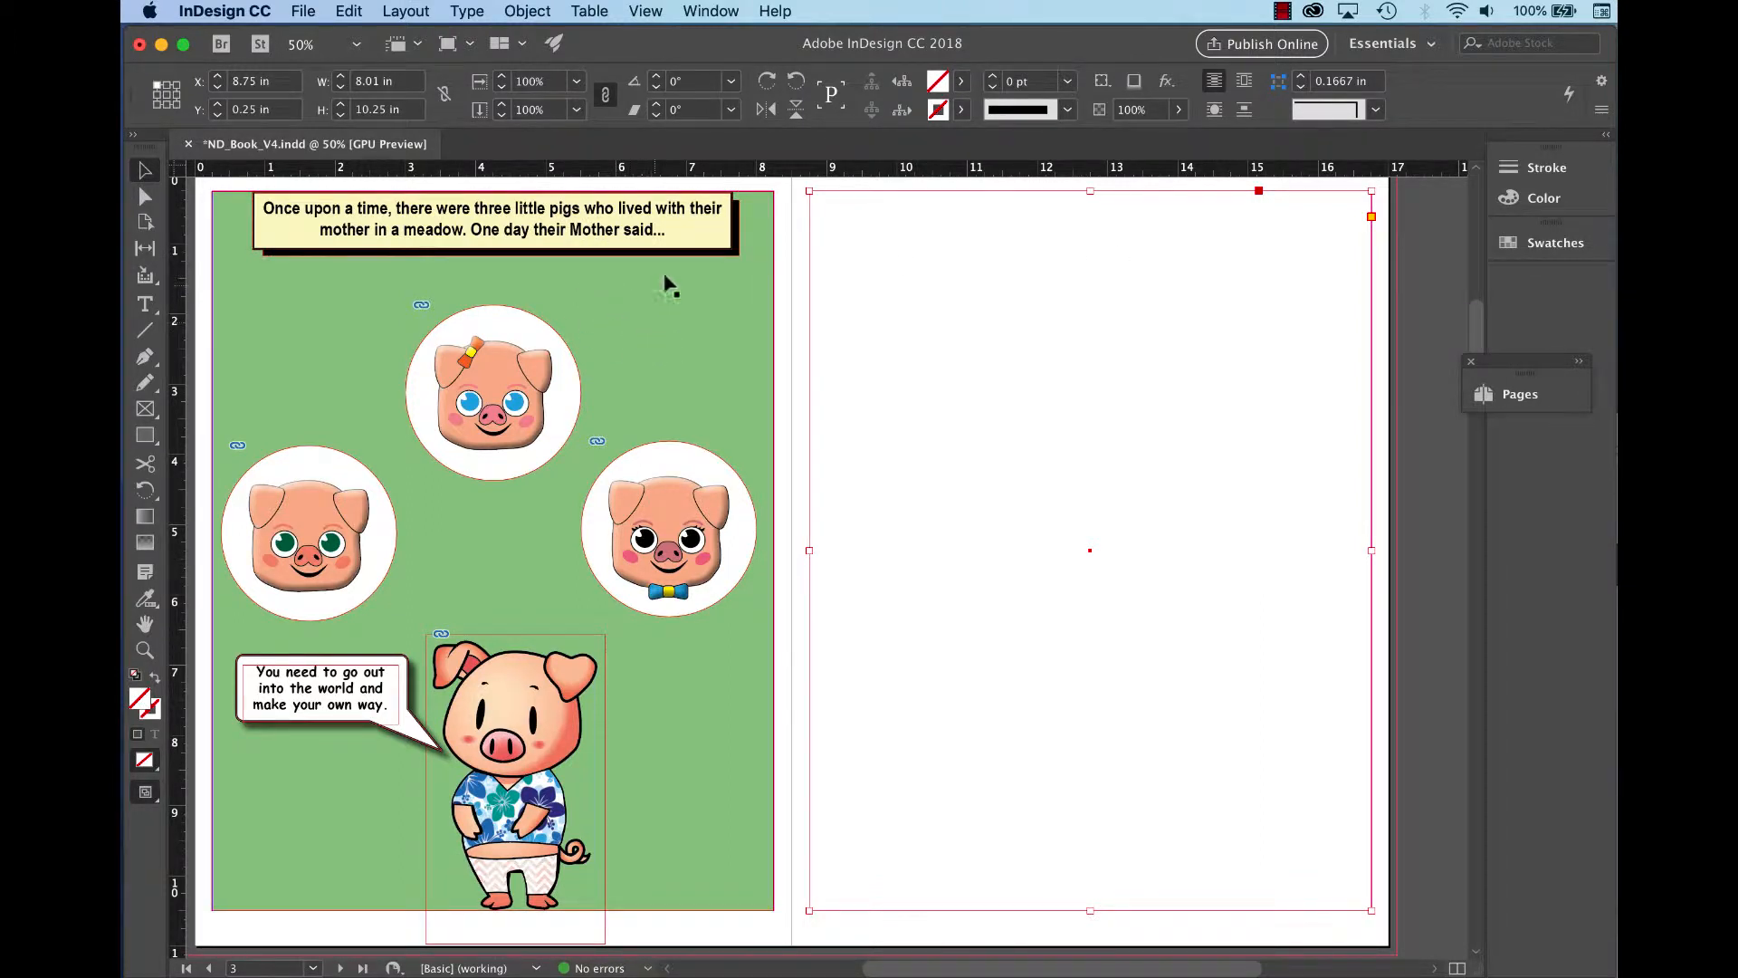
# Start a new color swatch for the rectangle's fill, using the PANTONE+ CMYK Uncoated color mode.
pyautogui.click(964, 86)
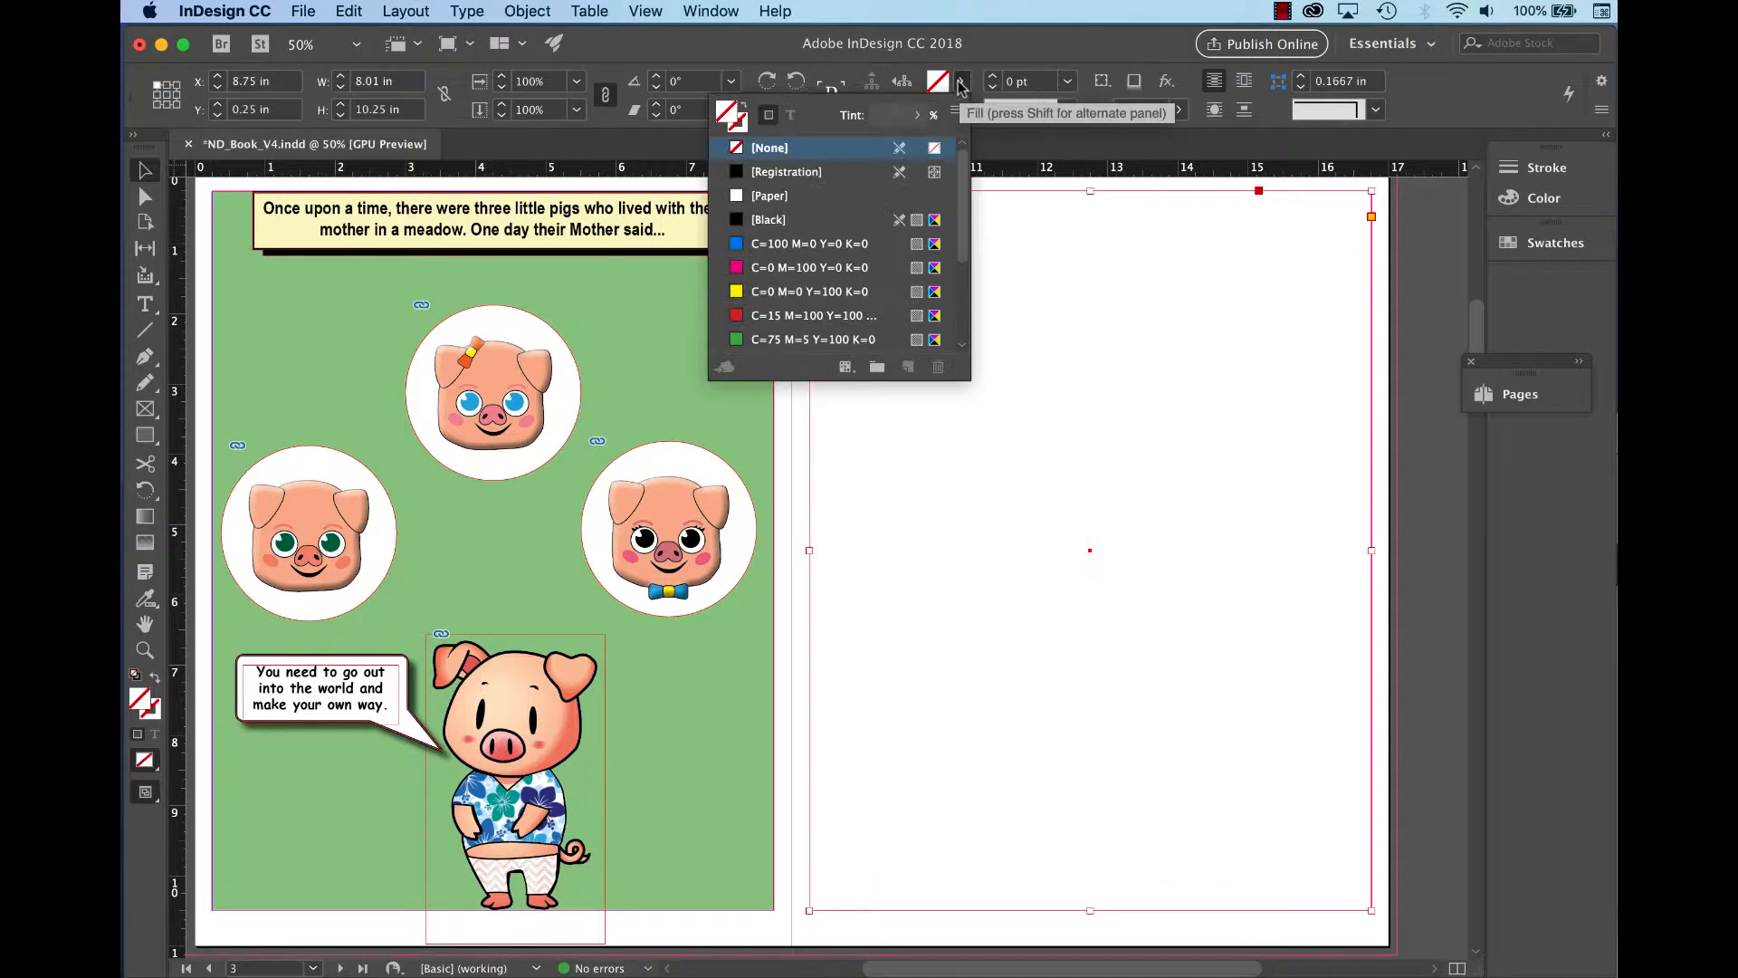
pyautogui.scroll(-3, 963, 272)
pyautogui.moveTo(963, 290); pyautogui.dragTo(968, 305)
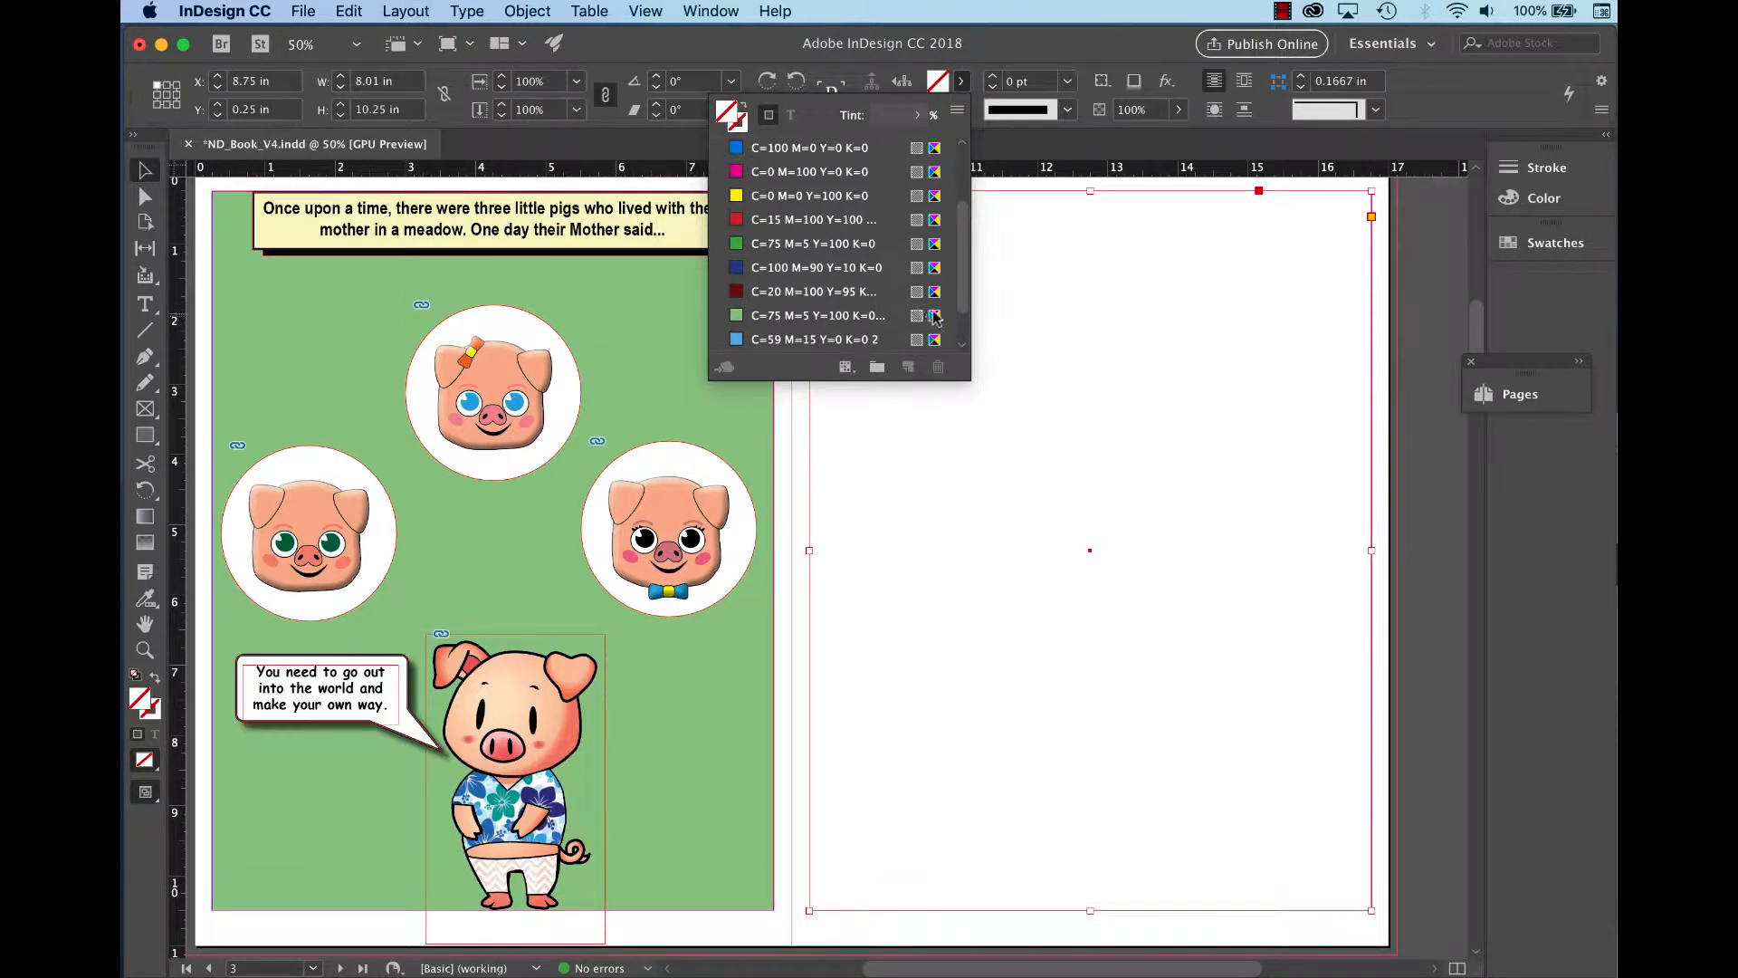
pyautogui.click(958, 111)
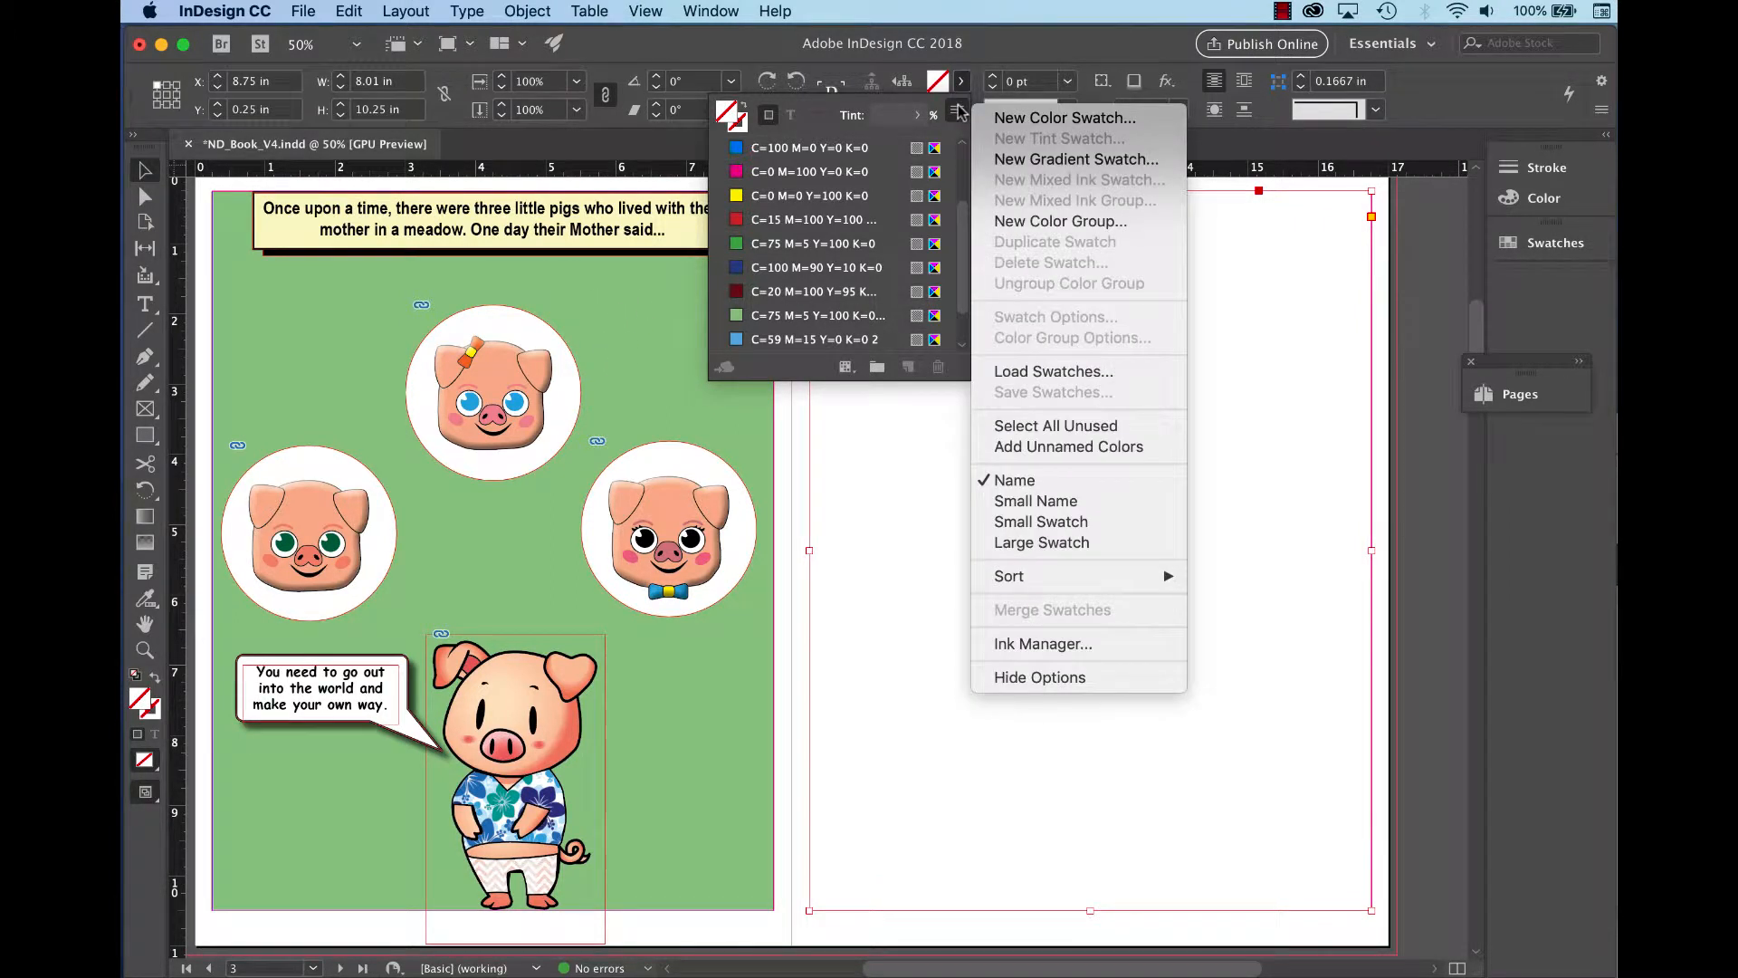
pyautogui.click(1028, 119)
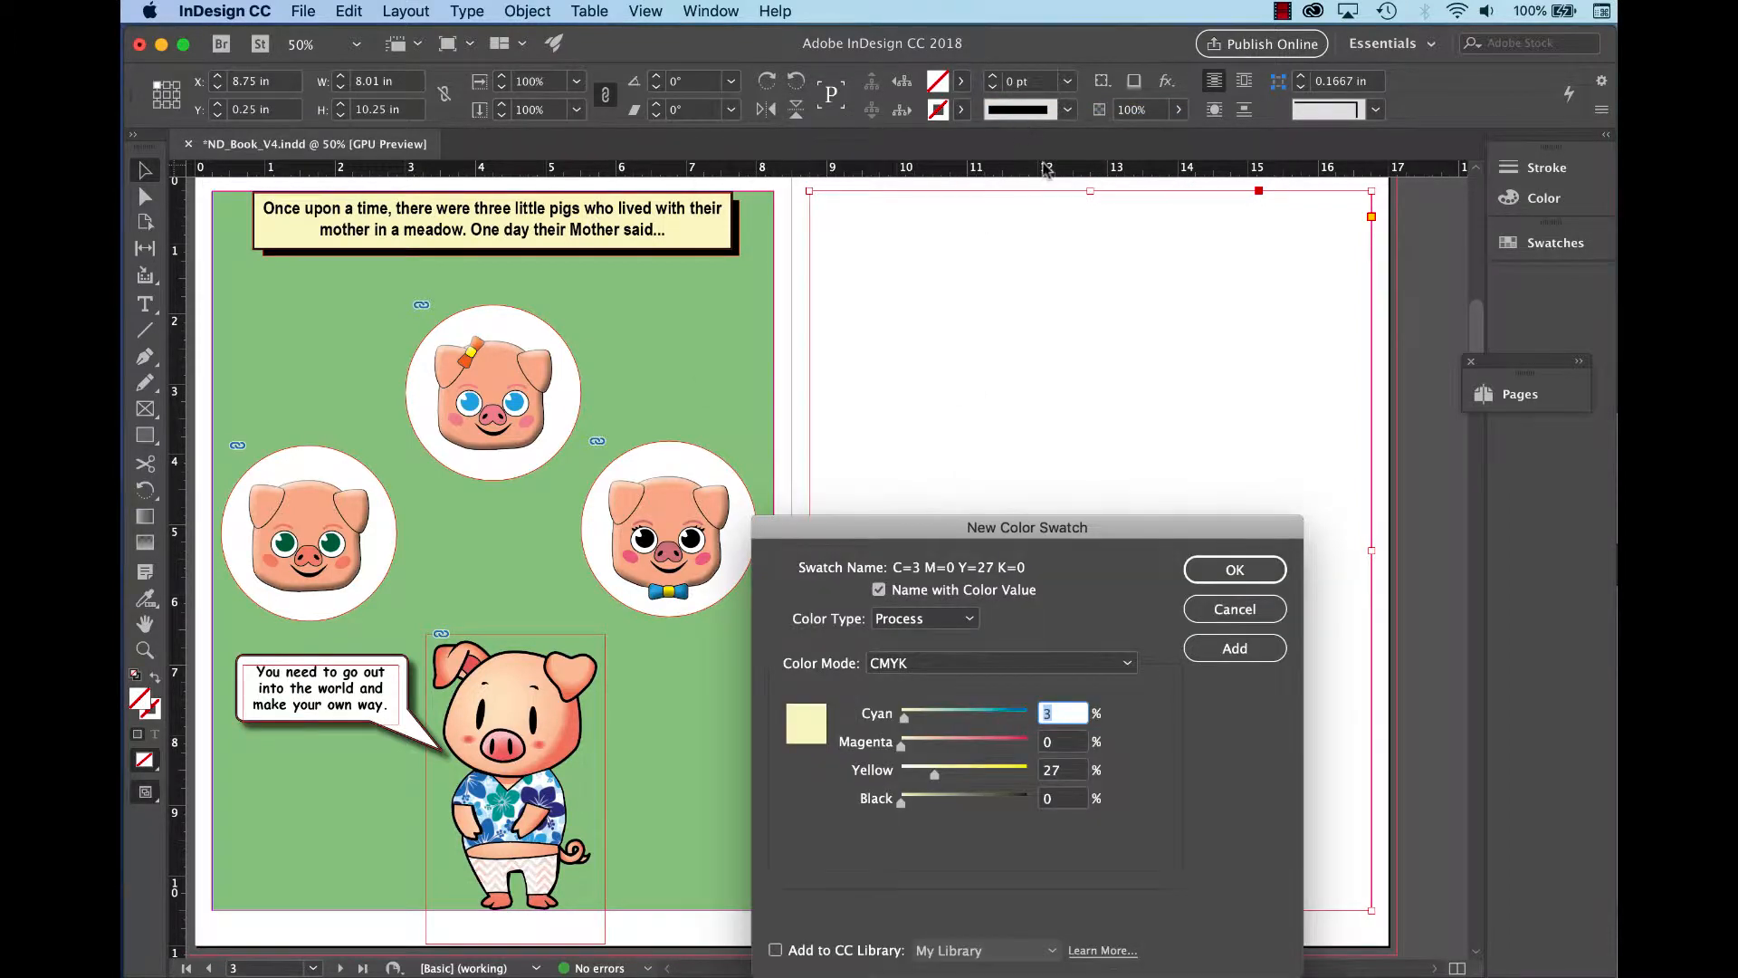
pyautogui.click(1126, 668)
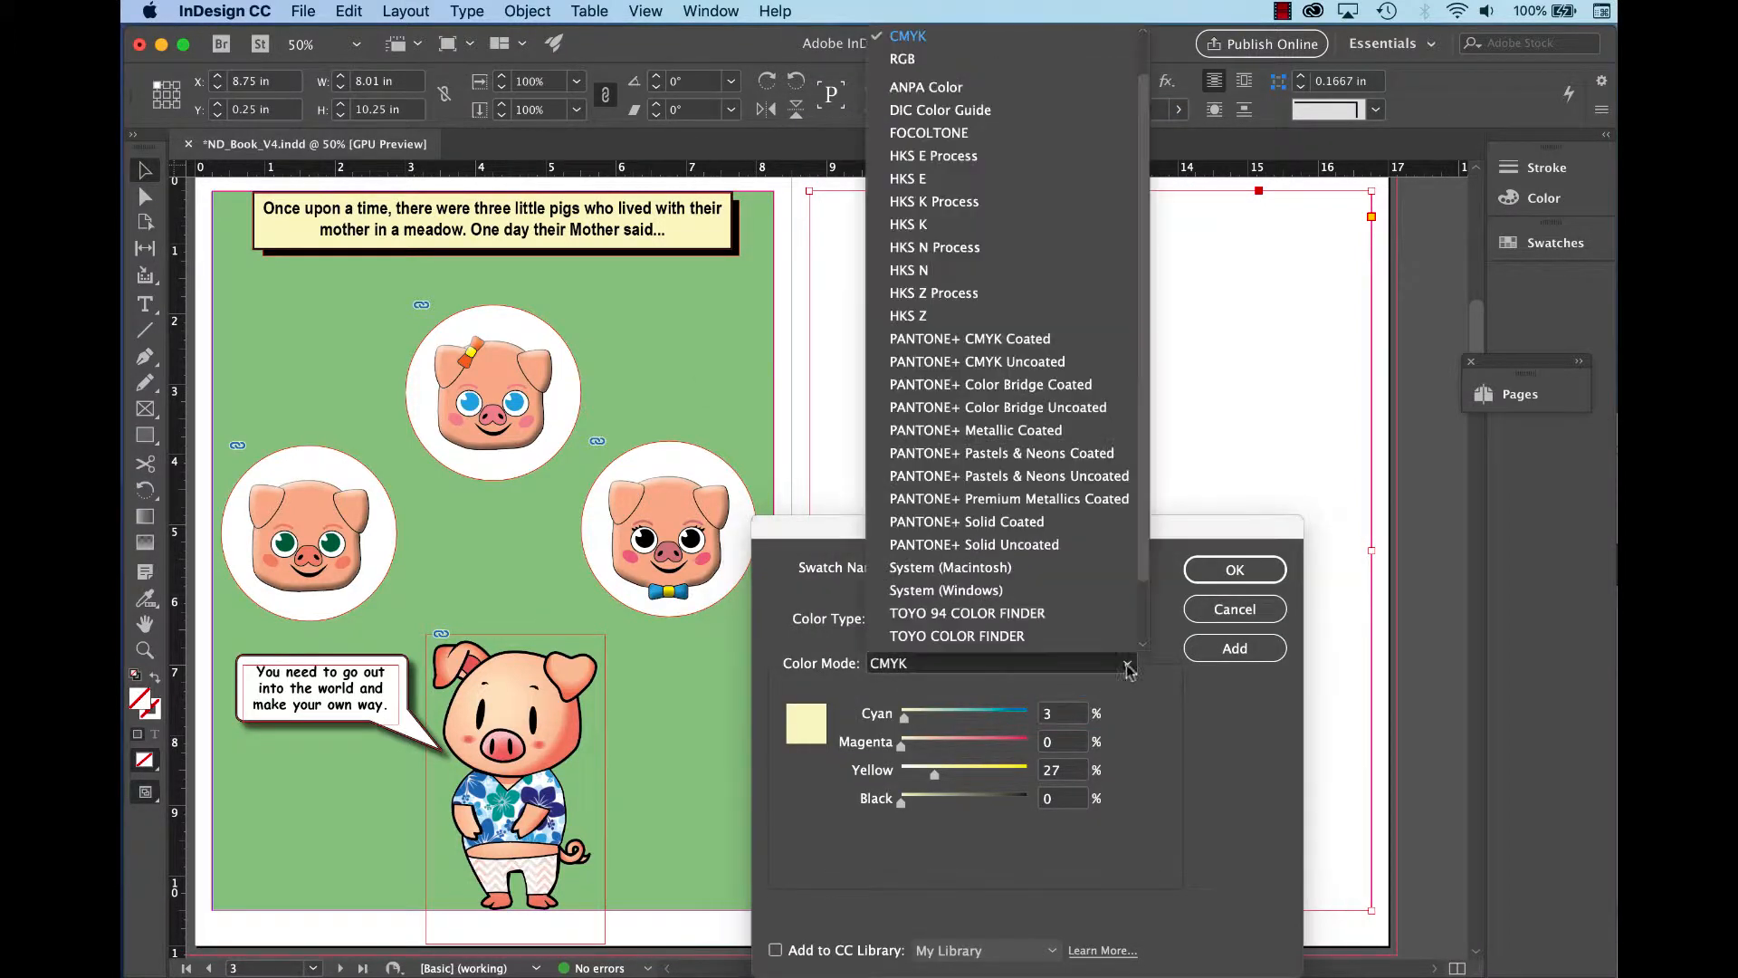
pyautogui.click(993, 363)
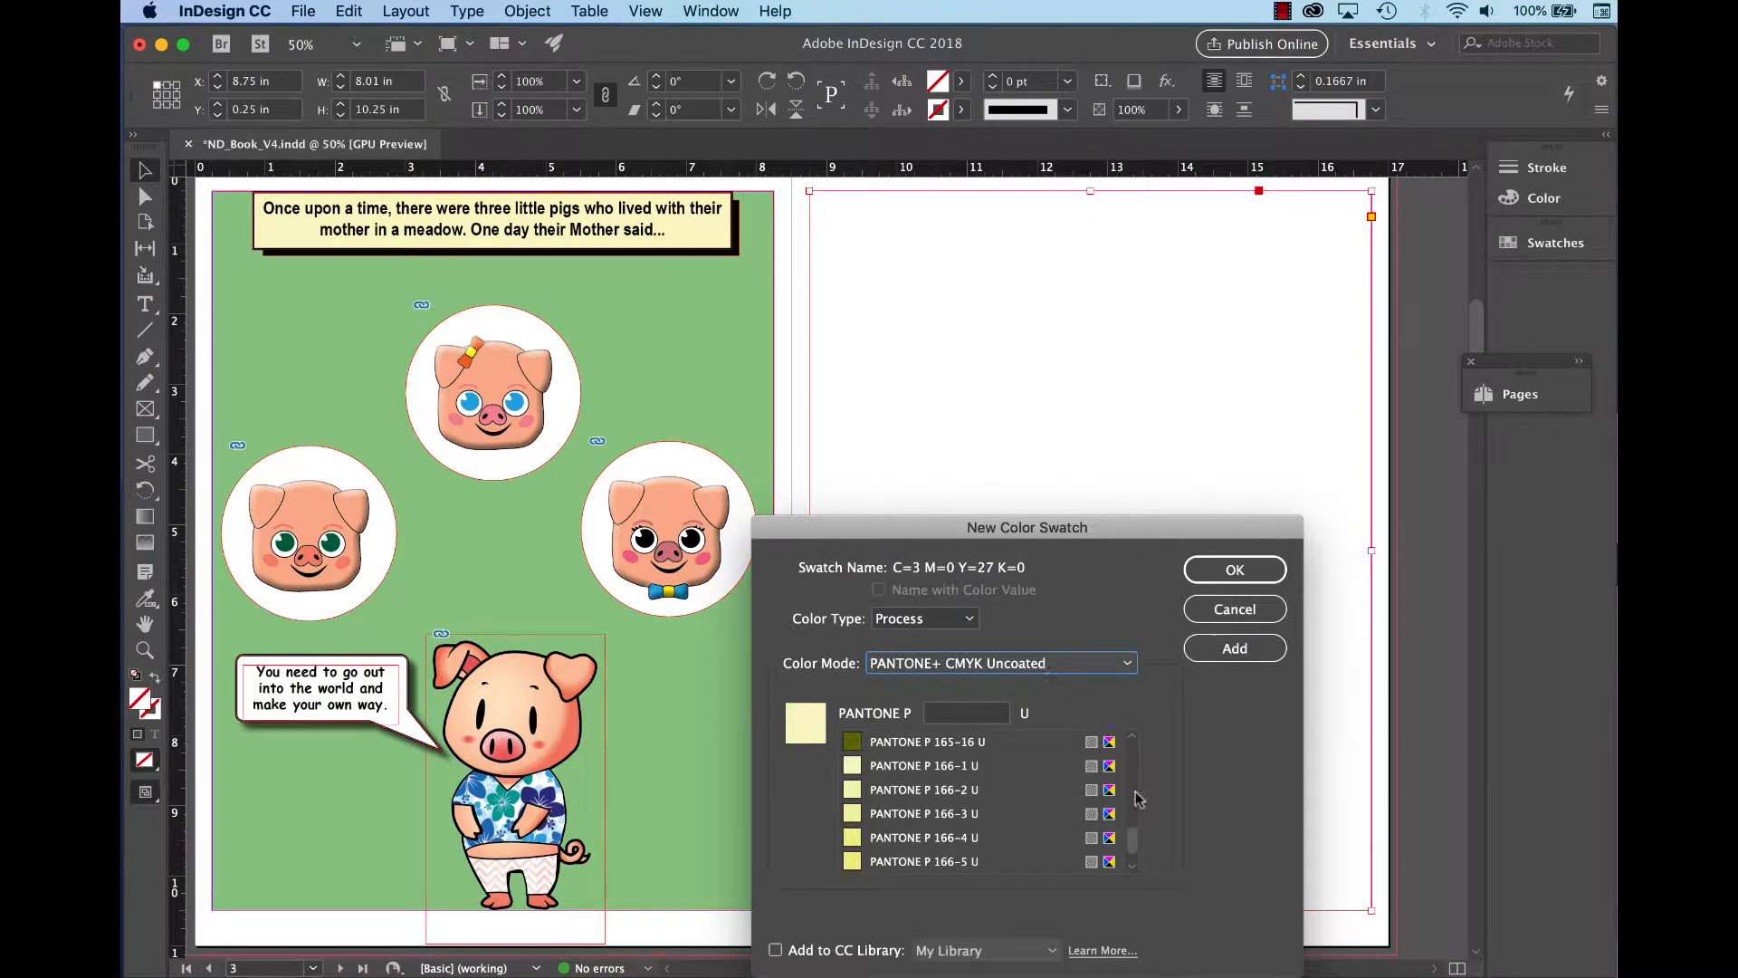
# Fill the rectangle with PANTONE P 148-4 U as the new swatch, and lock the rectangle in place.
pyautogui.scroll(10, 1134, 841)
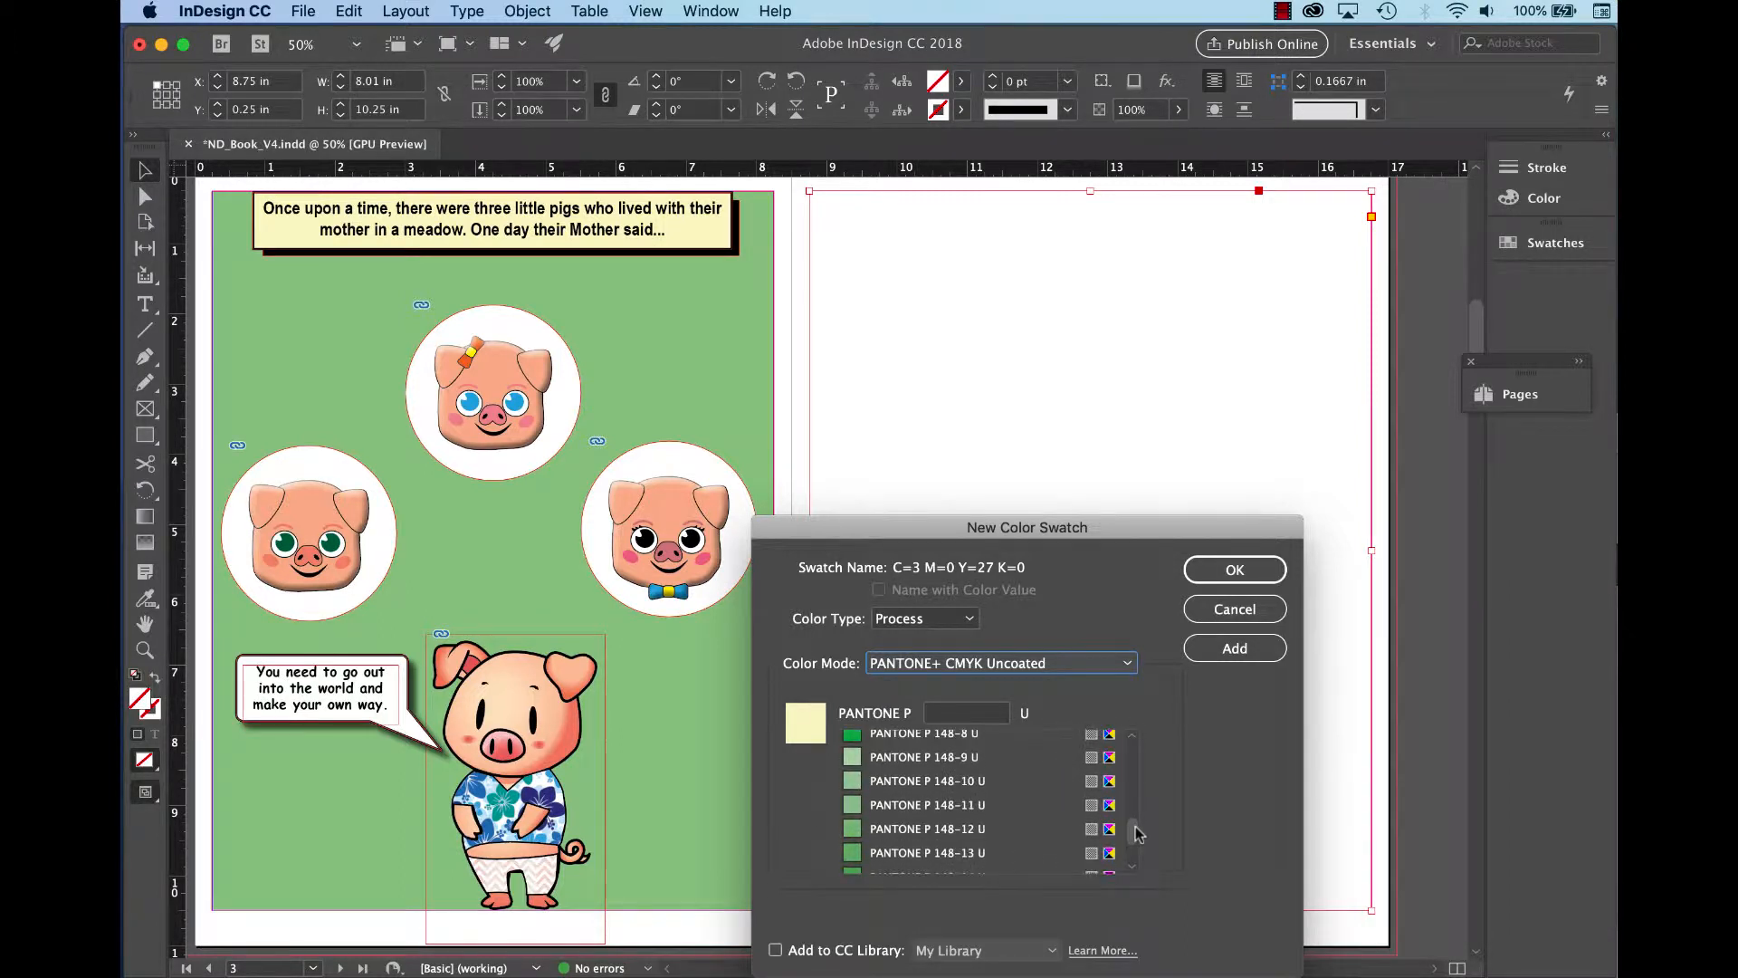
pyautogui.scroll(-10, 1135, 837)
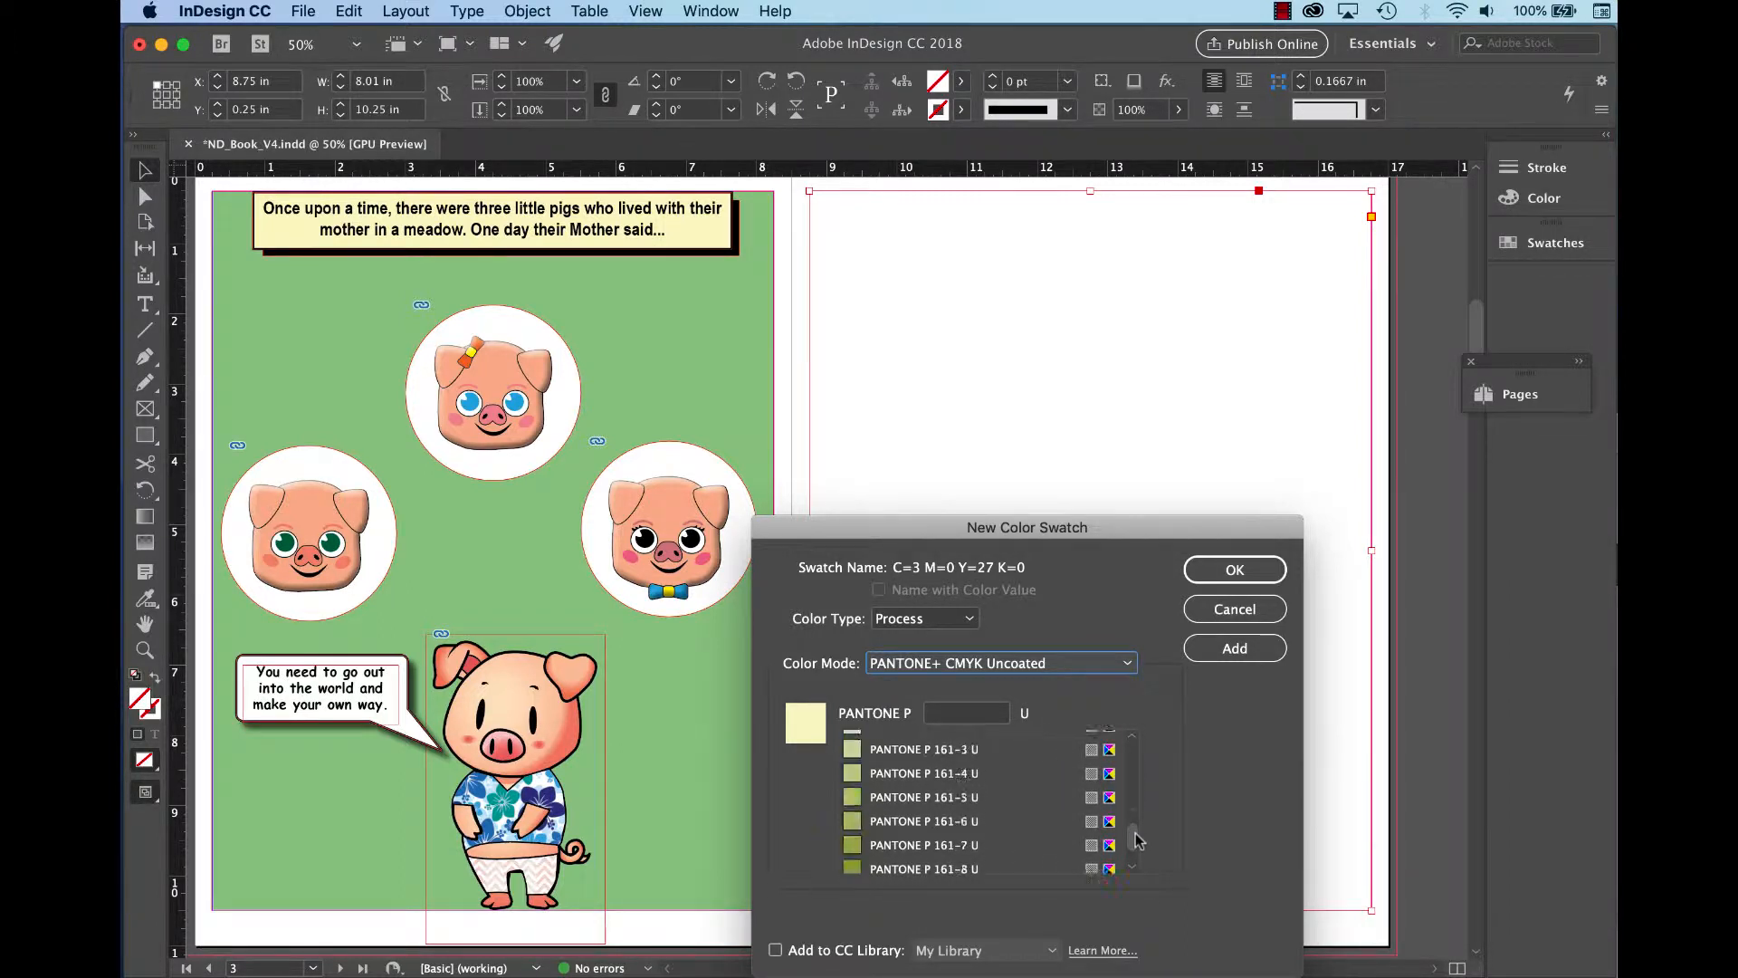
pyautogui.write('148-3')
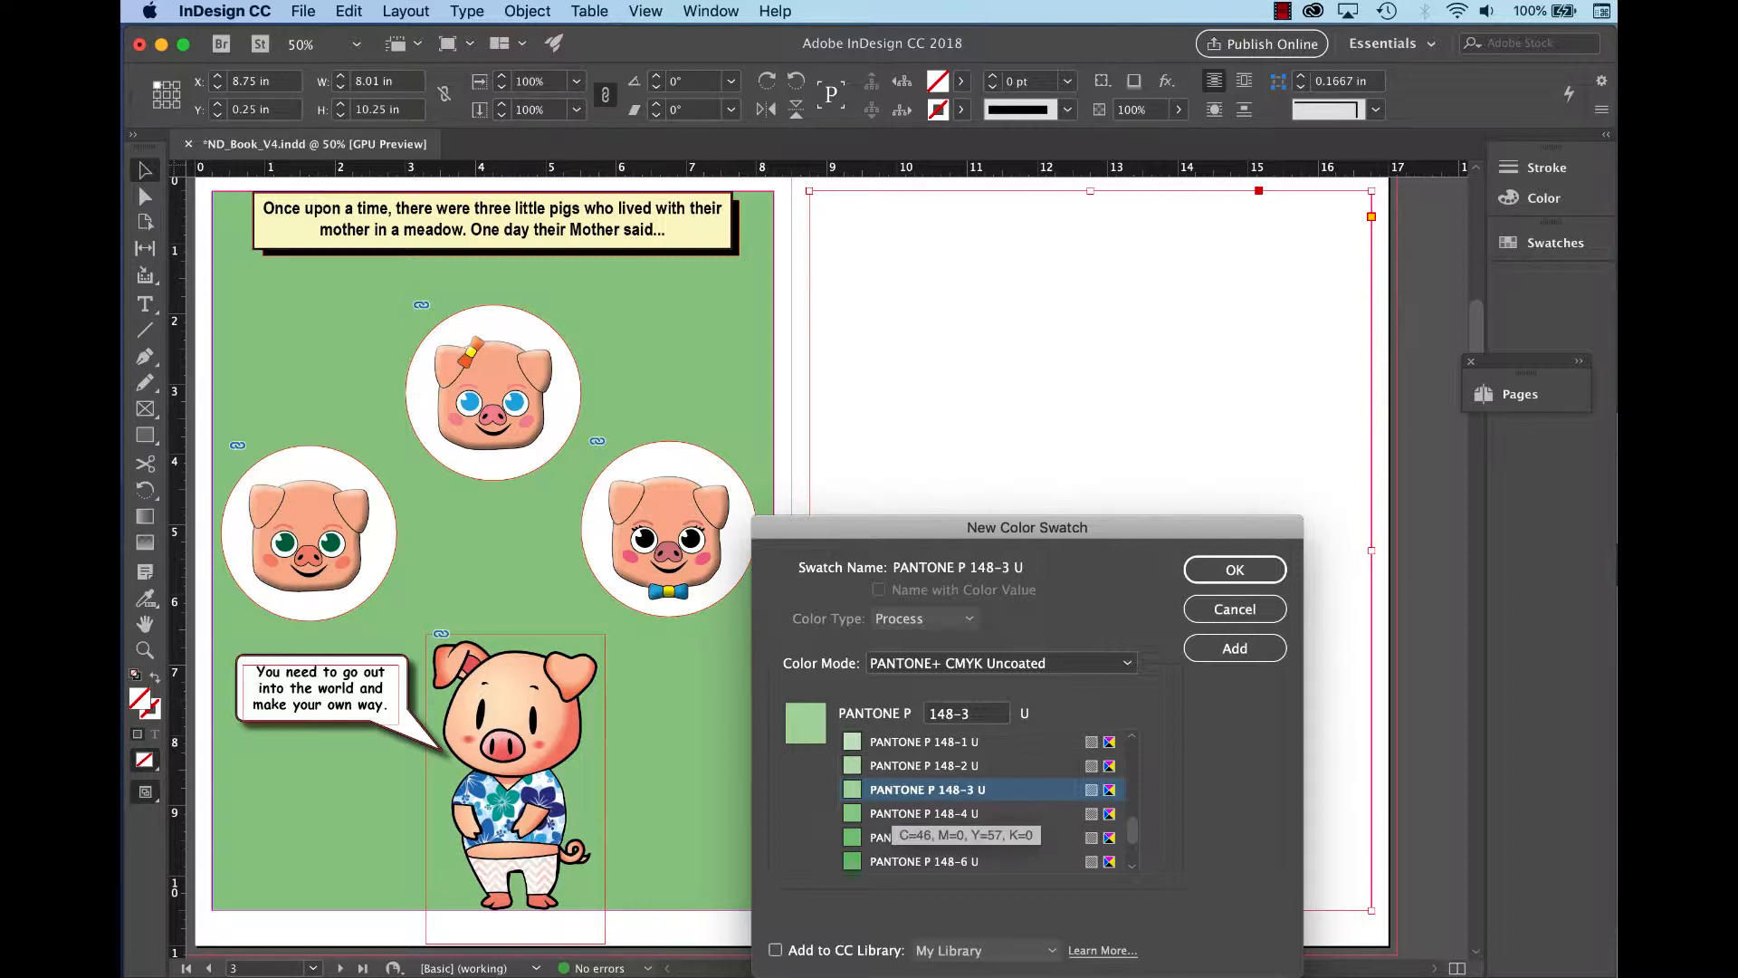
pyautogui.click(923, 813)
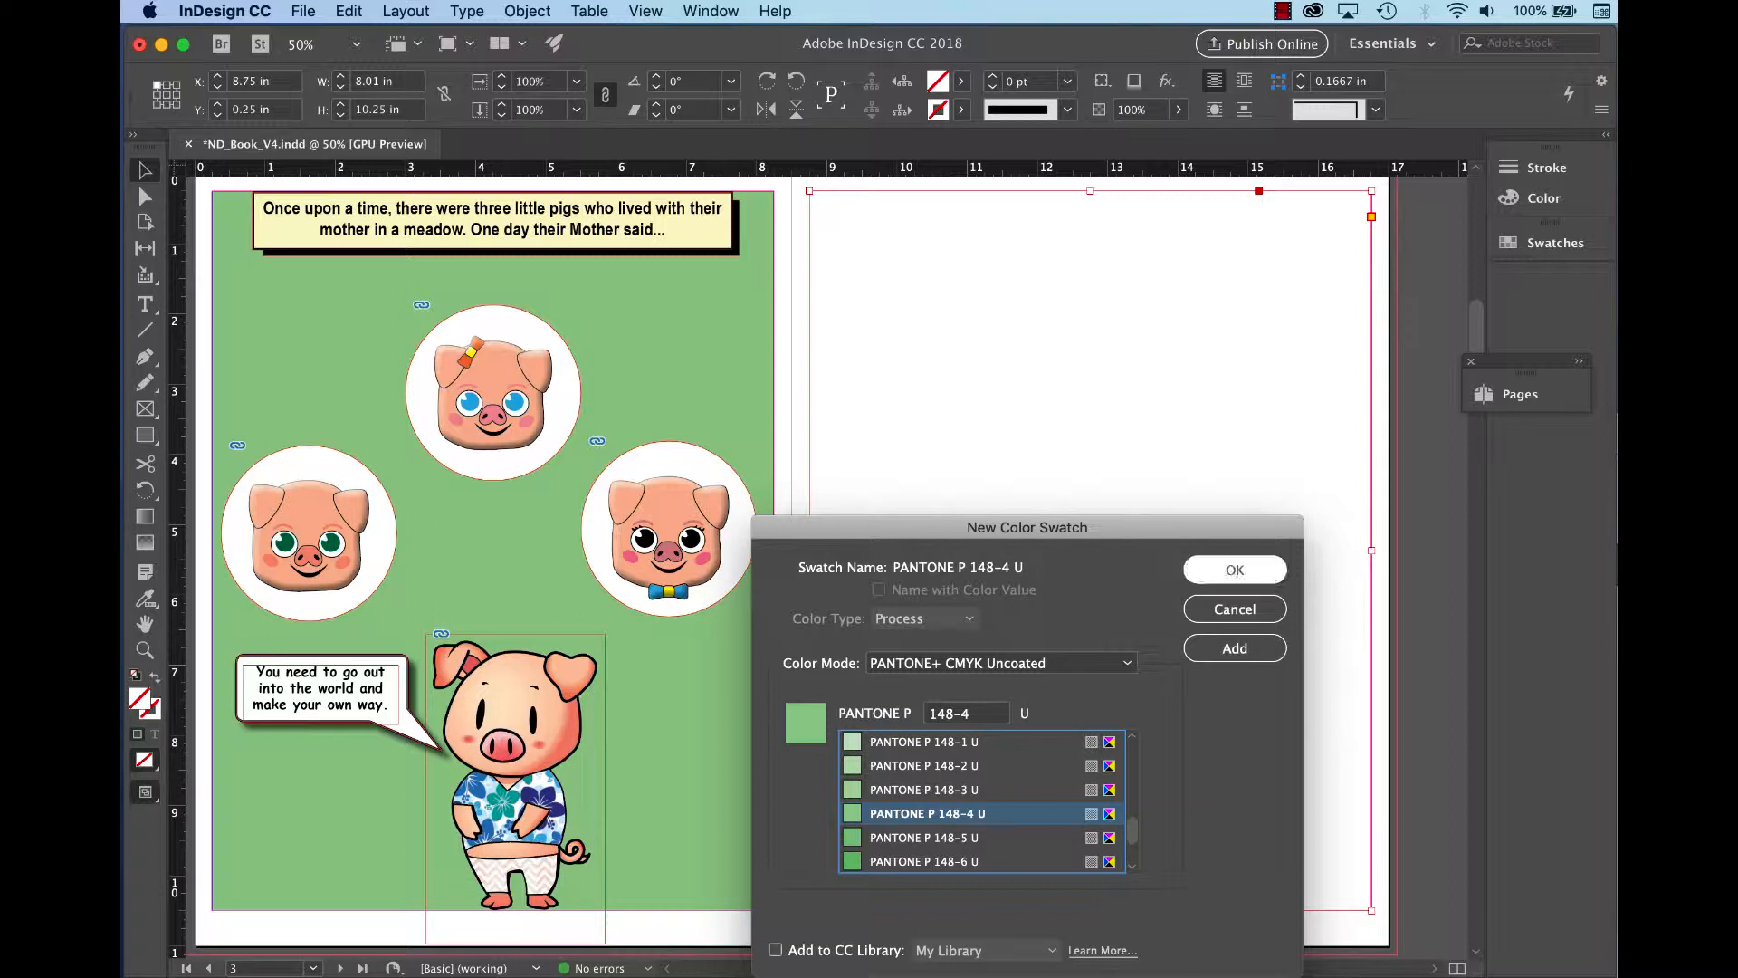
pyautogui.press('Return')
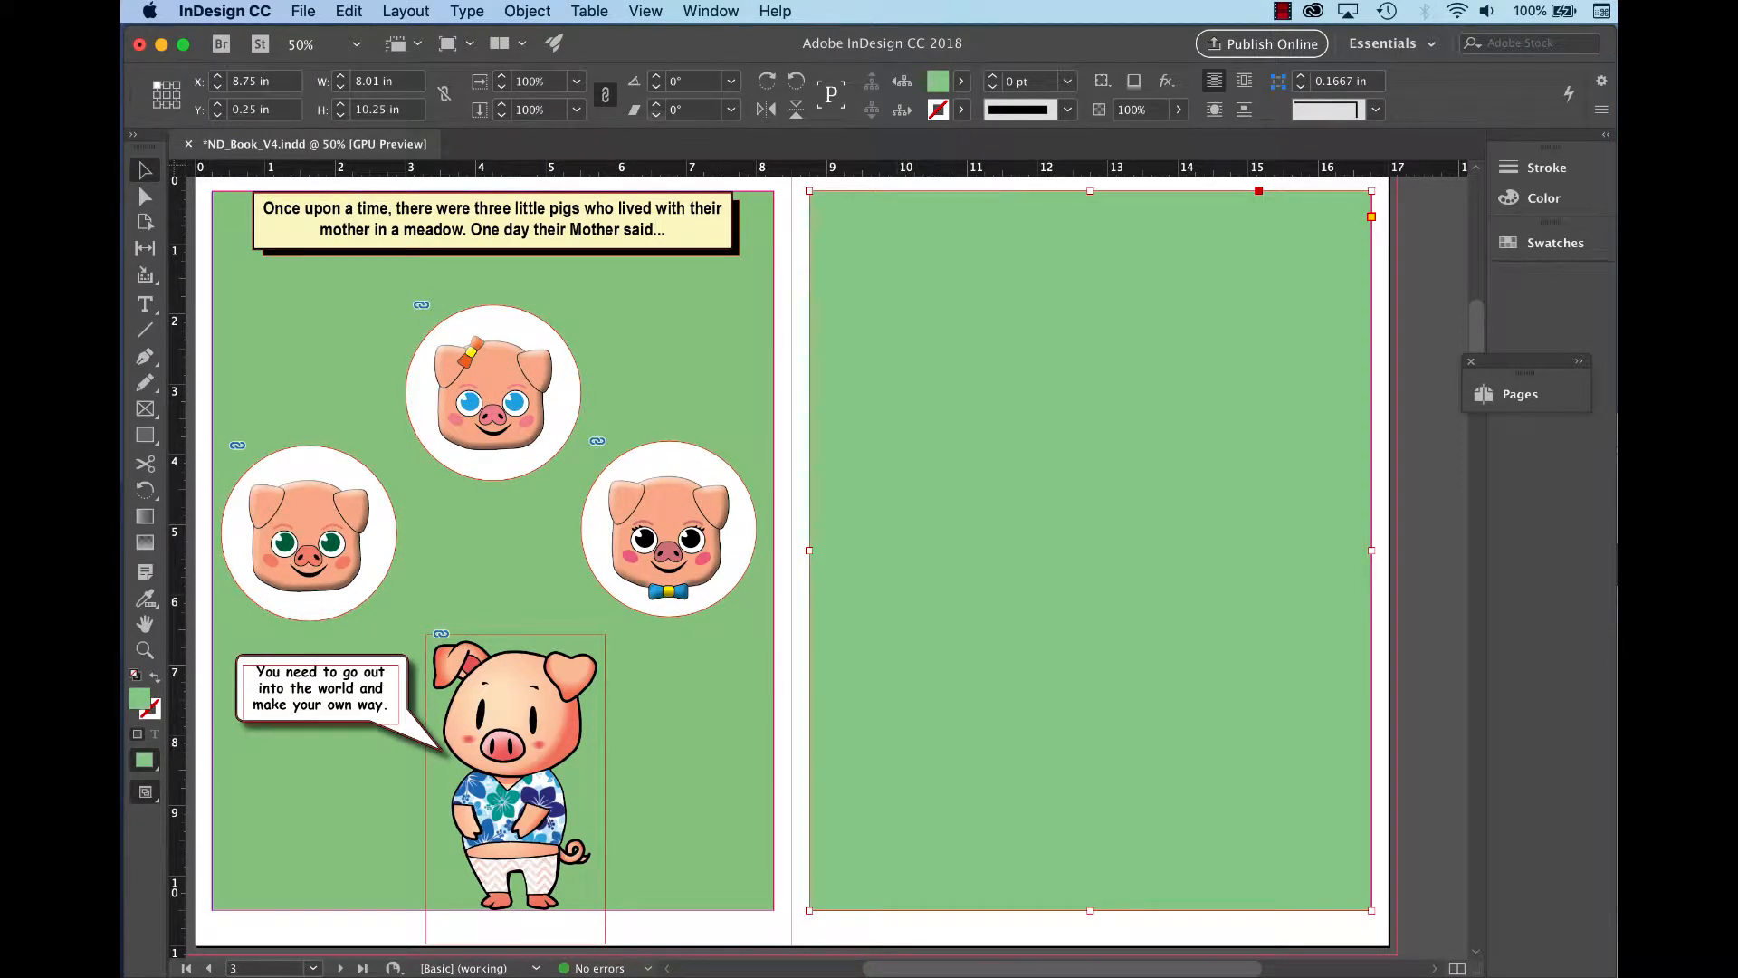
pyautogui.click(528, 11)
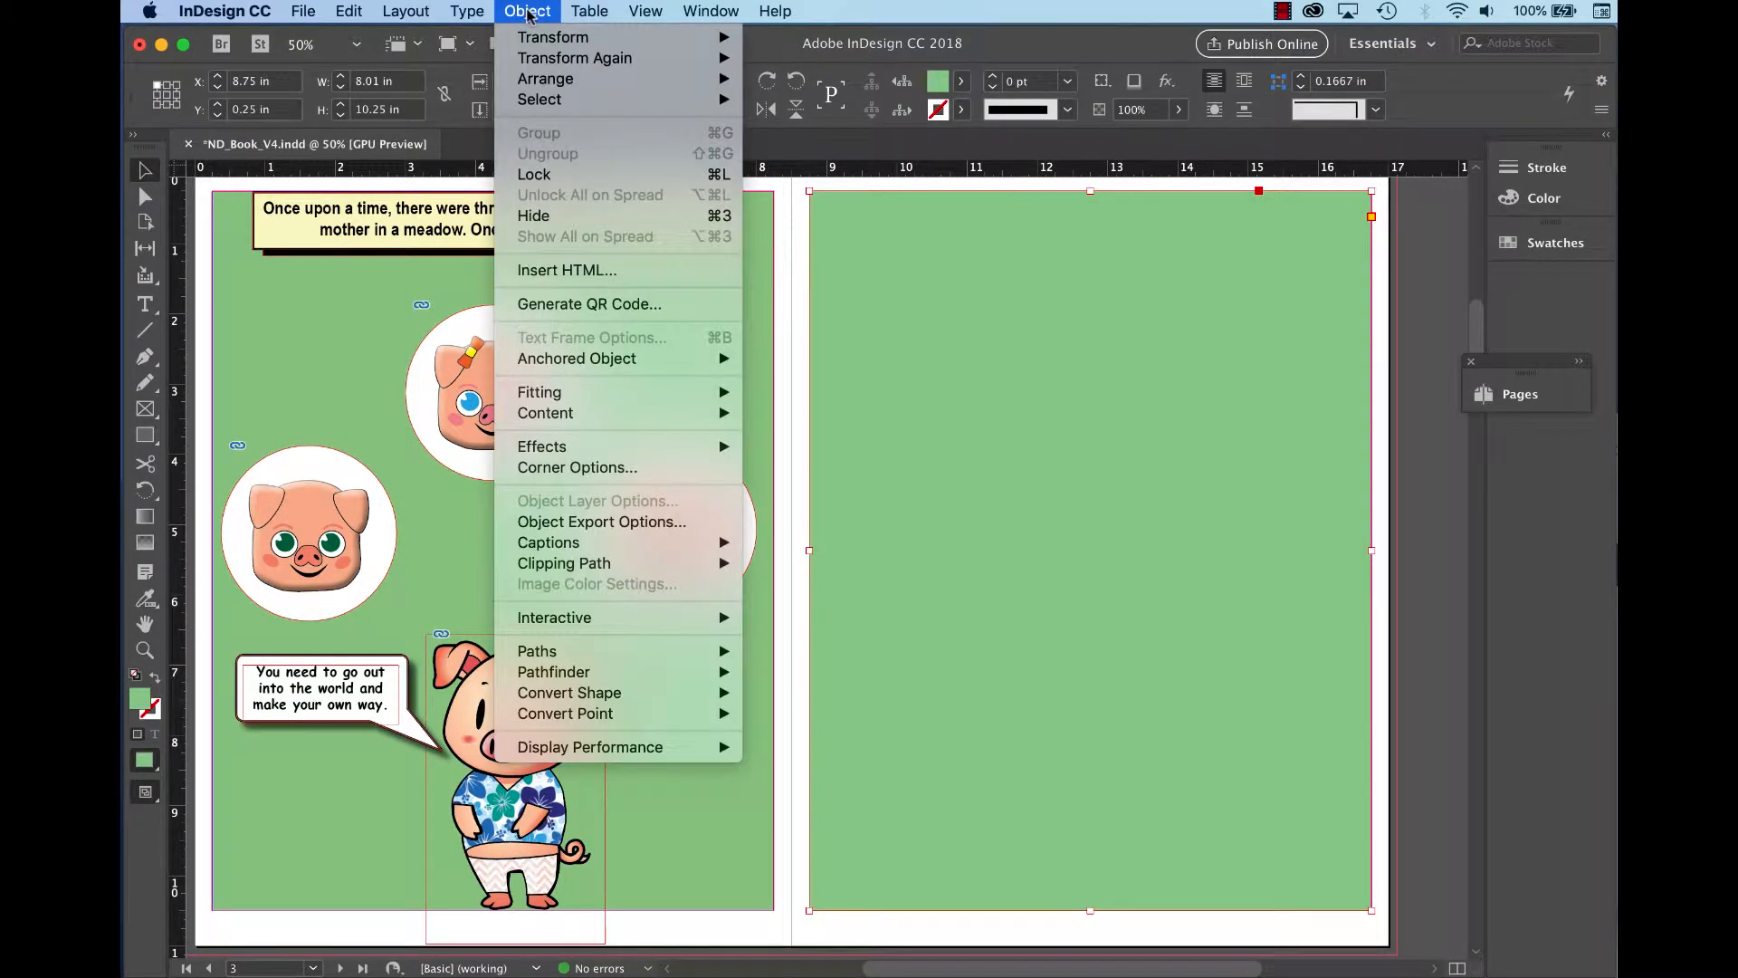
pyautogui.click(723, 174)
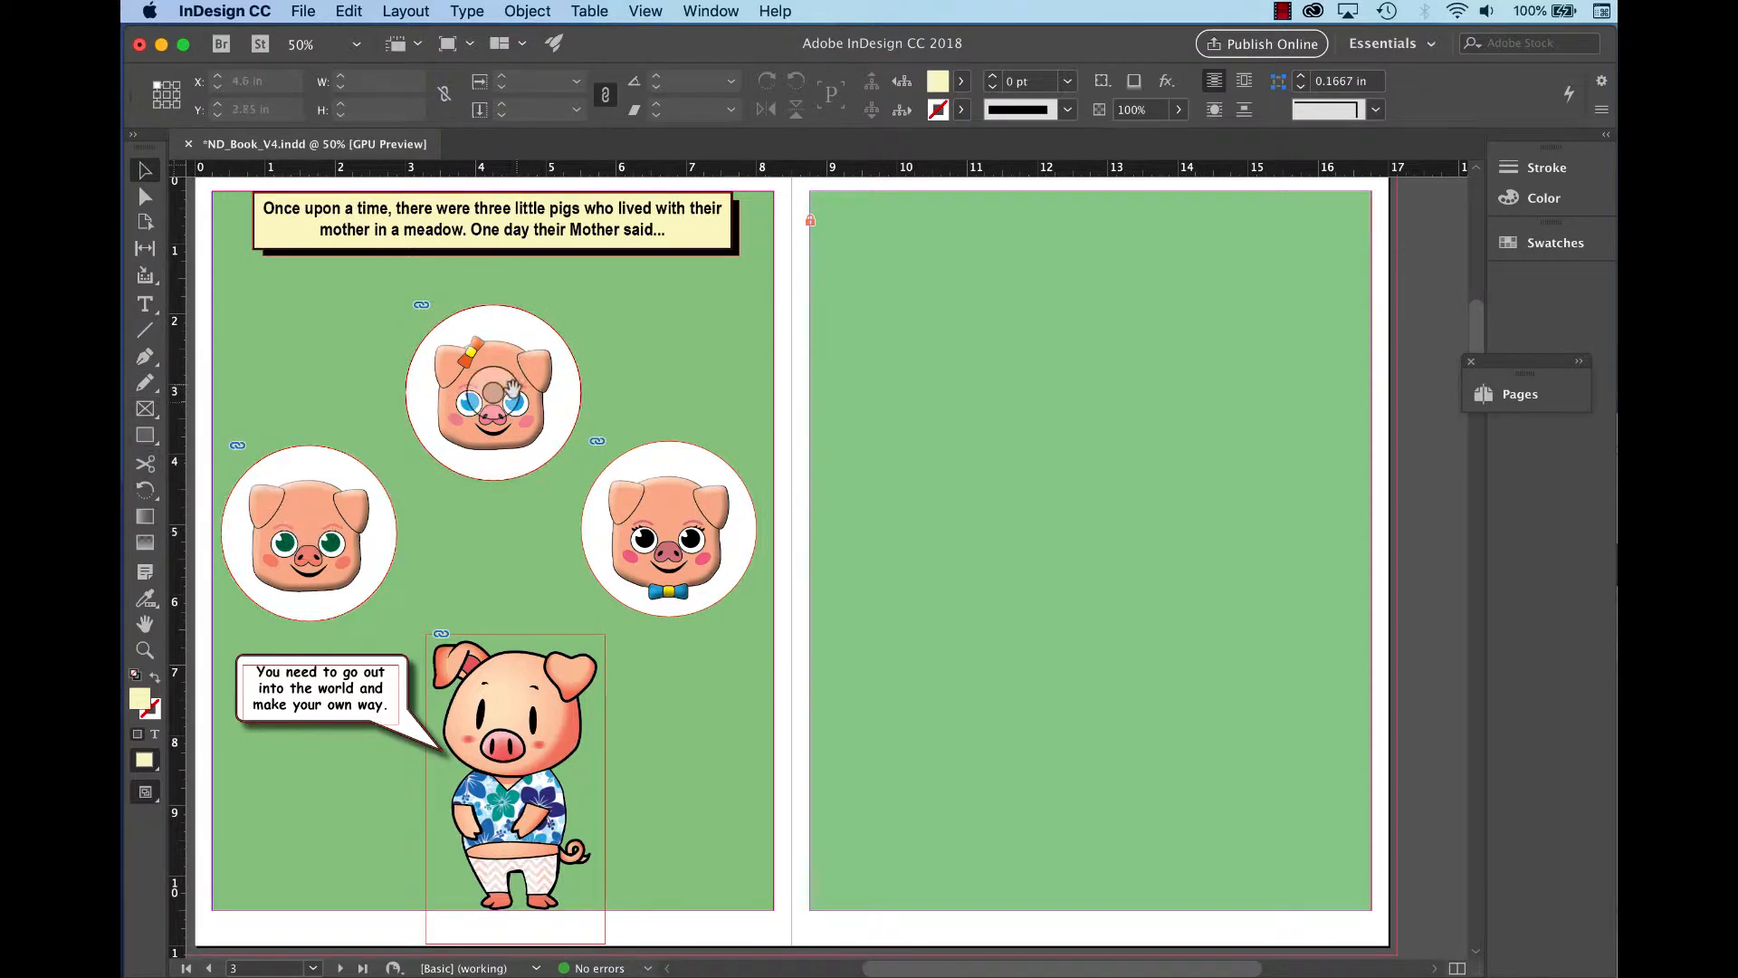
# Draw a 2.5 × 2.5 in circular ellipse frame near the inner edge of the green page and fill it with Paper.
pyautogui.click(144, 410)
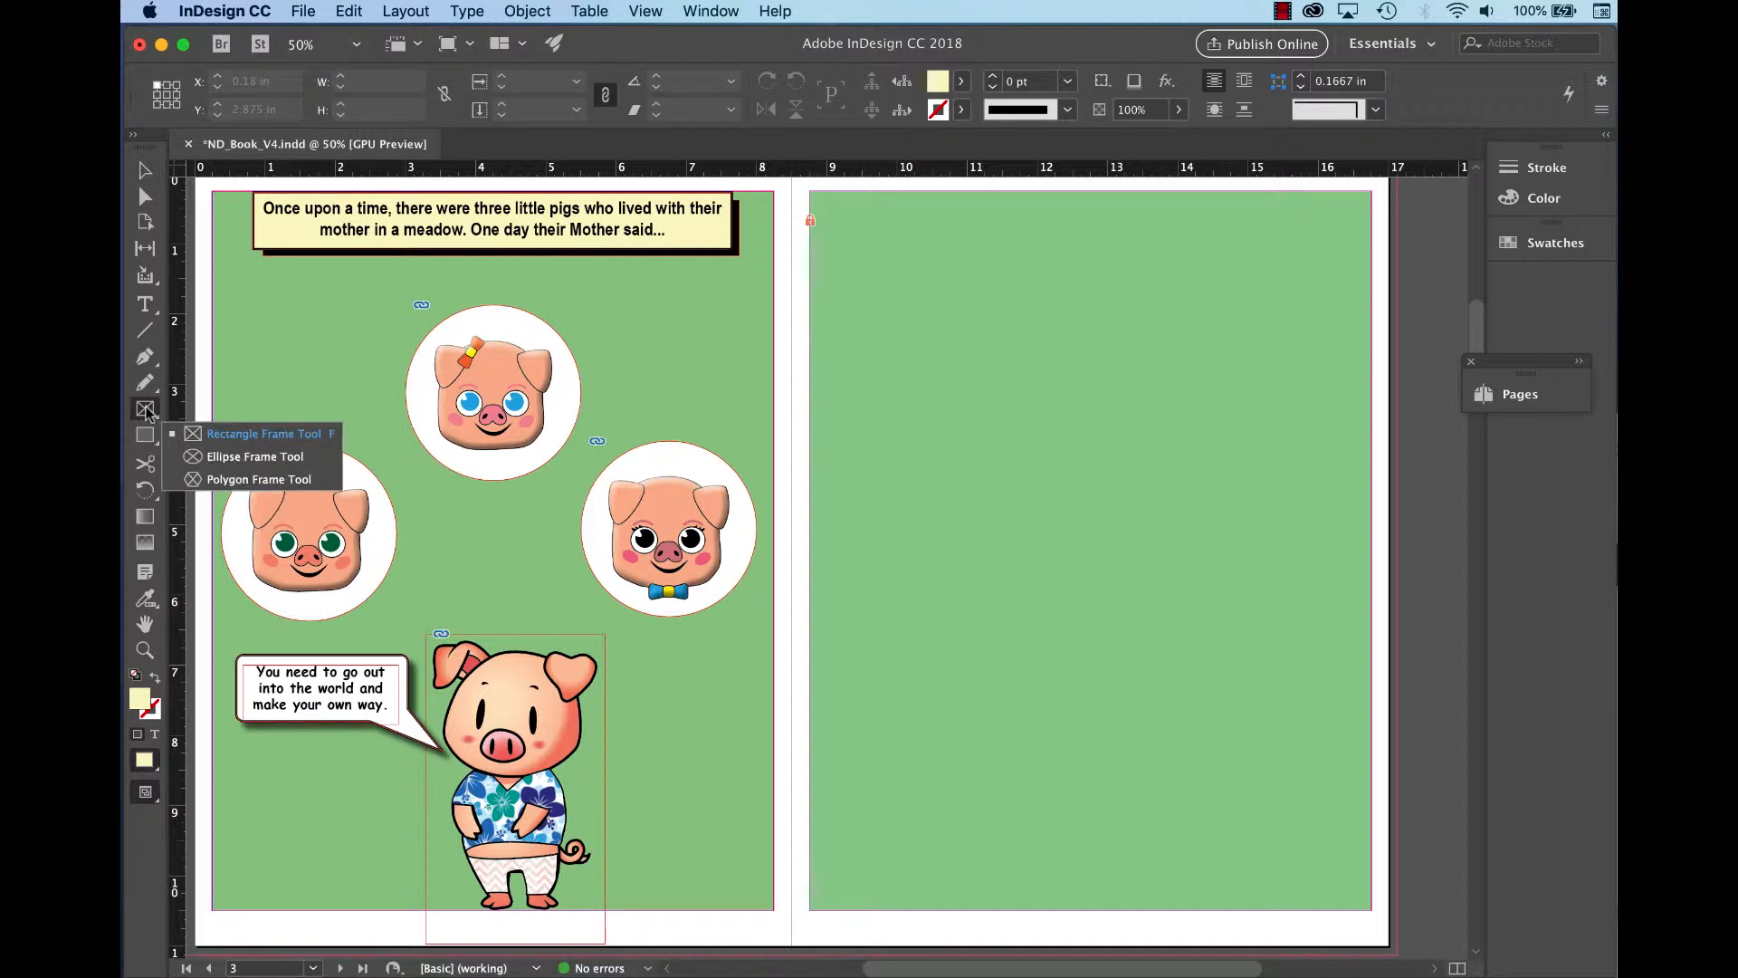
pyautogui.click(242, 458)
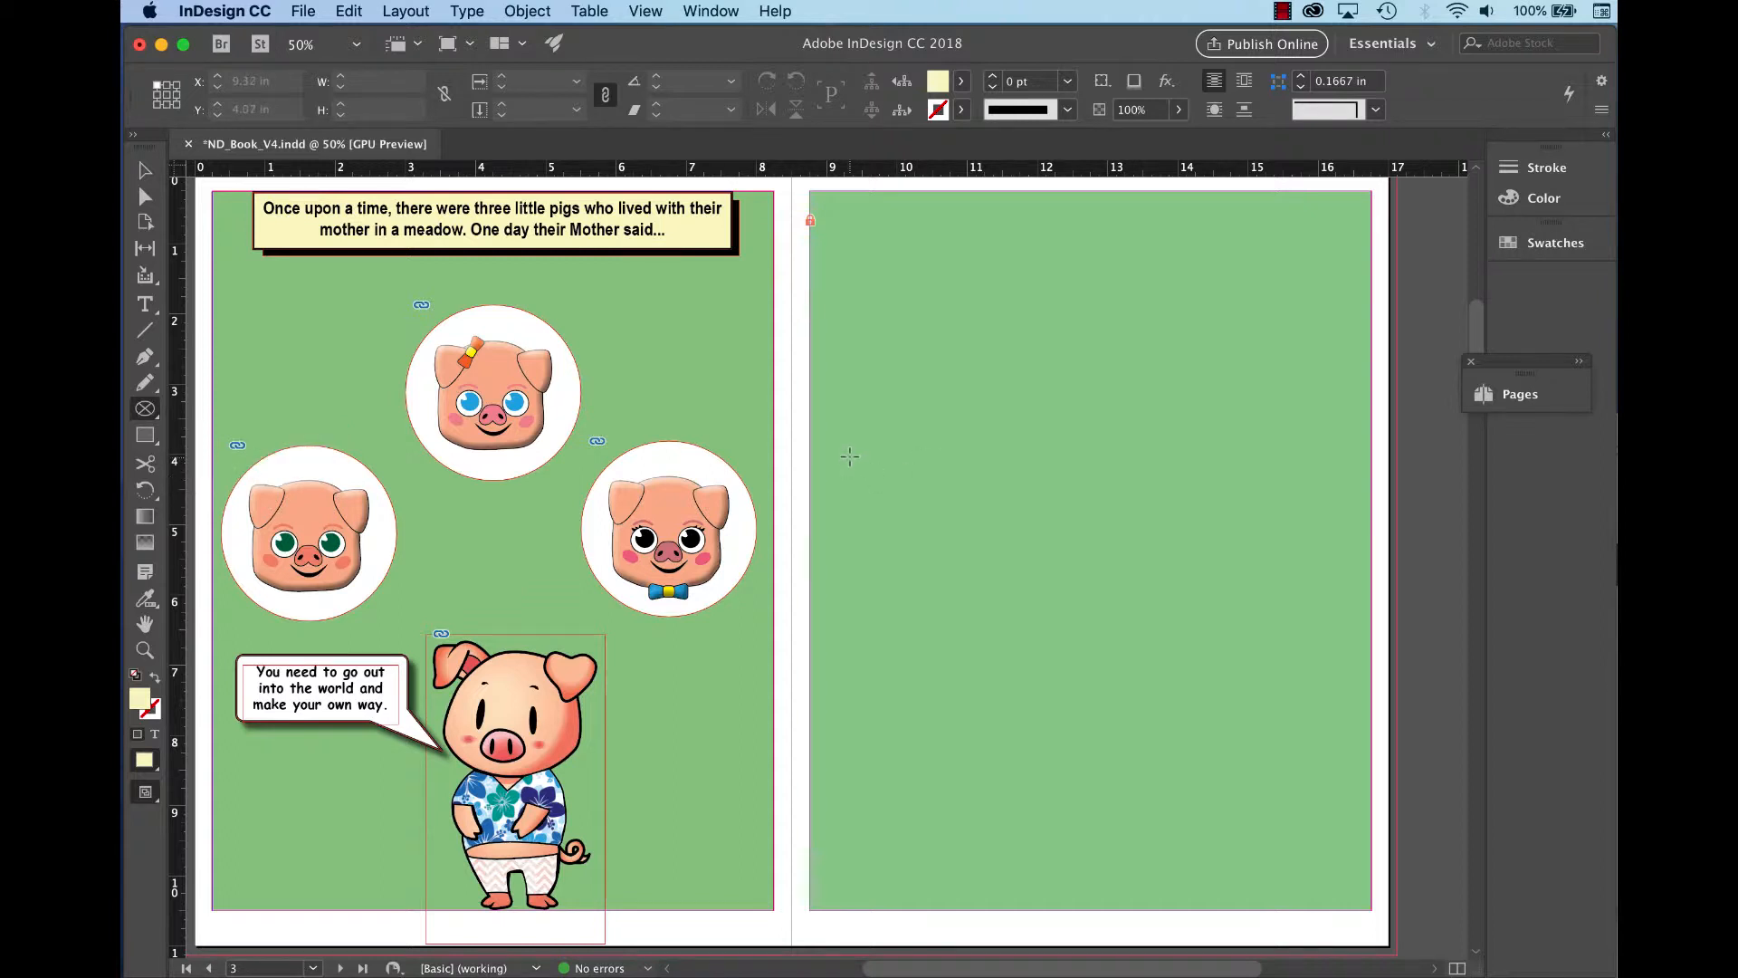
pyautogui.moveTo(840, 428); pyautogui.dragTo(1017, 603)
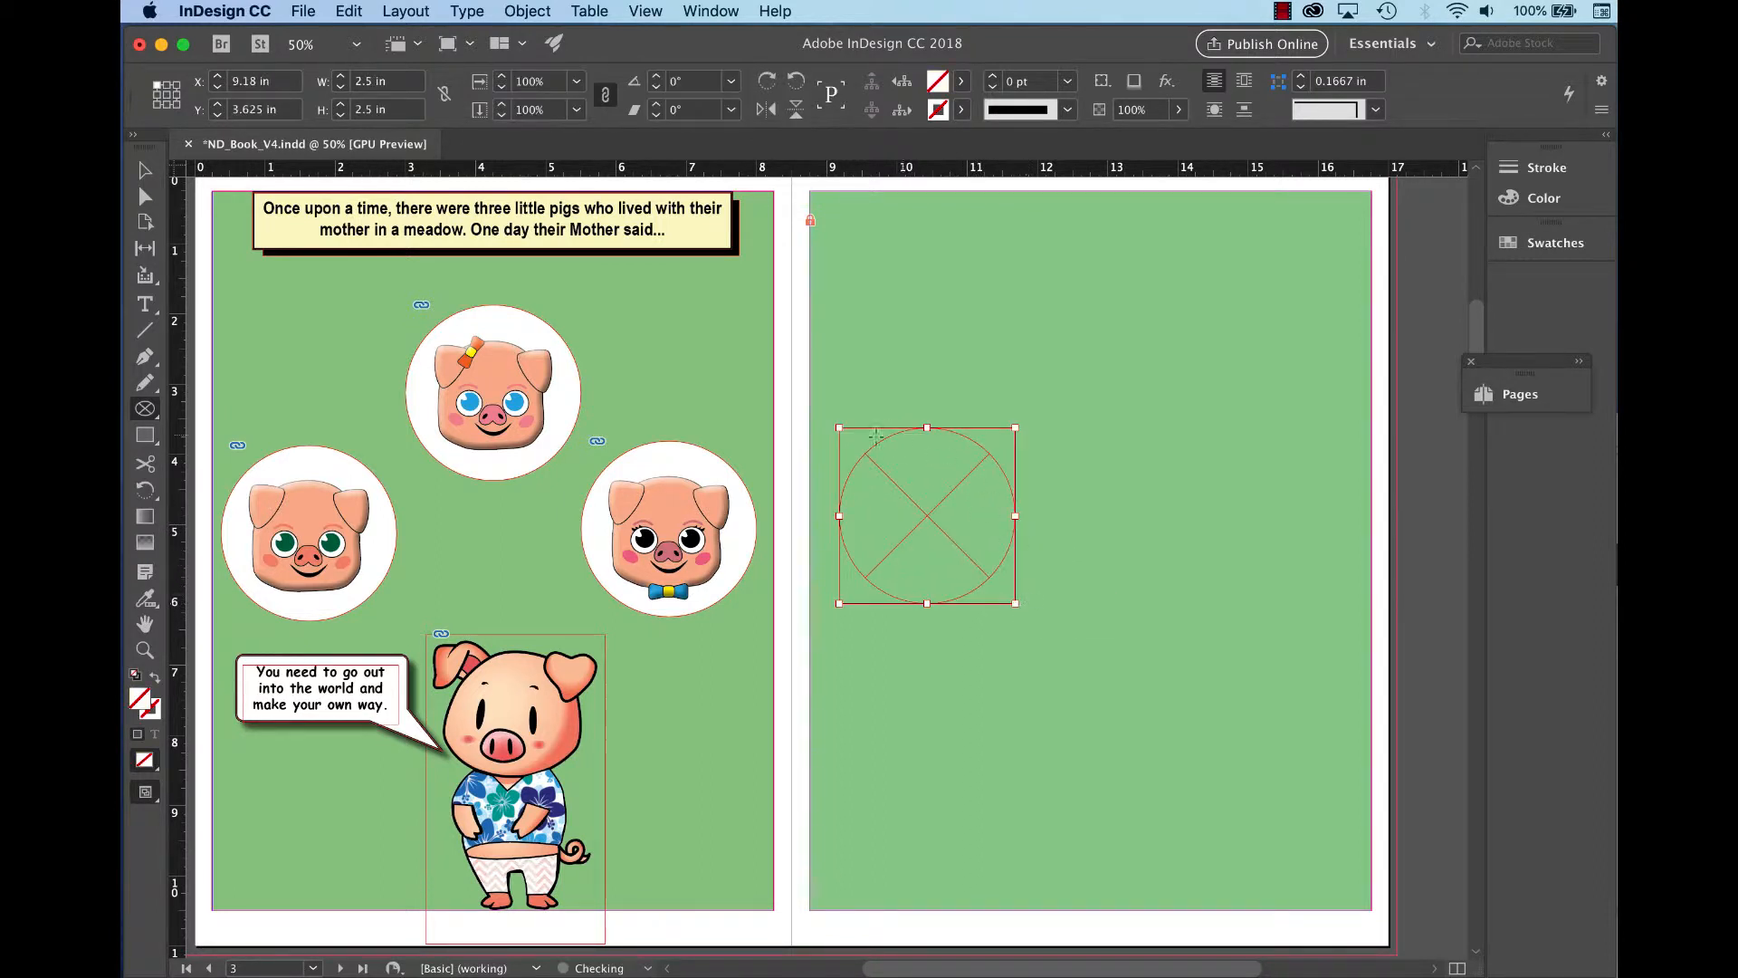
pyautogui.click(962, 81)
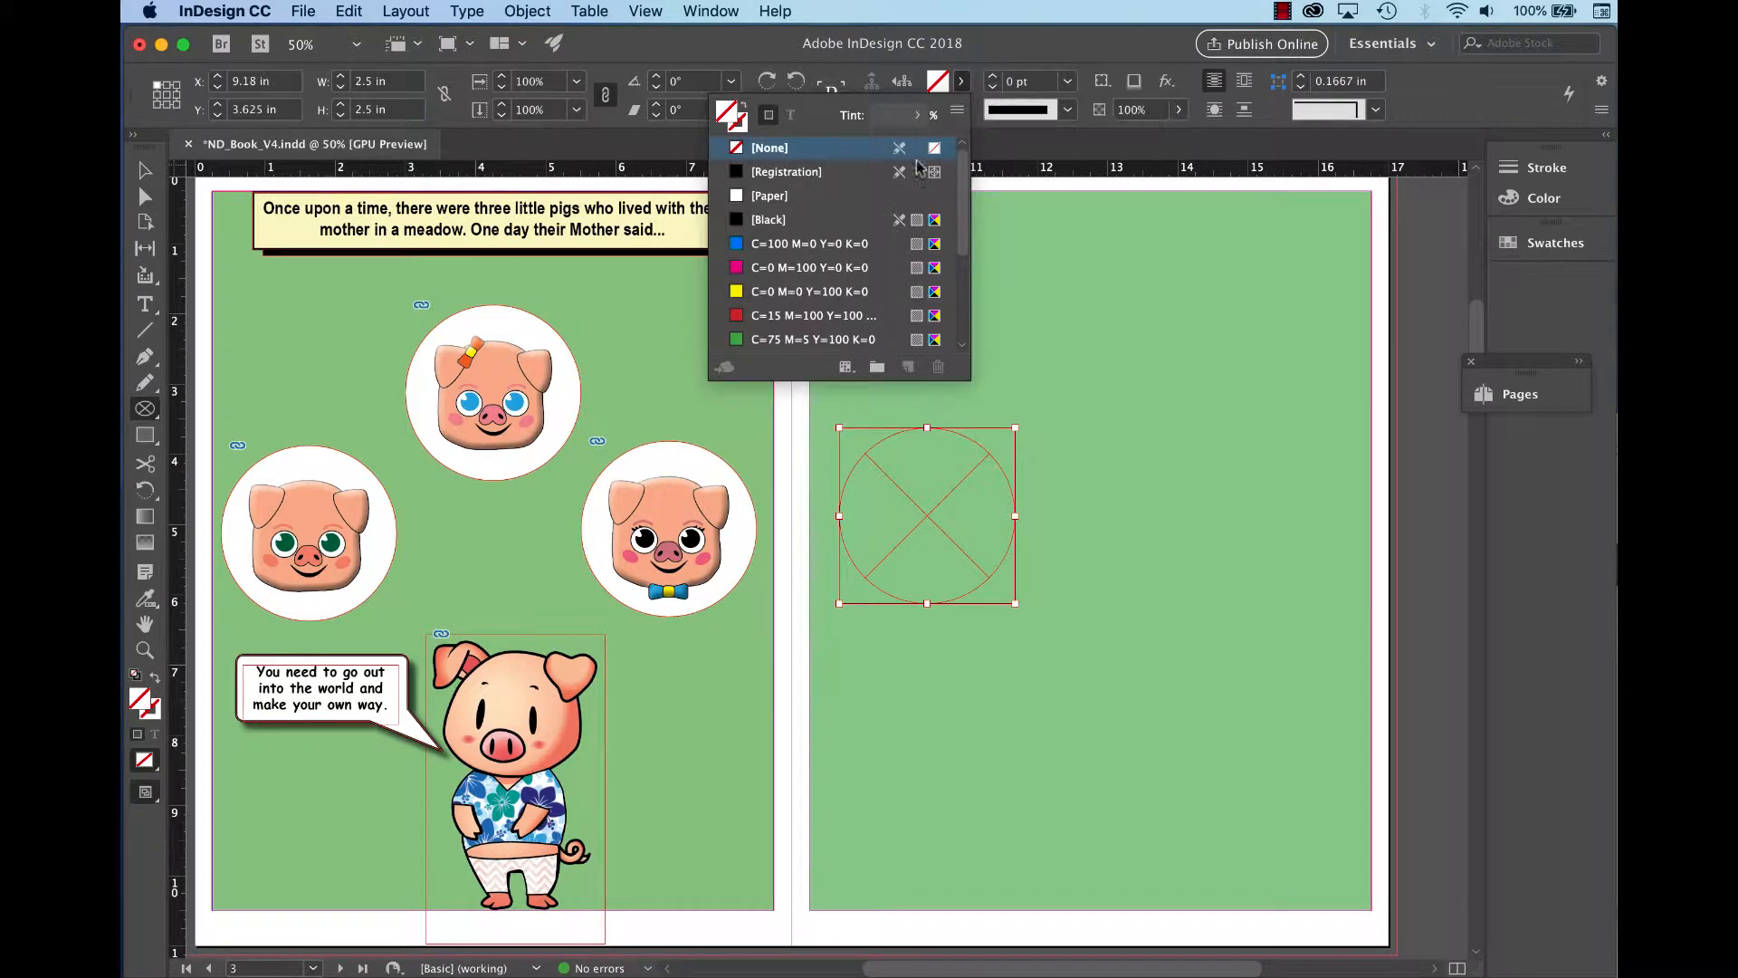
pyautogui.click(767, 197)
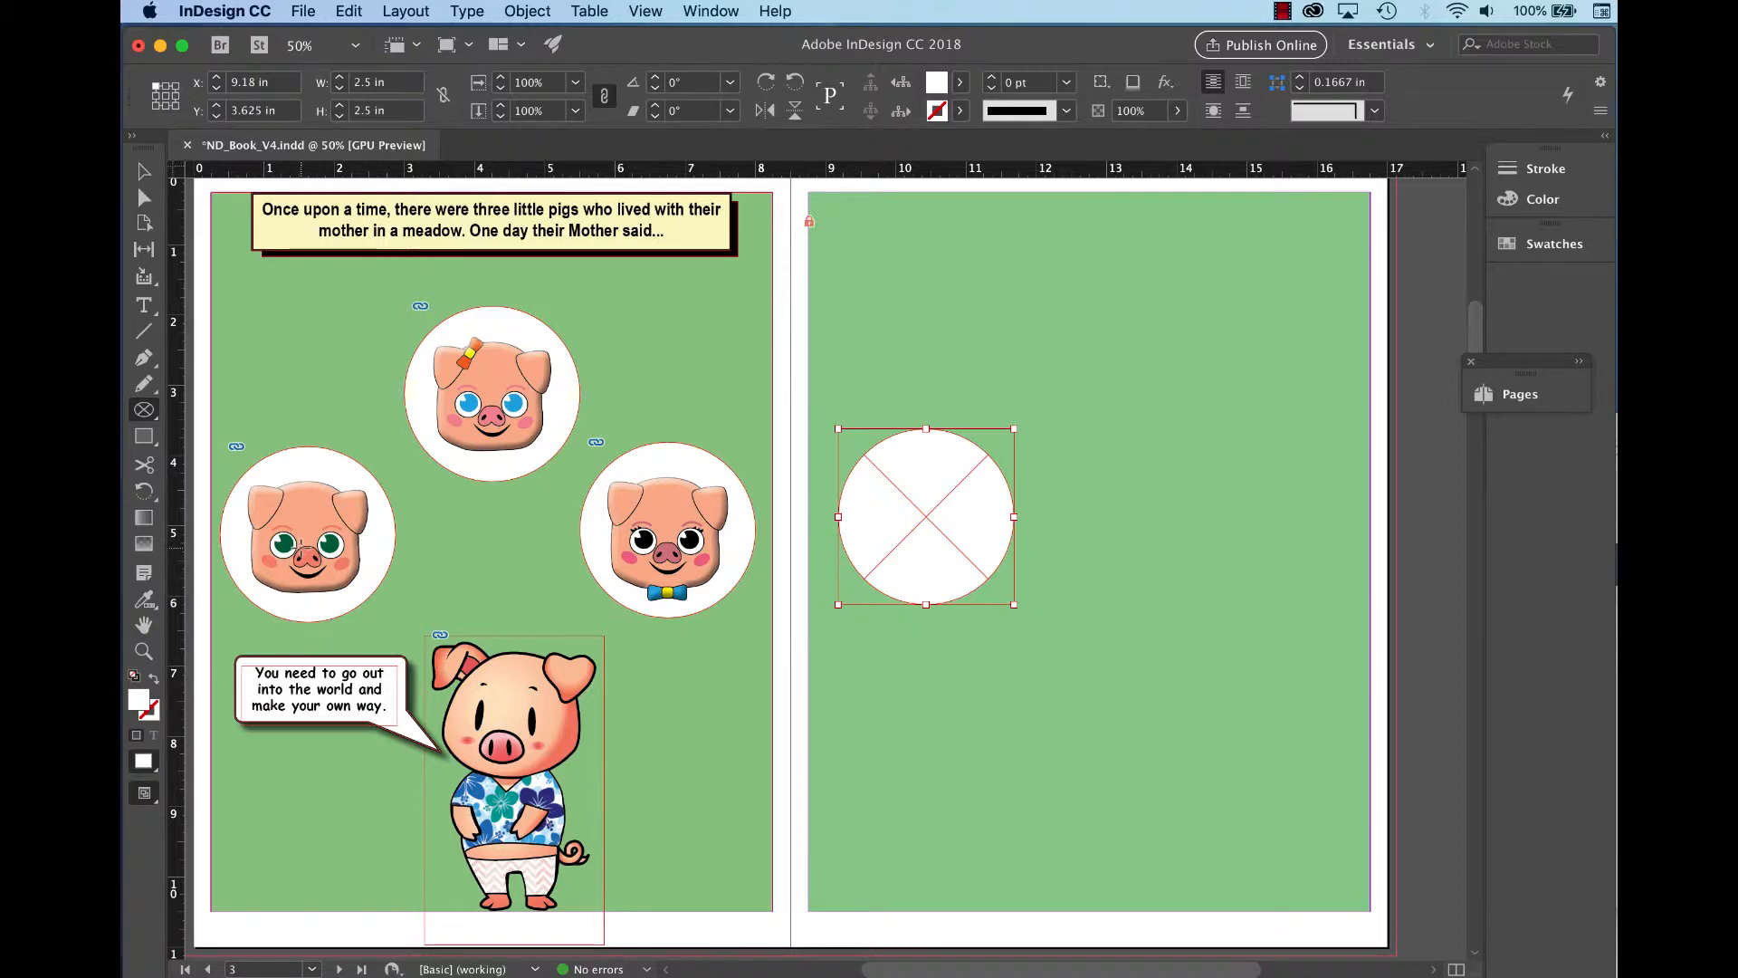
# Choose NDPIG 1_V2.ai to place in the circular frame, with import options shown and the selected item replaced.
pyautogui.click(305, 11)
pyautogui.click(302, 10)
pyautogui.click(305, 13)
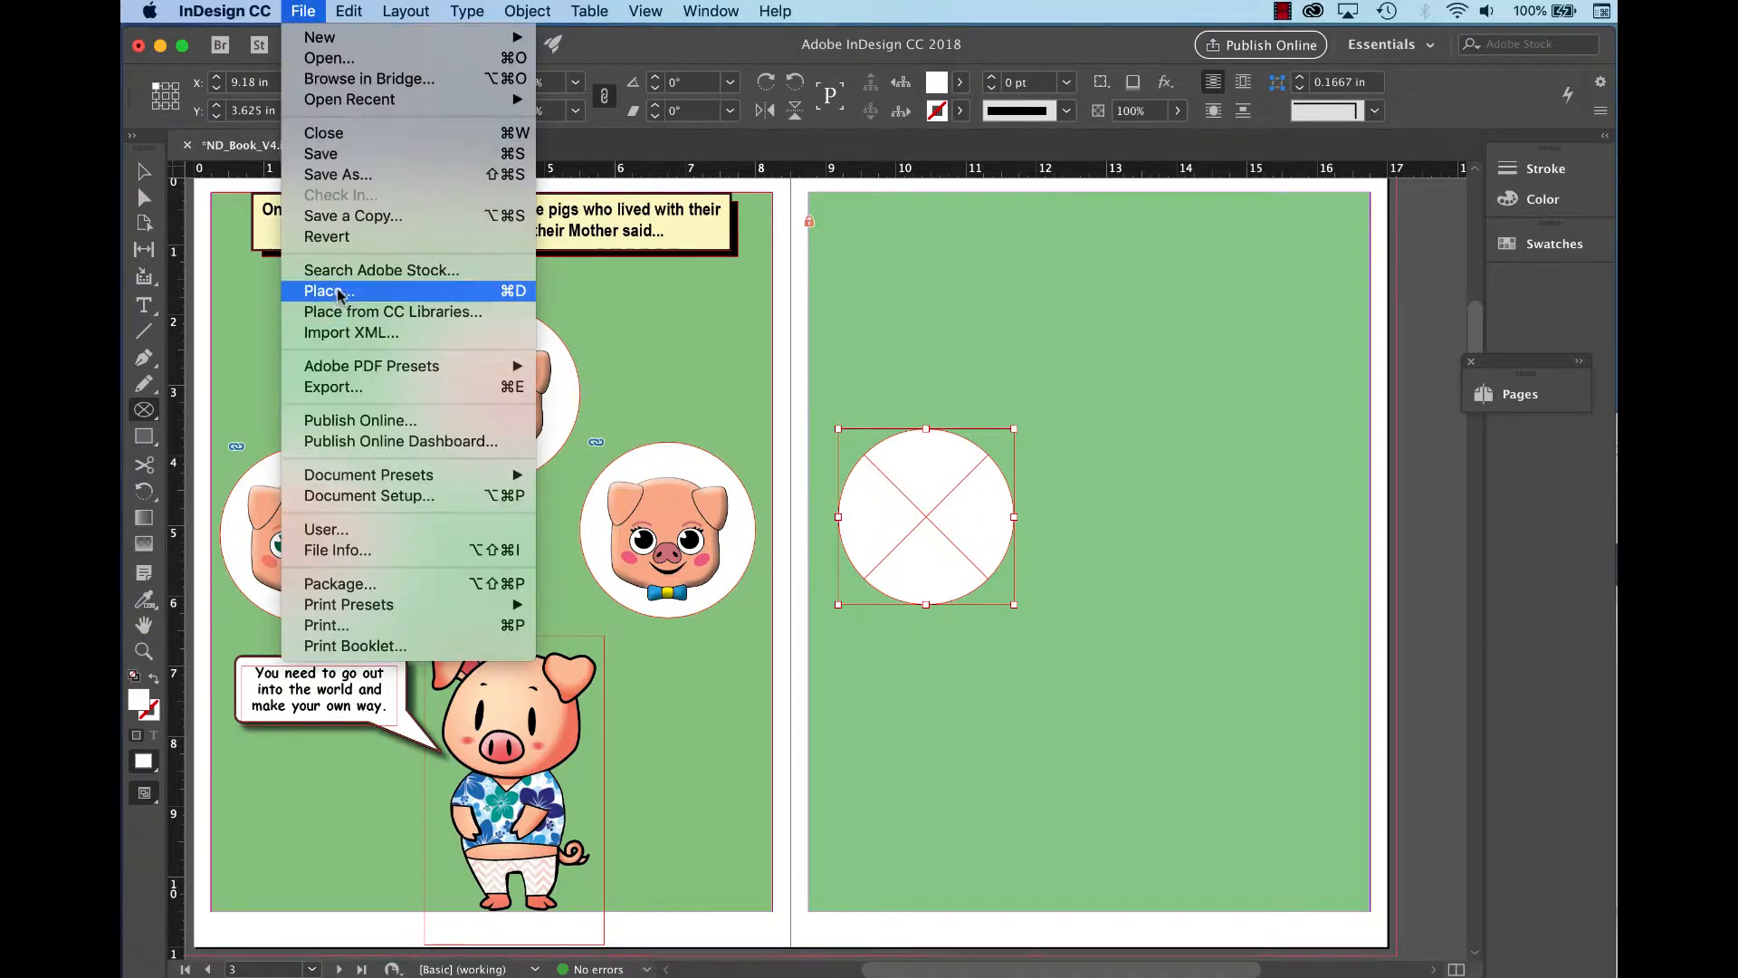
pyautogui.click(337, 288)
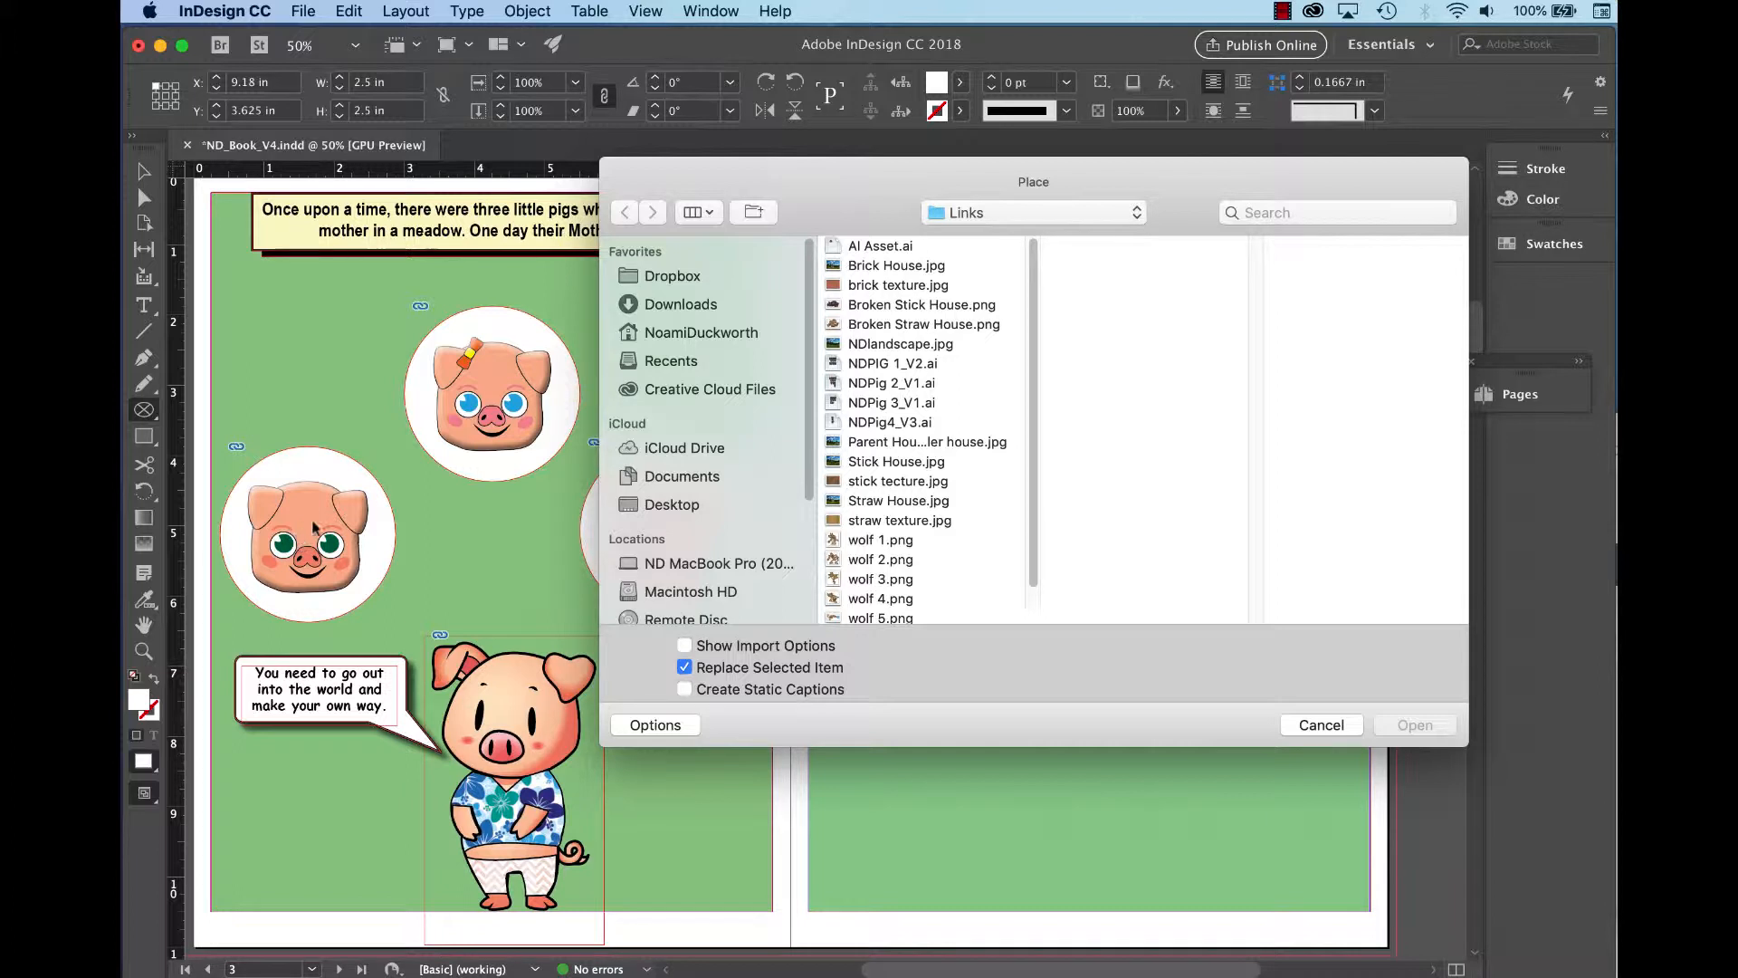
pyautogui.click(871, 365)
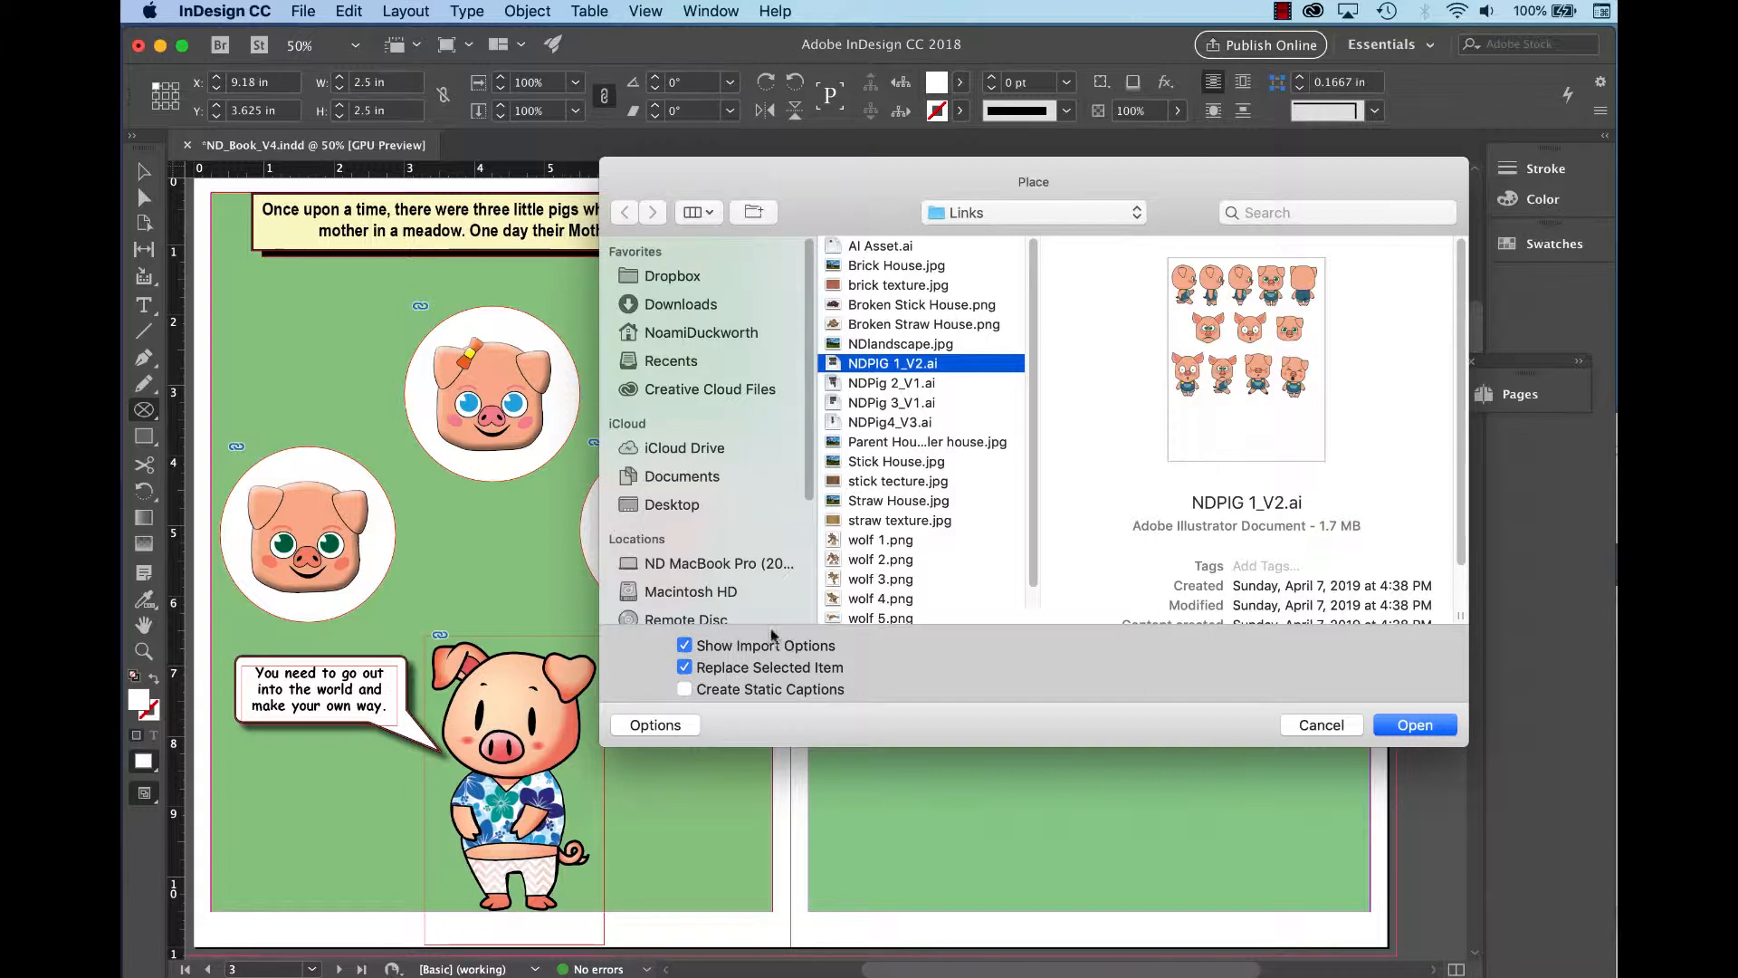
pyautogui.click(654, 723)
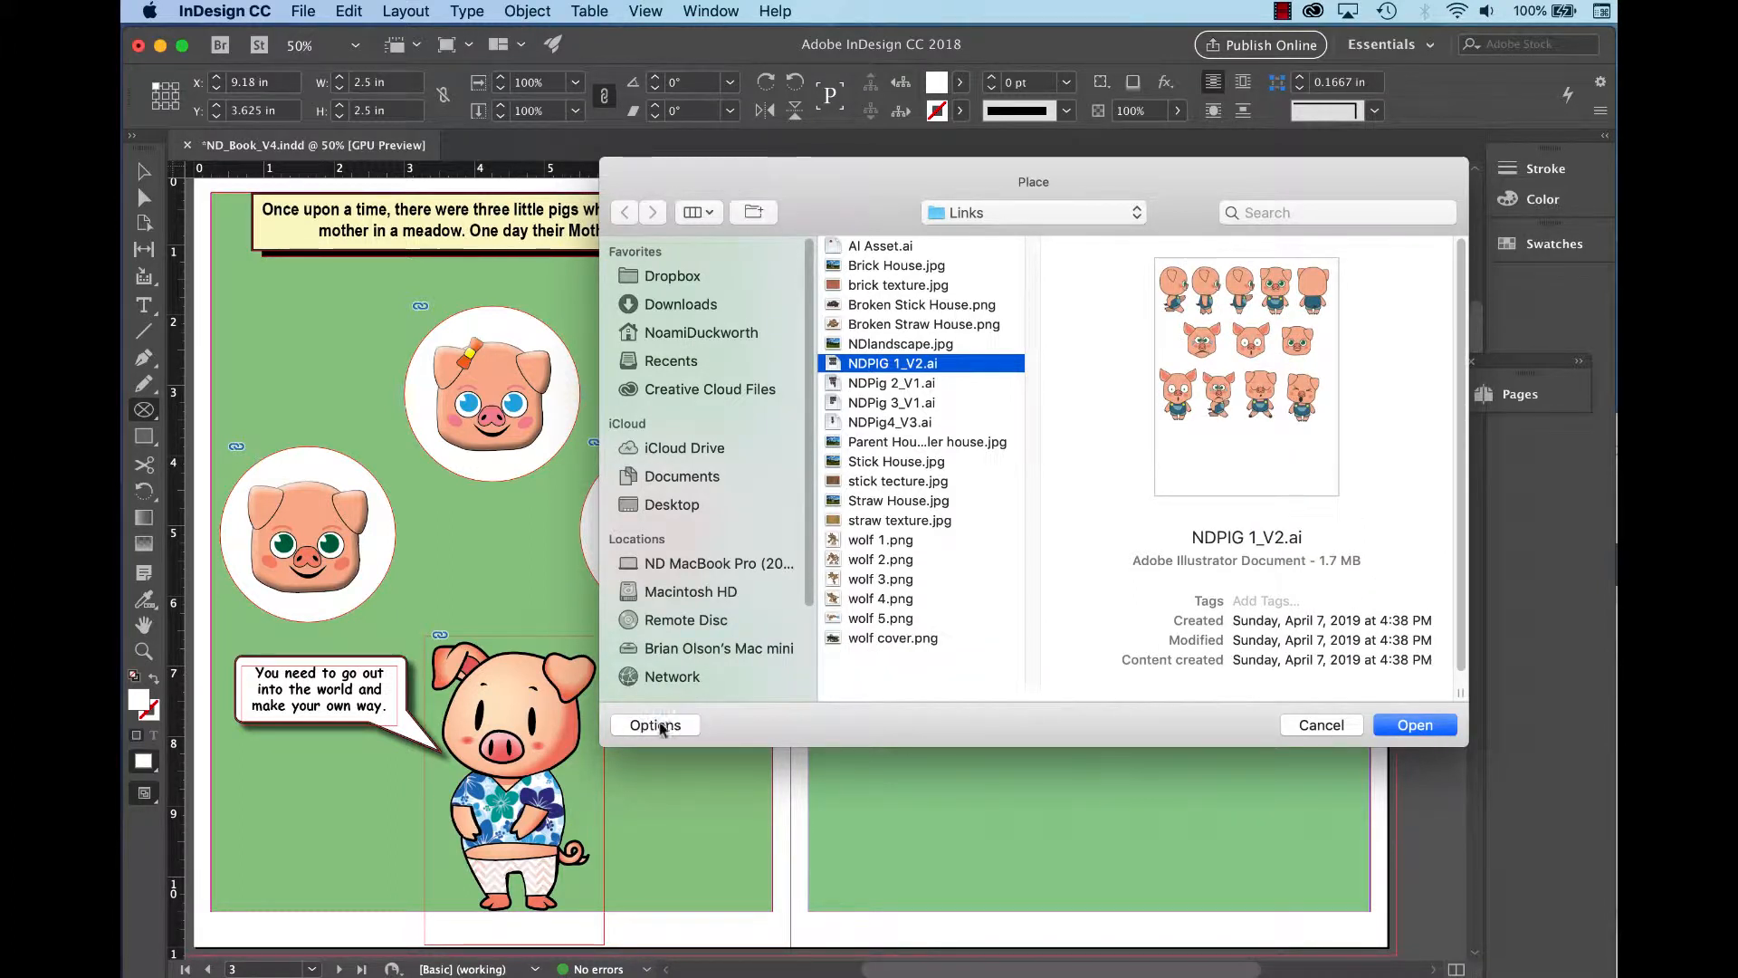
pyautogui.click(656, 725)
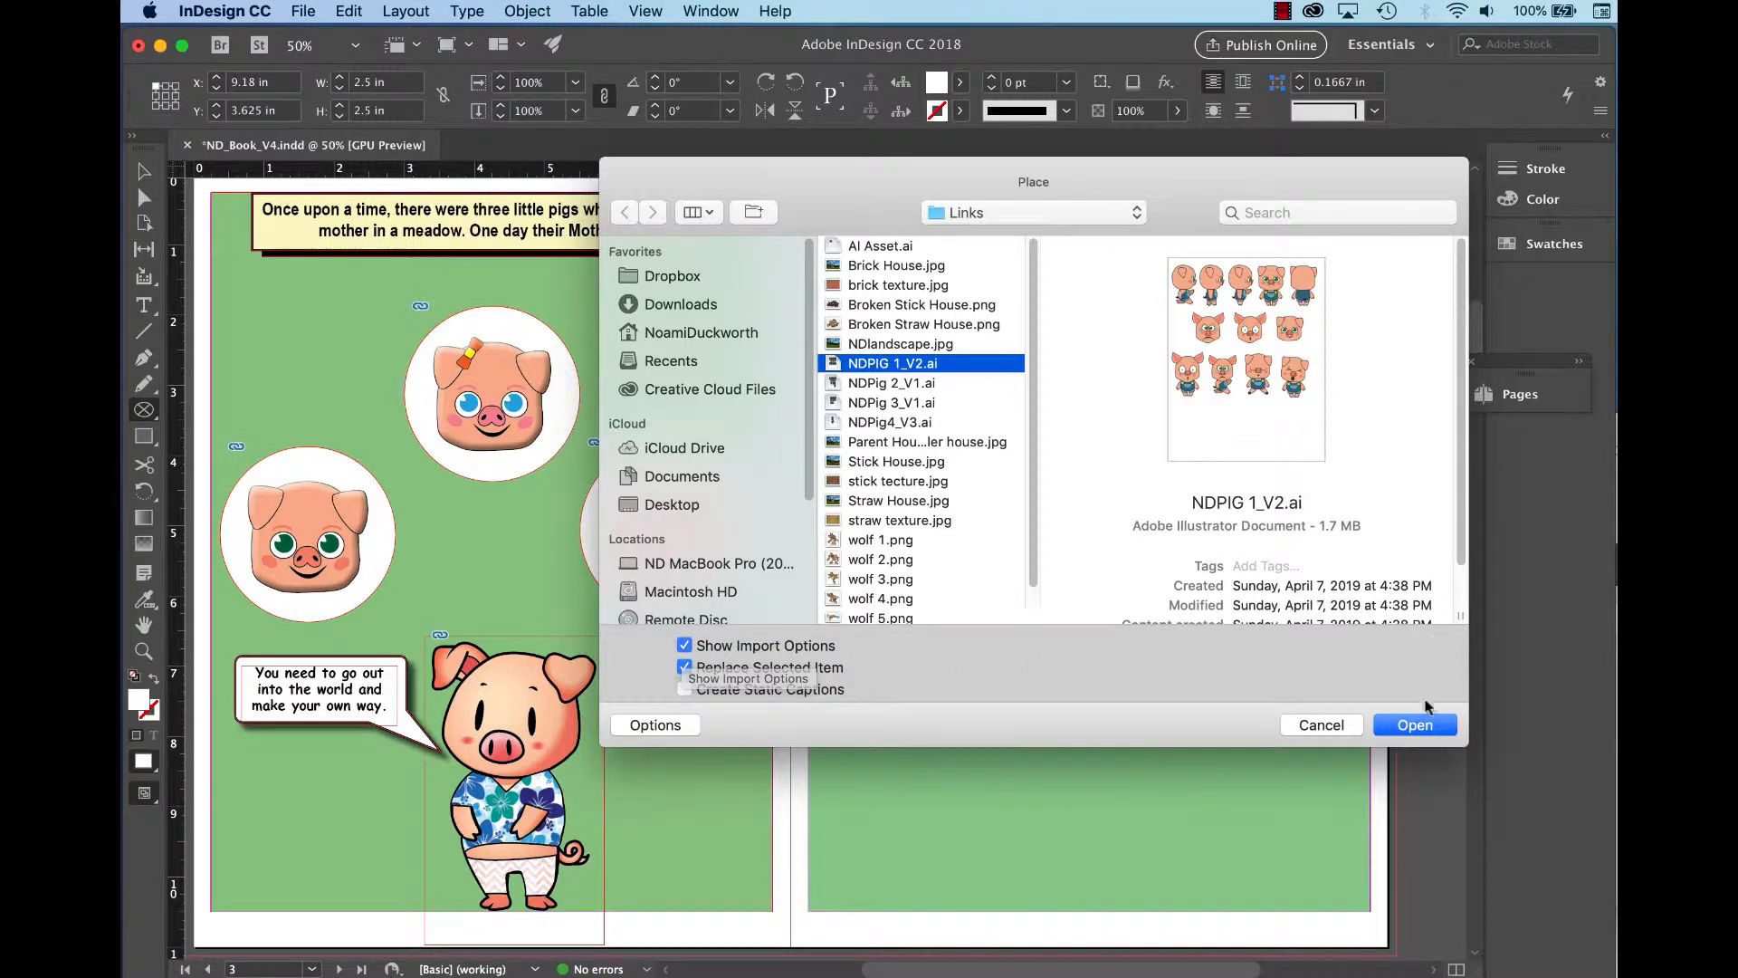
pyautogui.click(1415, 726)
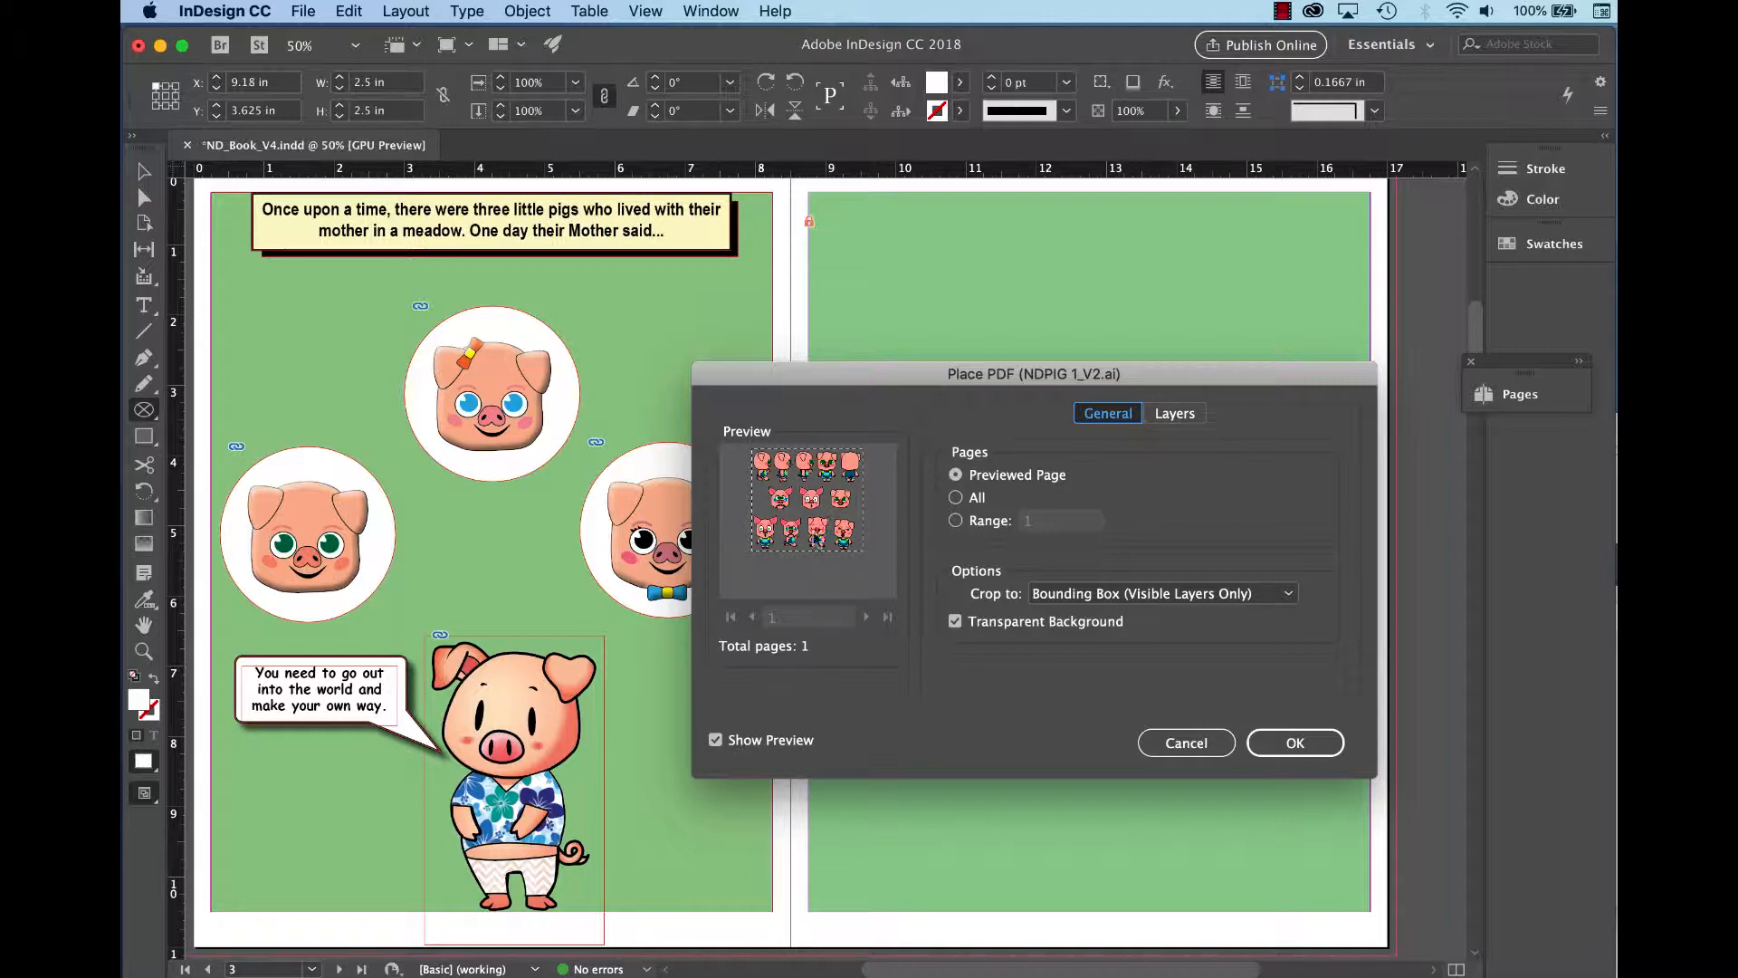
# Hide every layer of NDPIG 1_V2.ai except P1 happy and place the artwork in the circular frame.
pyautogui.click(1176, 415)
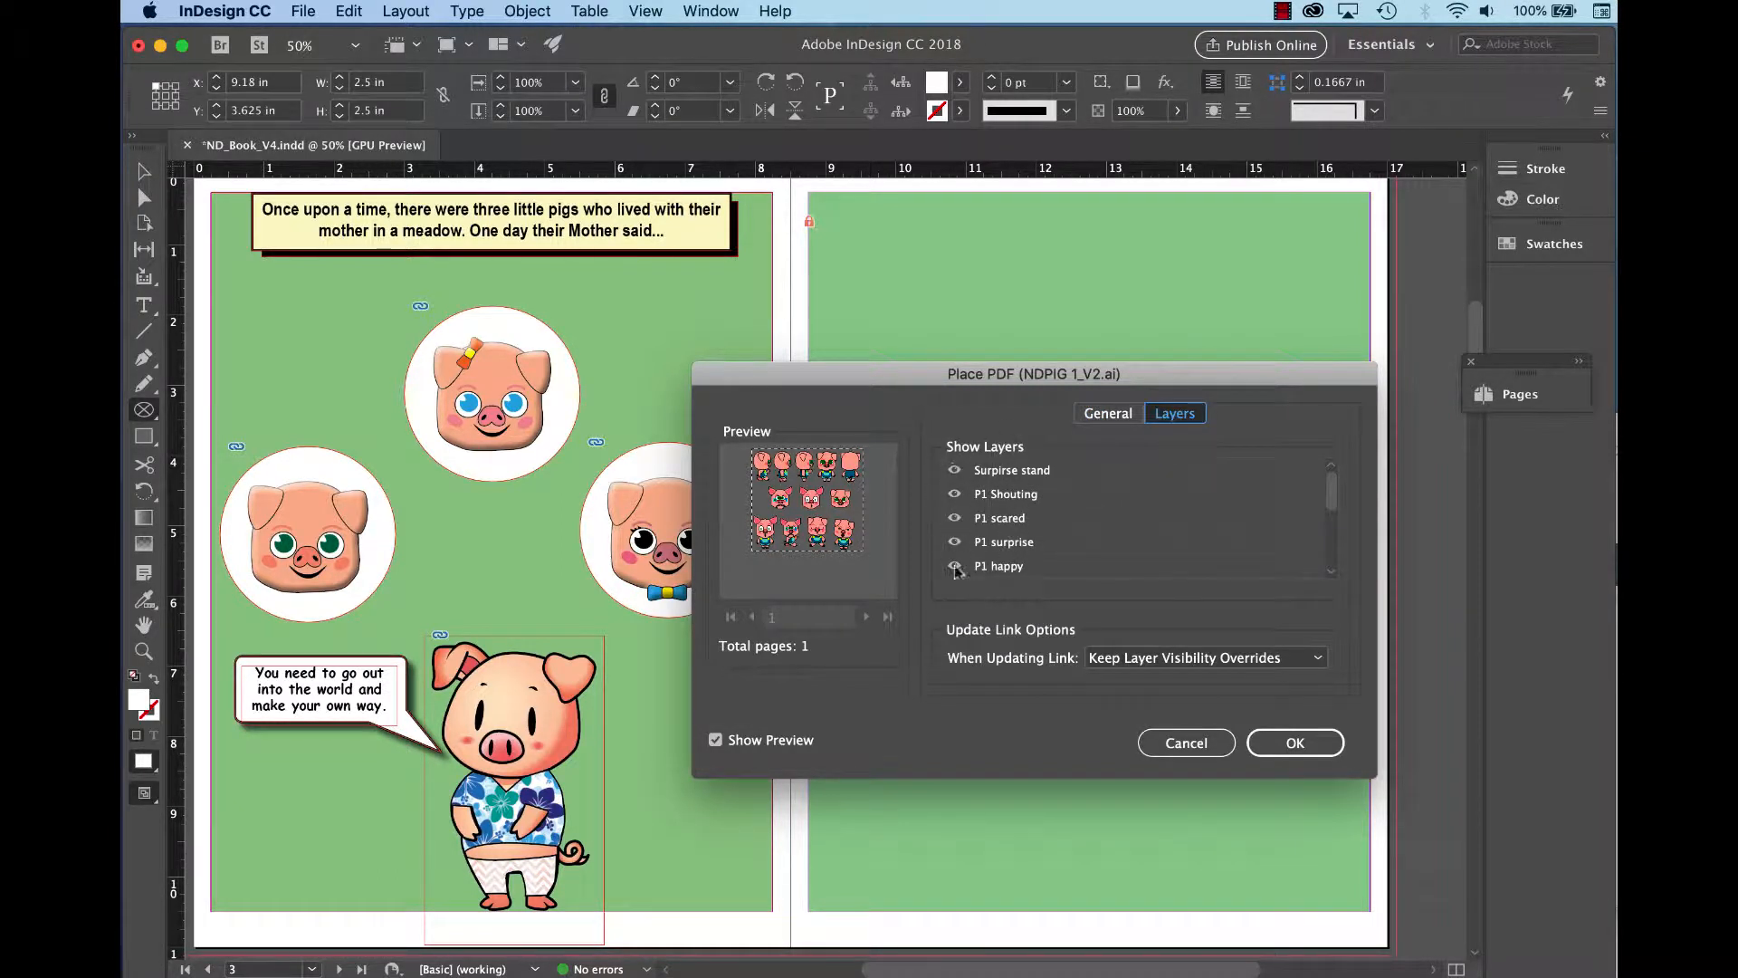
pyautogui.click(957, 471)
pyautogui.click(956, 495)
pyautogui.click(956, 519)
pyautogui.click(954, 566)
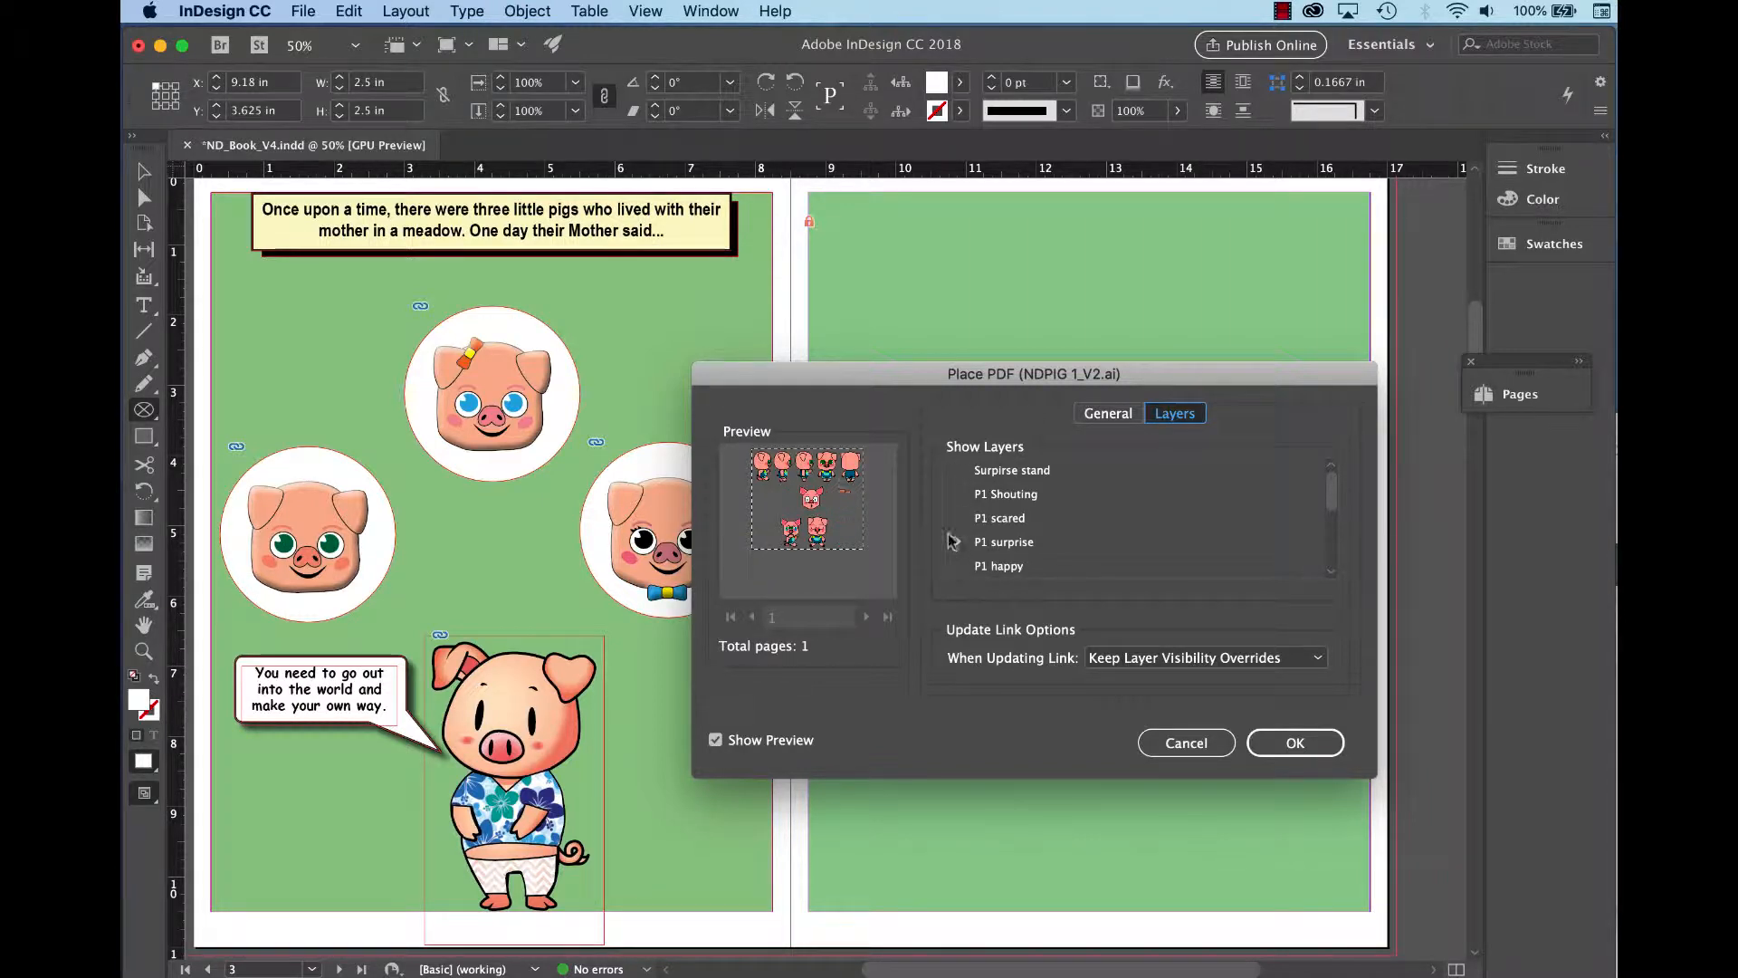
pyautogui.moveTo(1331, 498); pyautogui.dragTo(1331, 513)
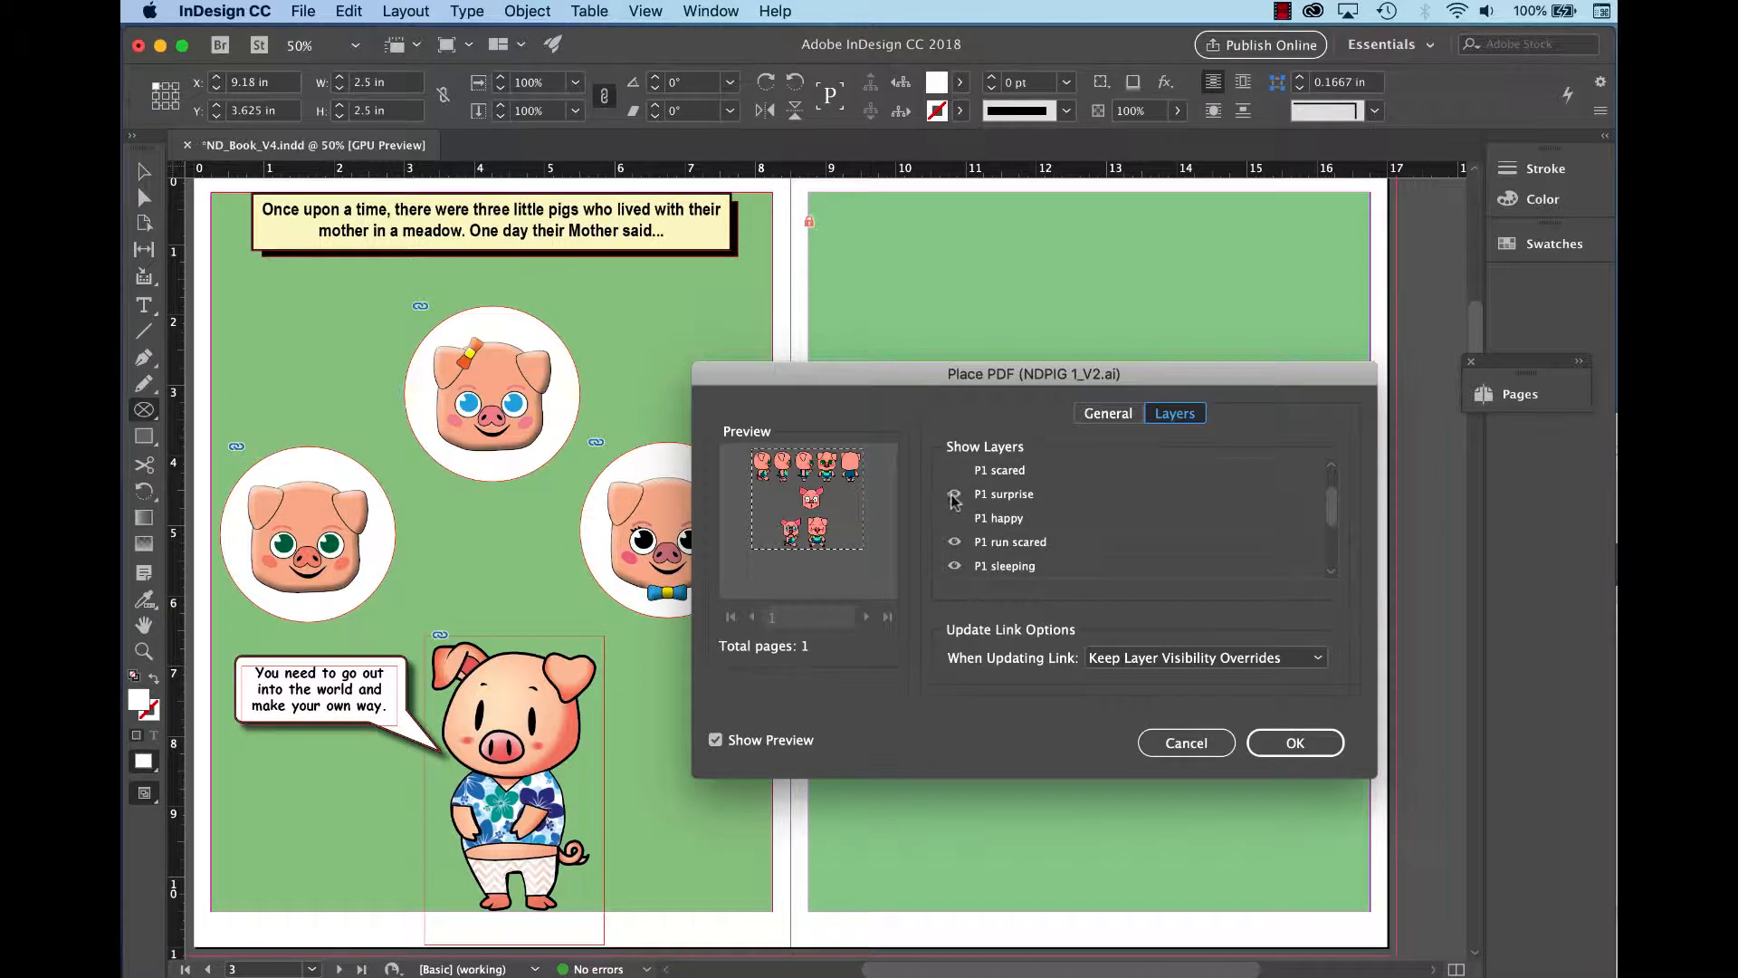
pyautogui.click(954, 495)
pyautogui.click(955, 518)
pyautogui.click(954, 541)
pyautogui.click(954, 565)
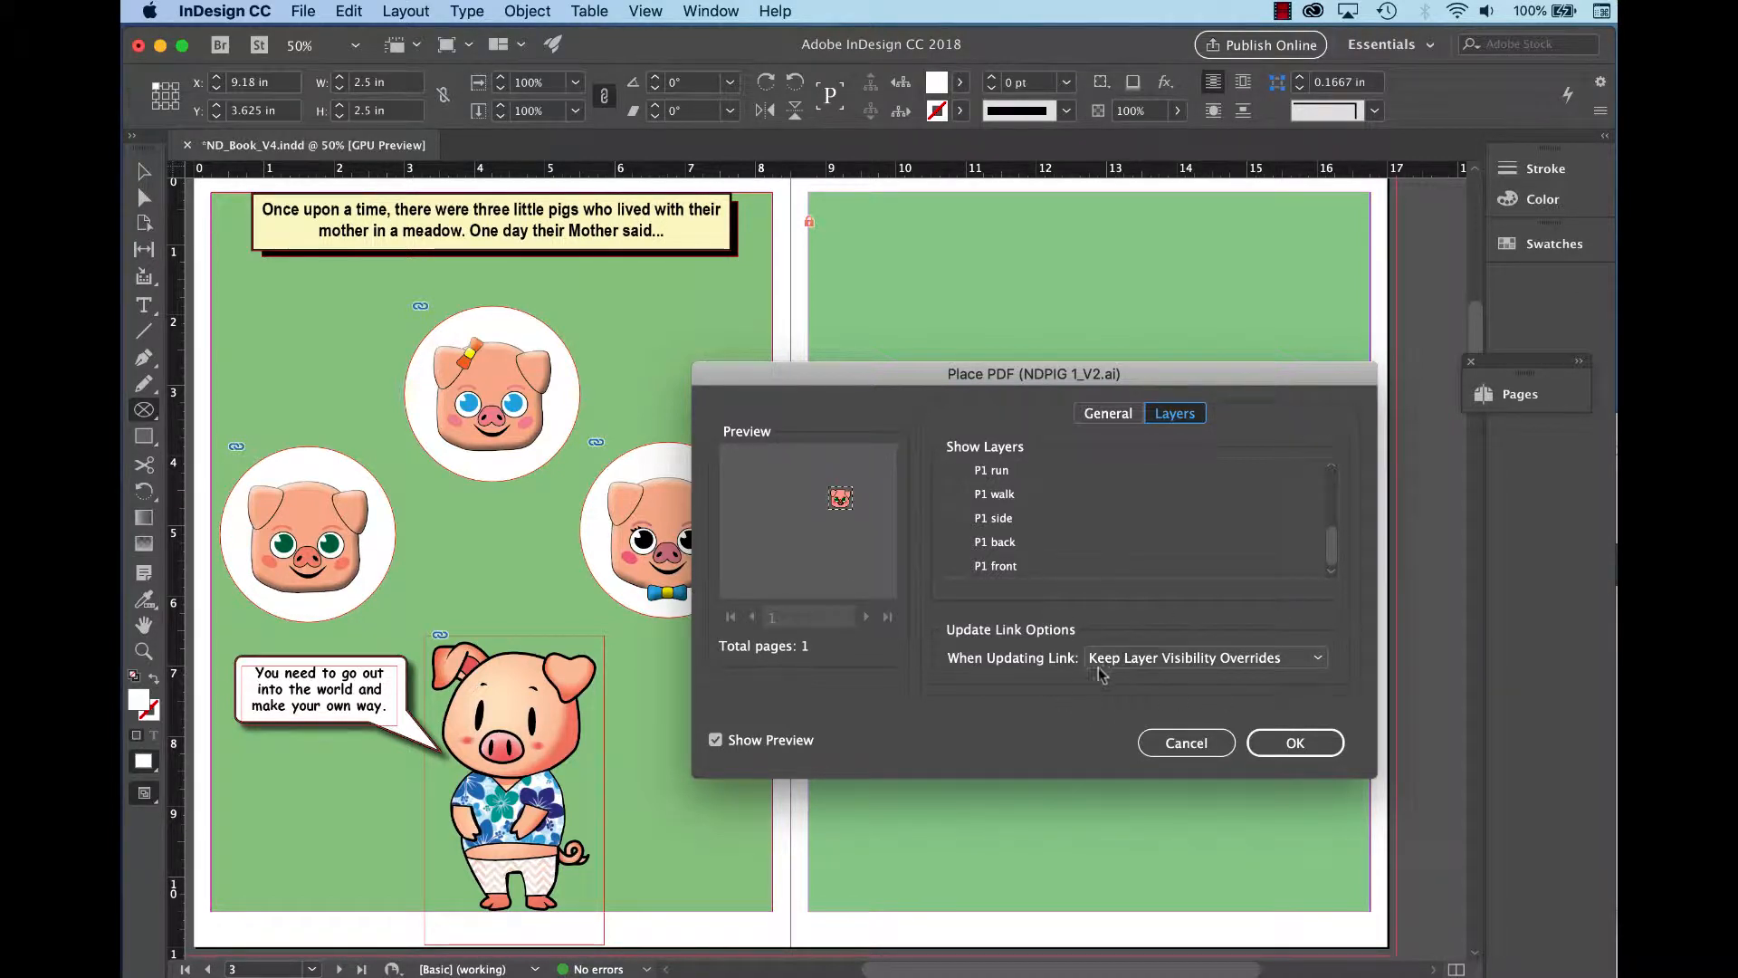
pyautogui.click(1292, 743)
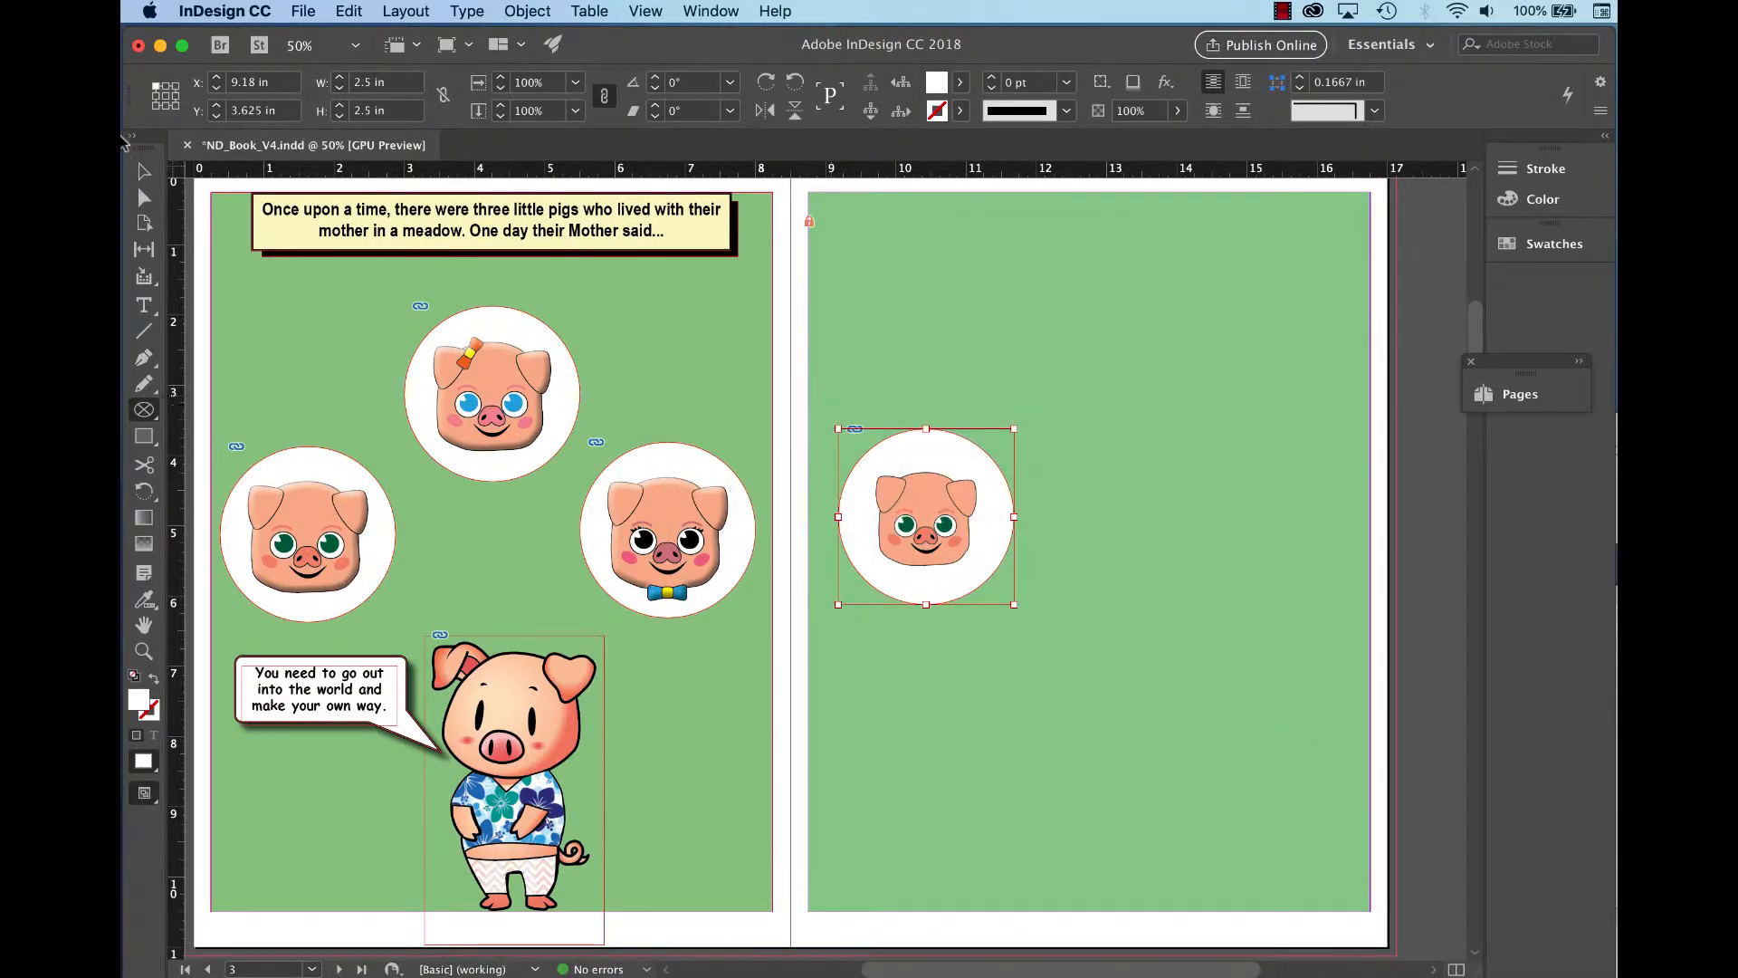
# Enlarge the placed pig head proportionally from its center so it fills more of the circular frame.
pyautogui.click(143, 171)
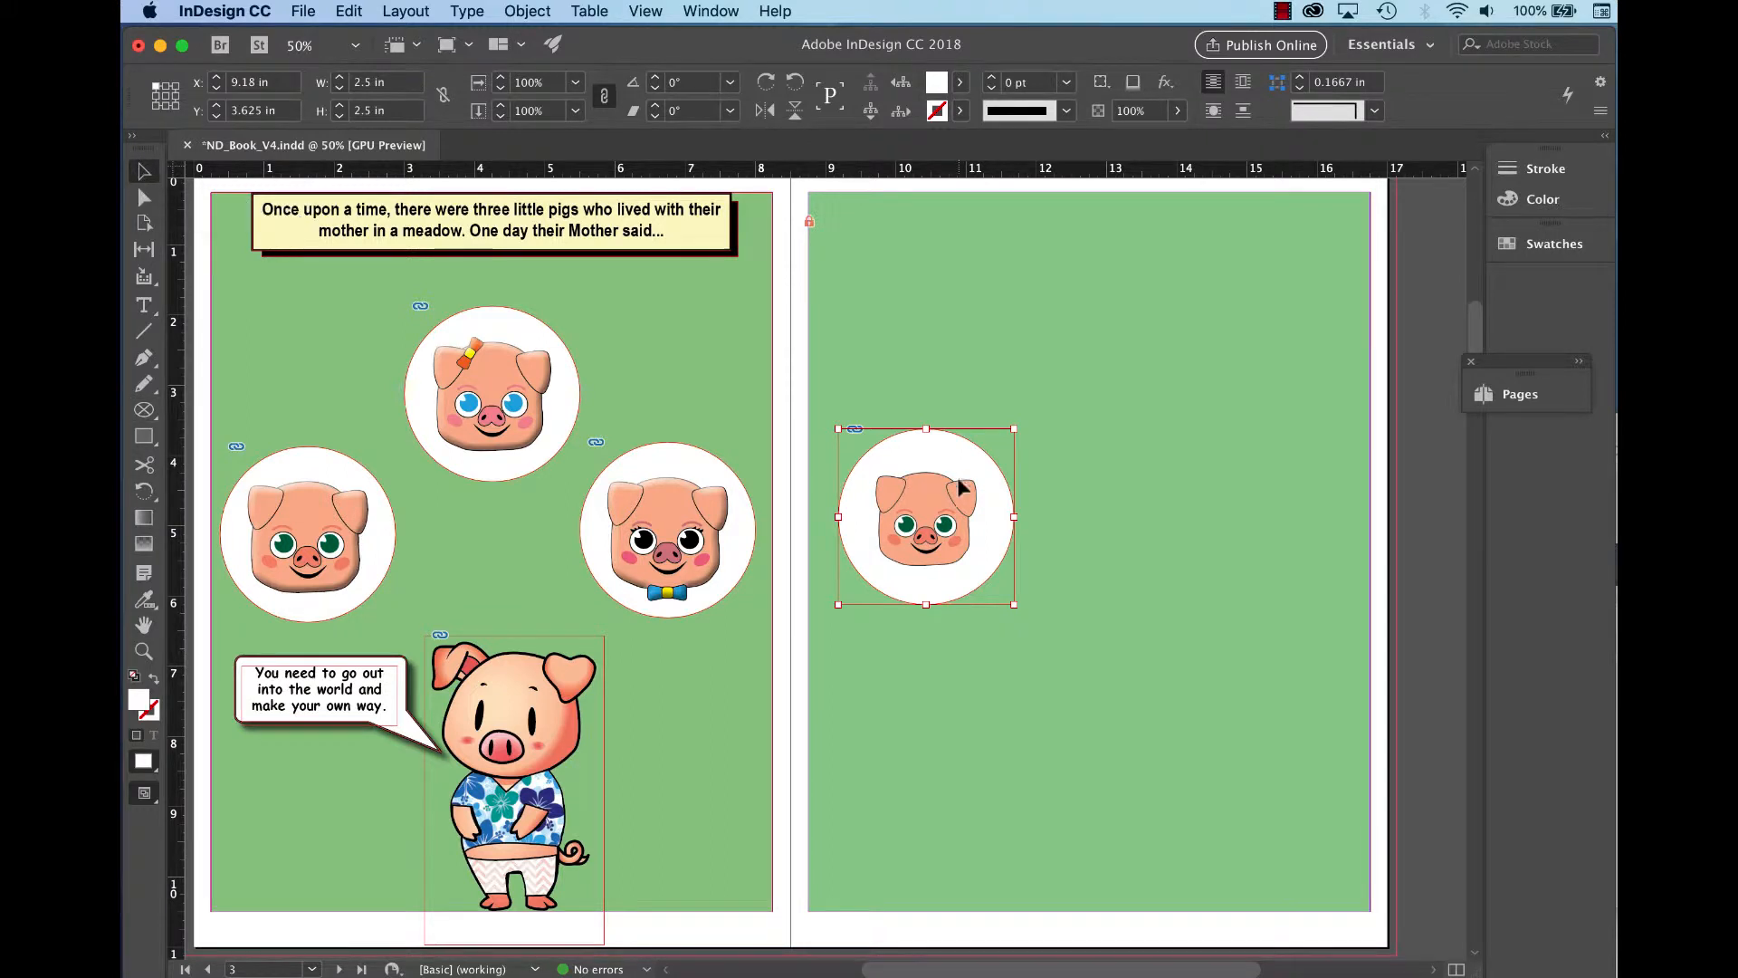
pyautogui.click(926, 520)
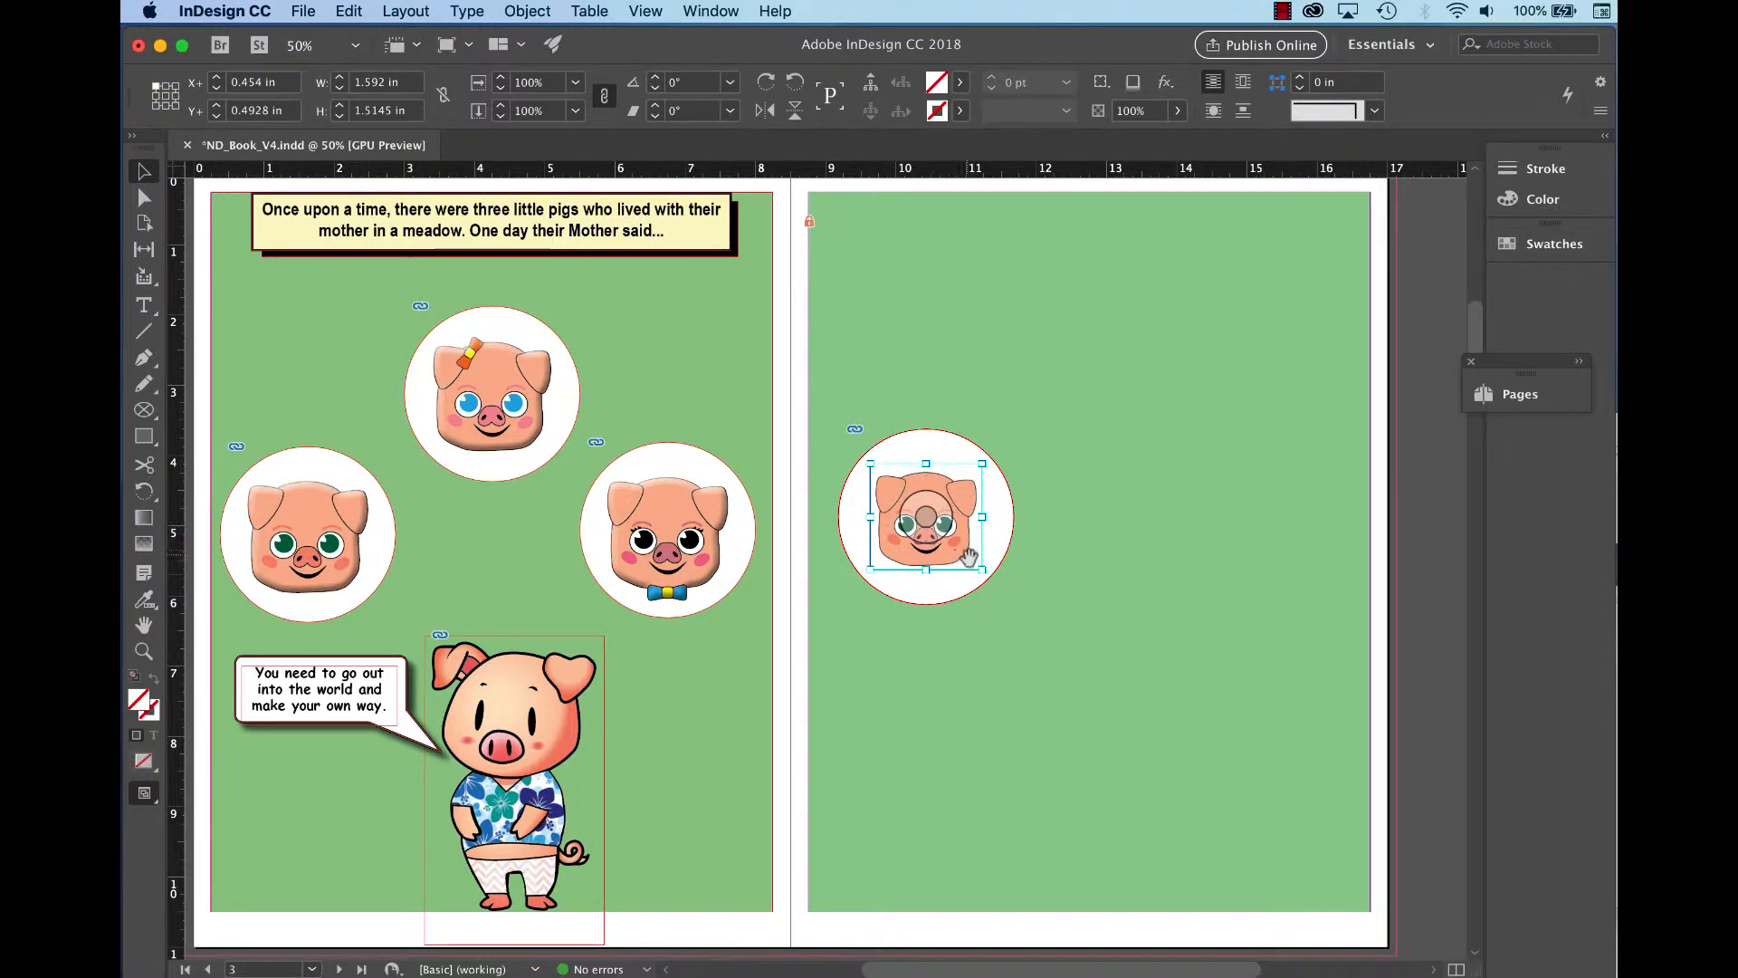
pyautogui.moveTo(982, 571); pyautogui.dragTo(996, 582)
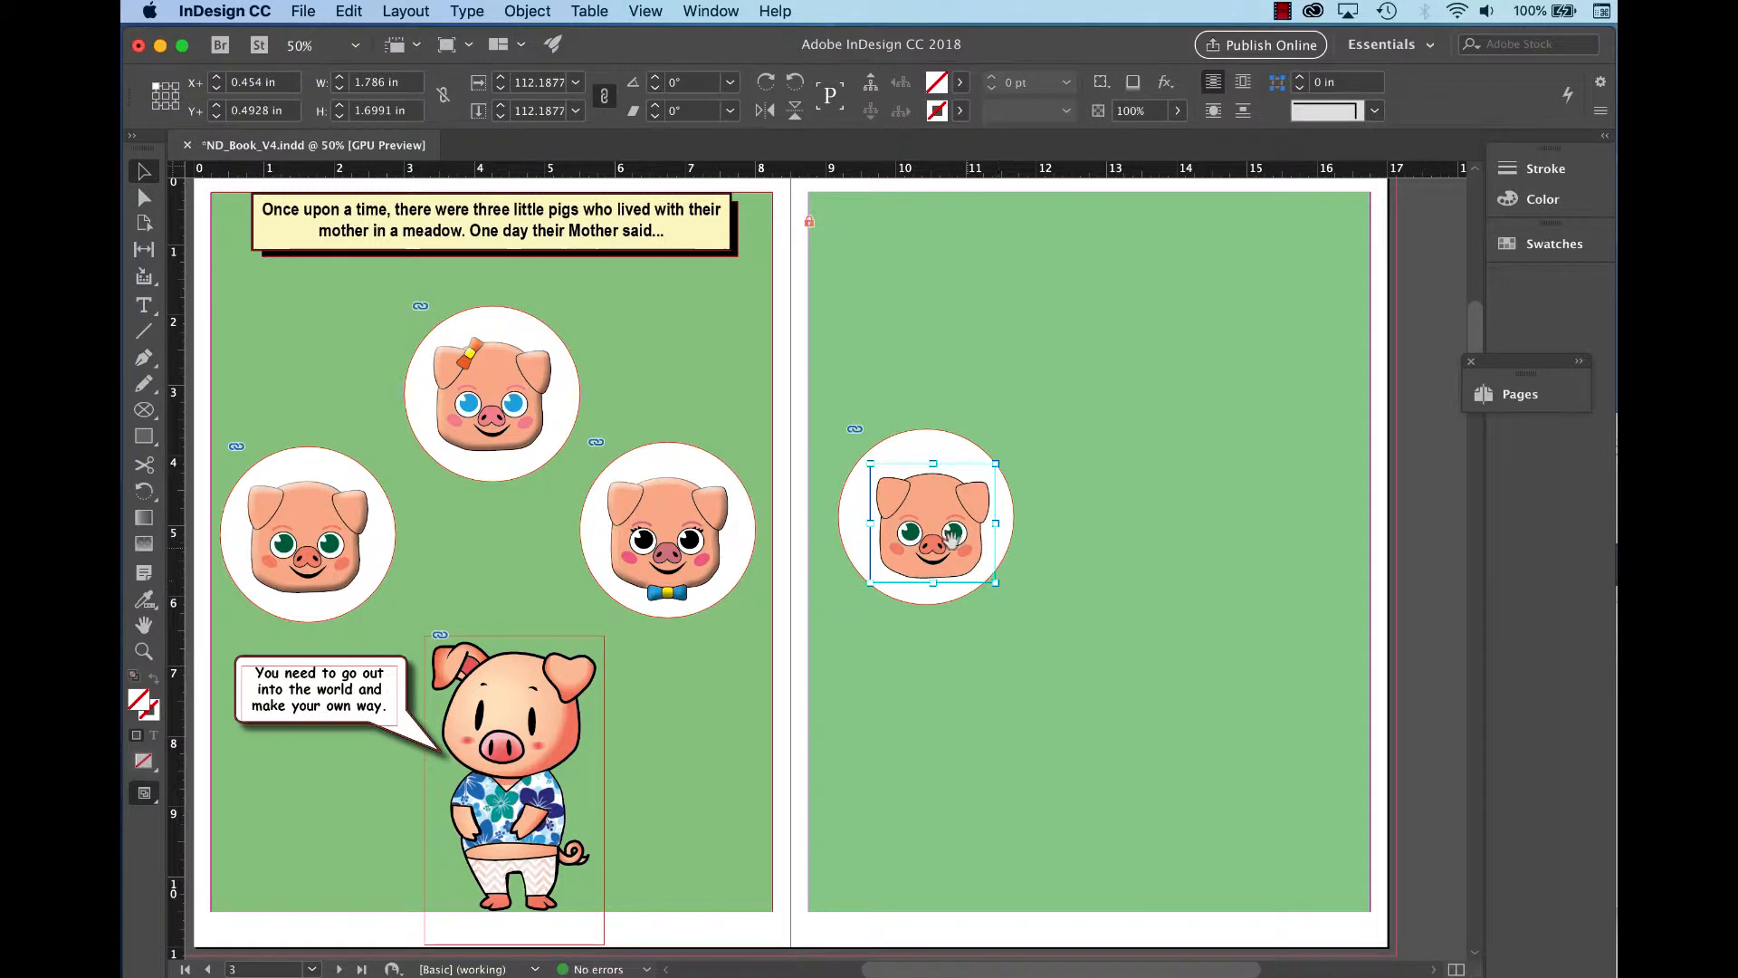
pyautogui.press('super+z')
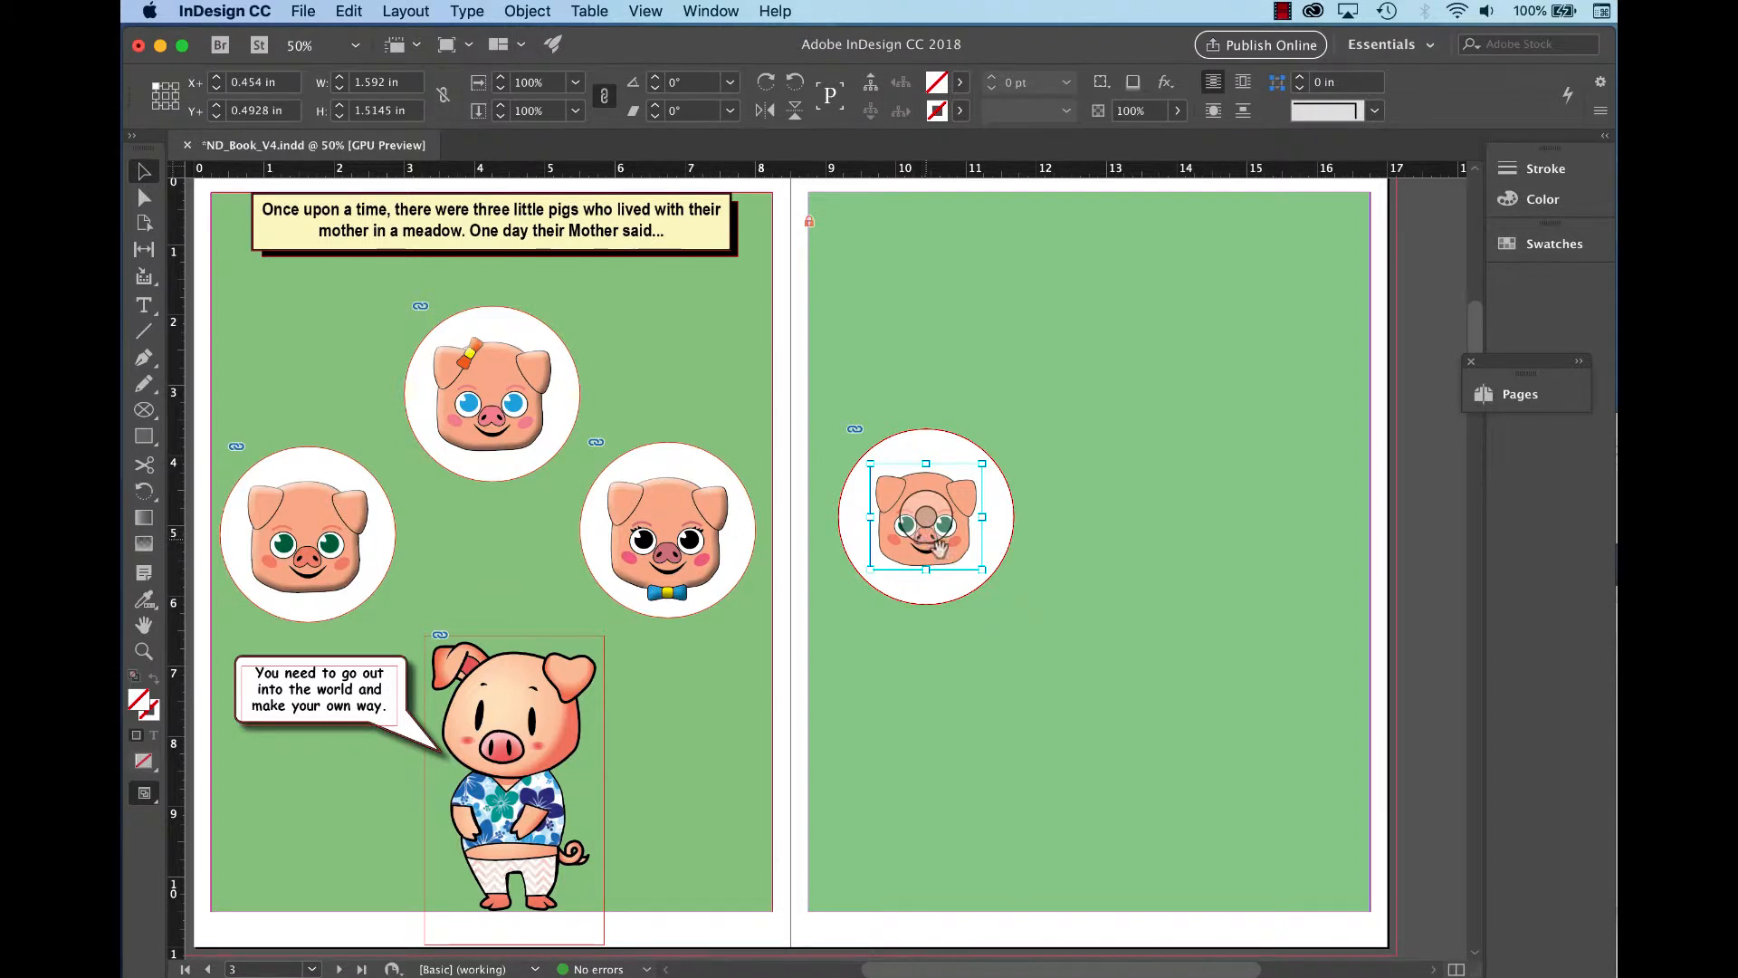
pyautogui.moveTo(983, 569)
pyautogui.mouseDown()
pyautogui.moveTo(1026, 612)
pyautogui.moveTo(996, 584)
pyautogui.mouseUp()
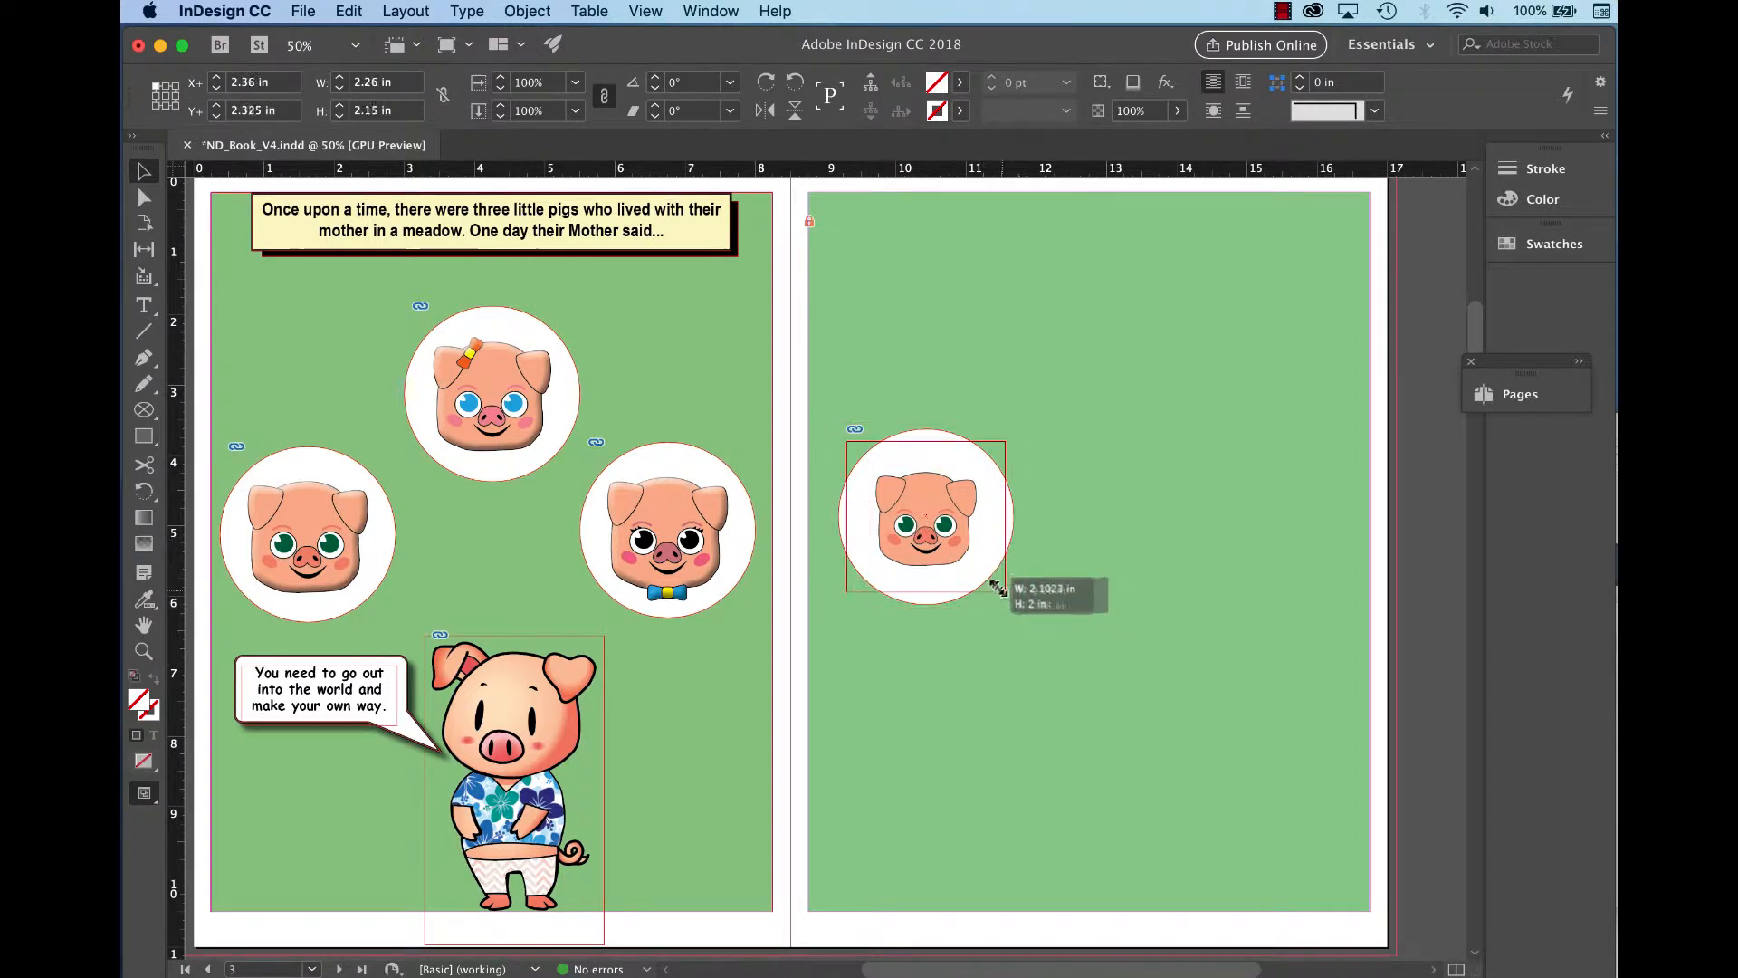
pyautogui.click(987, 408)
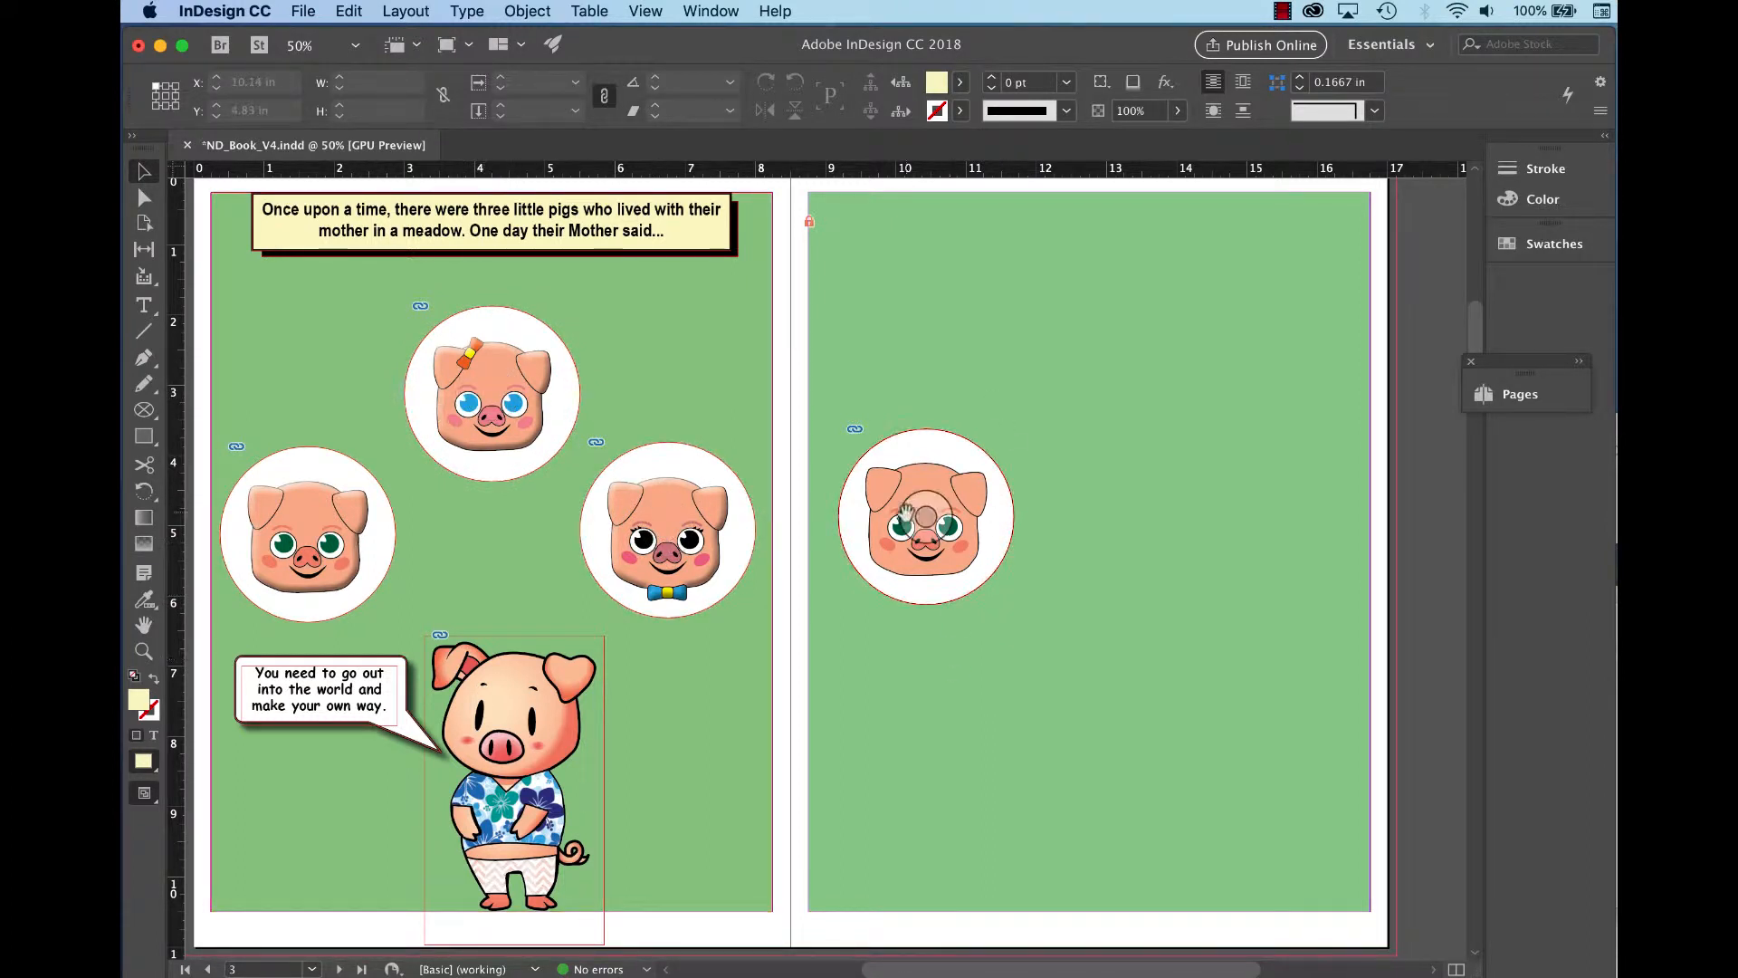
# Duplicate the pig circle twice and arrange the three in a triangle at about X 9.08/Y 3.99, X 11.56/Y 1.375 and X 13.625/Y 4.13 in.
pyautogui.click(914, 594)
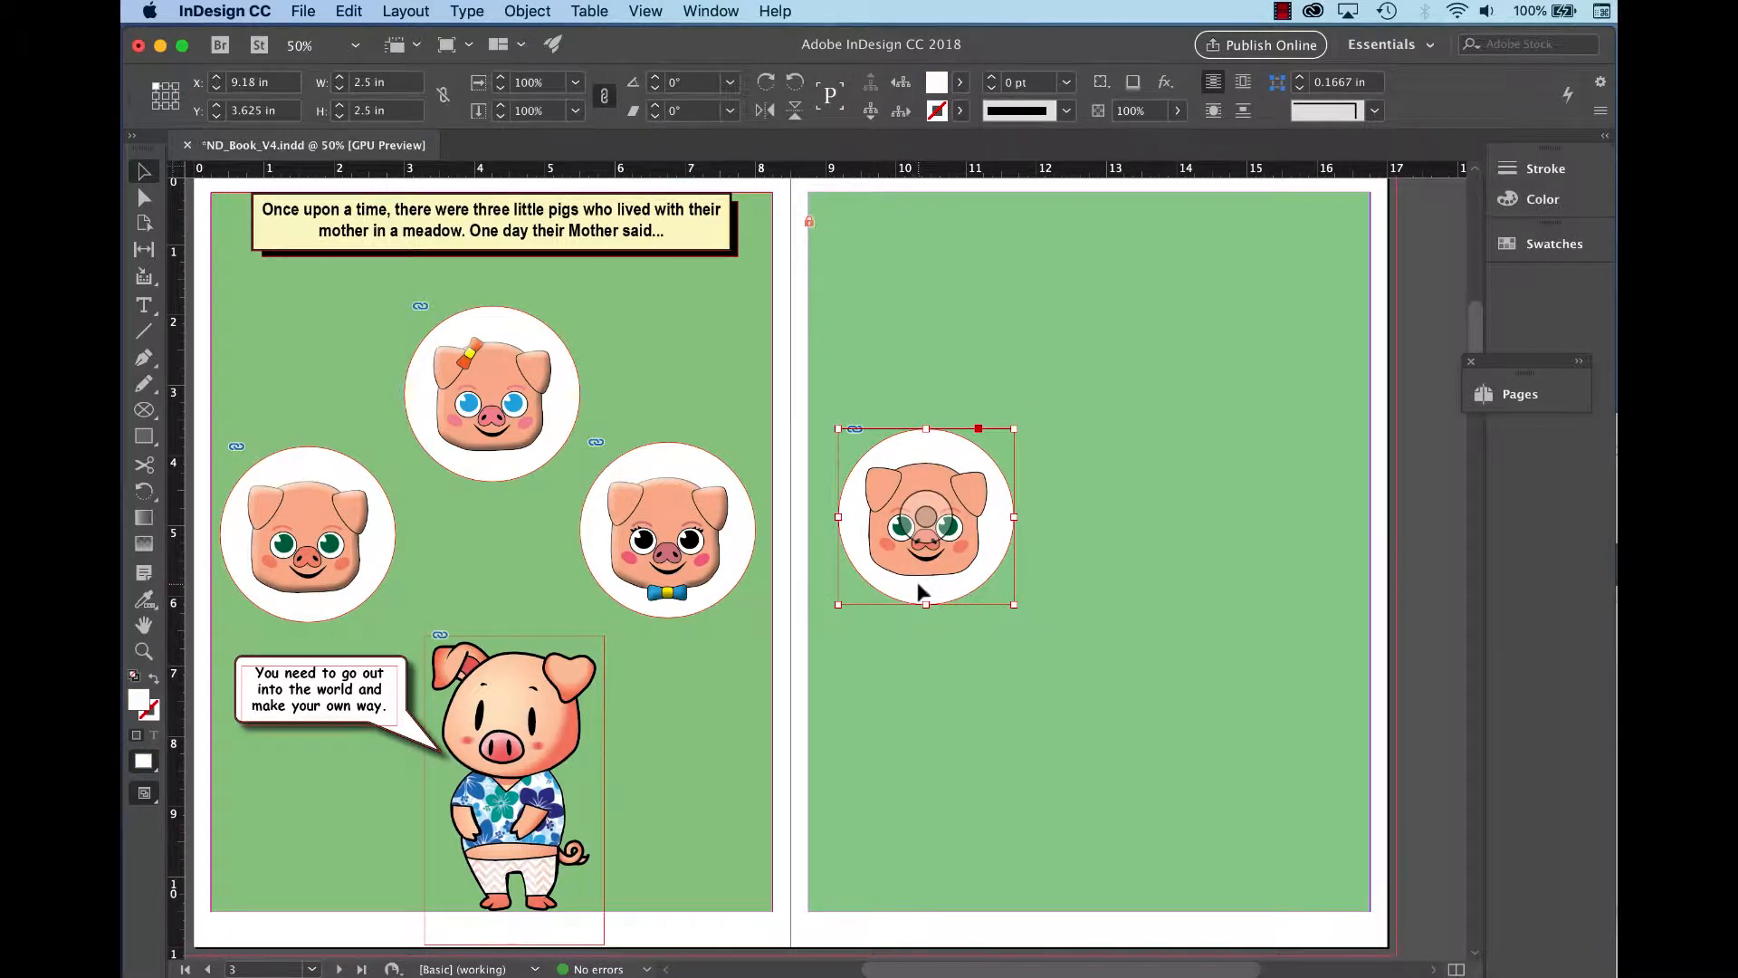
pyautogui.moveTo(919, 591); pyautogui.dragTo(1304, 599)
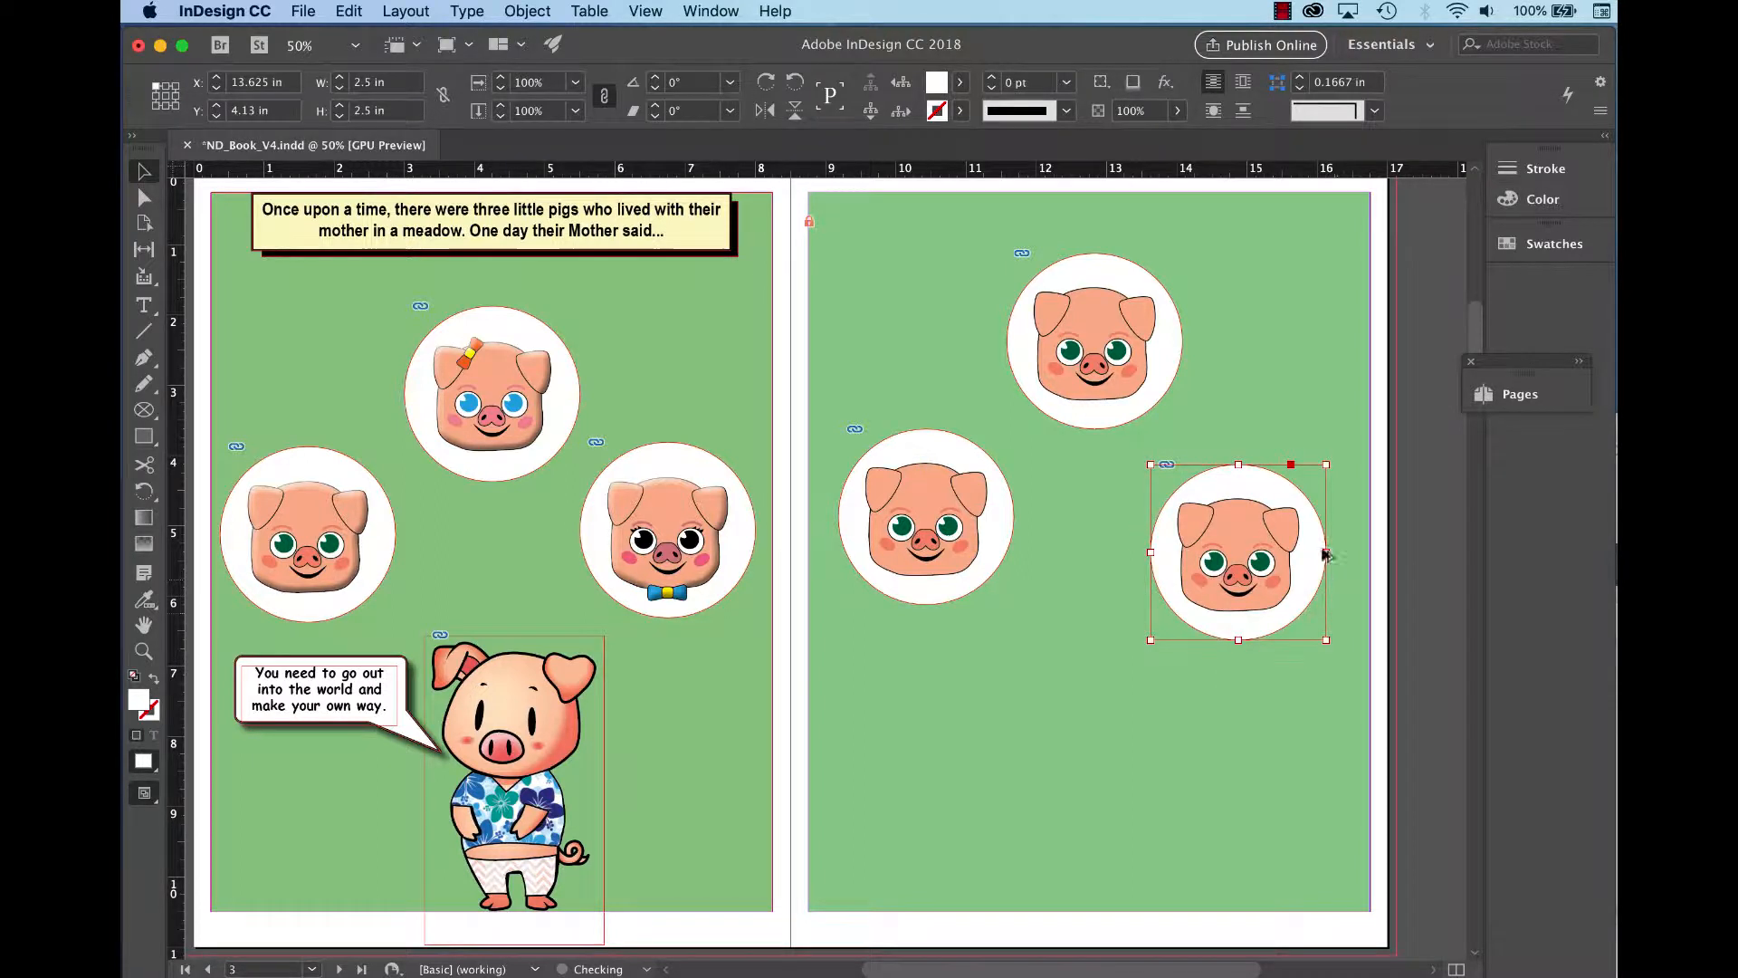
pyautogui.moveTo(948, 602); pyautogui.dragTo(942, 624)
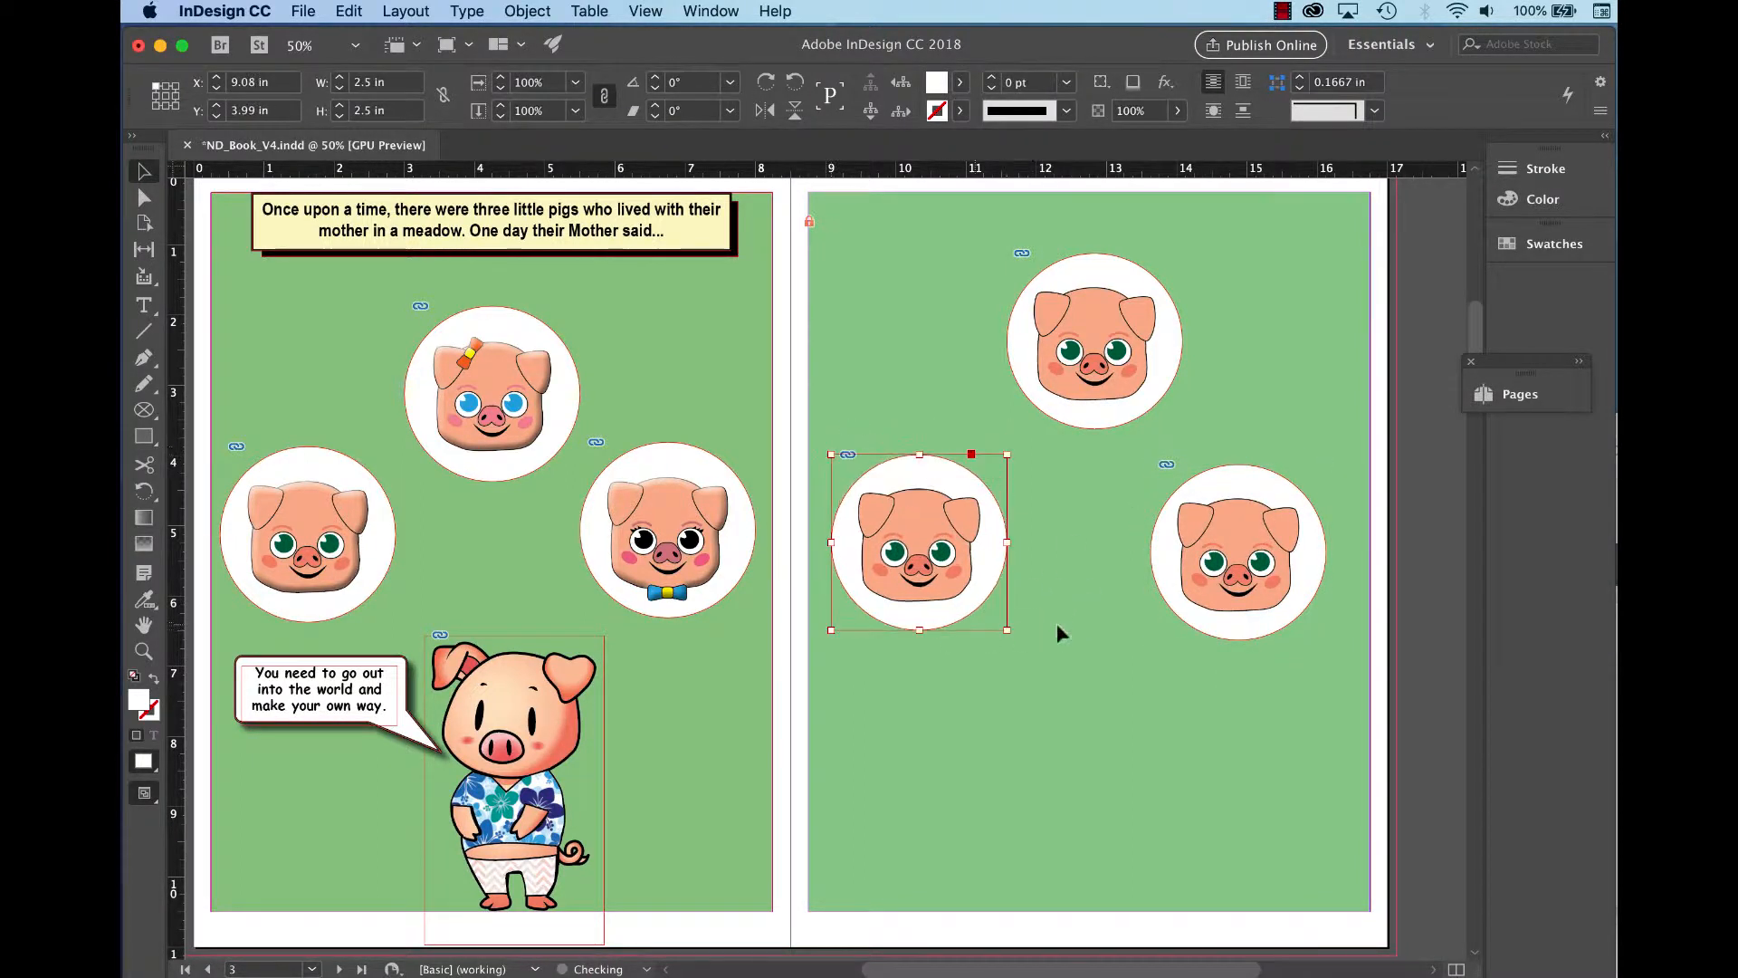
pyautogui.moveTo(1075, 421); pyautogui.dragTo(1074, 438)
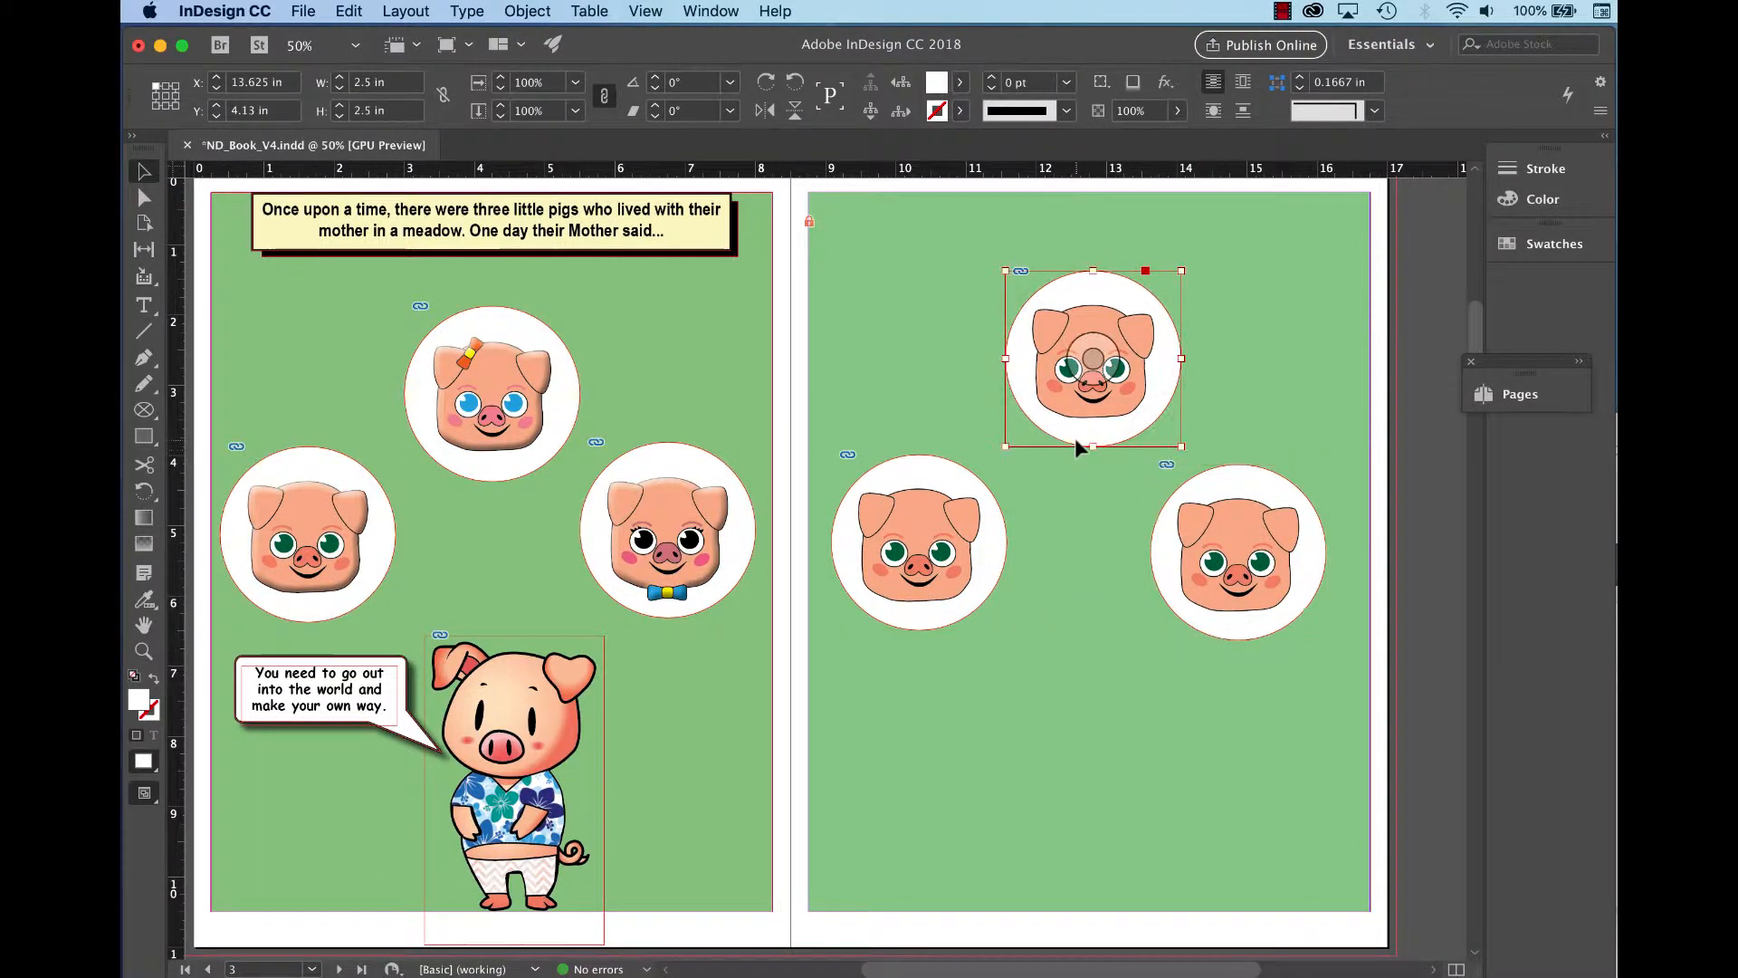
# Choose NDPig 2_V1.ai as the replacement for the artwork in the uppermost circle, with import options shown.
pyautogui.click(302, 11)
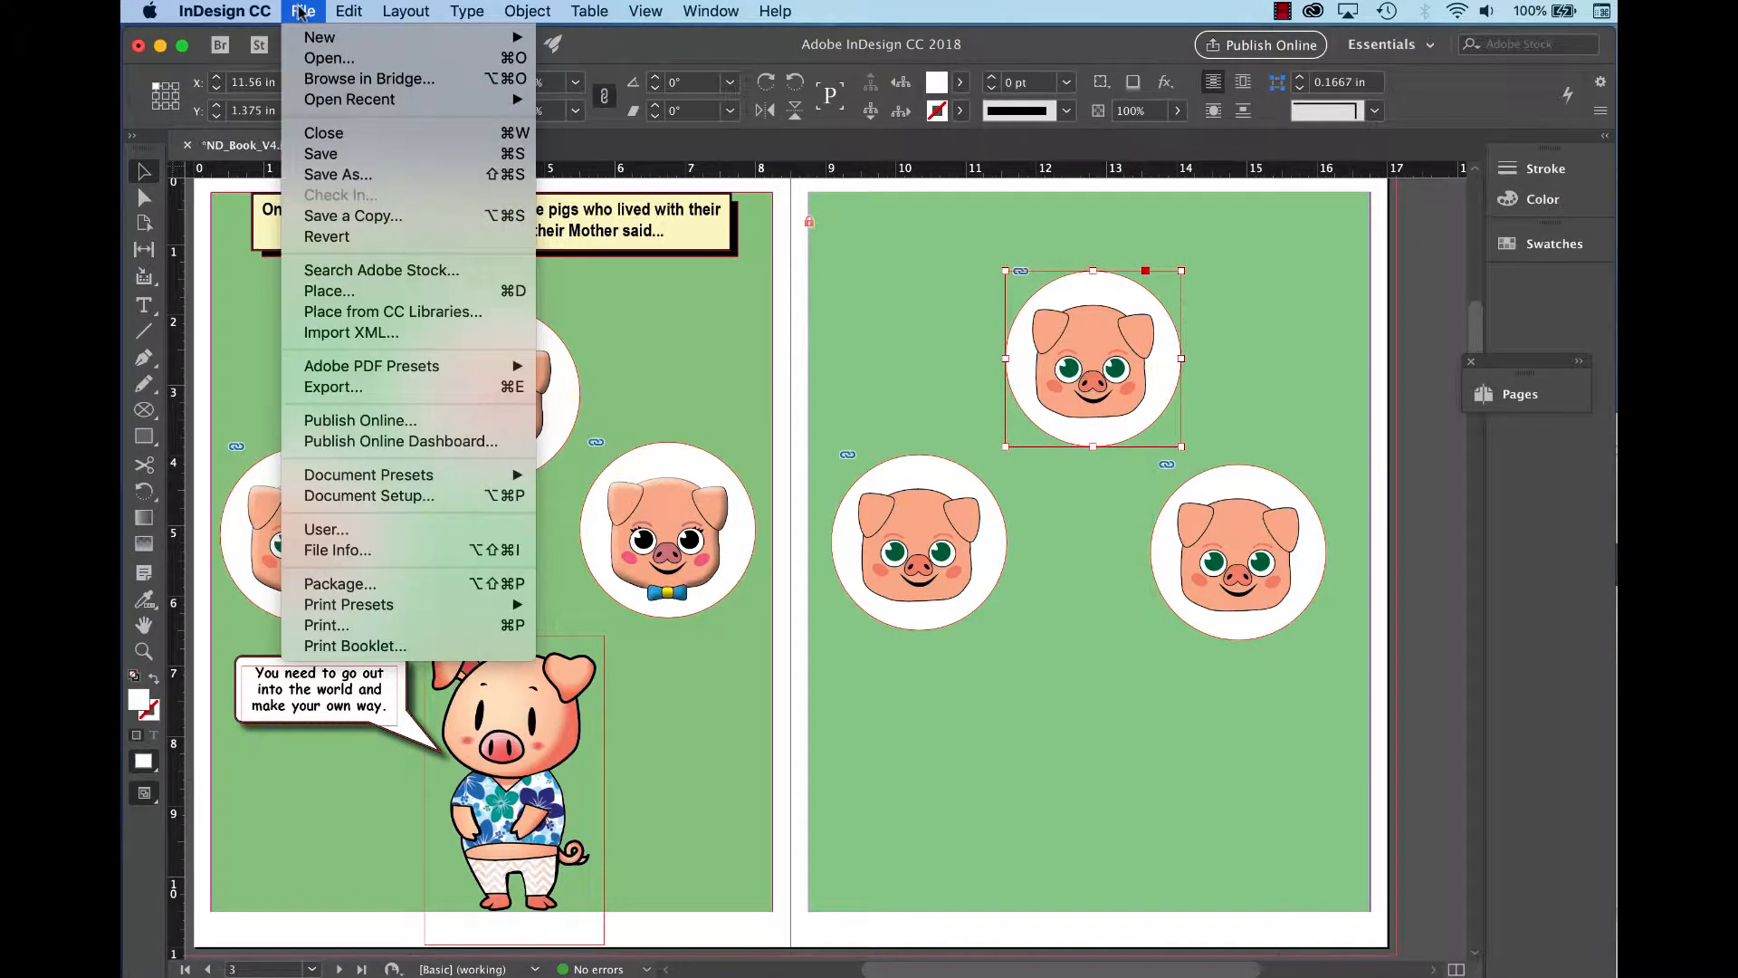
pyautogui.click(328, 290)
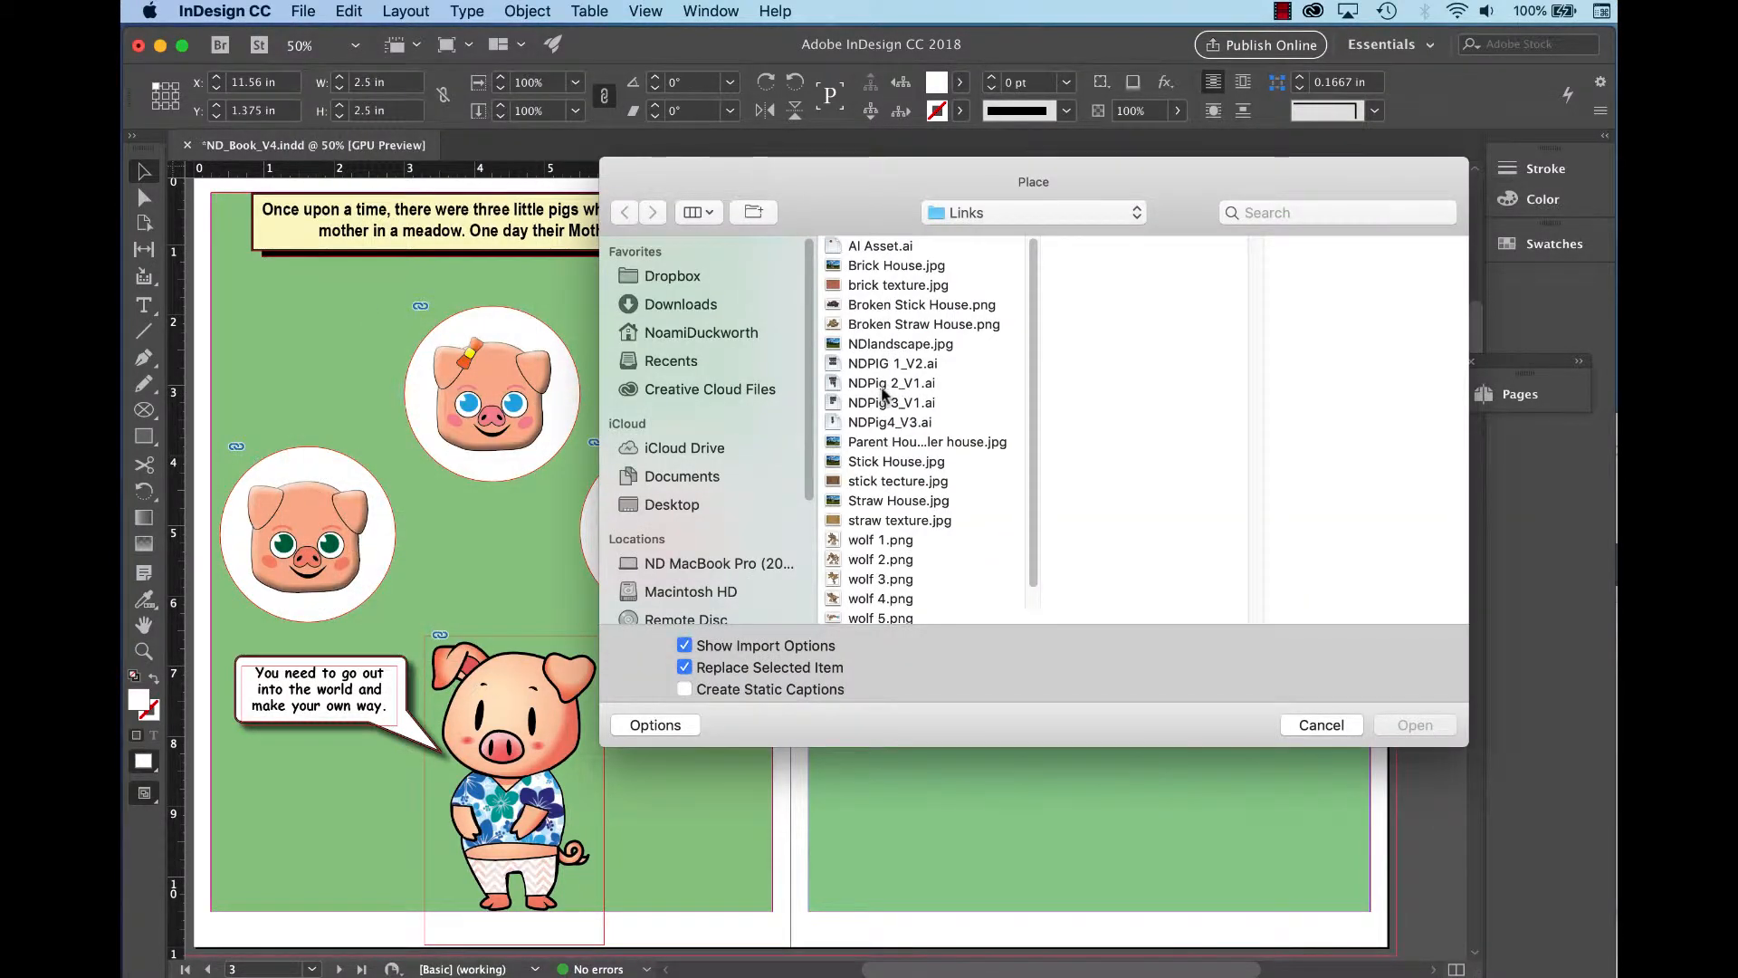
pyautogui.click(885, 384)
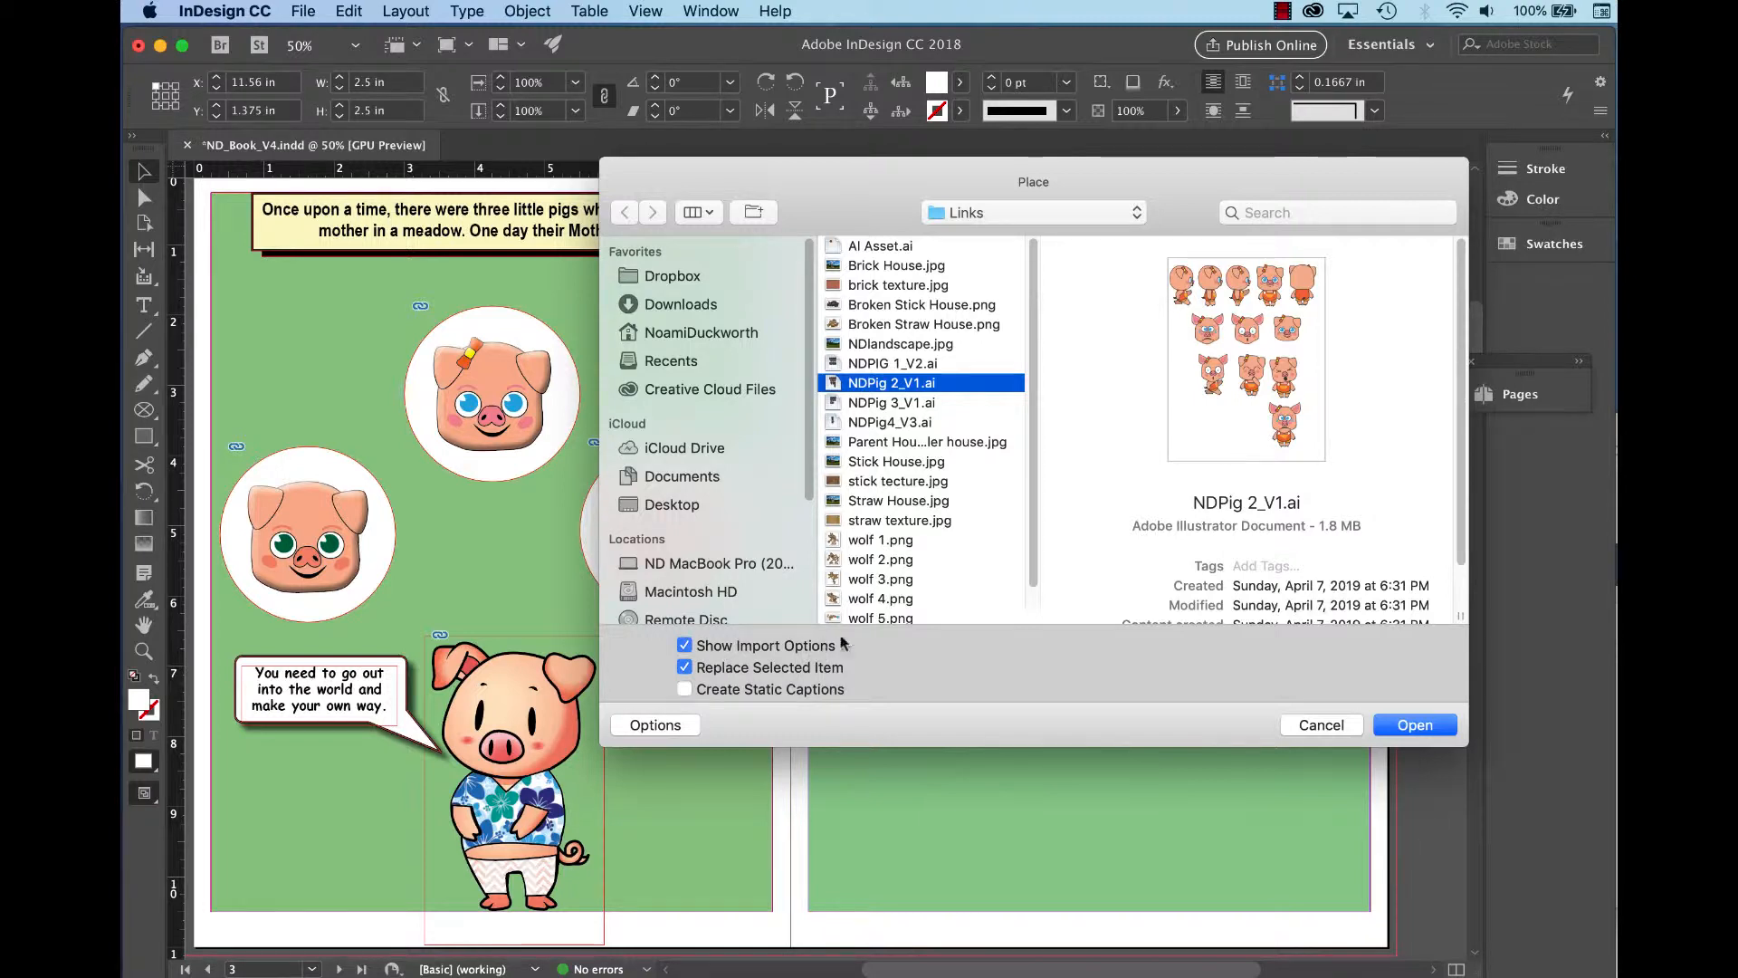
pyautogui.click(1403, 724)
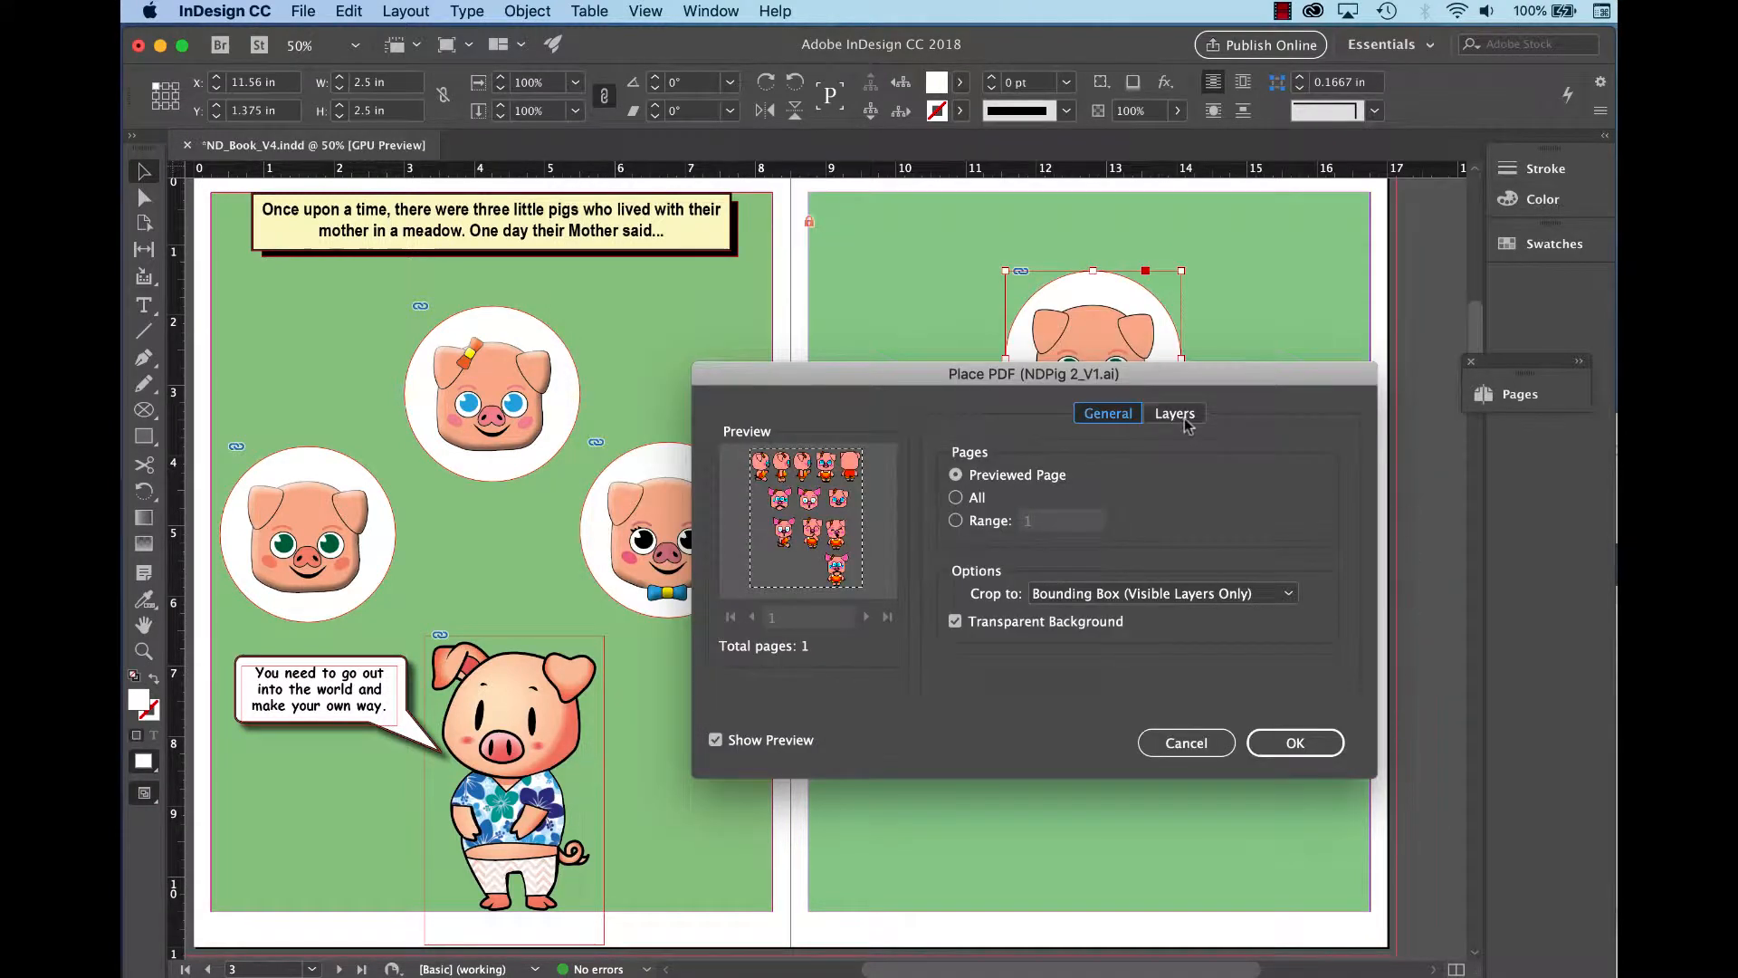
# Leave only the P2 happy layer of NDPig 2_V1.ai visible and place it in the uppermost circle.
pyautogui.click(1174, 414)
pyautogui.click(954, 470)
pyautogui.click(955, 494)
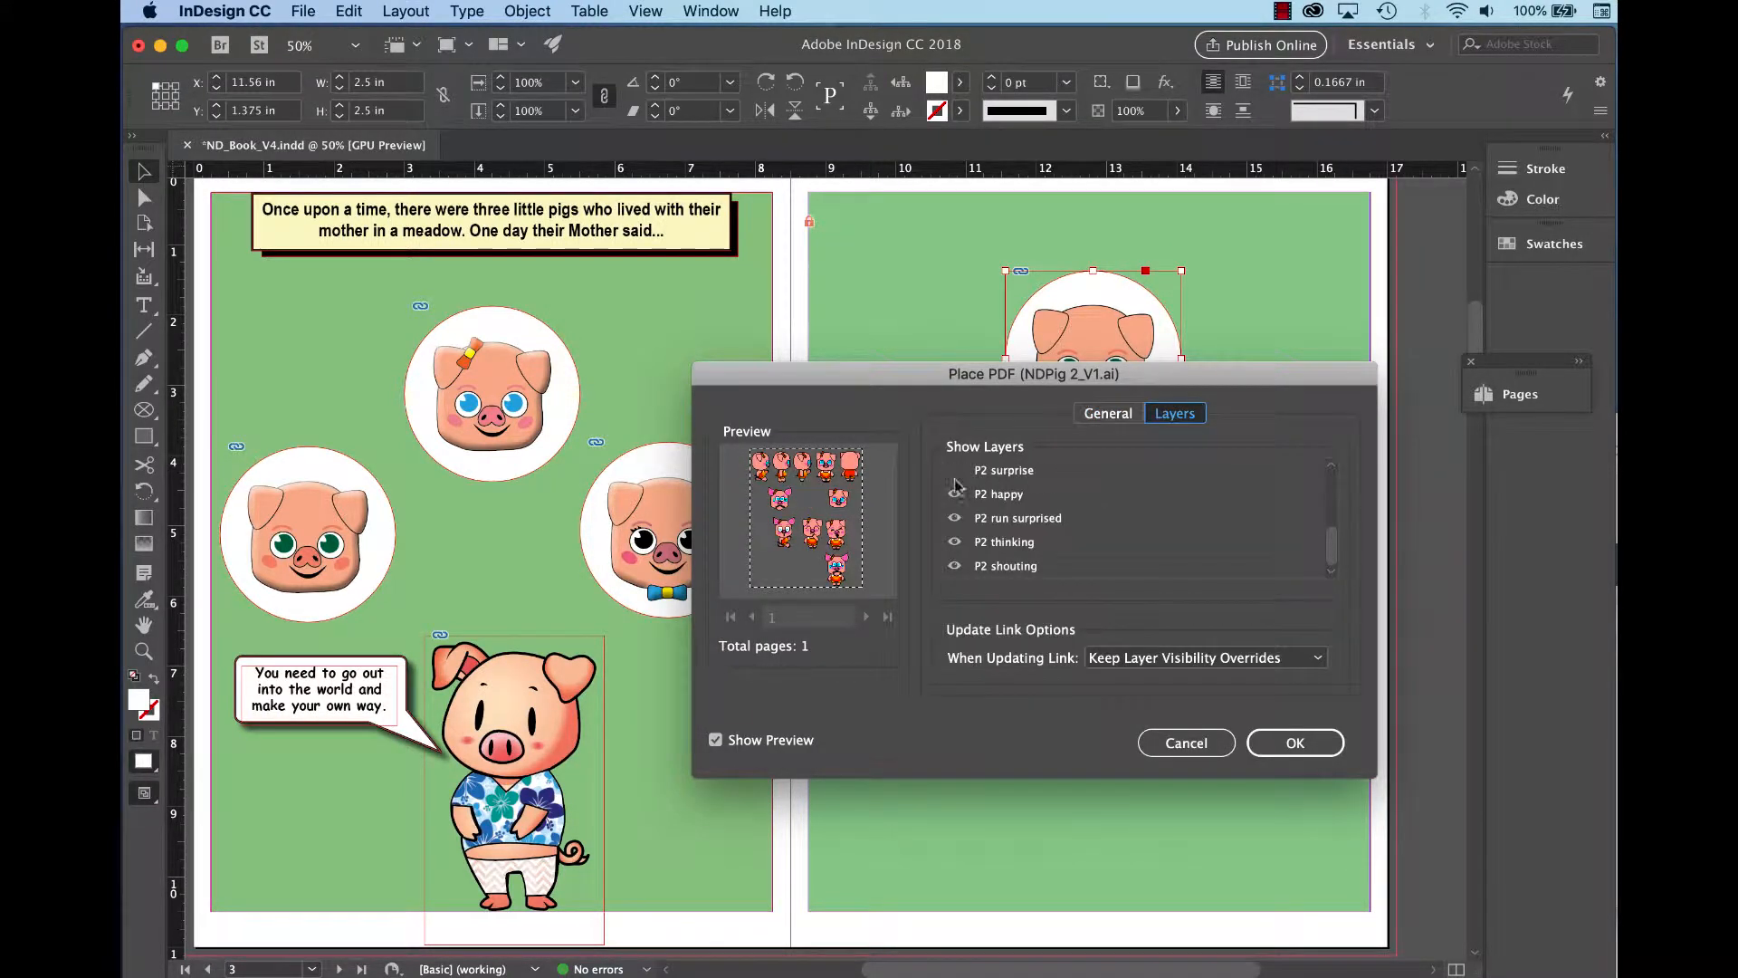
pyautogui.click(954, 518)
pyautogui.click(955, 541)
pyautogui.click(954, 566)
pyautogui.click(954, 493)
pyautogui.moveTo(1332, 543); pyautogui.dragTo(1335, 463)
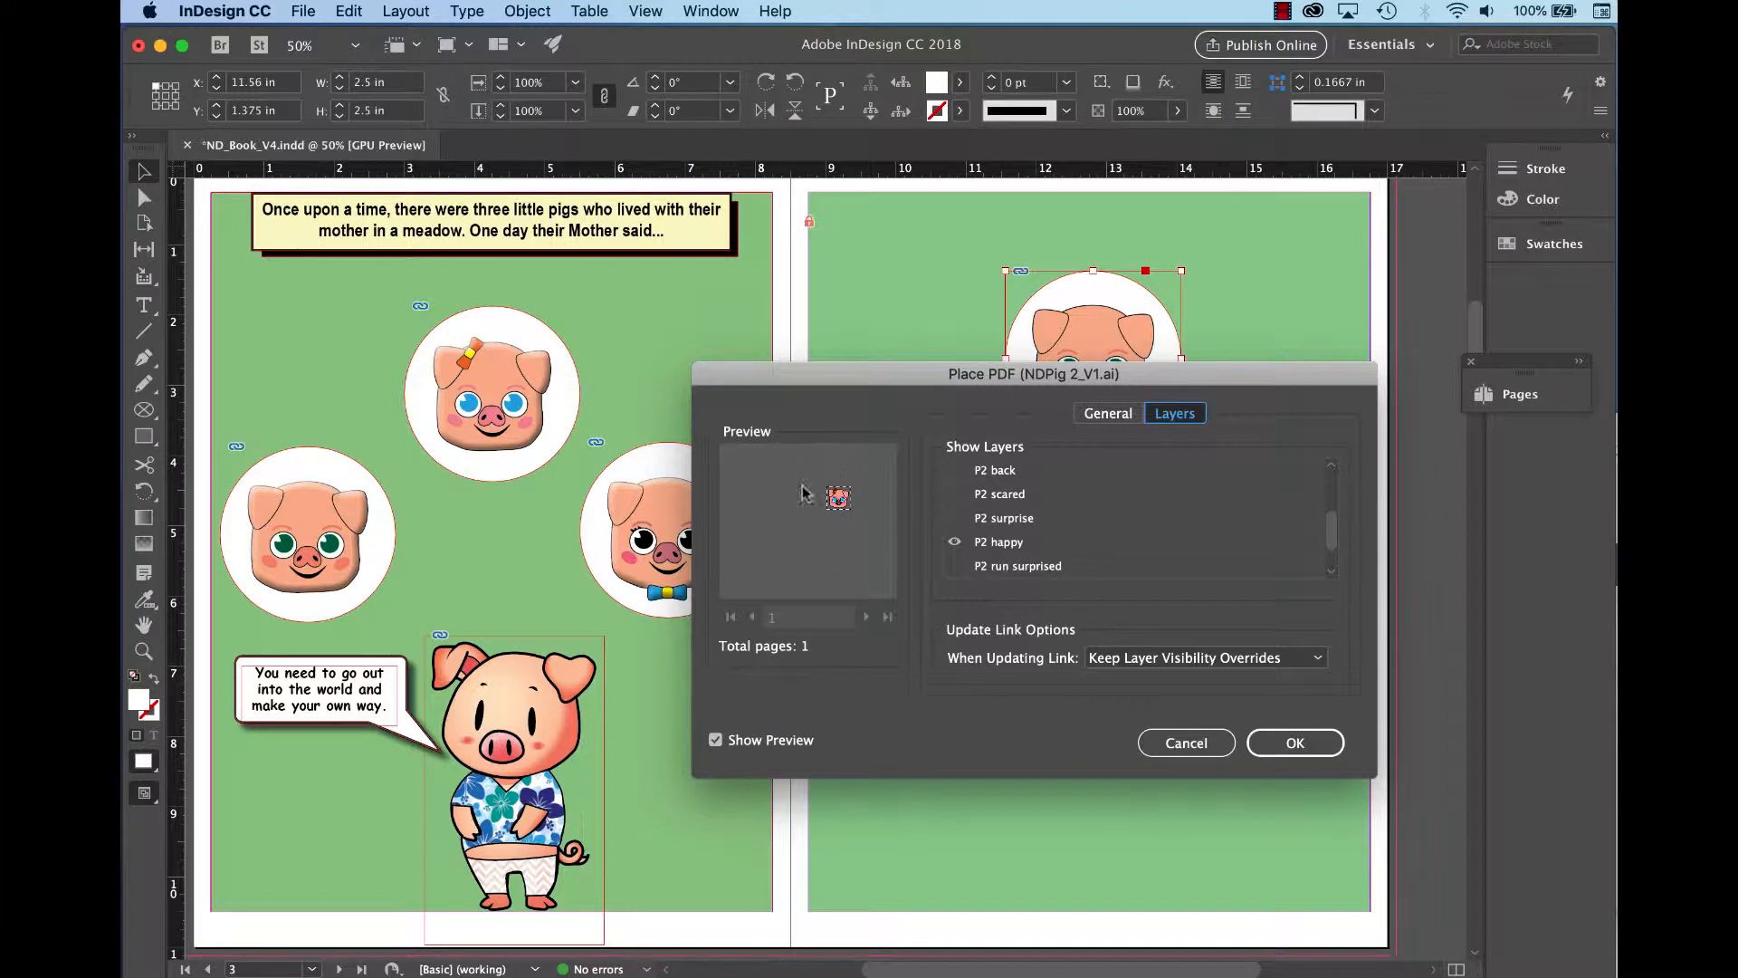
pyautogui.click(1289, 748)
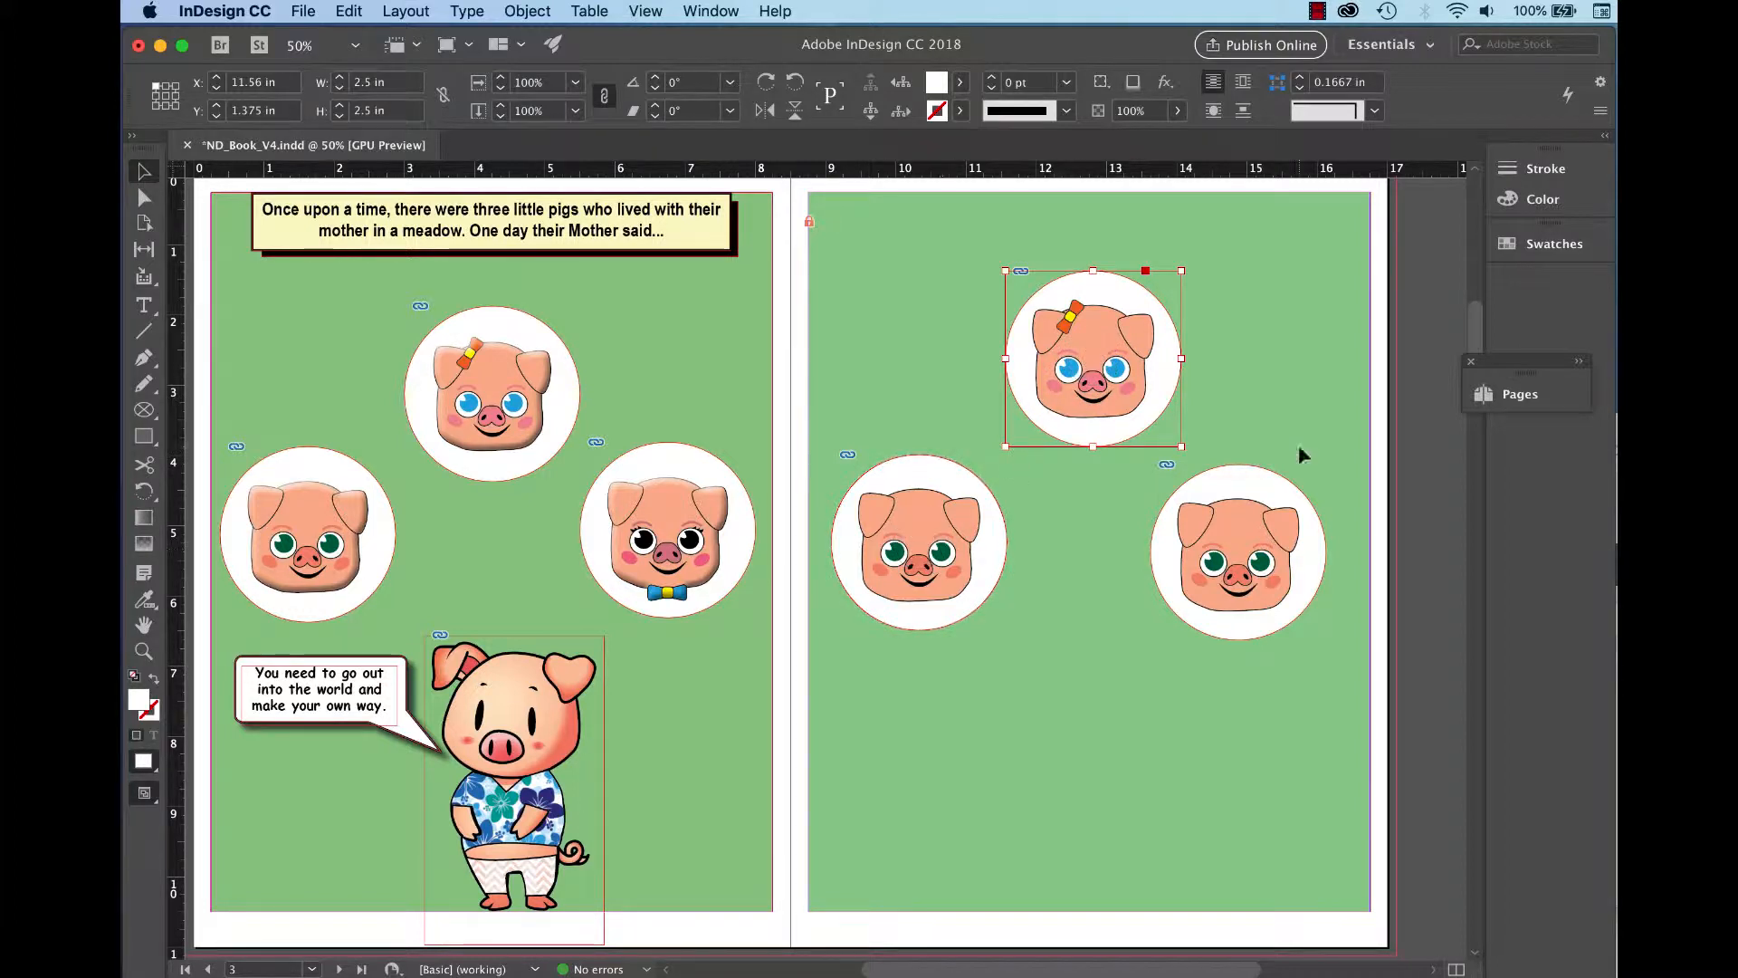
# Choose NDPig 3_V1.ai as the replacement for the artwork in the circle nearest the page's outer edge, with import options shown.
pyautogui.click(1281, 484)
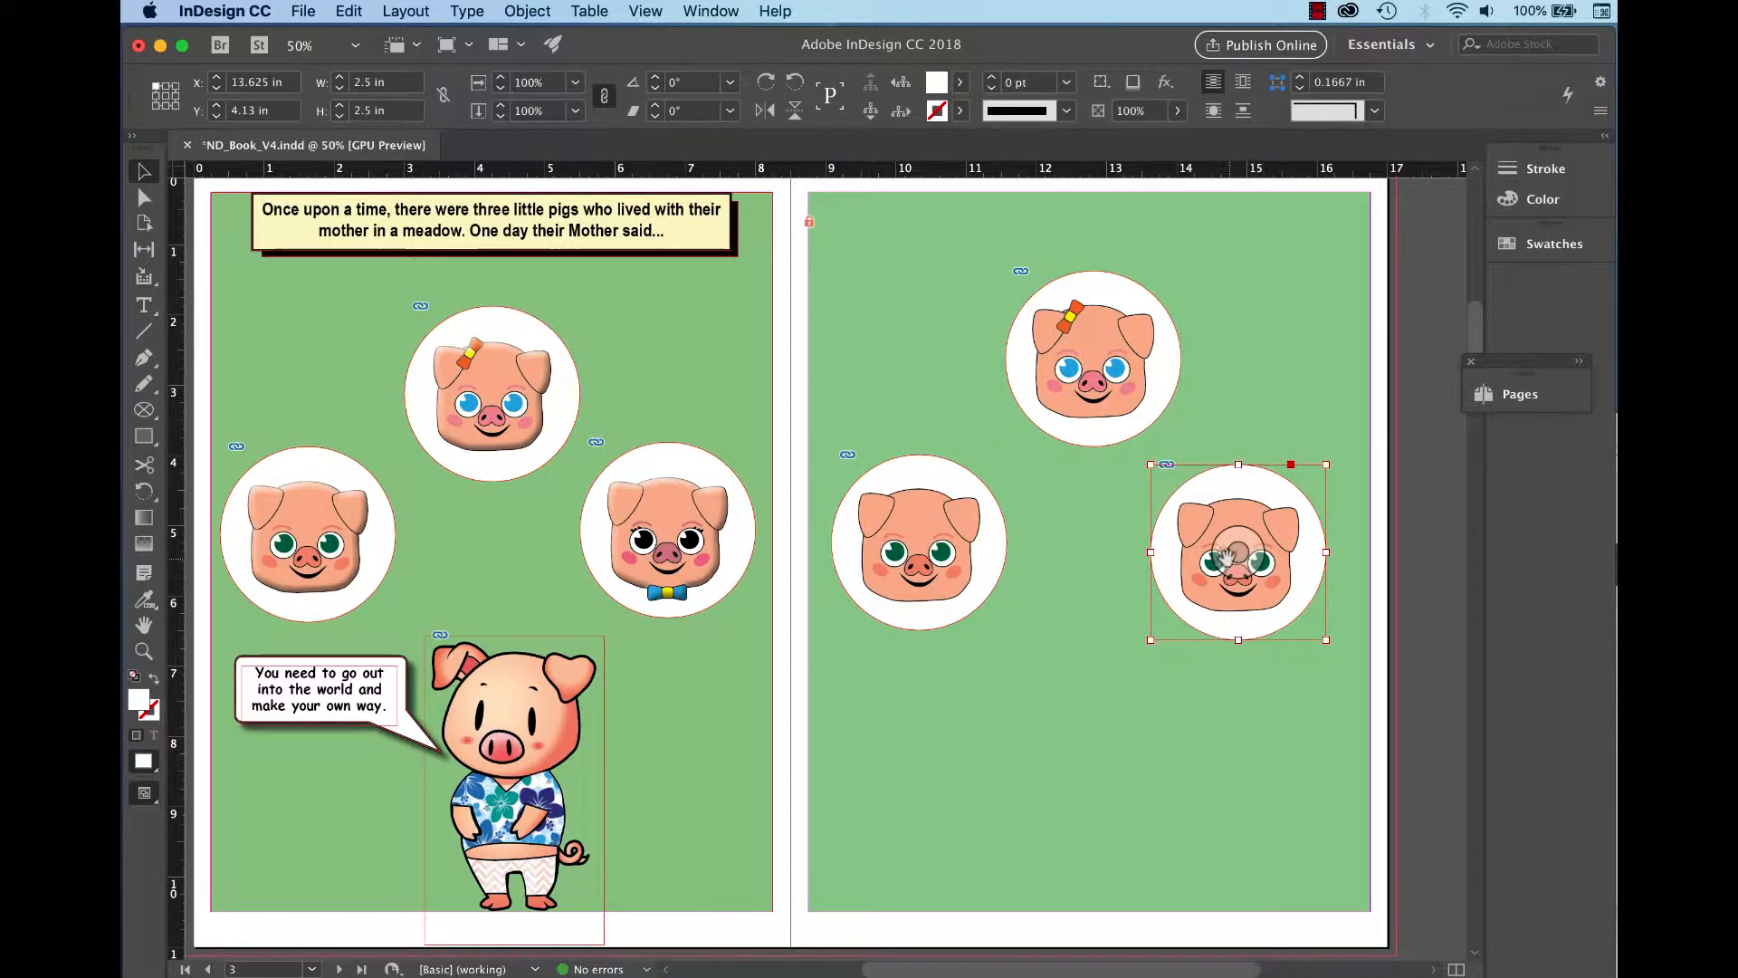
pyautogui.click(295, 13)
pyautogui.click(313, 295)
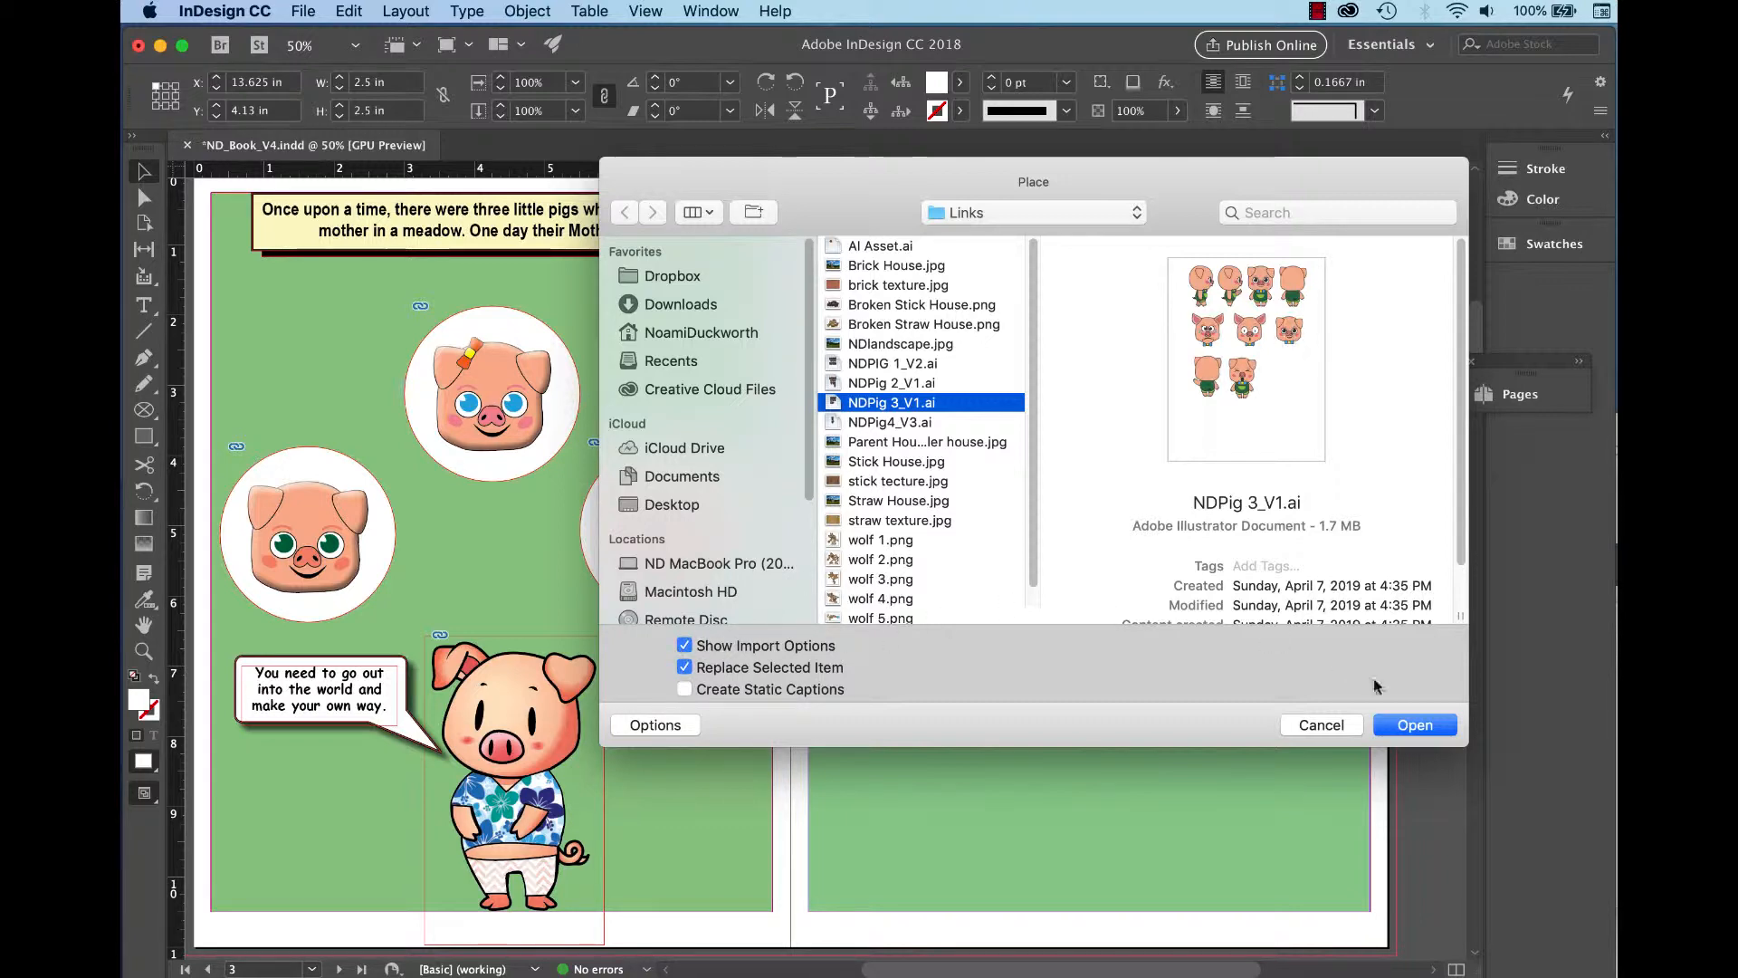
pyautogui.click(1406, 729)
# Leave only the P3 happy layer of NDPig 3_V1.ai visible and place it in the circle nearest the outer edge.
pyautogui.click(1174, 413)
pyautogui.click(954, 470)
pyautogui.click(954, 517)
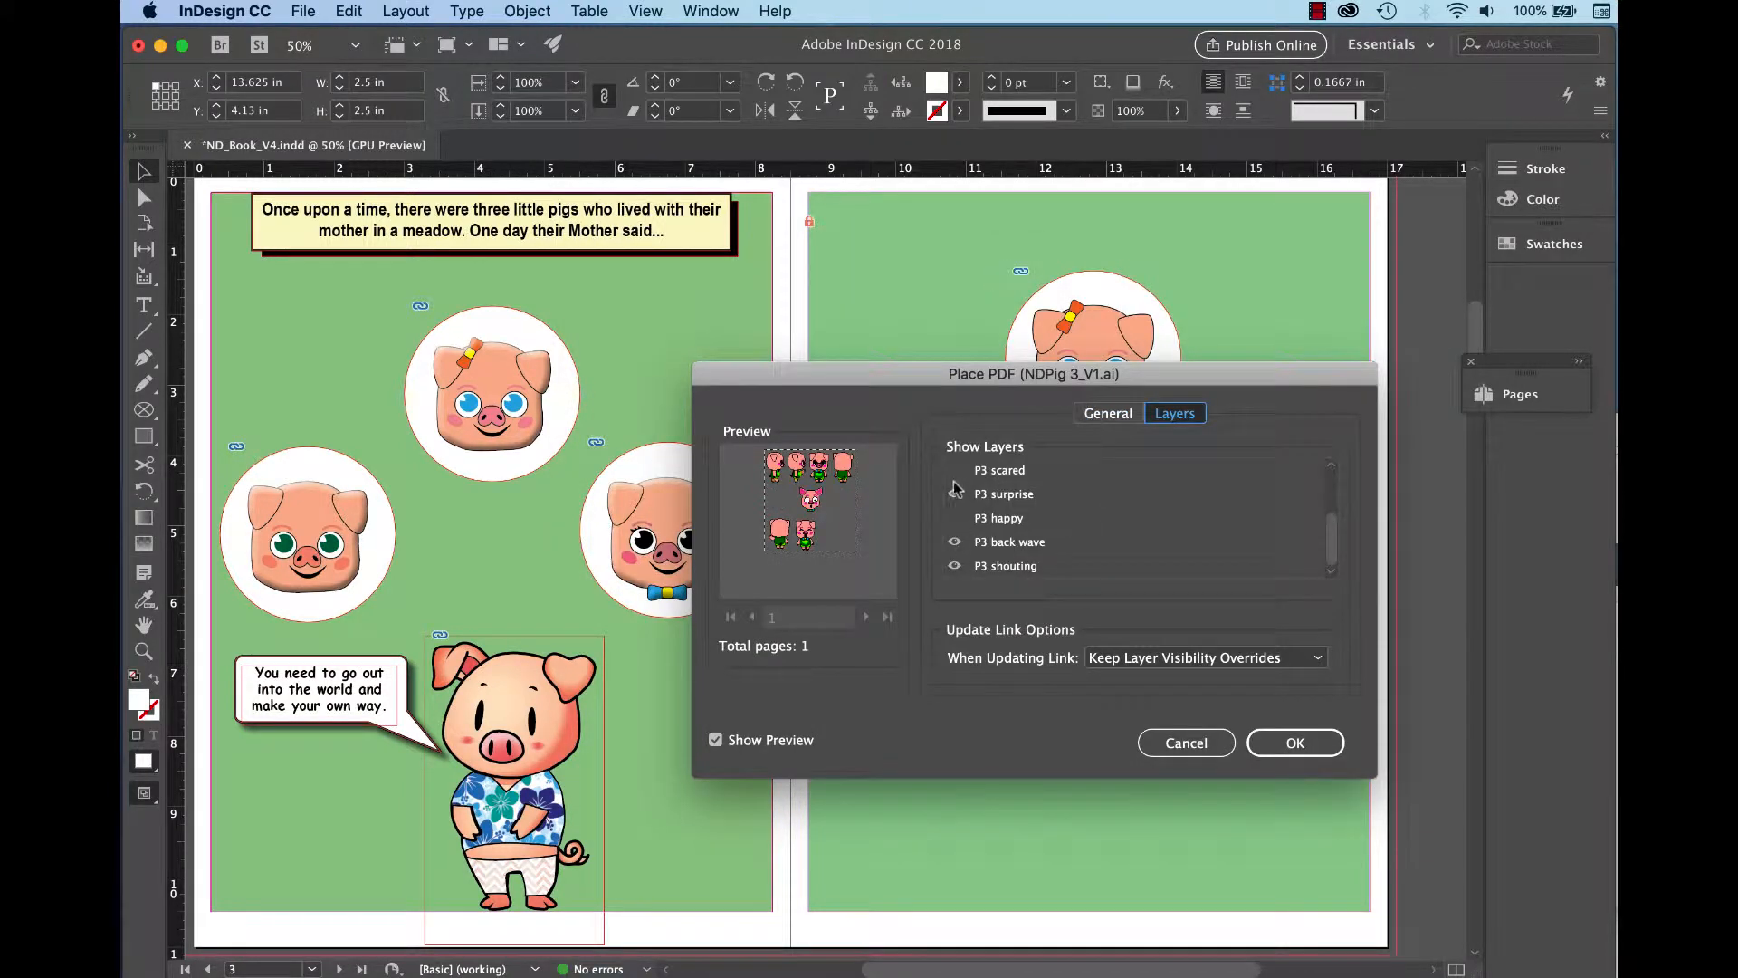
pyautogui.click(955, 493)
pyautogui.click(955, 542)
pyautogui.click(954, 566)
pyautogui.moveTo(1339, 568); pyautogui.dragTo(1337, 523)
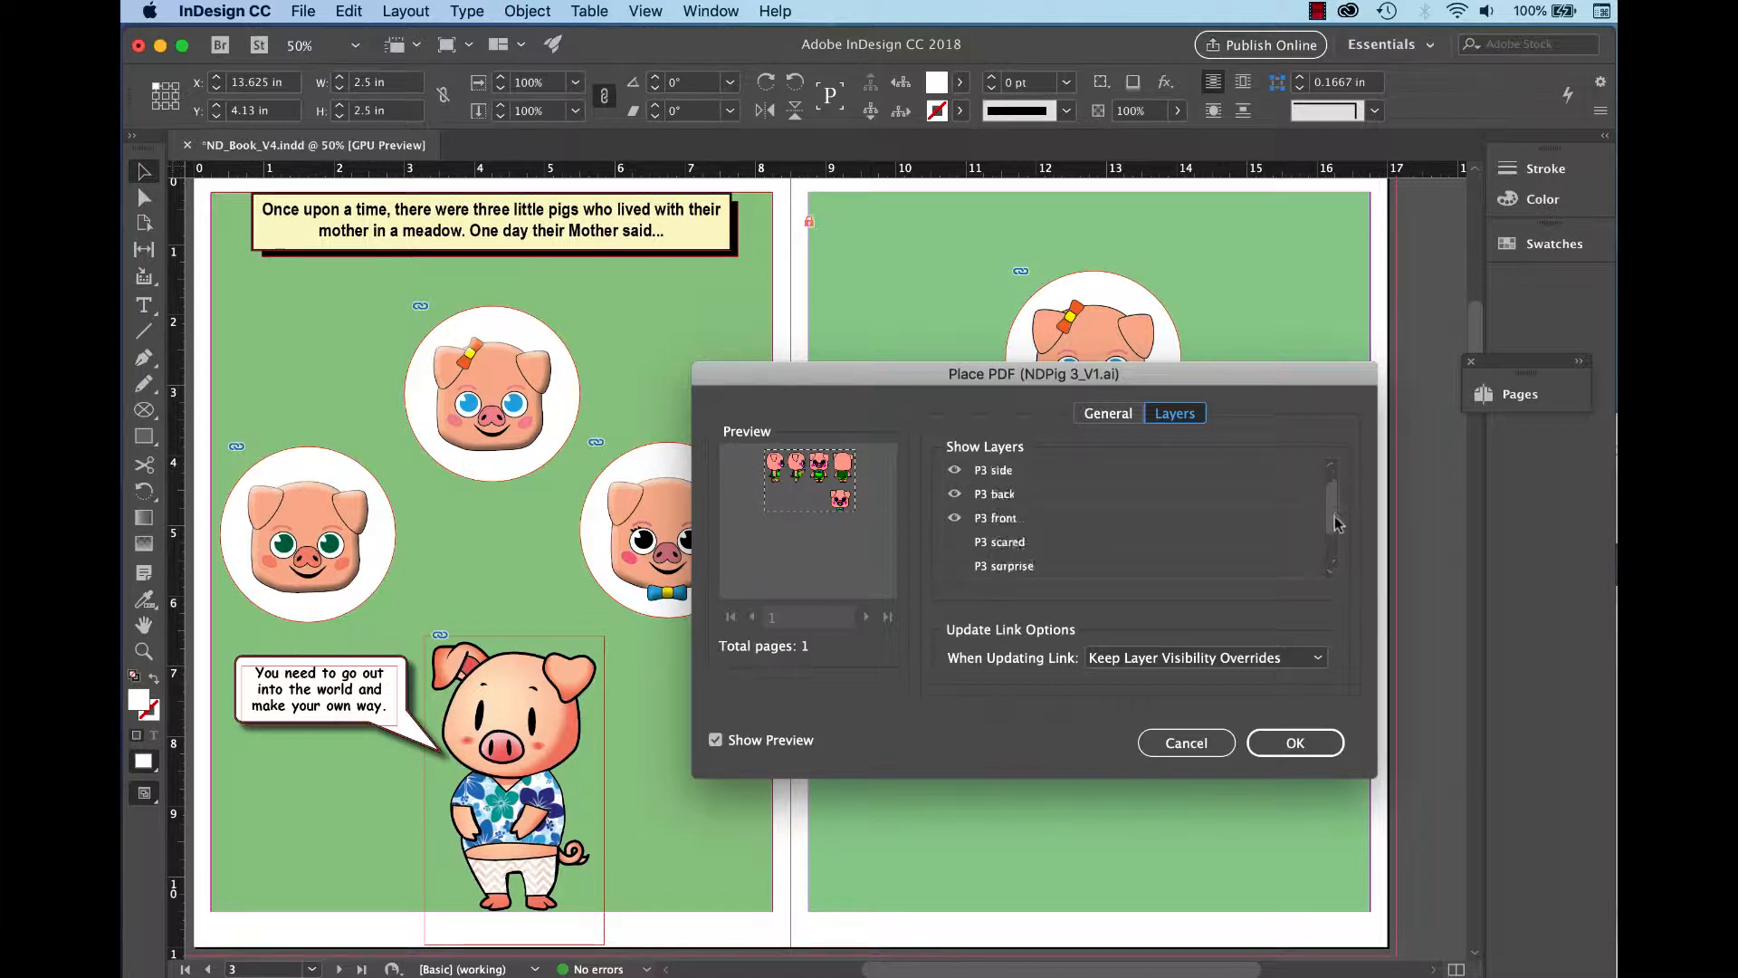
pyautogui.click(955, 470)
pyautogui.click(954, 494)
pyautogui.click(955, 517)
pyautogui.scroll(-3, 946, 530)
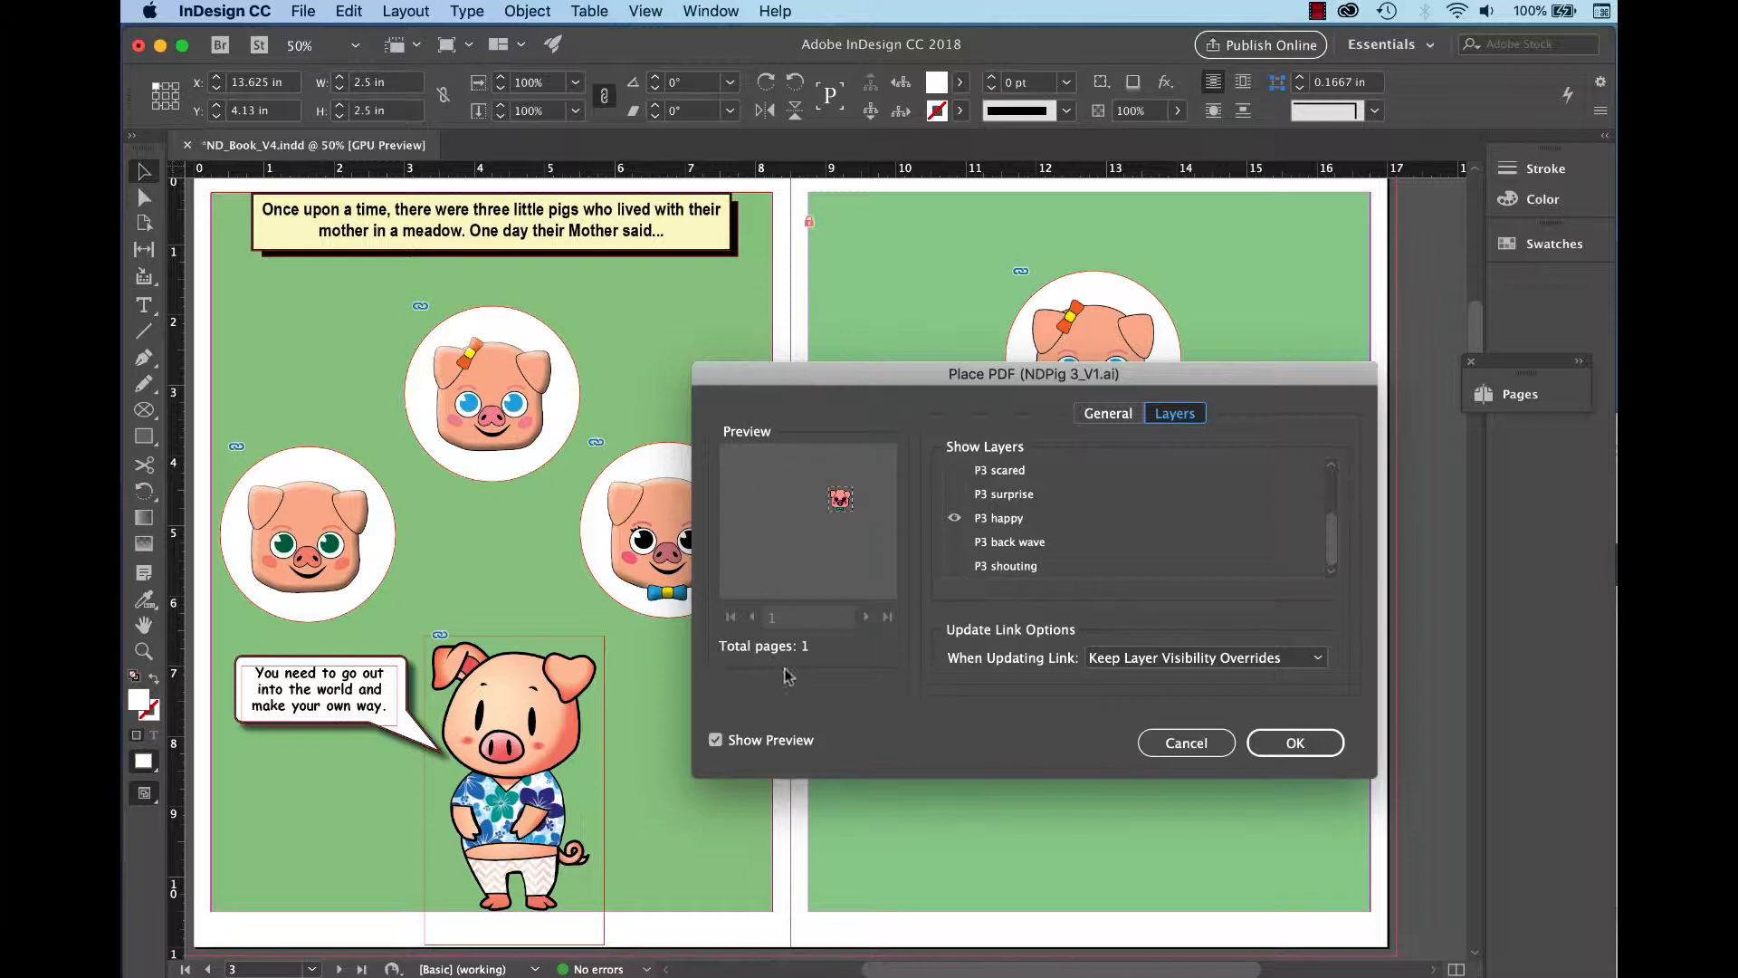
pyautogui.click(1294, 742)
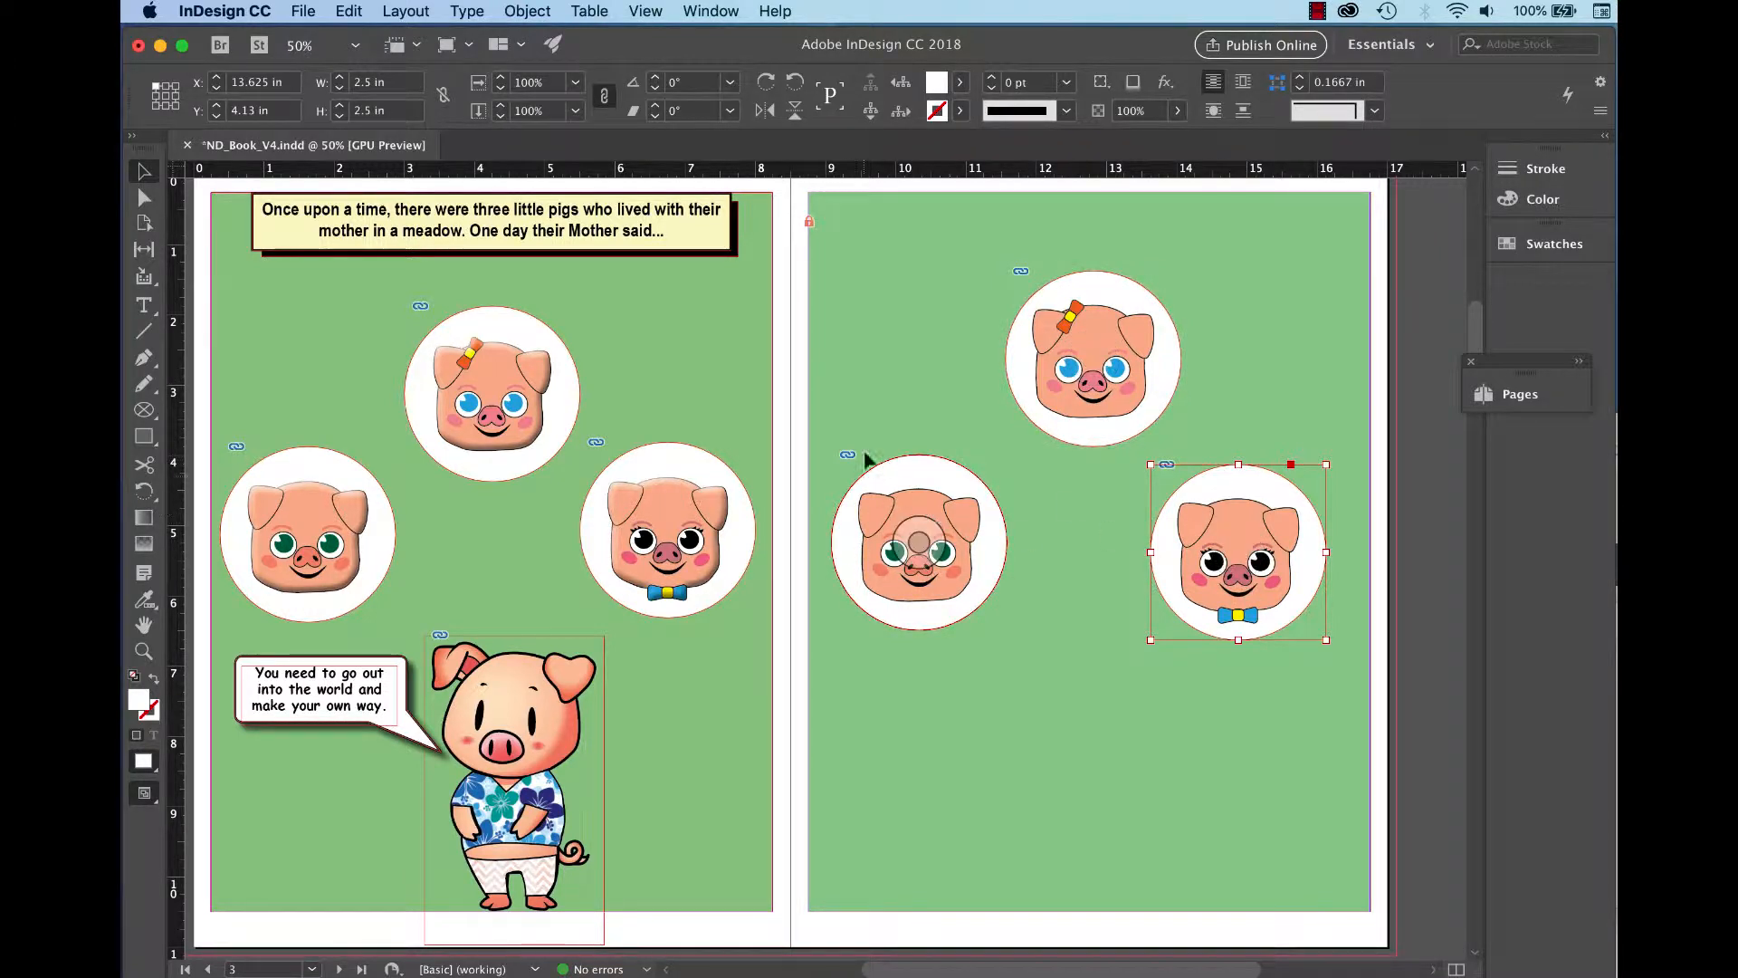
pyautogui.click(906, 507)
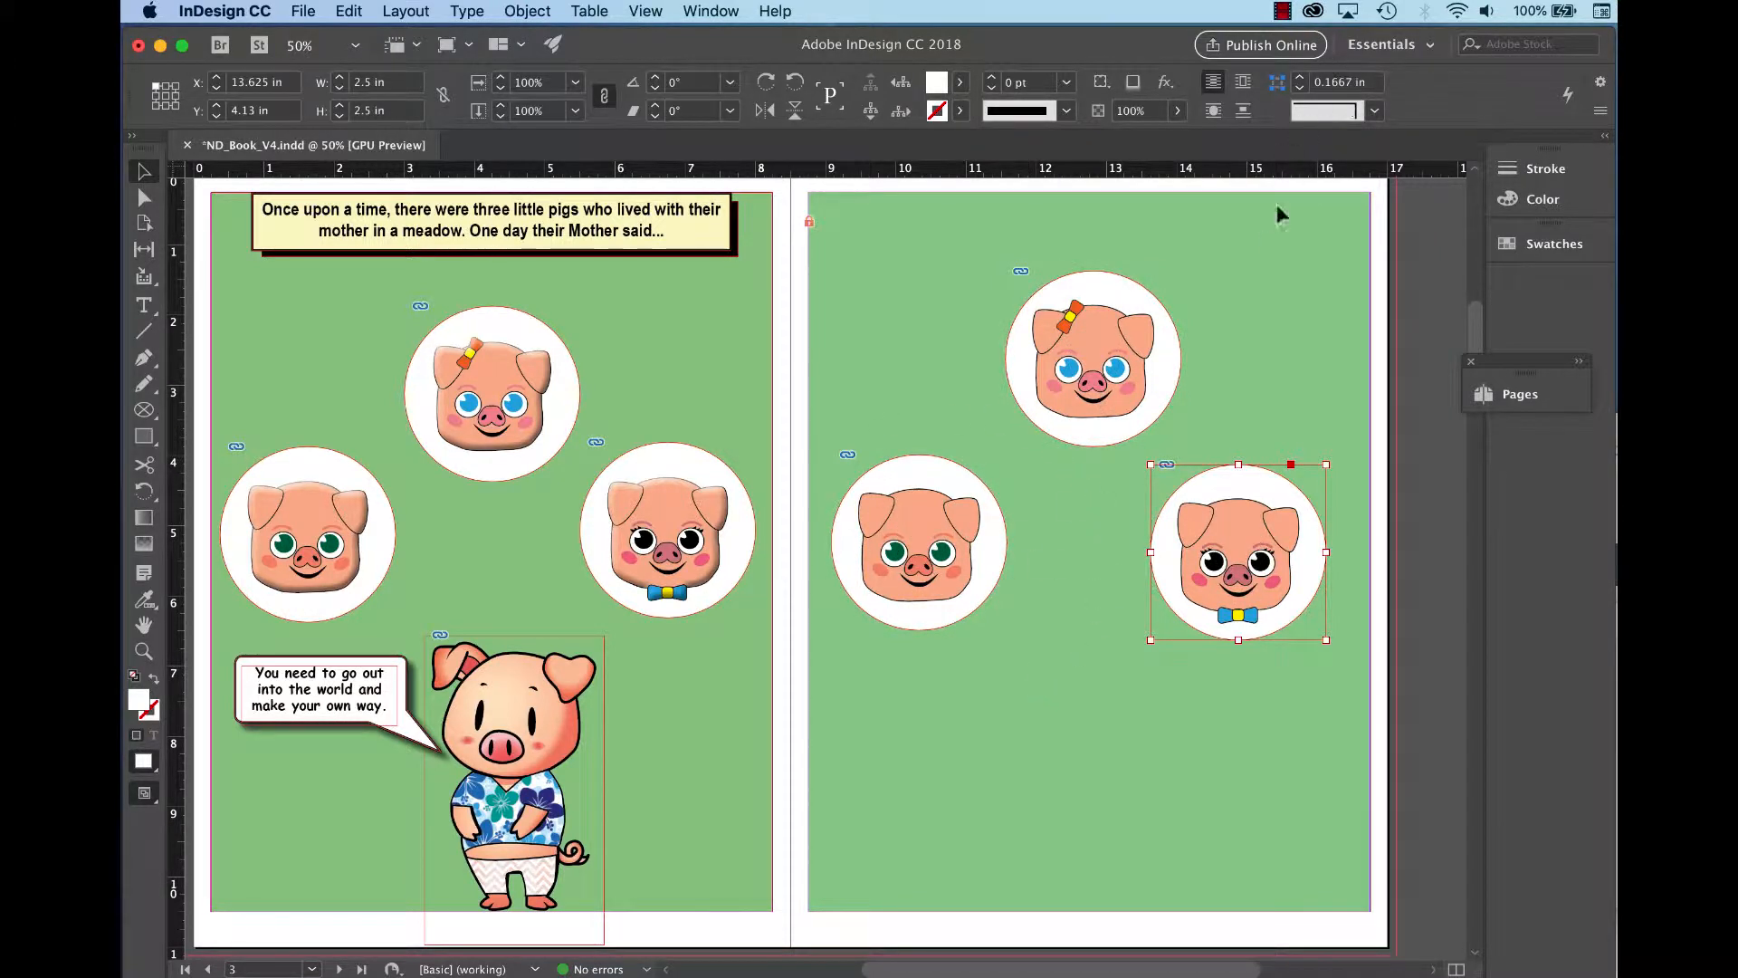
# Move the three pig circles together down the right-hand page to about Y 2.15 in, and slightly reposition the two lower circles.
pyautogui.click(833, 290)
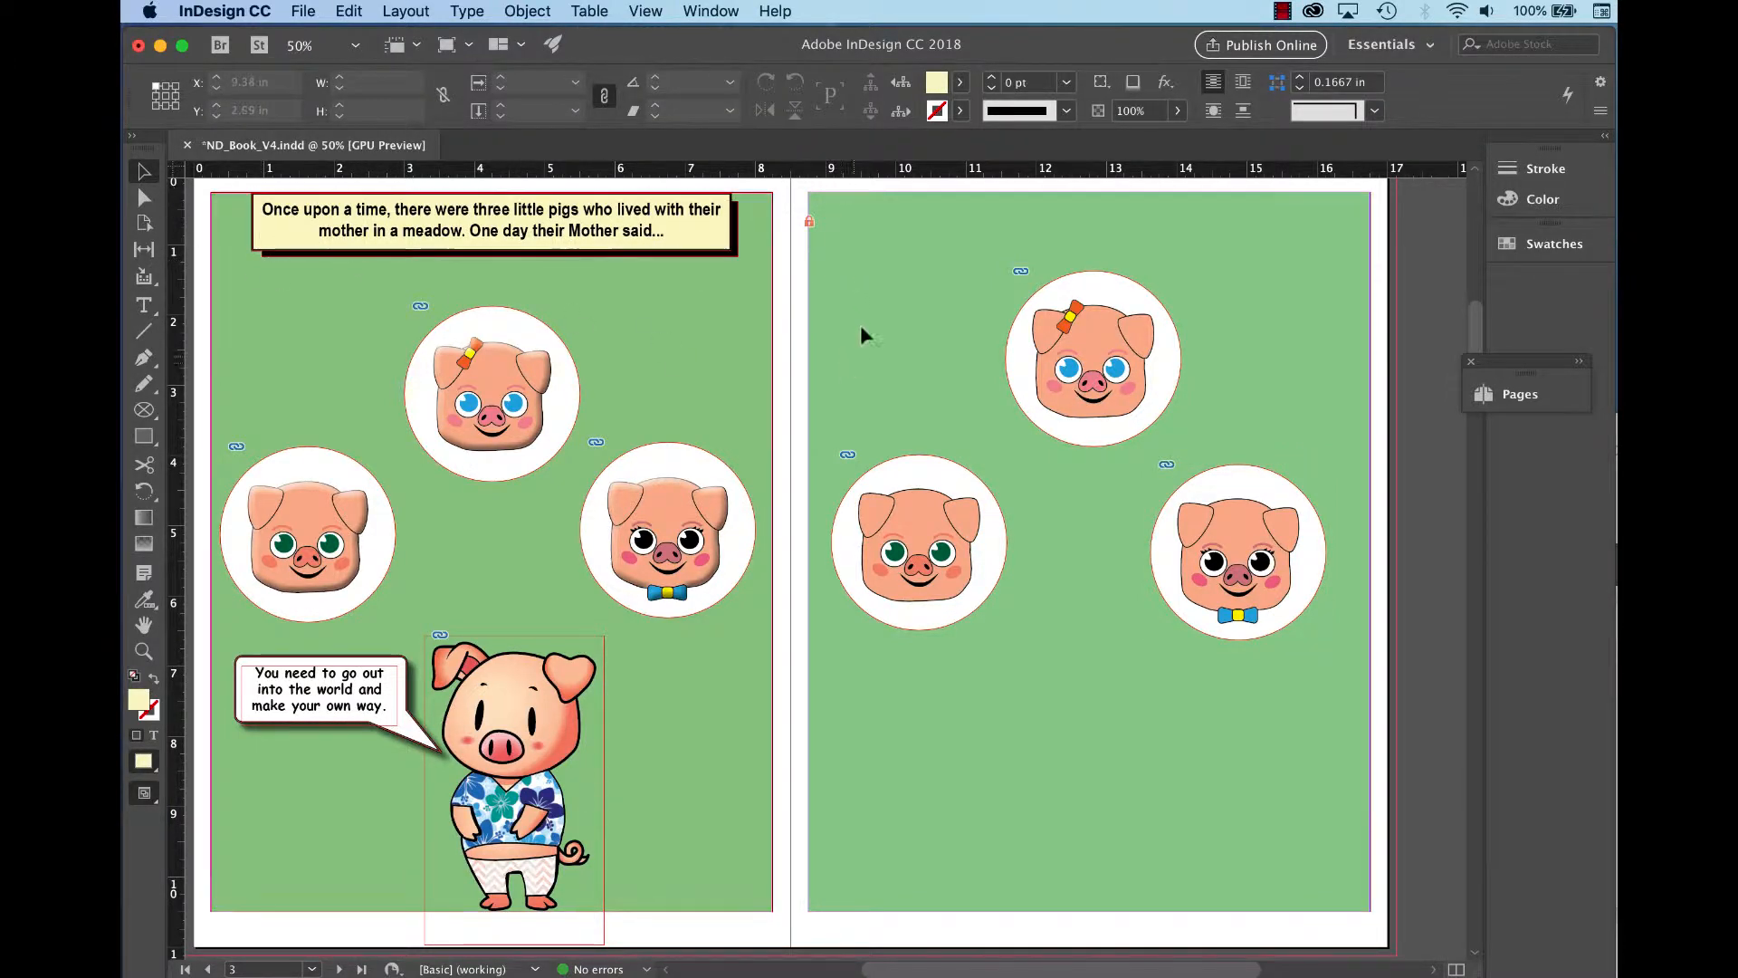
pyautogui.moveTo(858, 271); pyautogui.dragTo(1307, 664)
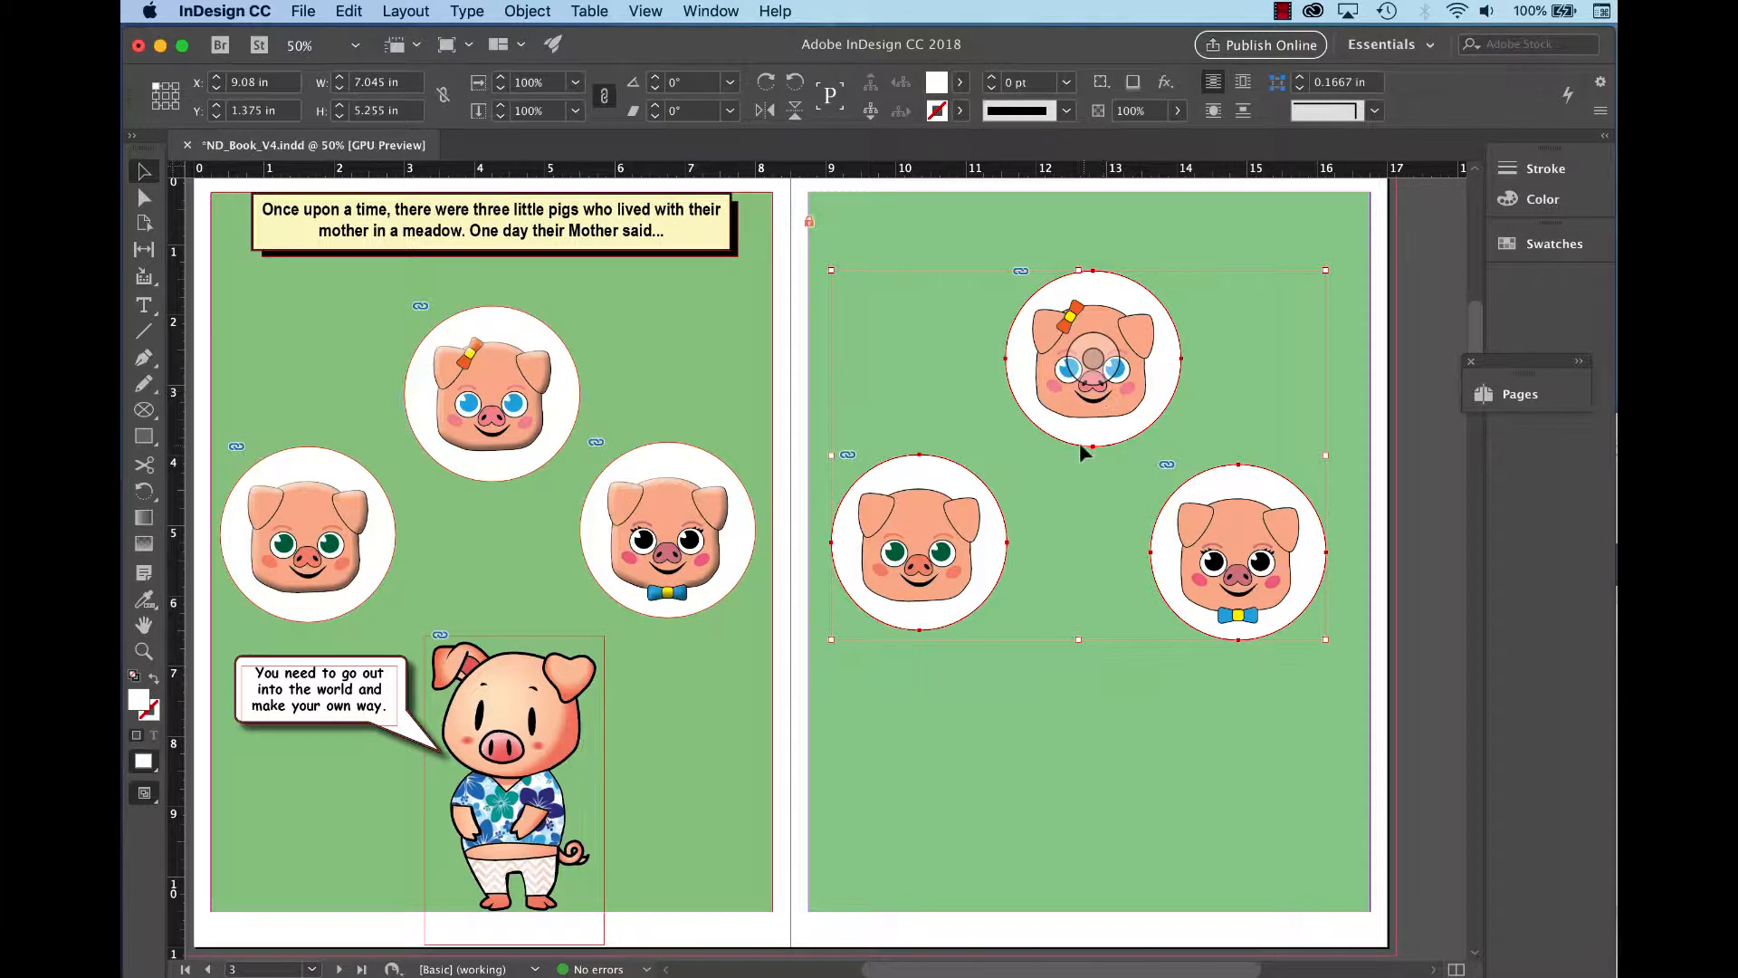
pyautogui.moveTo(1086, 445); pyautogui.dragTo(1098, 508)
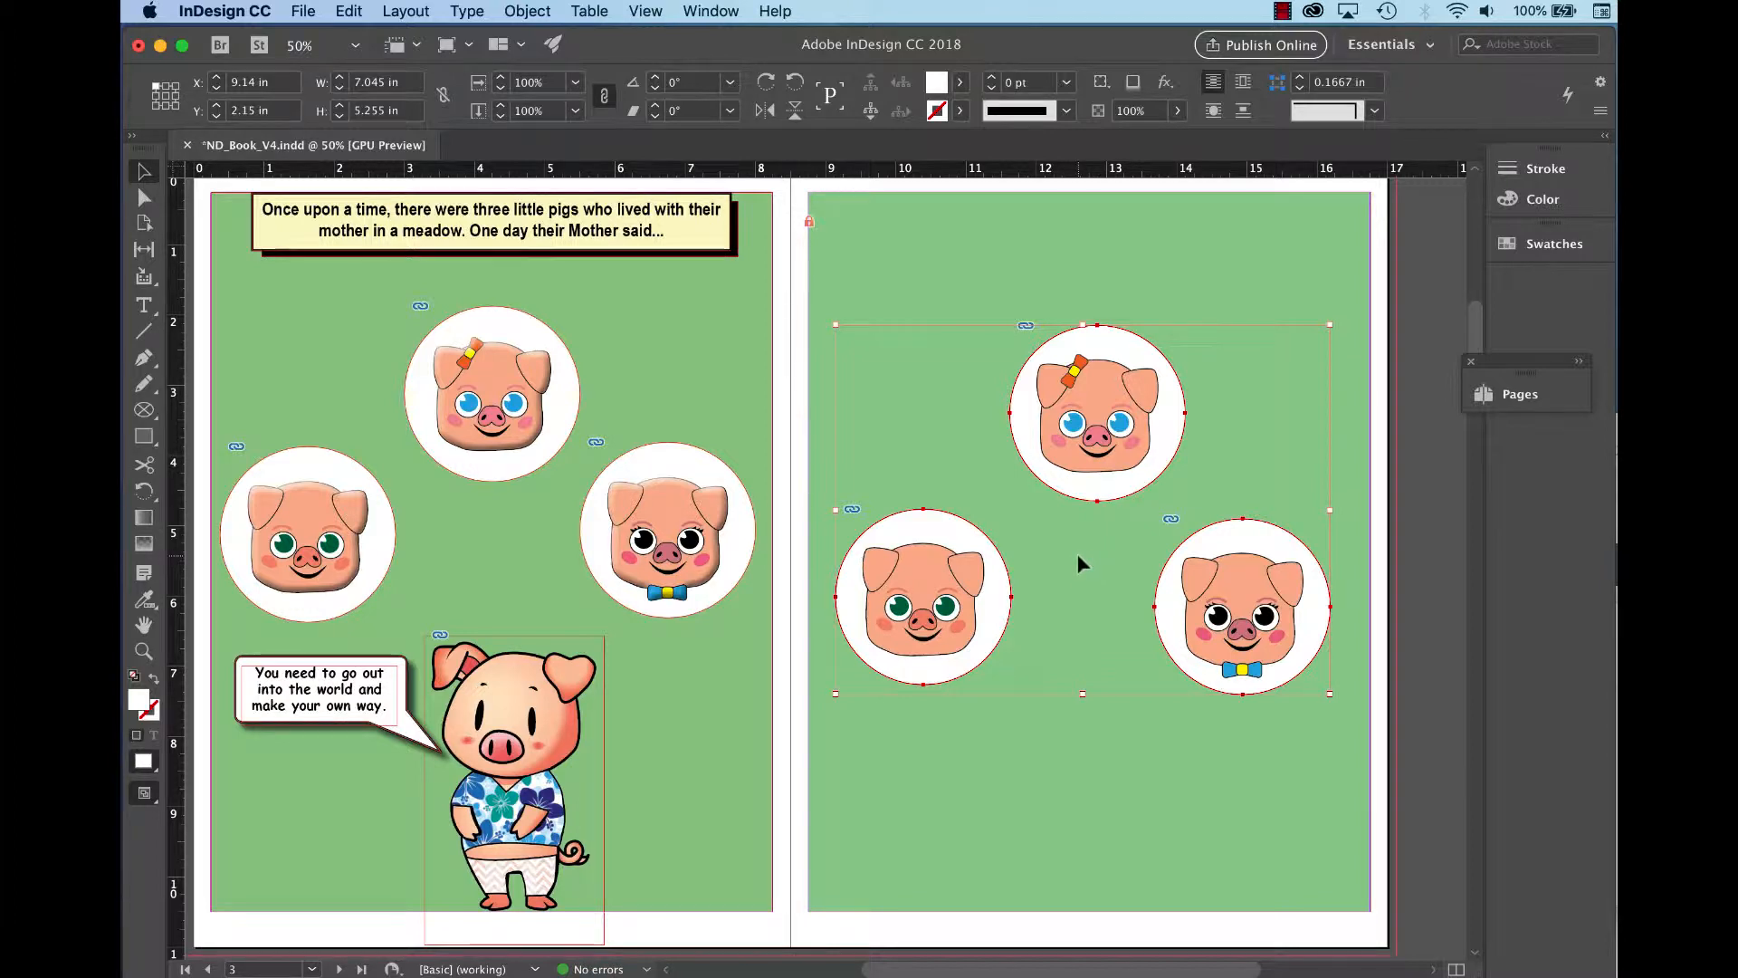
pyautogui.click(1137, 699)
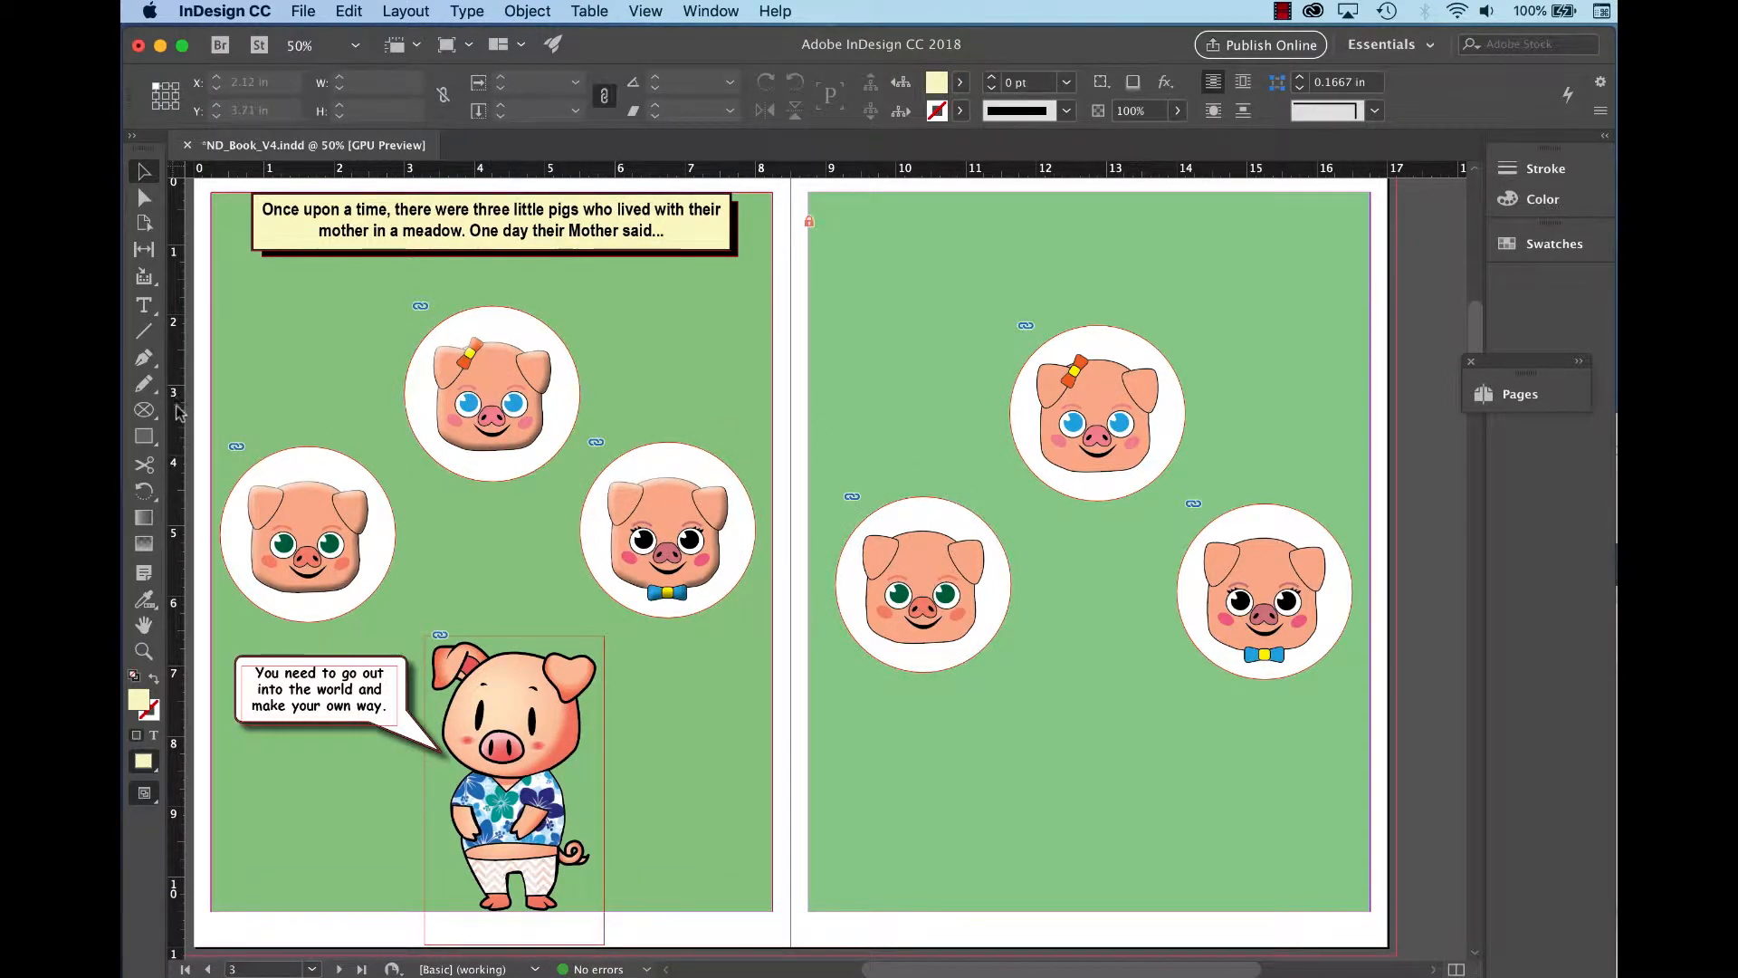
# Switch from the Ellipse Frame tool to the Rectangle Frame tool.
pyautogui.click(145, 412)
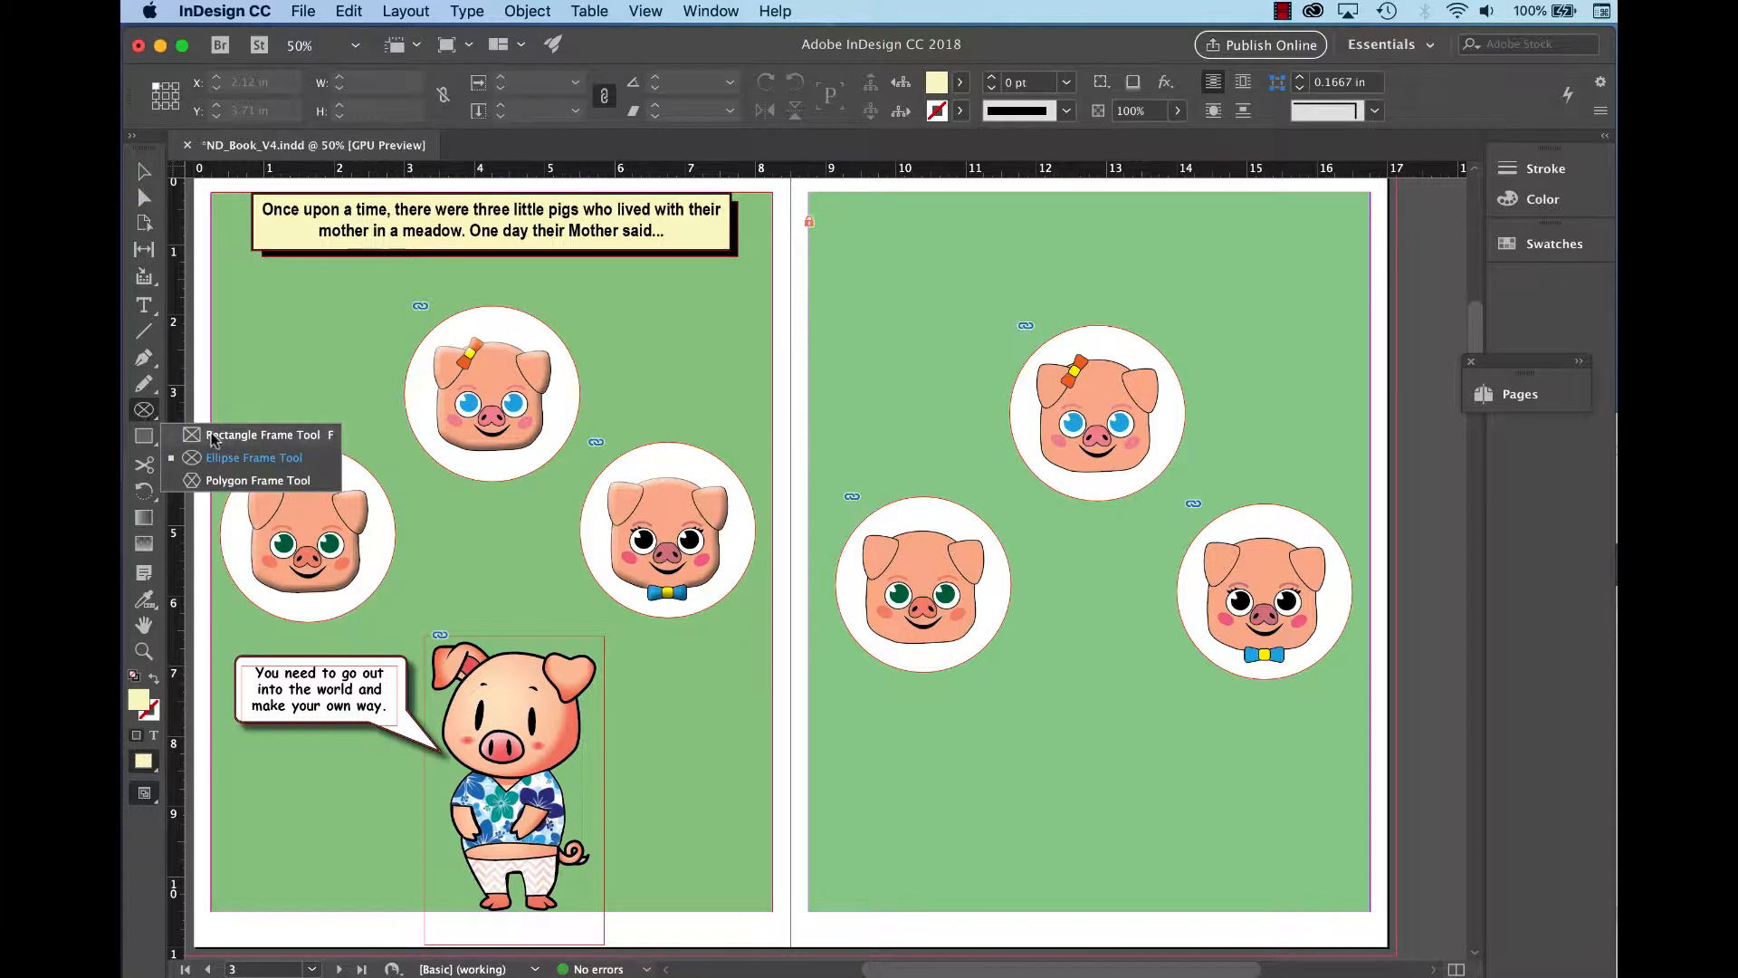
pyautogui.click(142, 415)
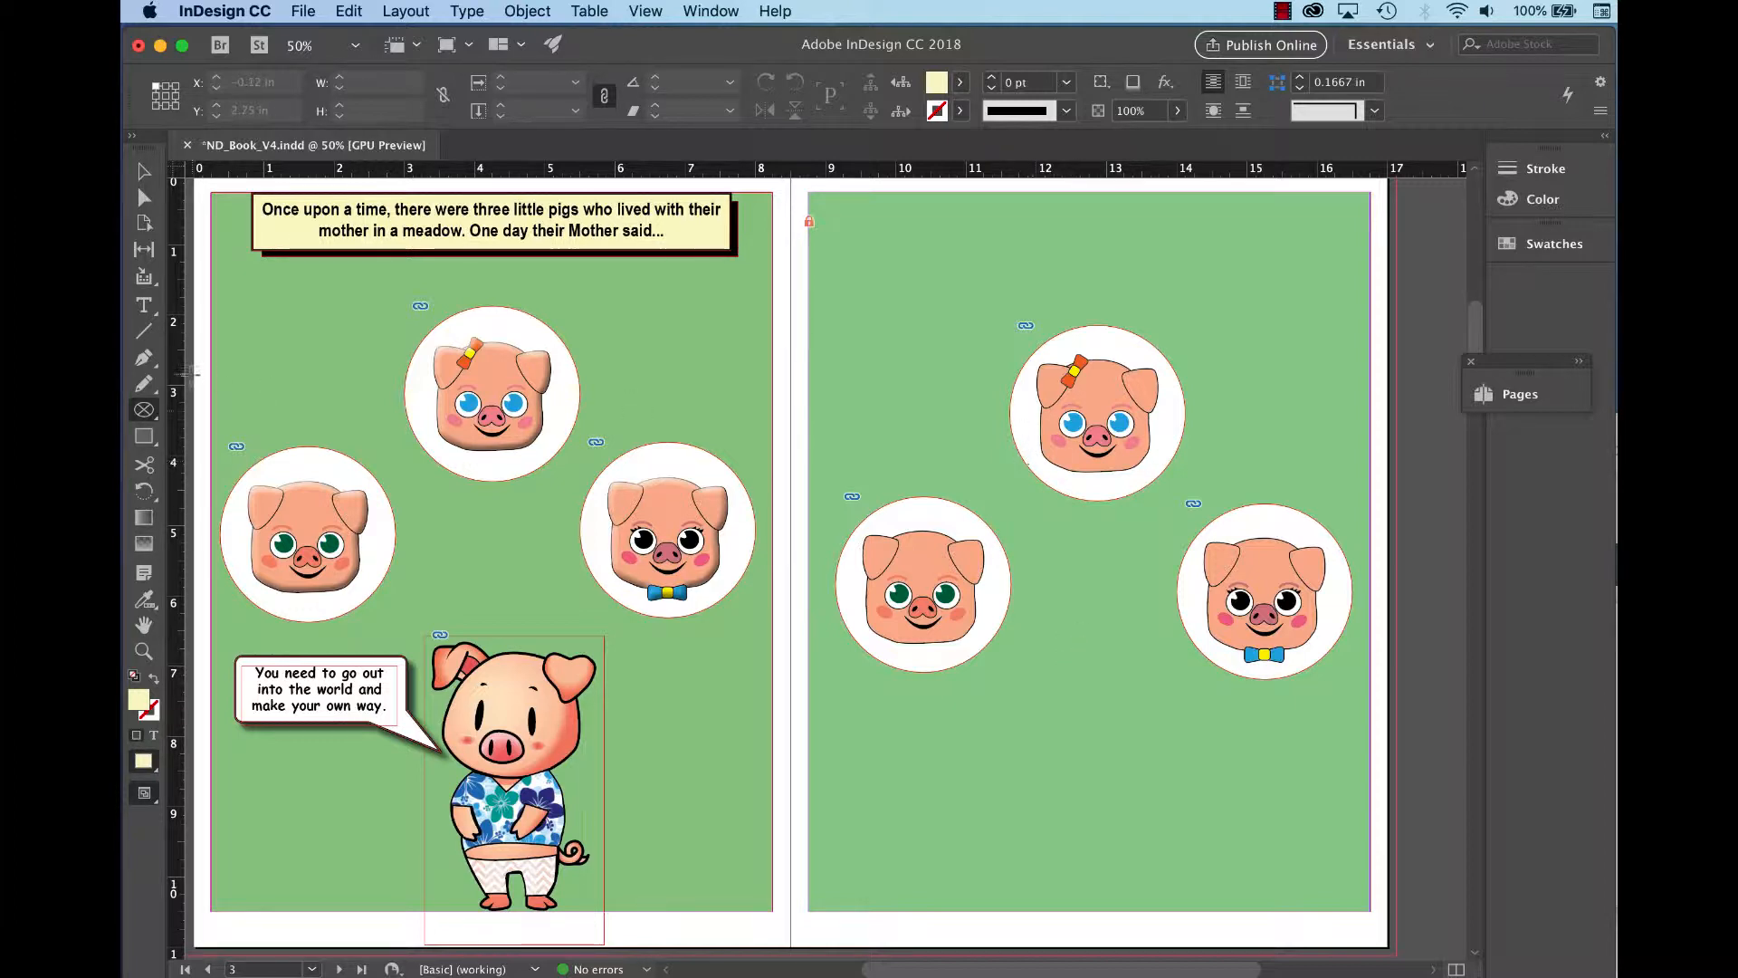
pyautogui.moveTo(143, 414); pyautogui.dragTo(231, 434)
pyautogui.click(298, 12)
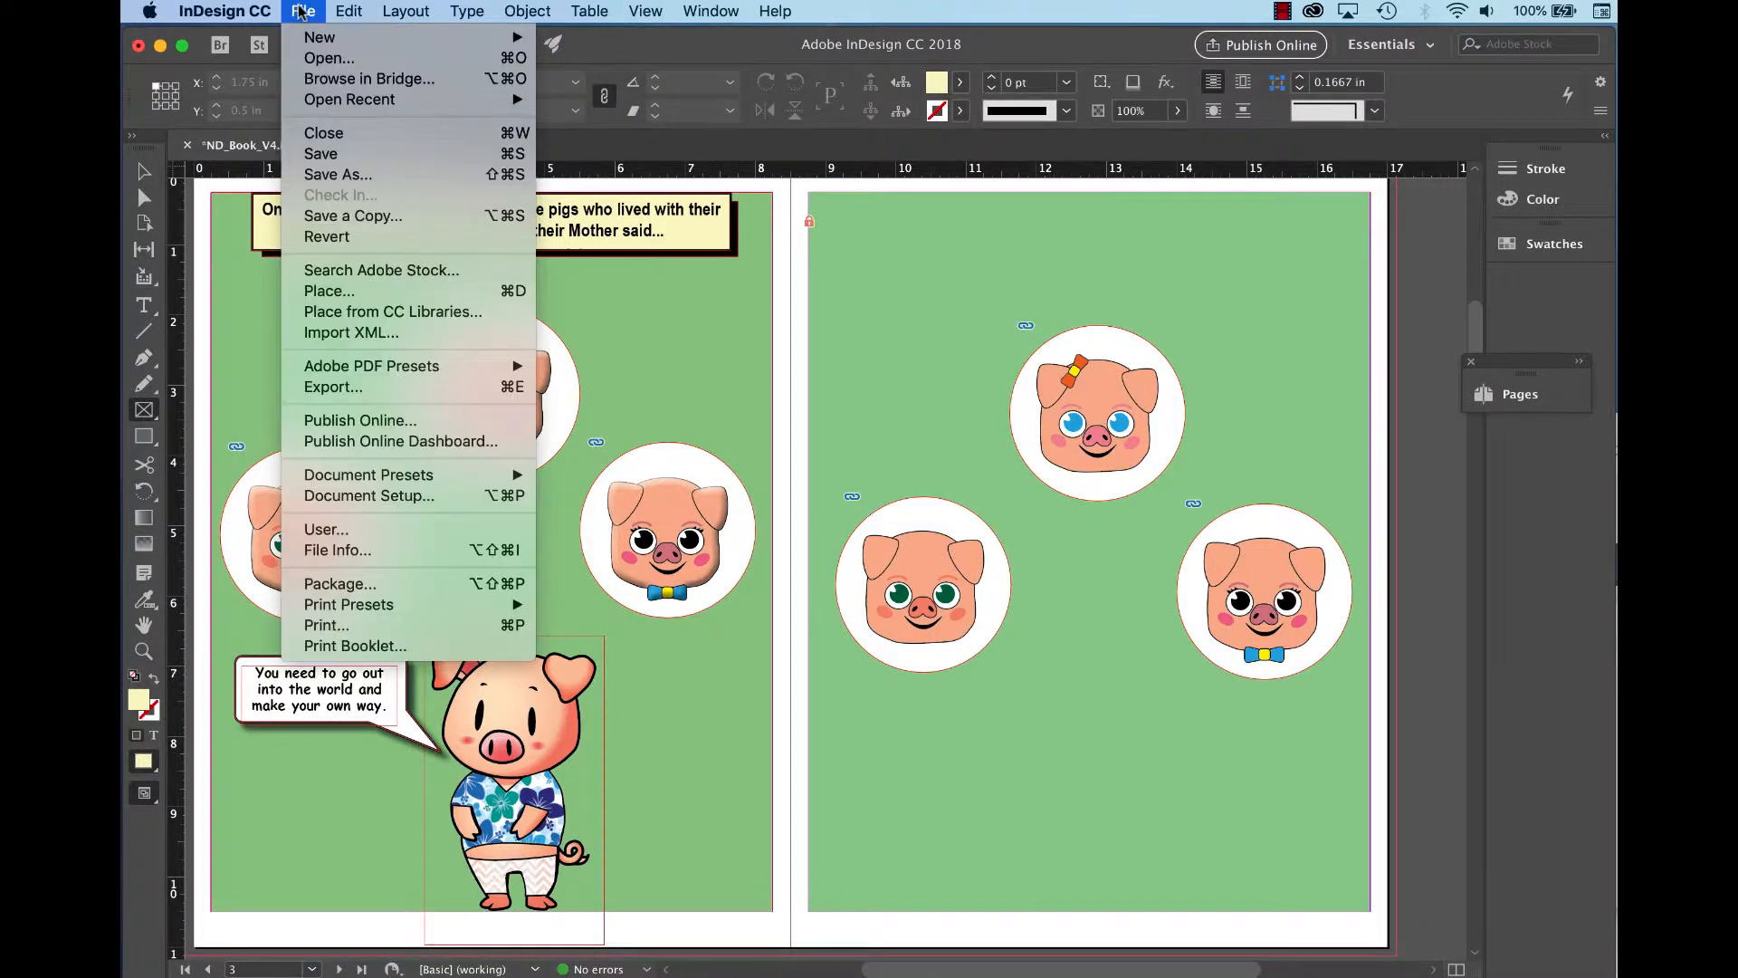
pyautogui.click(301, 11)
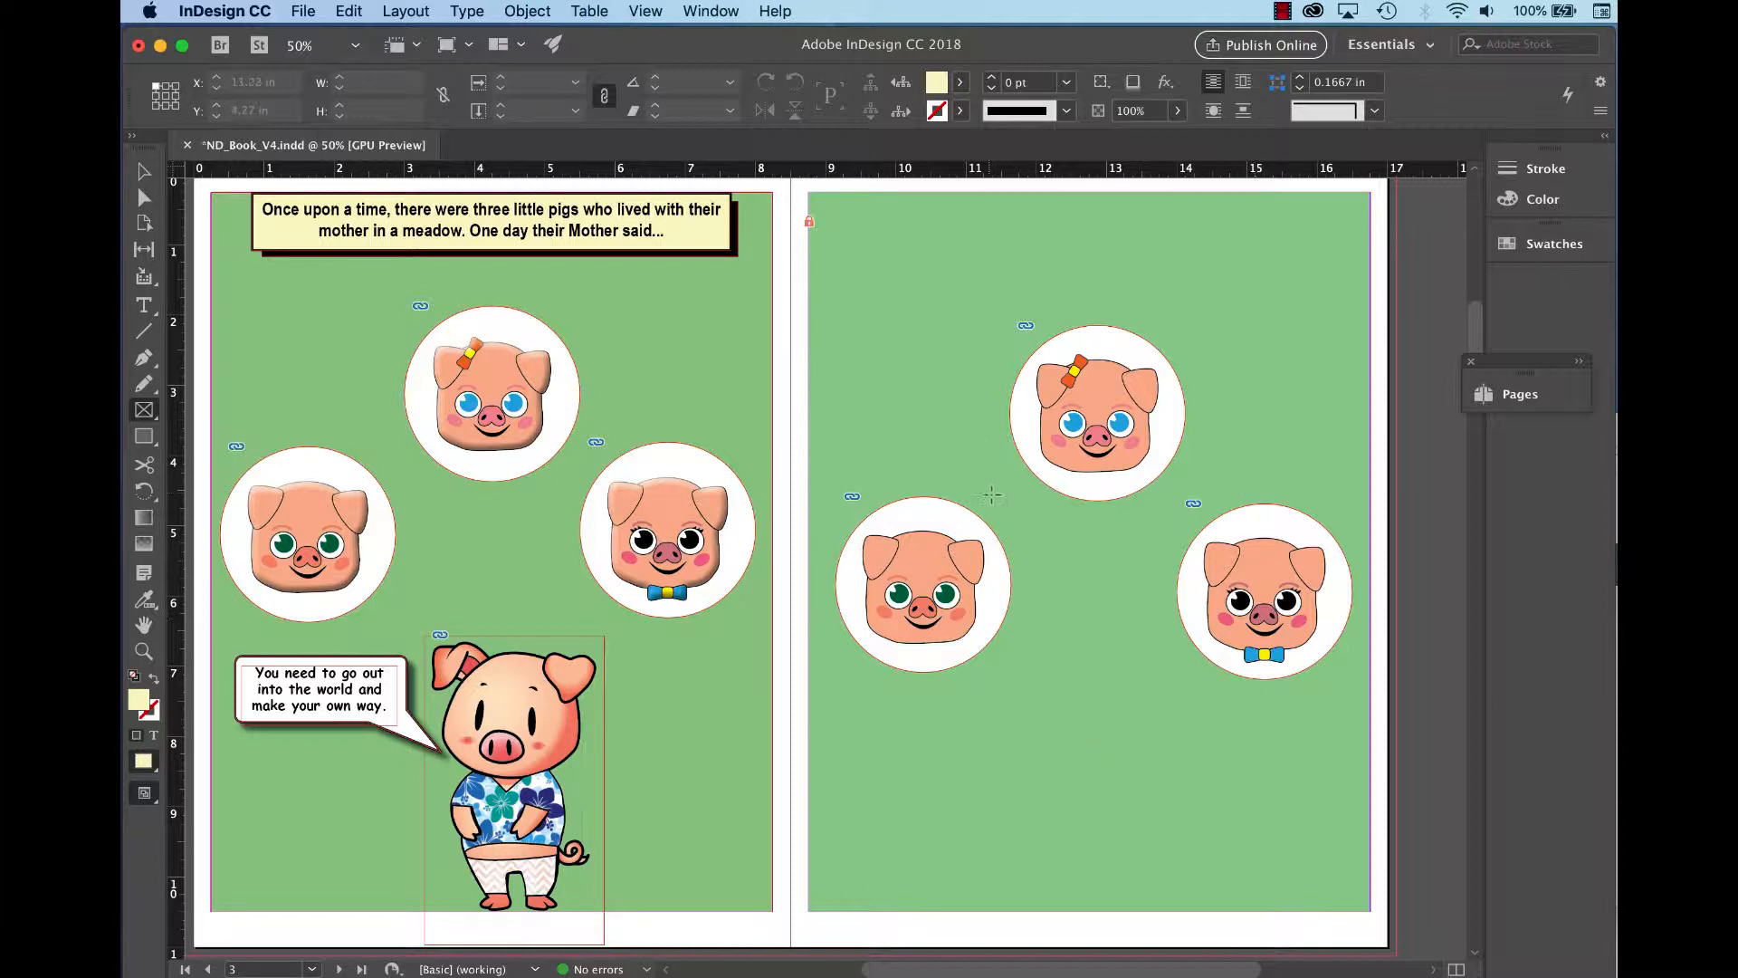
# Place NDPig4_V3.ai with import options shown and only its P4 front layer visible, at 100% below the three circles.
pyautogui.click(300, 12)
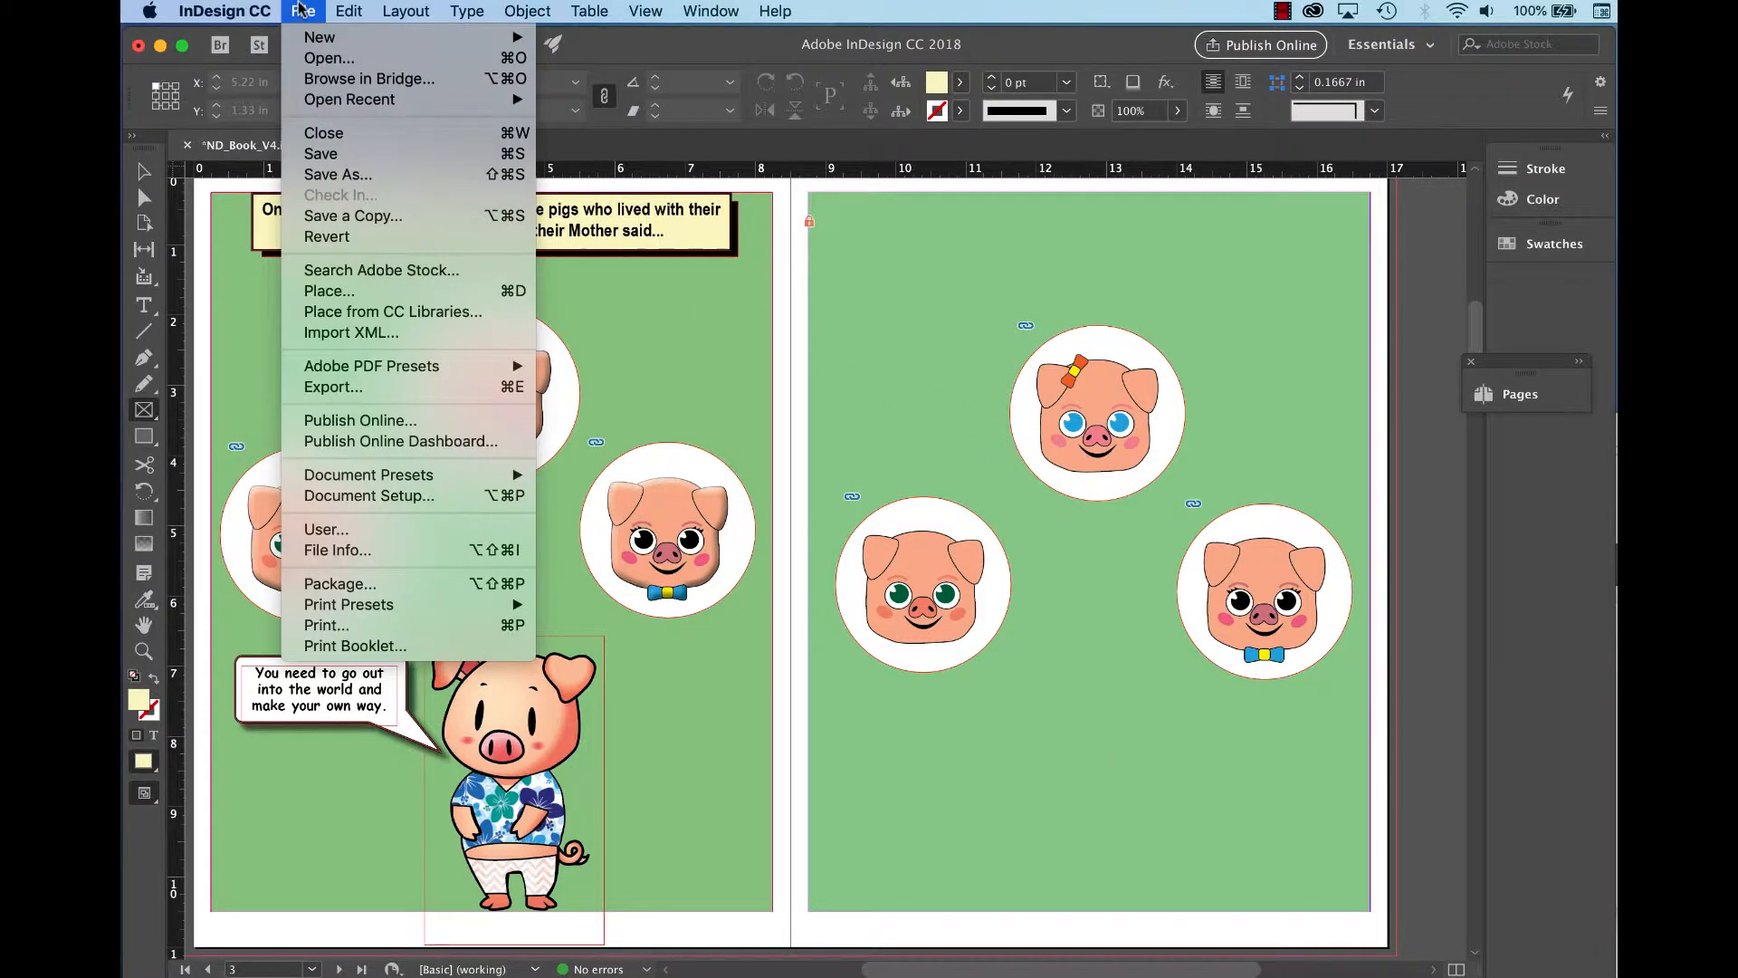
pyautogui.click(349, 291)
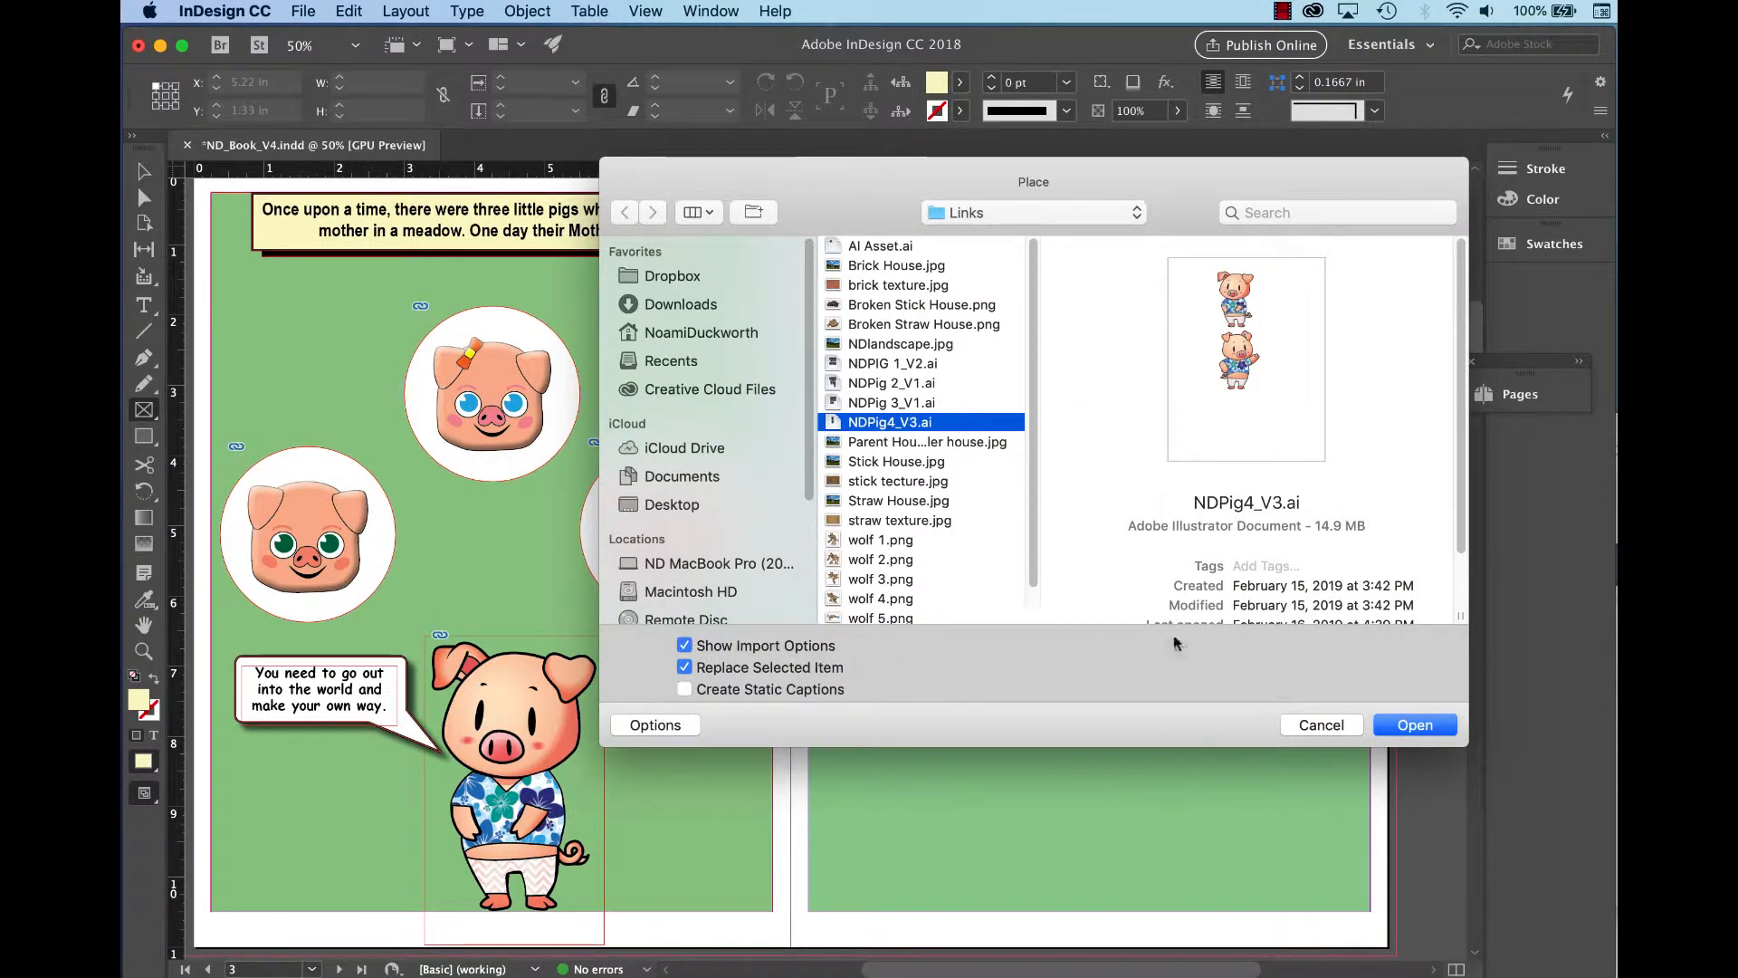
pyautogui.click(1408, 727)
pyautogui.click(1175, 415)
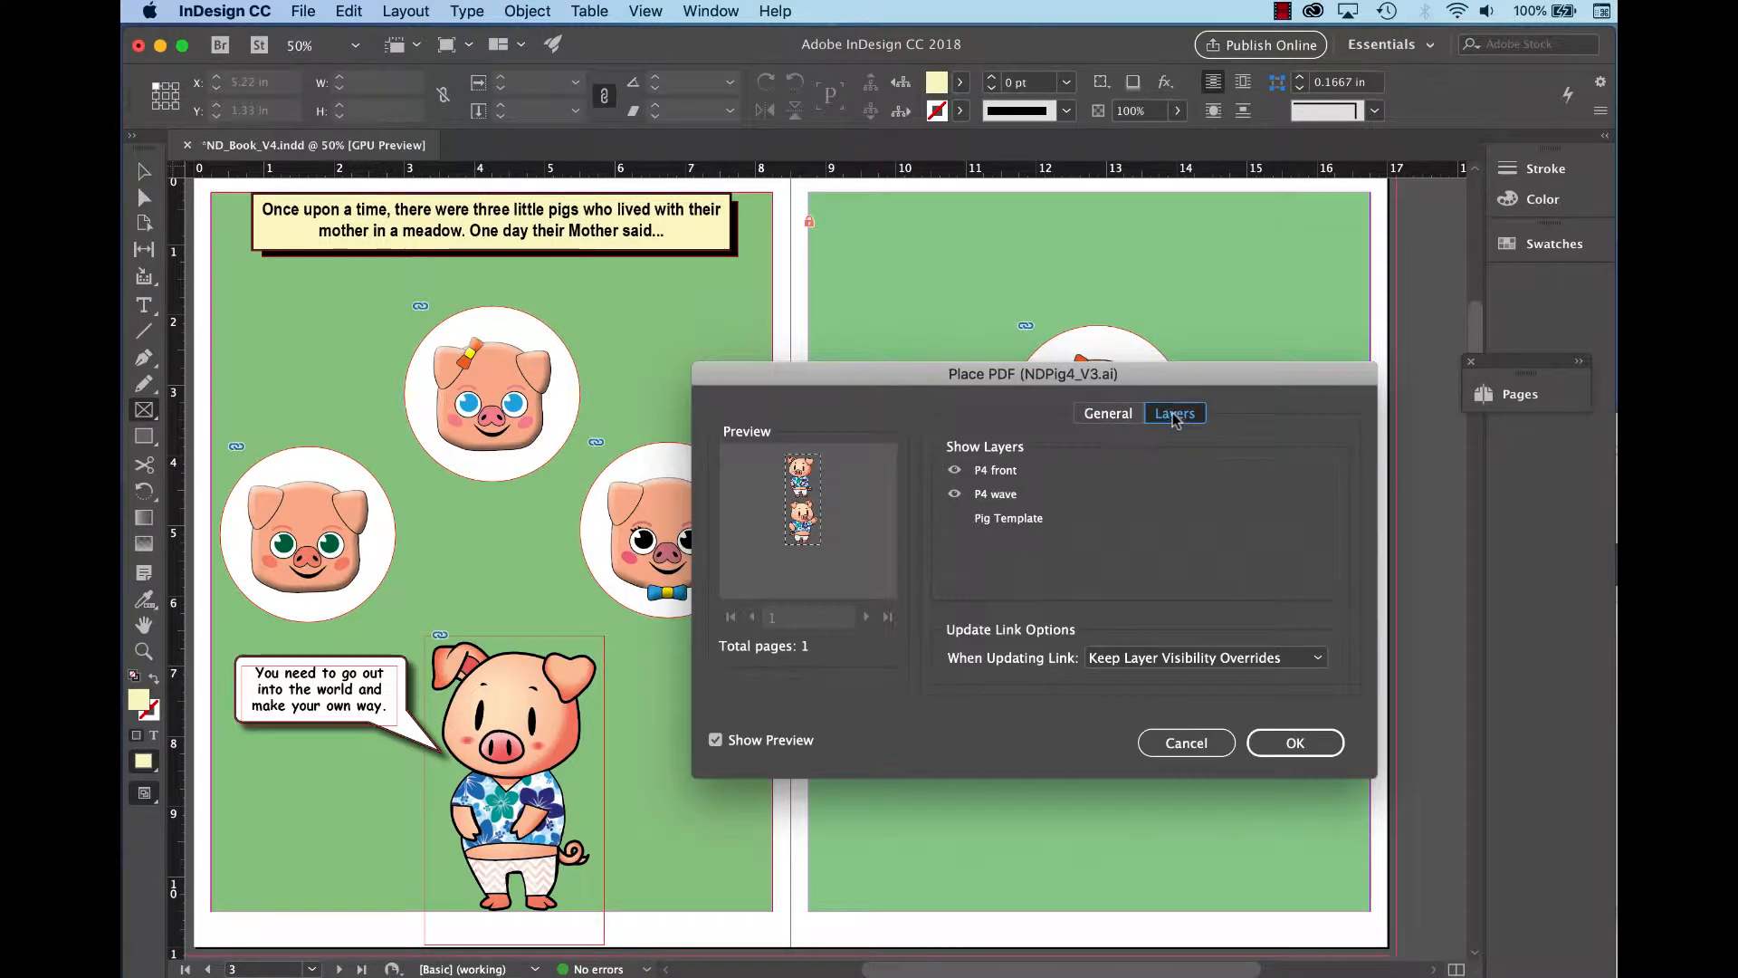
pyautogui.click(955, 493)
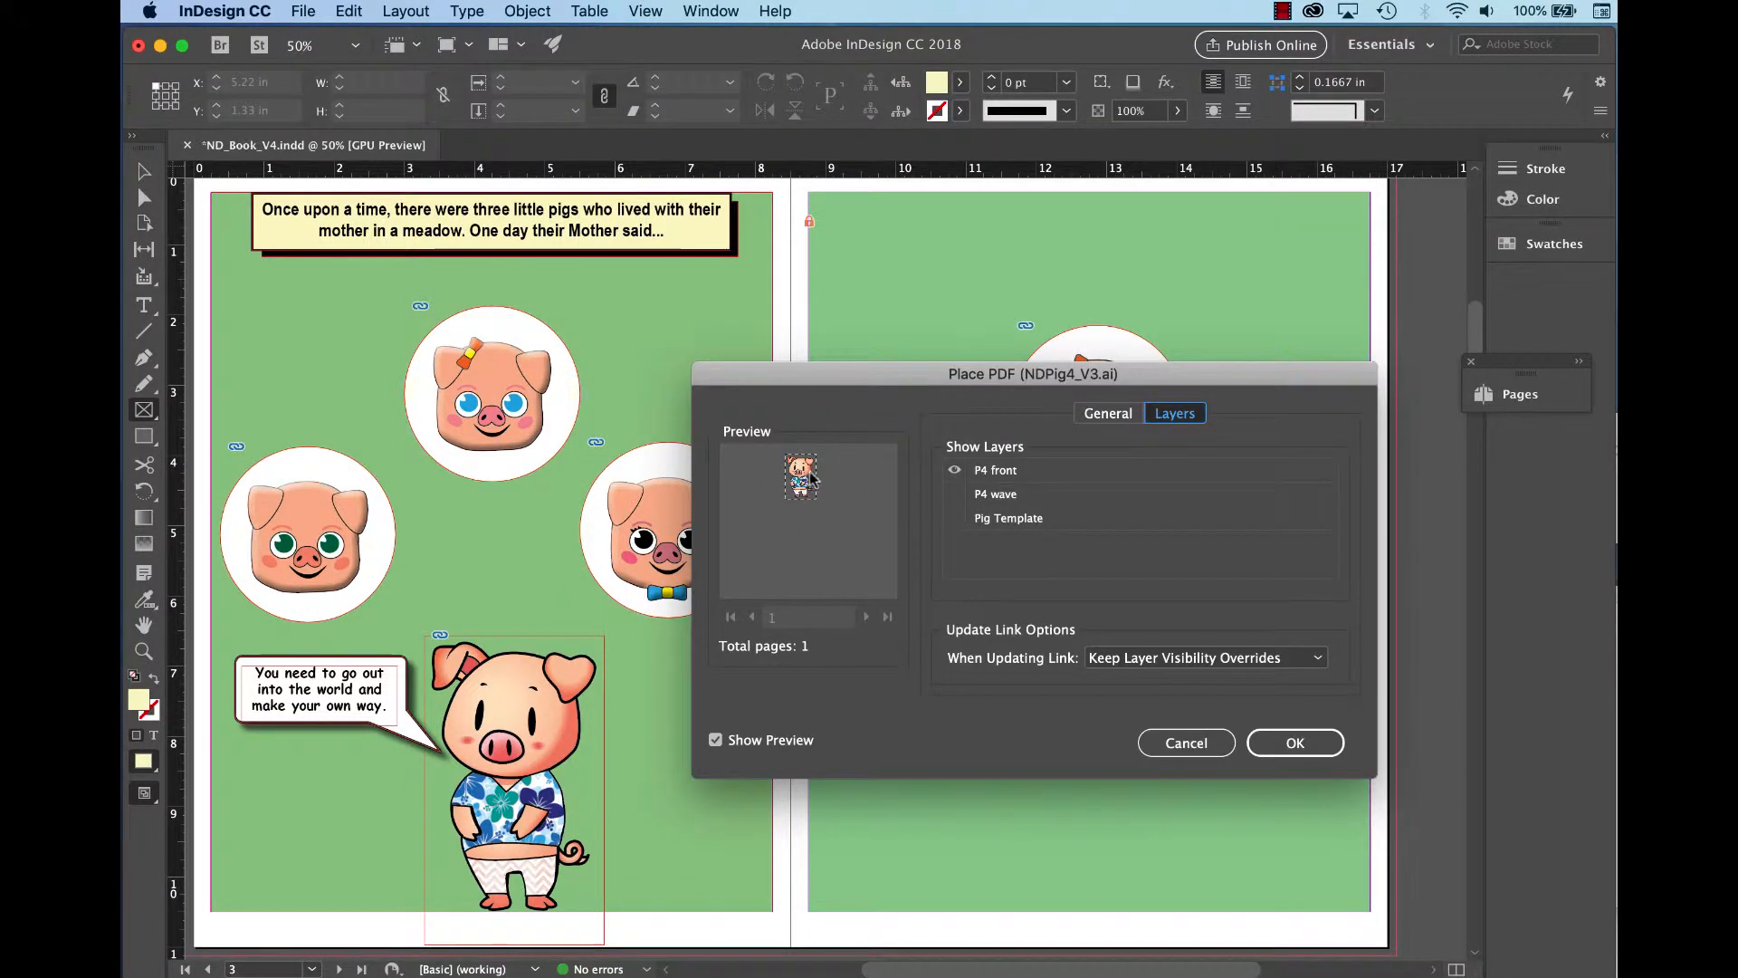
pyautogui.press('Return')
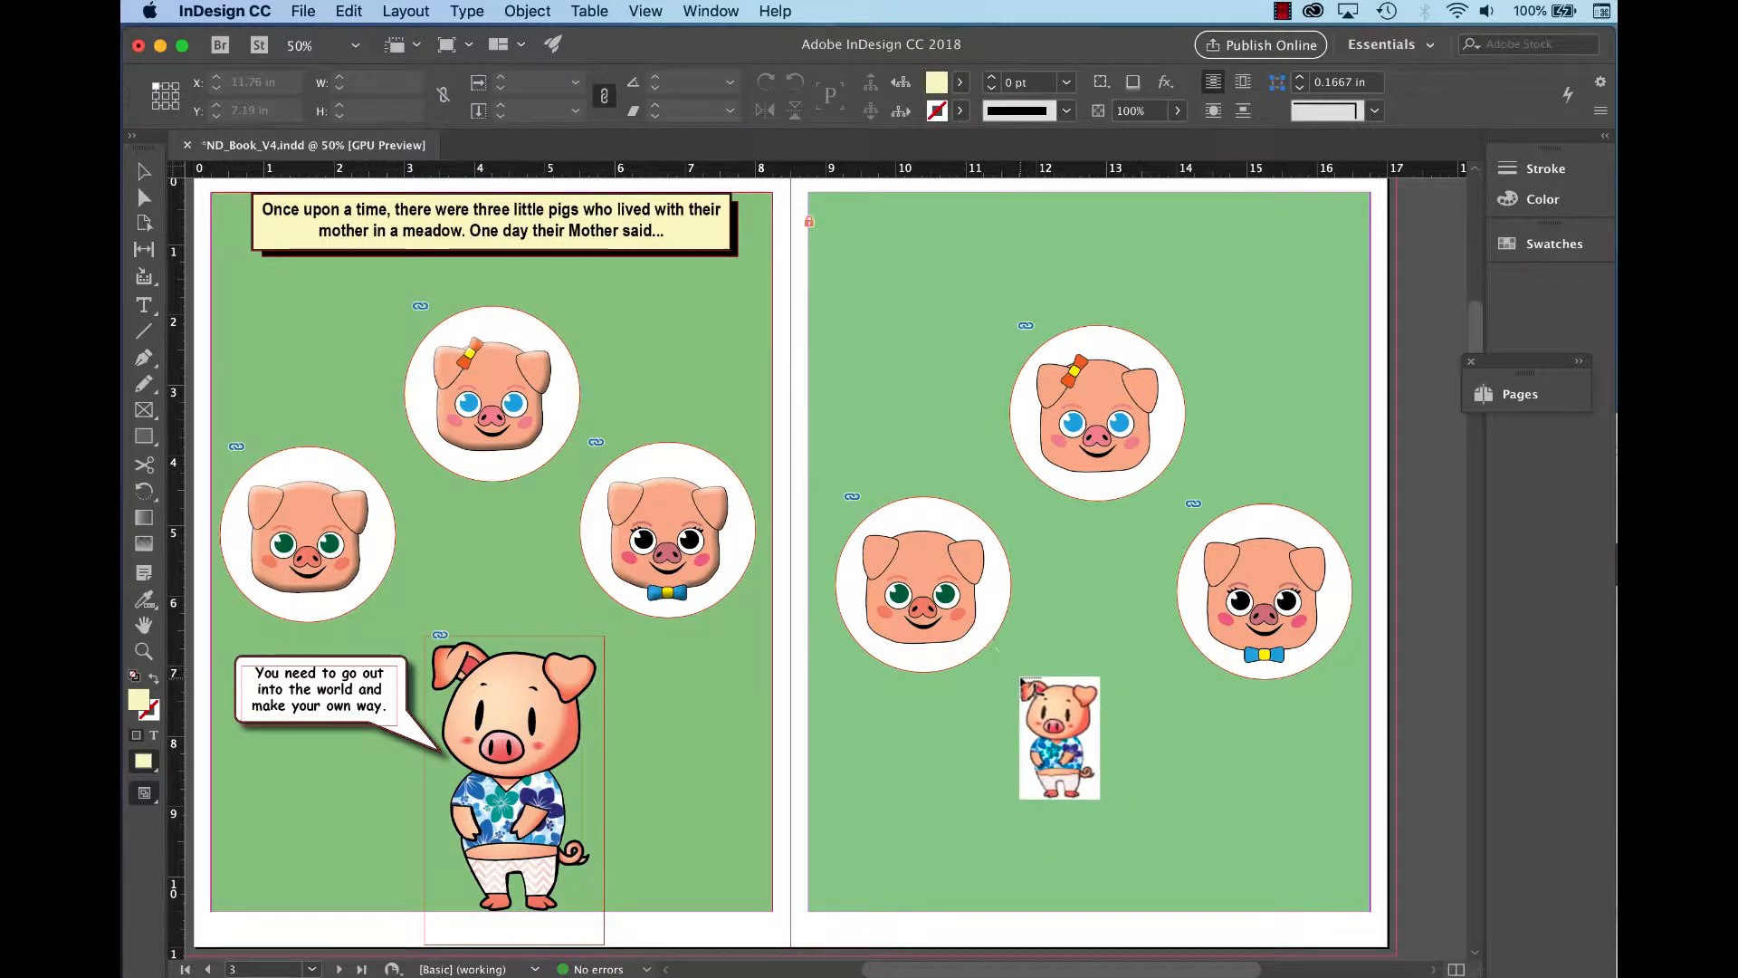
pyautogui.click(1022, 678)
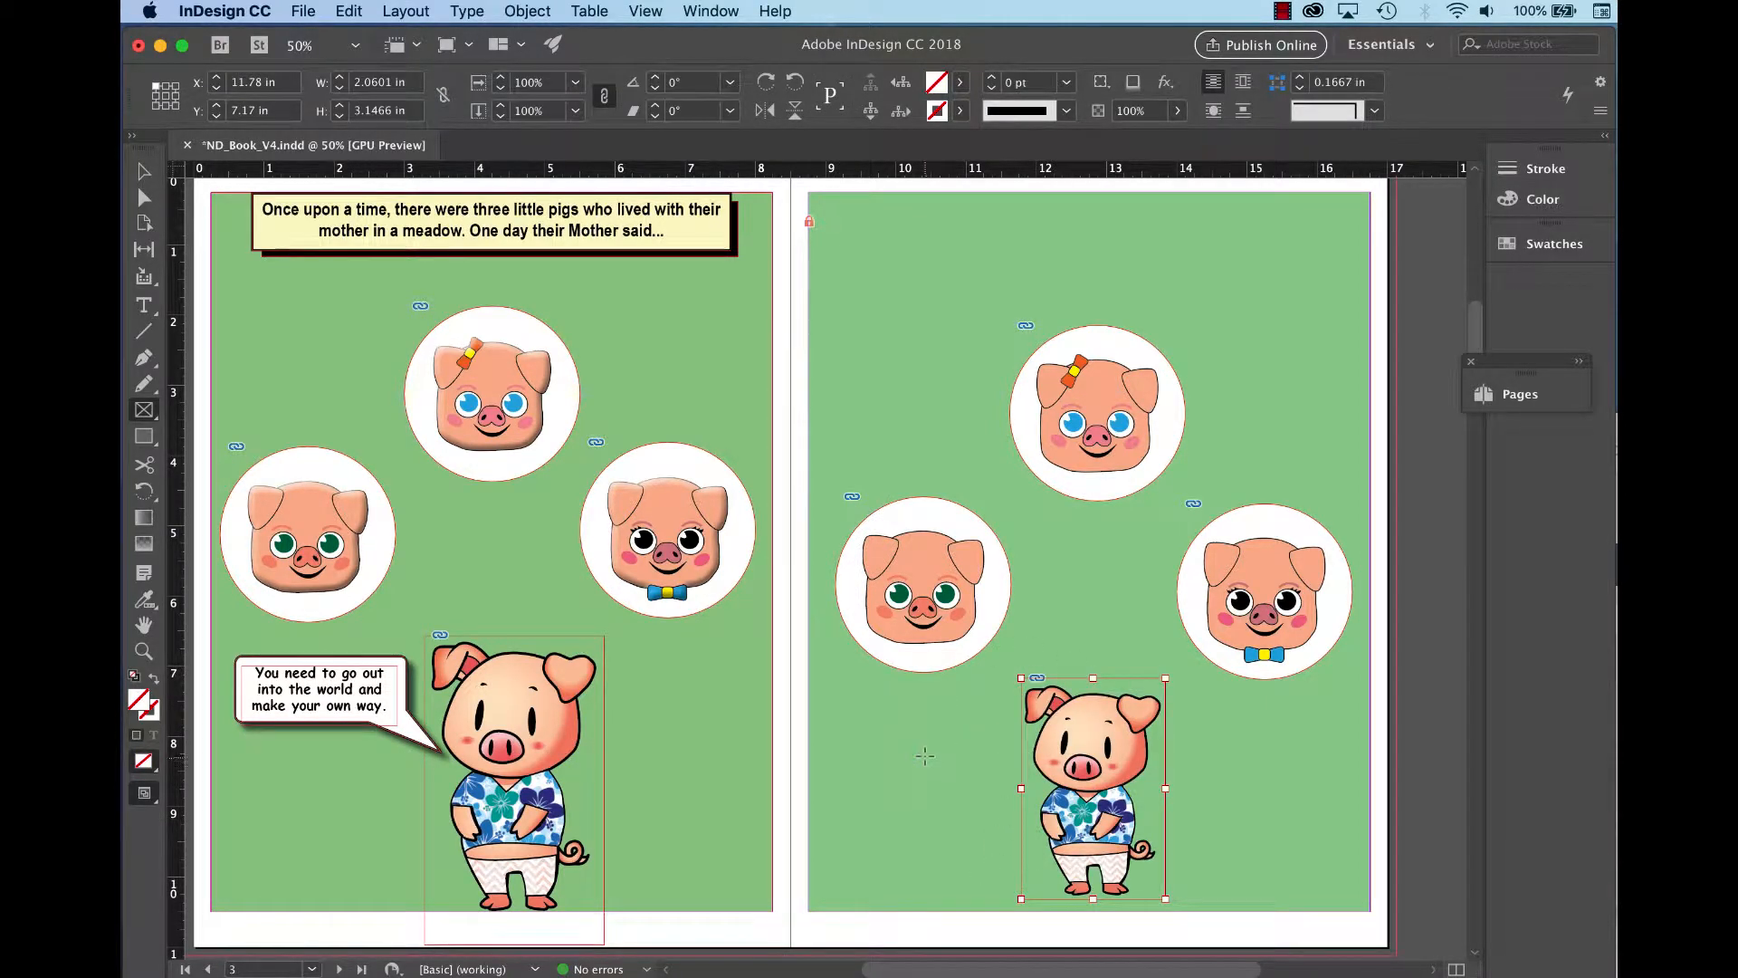
# Extend the inner side of the standing pig's frame outward to a frame width of about 2.32 in, without scaling the artwork.
pyautogui.click(142, 172)
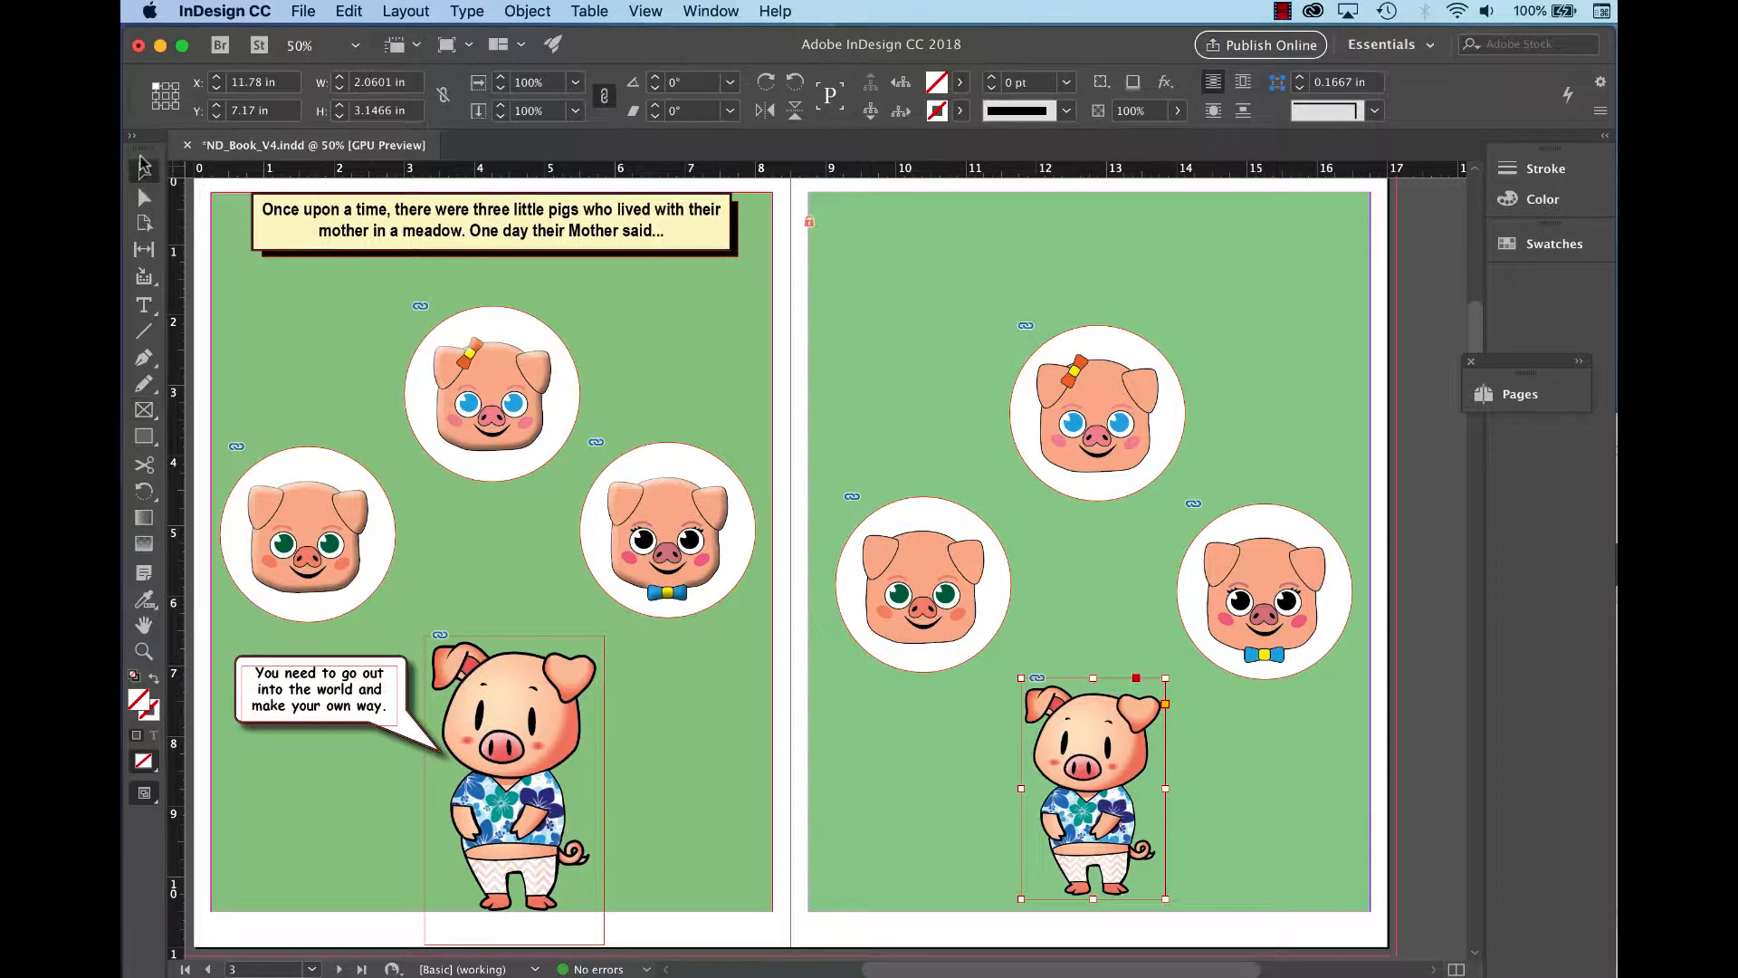
pyautogui.press('super+1')
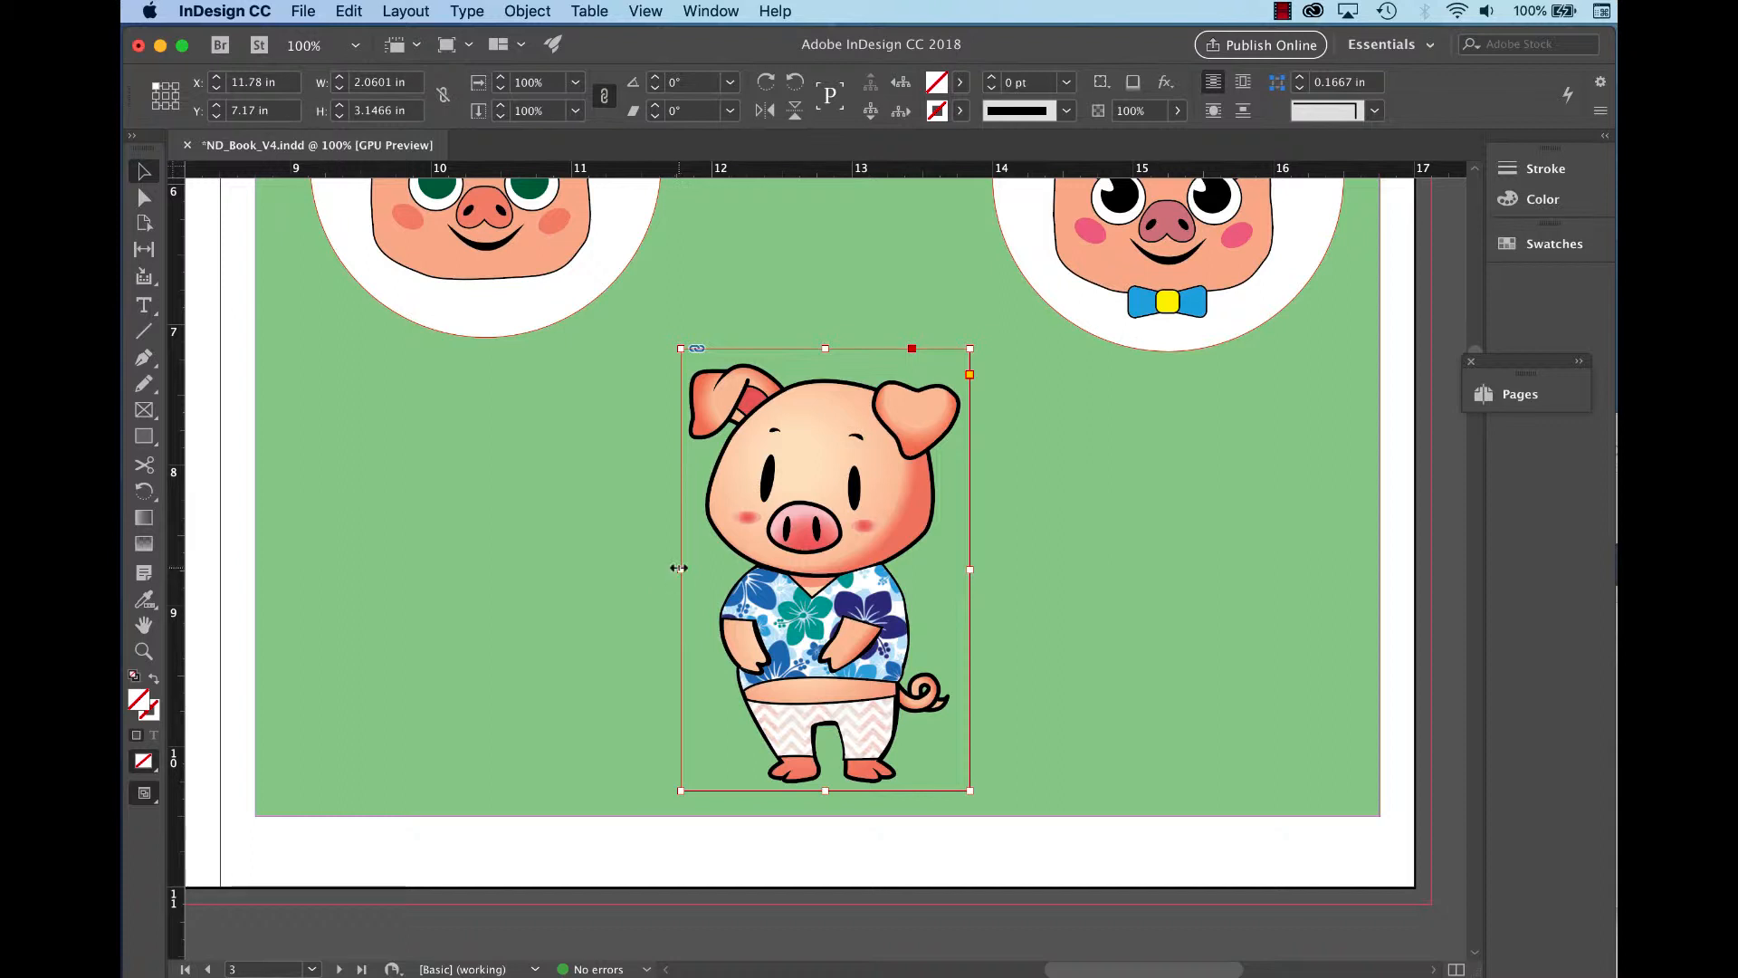
pyautogui.moveTo(680, 570); pyautogui.dragTo(644, 569)
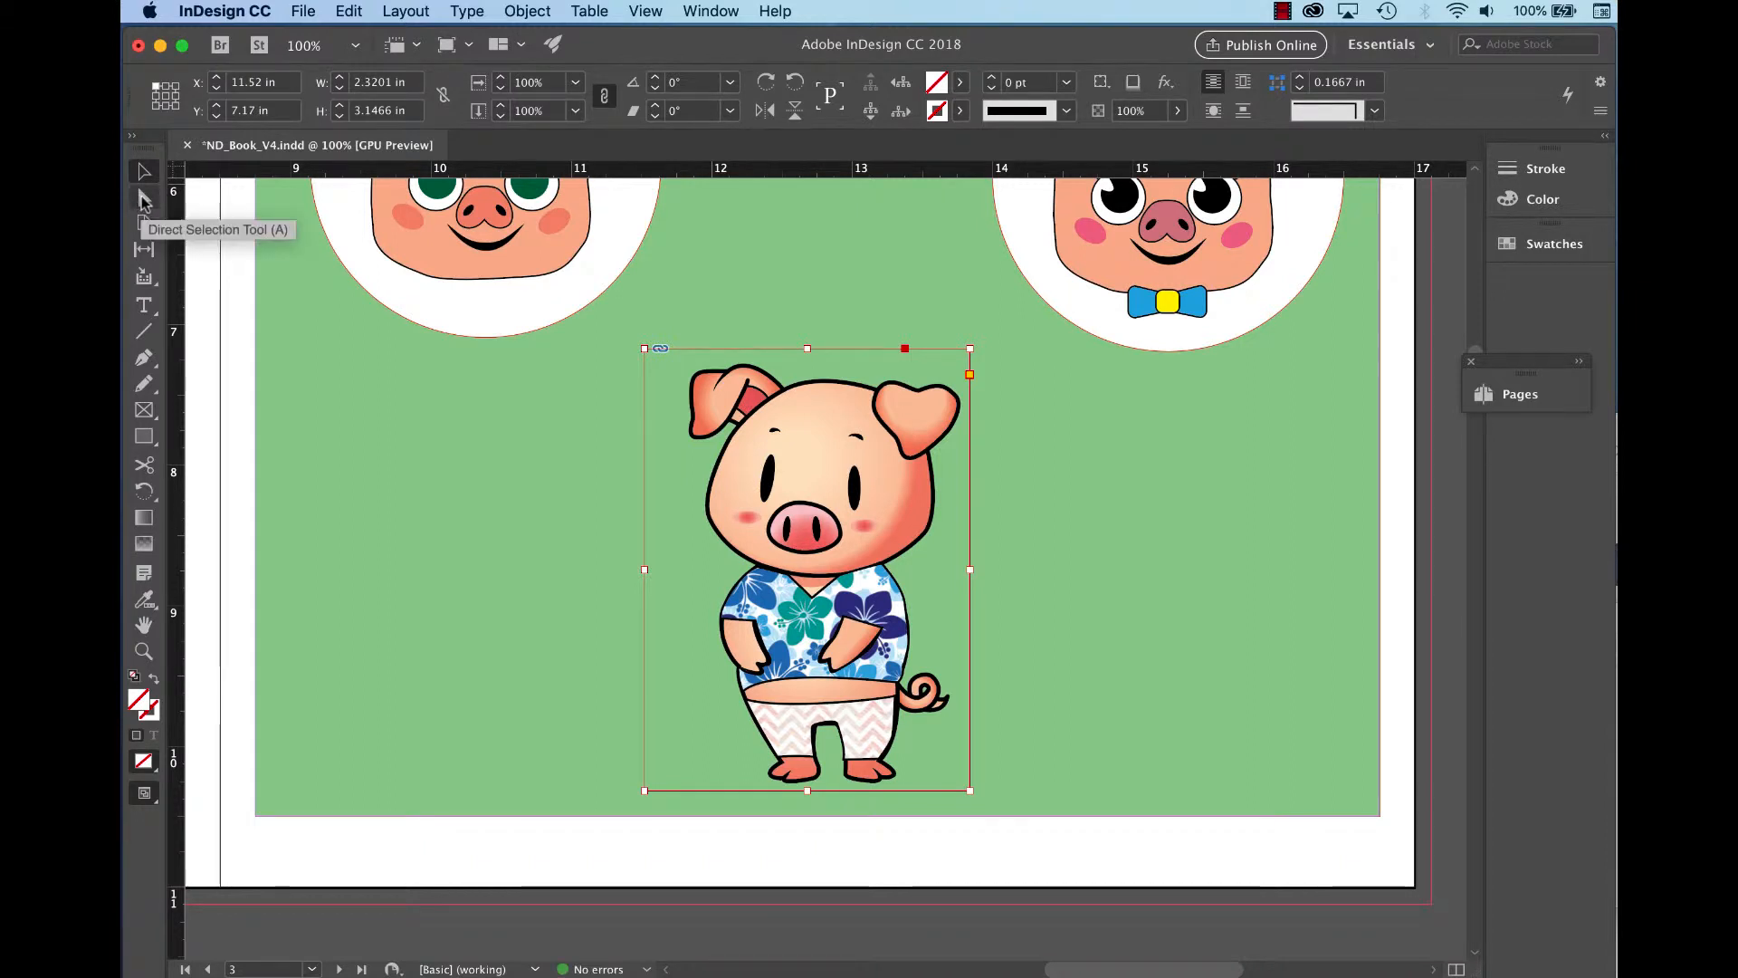
# Try reshaping the standing pig's frame by pulling its upper outer corner inward with the Direct Selection tool, and undo it.
pyautogui.click(143, 199)
pyautogui.moveTo(971, 348); pyautogui.dragTo(833, 512)
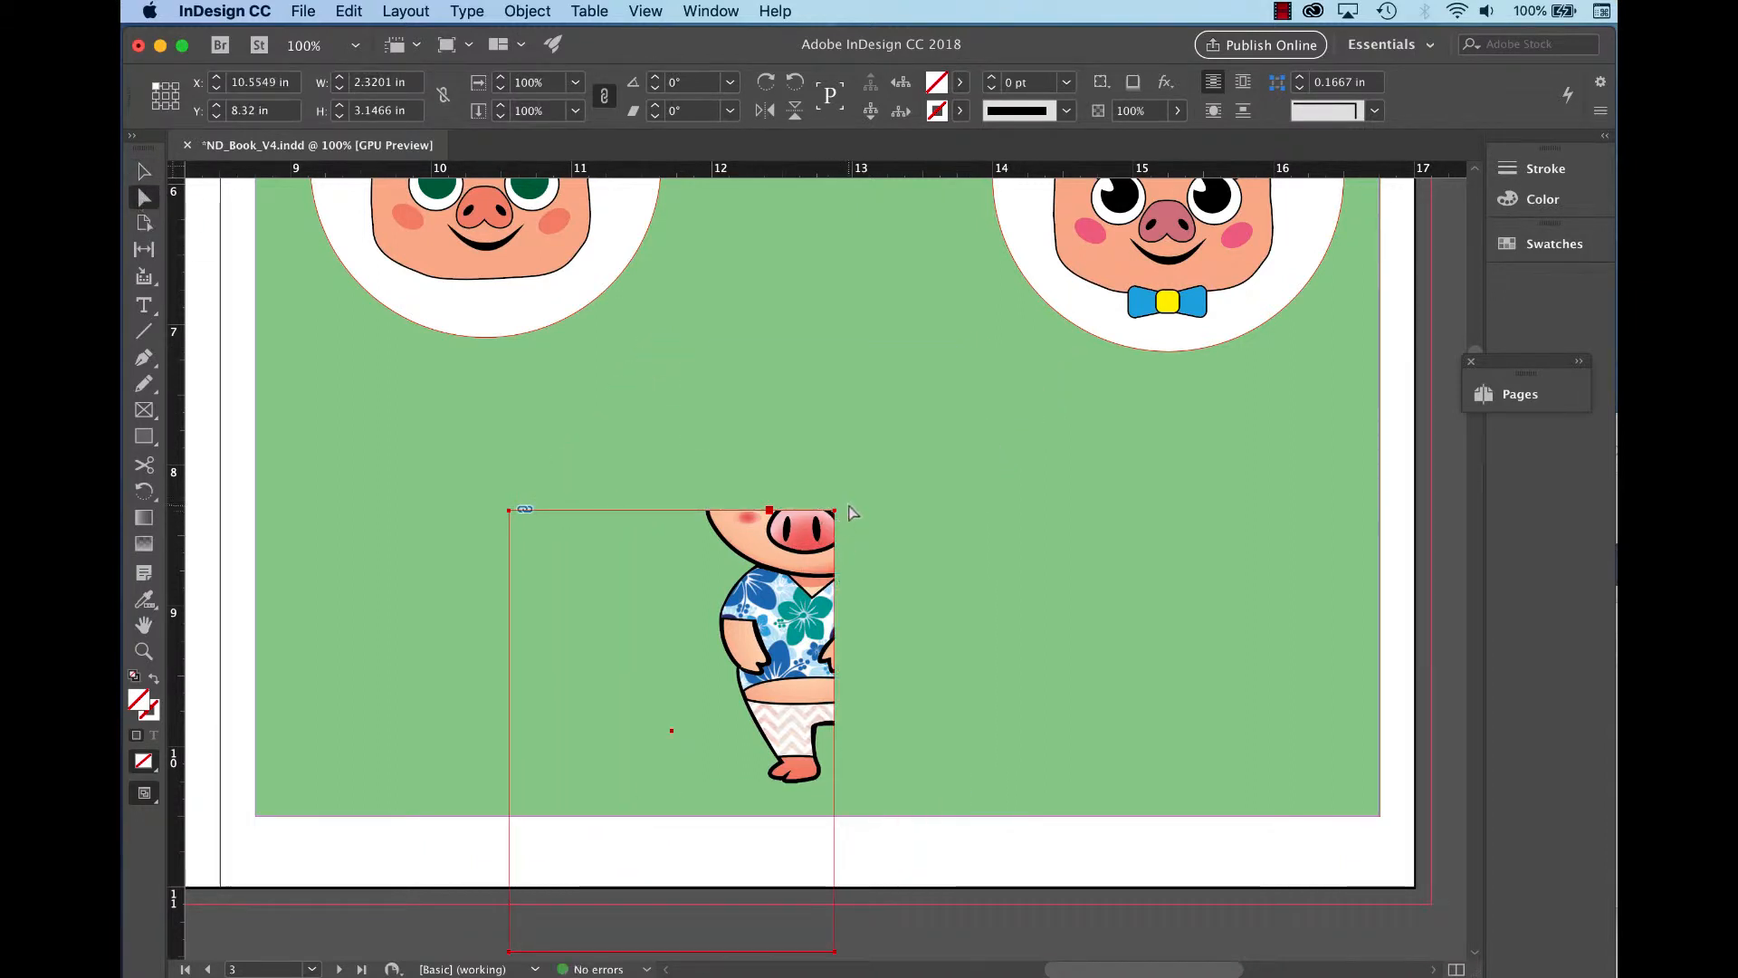
pyautogui.press('super+z')
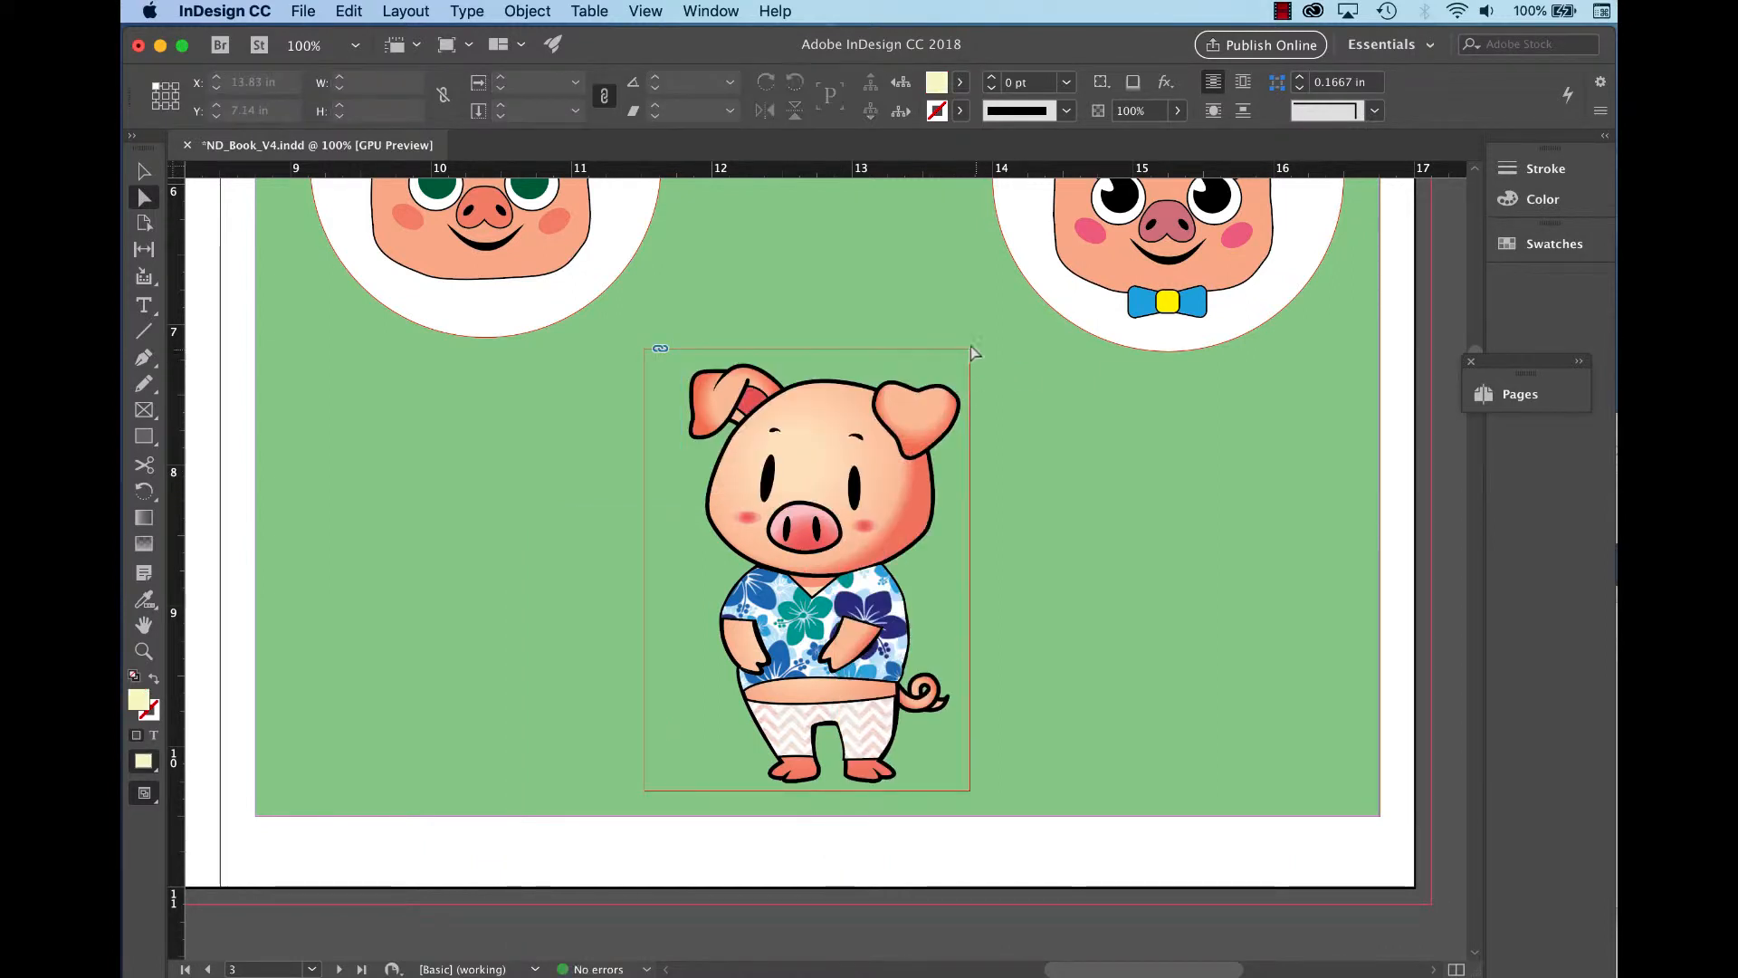
pyautogui.click(971, 347)
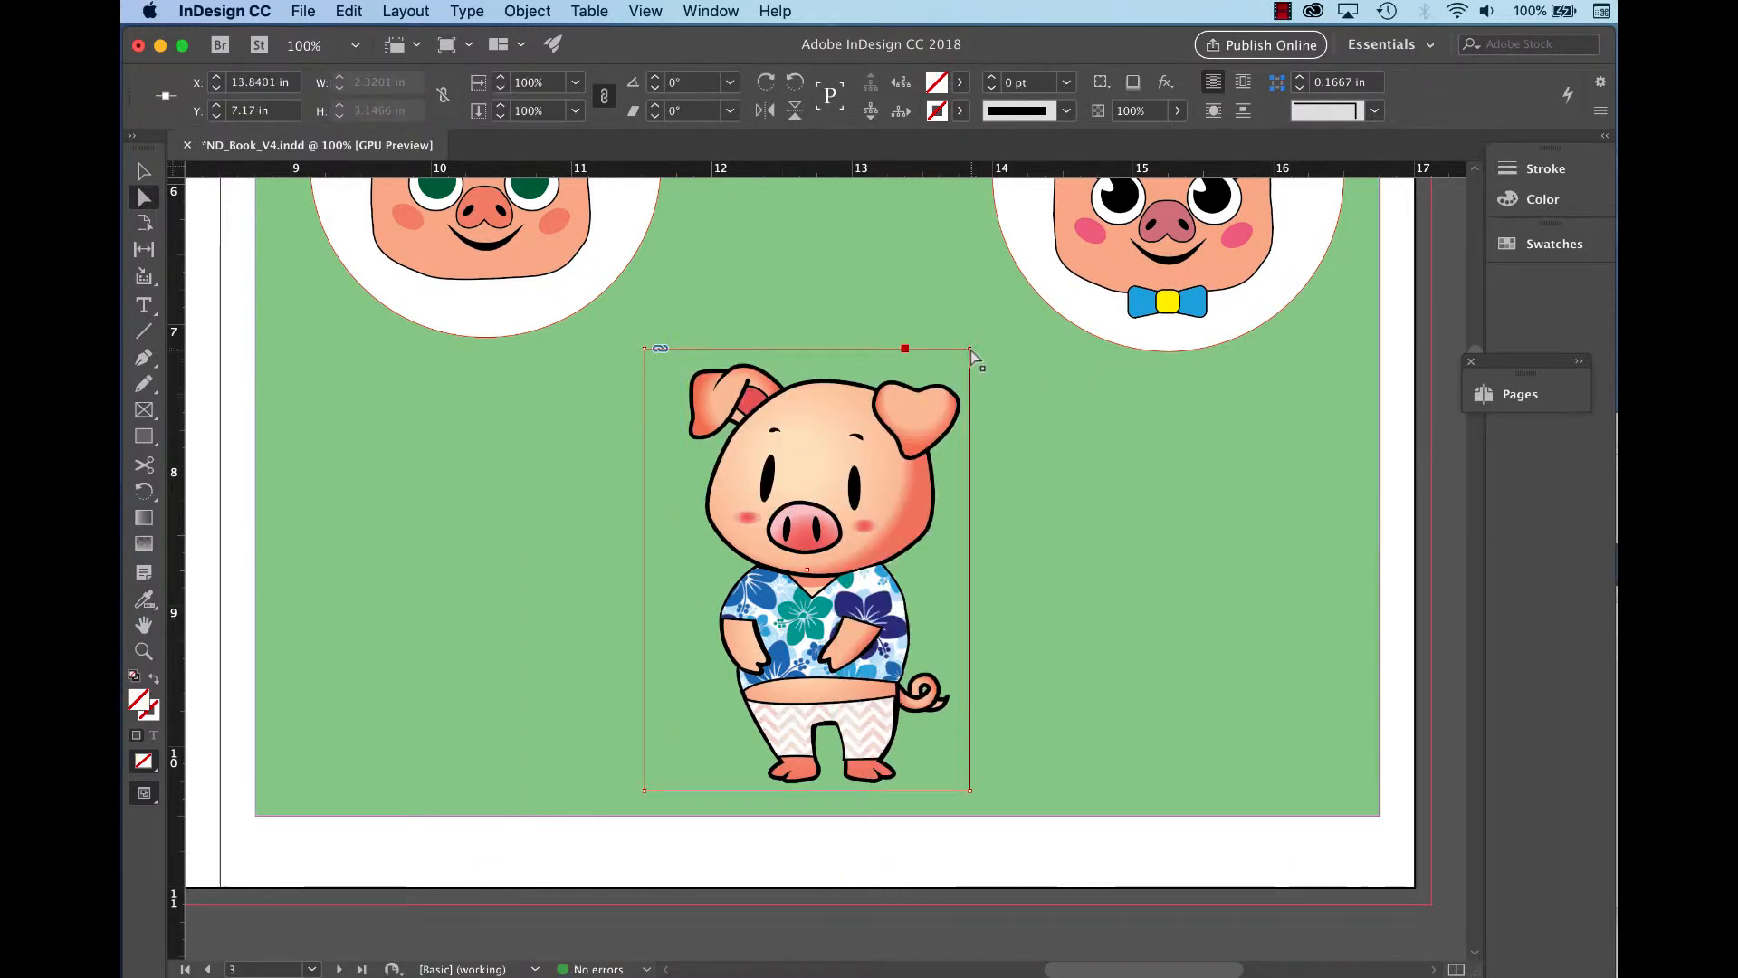
pyautogui.click(645, 349)
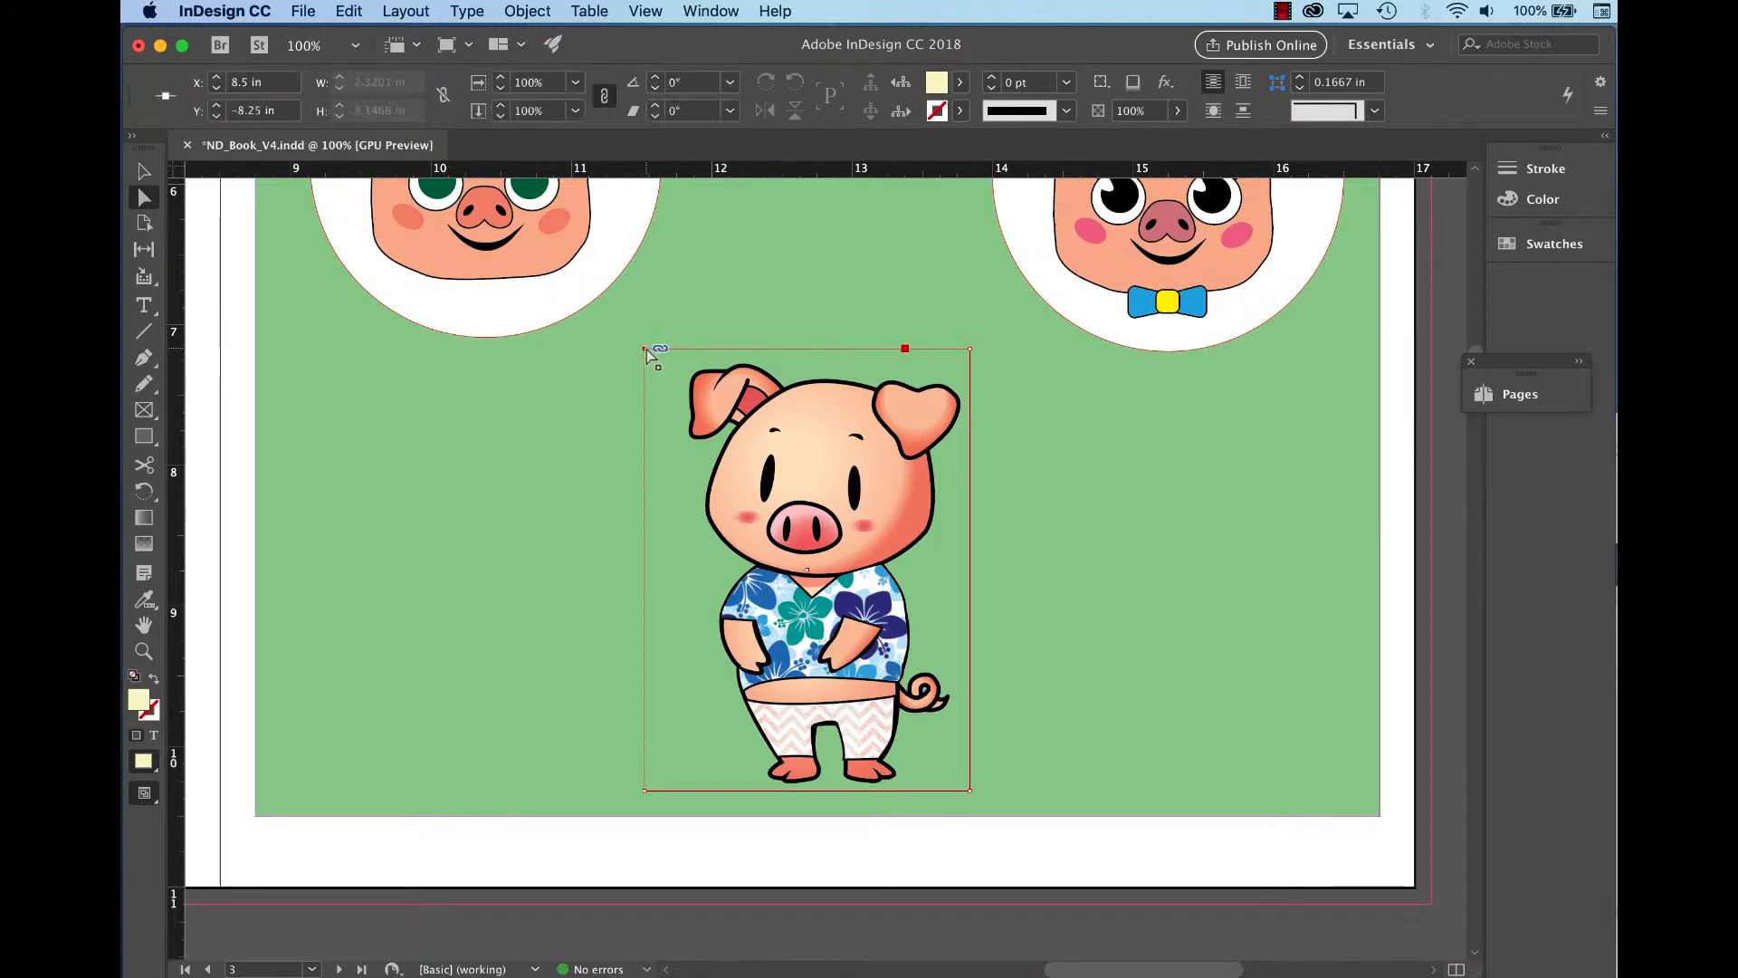
pyautogui.click(970, 349)
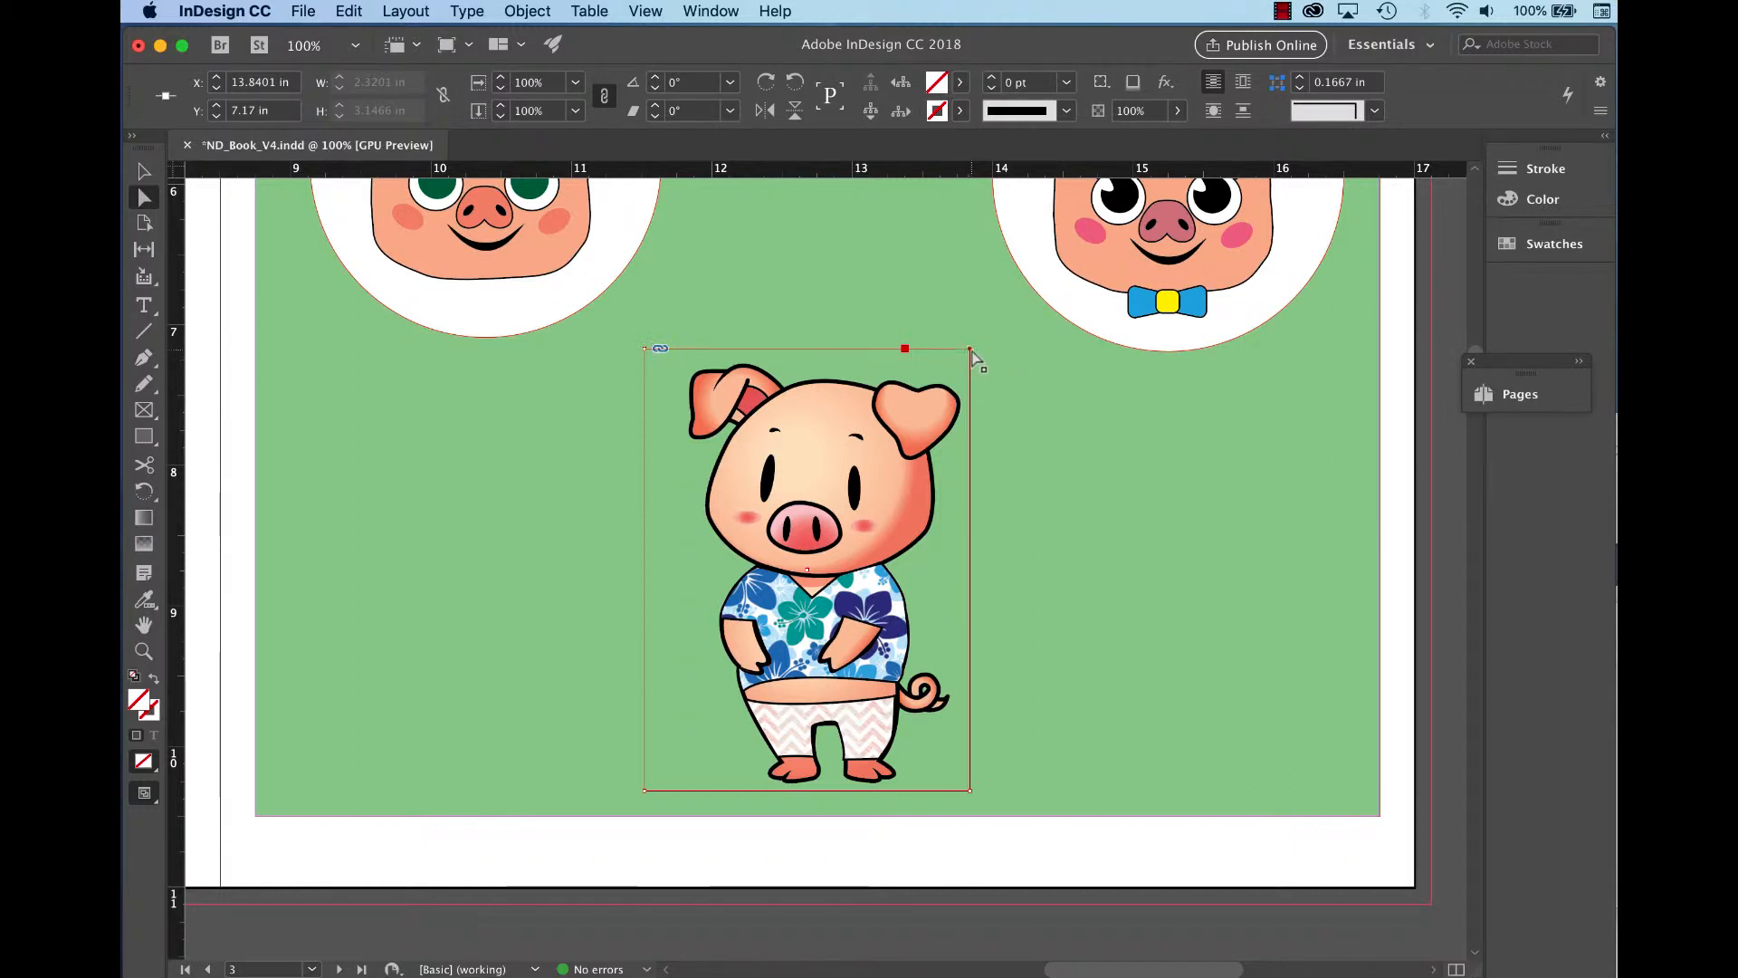
pyautogui.moveTo(970, 349); pyautogui.dragTo(822, 494)
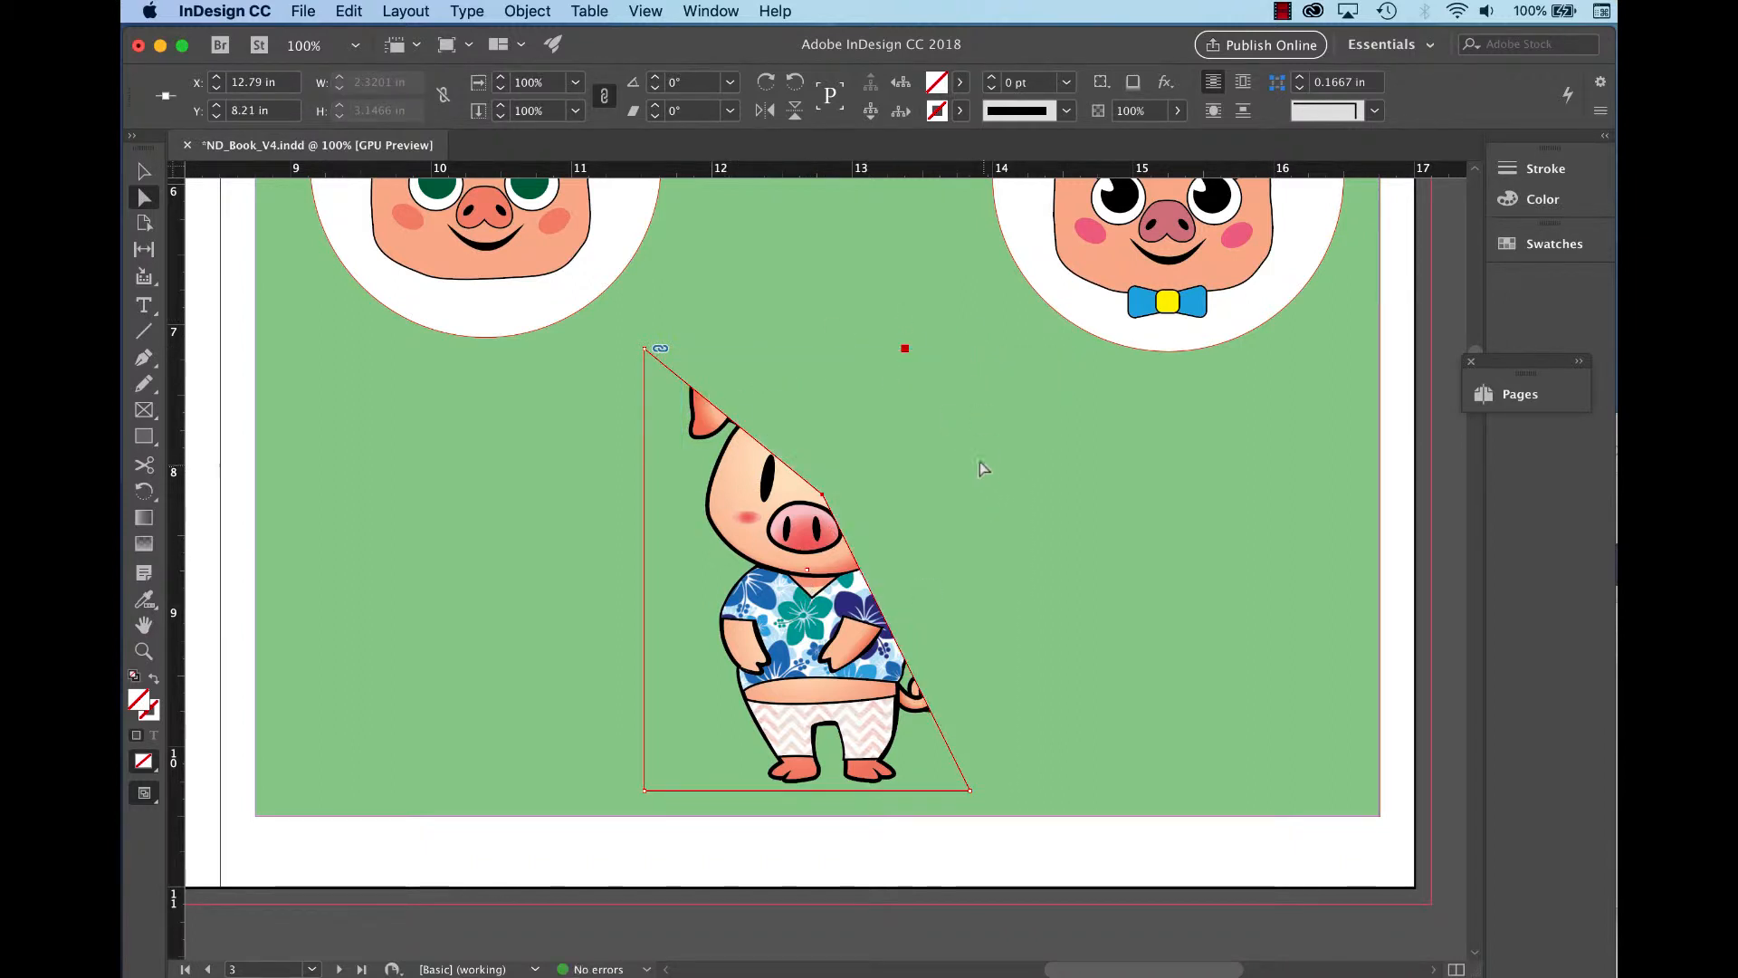
pyautogui.press('super+z')
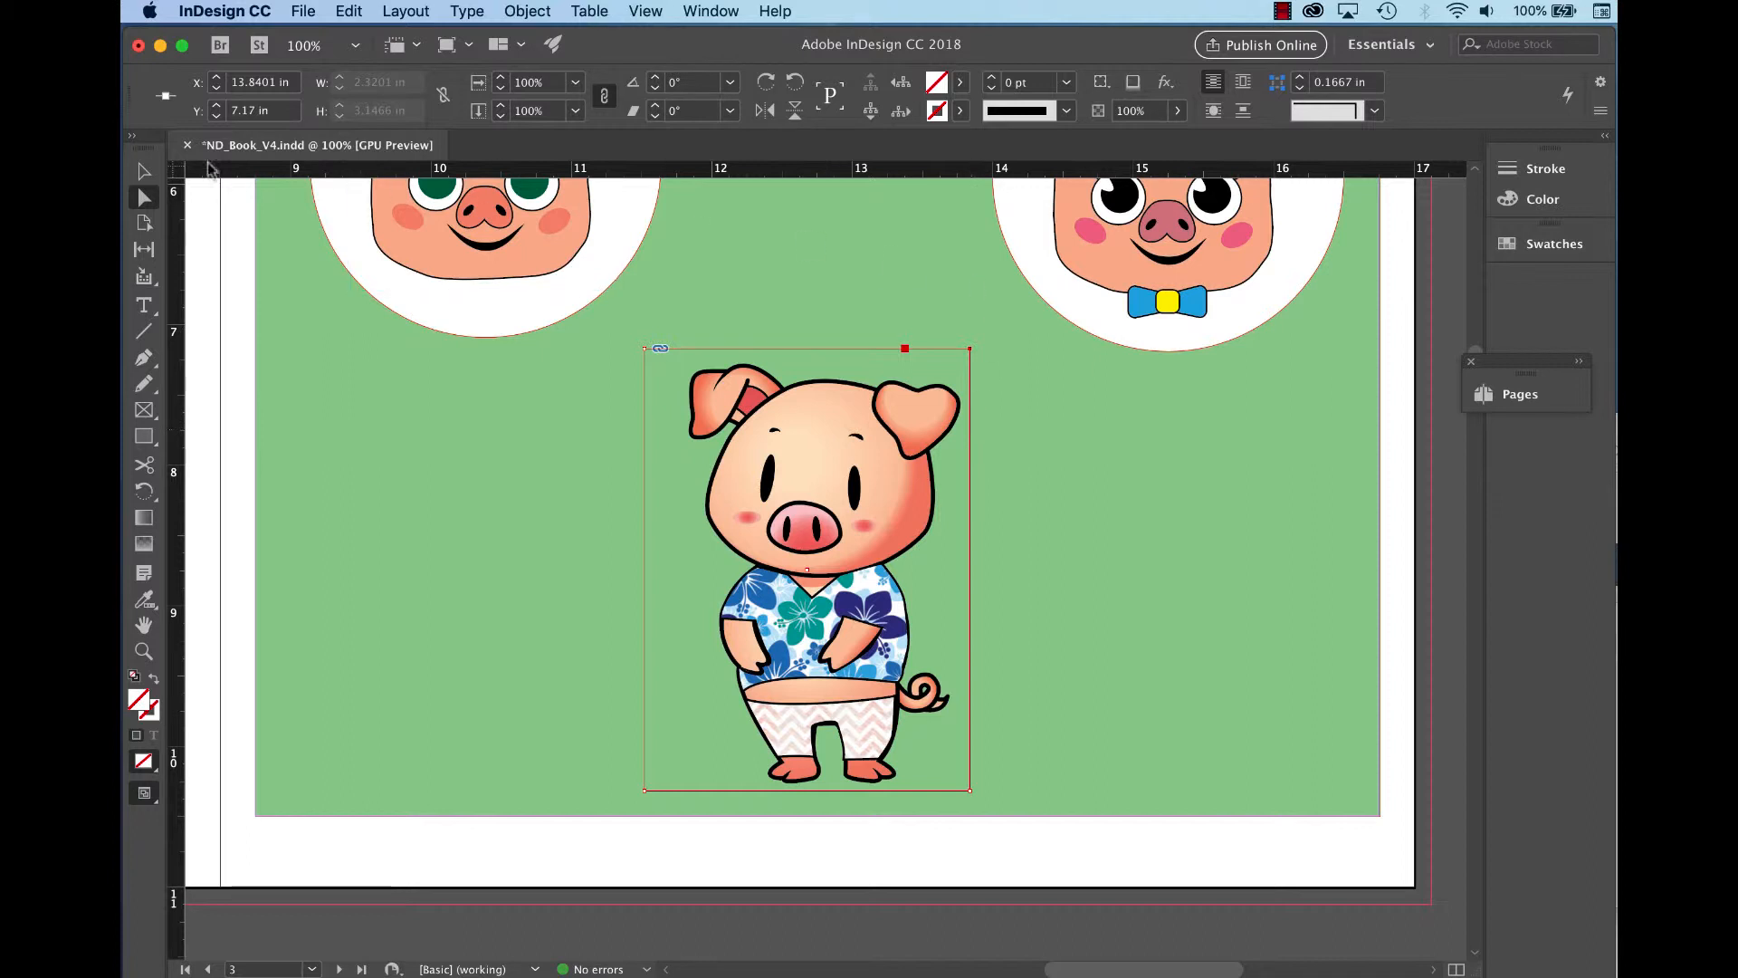
# Try converting the standing pig's frame to a triangle, and undo the conversion.
pyautogui.click(142, 168)
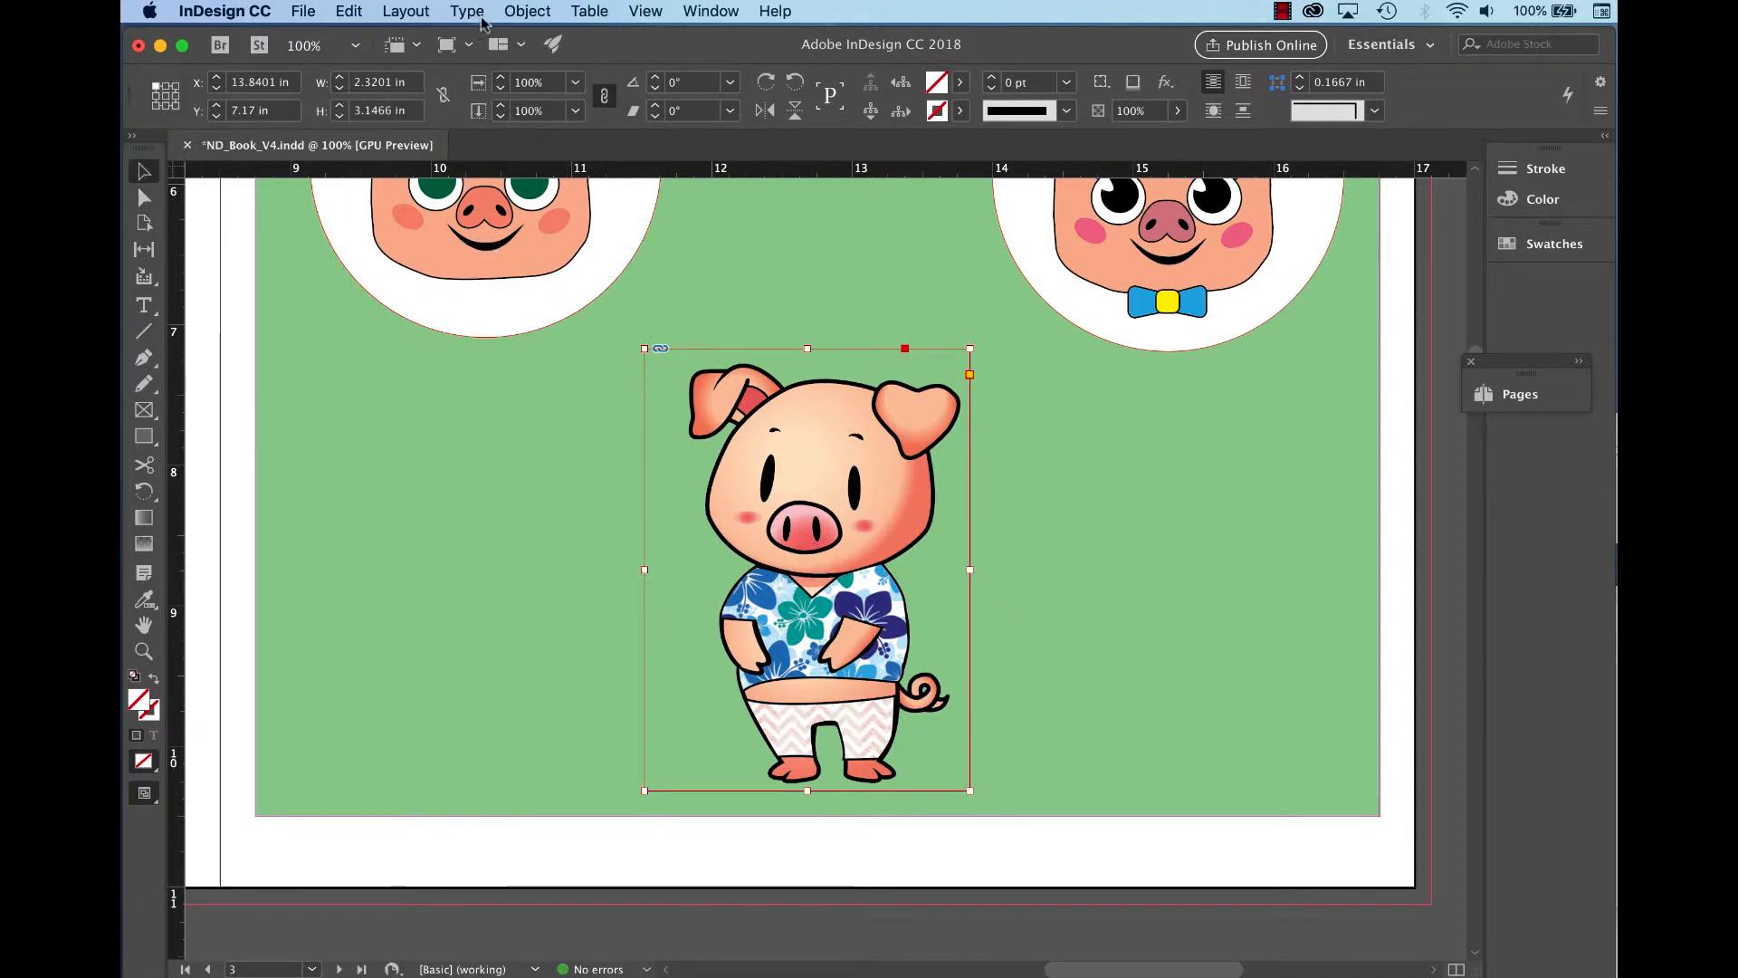
pyautogui.click(532, 11)
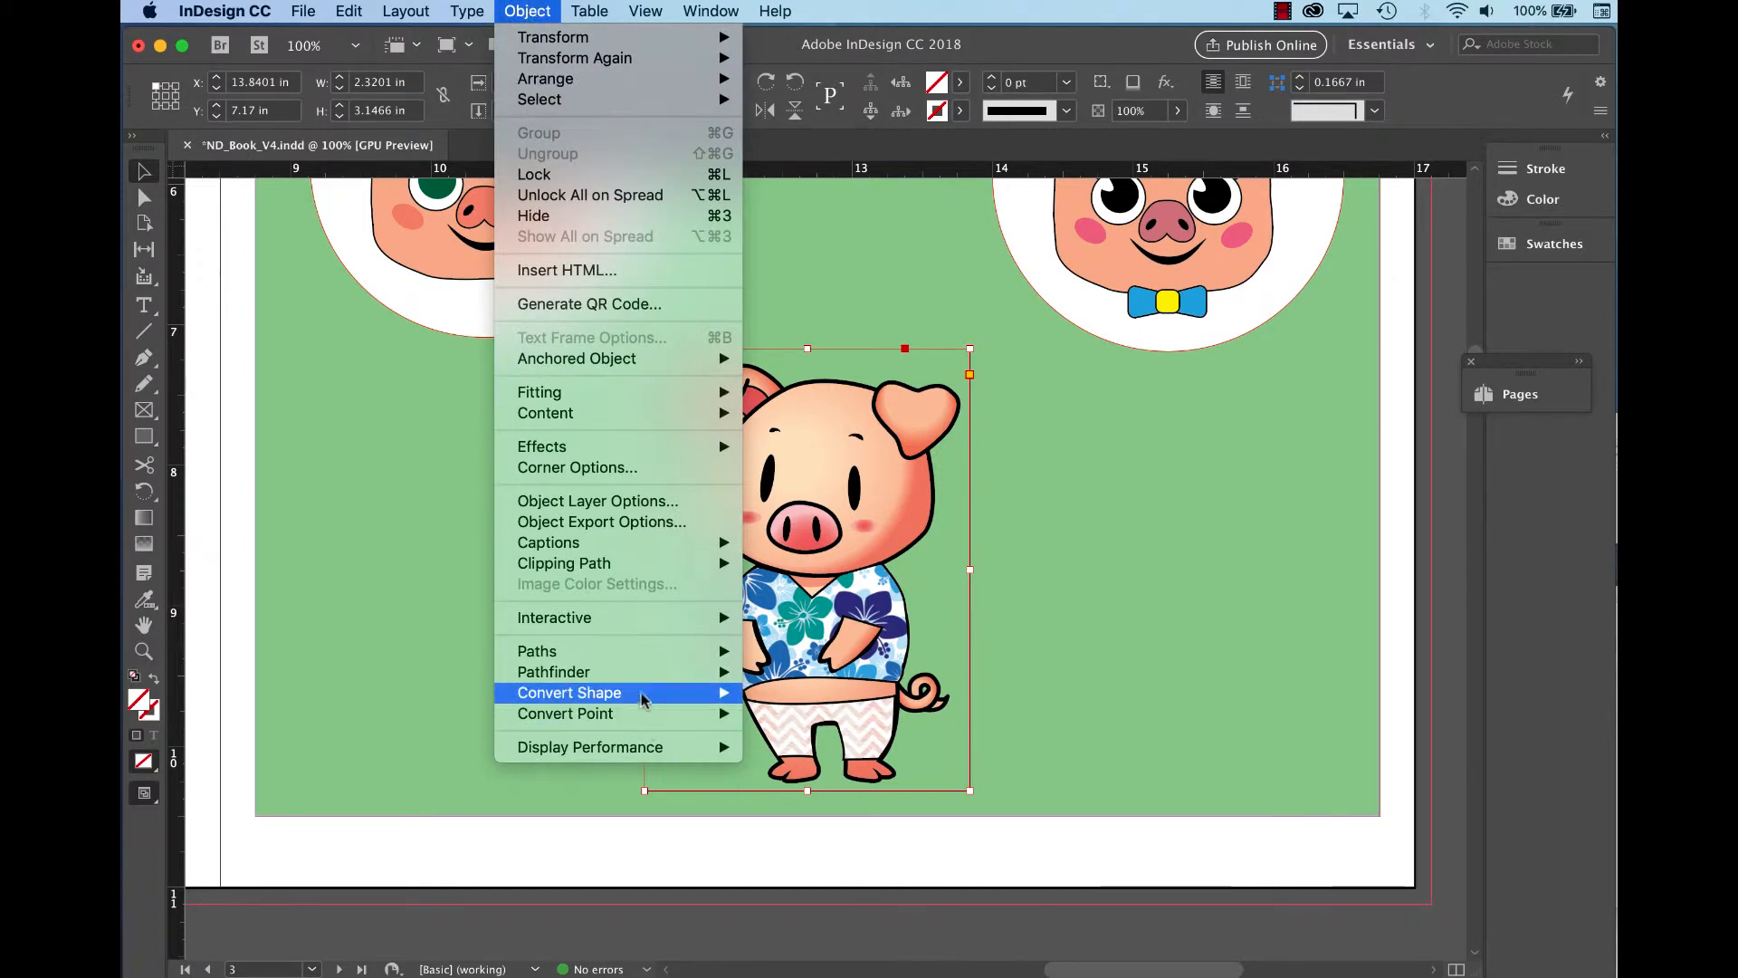
pyautogui.moveTo(648, 697)
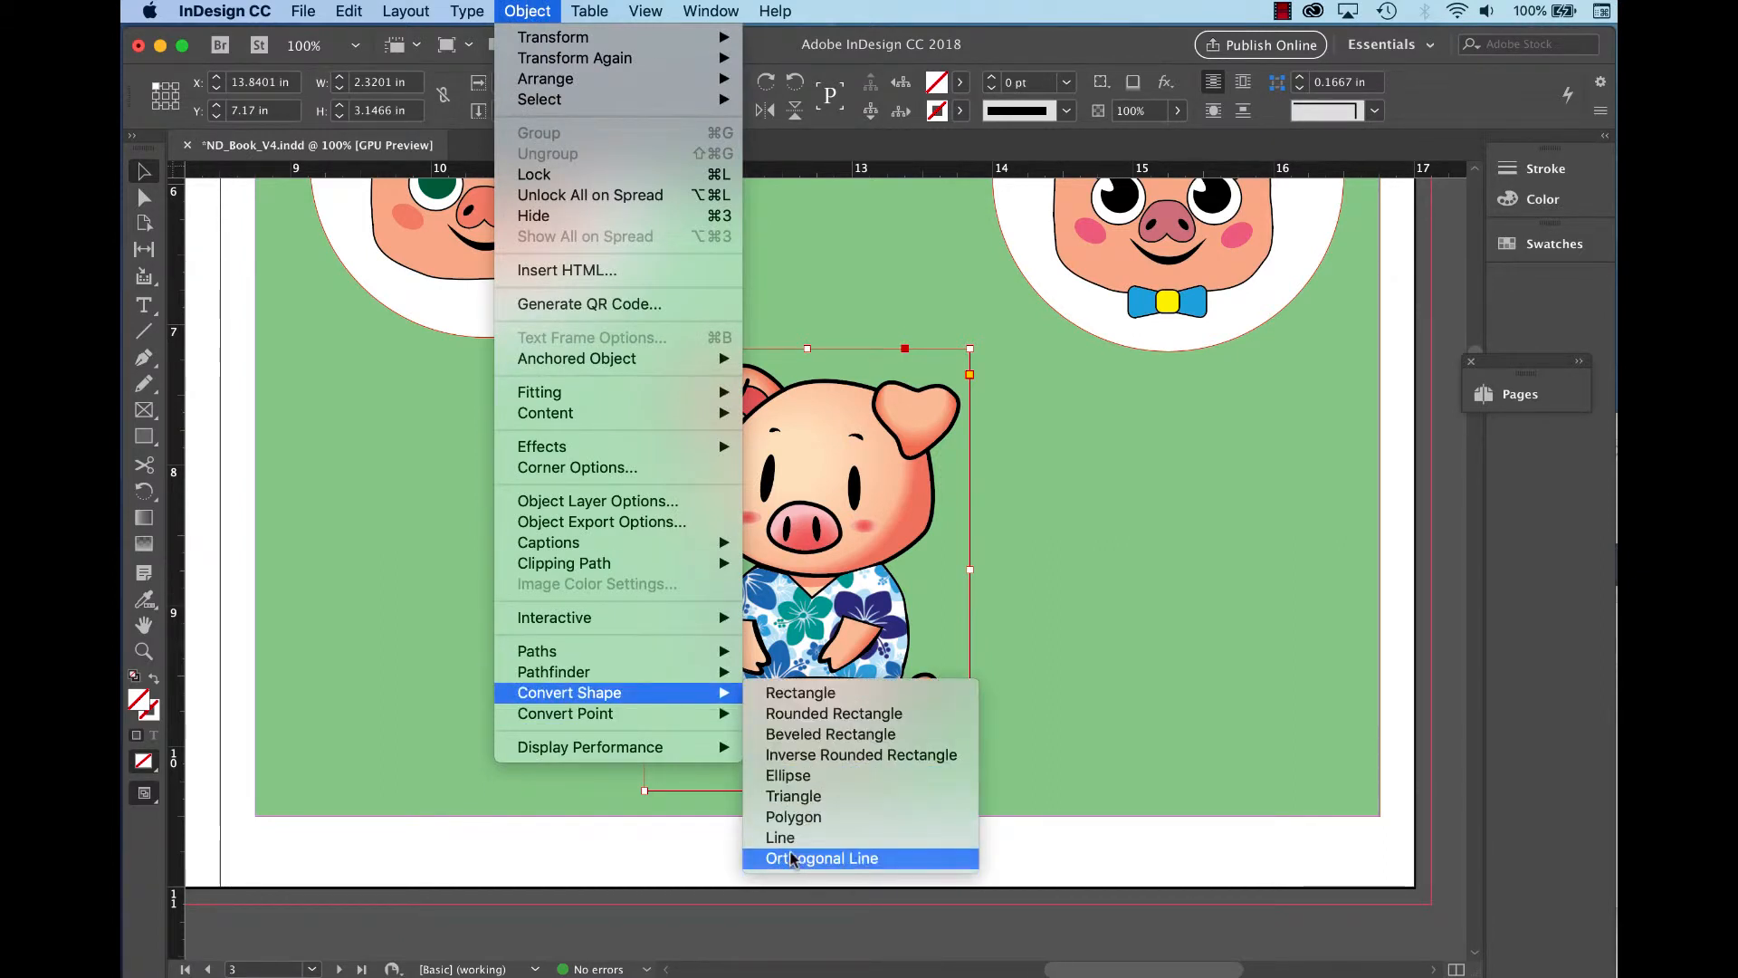
pyautogui.click(795, 799)
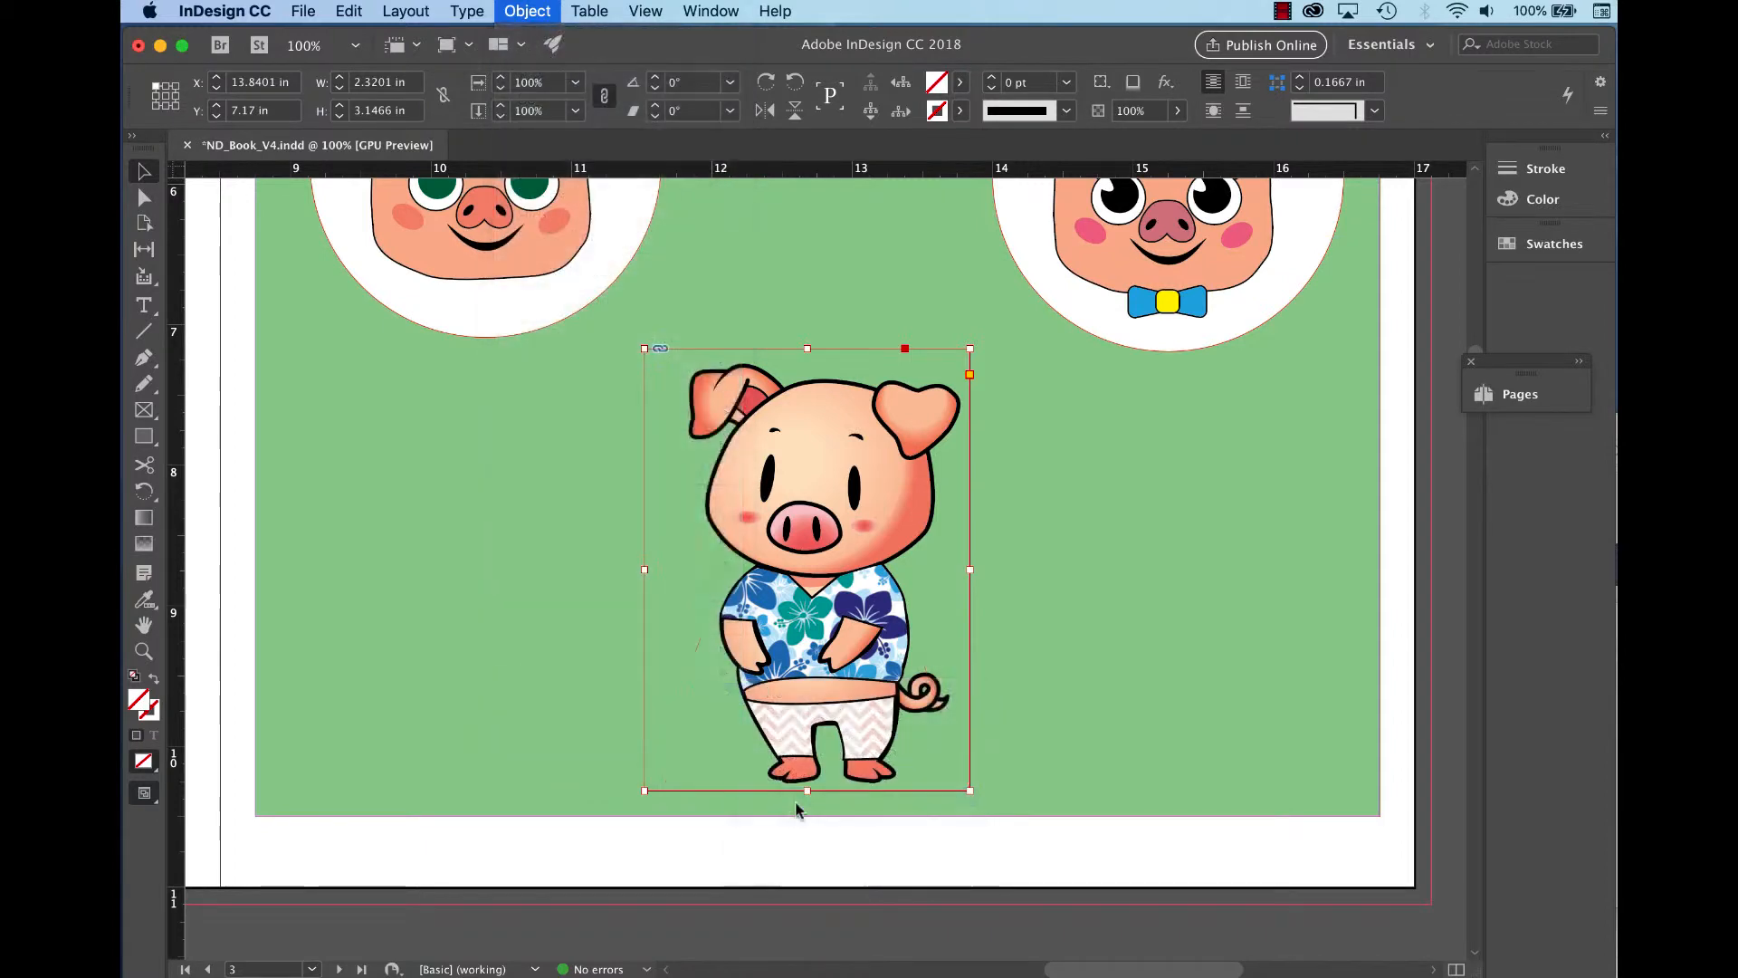
pyautogui.press('super+z')
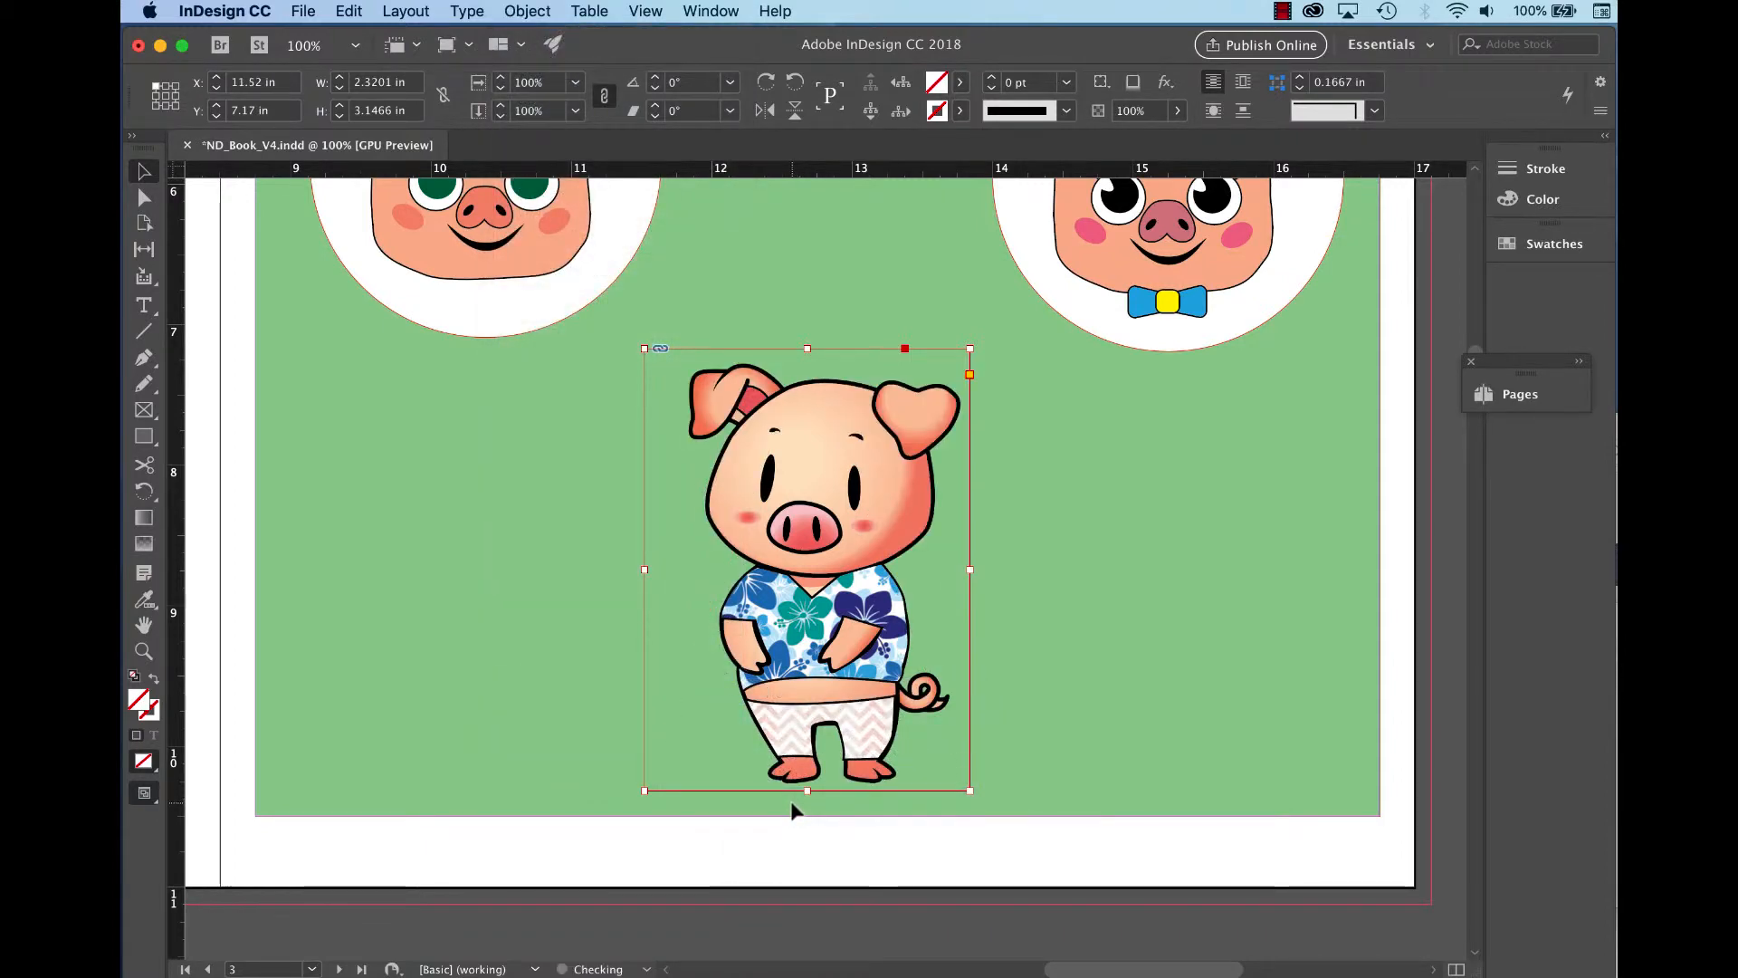
# Shift the pig artwork inside its frame to an offset of about 0.14 in horizontally and -0.01 in vertically.
pyautogui.click(807, 569)
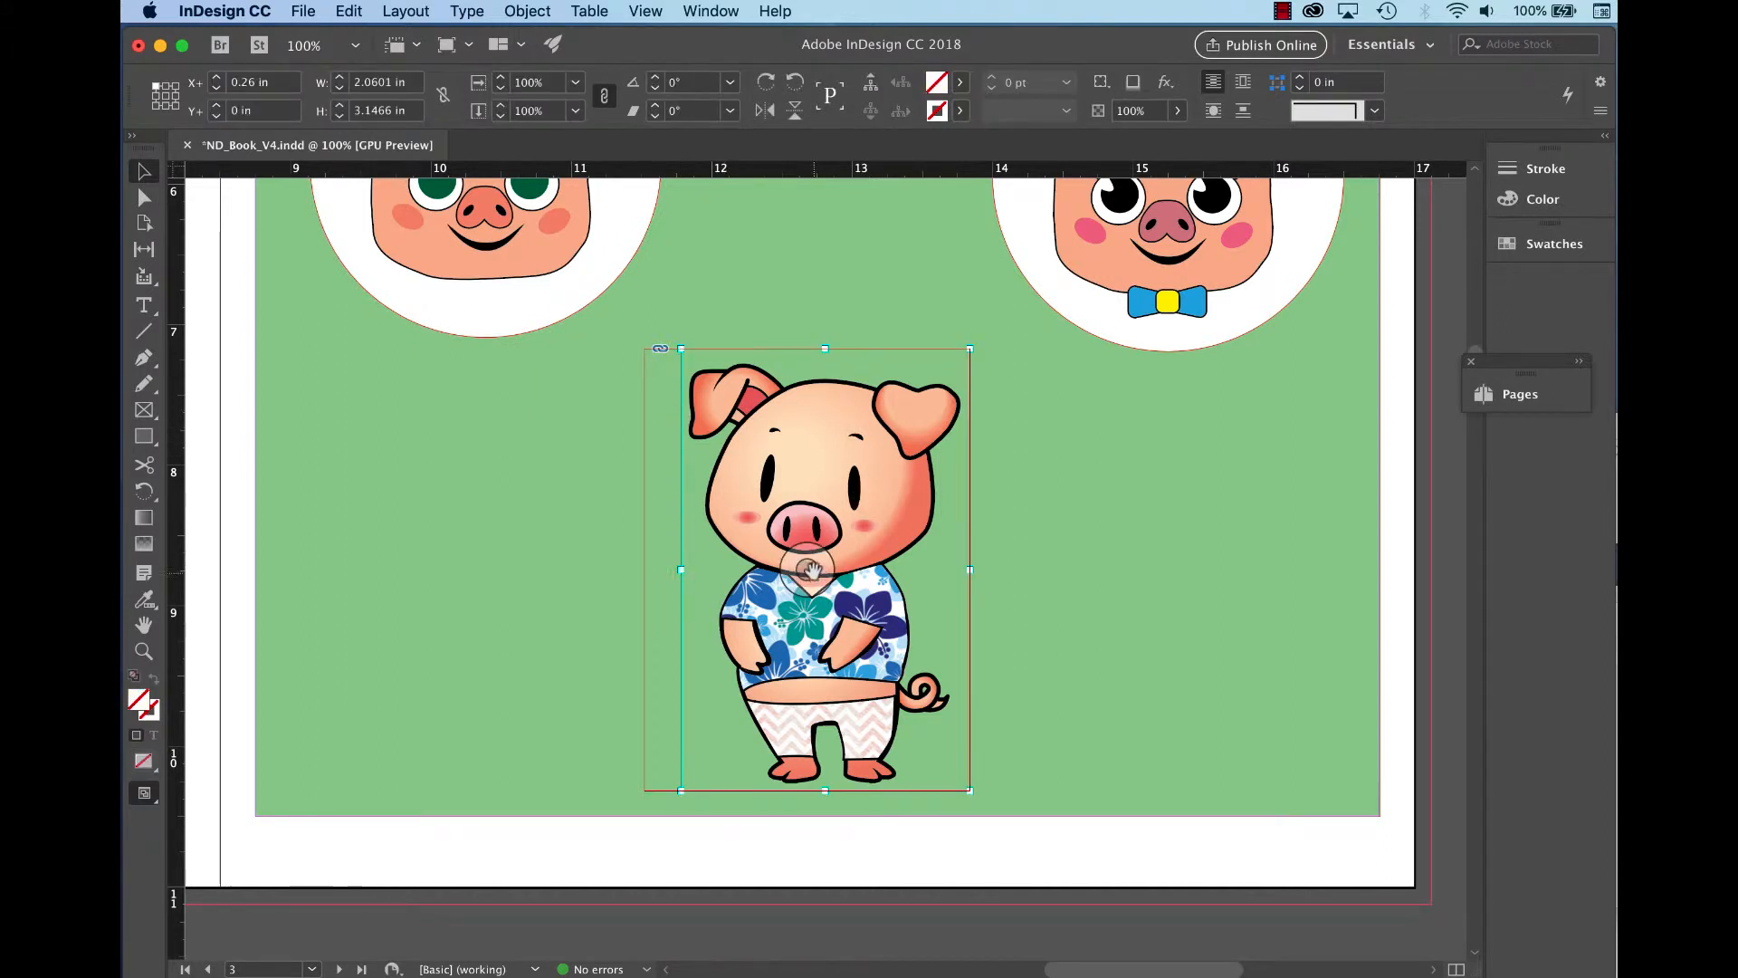
pyautogui.moveTo(810, 569); pyautogui.dragTo(793, 568)
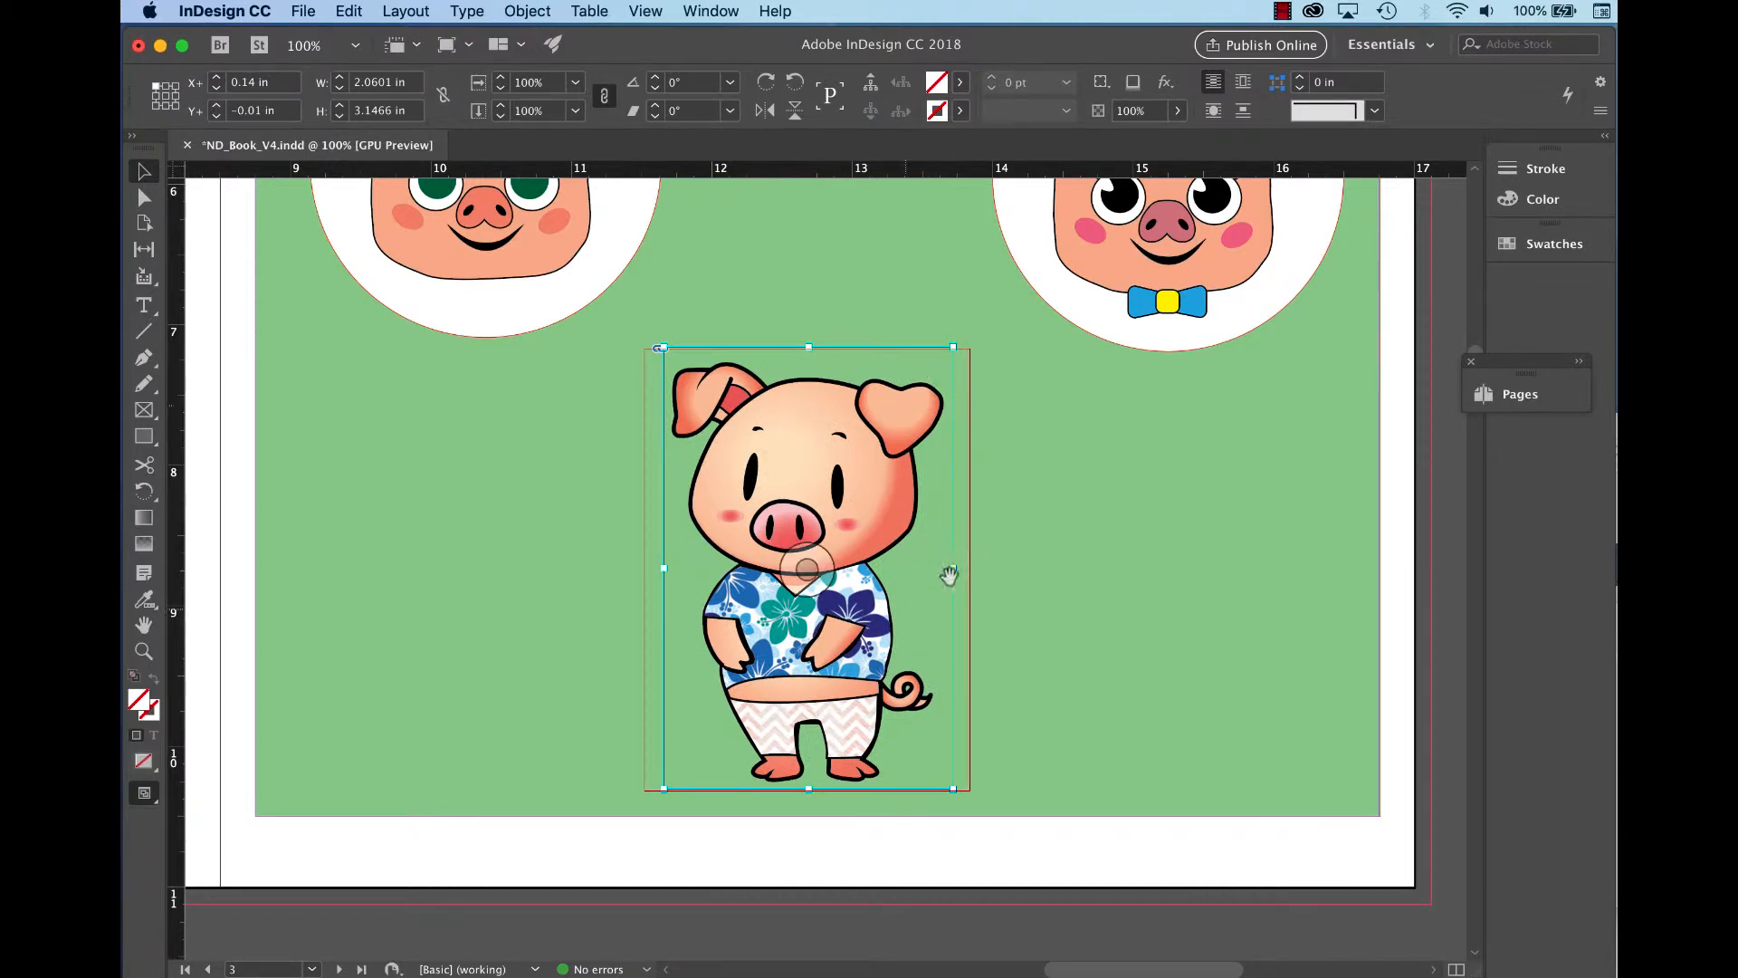
pyautogui.moveTo(952, 569); pyautogui.dragTo(1090, 568)
pyautogui.hotkey('ctrl', 'z')
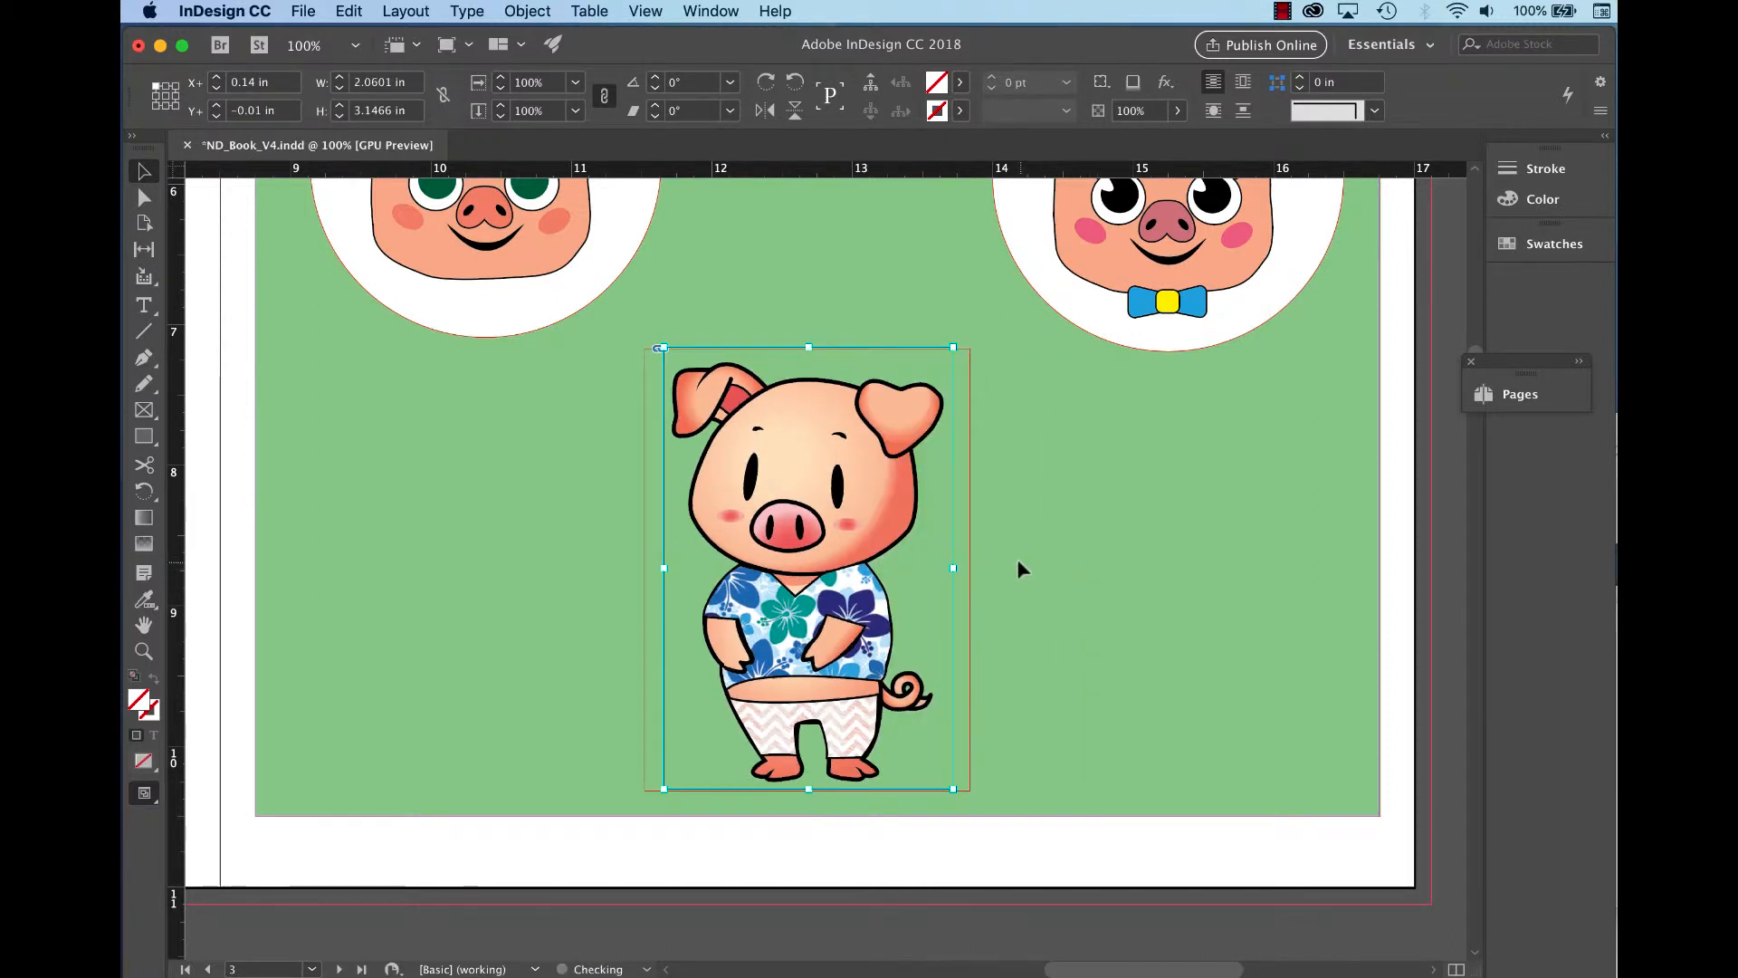
# Stretch the pig artwork inside its frame horizontally to about 3.29 in wide, leaving the frame itself as it is.
pyautogui.click(657, 347)
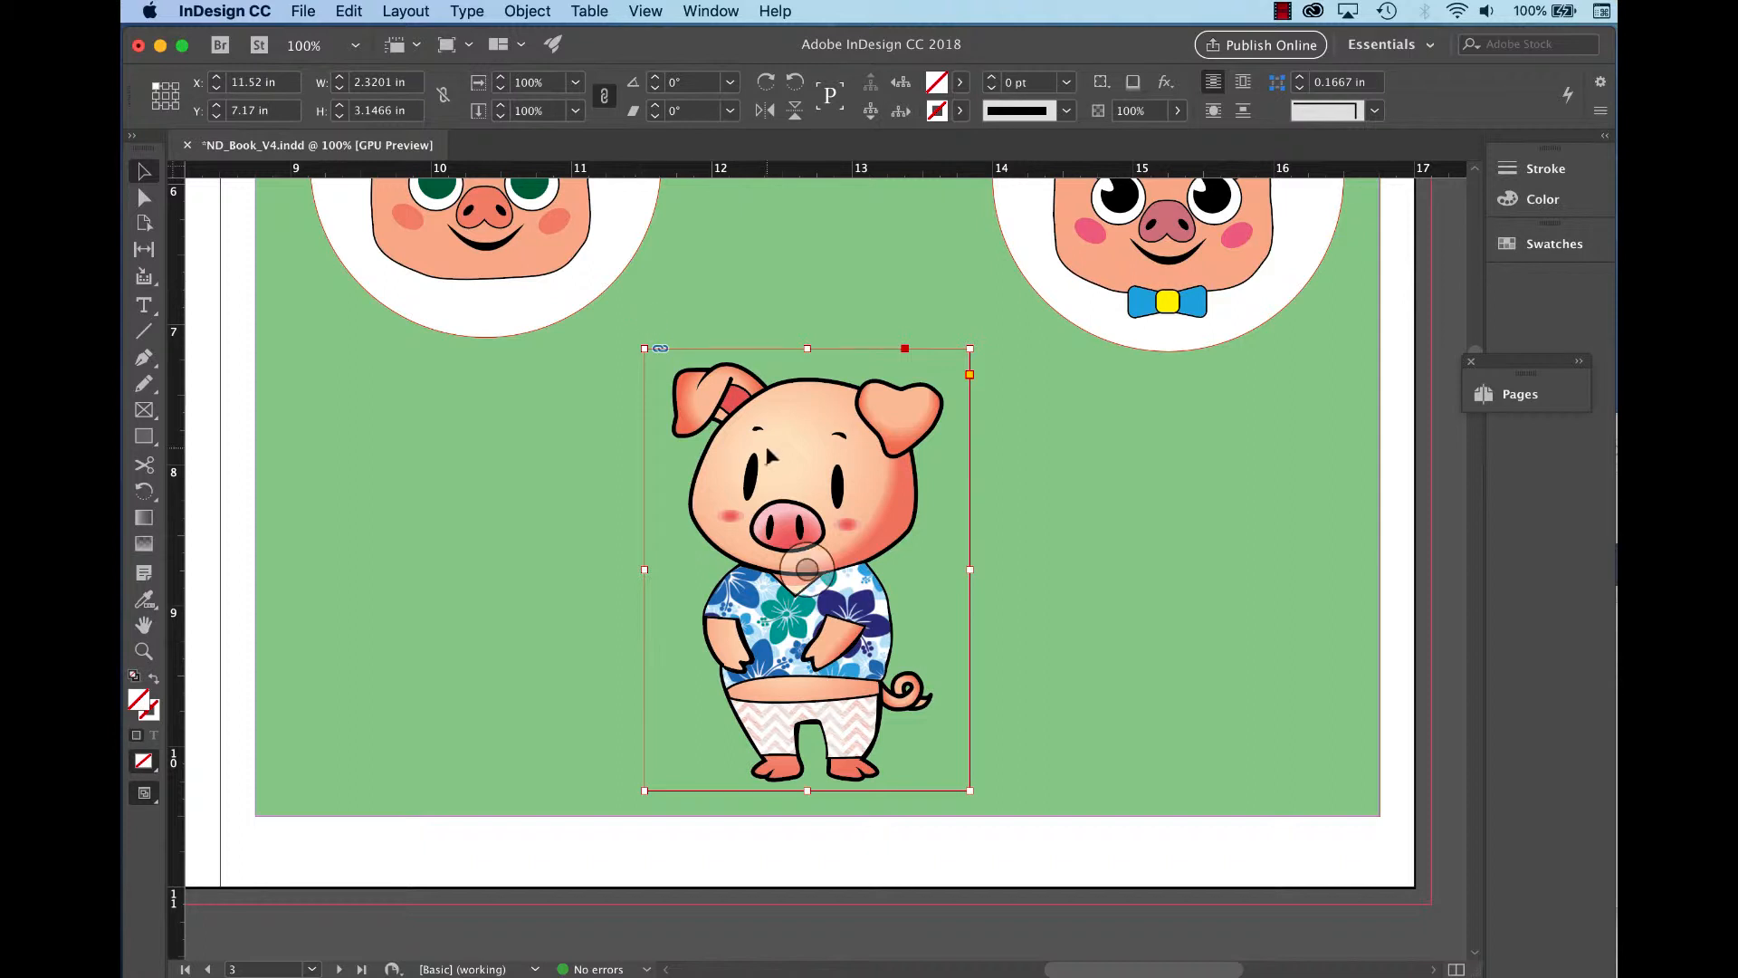
pyautogui.click(805, 565)
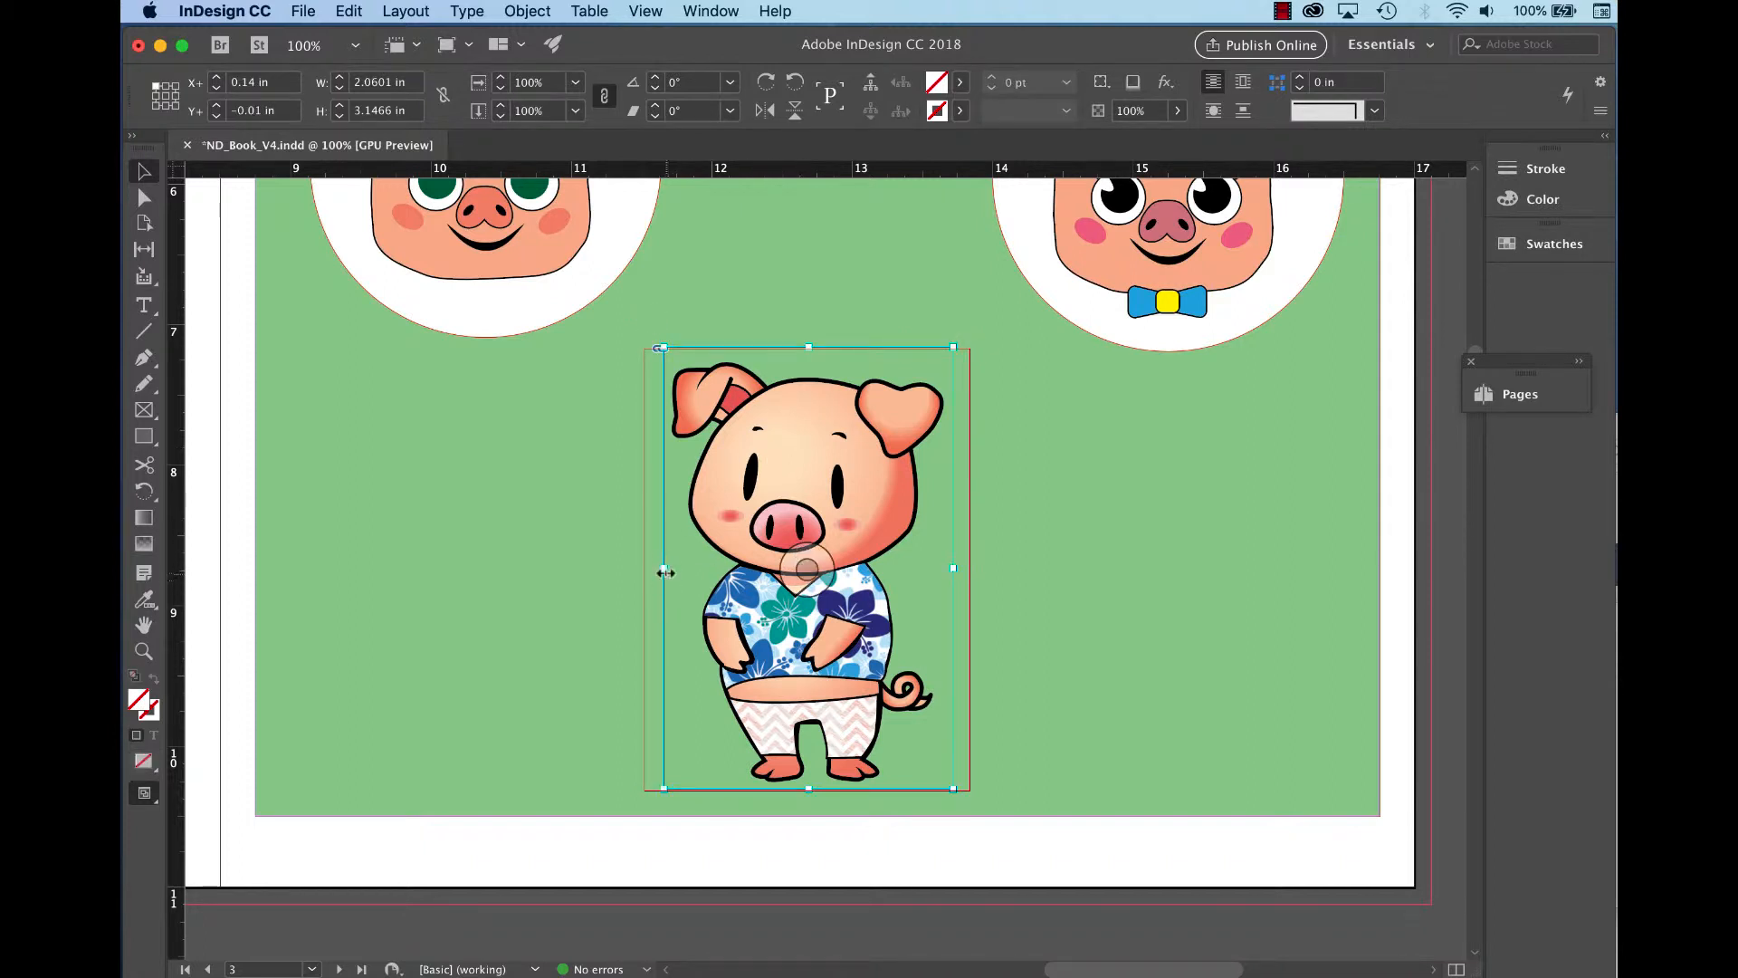
pyautogui.moveTo(663, 573); pyautogui.dragTo(477, 608)
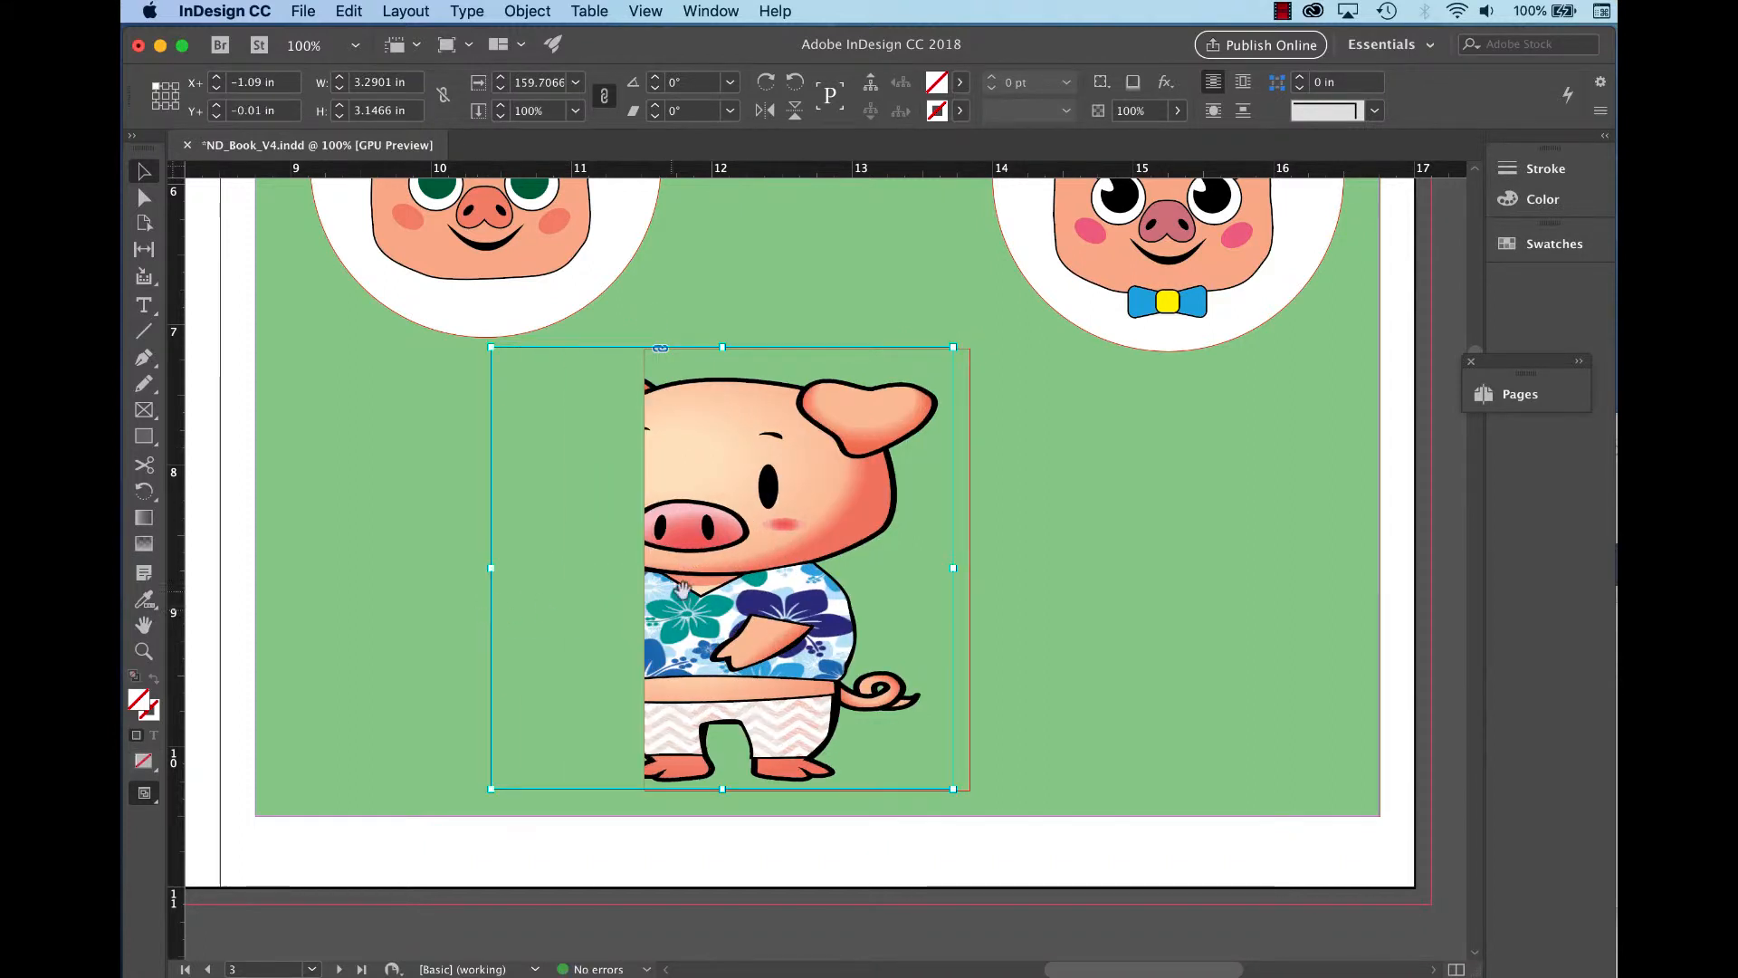
# Undo the artwork's last horizontal stretch, and fit the standing pig's content proportionally to its frame.
pyautogui.hotkey('ctrl', 'z')
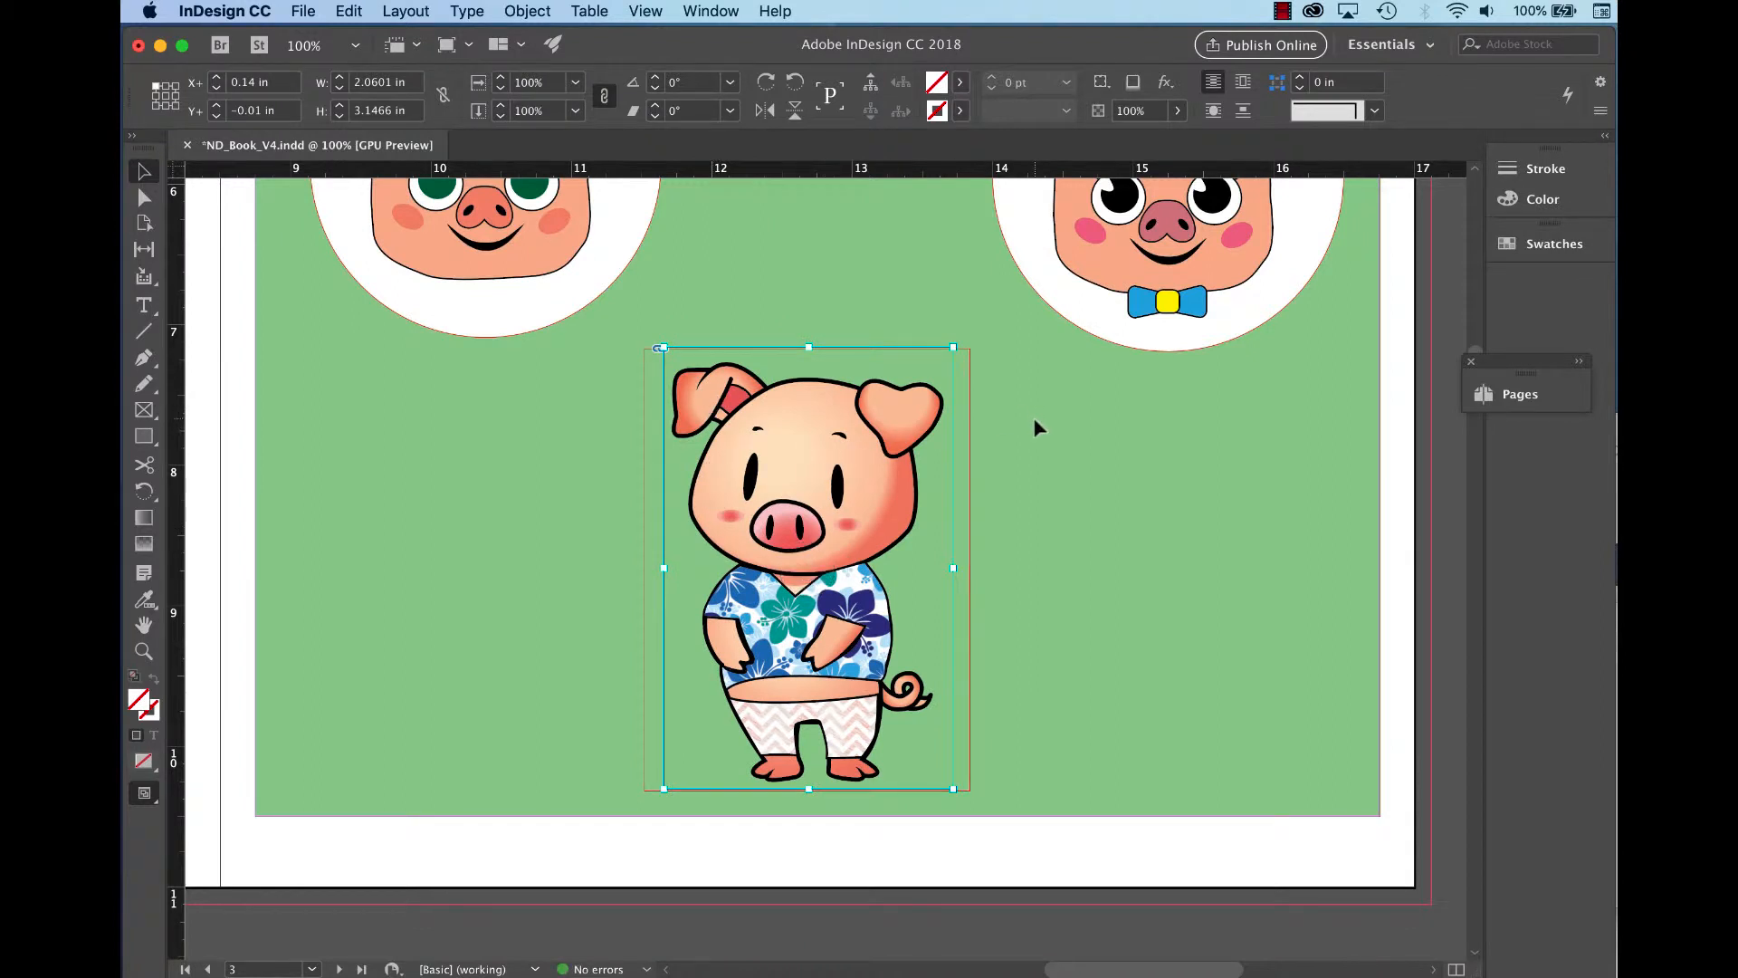
pyautogui.click(969, 457)
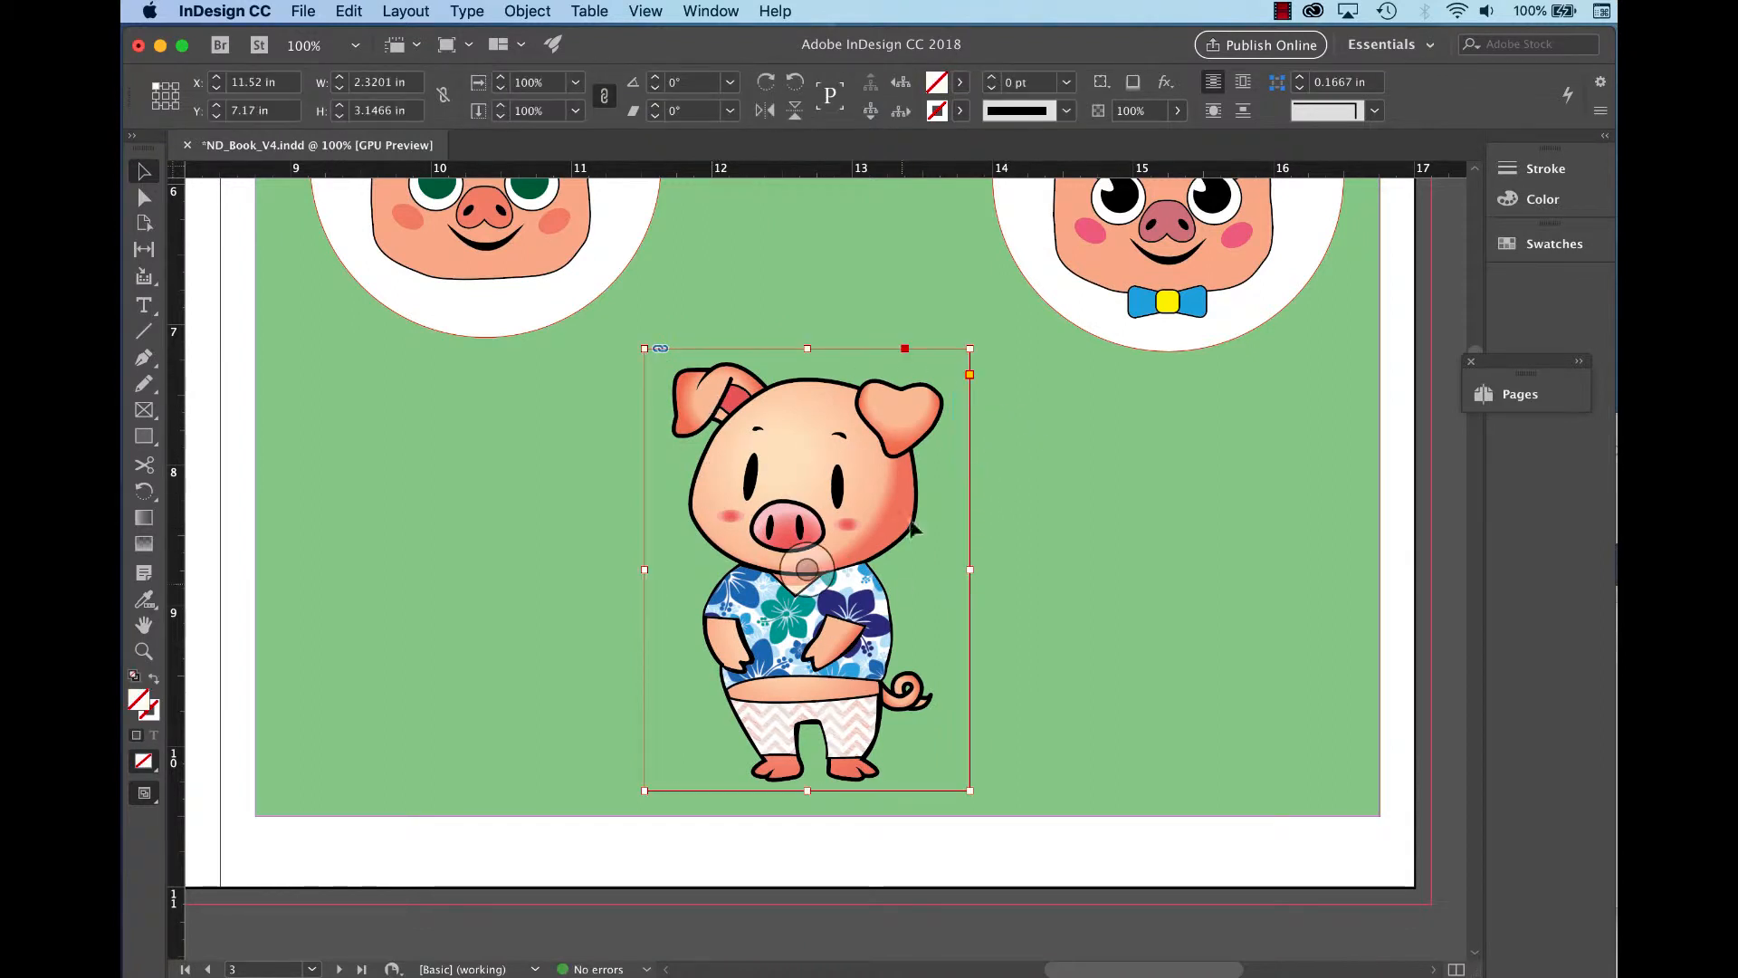
pyautogui.rightClick(810, 467)
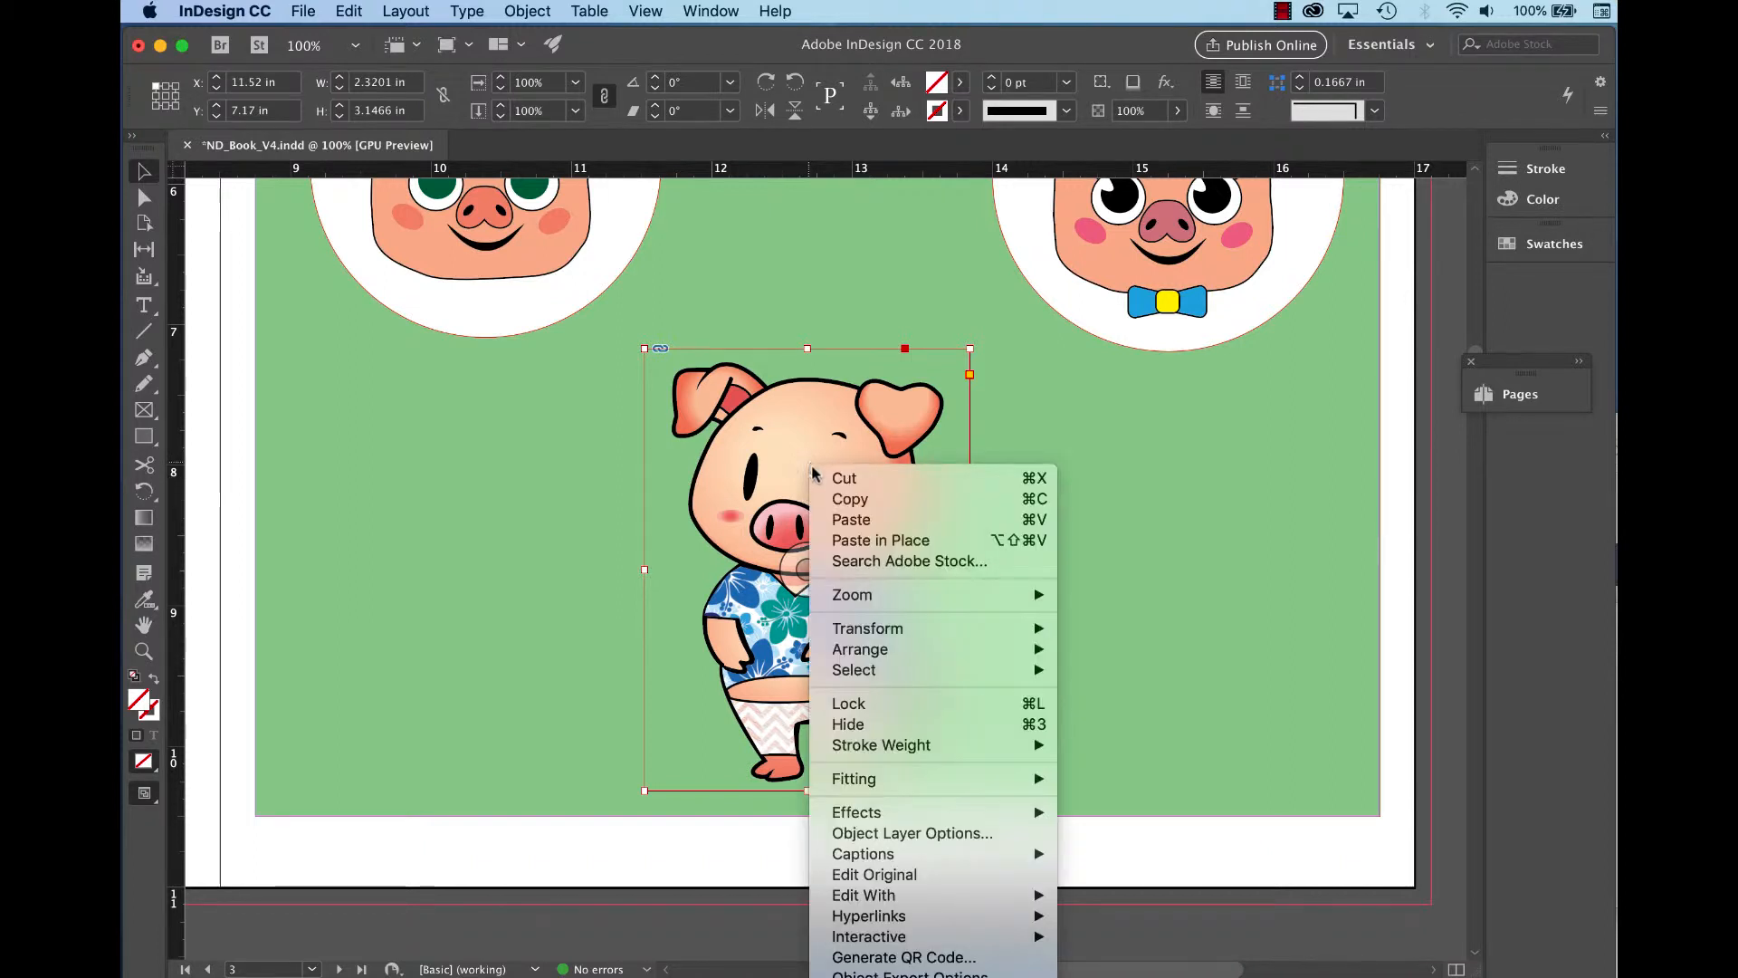
pyautogui.moveTo(947, 784)
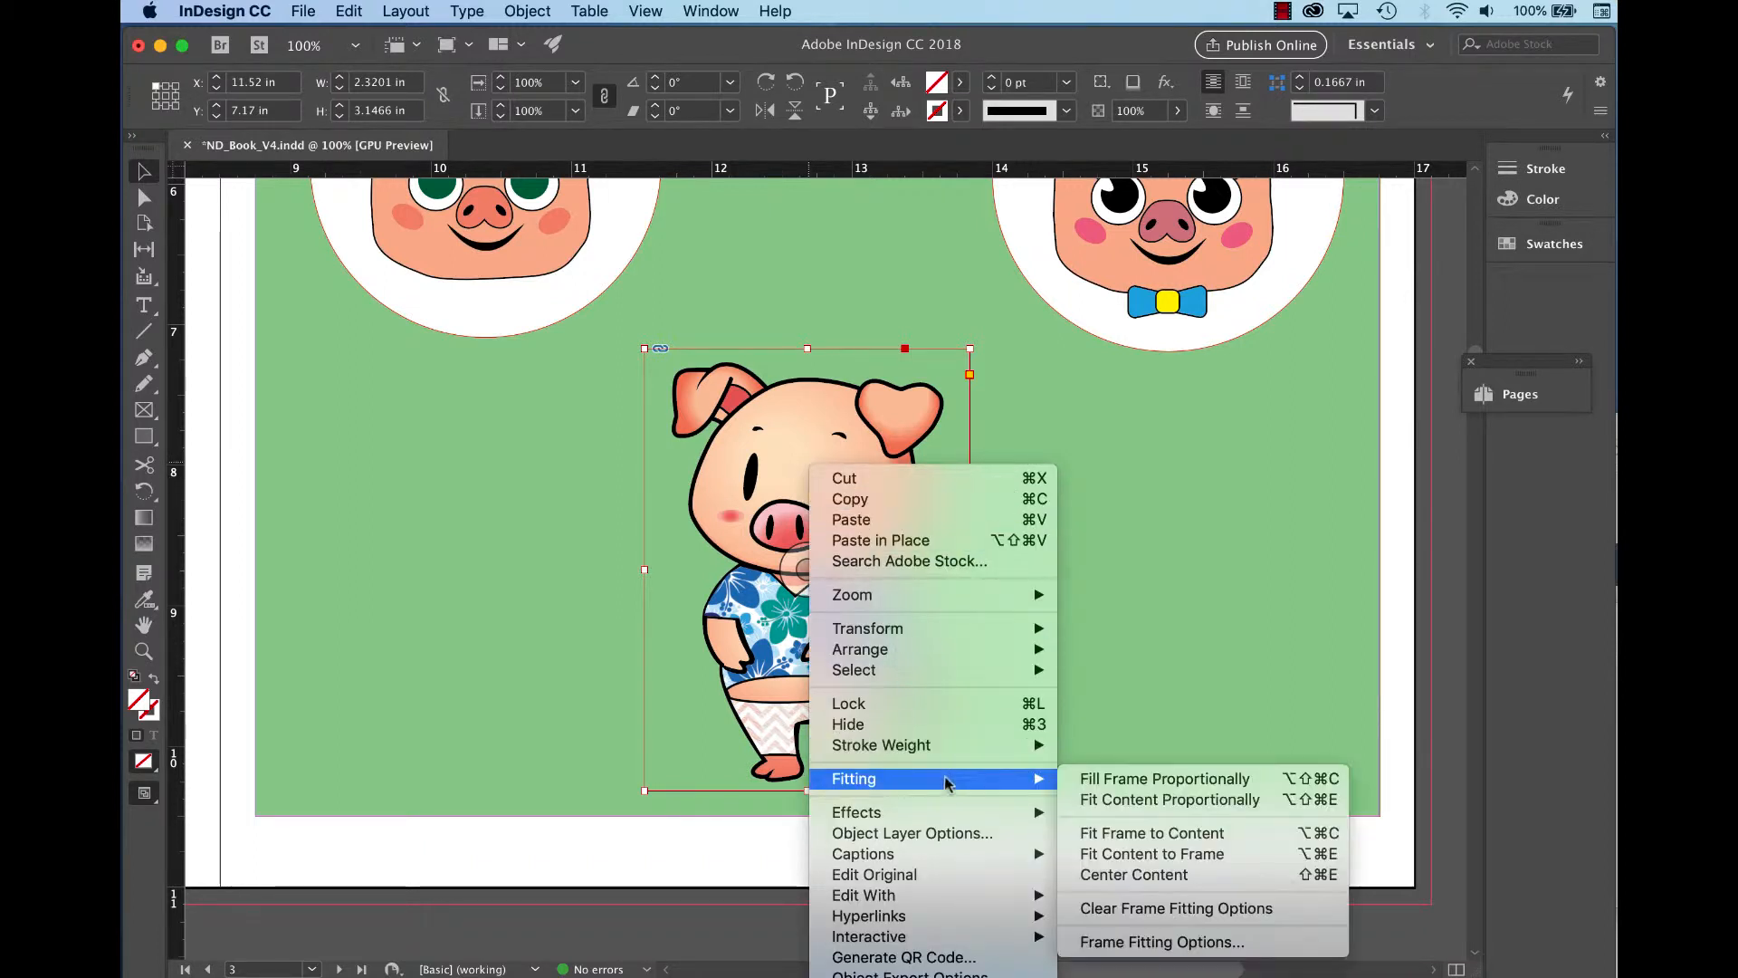
pyautogui.click(1191, 804)
# Move the standing pig's frame slightly lower on the page, to about X 11.72 in and Y 7.39 in.
pyautogui.press('super+minus')
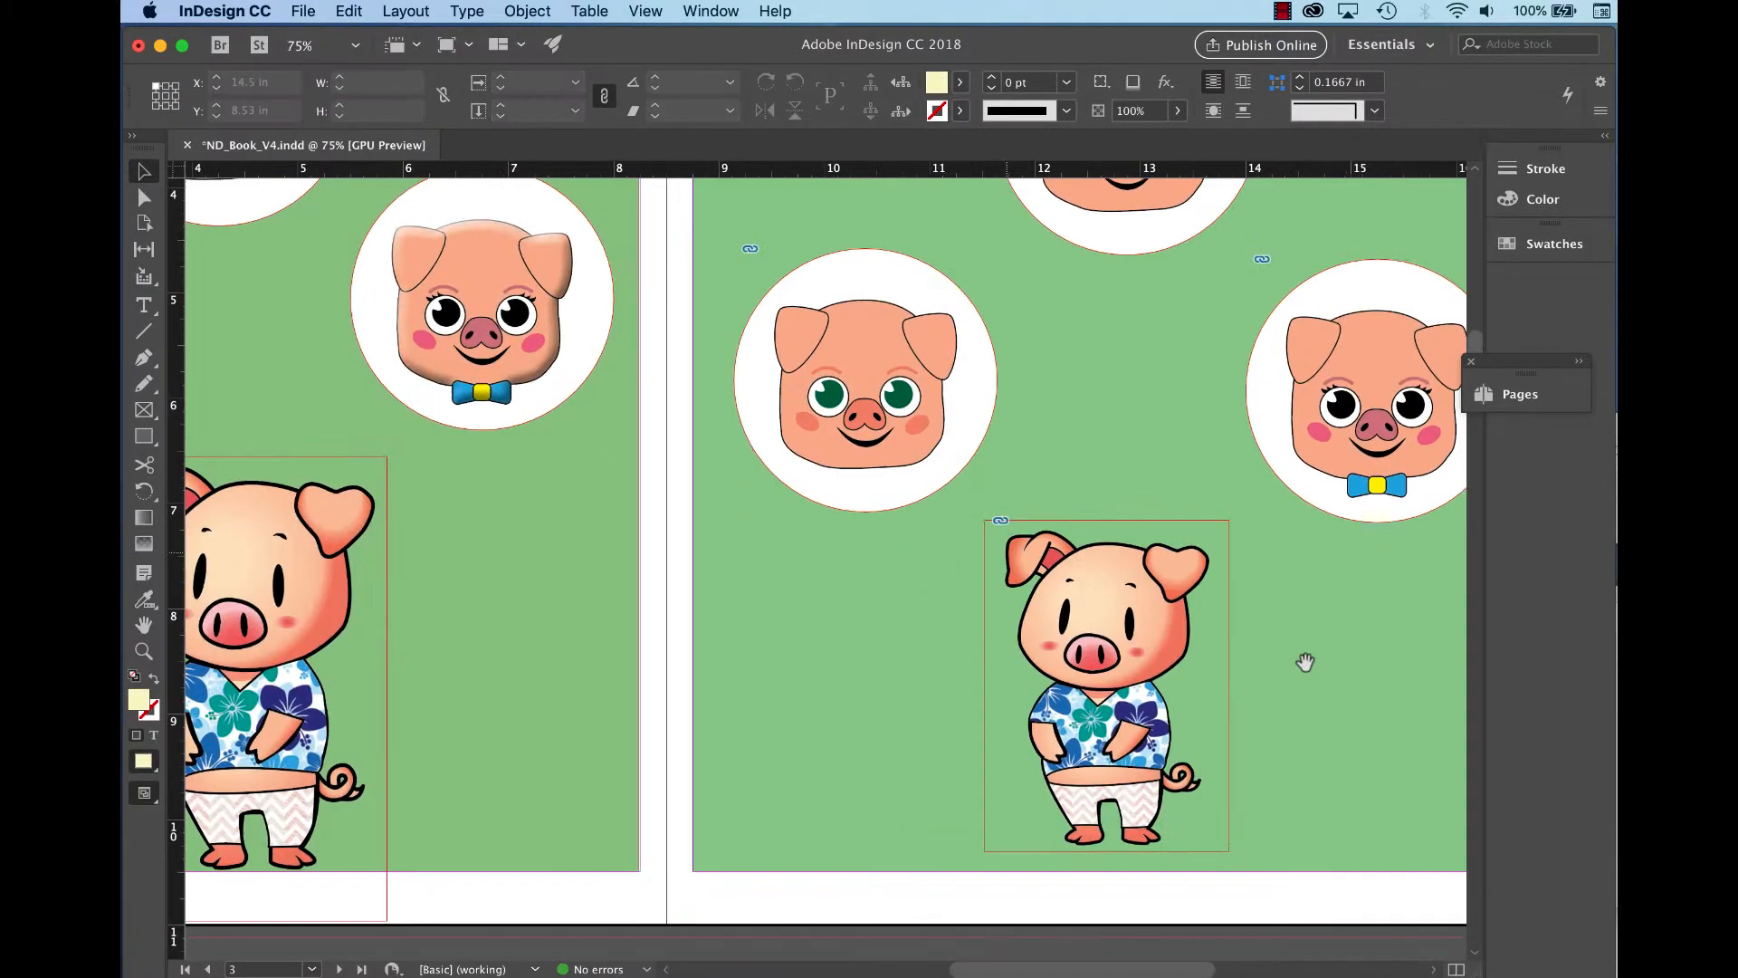
pyautogui.moveTo(1168, 624); pyautogui.dragTo(1160, 661)
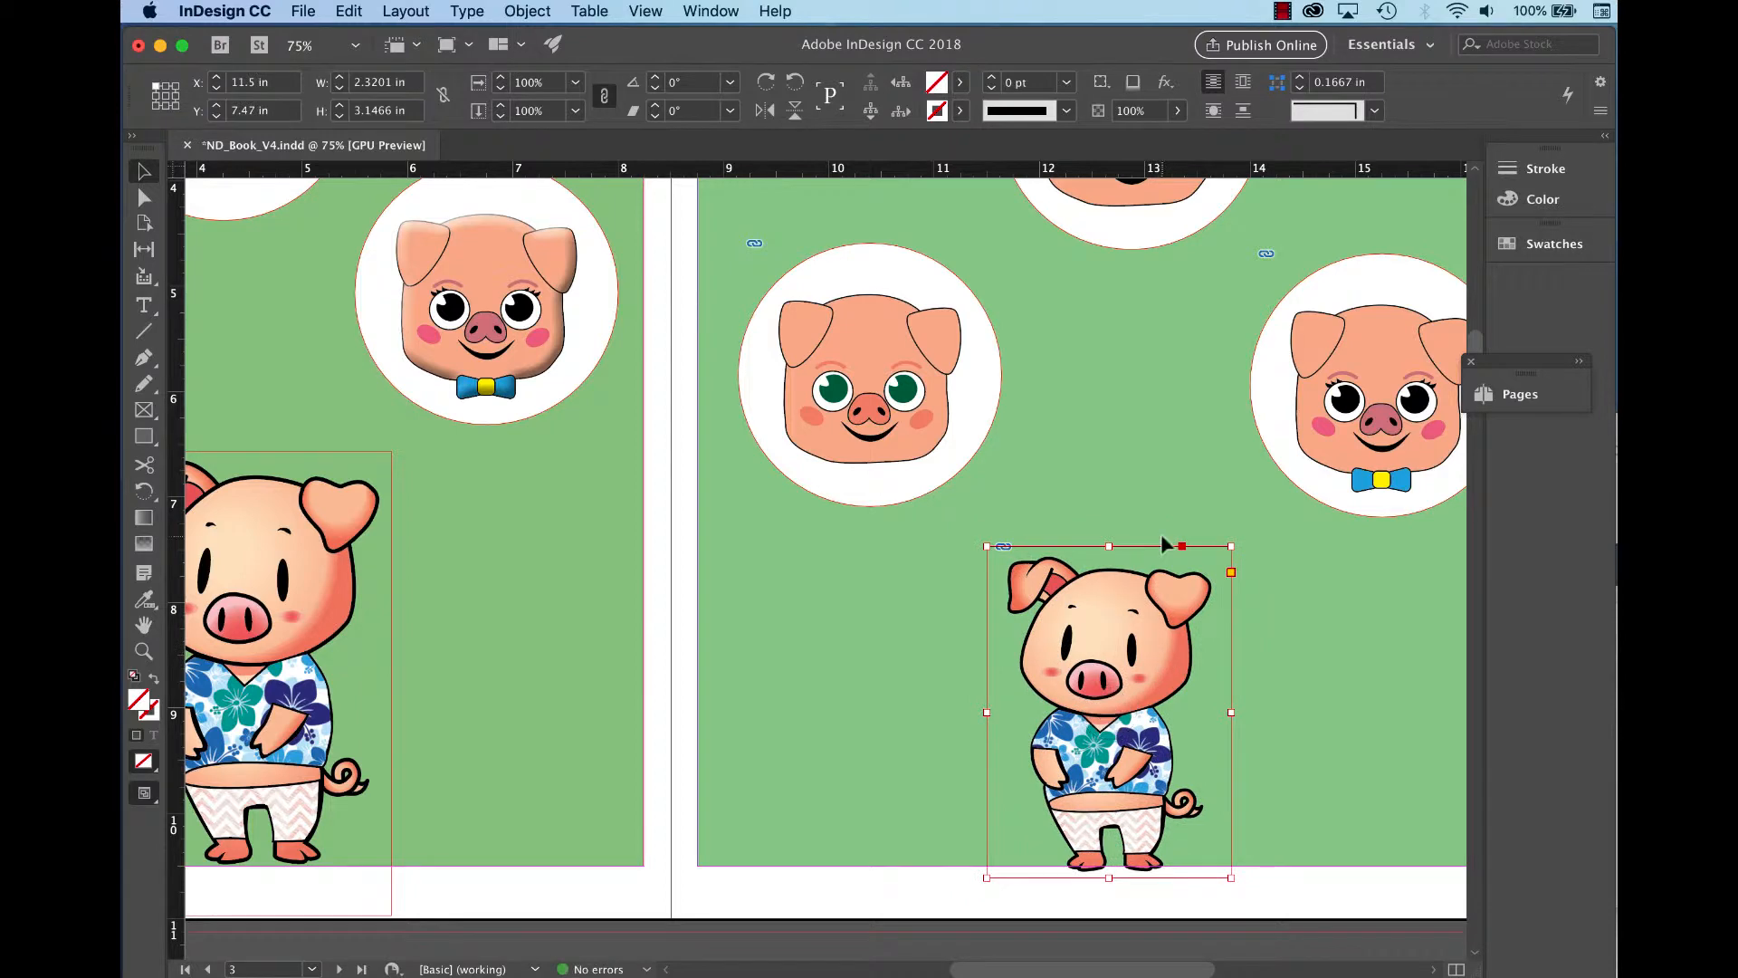
pyautogui.press('Up')
pyautogui.press('Up')
pyautogui.press('Up')
pyautogui.press('Up')
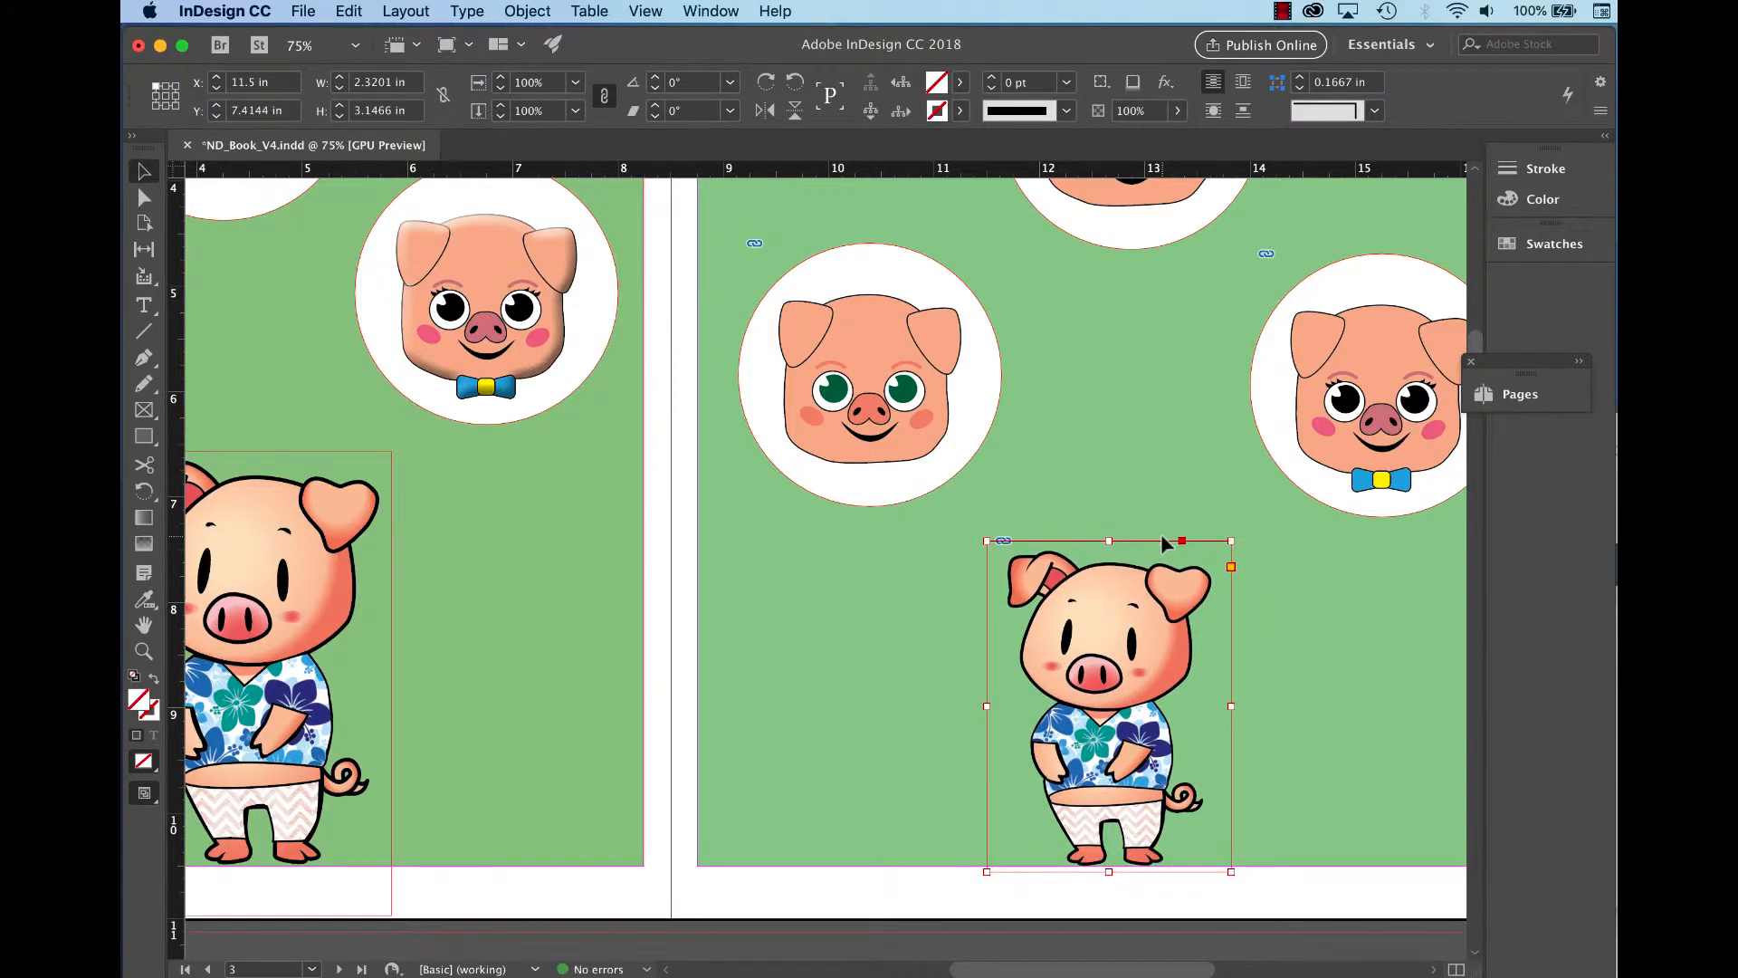
pyautogui.moveTo(1132, 599); pyautogui.dragTo(1156, 597)
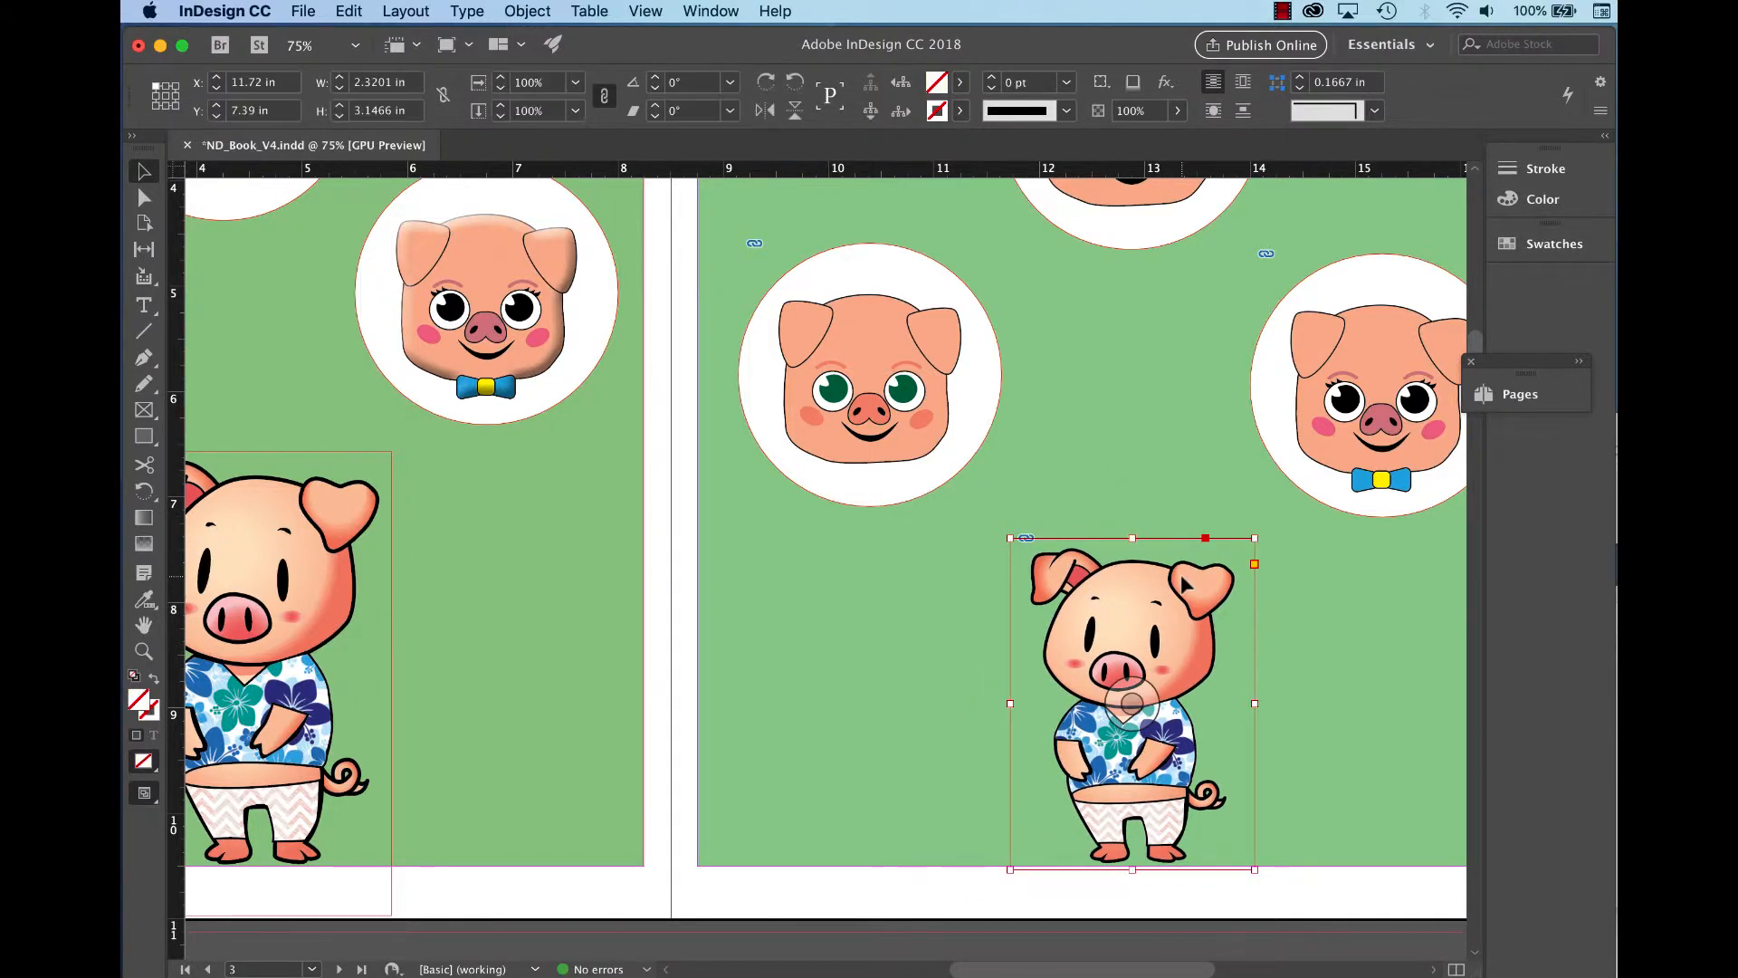
pyautogui.press('super+minus')
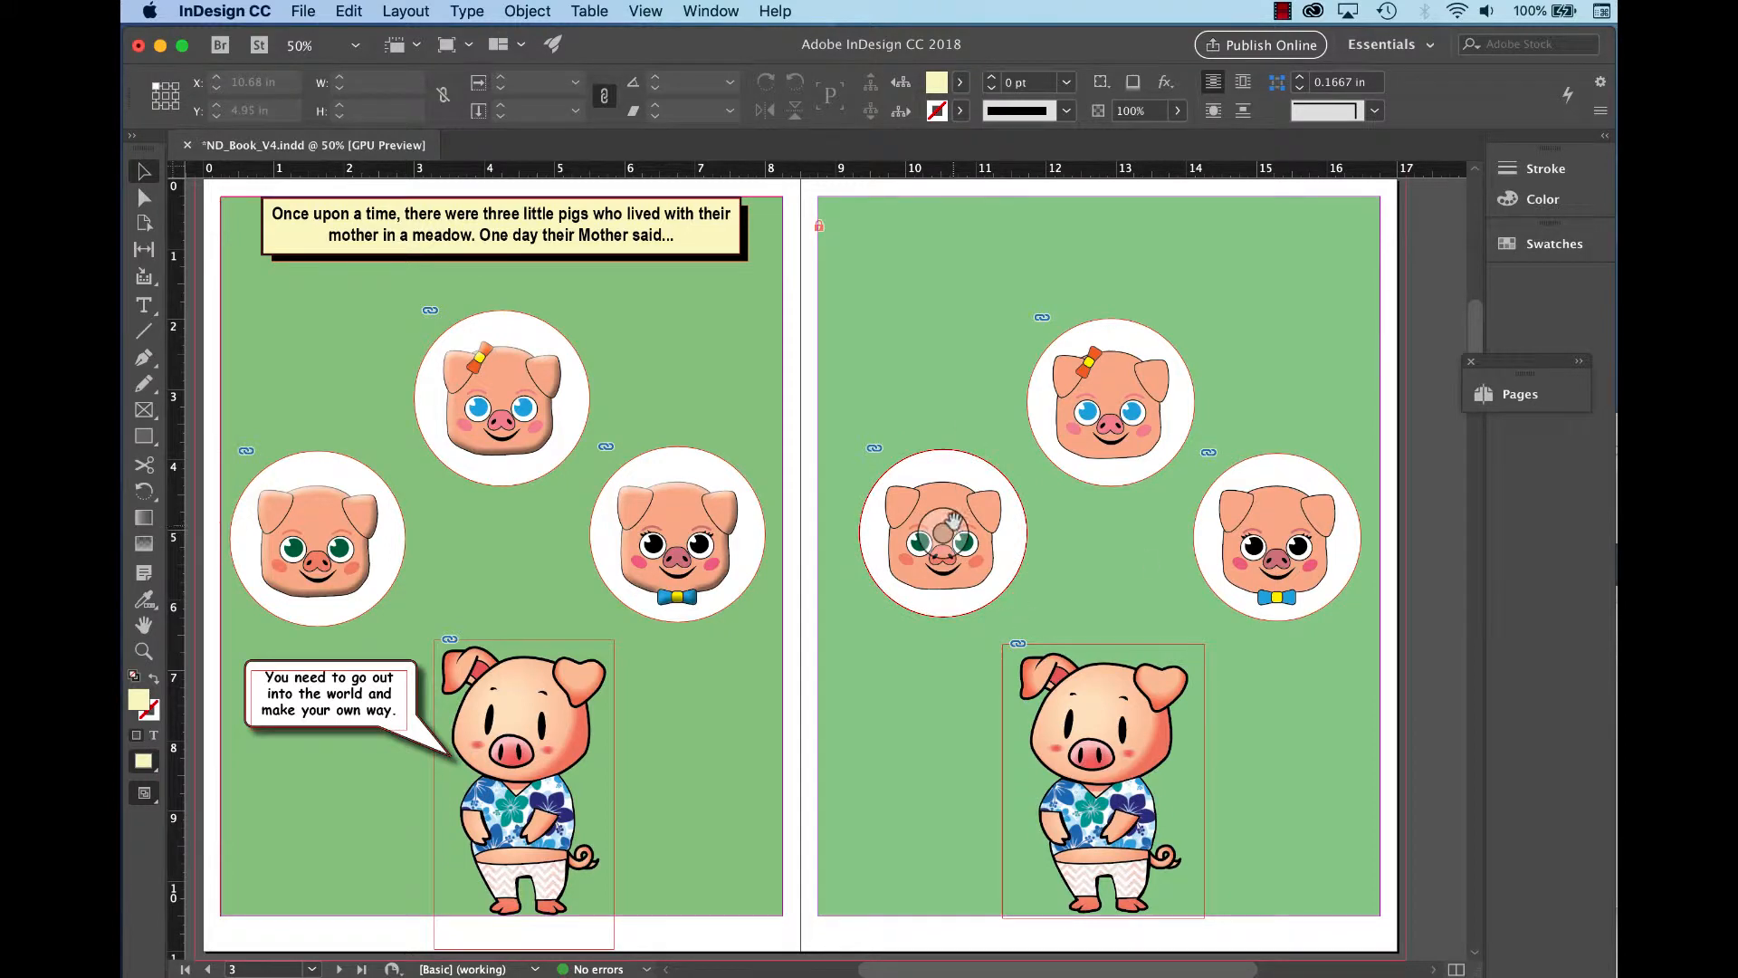
pyautogui.click(933, 468)
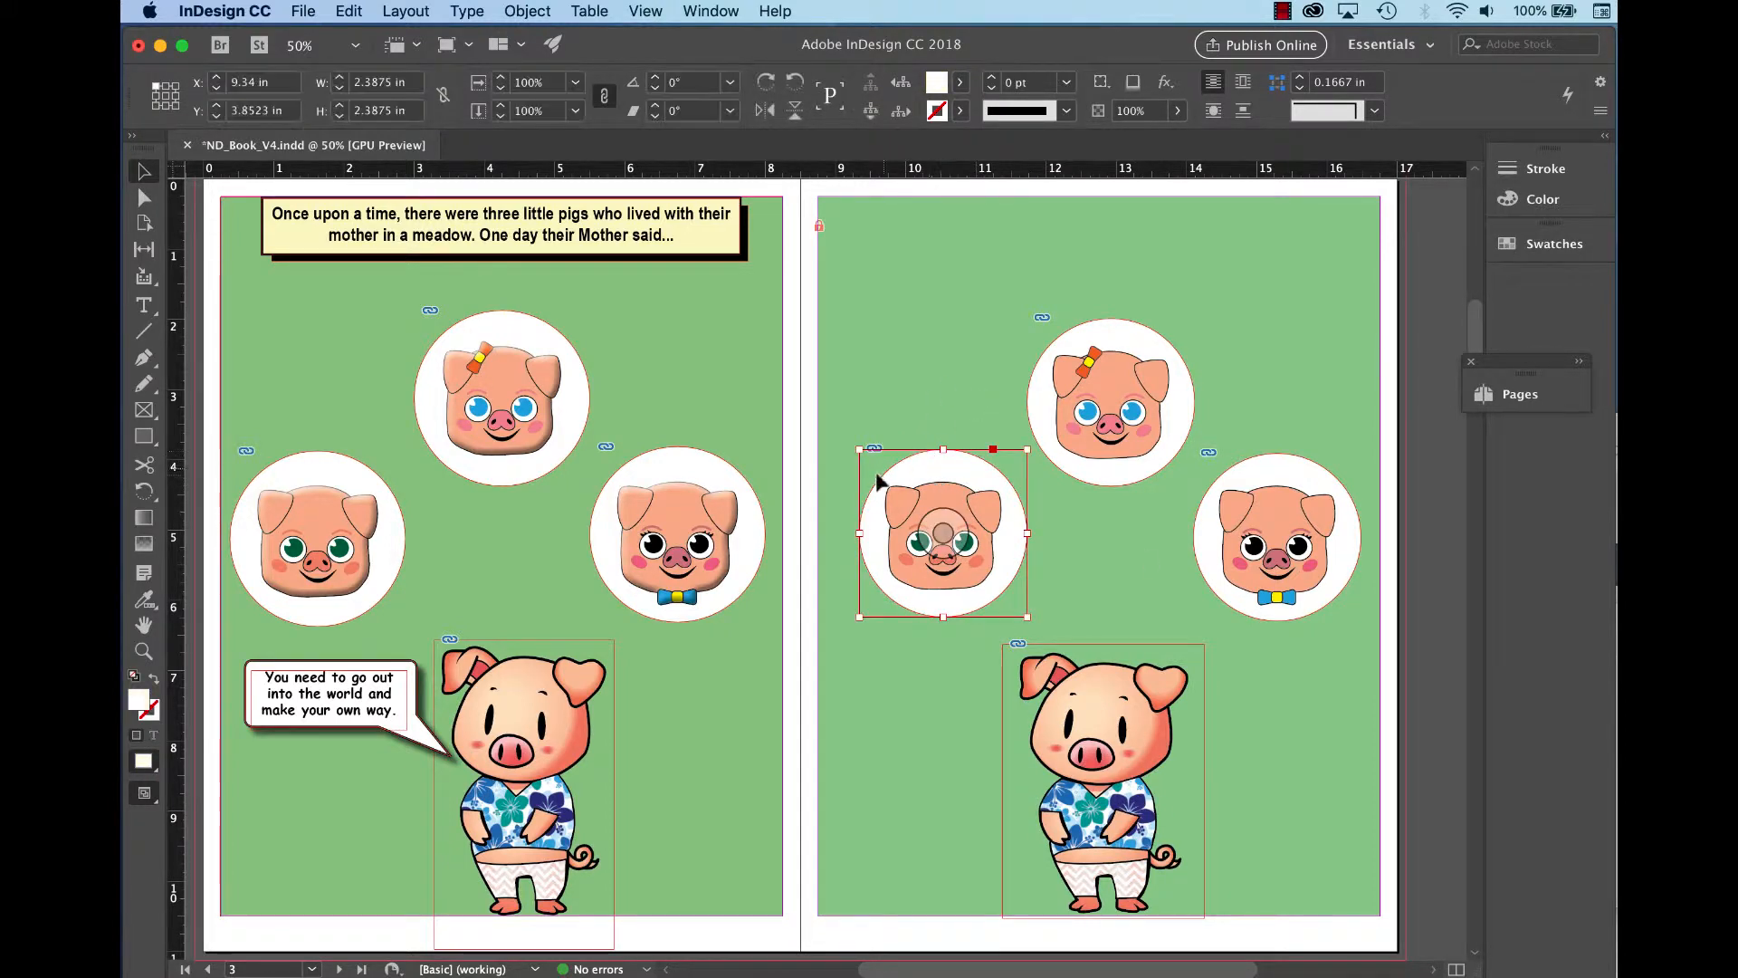
pyautogui.click(145, 410)
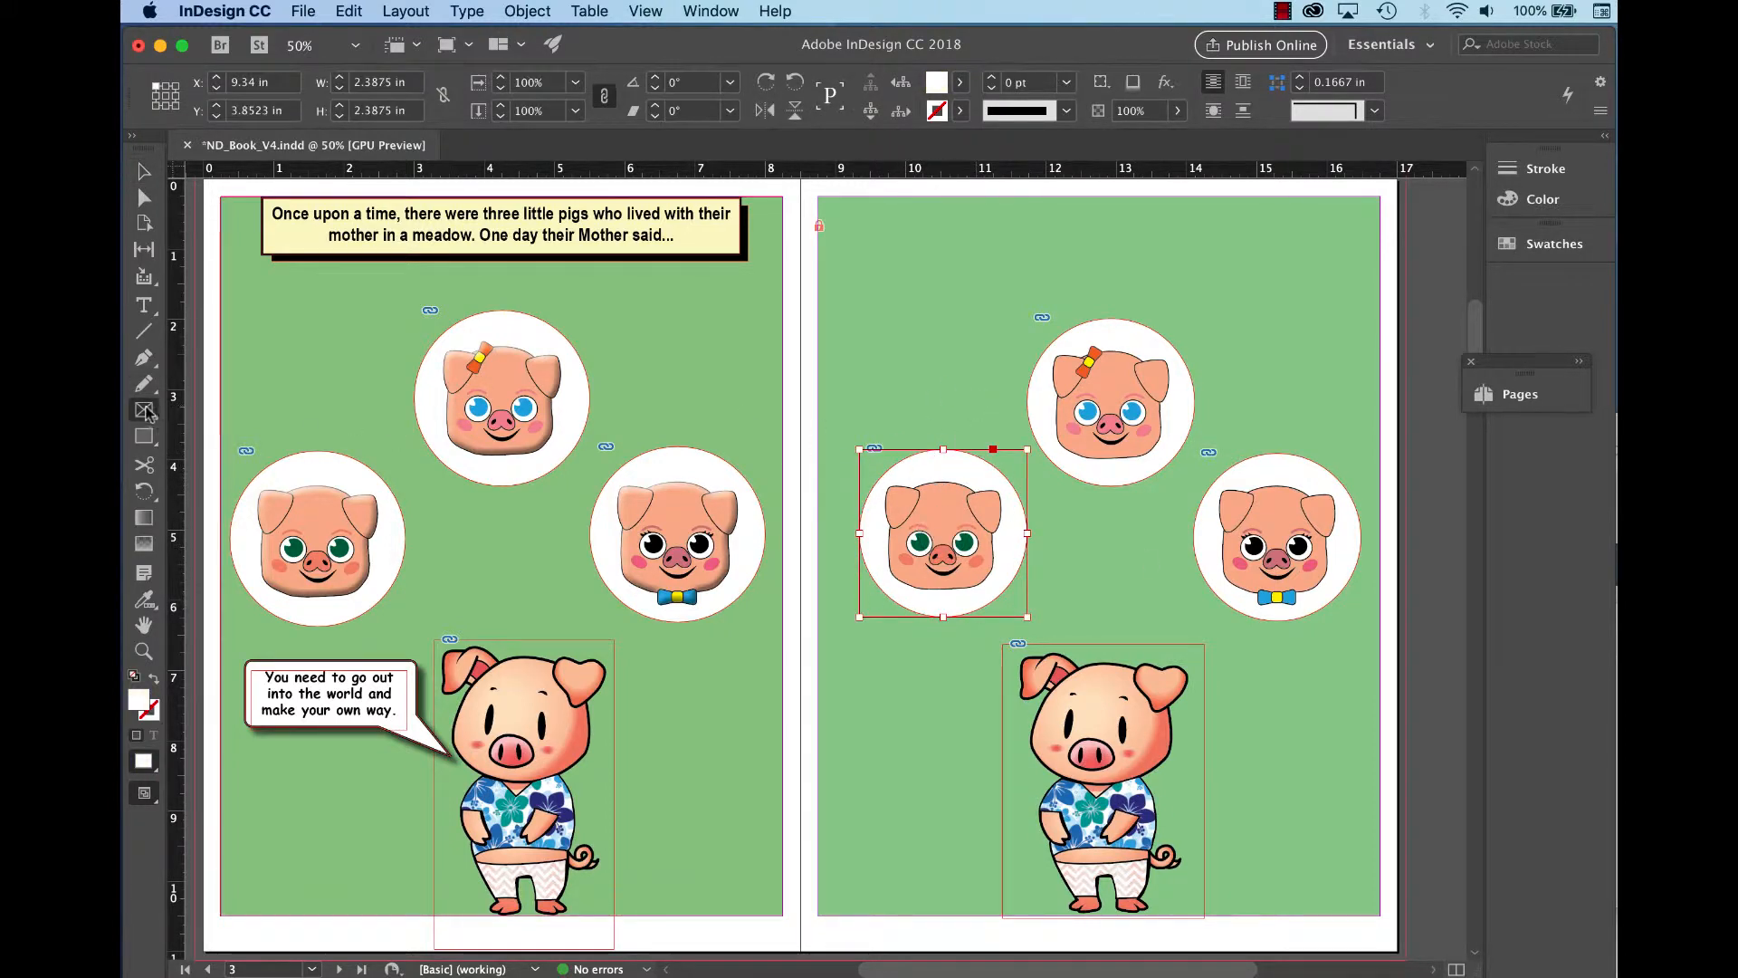
pyautogui.click(146, 412)
pyautogui.click(145, 412)
pyautogui.press('v')
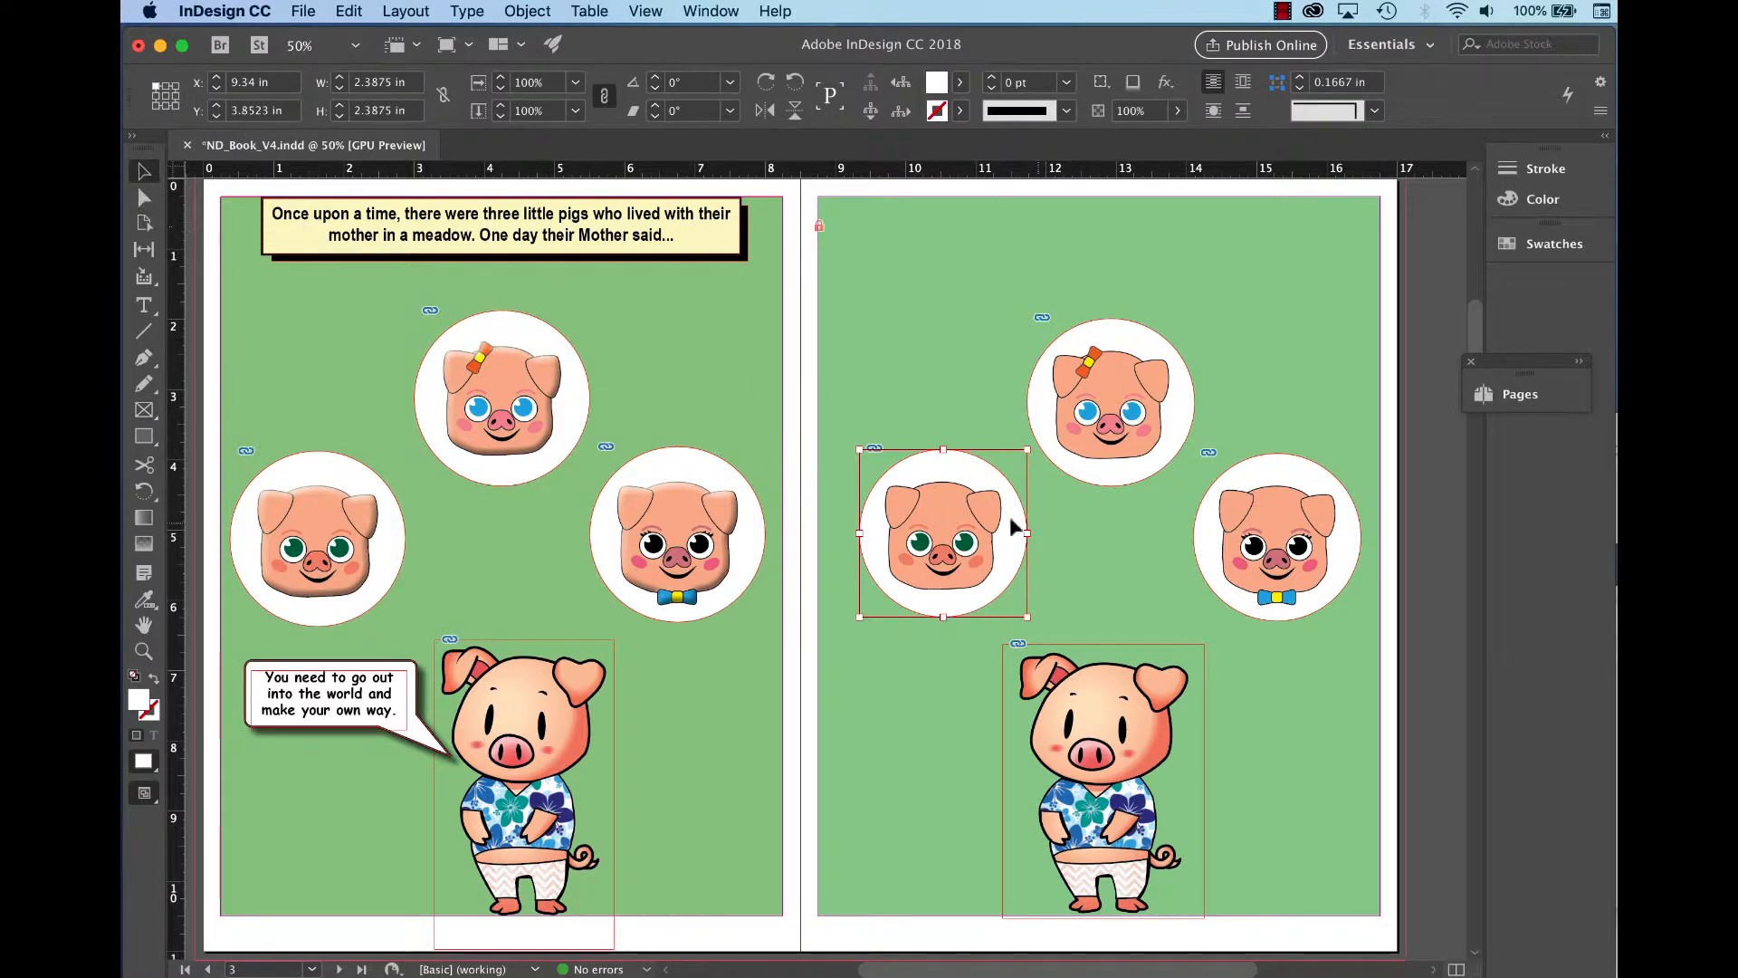
pyautogui.click(144, 438)
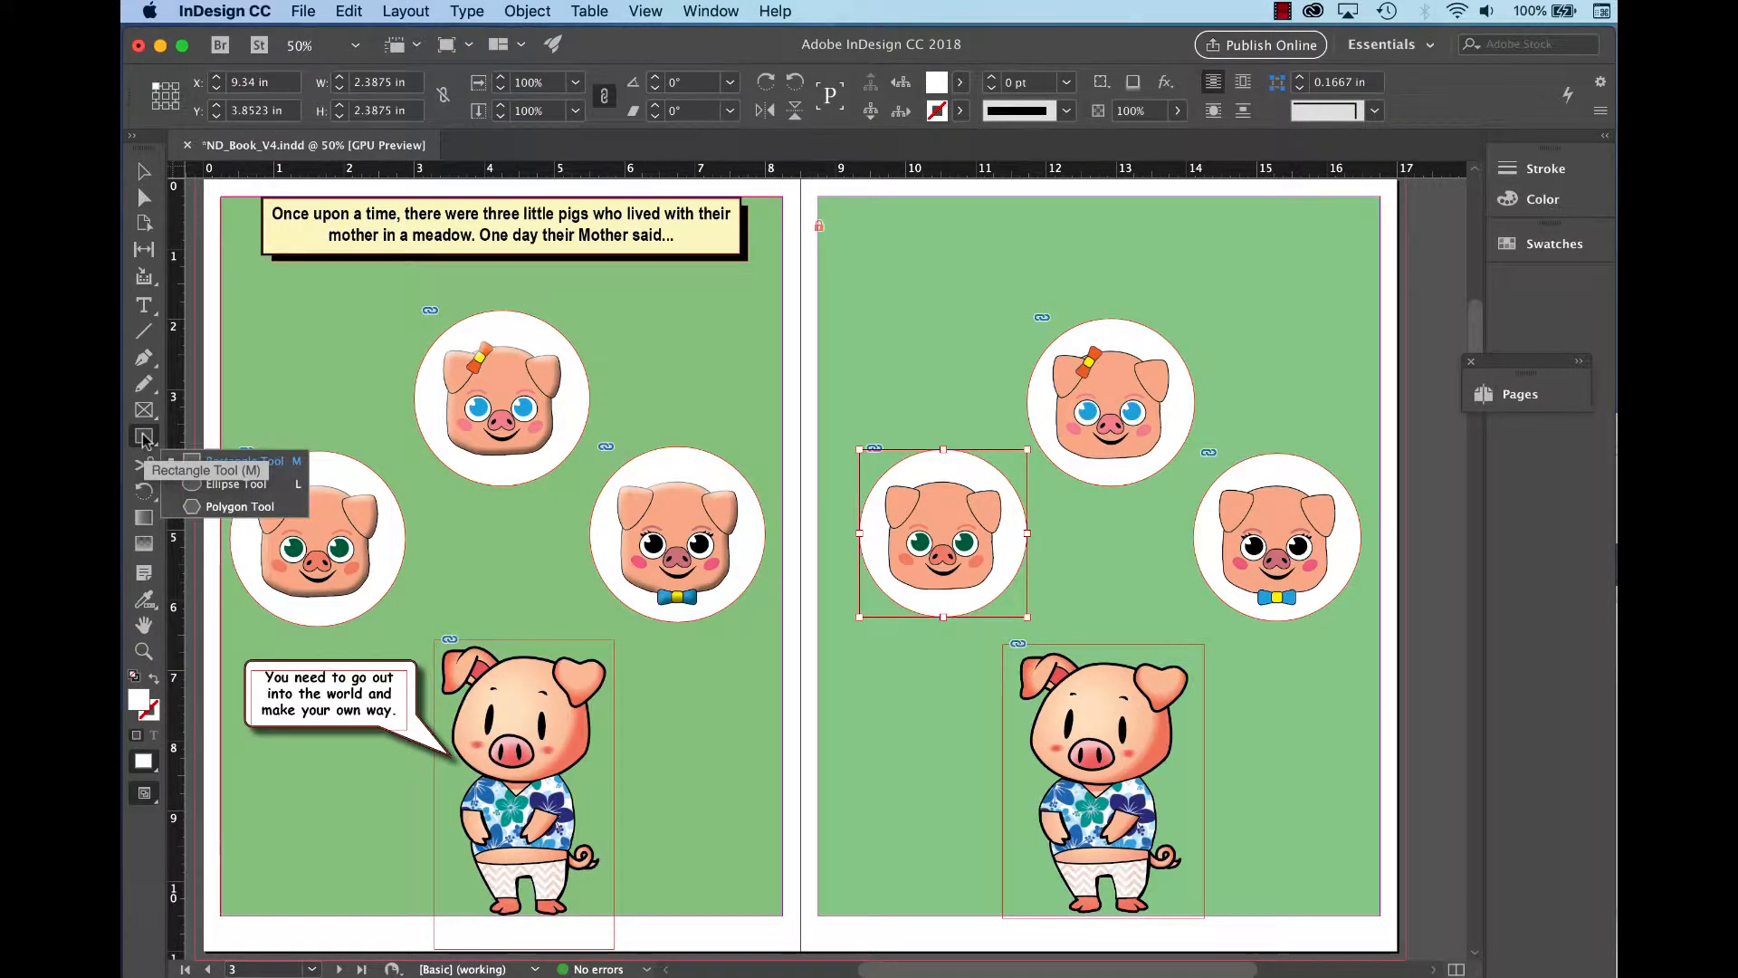
pyautogui.click(145, 442)
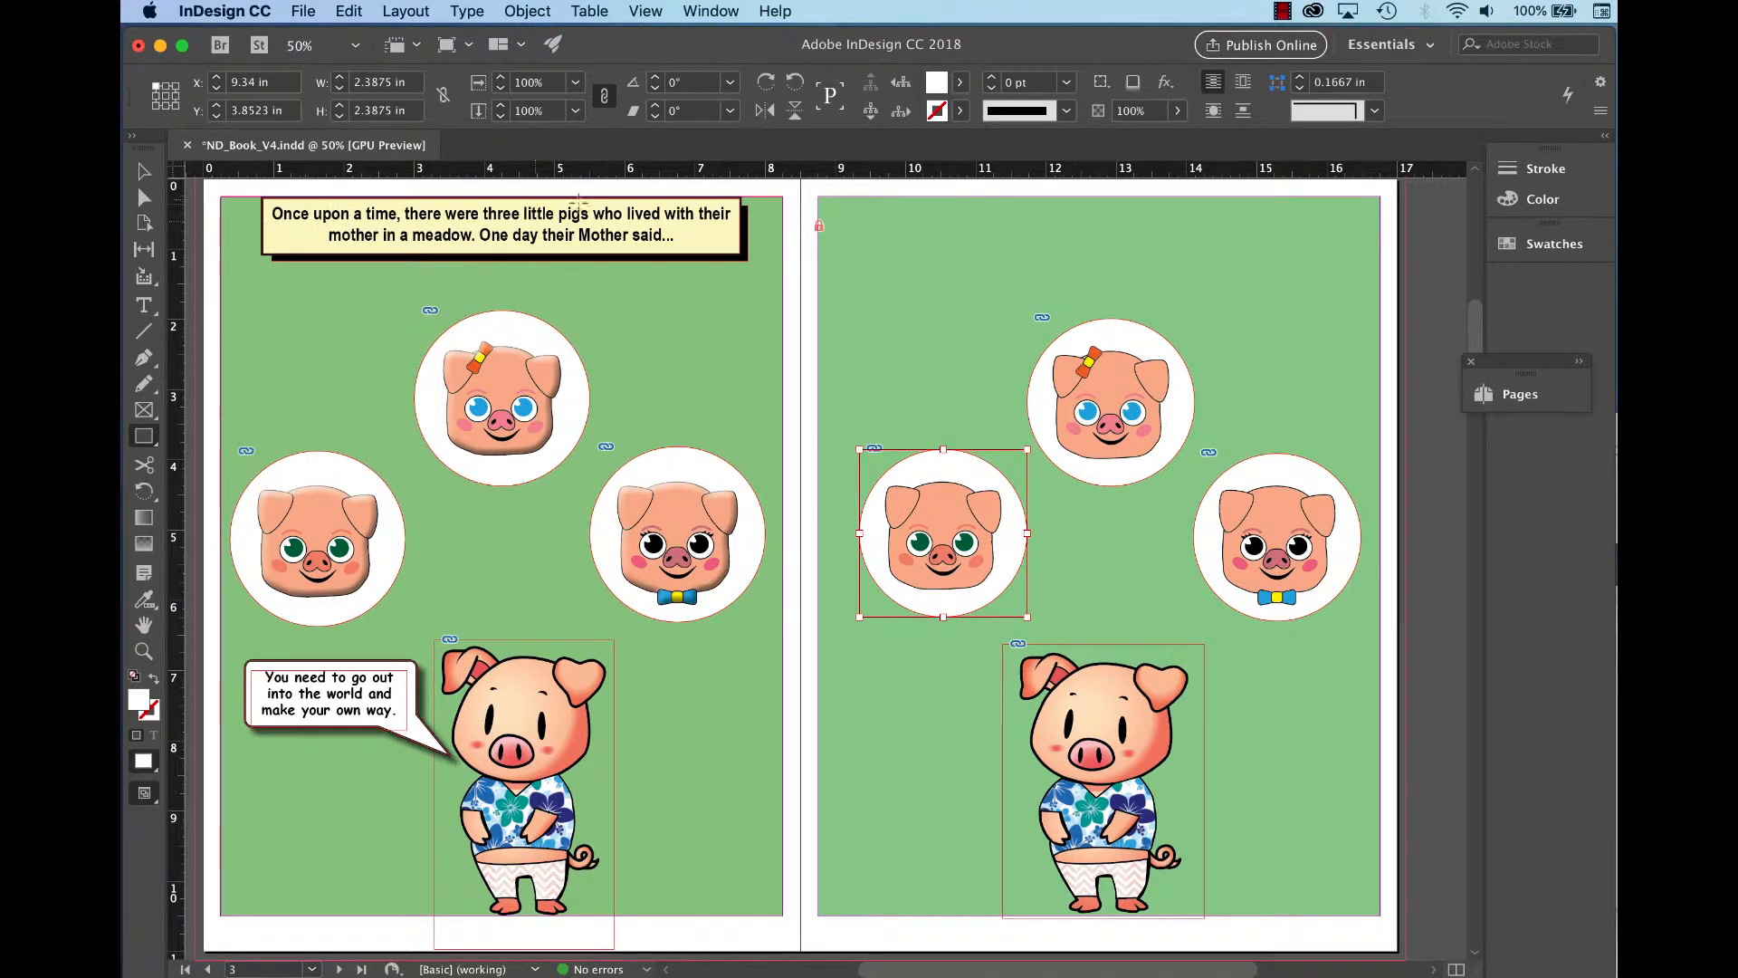
# Draw a text frame about 7.16 × 1.22 in across the new page's upper edge and paste in the "Once upon a time" narration copied from TextEdit.
pyautogui.click(145, 309)
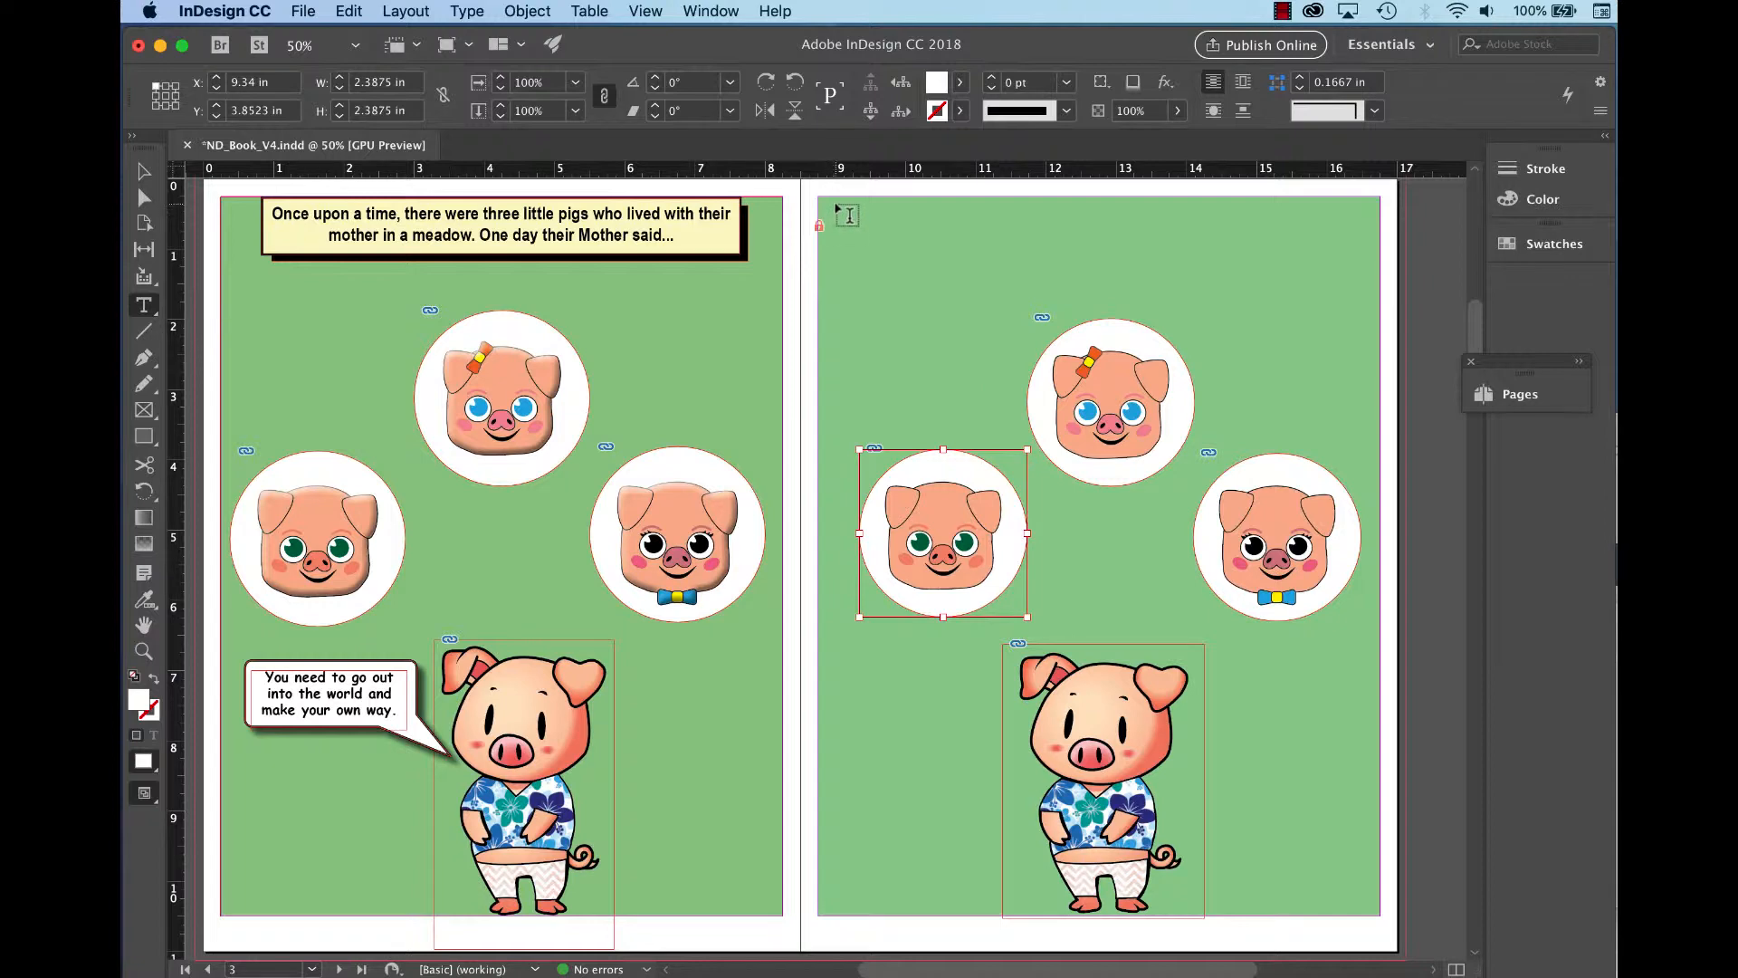
pyautogui.moveTo(834, 201); pyautogui.dragTo(1336, 288)
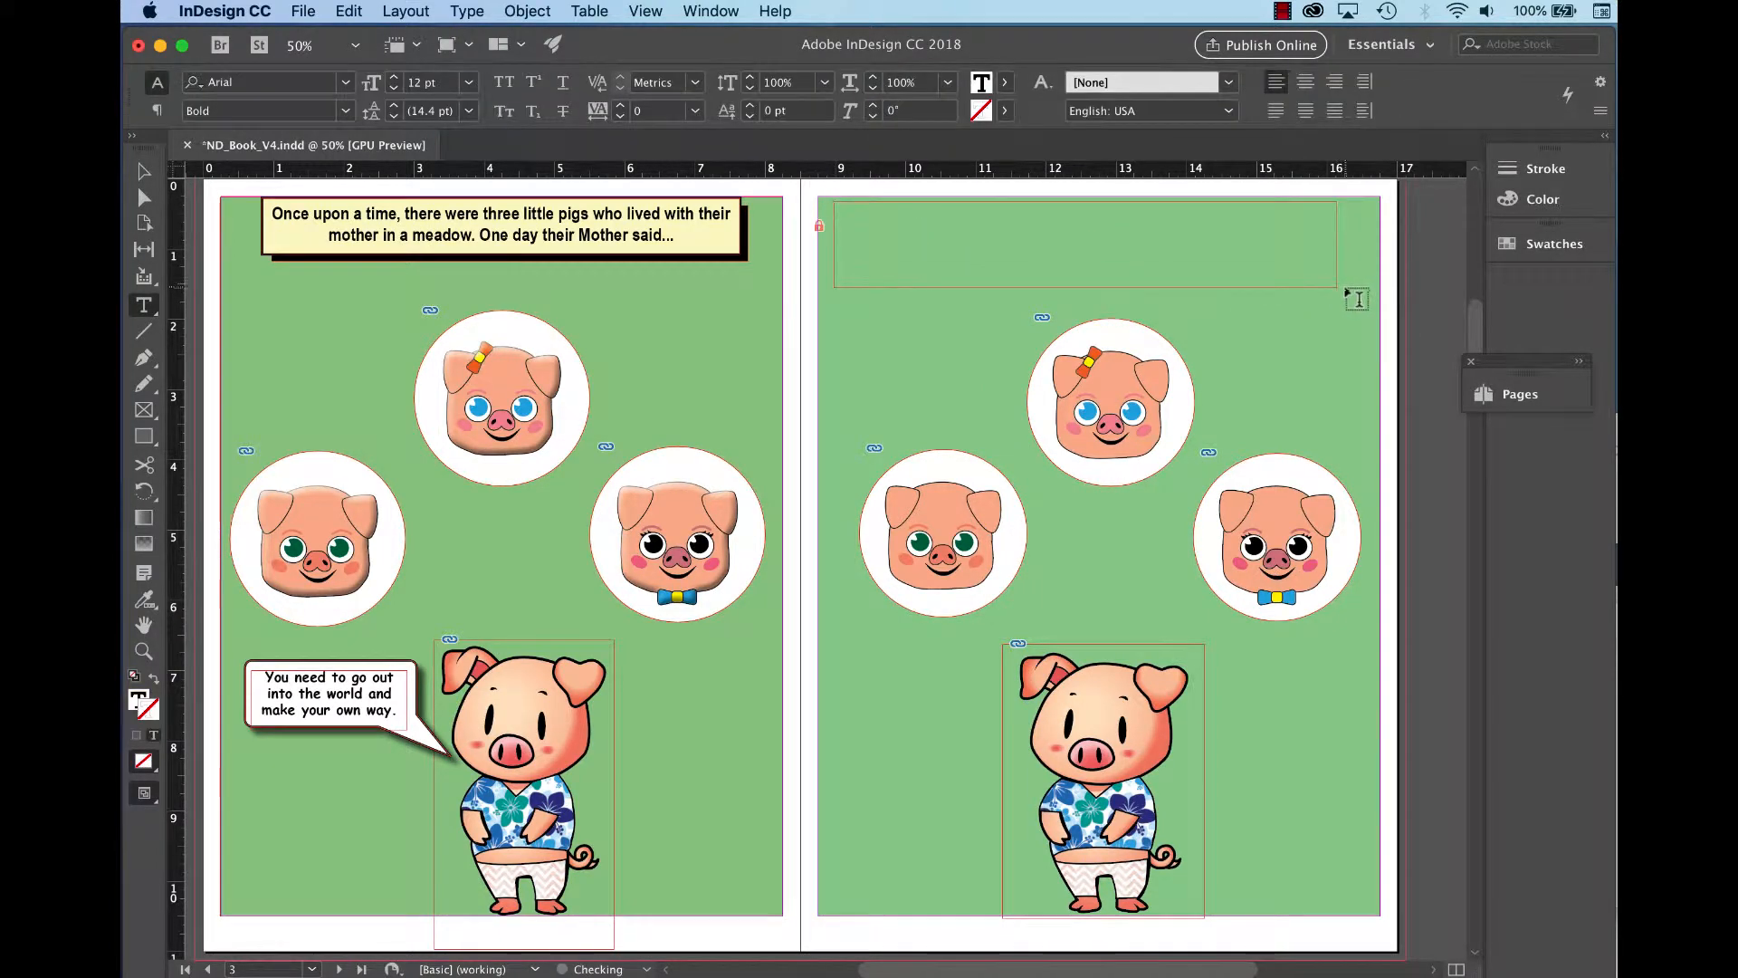
pyautogui.click(1617, 822)
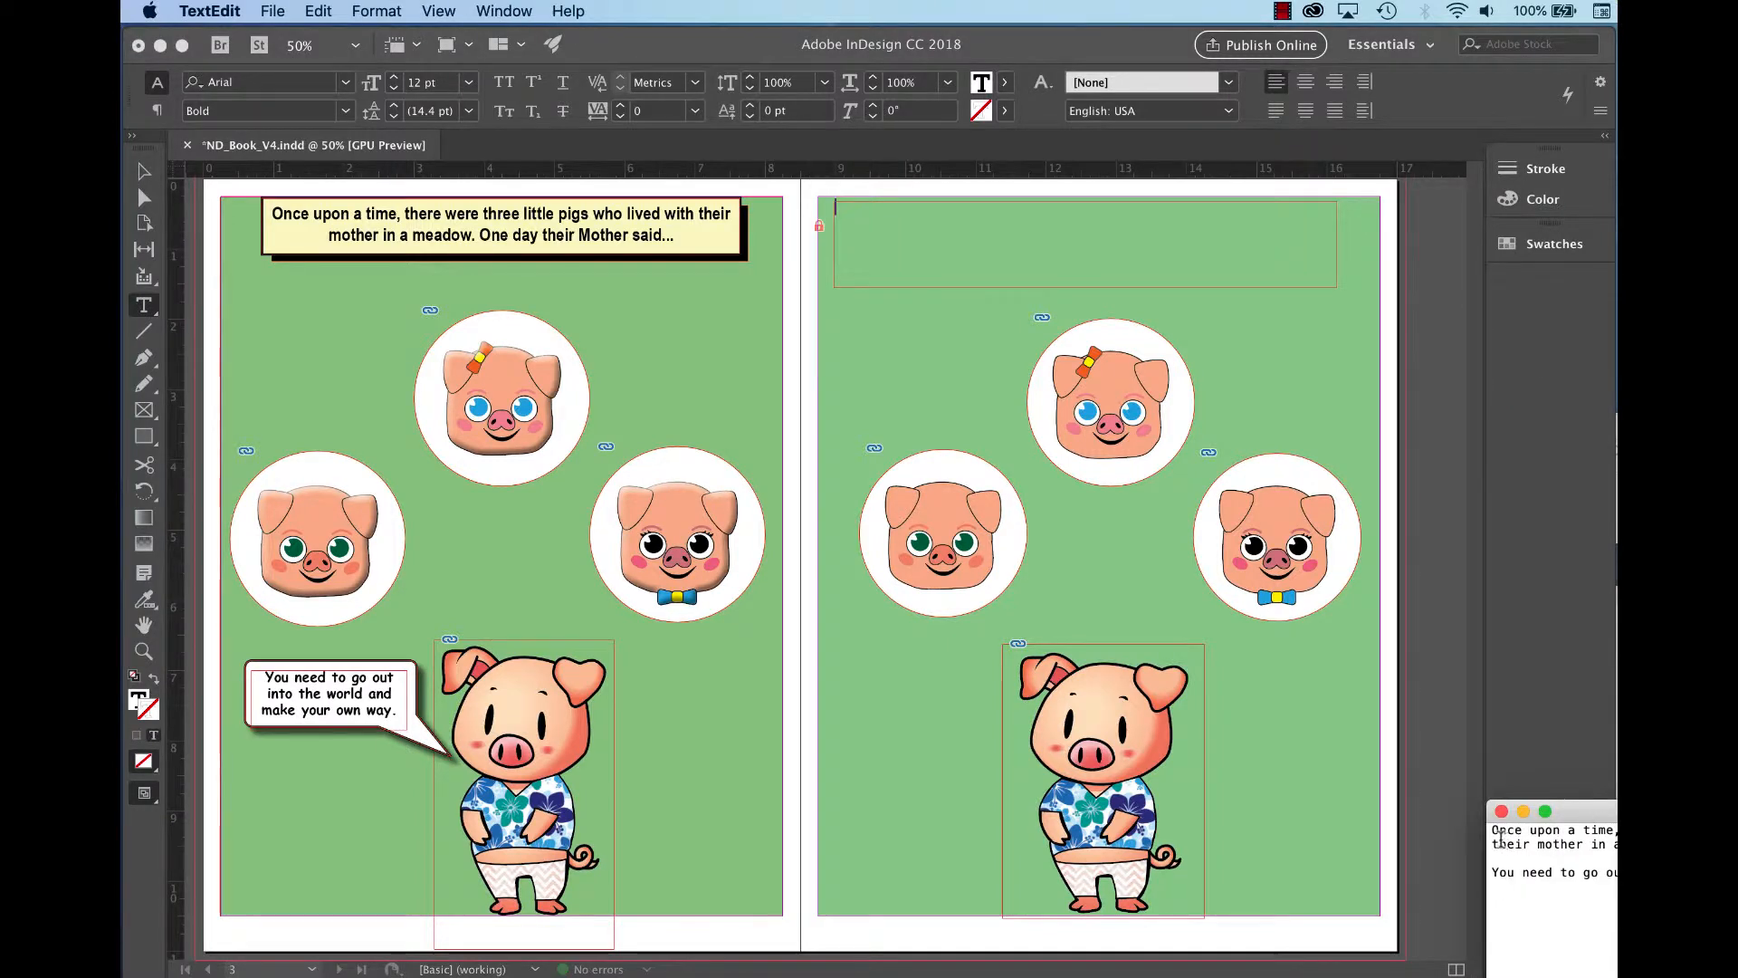
pyautogui.moveTo(1492, 829); pyautogui.dragTo(1617, 848)
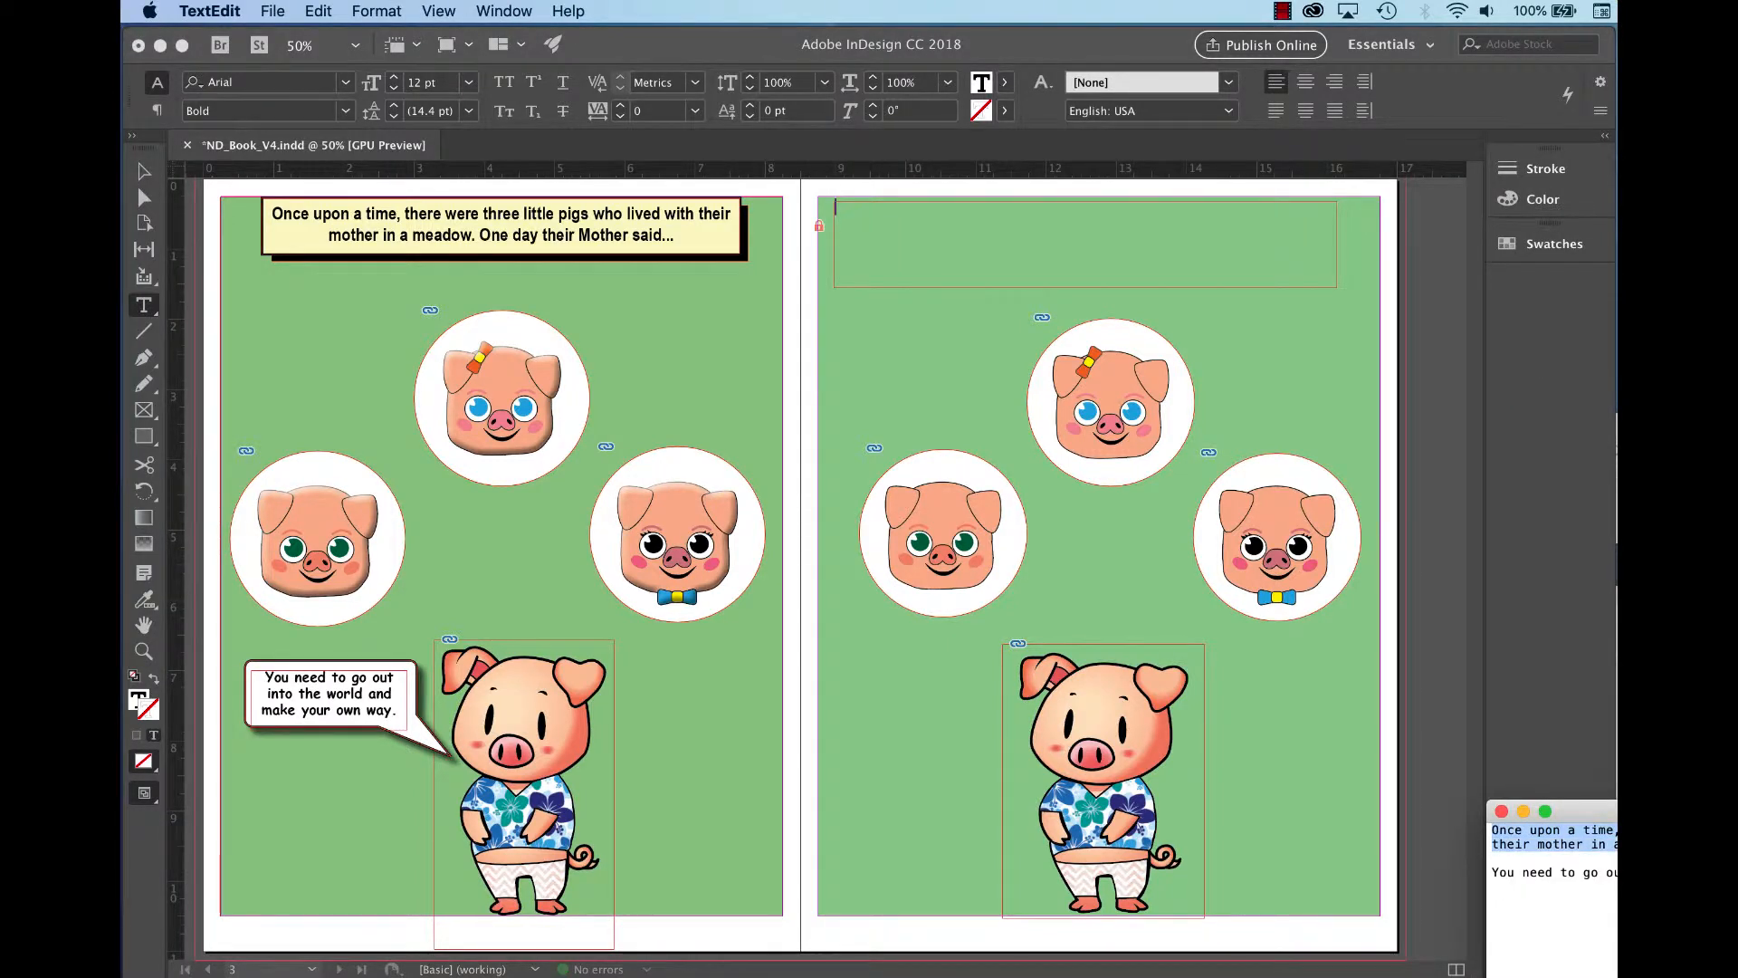
pyautogui.click(878, 245)
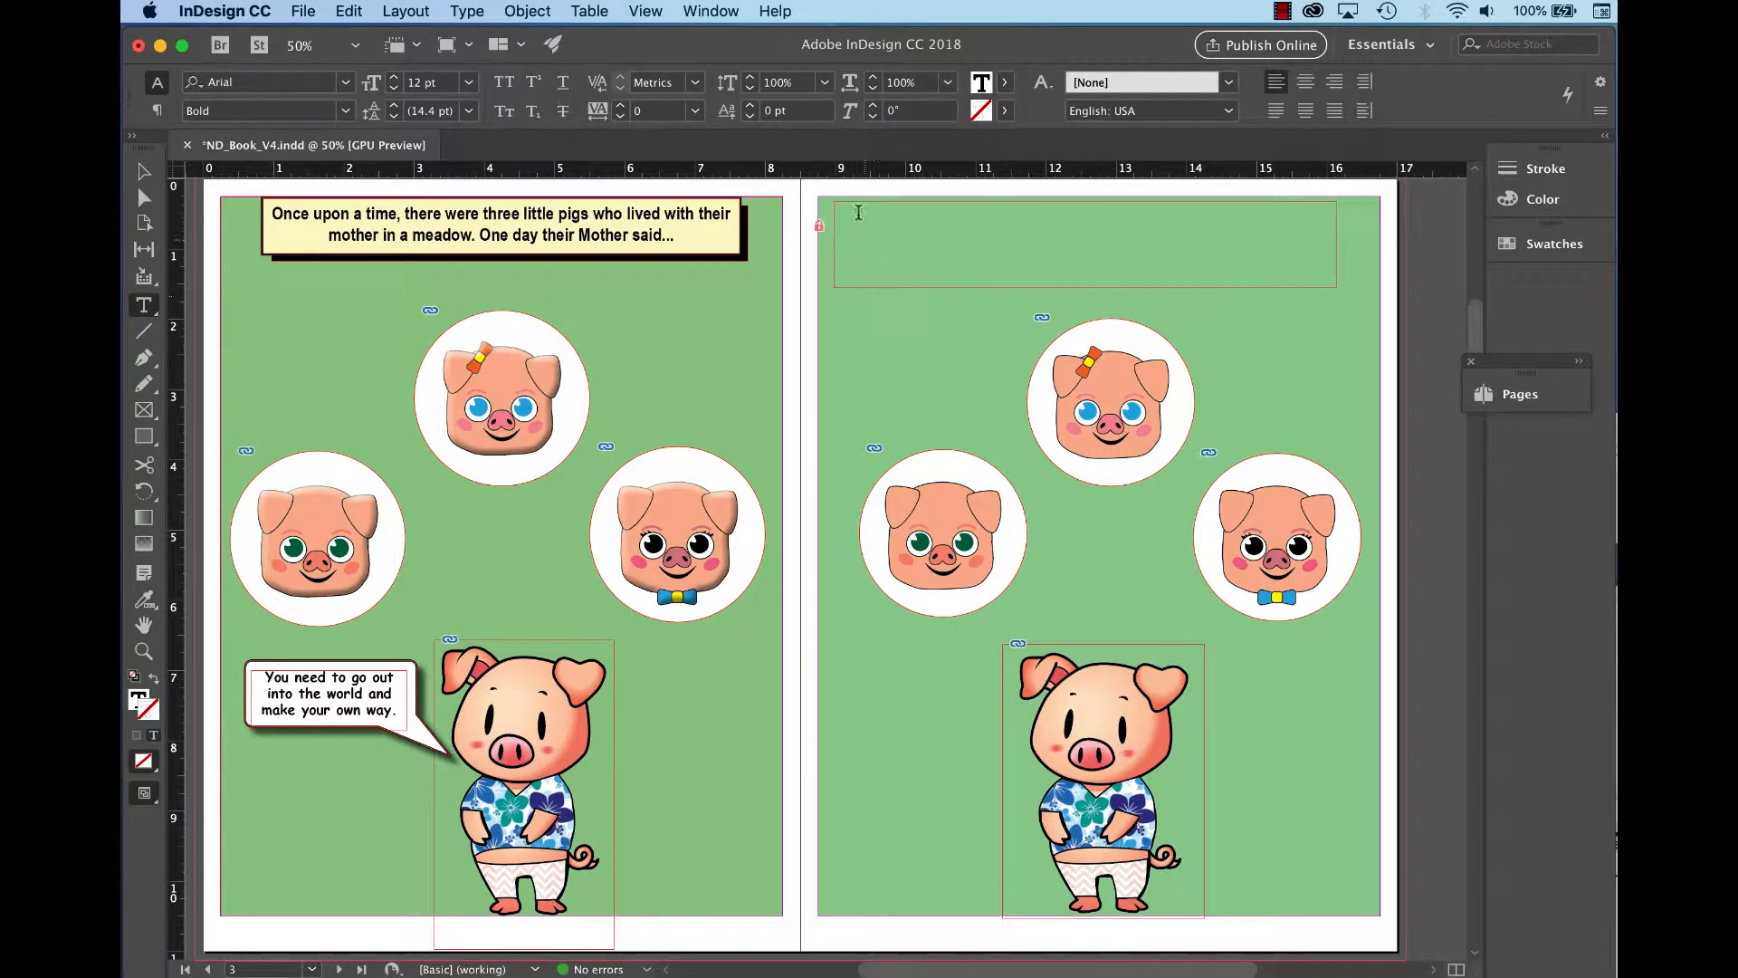
pyautogui.click(845, 219)
pyautogui.press('super+equal')
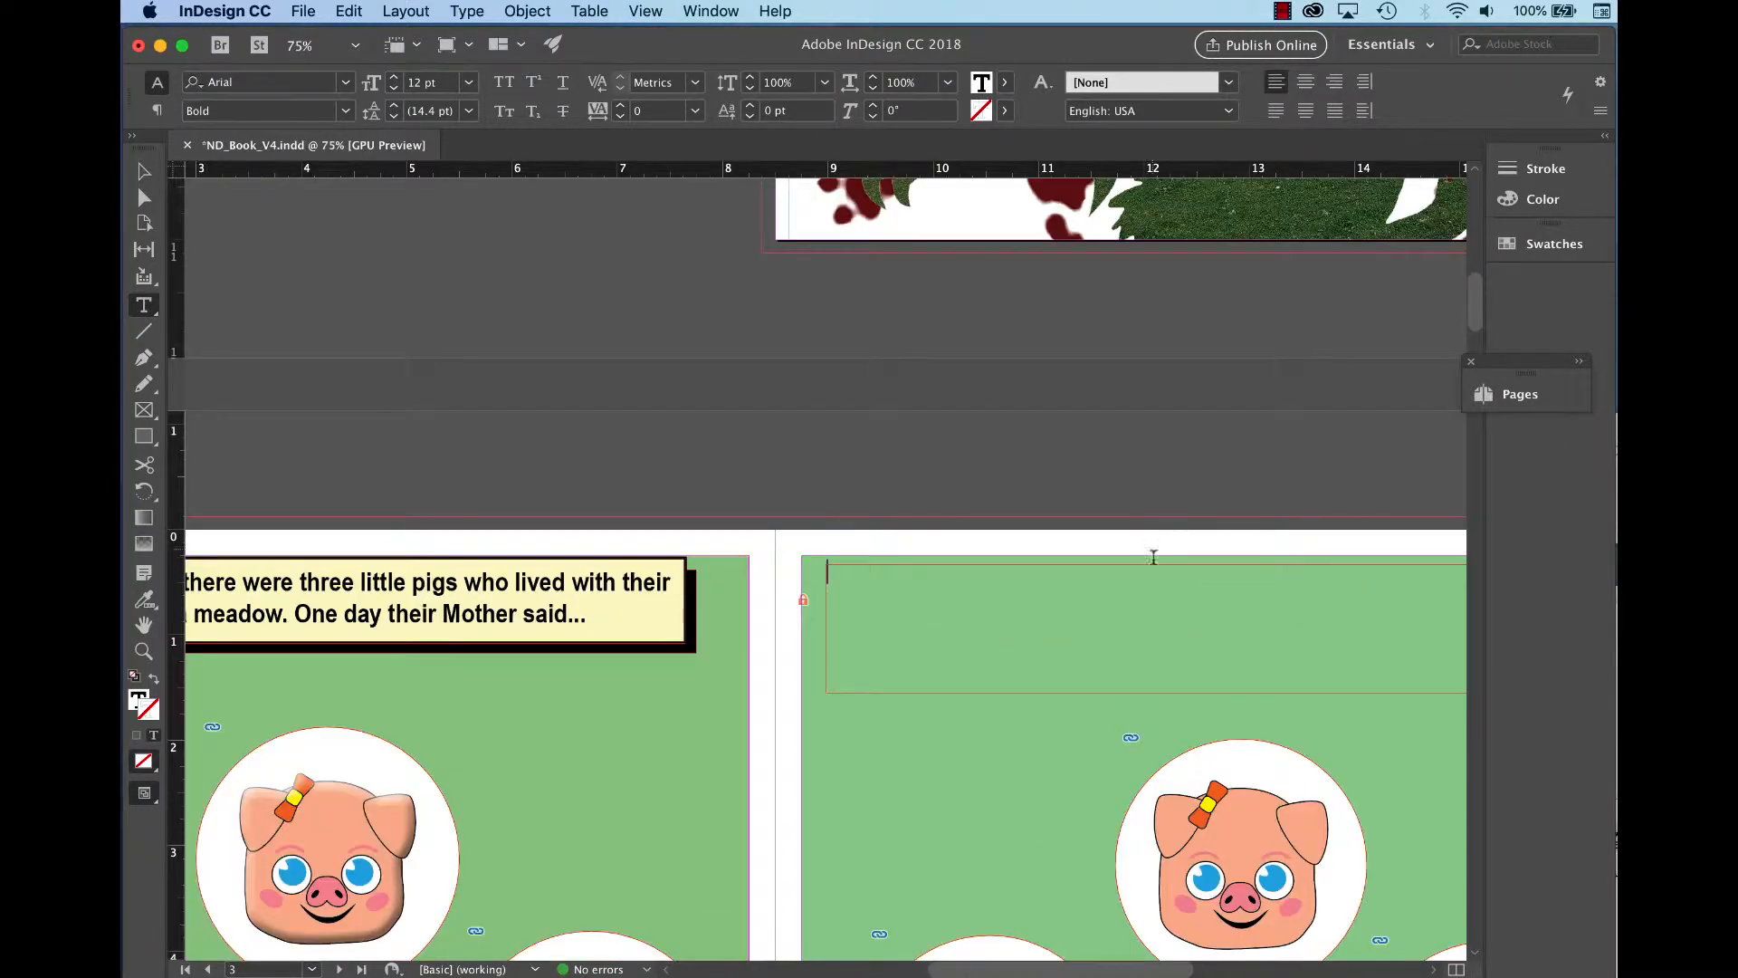
pyautogui.press('super+v')
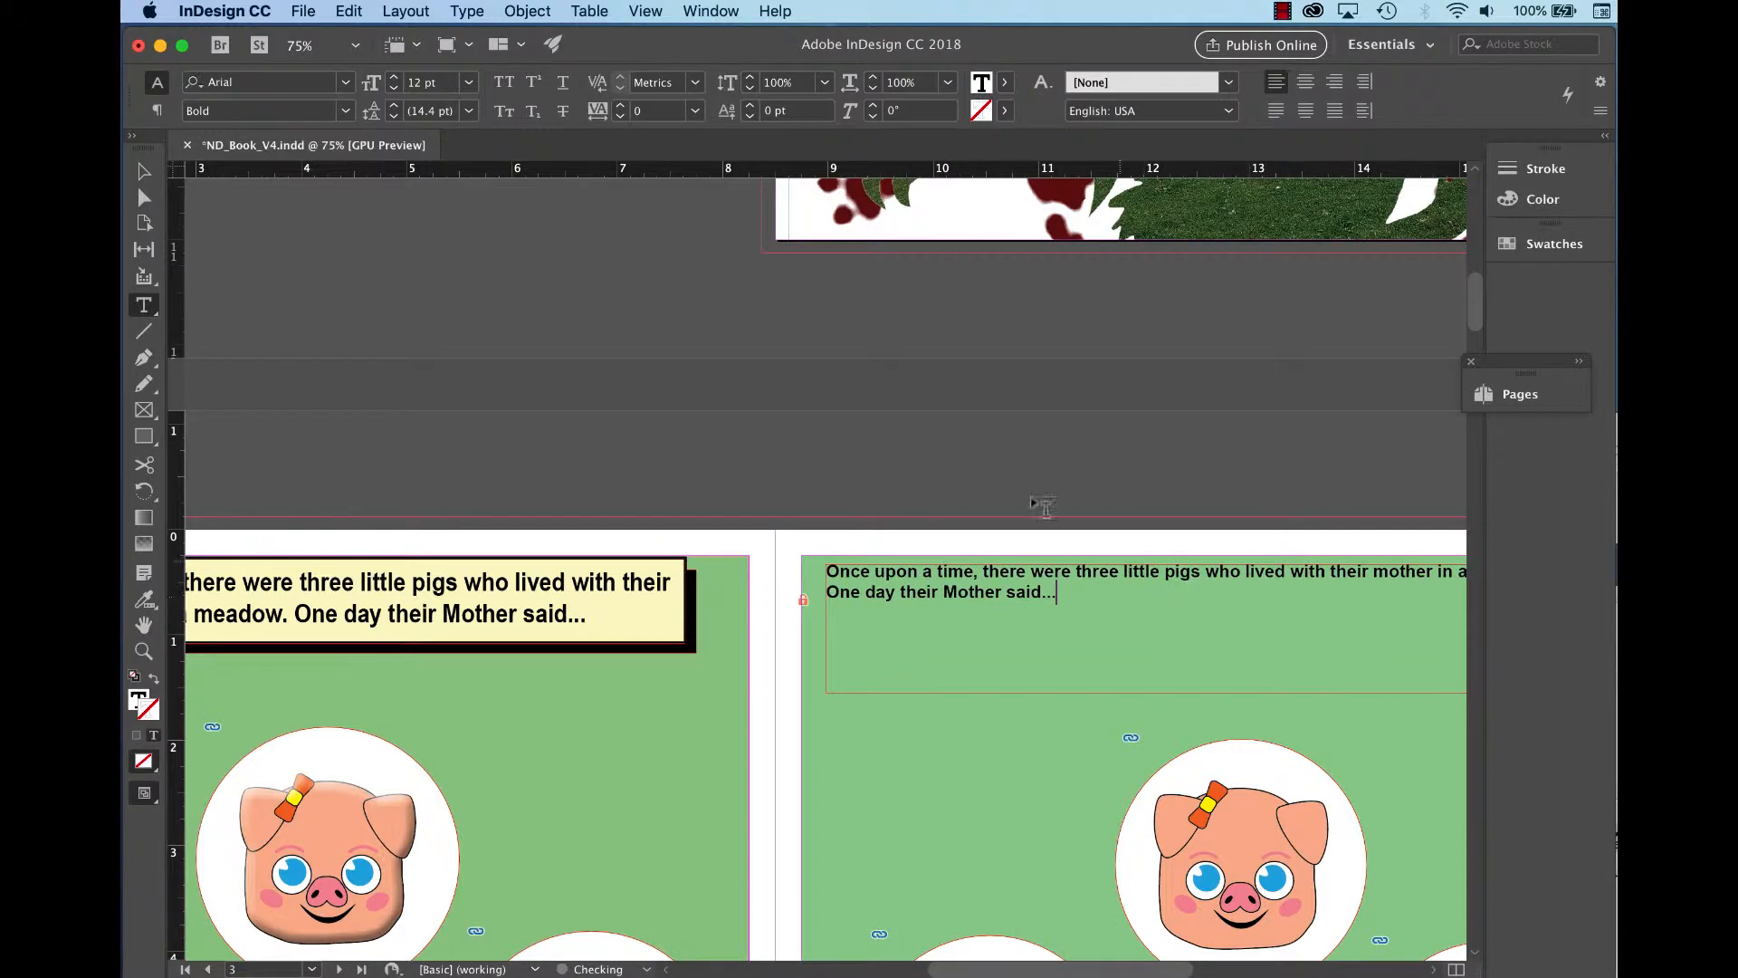
pyautogui.press('Escape')
# Format the narration text frame in Arial Narrow Bold at 18 pt.
pyautogui.scroll(-4, 826, 561)
pyautogui.hscroll(3, 826, 562)
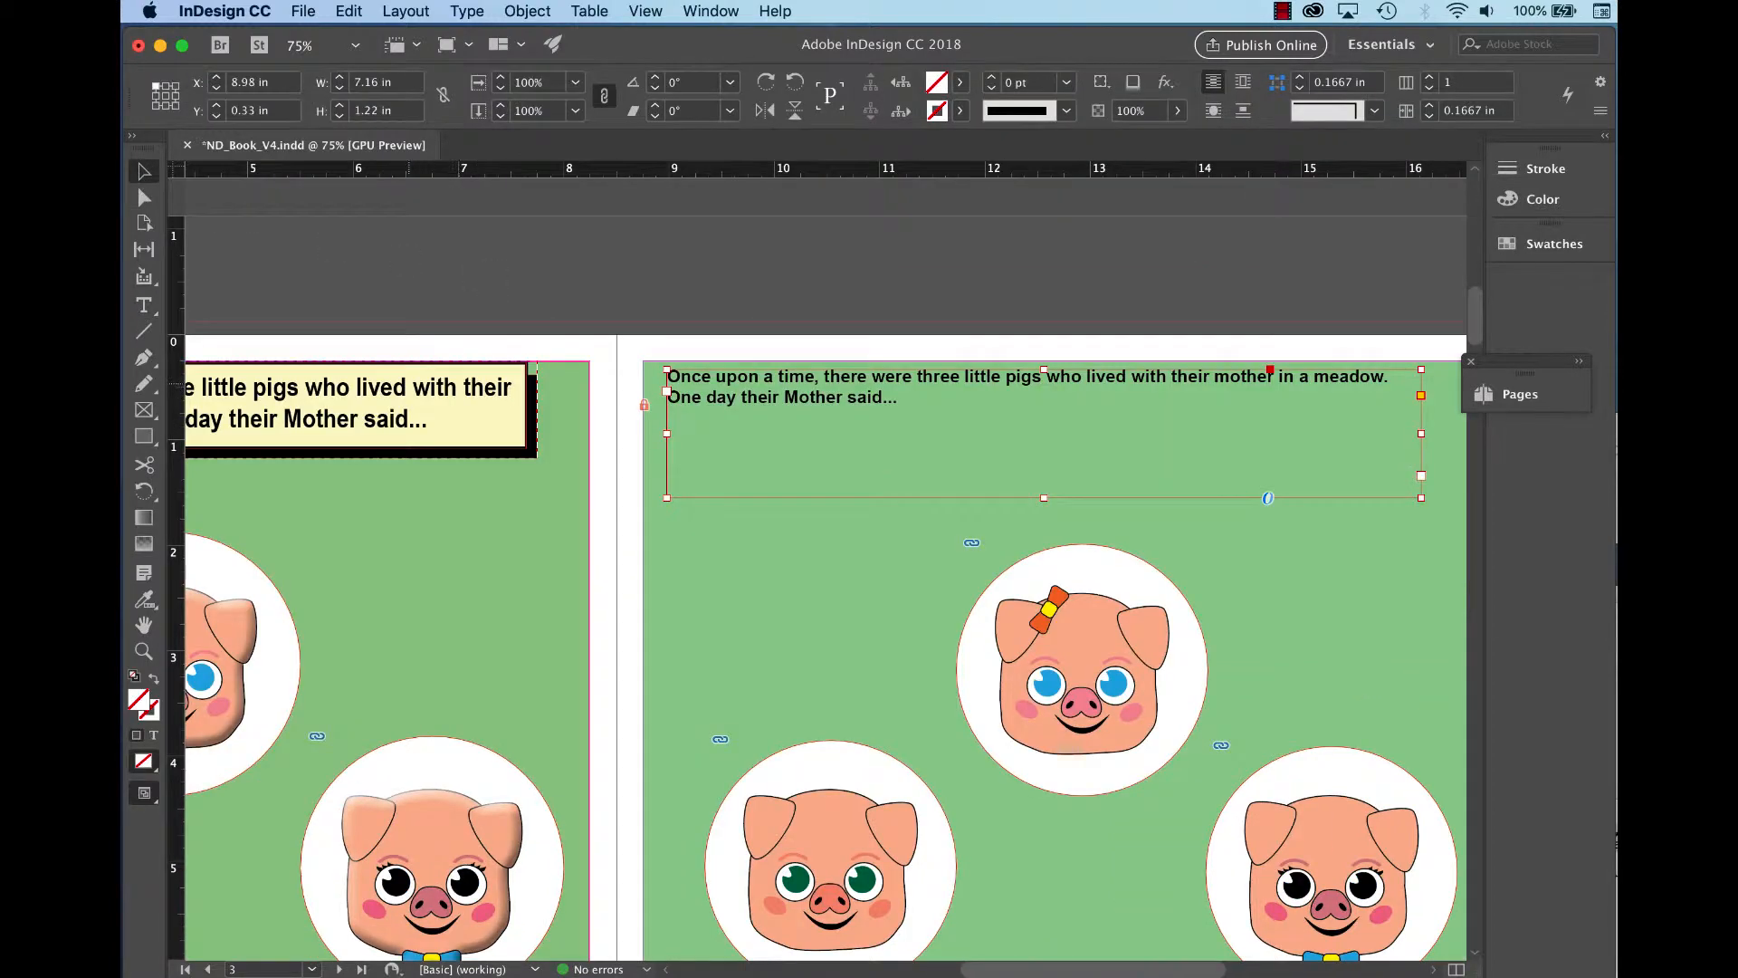
pyautogui.press('t')
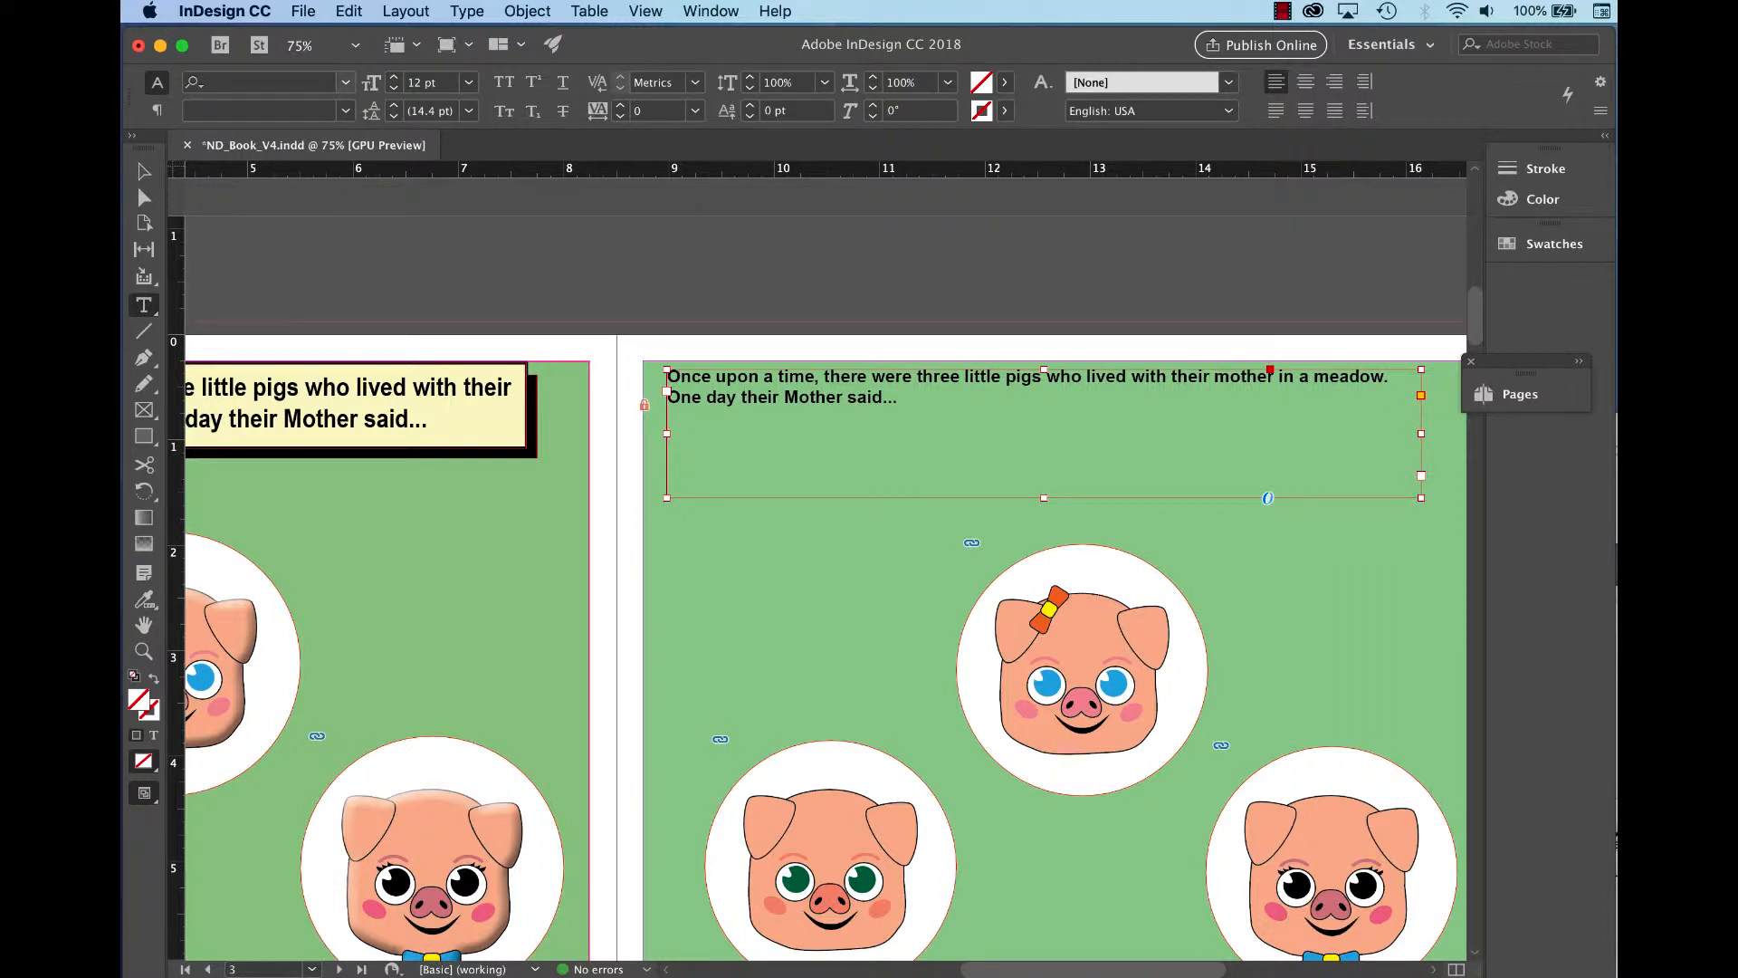
pyautogui.click(345, 82)
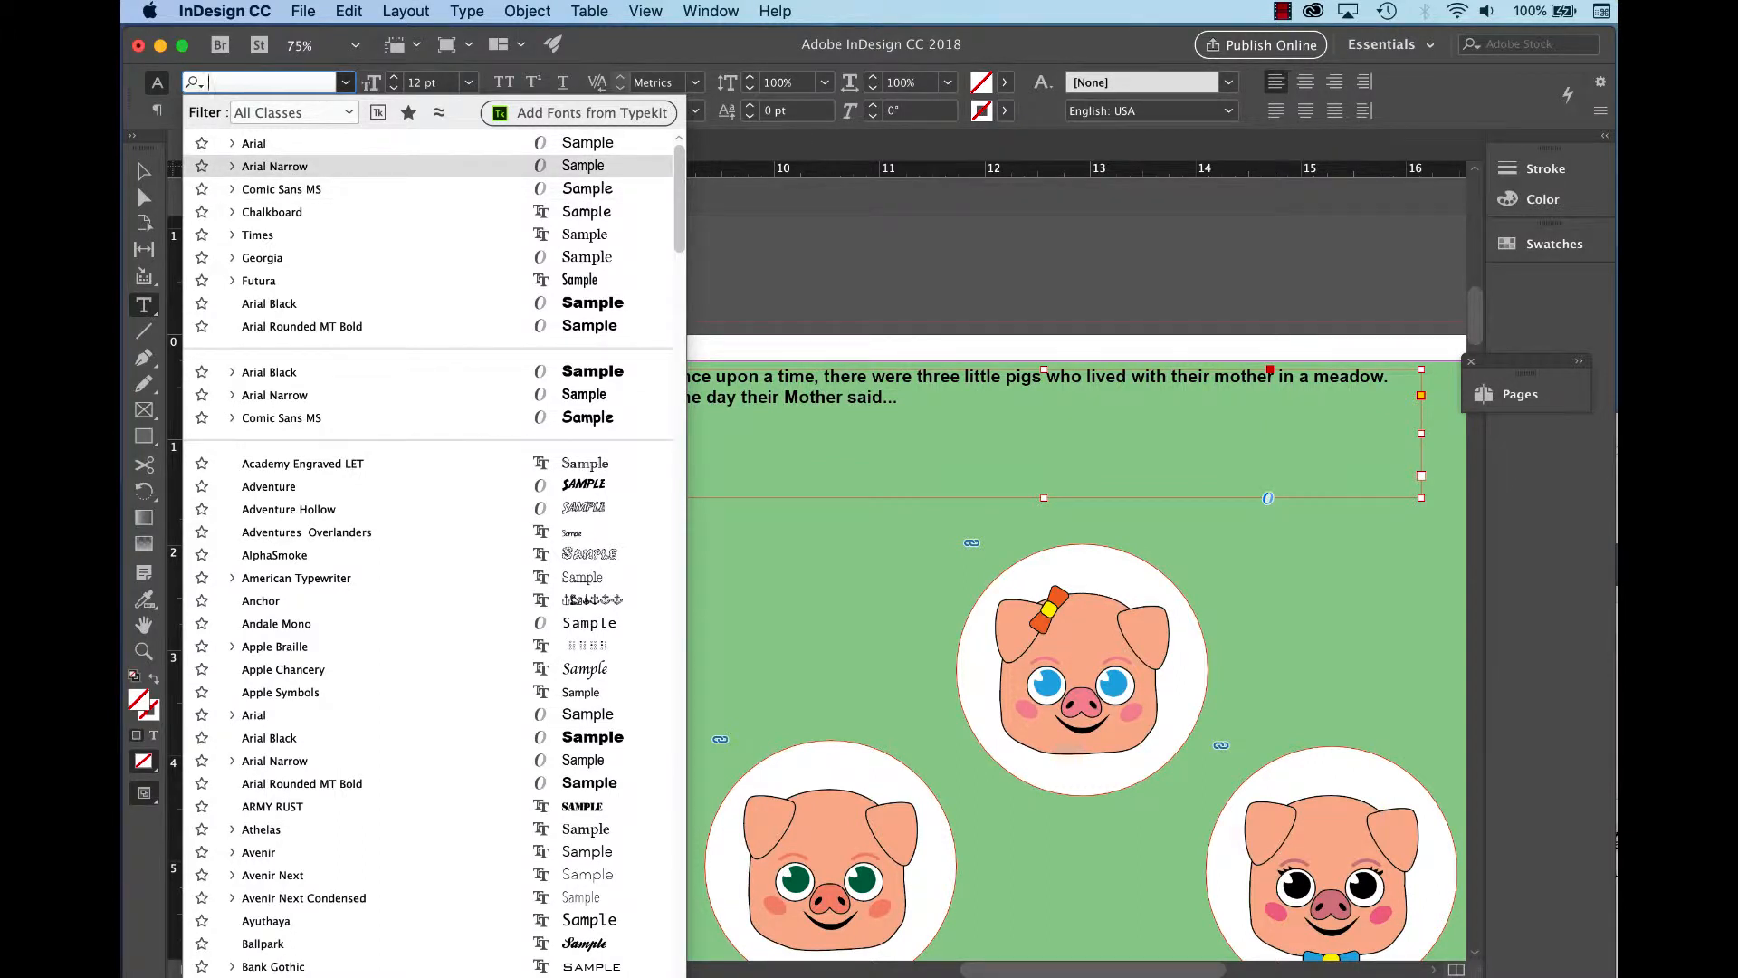
pyautogui.click(274, 166)
pyautogui.click(345, 110)
pyautogui.click(221, 133)
pyautogui.click(468, 83)
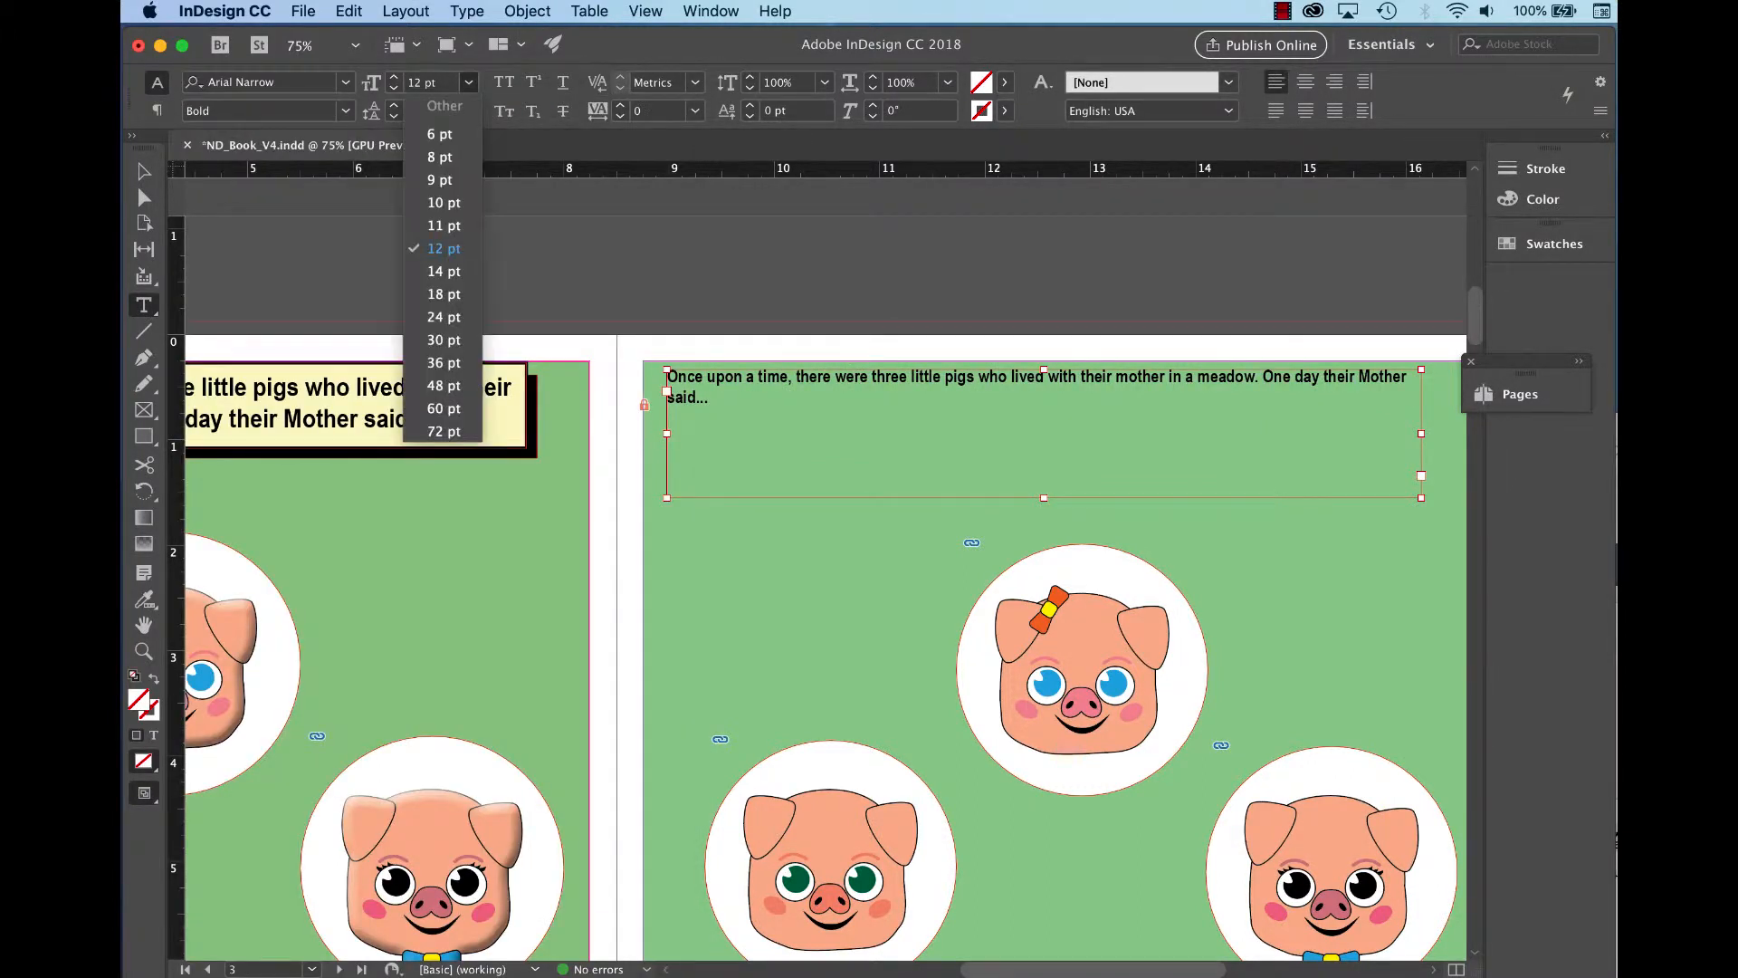
pyautogui.click(443, 294)
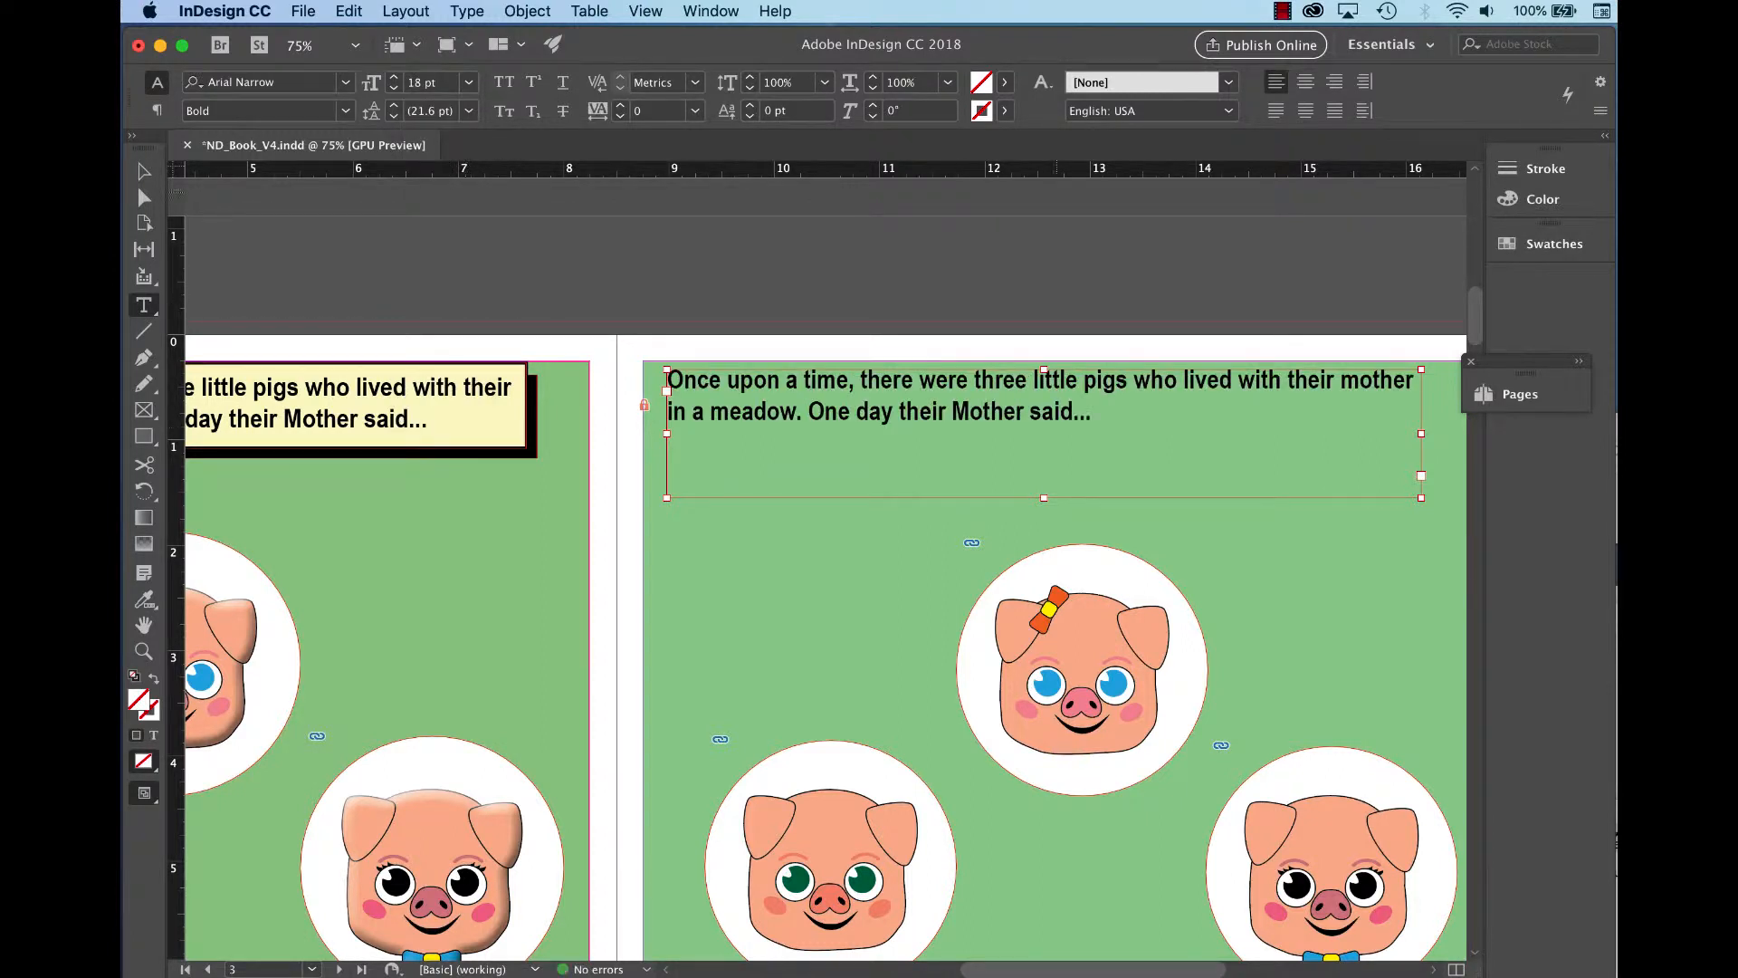
# Fill the narration frame with the pale yellow C=2 M=0 Y=28 K=0 swatch and give it a 2 pt [Black] stroke.
pyautogui.click(1004, 82)
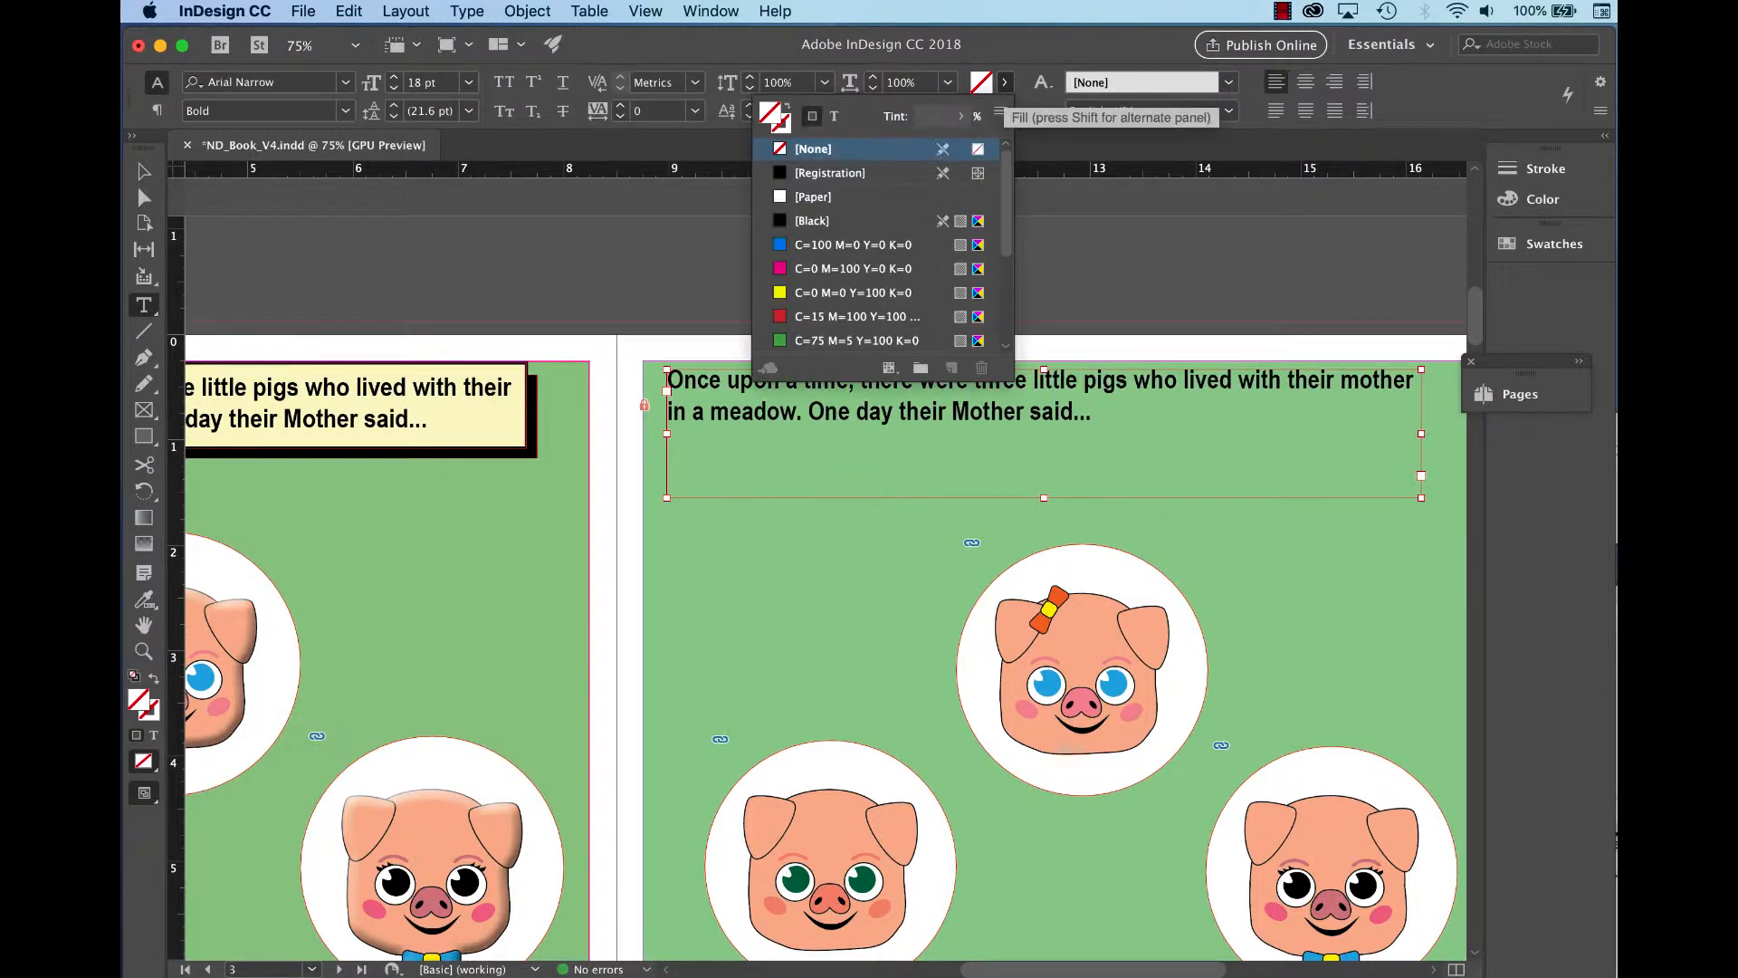
pyautogui.scroll(-5, 879, 245)
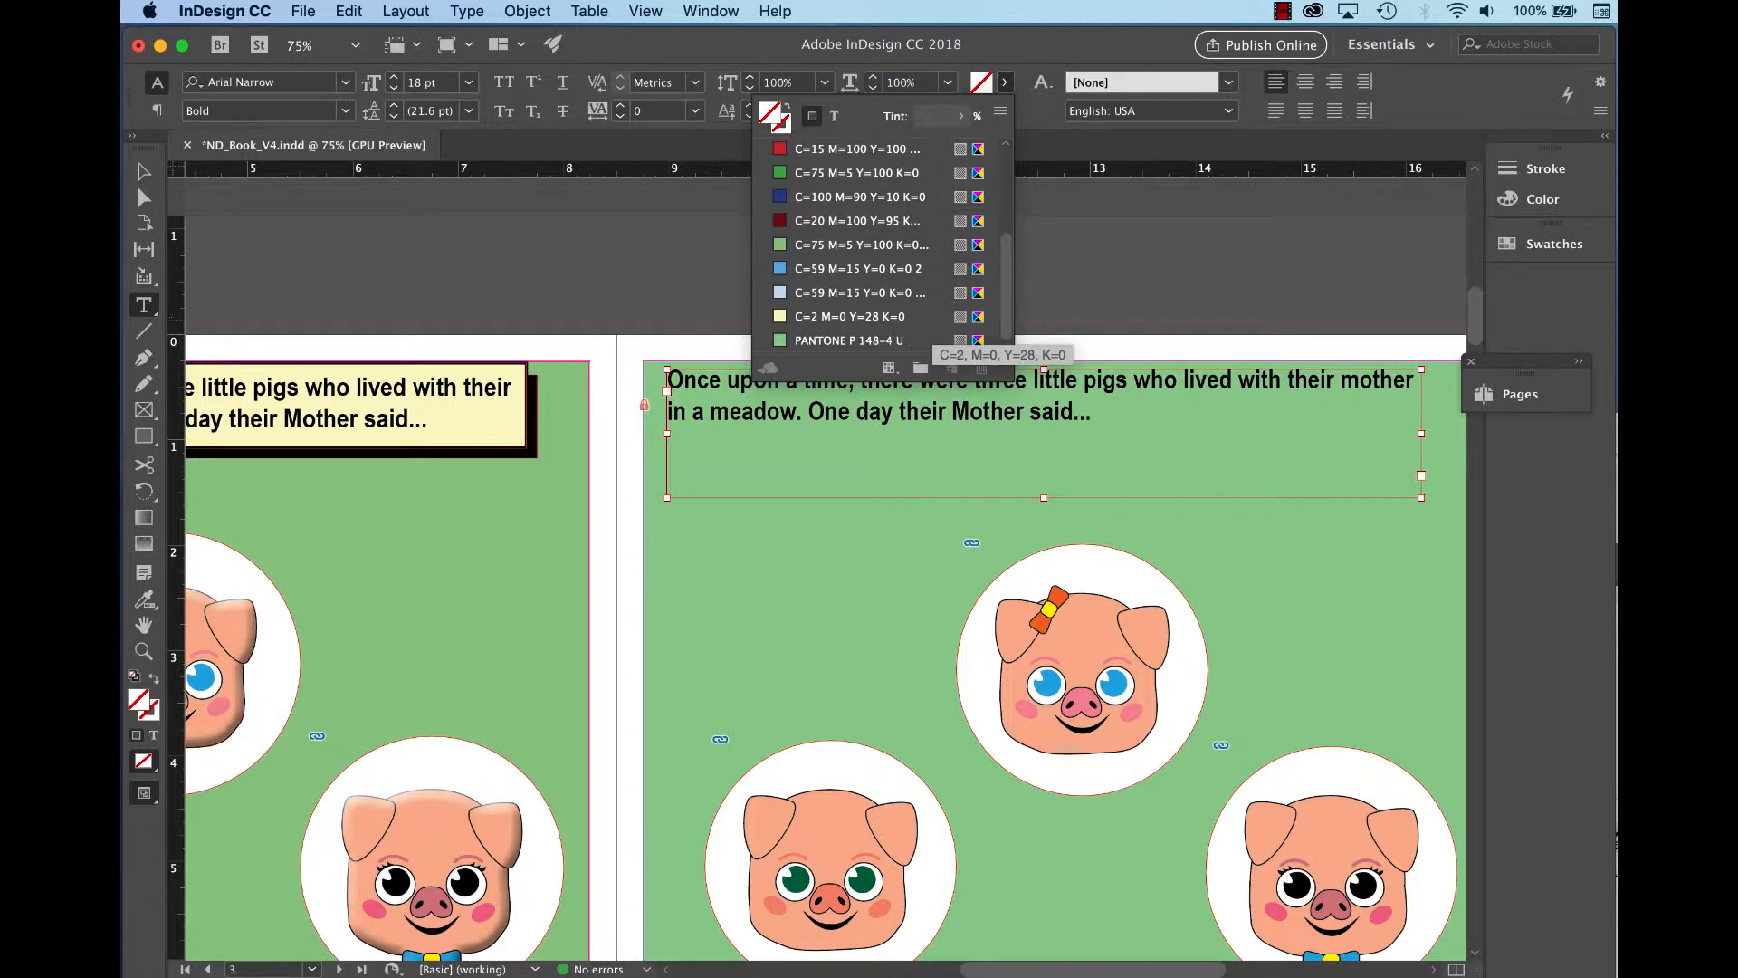
pyautogui.click(922, 318)
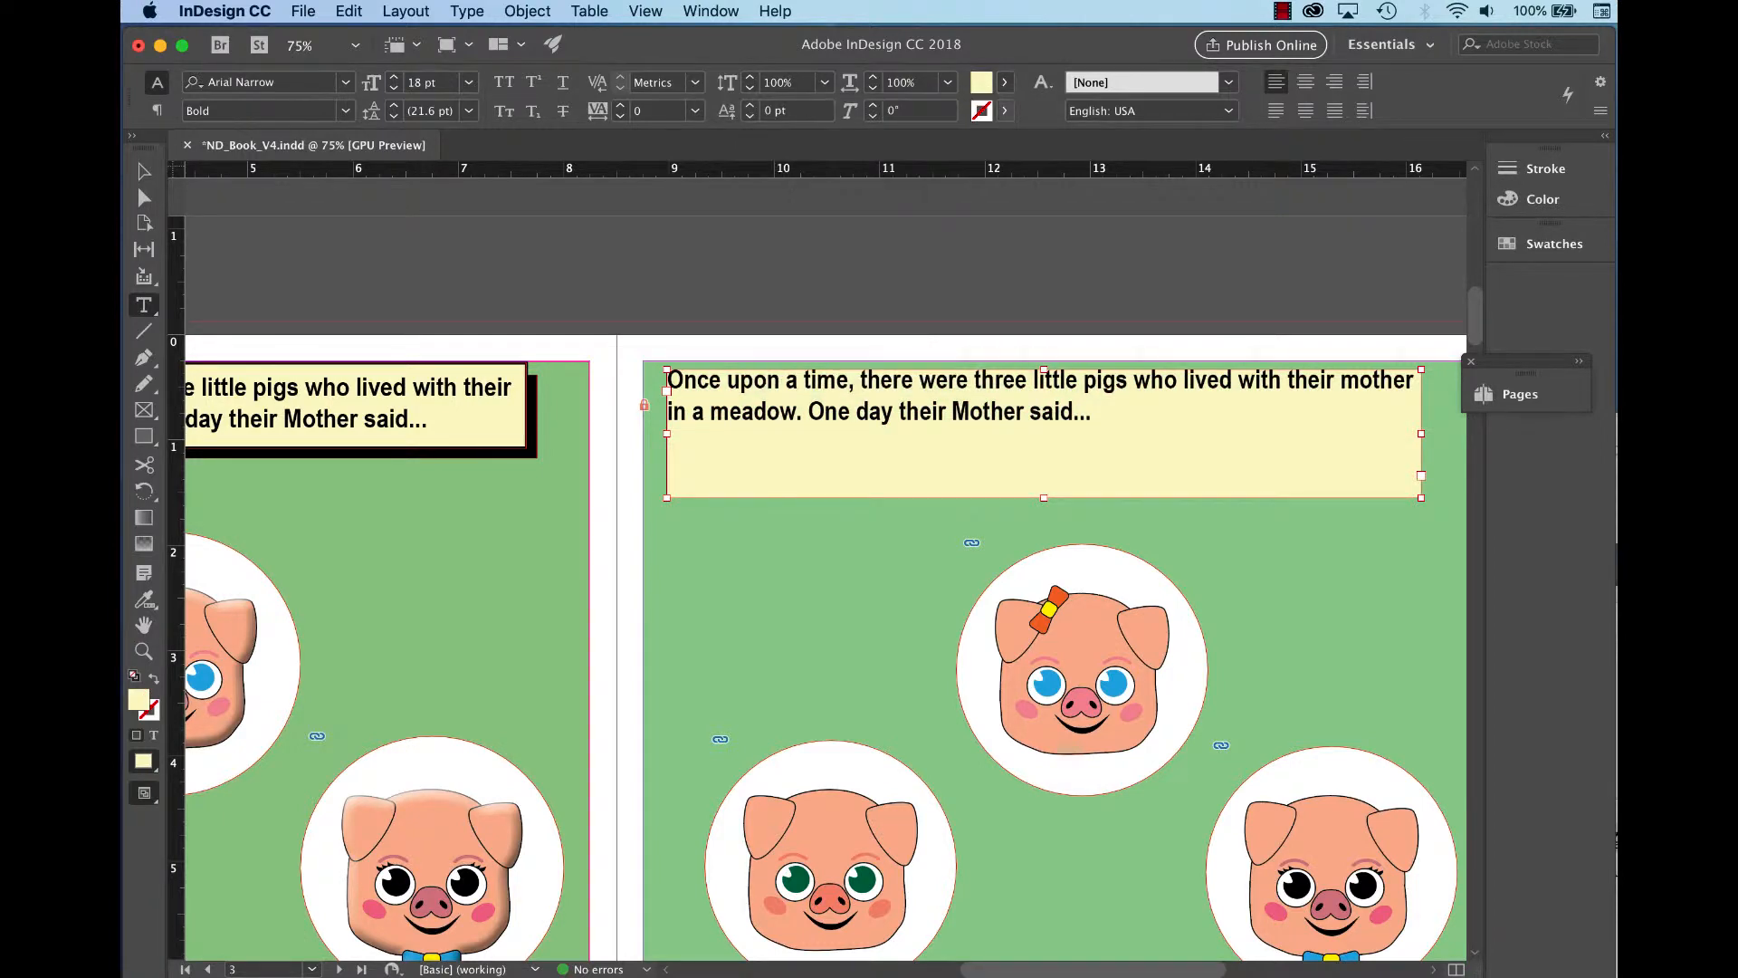
pyautogui.click(1004, 110)
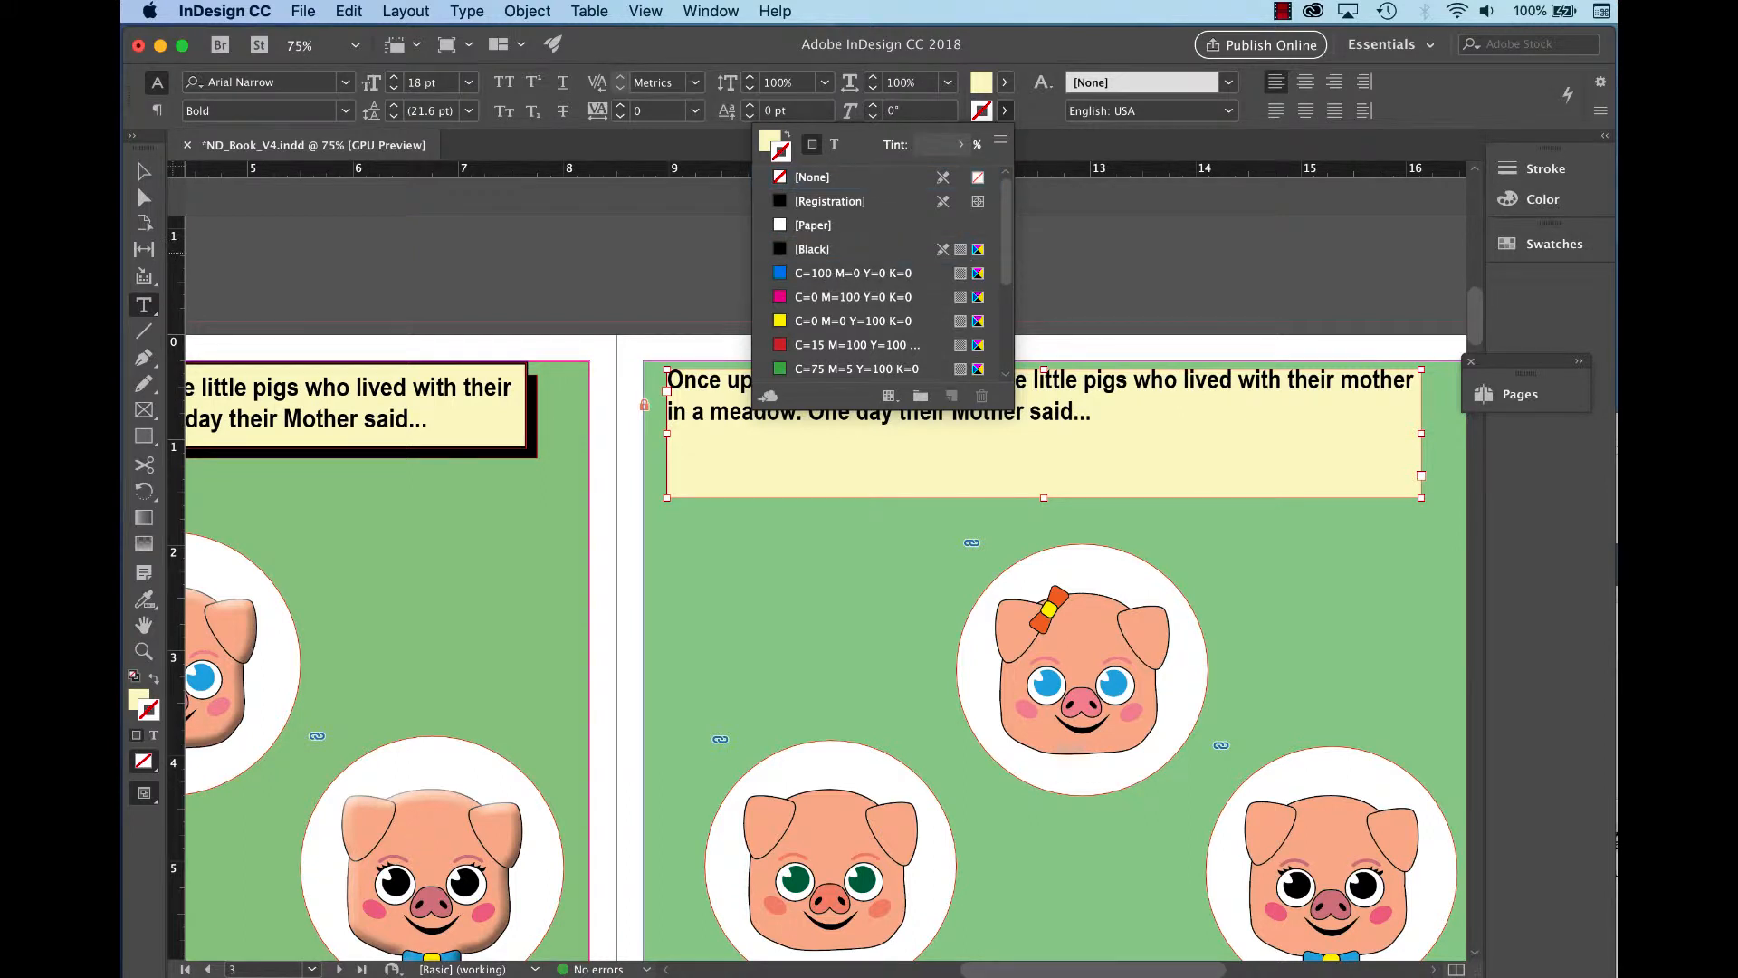
pyautogui.click(813, 249)
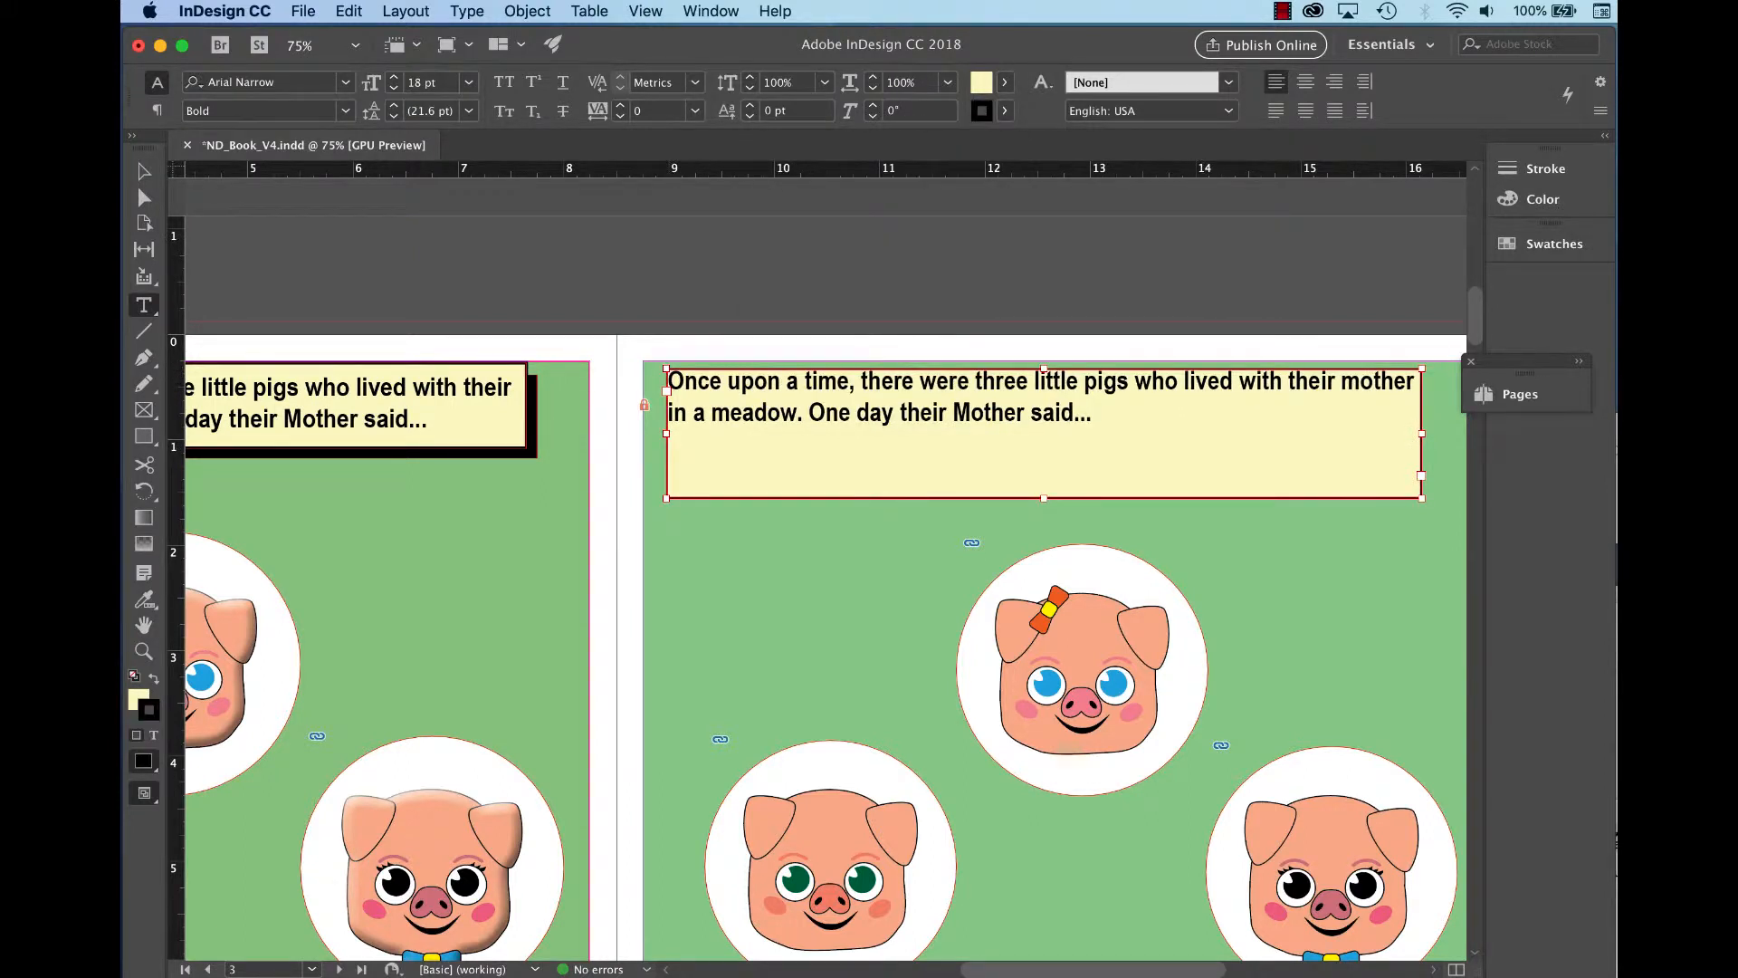
pyautogui.press('Escape')
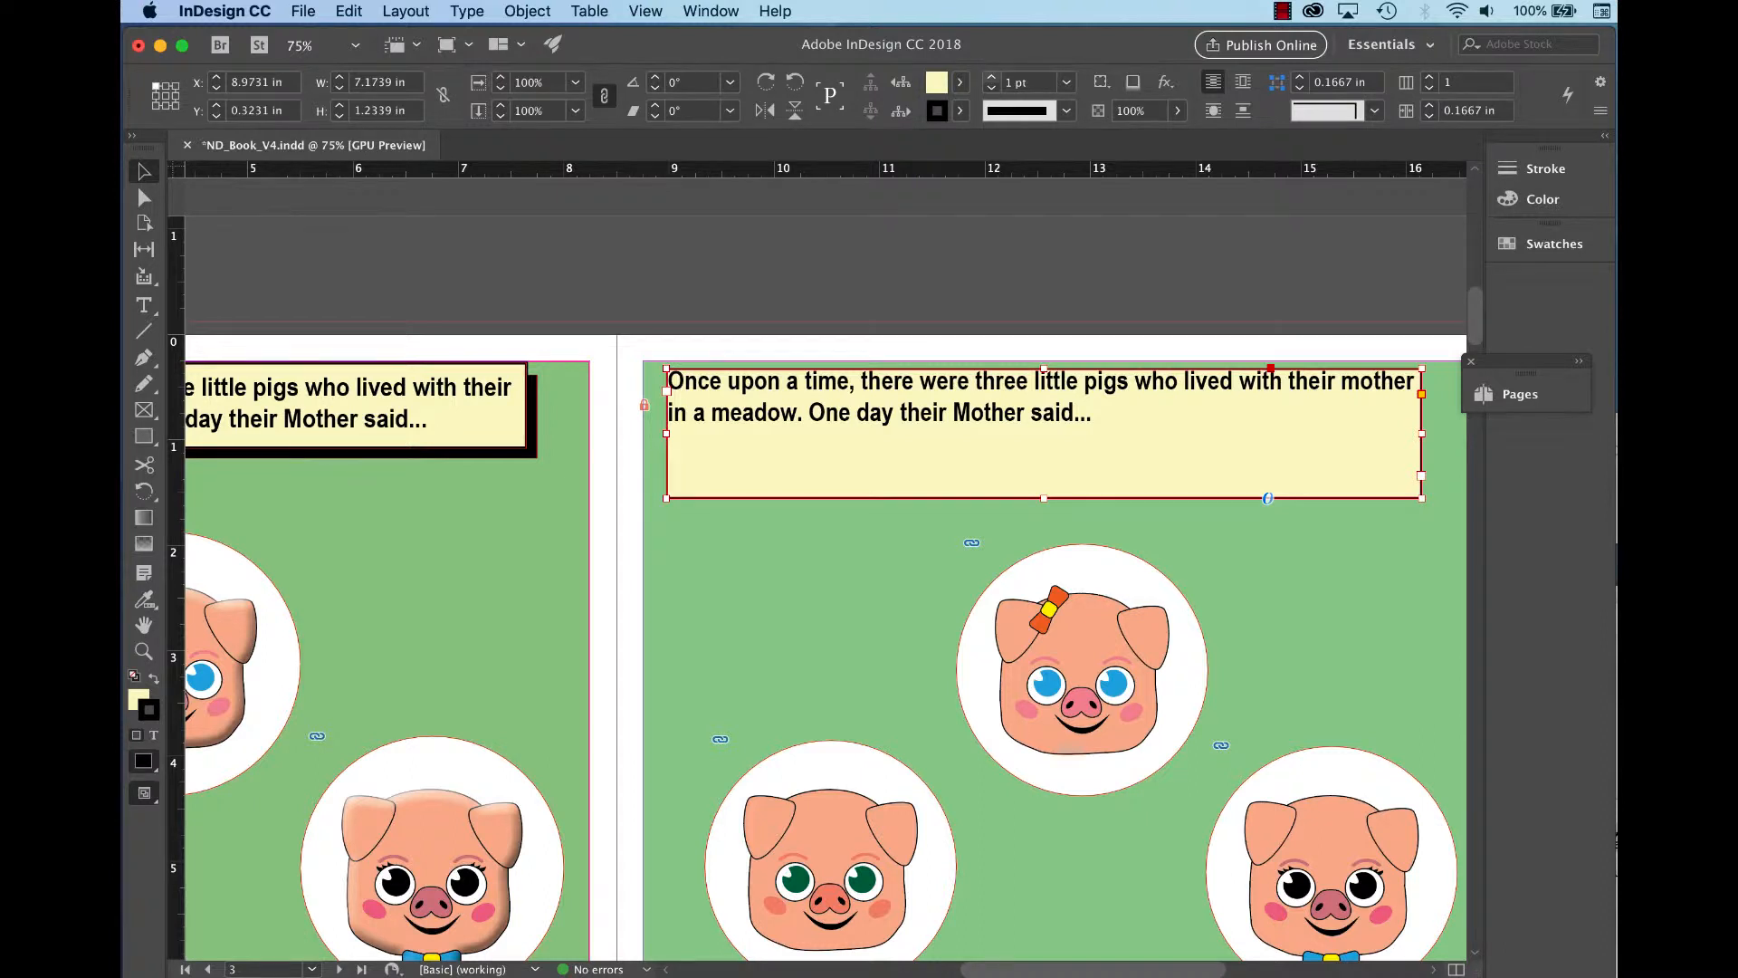
pyautogui.click(992, 78)
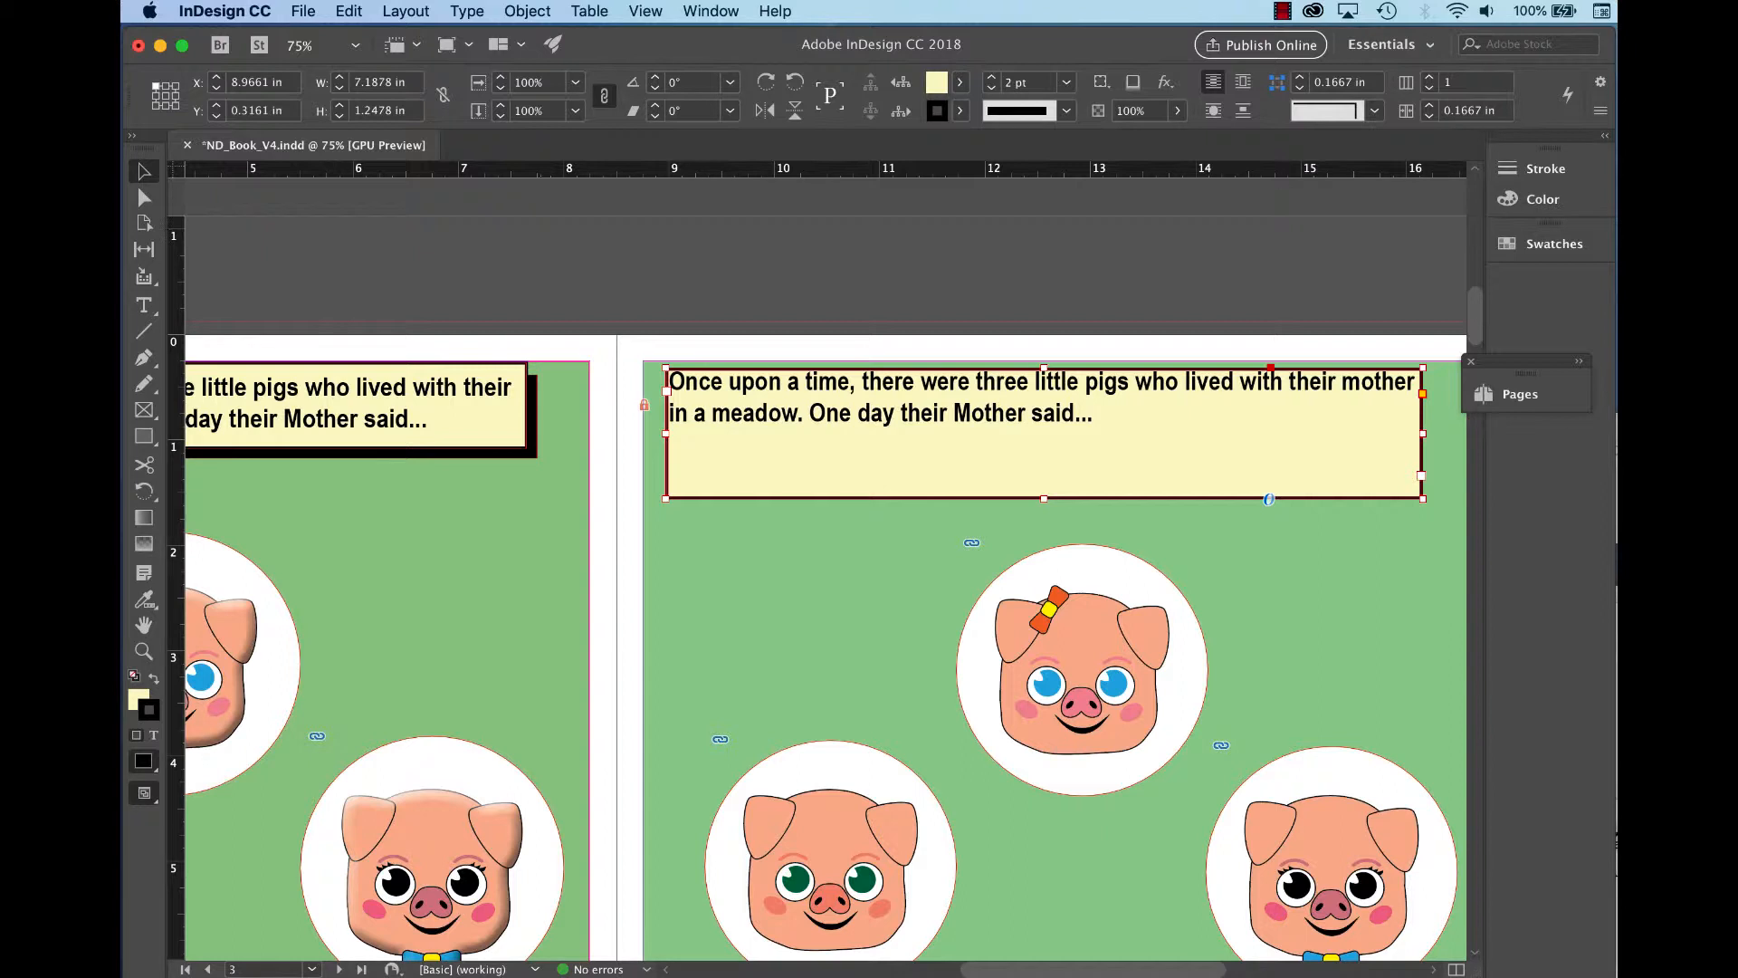
# Set the baseline shift of the new page's narration text to -8 pt.
pyautogui.click(144, 305)
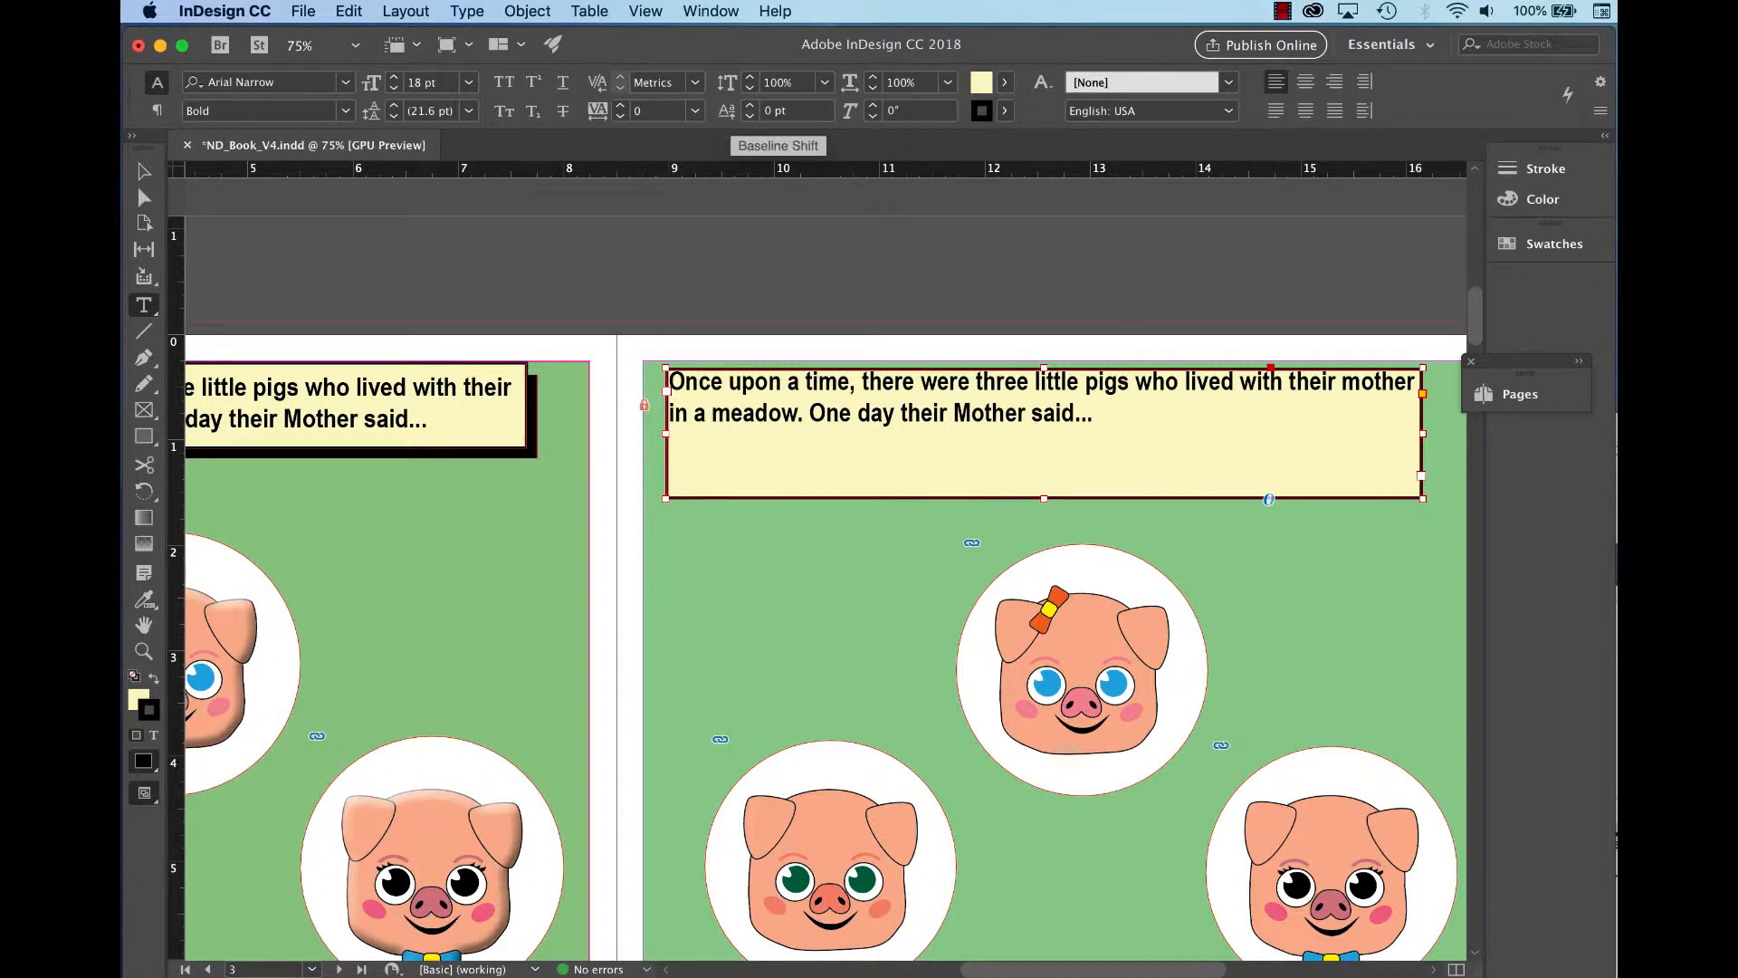
pyautogui.click(749, 116)
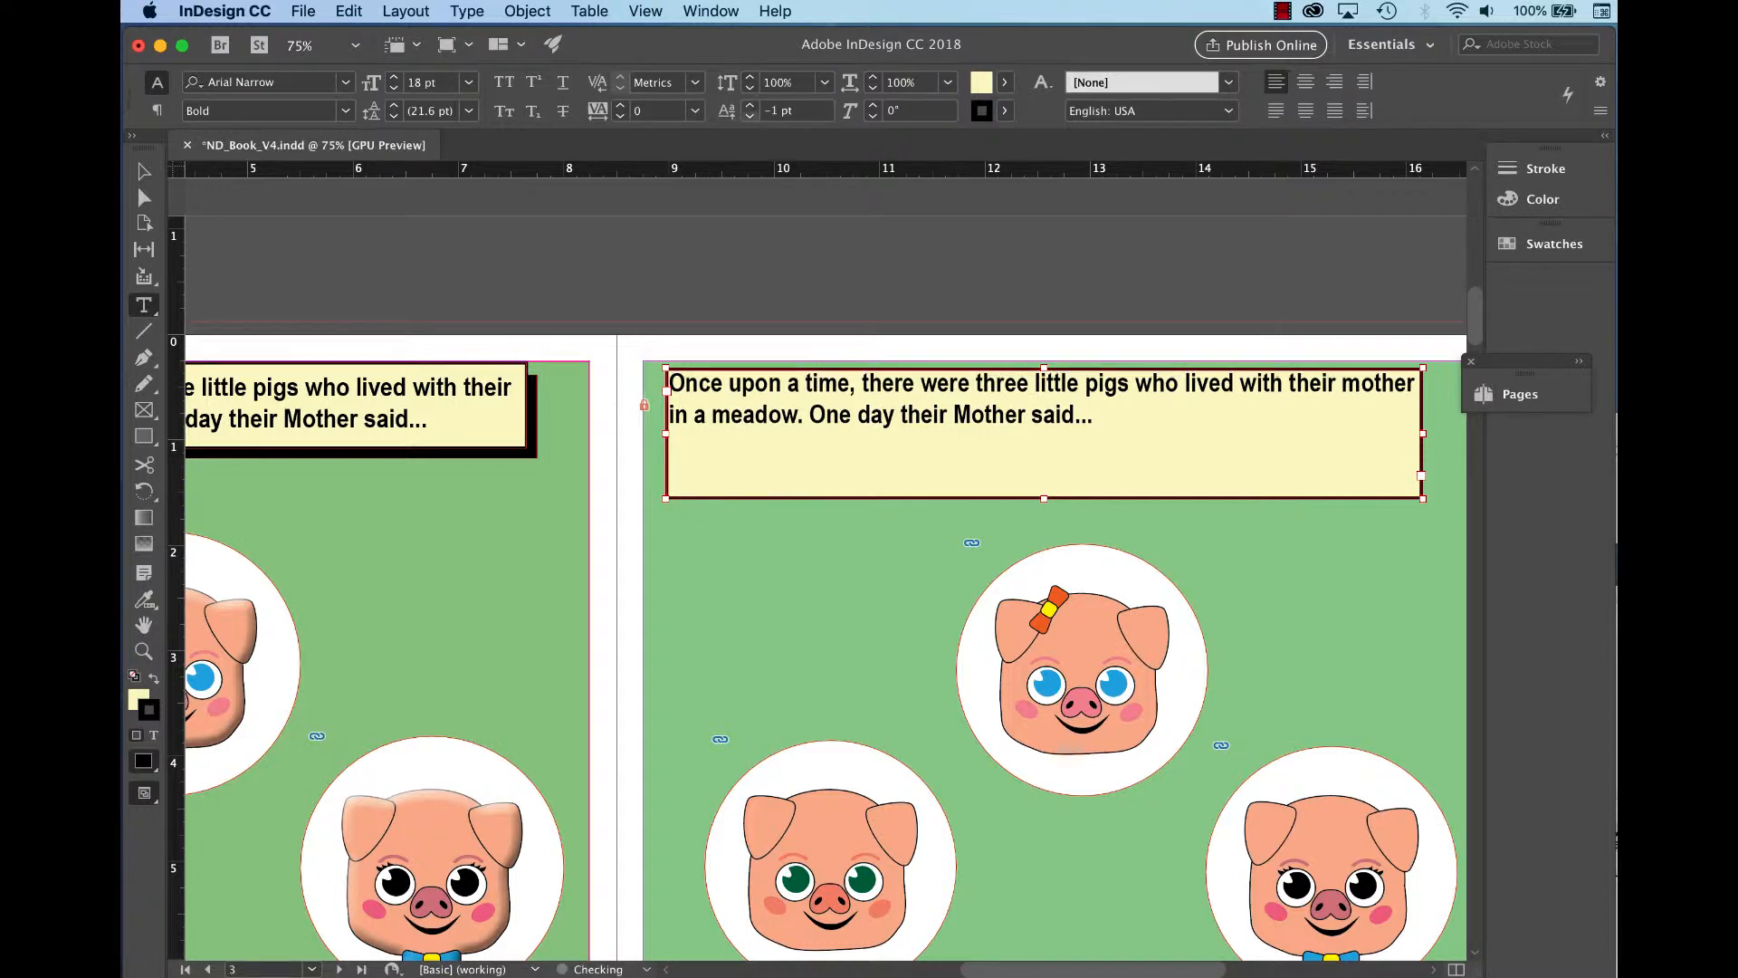
pyautogui.click(750, 116)
pyautogui.click(750, 116)
pyautogui.click(749, 115)
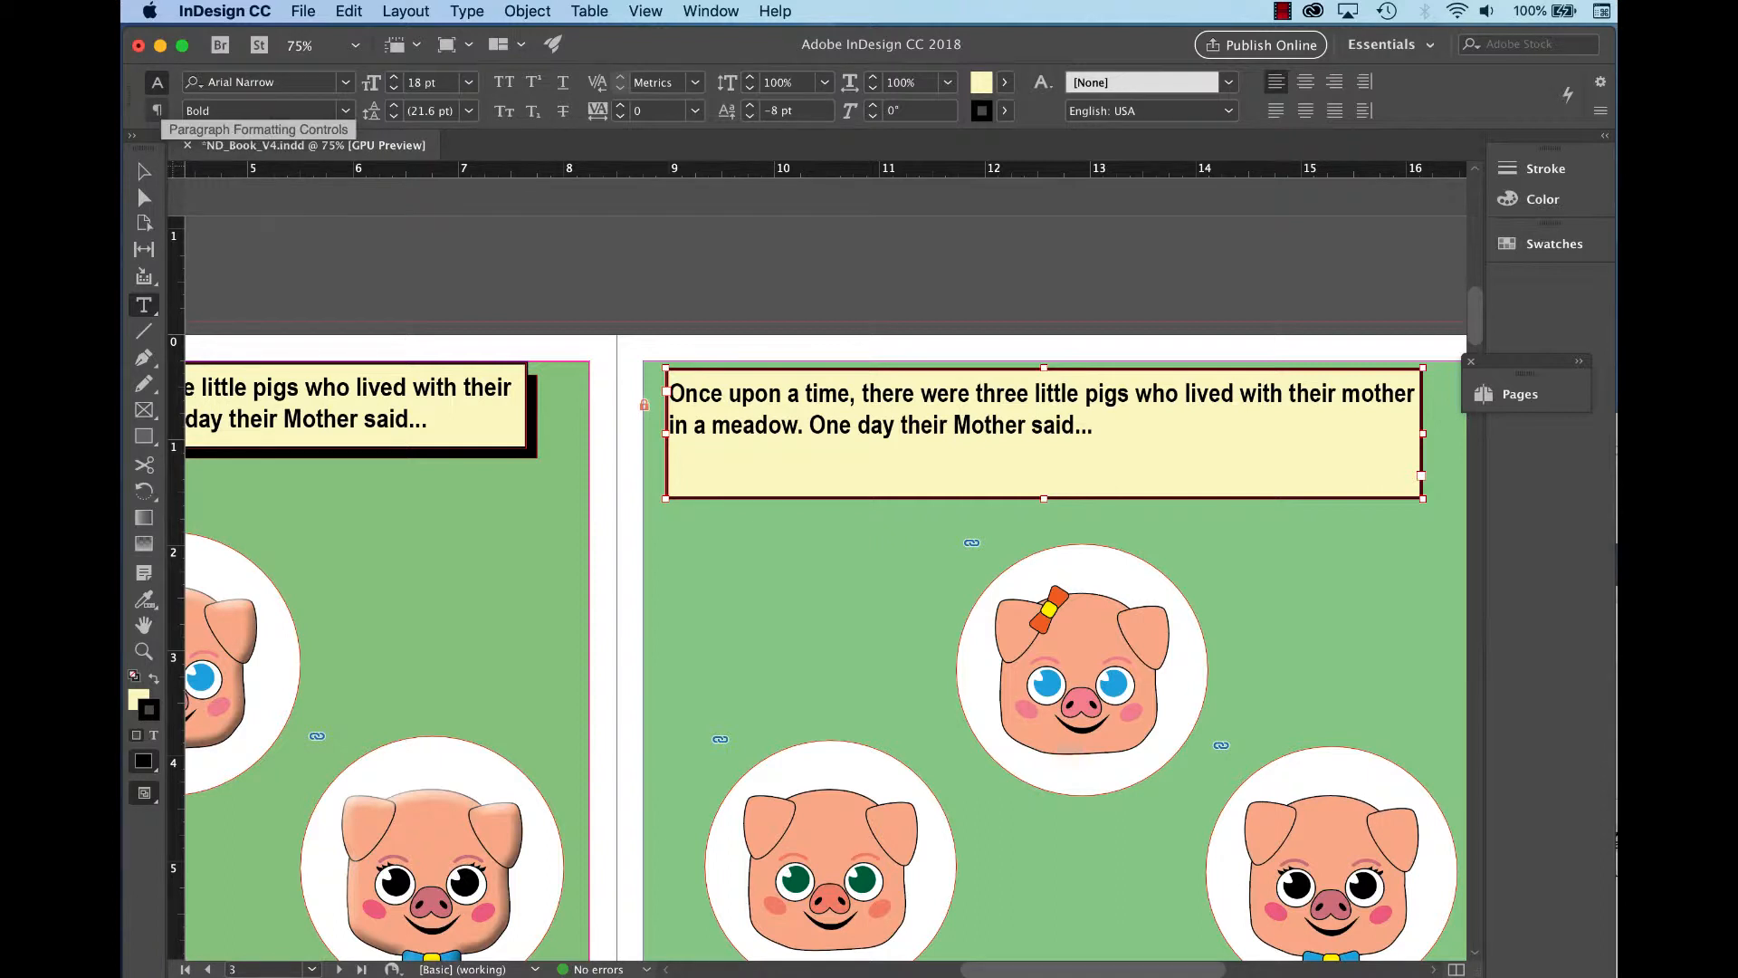
# Centre-align the narration paragraph within its text frame.
pyautogui.click(158, 111)
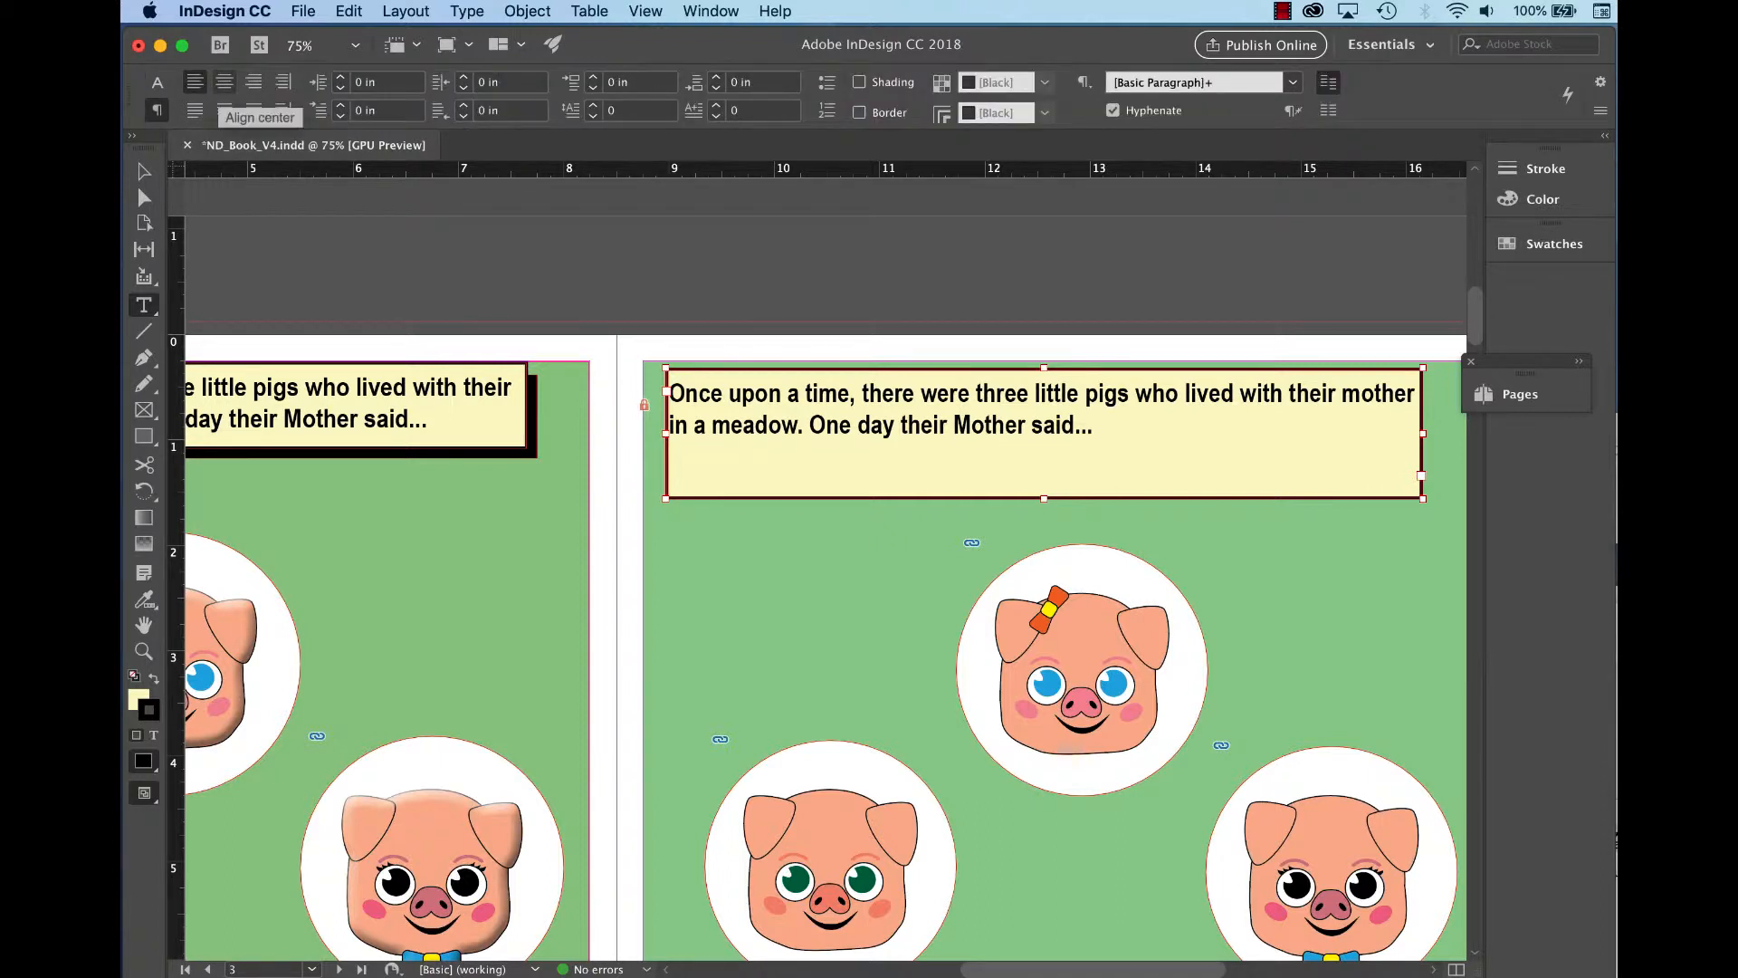
pyautogui.click(224, 83)
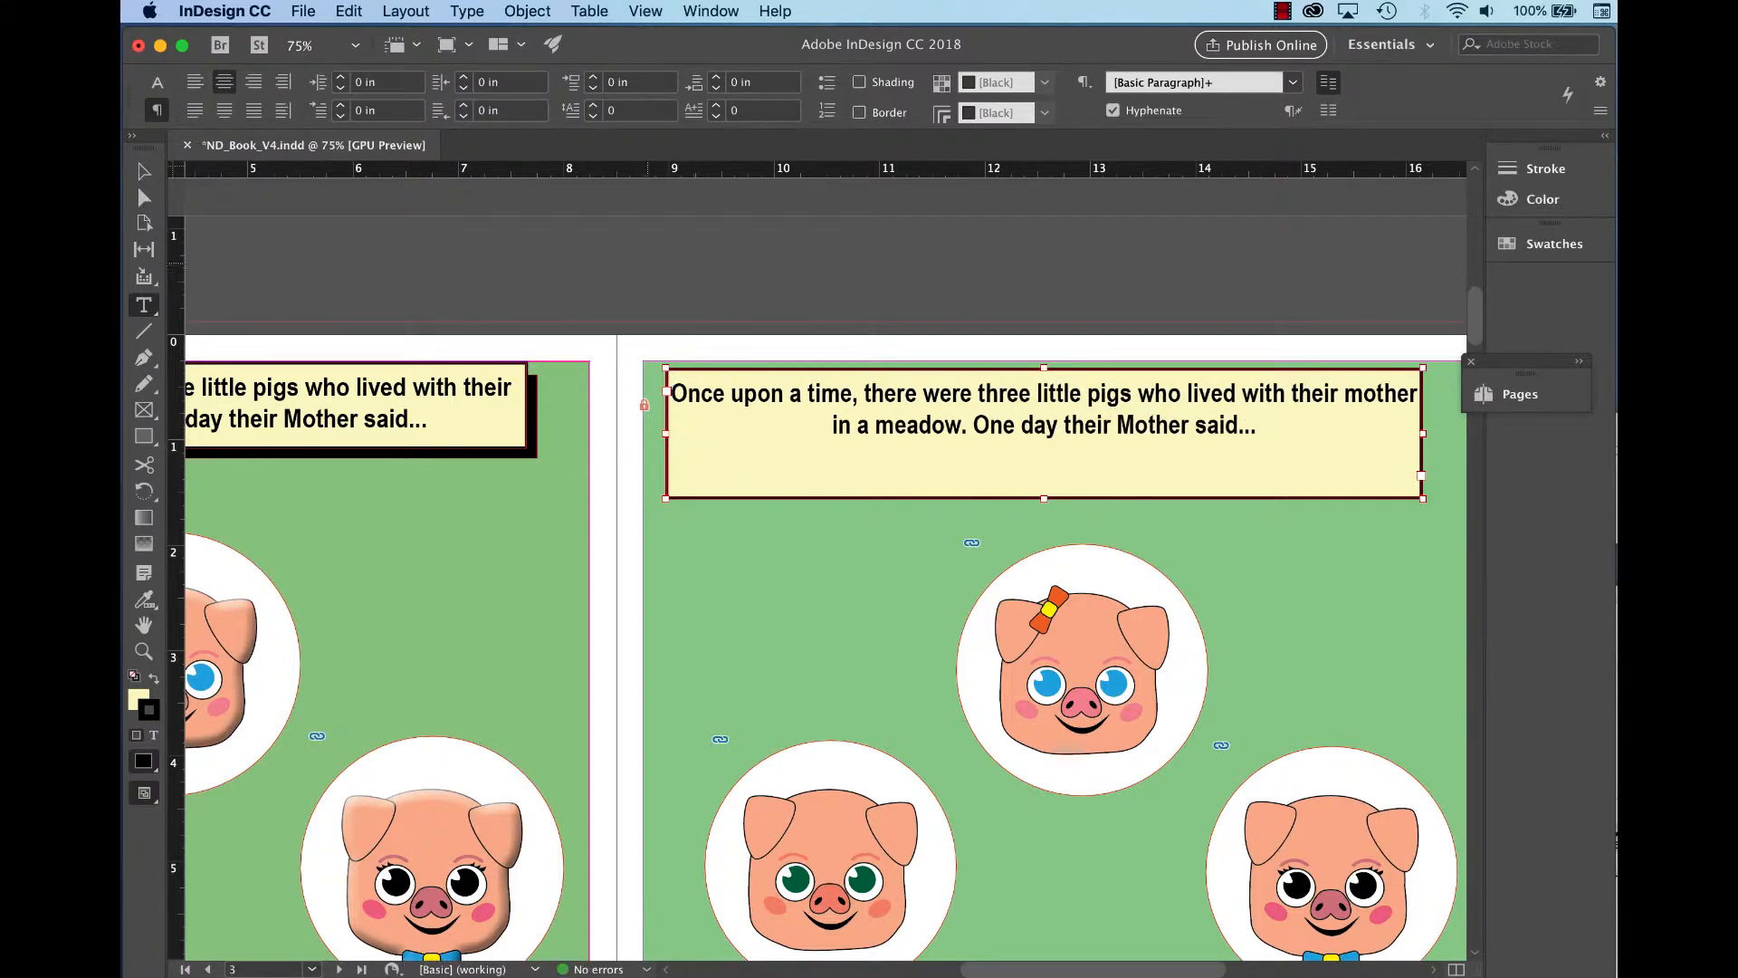
pyautogui.press('Escape')
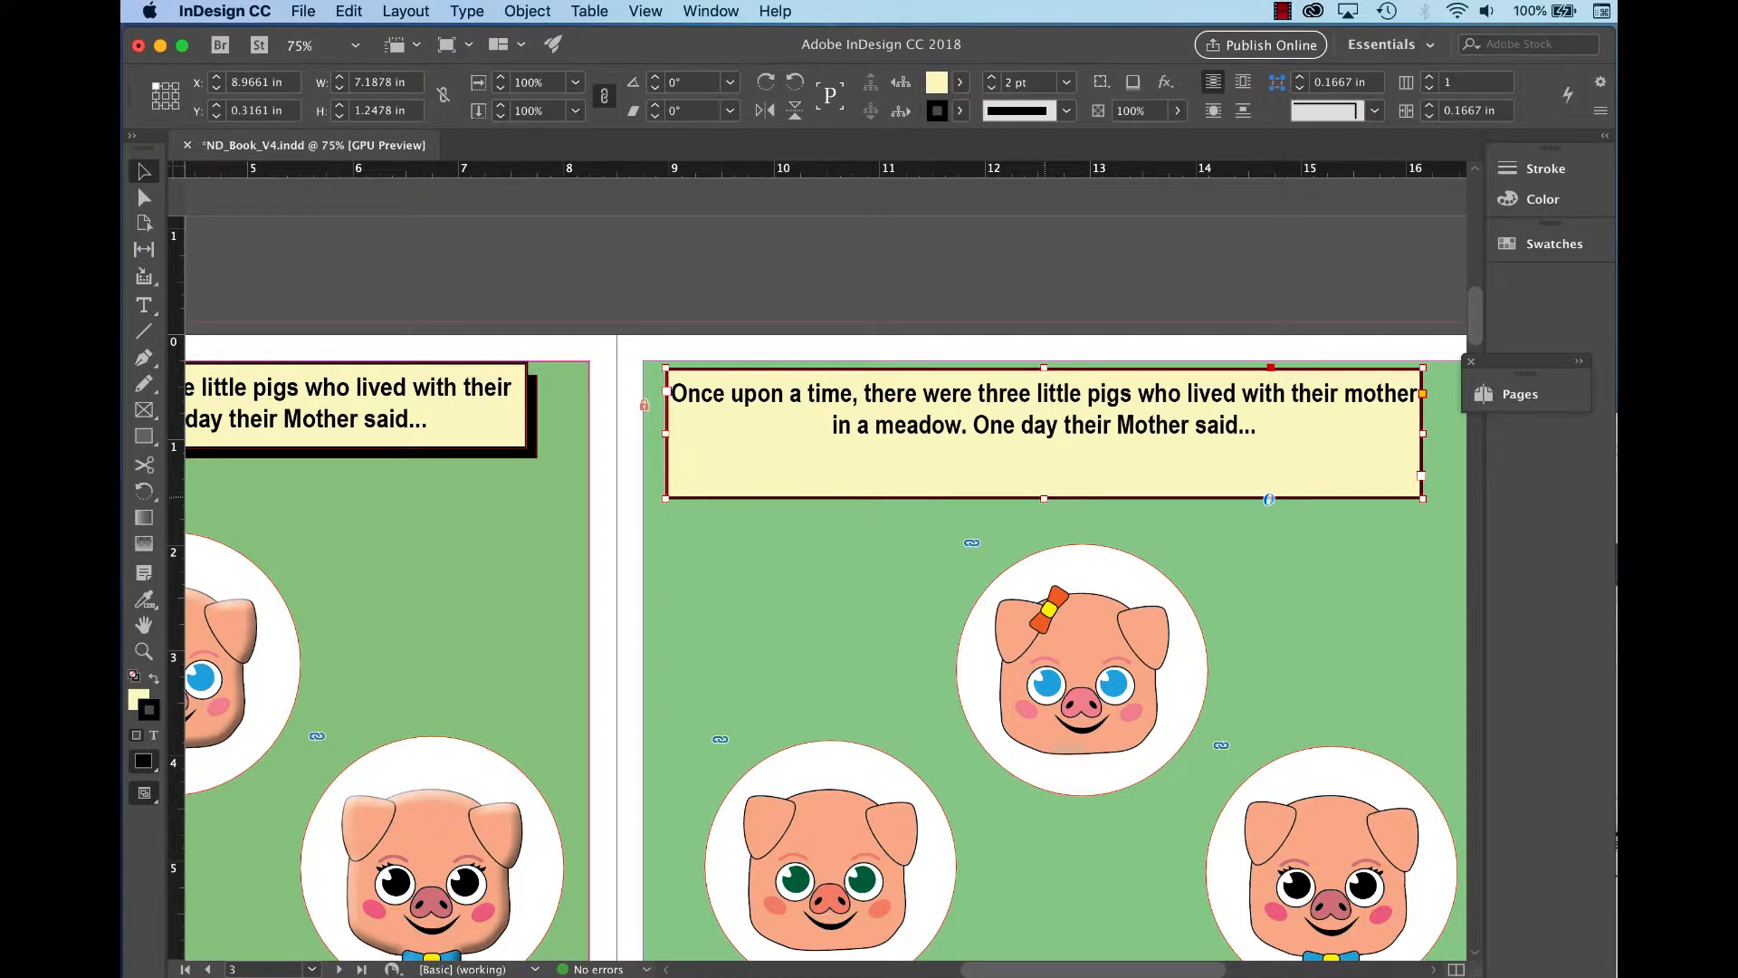
# Shrink the narration frame to about 6.47 × 0.79 in and move it to about X 9.32 in, Y 0.27 in.
pyautogui.moveTo(1044, 499); pyautogui.dragTo(1047, 450)
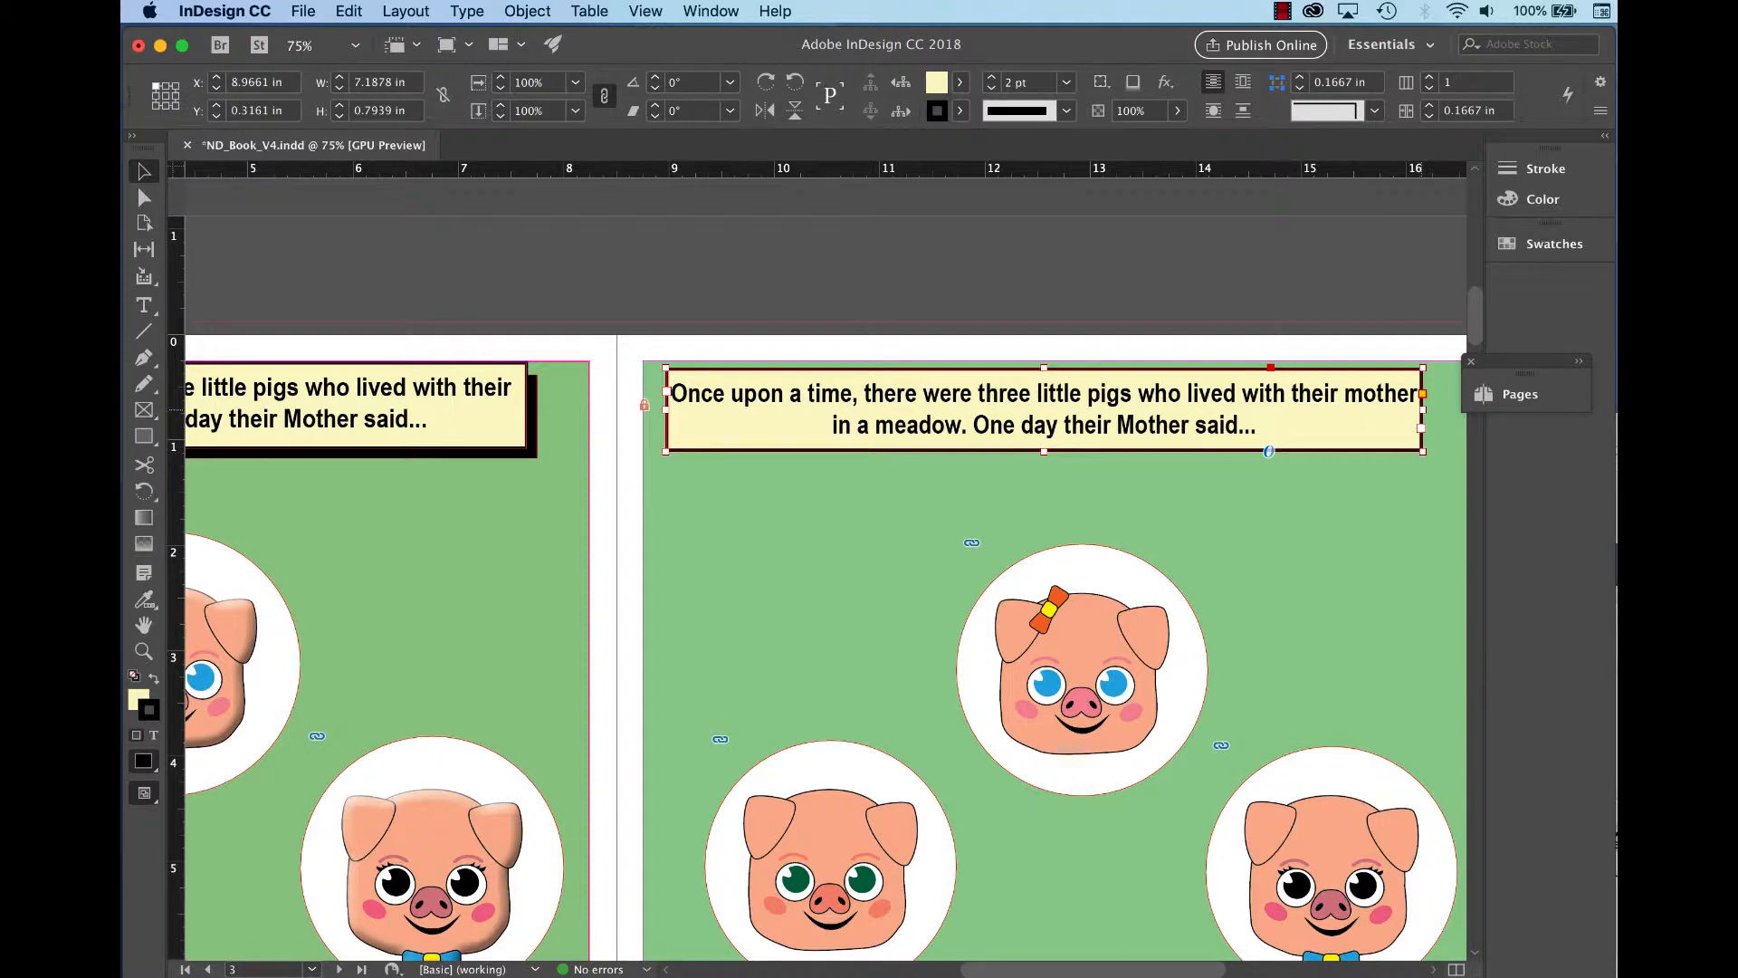
pyautogui.moveTo(1423, 410); pyautogui.dragTo(1348, 413)
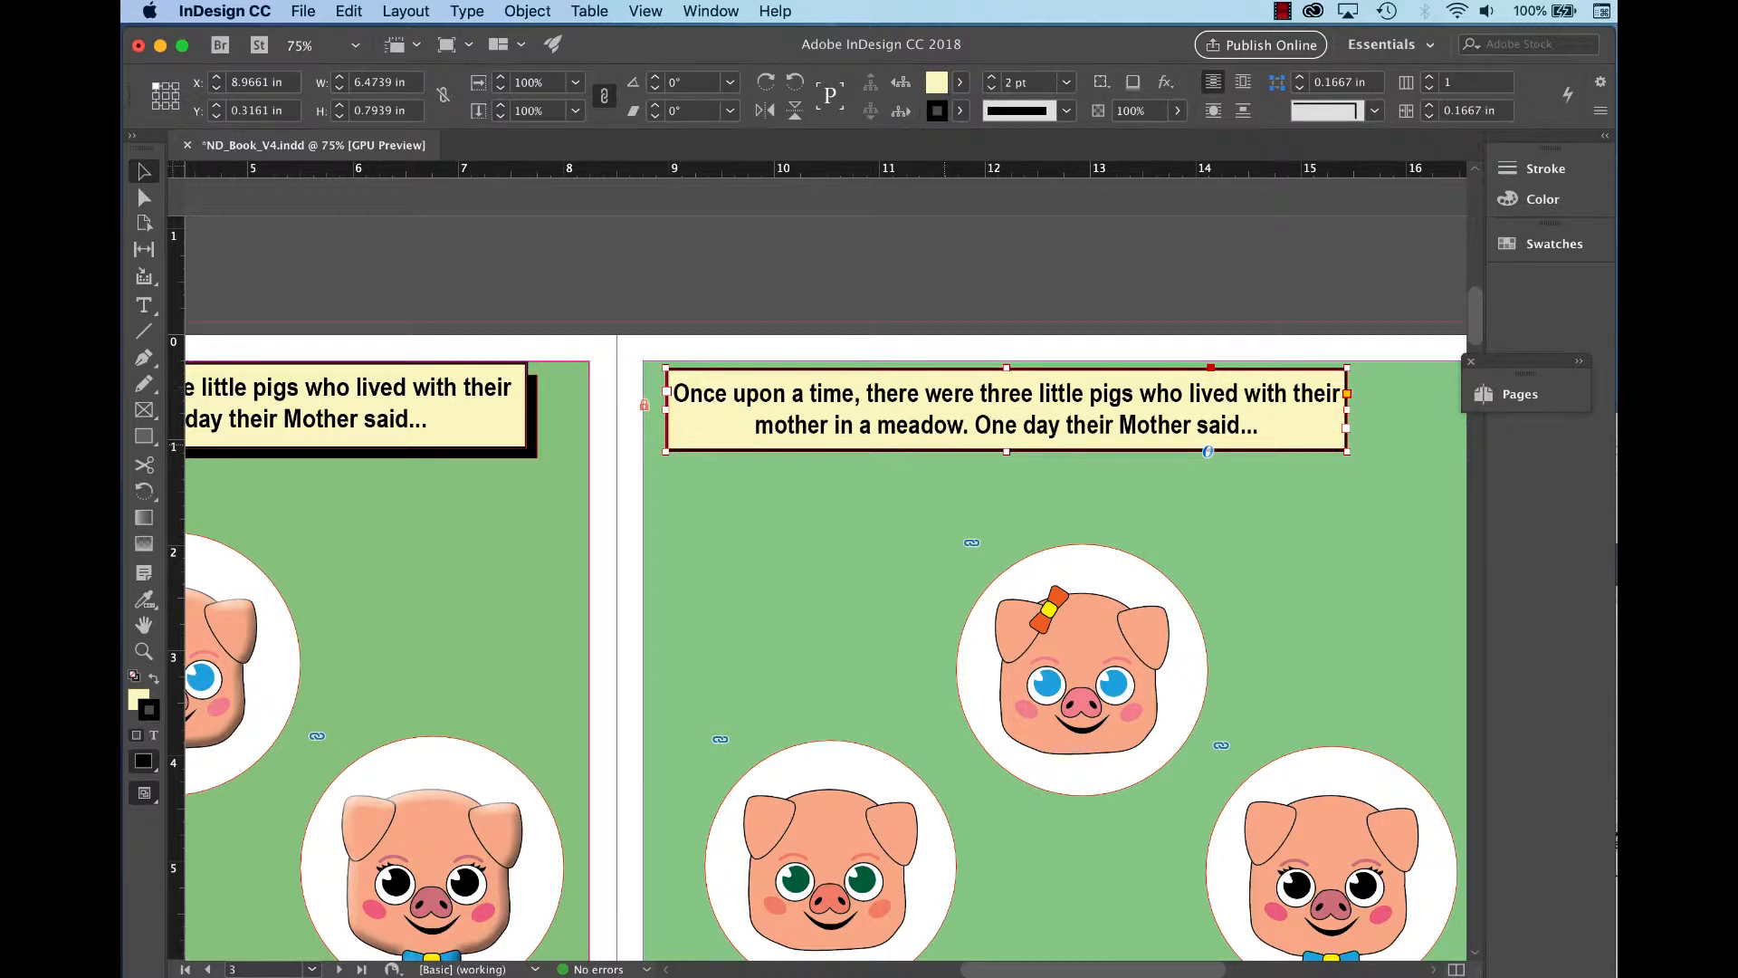
pyautogui.press('super+minus')
pyautogui.scroll(-5, 815, 561)
pyautogui.hscroll(-5, 815, 561)
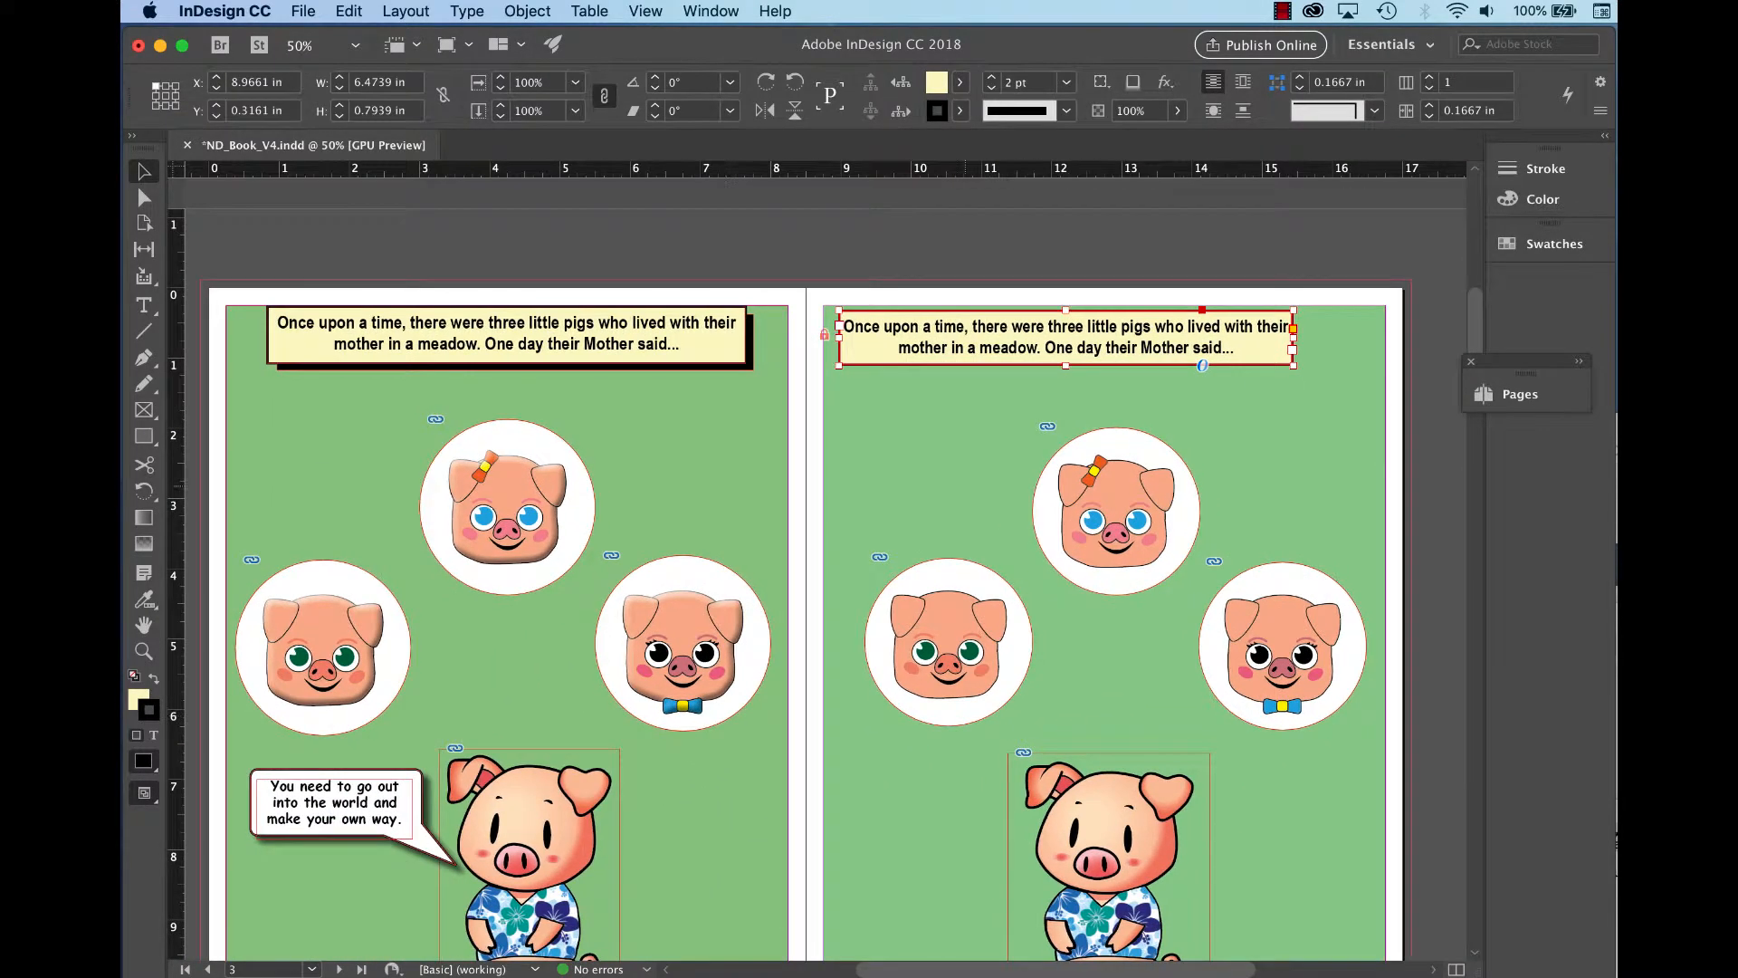
pyautogui.press('super+equal')
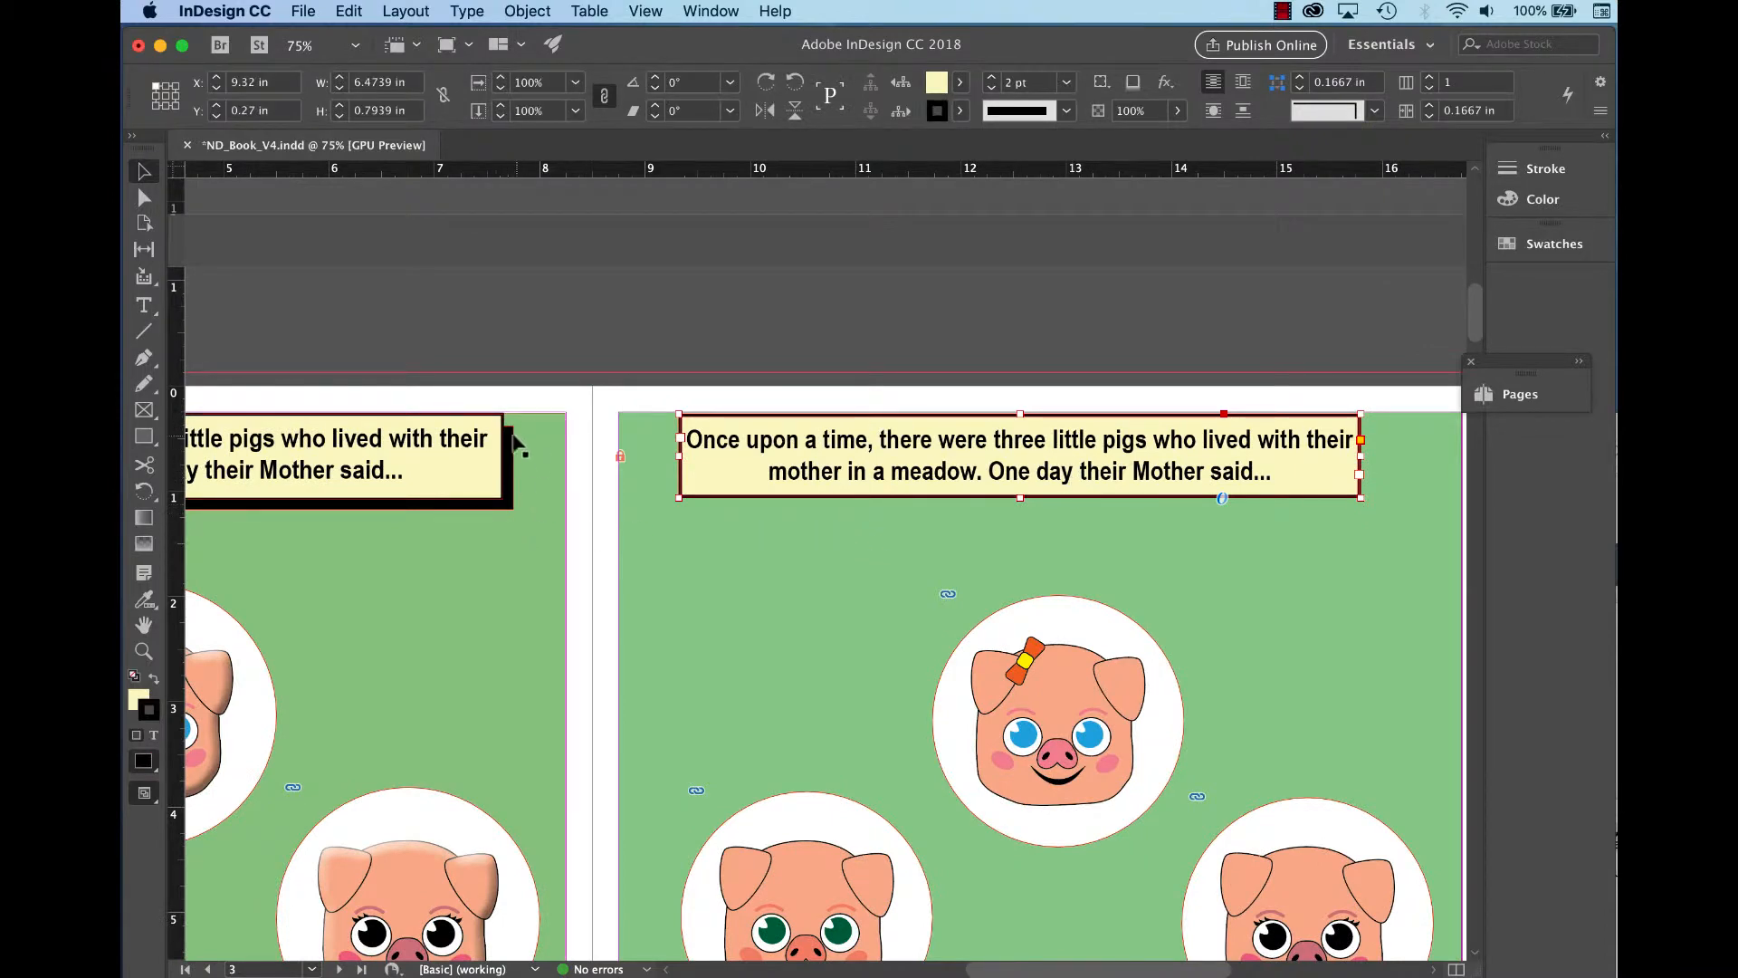
# Draw a rectangle about 6.44 × 0.76 in over the narration frame and fill it with [Black].
pyautogui.moveTo(543, 630); pyautogui.dragTo(455, 553)
pyautogui.press('super+shift+a')
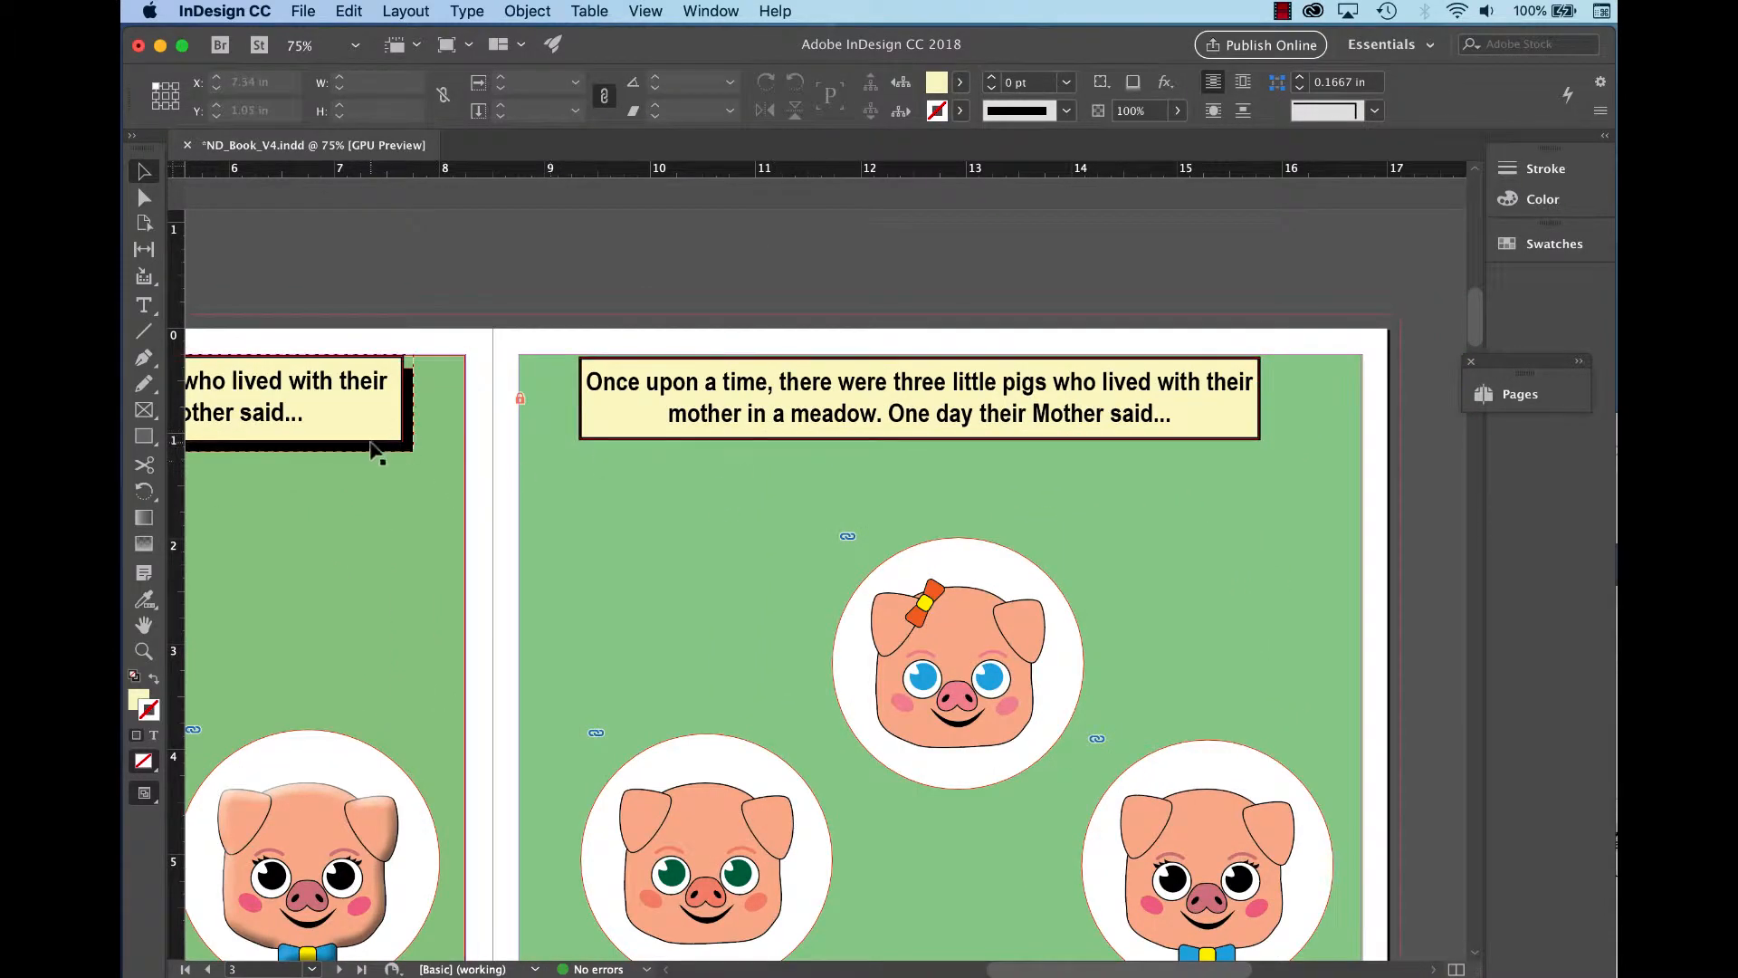
pyautogui.click(146, 436)
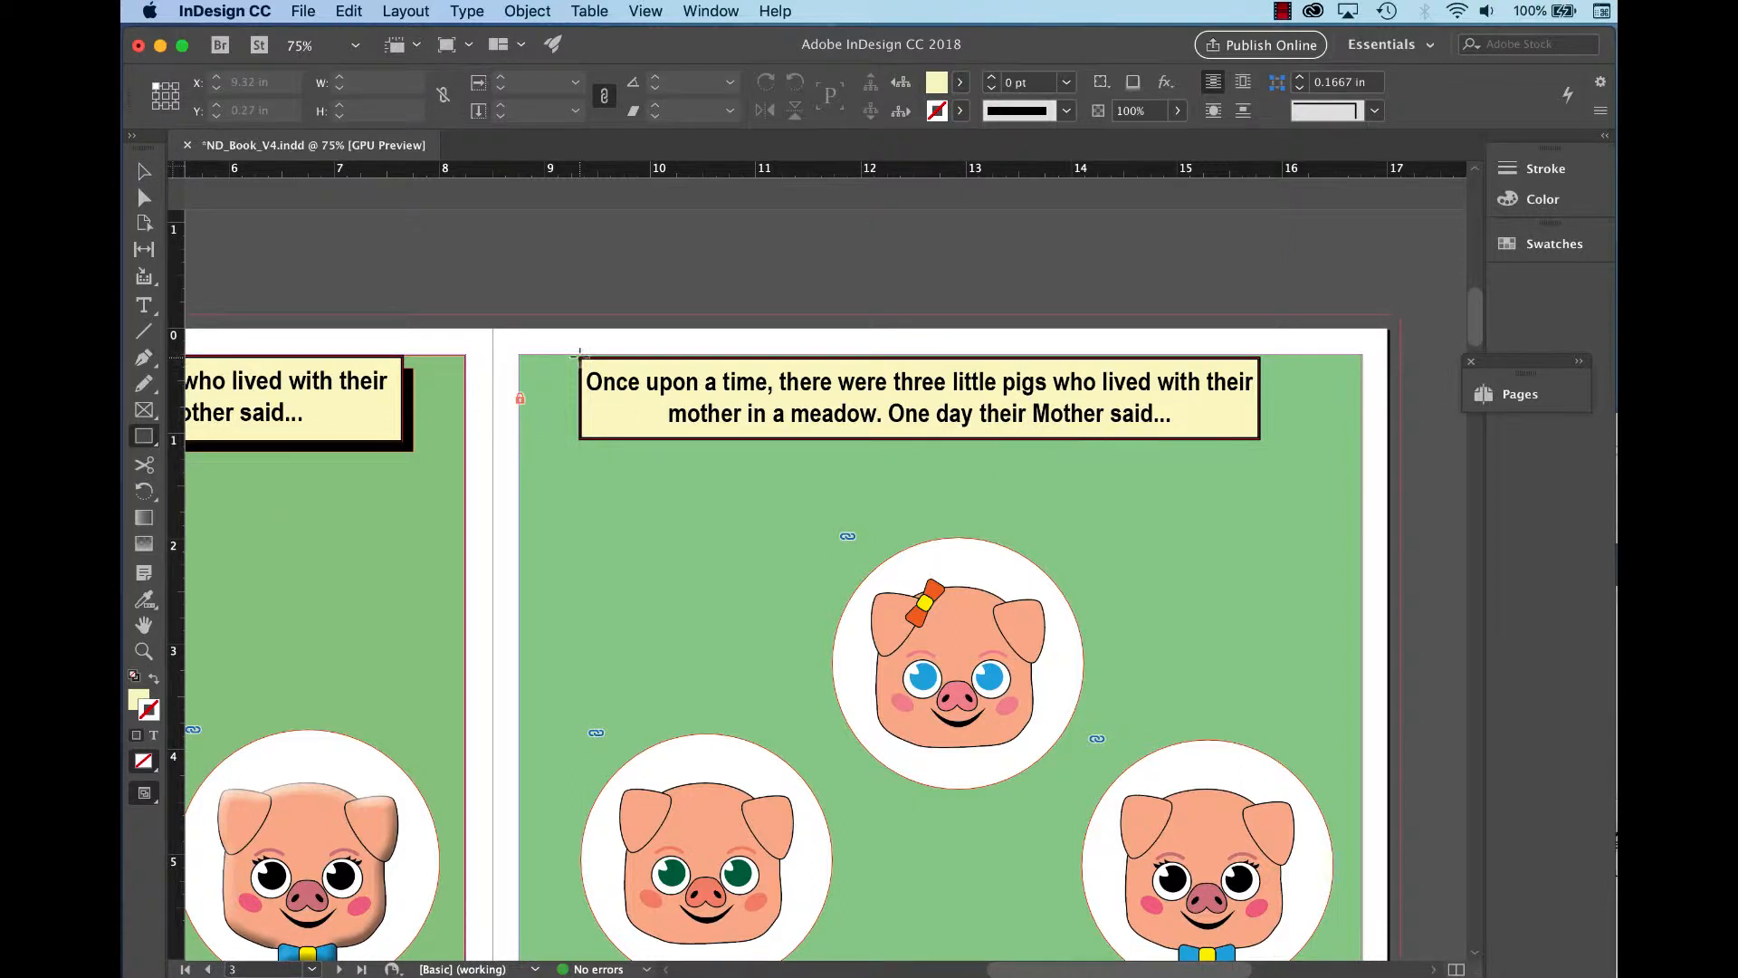
pyautogui.moveTo(581, 358); pyautogui.dragTo(1257, 438)
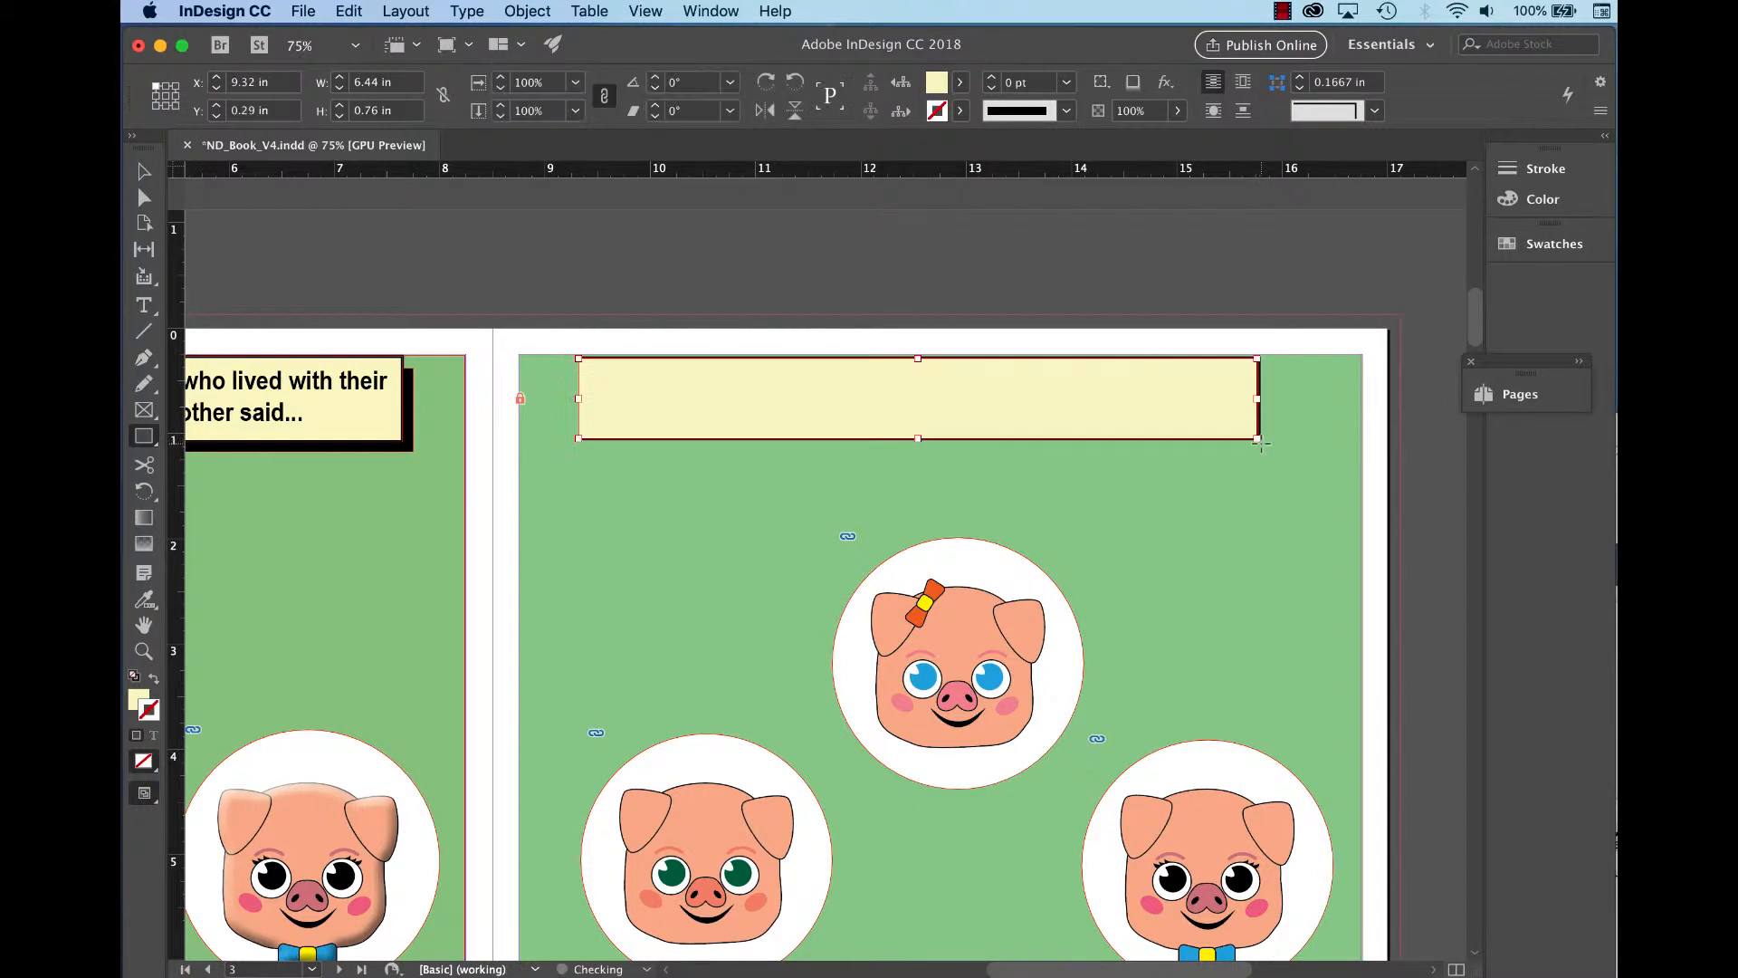
pyautogui.click(960, 83)
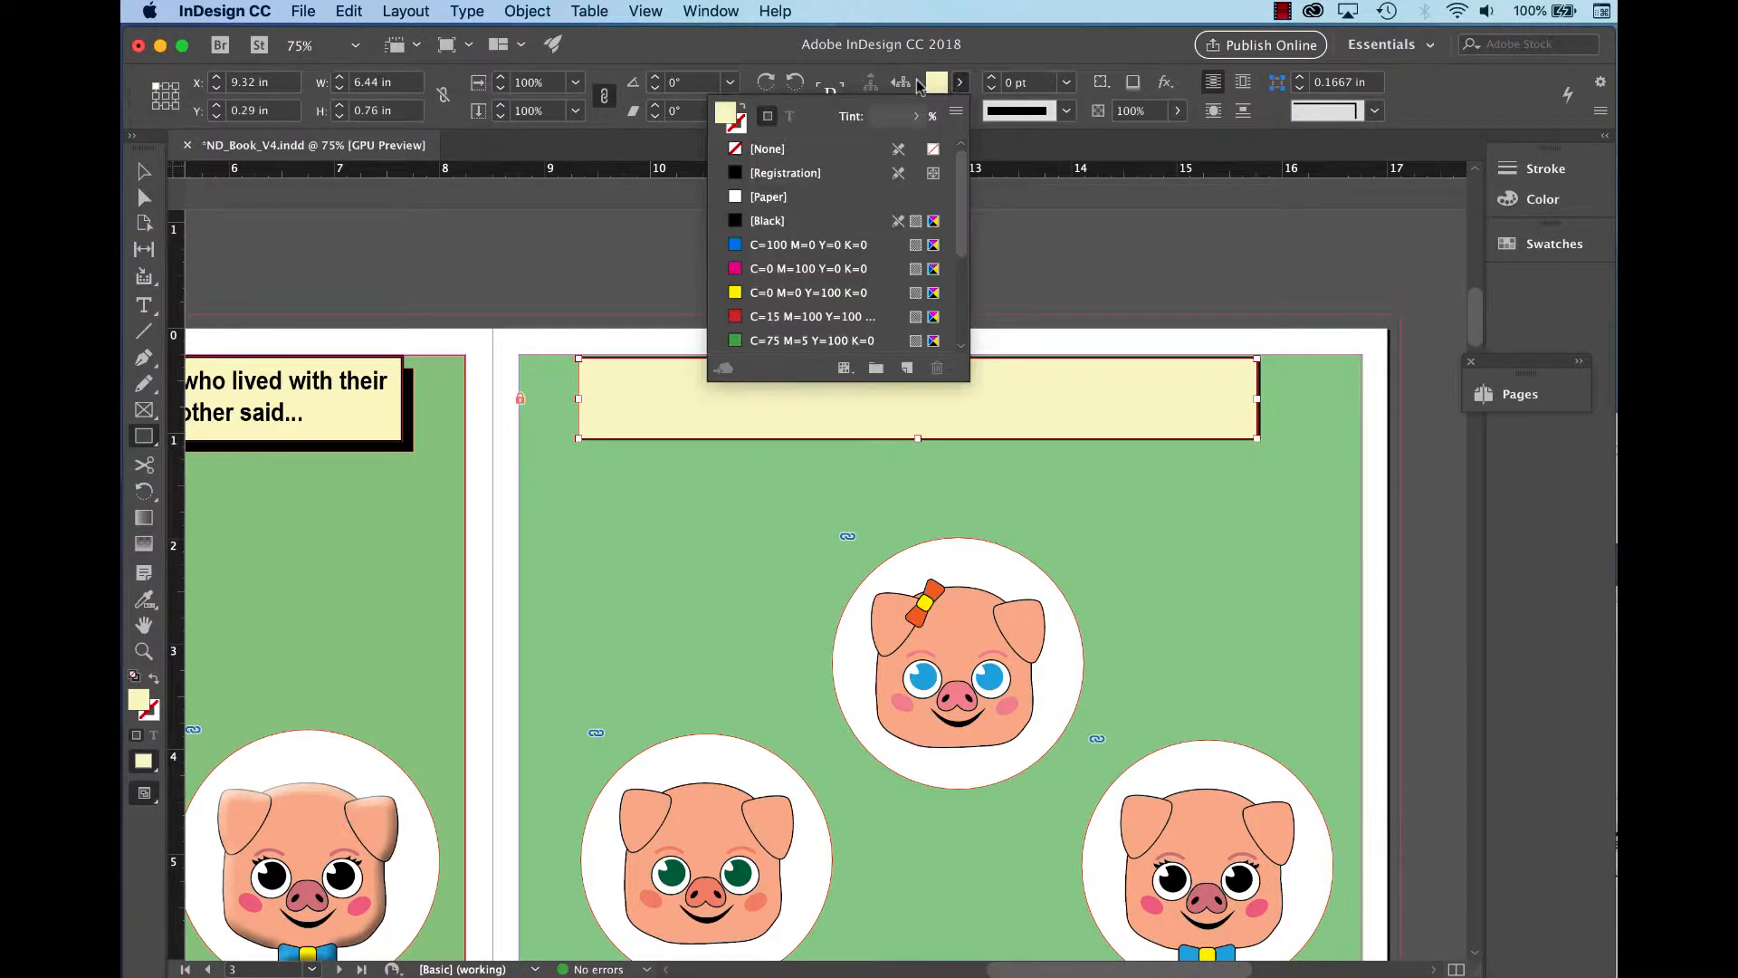
pyautogui.click(772, 223)
pyautogui.click(957, 56)
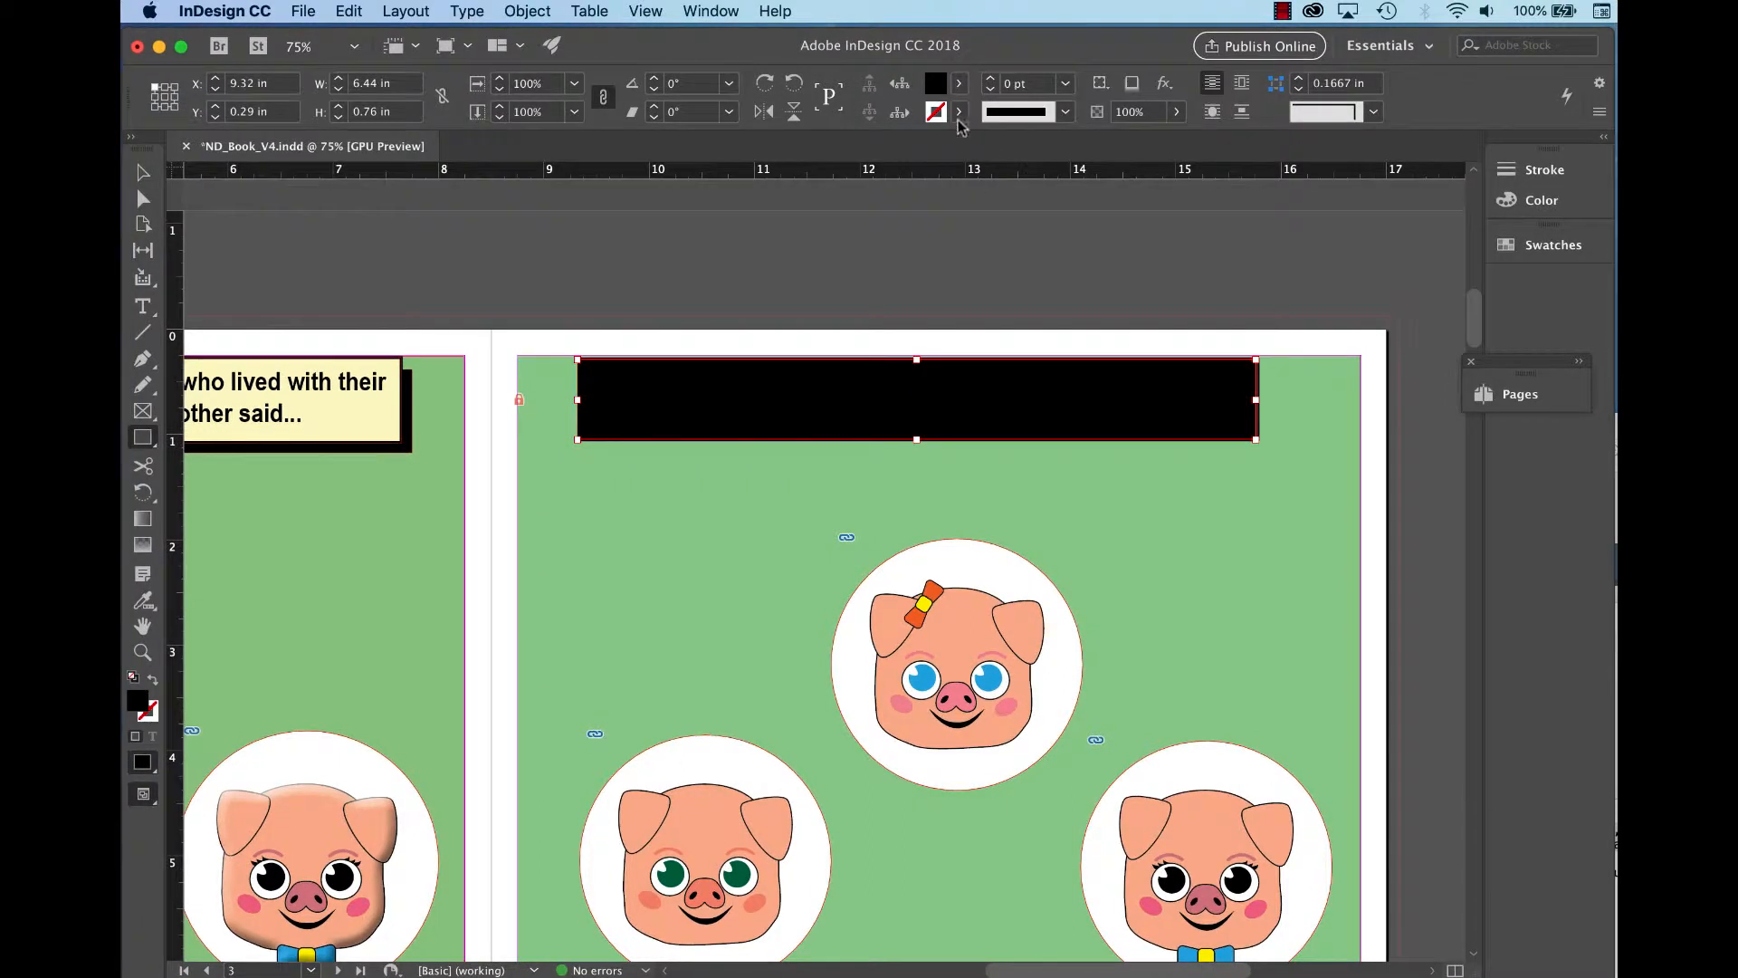
# Send the black rectangle behind the narration frame and offset it to about X 9.435 in, Y 0.43 in as a drop shadow.
pyautogui.click(144, 172)
pyautogui.moveTo(1065, 417)
pyautogui.mouseDown()
pyautogui.moveTo(1099, 427)
pyautogui.moveTo(1077, 432)
pyautogui.mouseUp()
pyautogui.click(527, 11)
pyautogui.moveTo(556, 82)
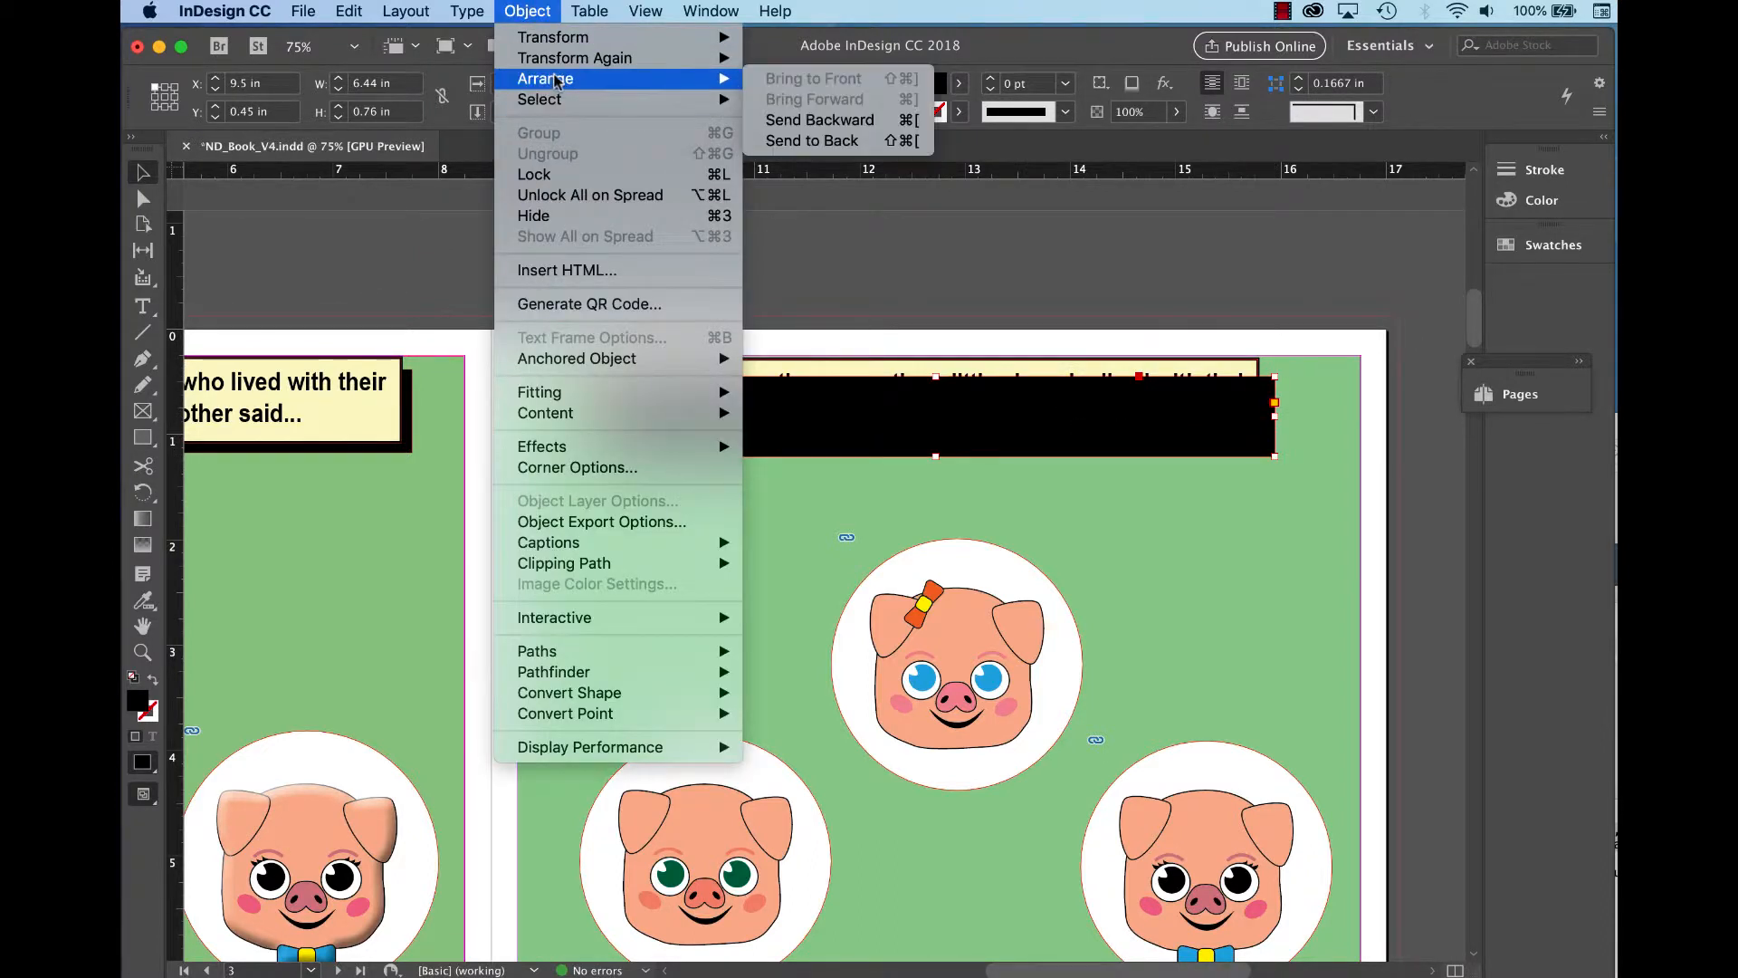
pyautogui.click(825, 122)
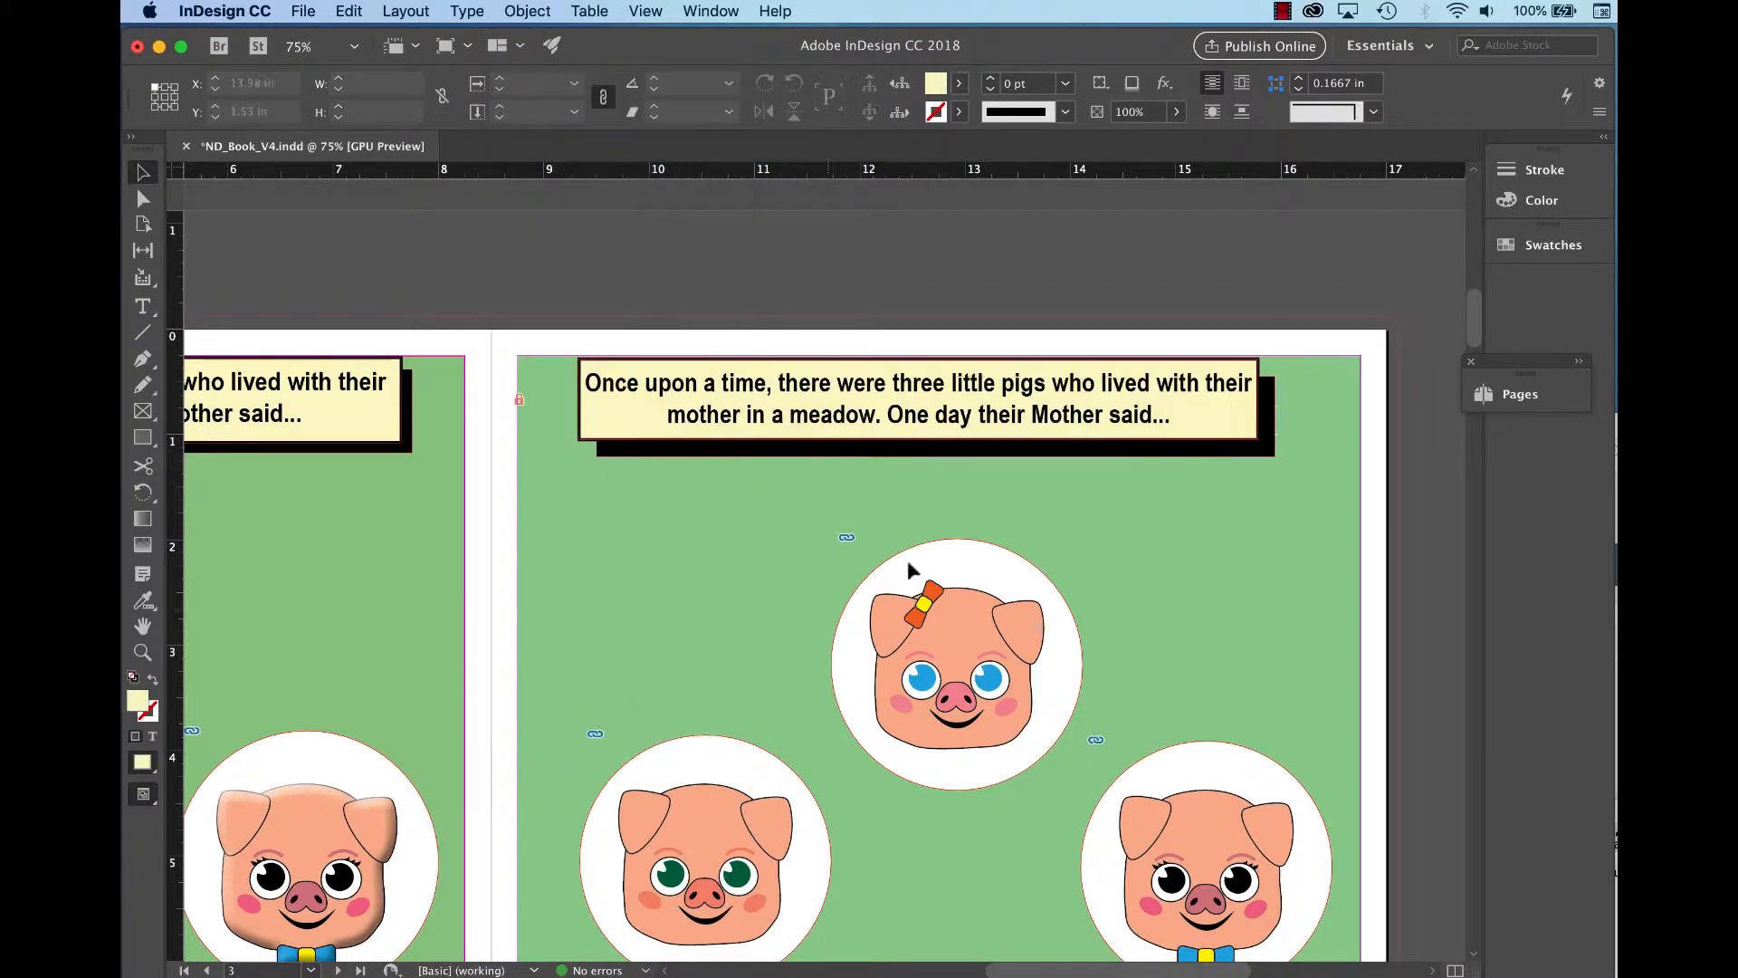
pyautogui.moveTo(1261, 463); pyautogui.dragTo(1261, 455)
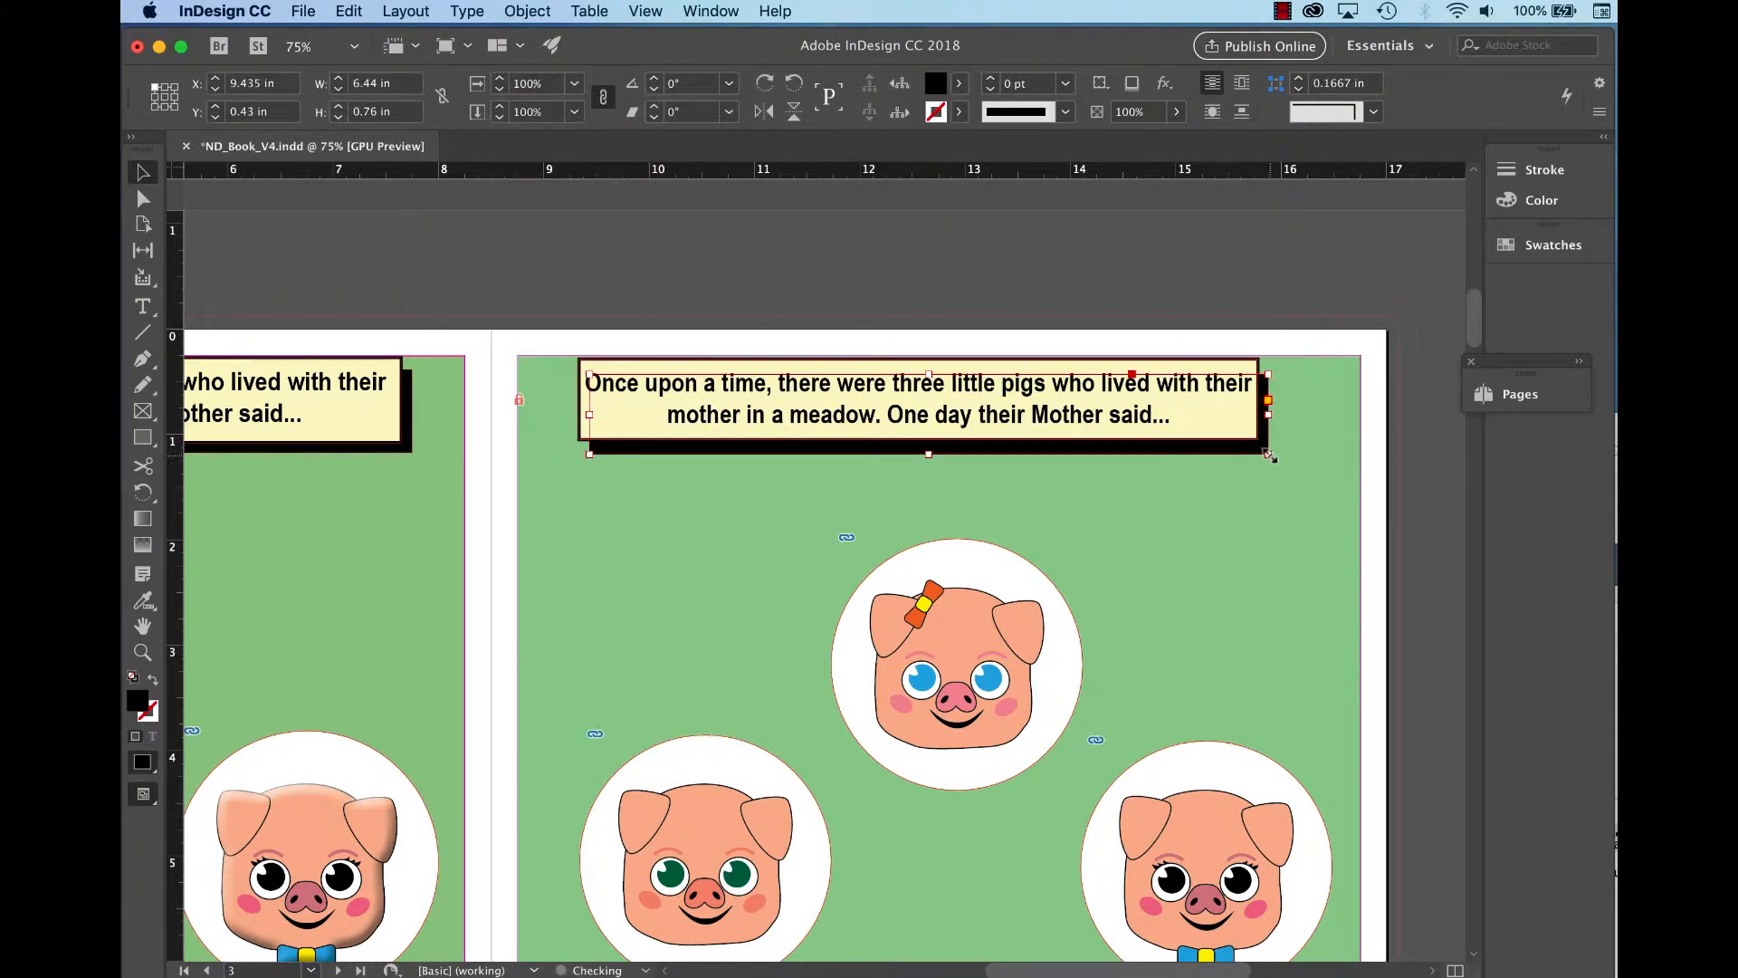
pyautogui.click(1295, 328)
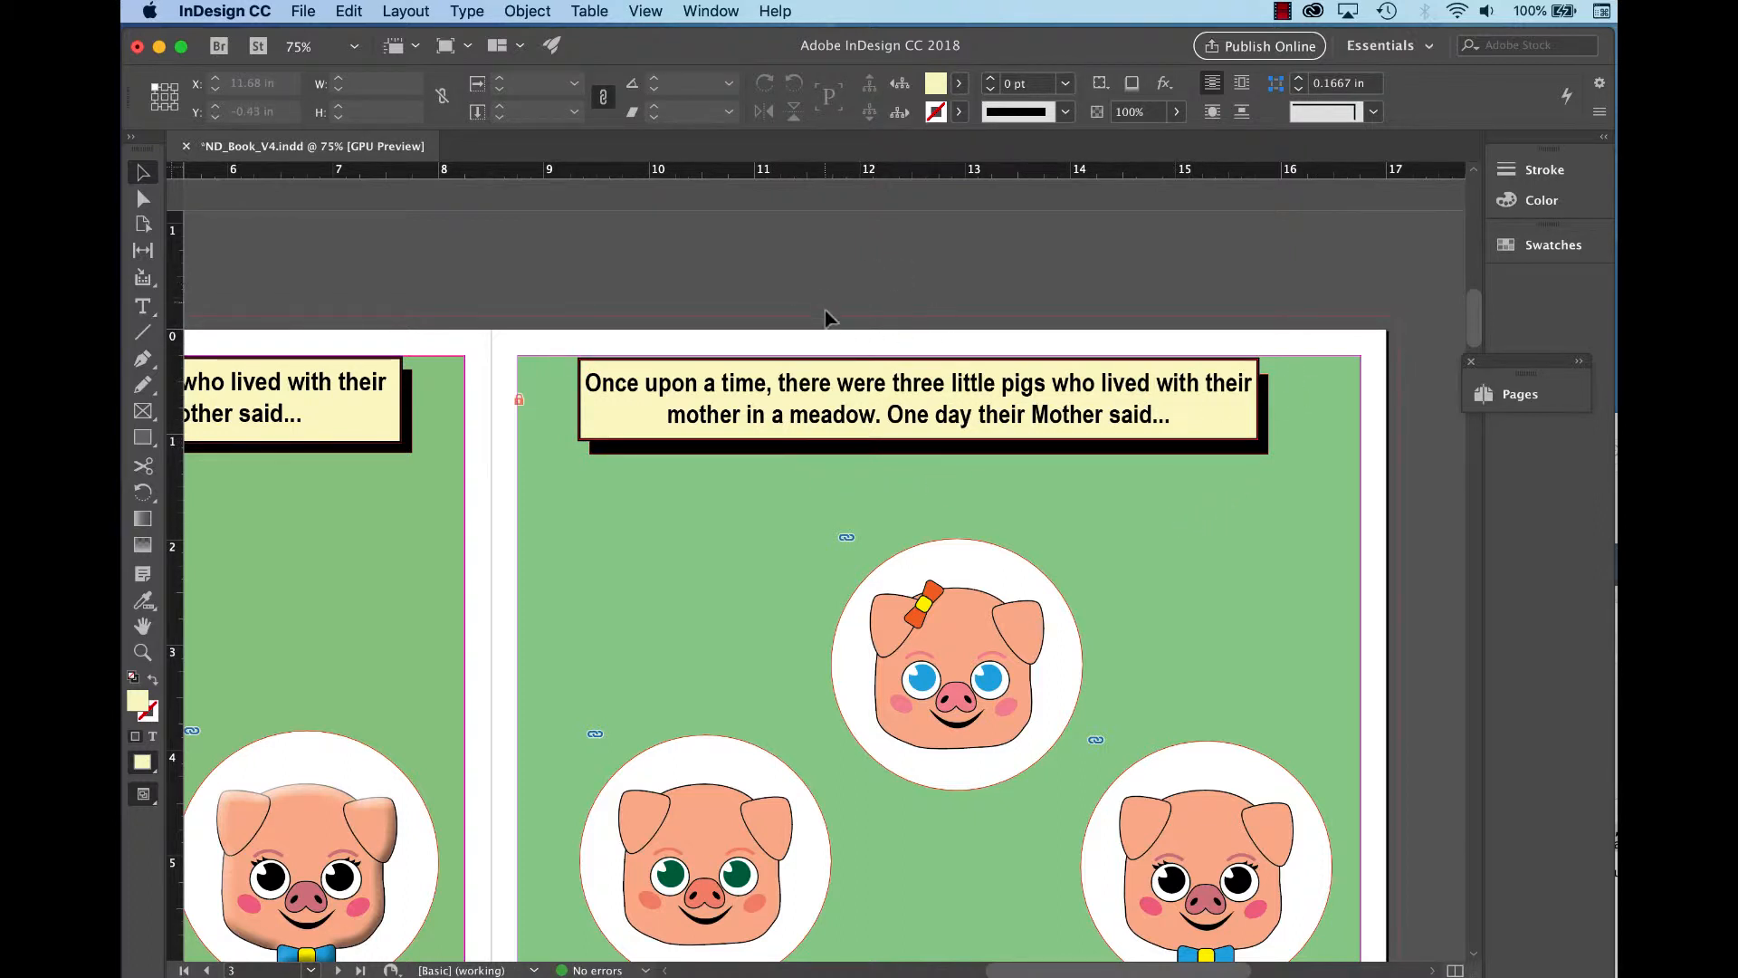
# Group the narration frame with its black shadow rectangle and shift the group slightly so it sits centred across the page.
pyautogui.moveTo(813, 319); pyautogui.dragTo(959, 474)
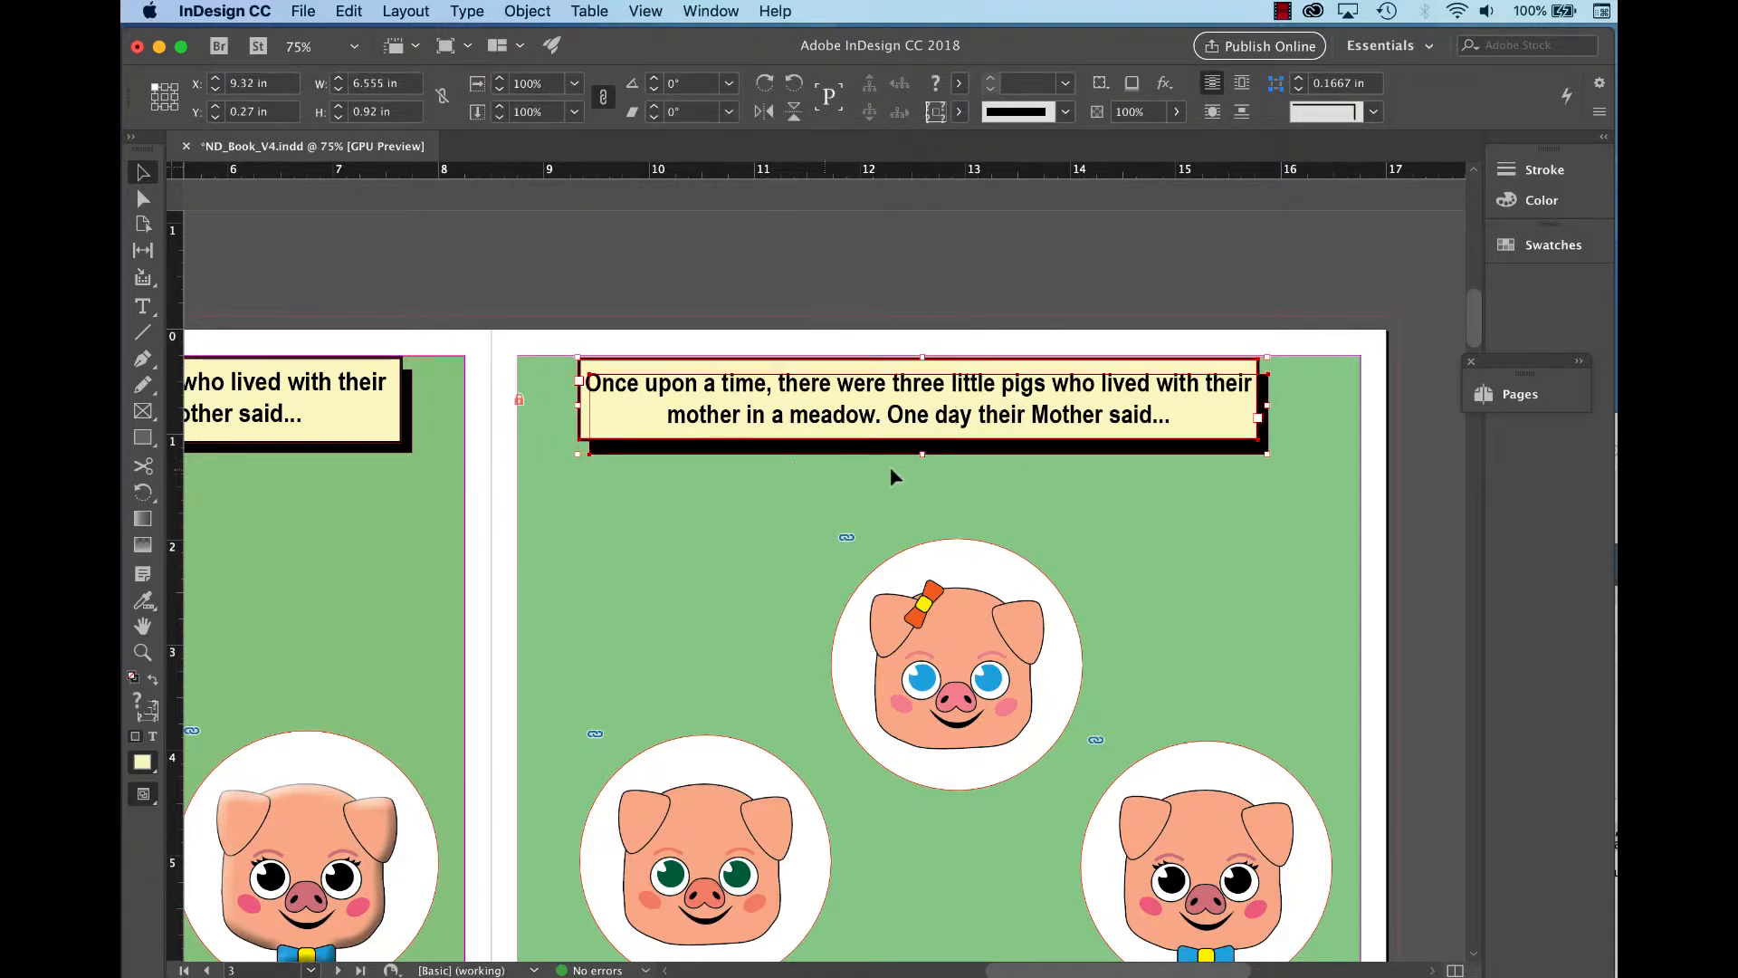
pyautogui.click(538, 12)
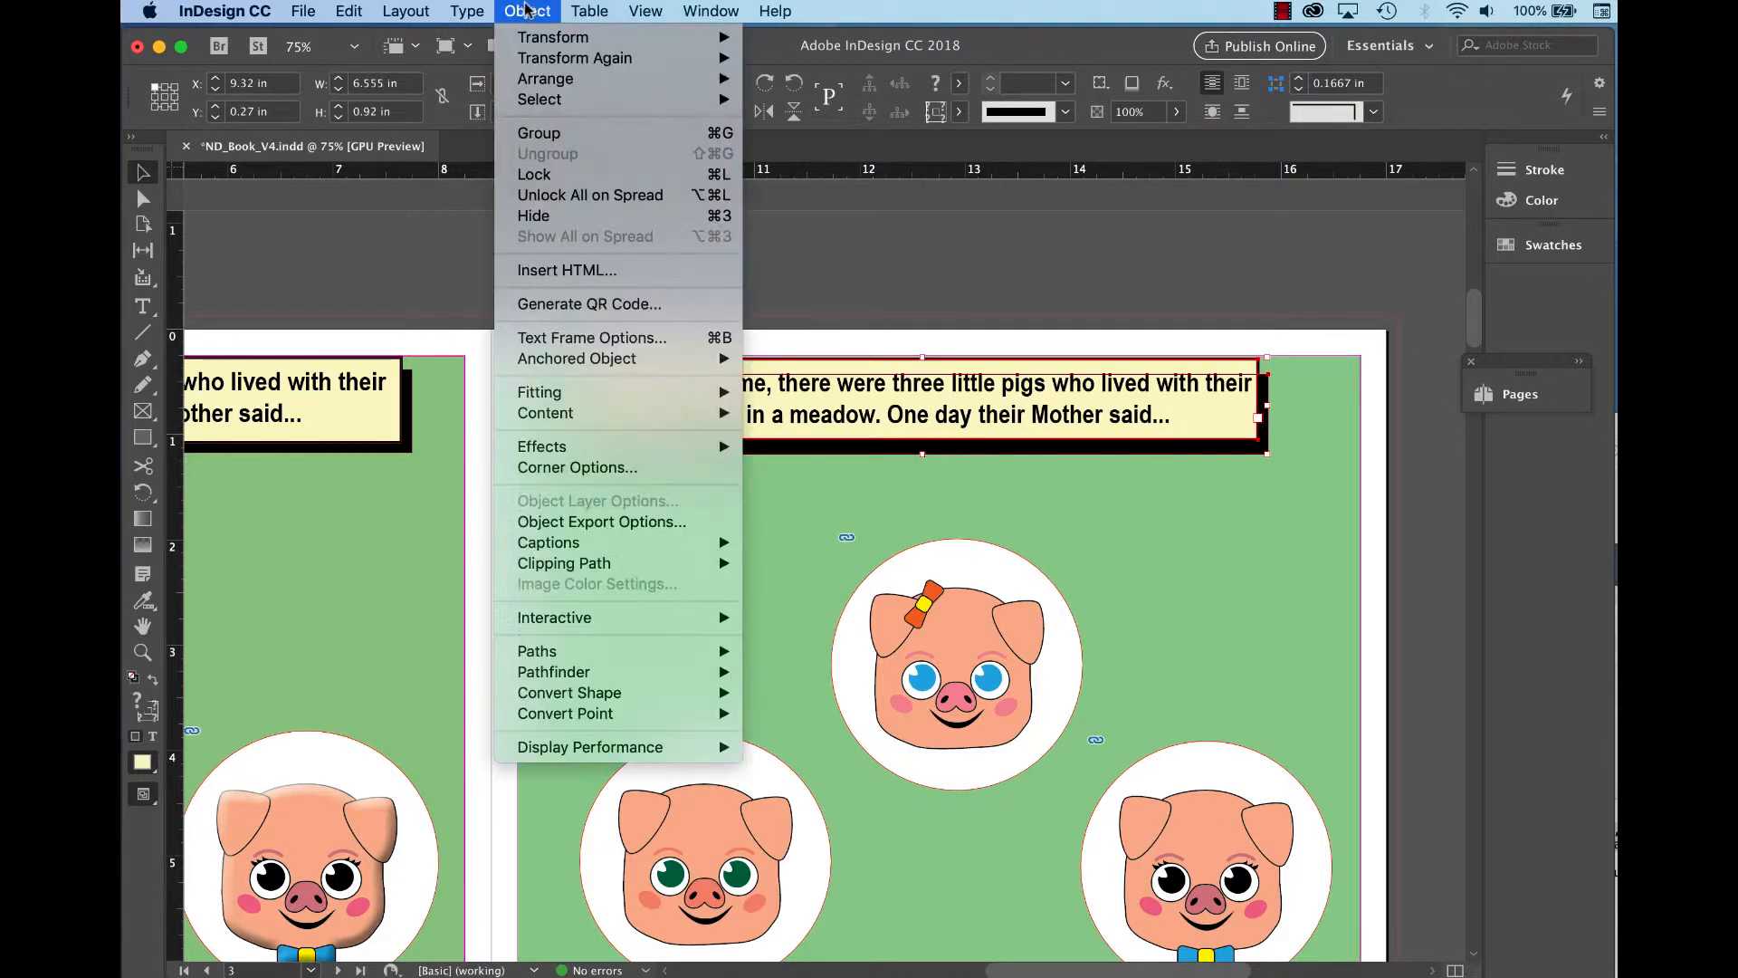
pyautogui.click(543, 133)
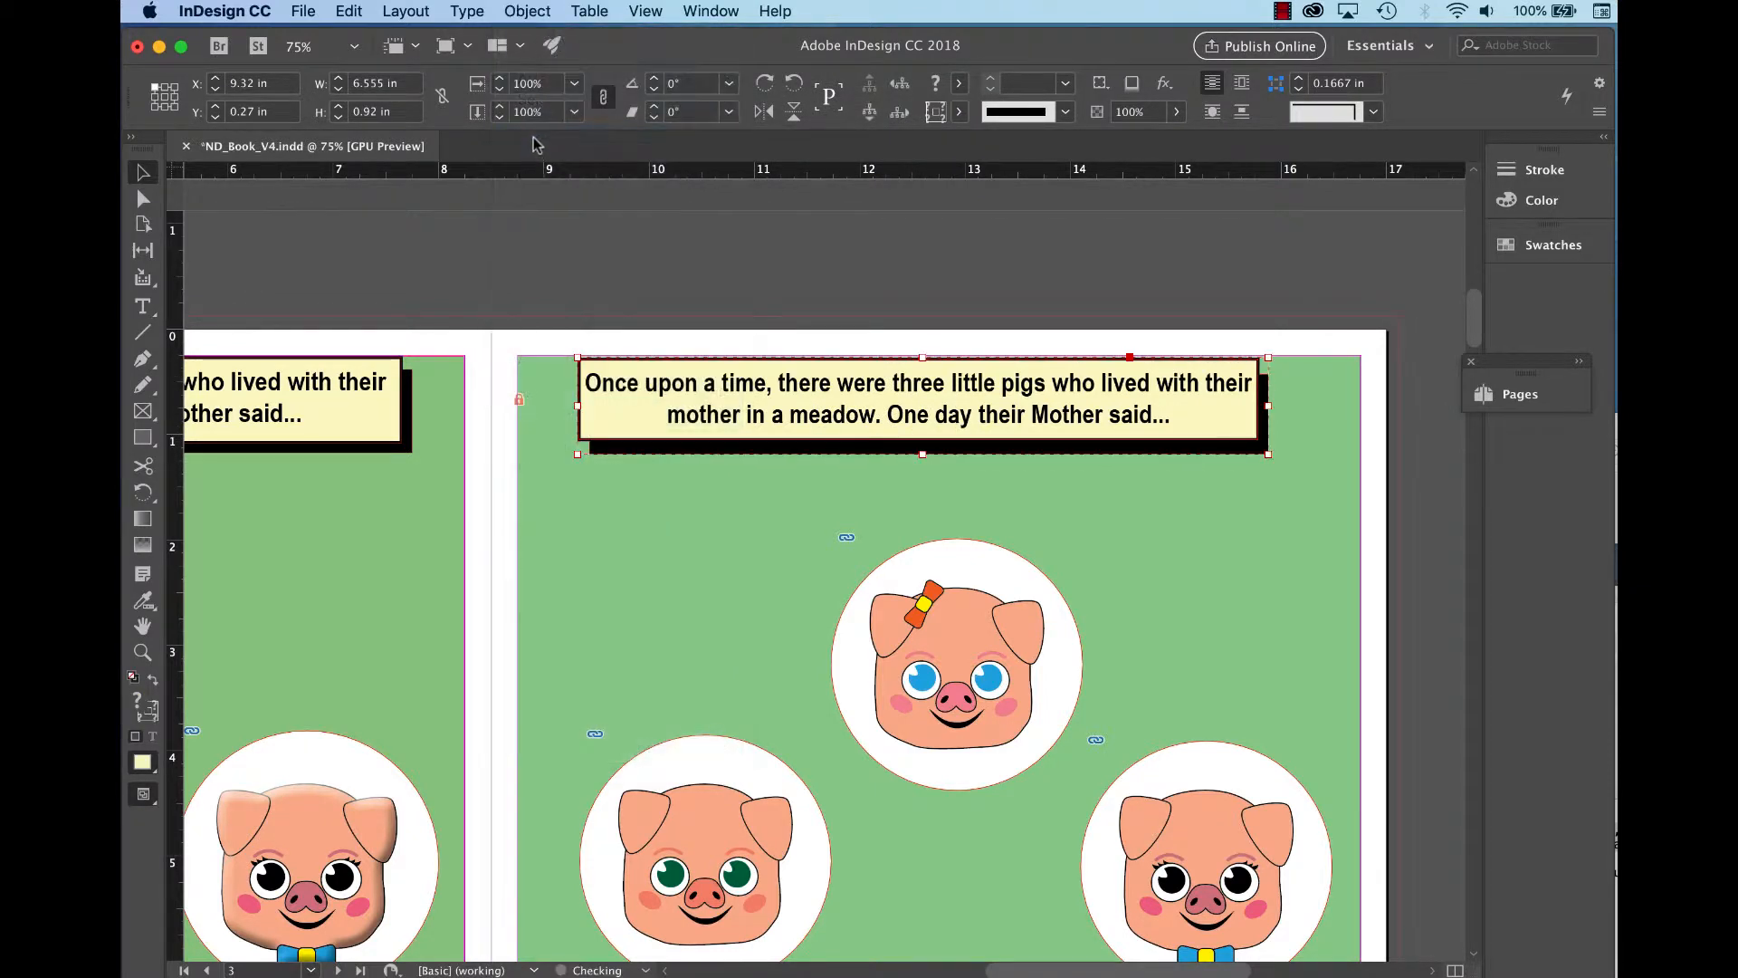
pyautogui.moveTo(1001, 401); pyautogui.dragTo(1066, 427)
# Examine the speech bubble beside the standing pig on the finished page and the matching empty area on the new page.
pyautogui.press('super+minus')
pyautogui.moveTo(887, 807); pyautogui.dragTo(1002, 661)
pyautogui.press('super+minus')
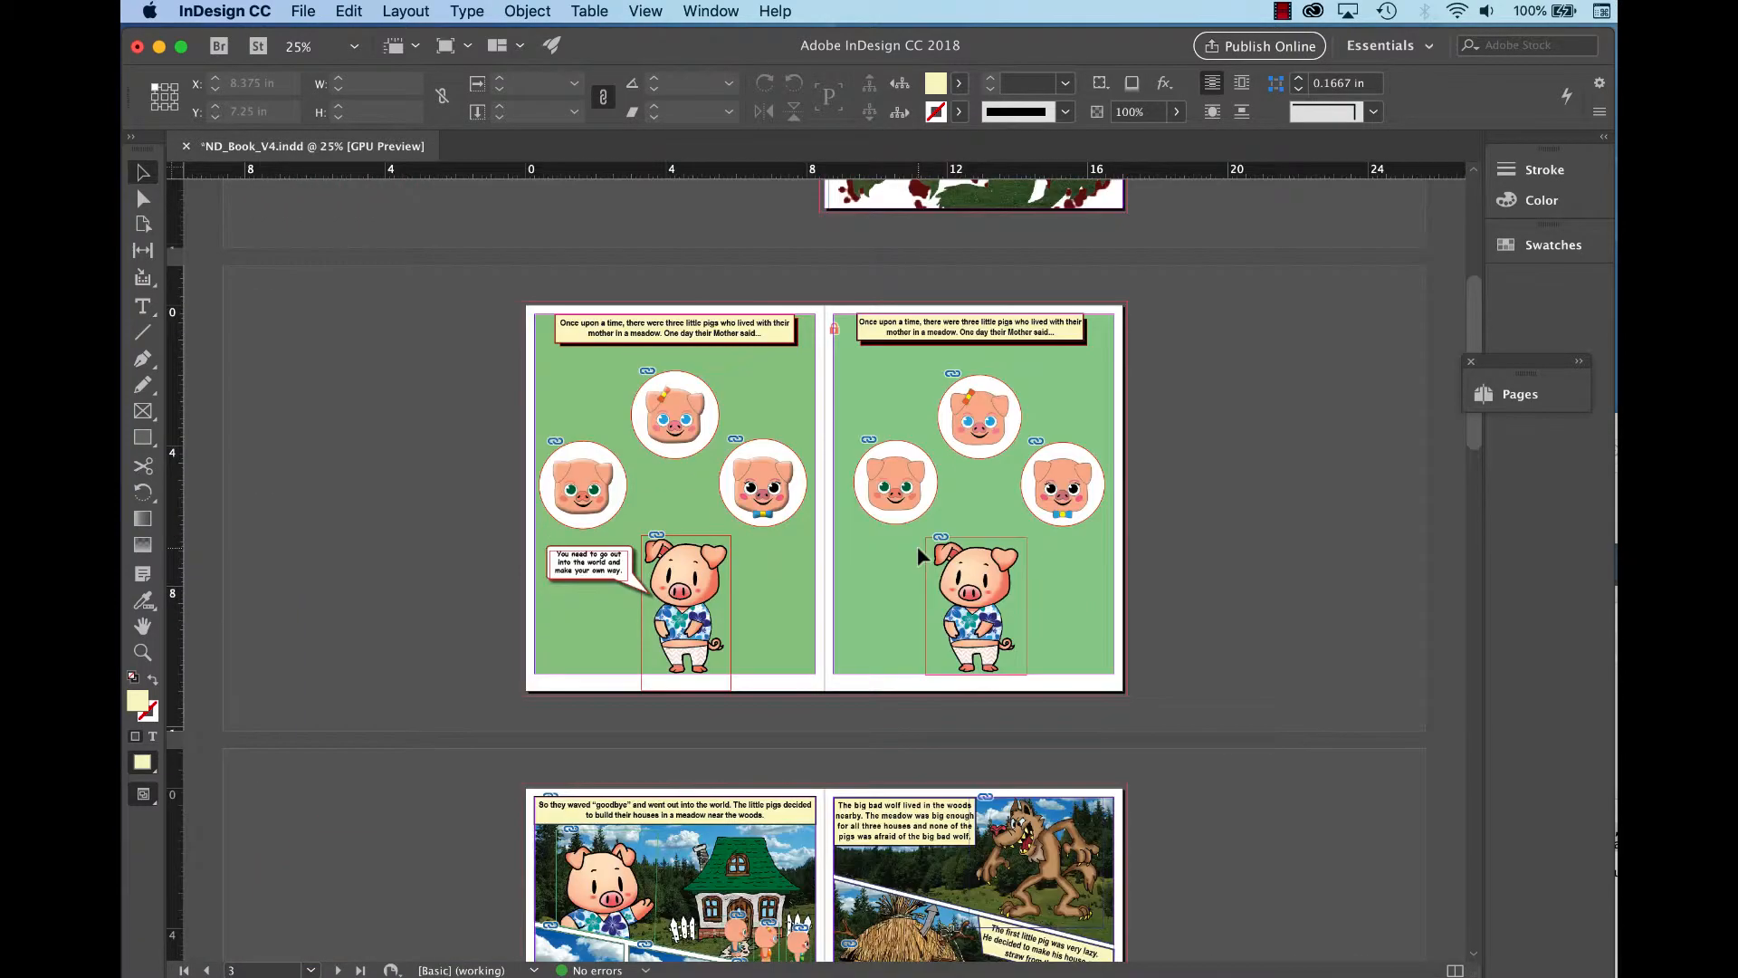
pyautogui.press('super+equal')
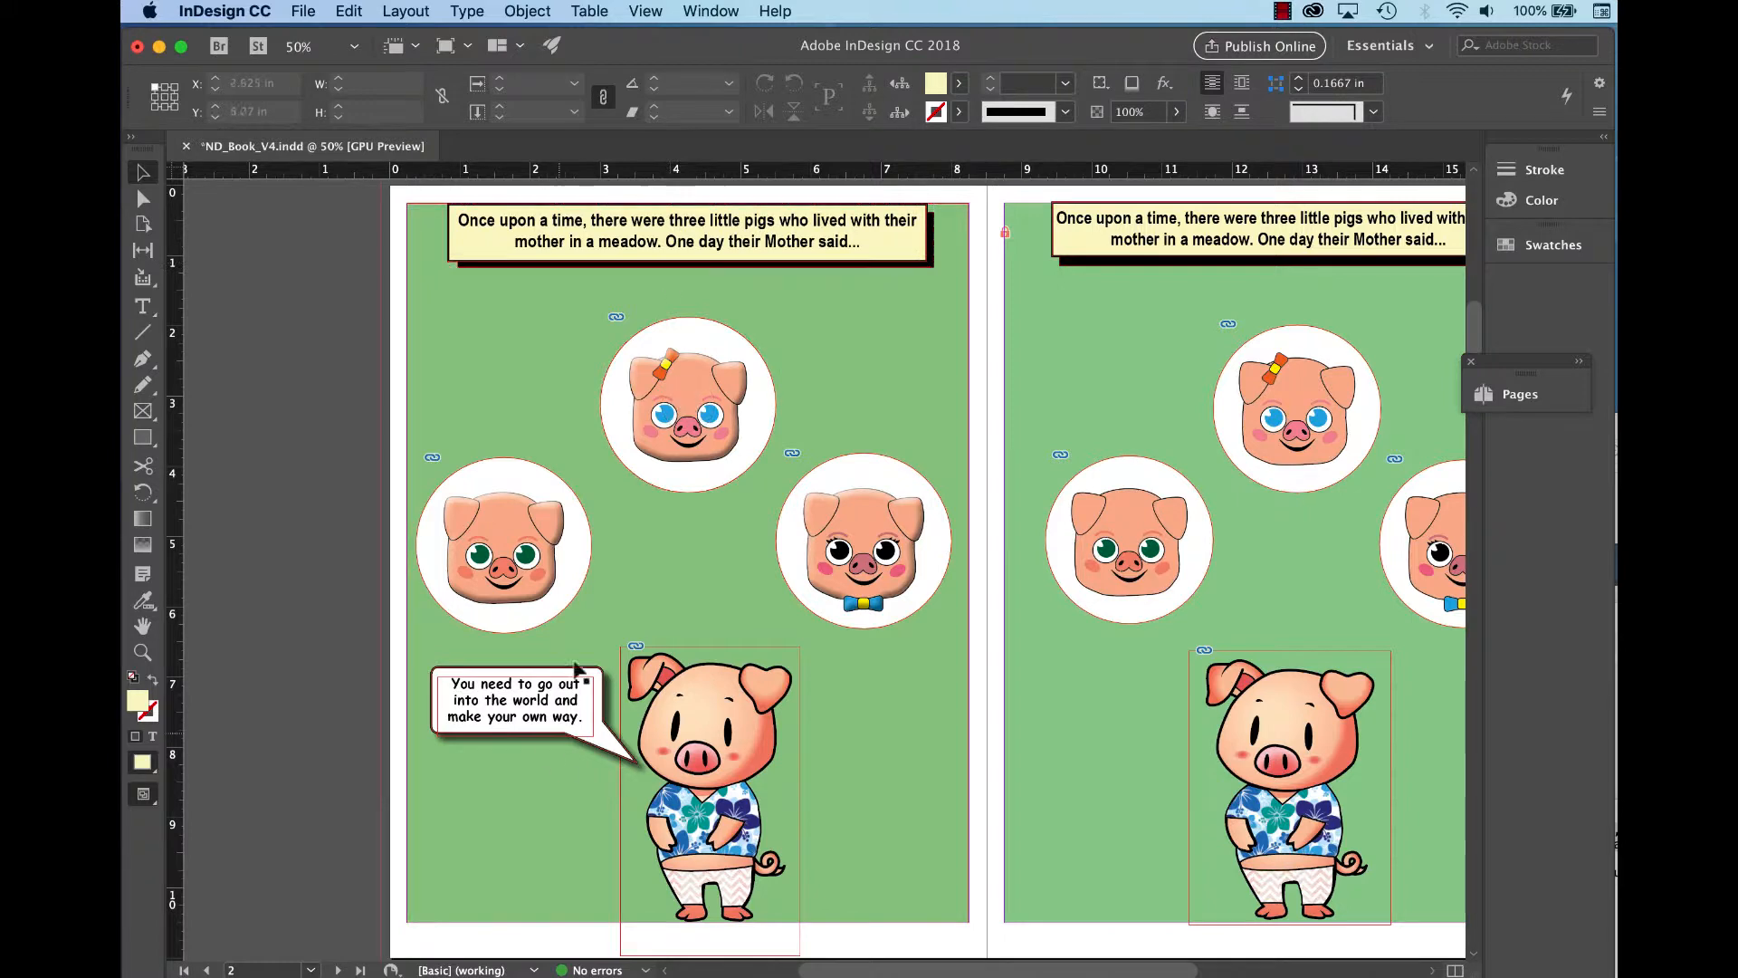
pyautogui.press('super+equal')
pyautogui.scroll(-6, 761, 712)
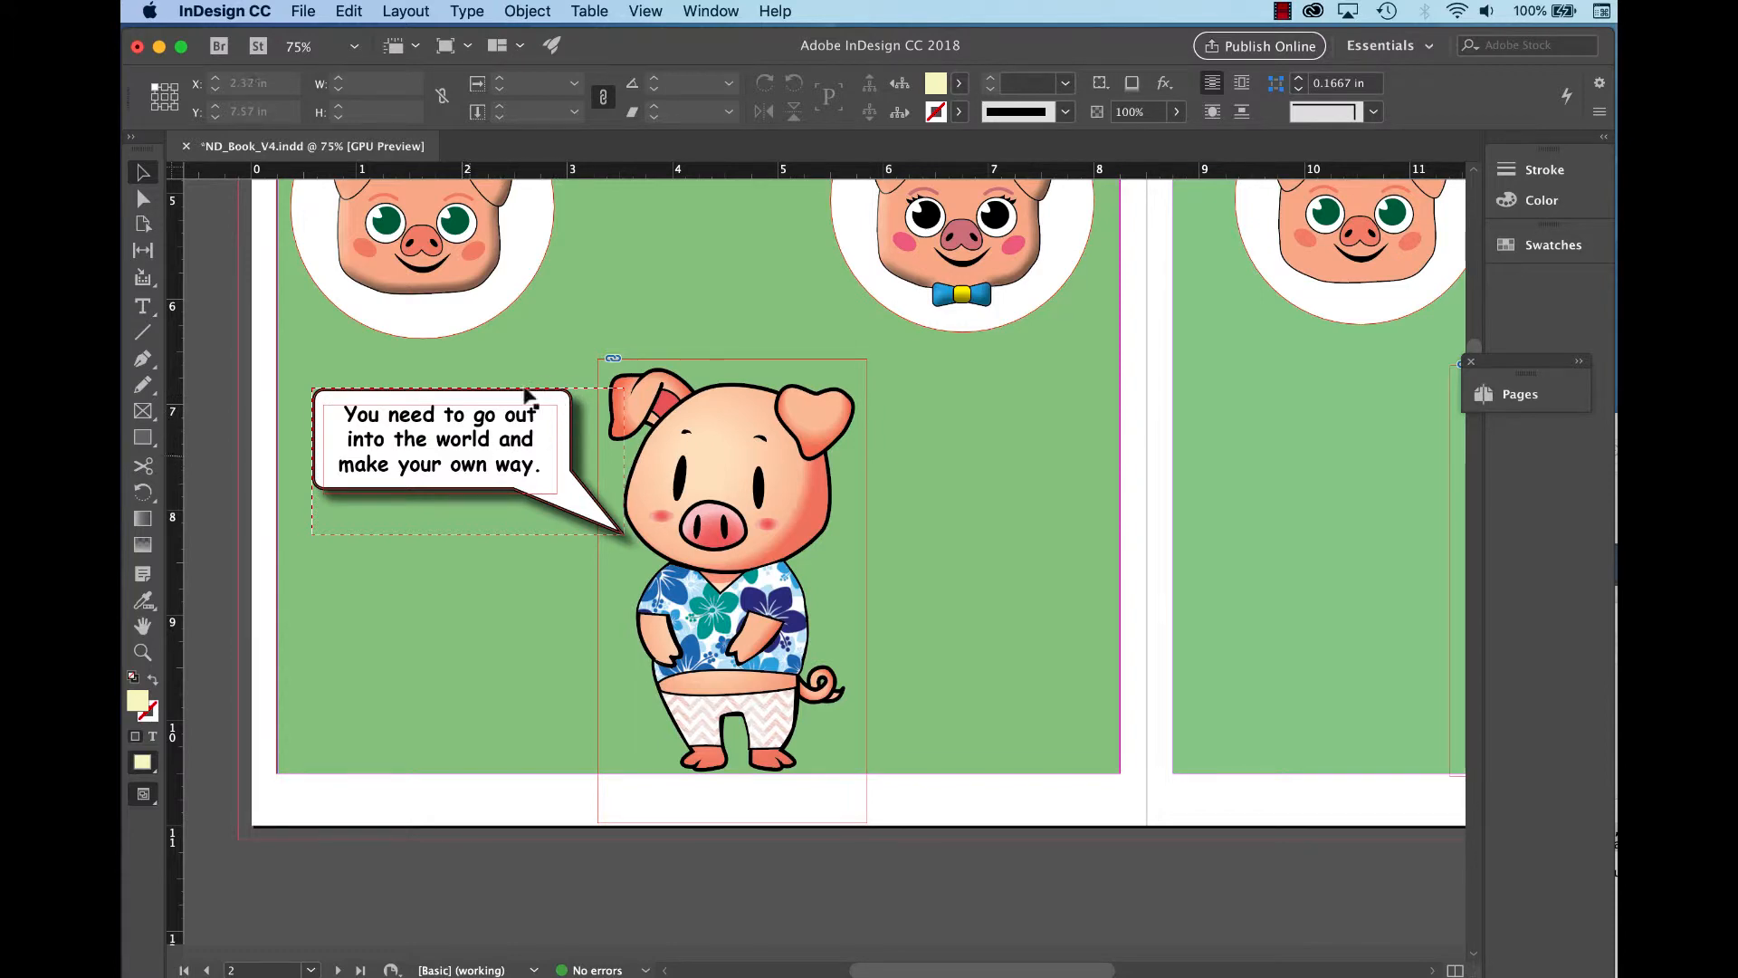
pyautogui.hscroll(5, 1003, 496)
pyautogui.hscroll(-2, 770, 526)
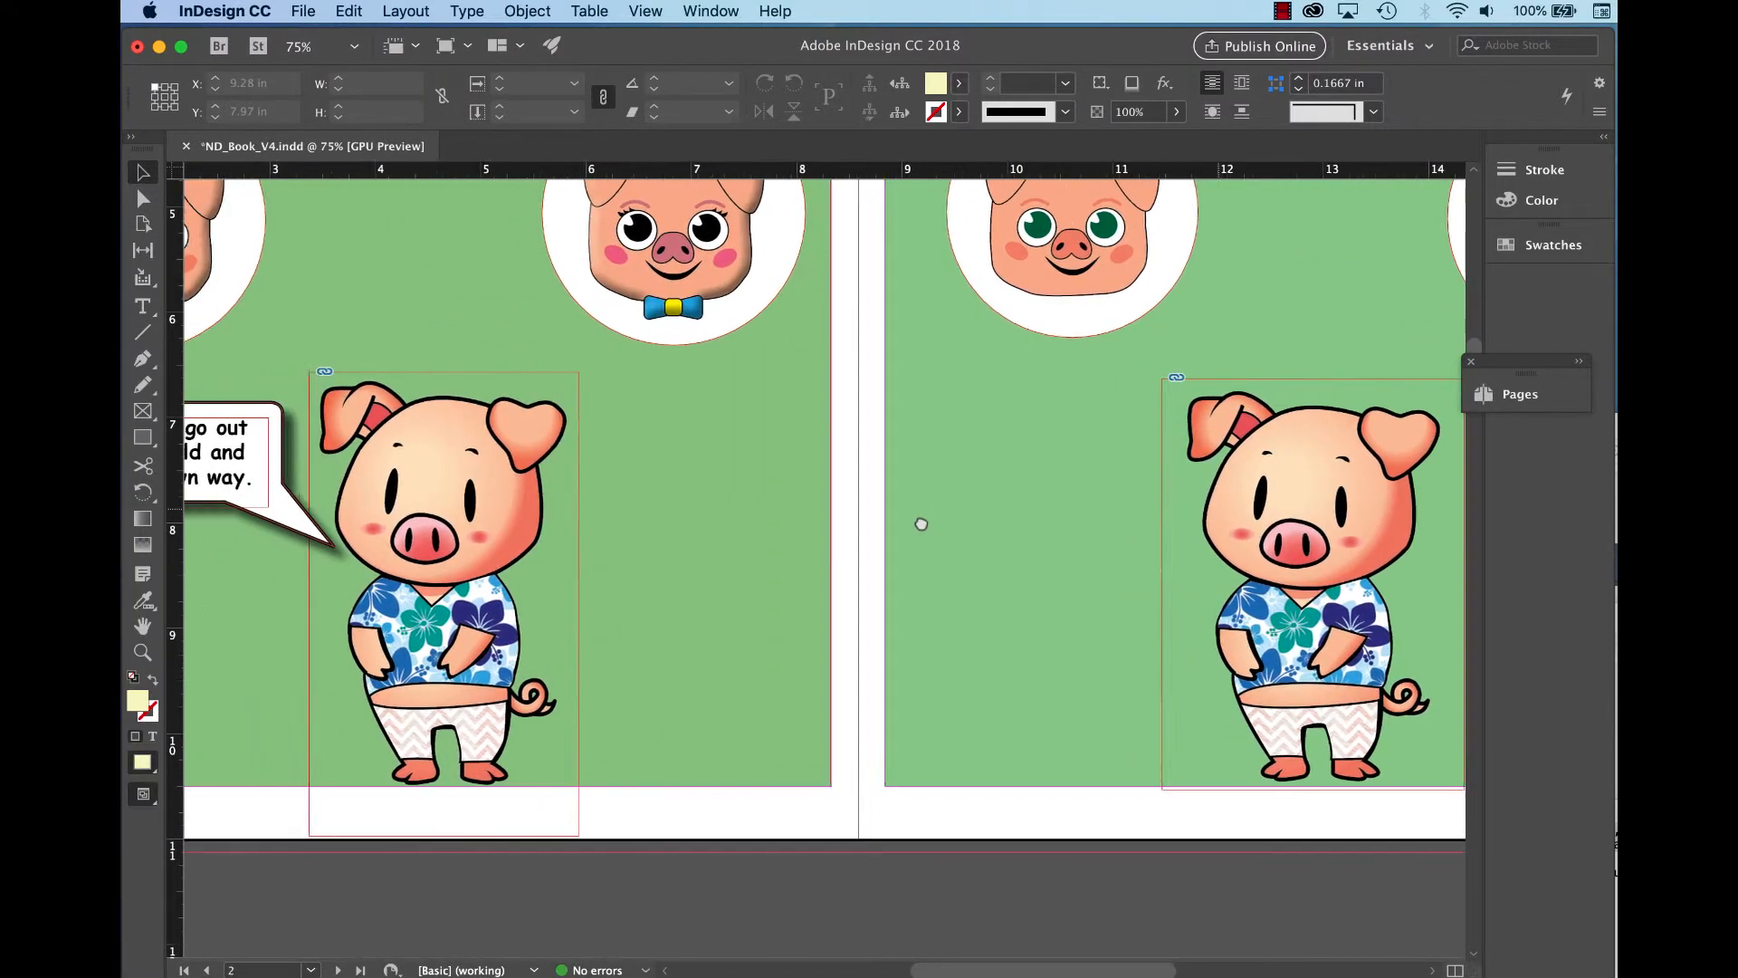
pyautogui.hscroll(-4, 395, 493)
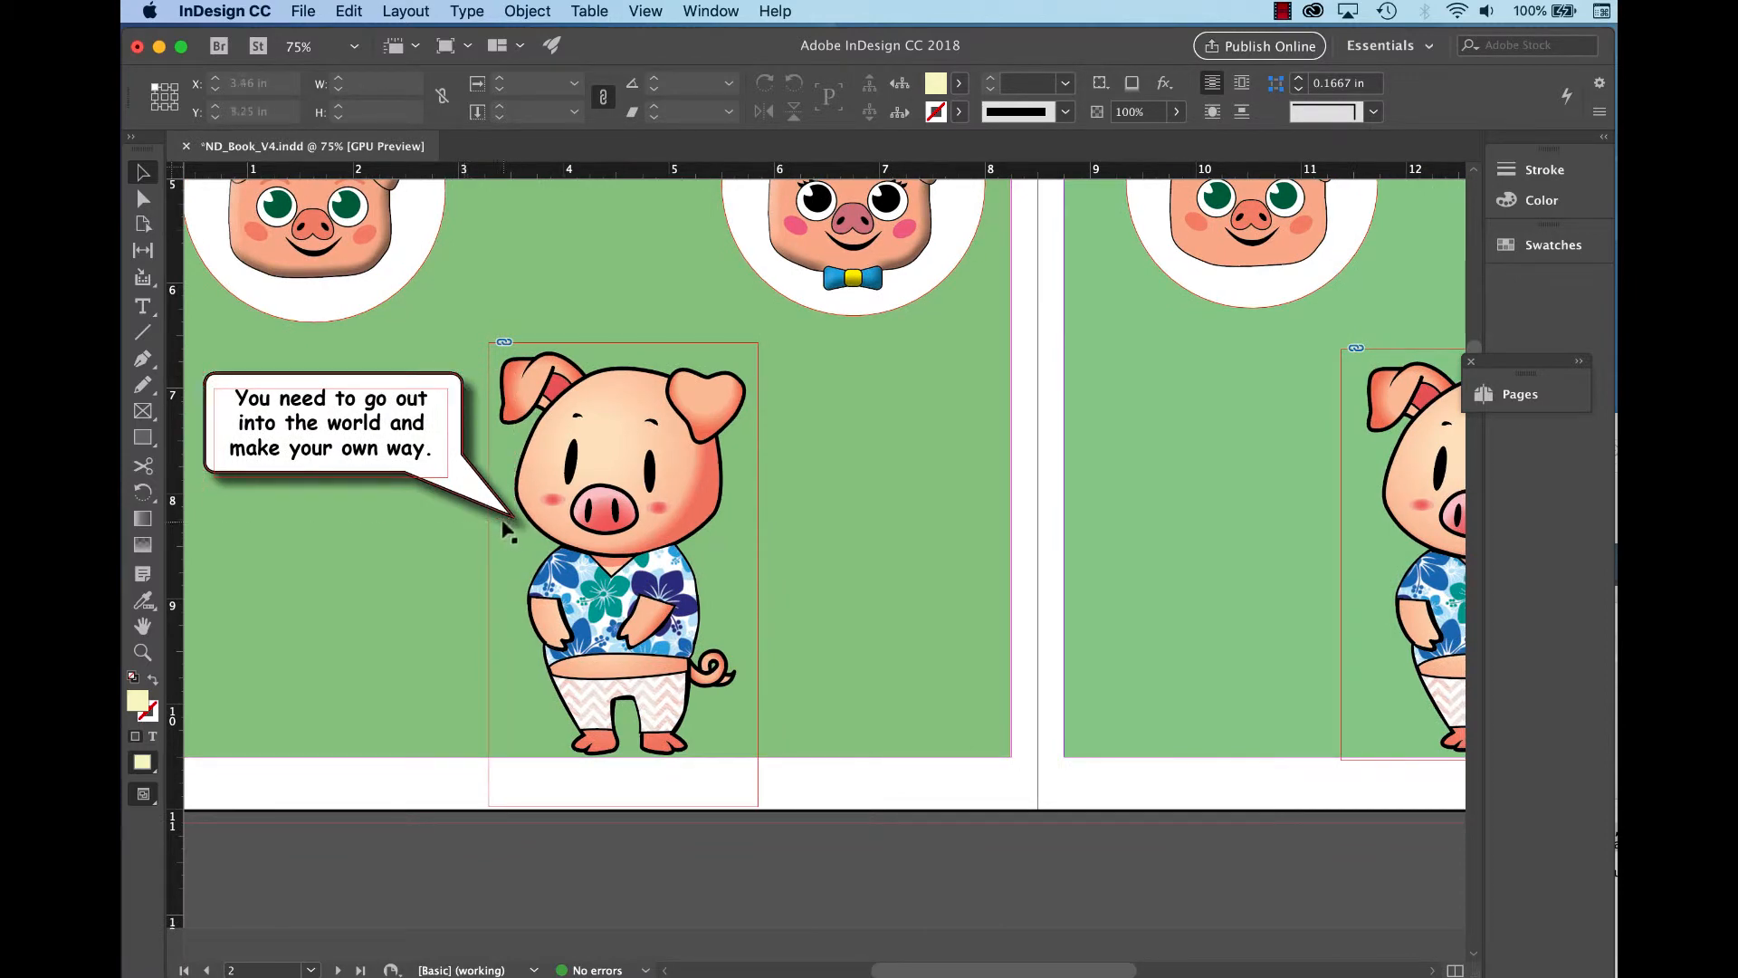
pyautogui.click(306, 467)
pyautogui.click(1061, 612)
pyautogui.hscroll(4, 1061, 612)
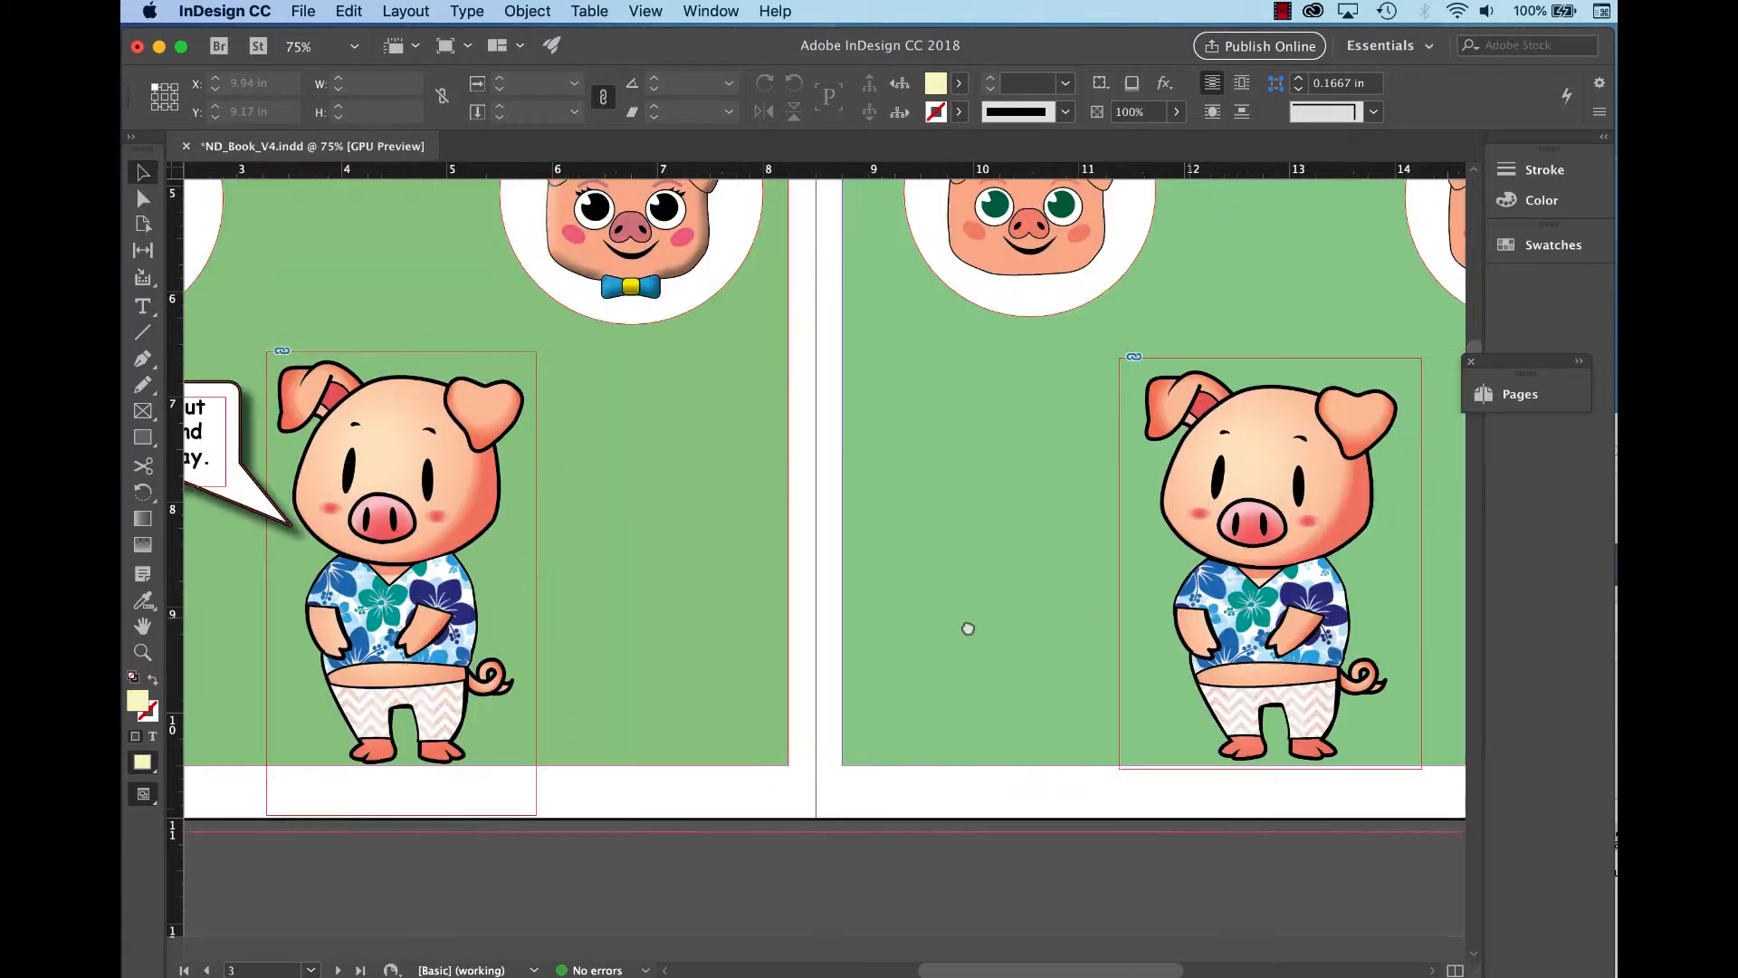
# Draw a rectangle about 2.06 × 0.94 in beside the new page's standing pig and fill it with [Paper].
pyautogui.click(147, 438)
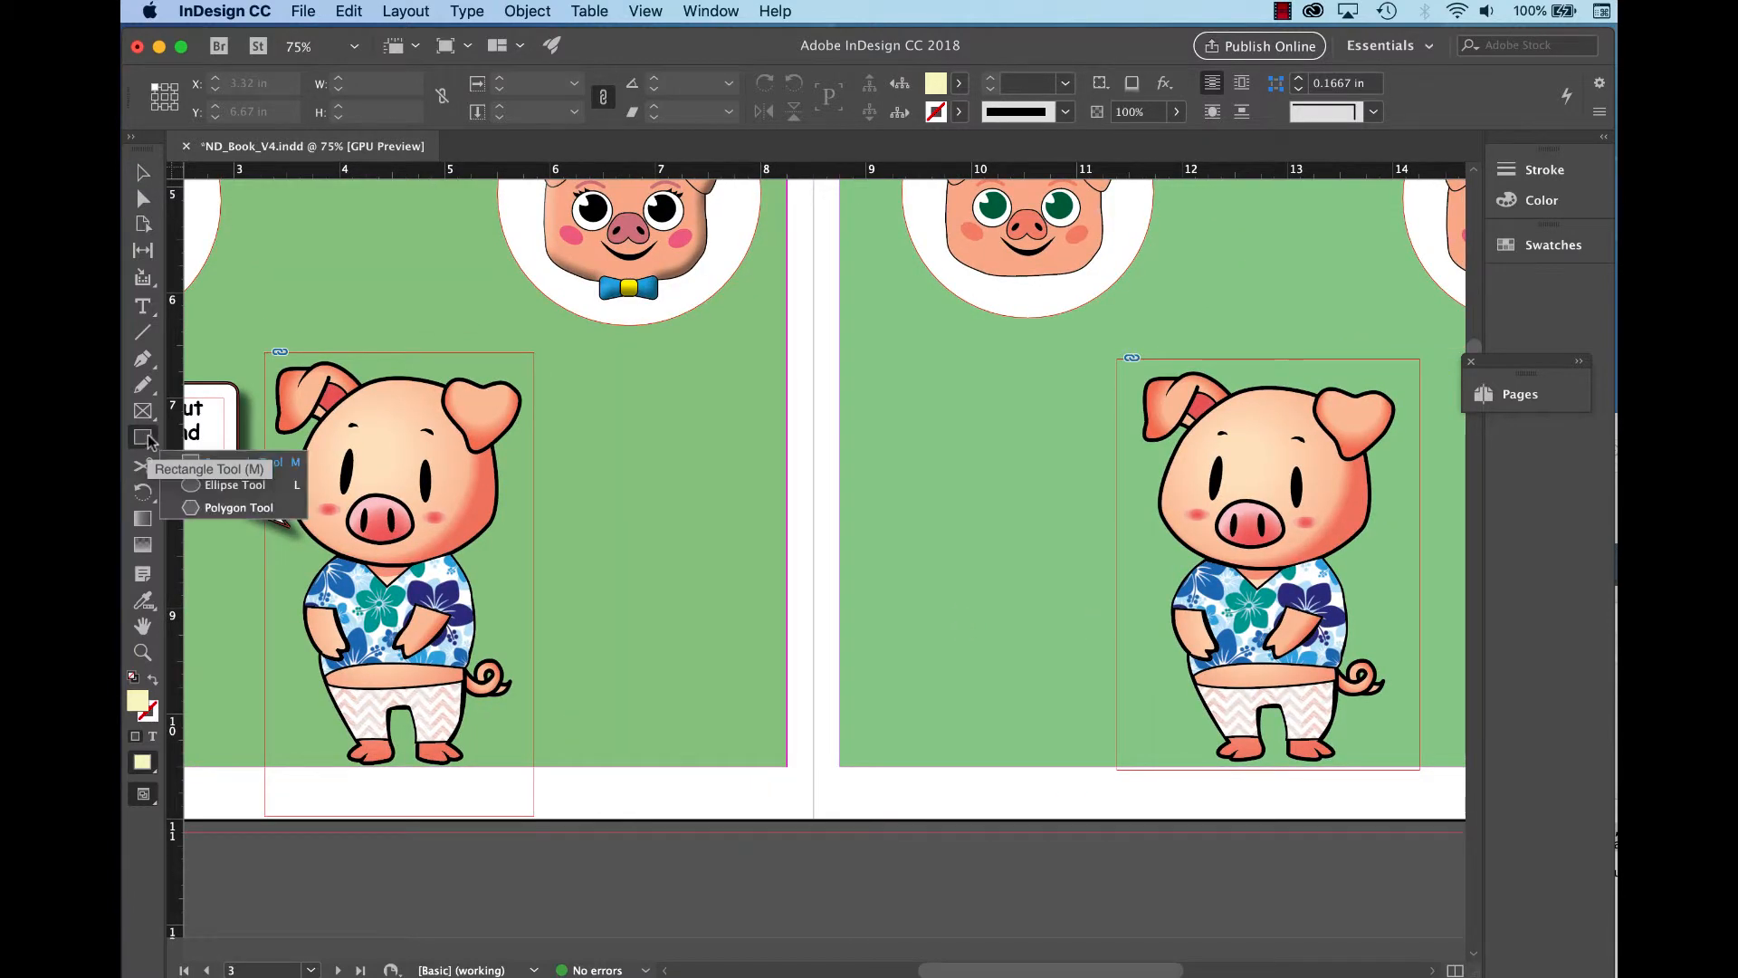
pyautogui.moveTo(858, 438); pyautogui.dragTo(1075, 536)
pyautogui.click(959, 83)
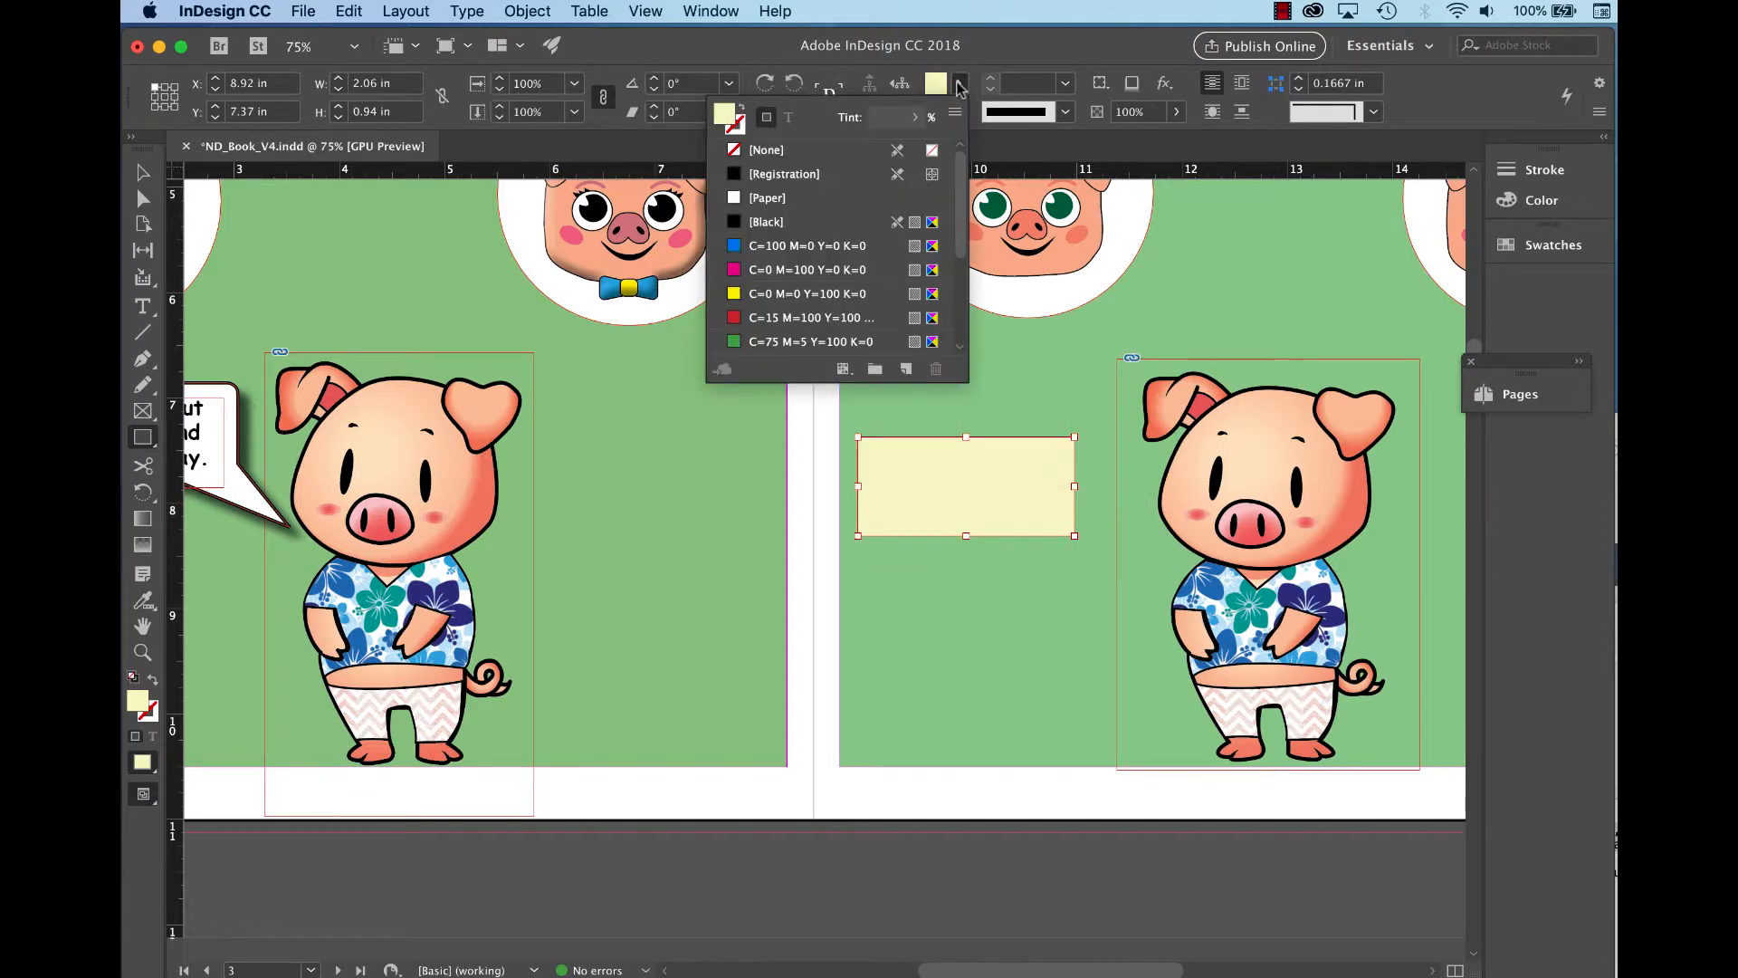
pyautogui.click(767, 198)
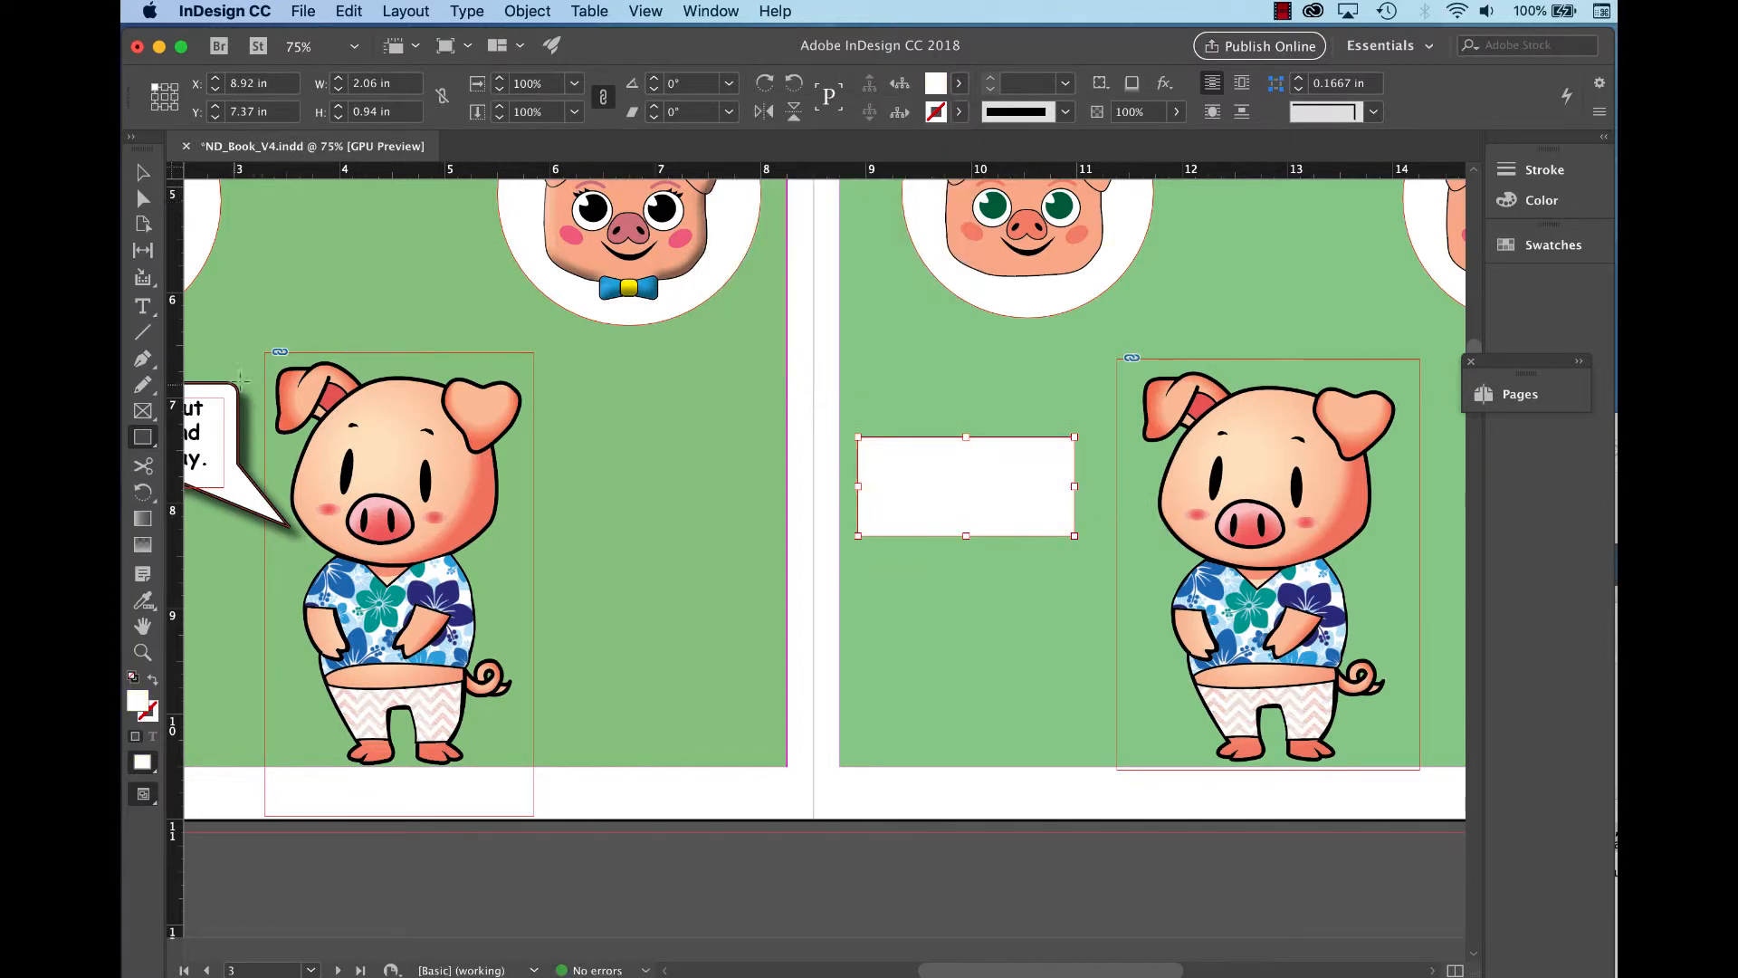
# Give the white speech bubble rectangle a 2 pt [Black] stroke.
pyautogui.click(958, 111)
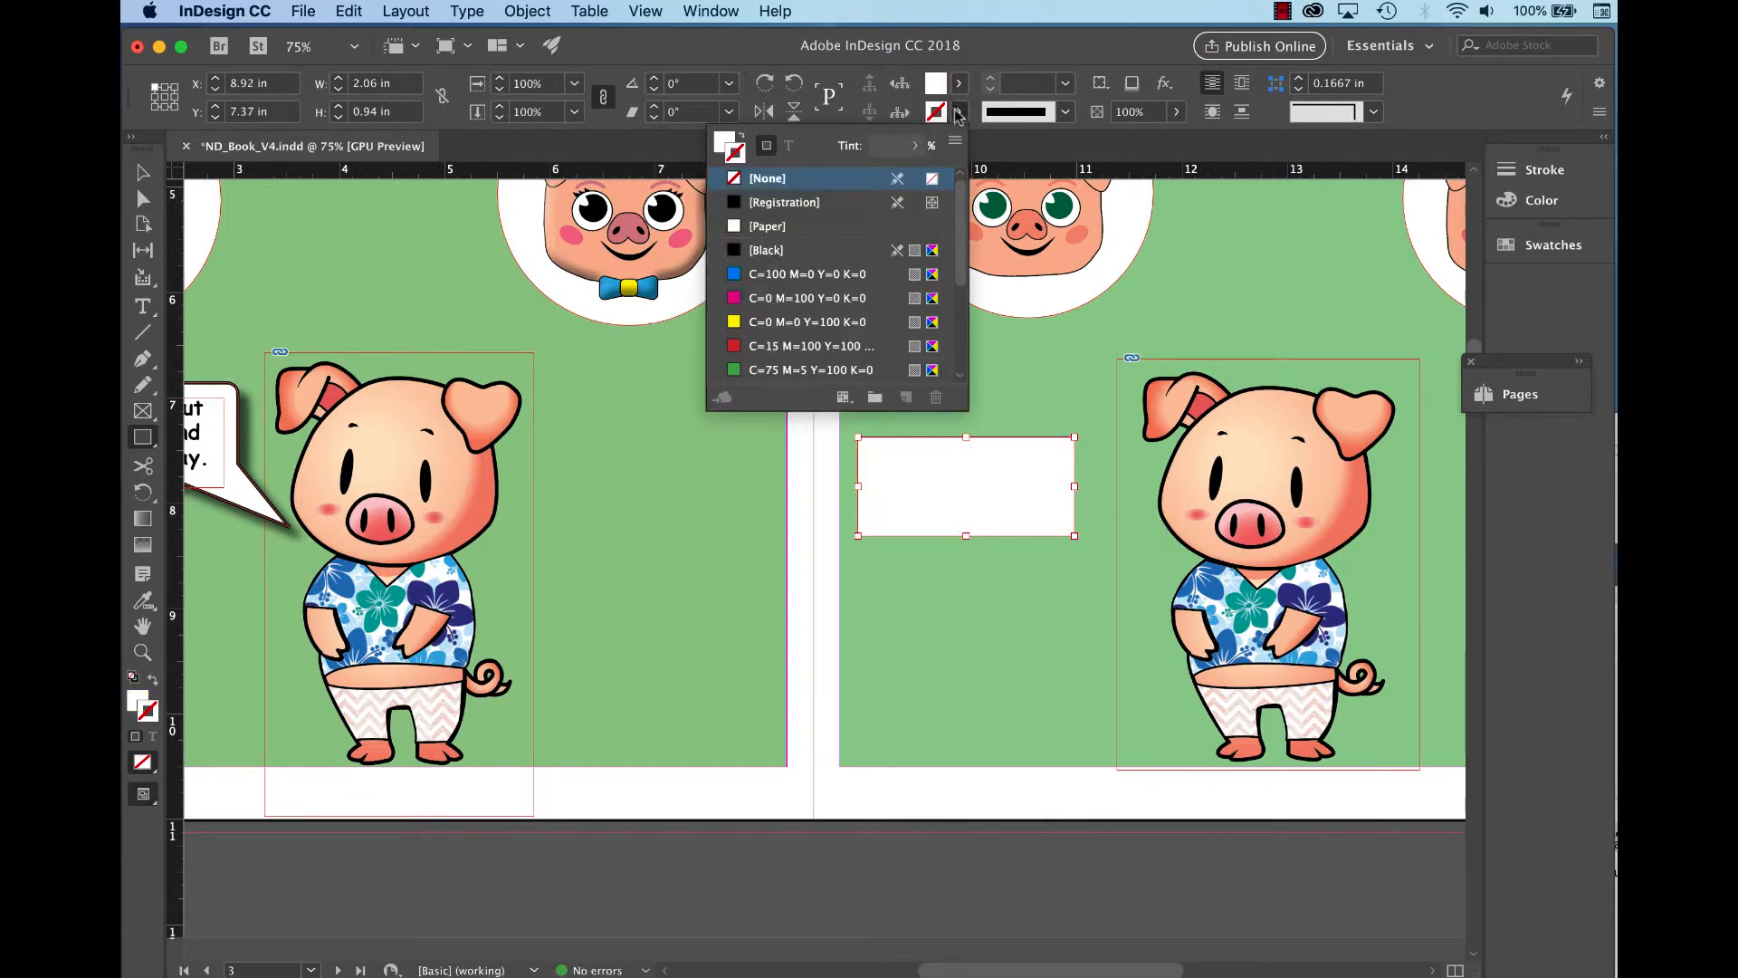
pyautogui.click(811, 254)
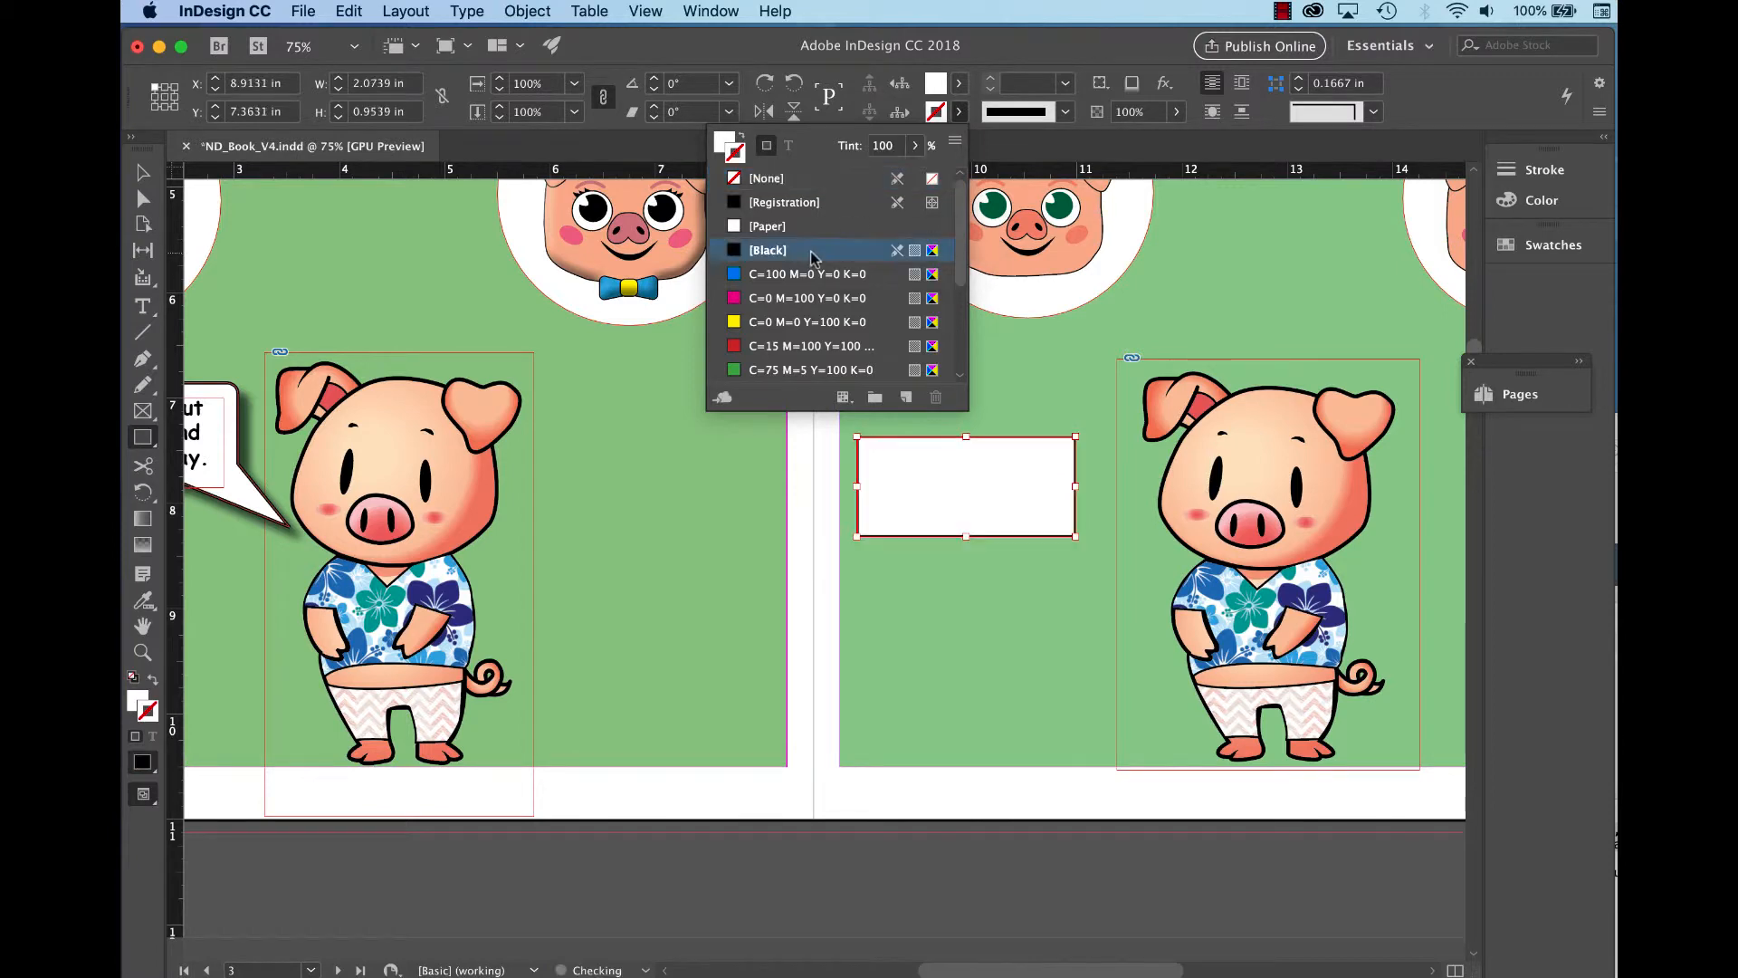
pyautogui.click(993, 80)
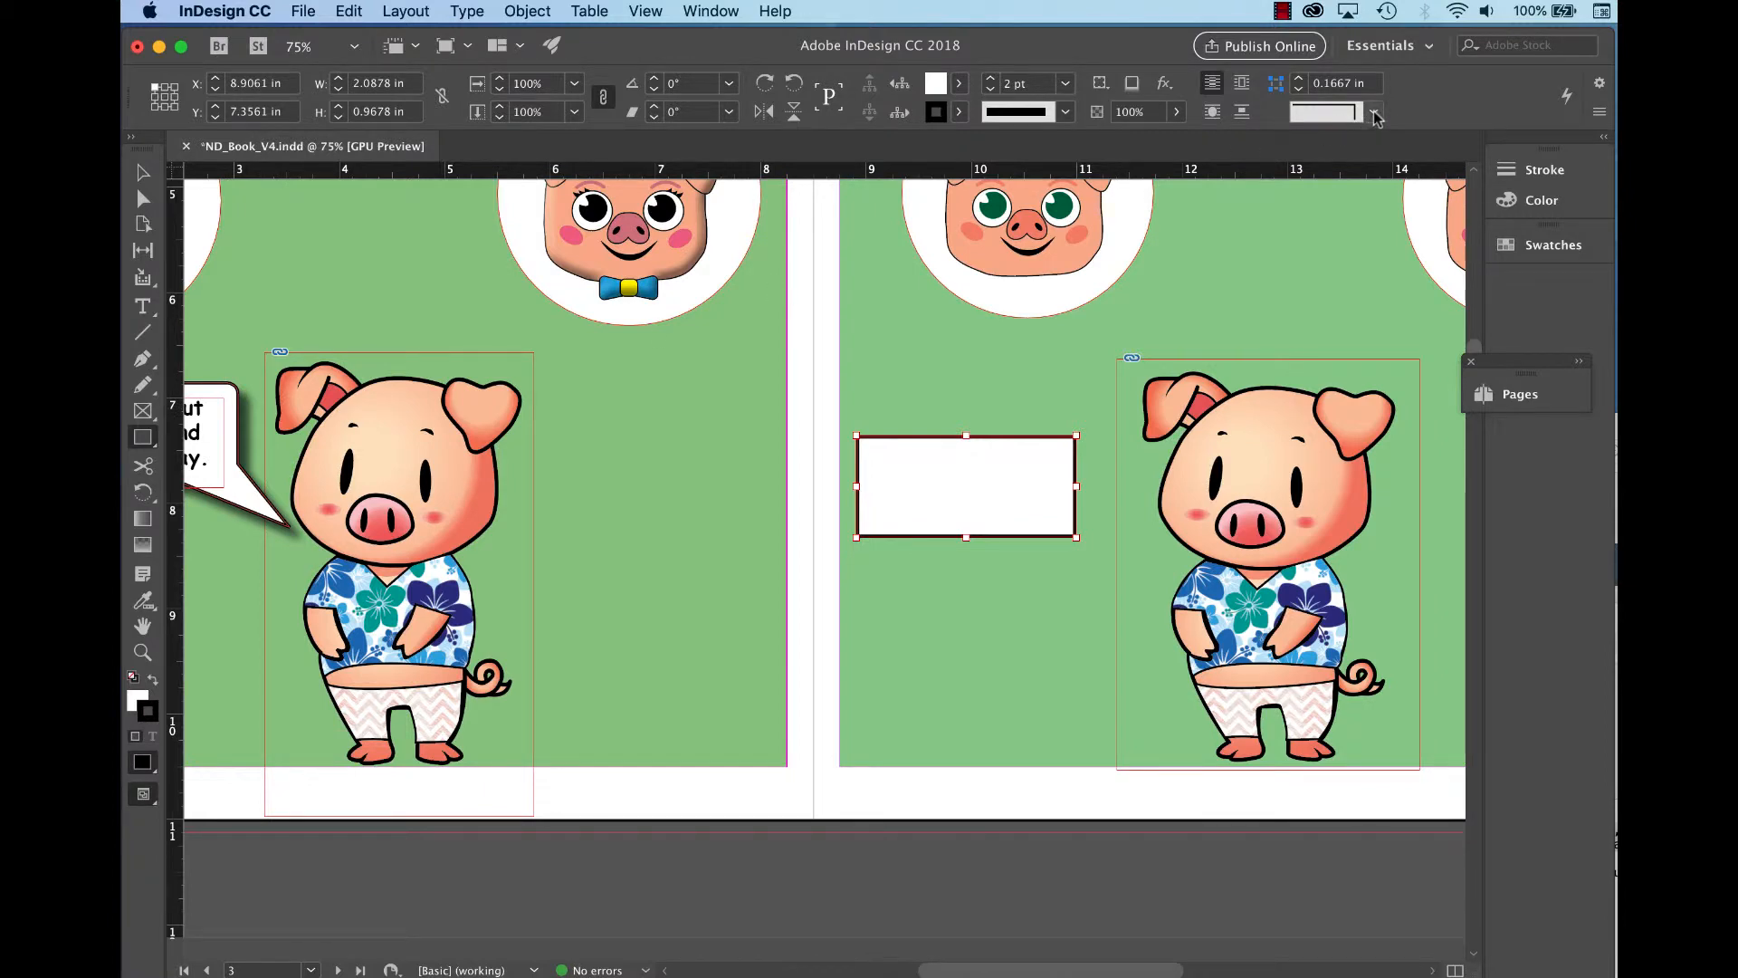
# Apply the Rounded corner shape to the white speech bubble rectangle and deselect it.
pyautogui.click(1341, 114)
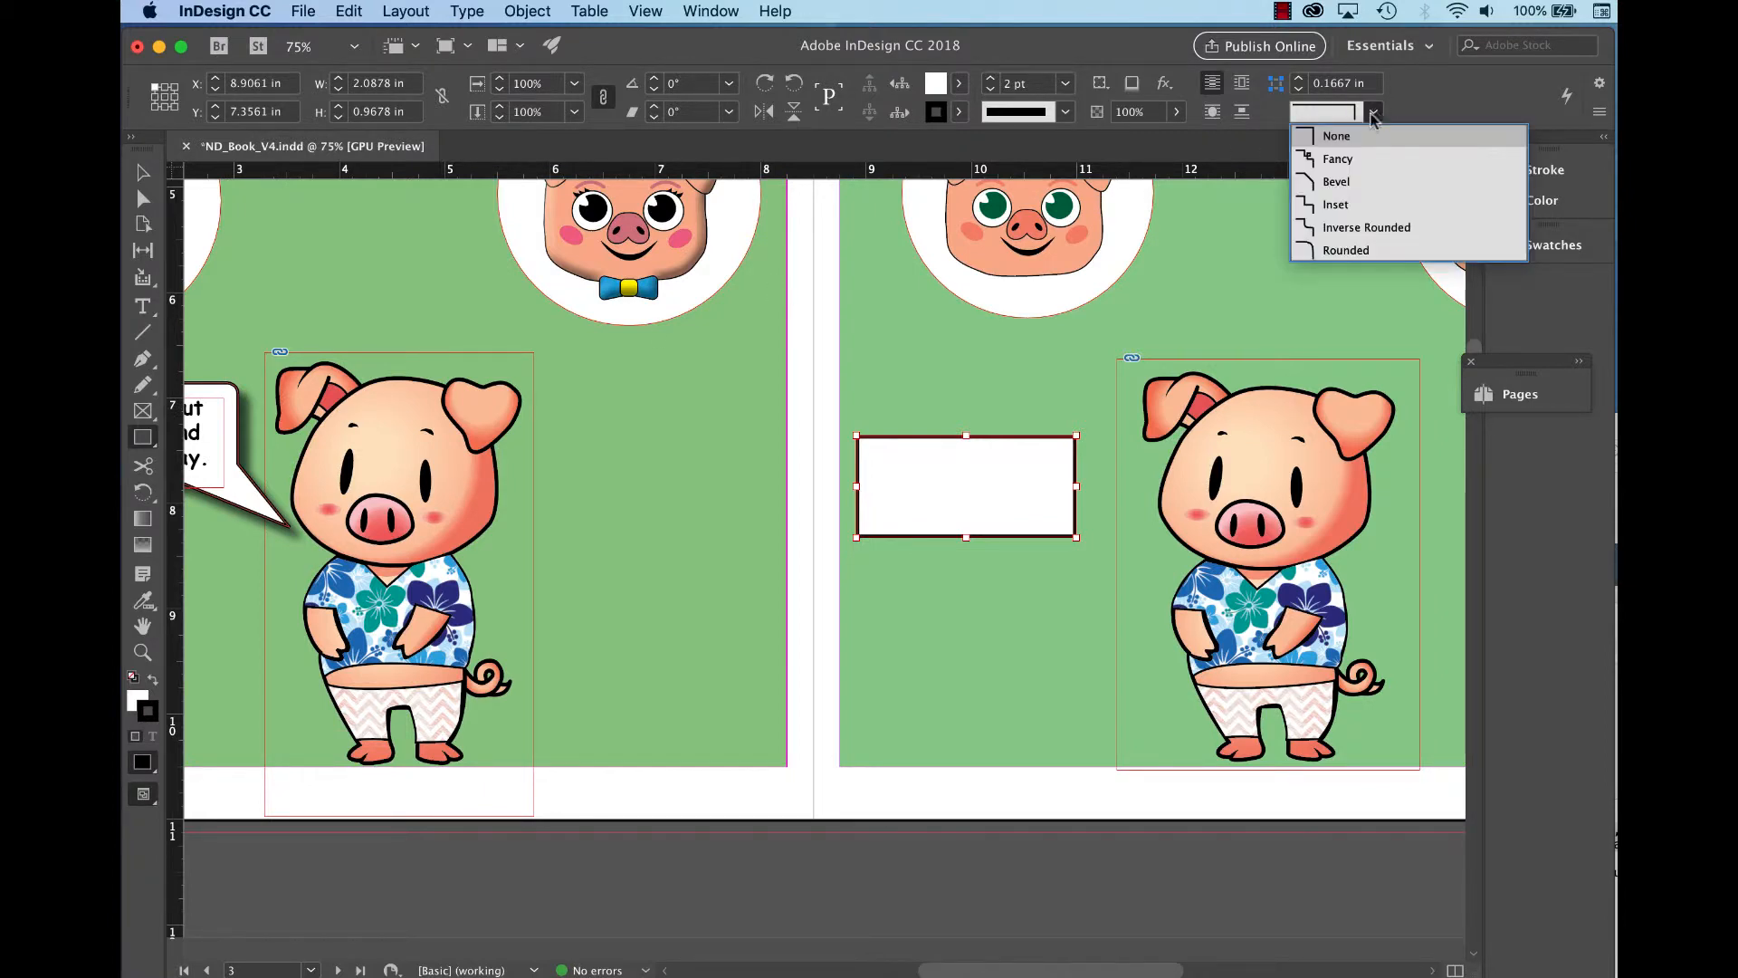
pyautogui.click(1362, 252)
pyautogui.click(528, 12)
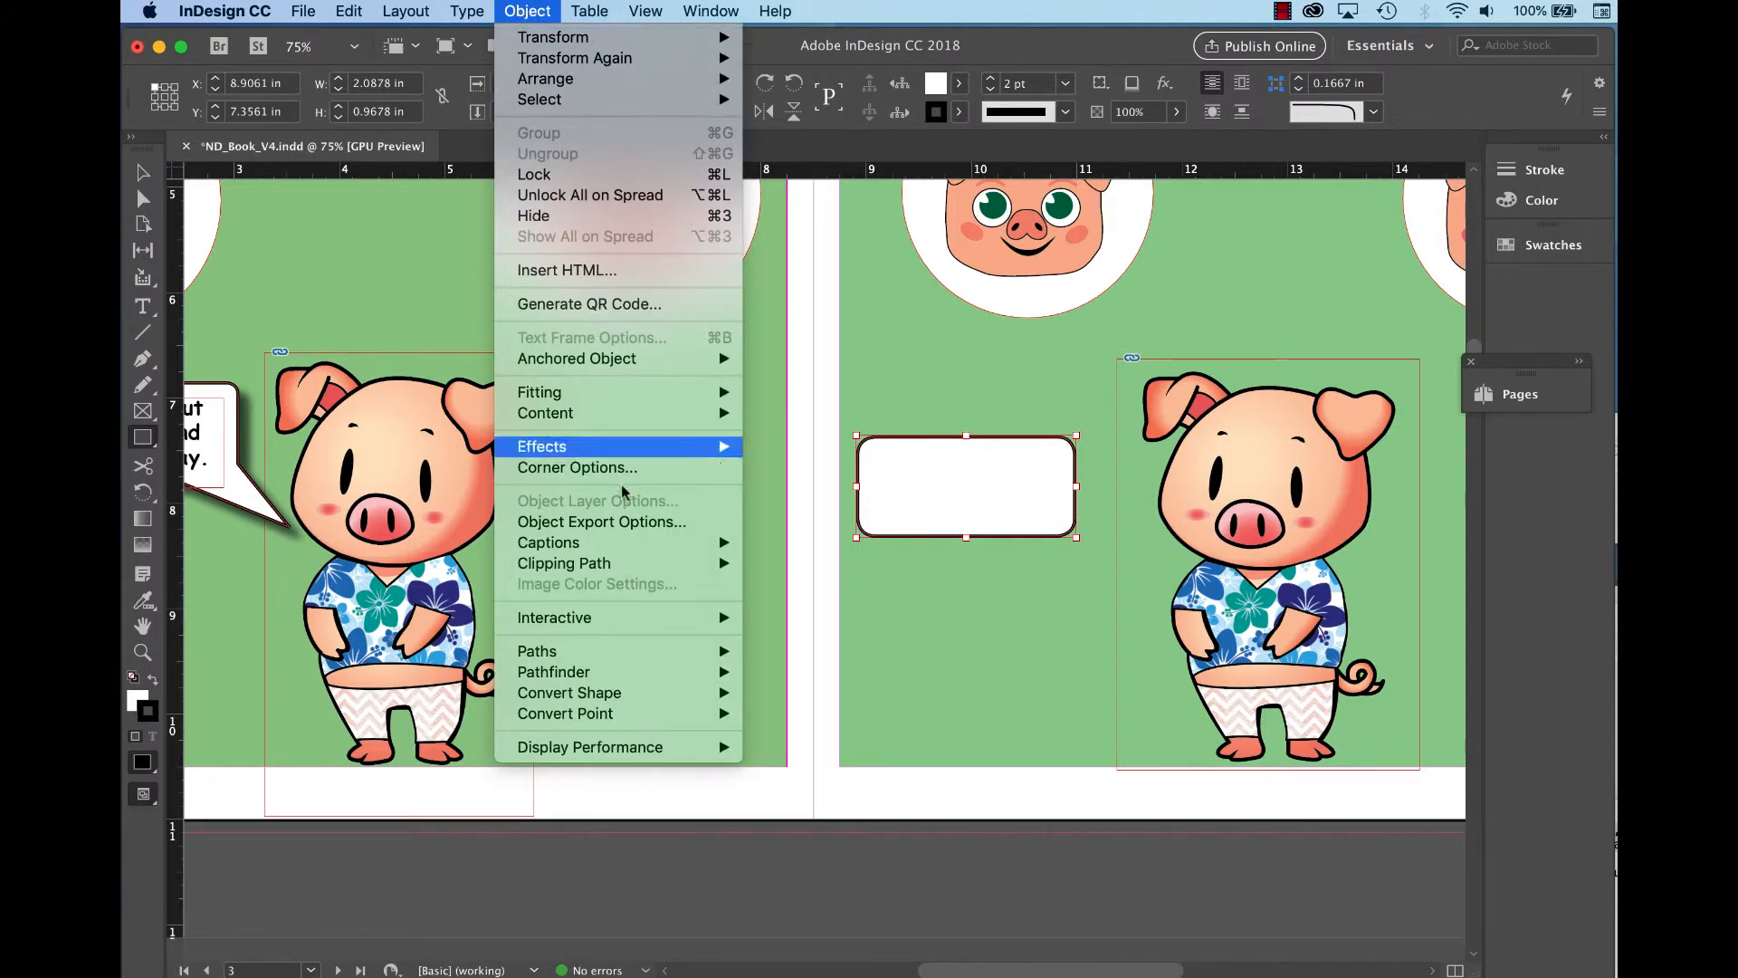
pyautogui.click(530, 11)
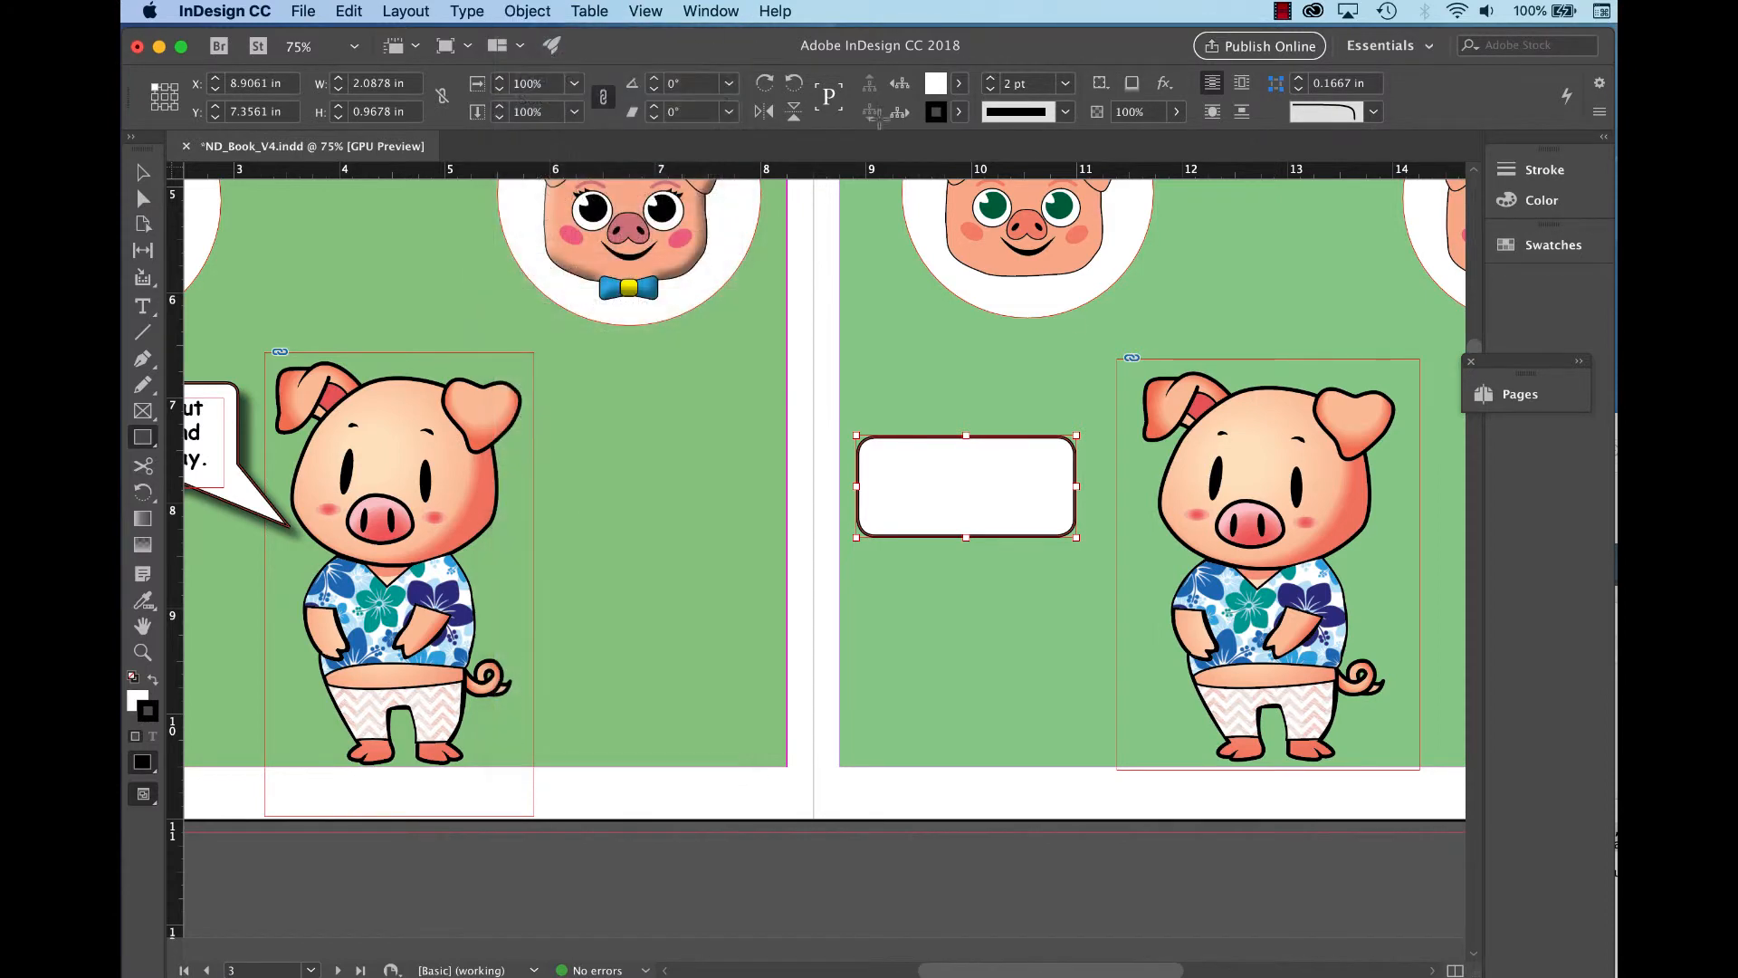
pyautogui.press('v')
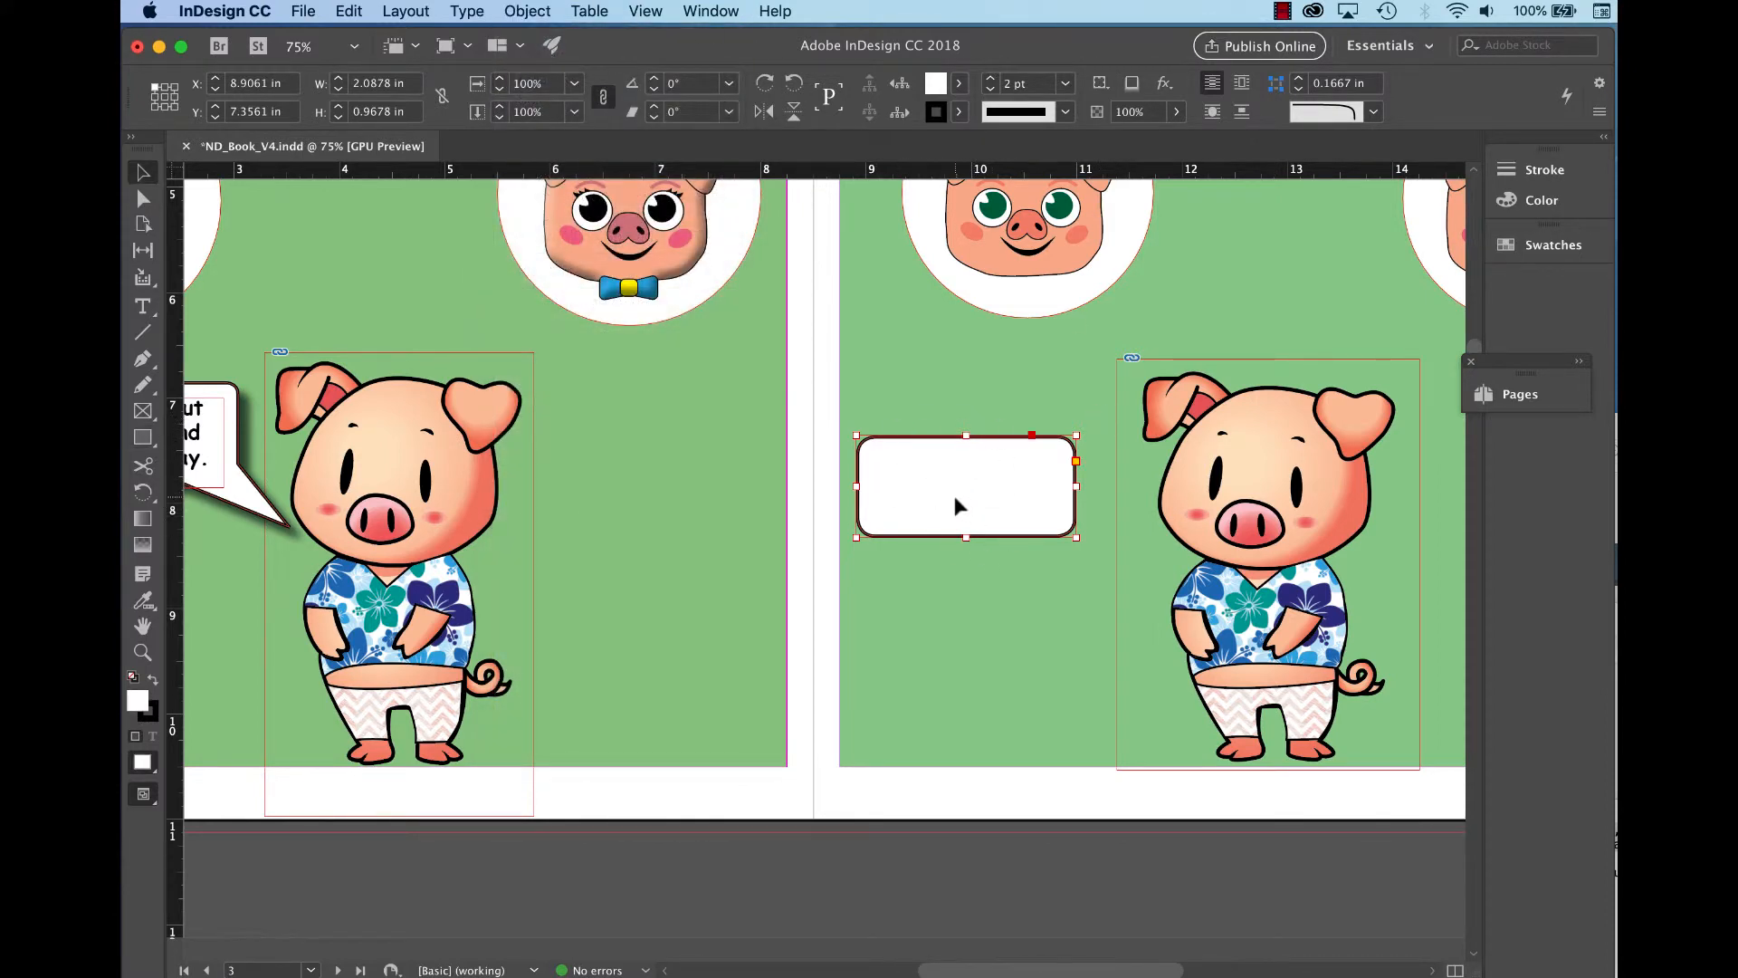
pyautogui.click(966, 803)
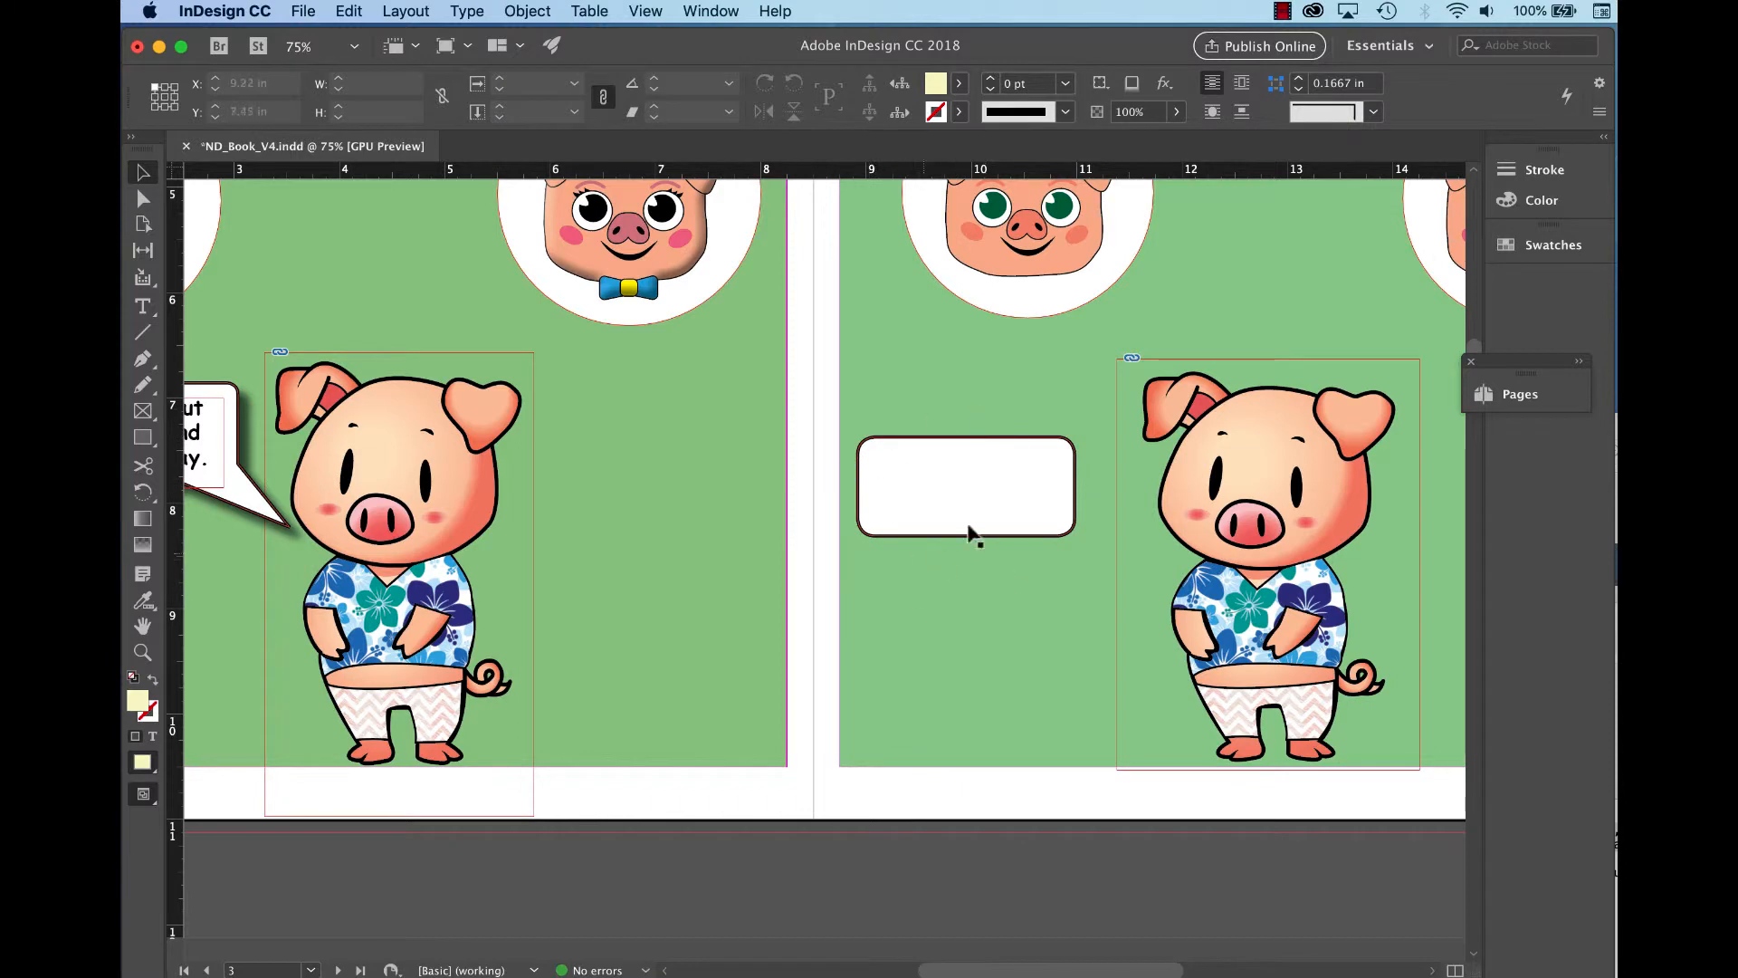
# With a [Paper] fill and black stroke, draw a closed triangular tail about 1.58 × 0.86 in from the bubble toward the pig using the Pen tool.
pyautogui.click(132, 679)
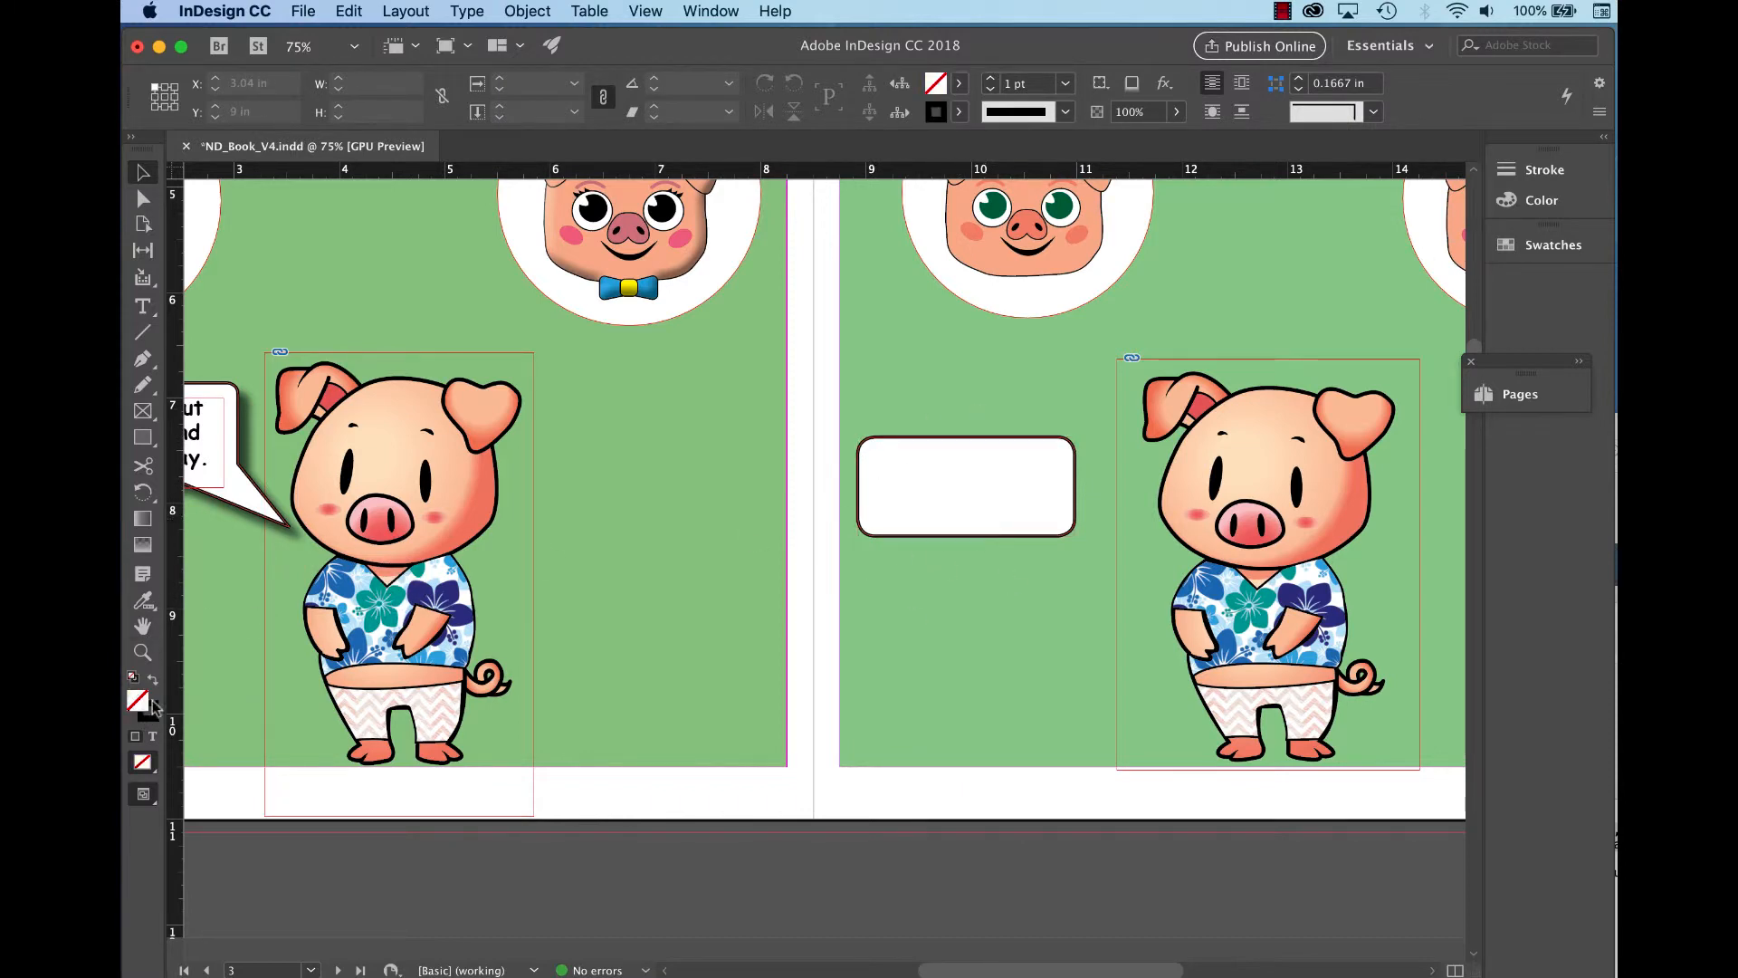
pyautogui.click(960, 84)
pyautogui.click(768, 197)
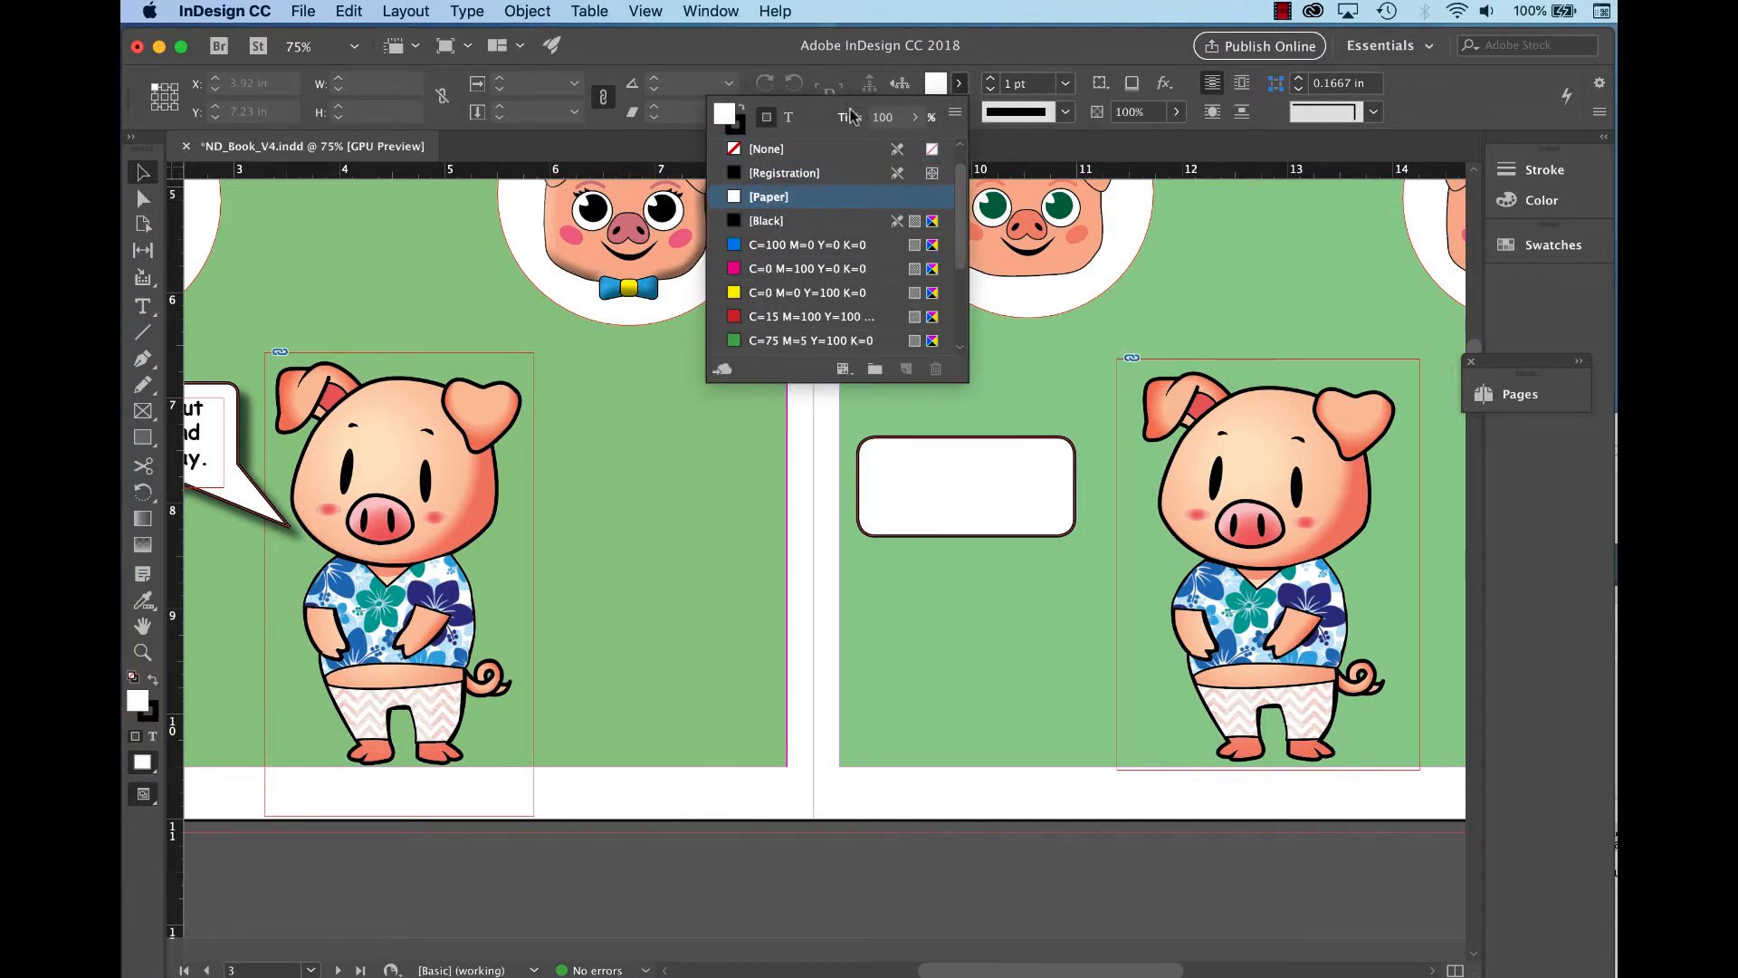
pyautogui.click(847, 64)
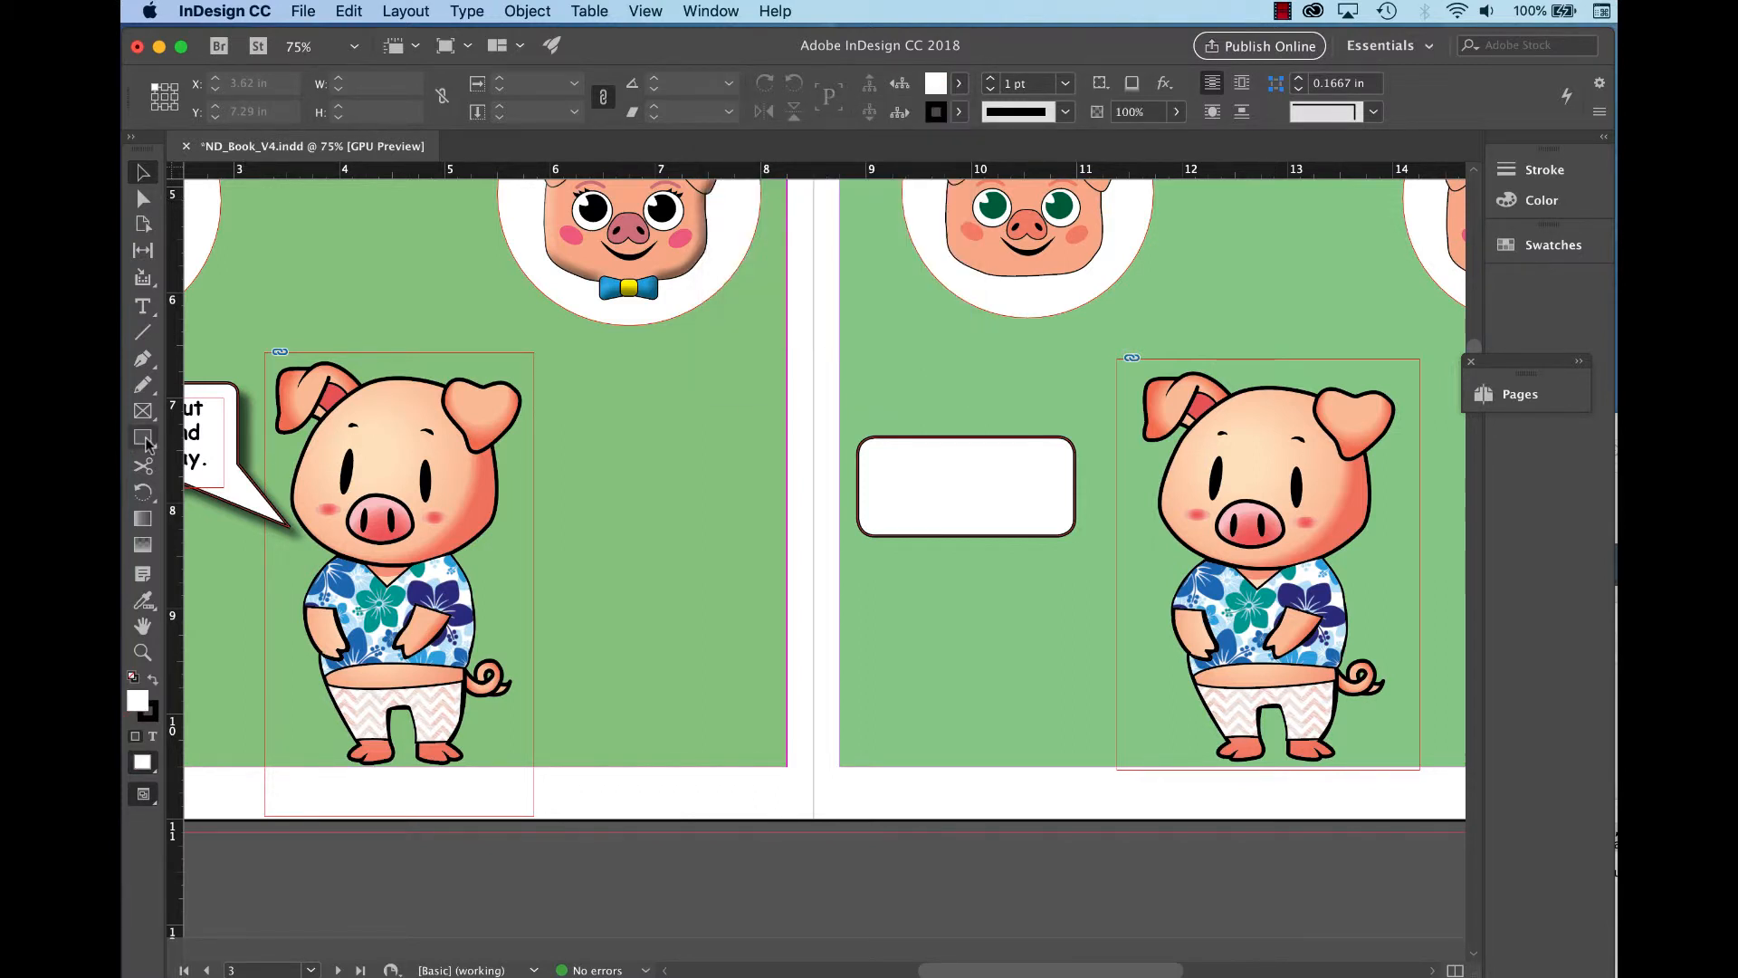
pyautogui.click(143, 360)
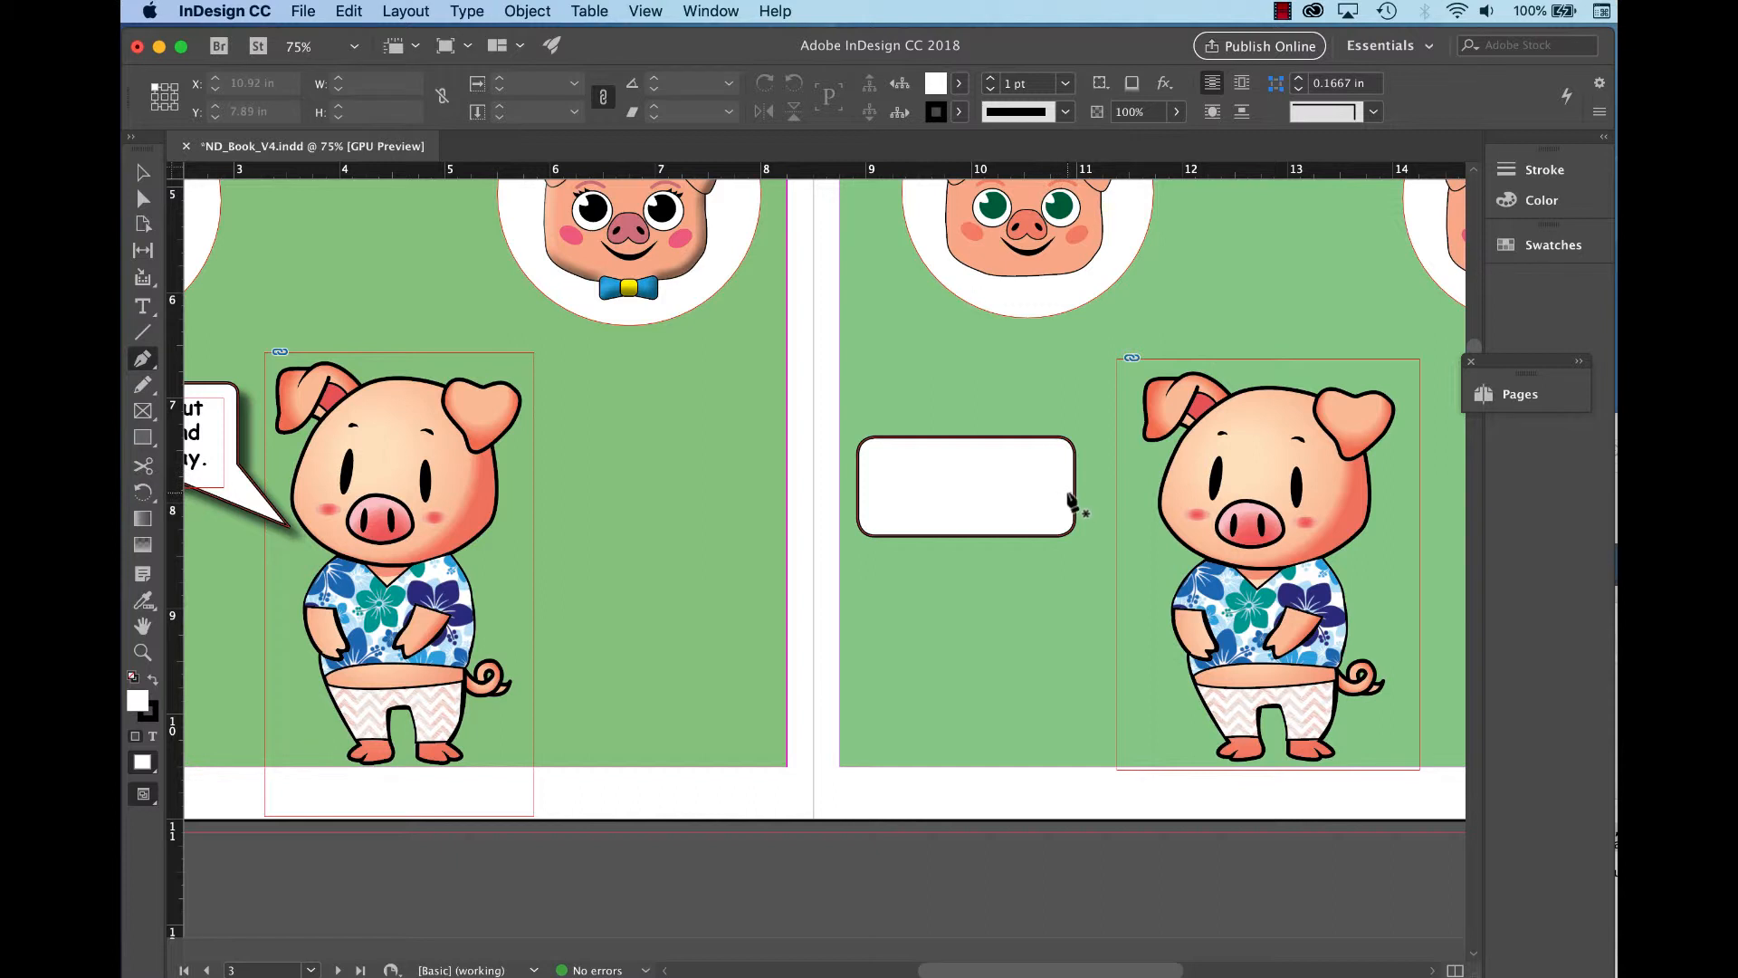
pyautogui.click(1058, 478)
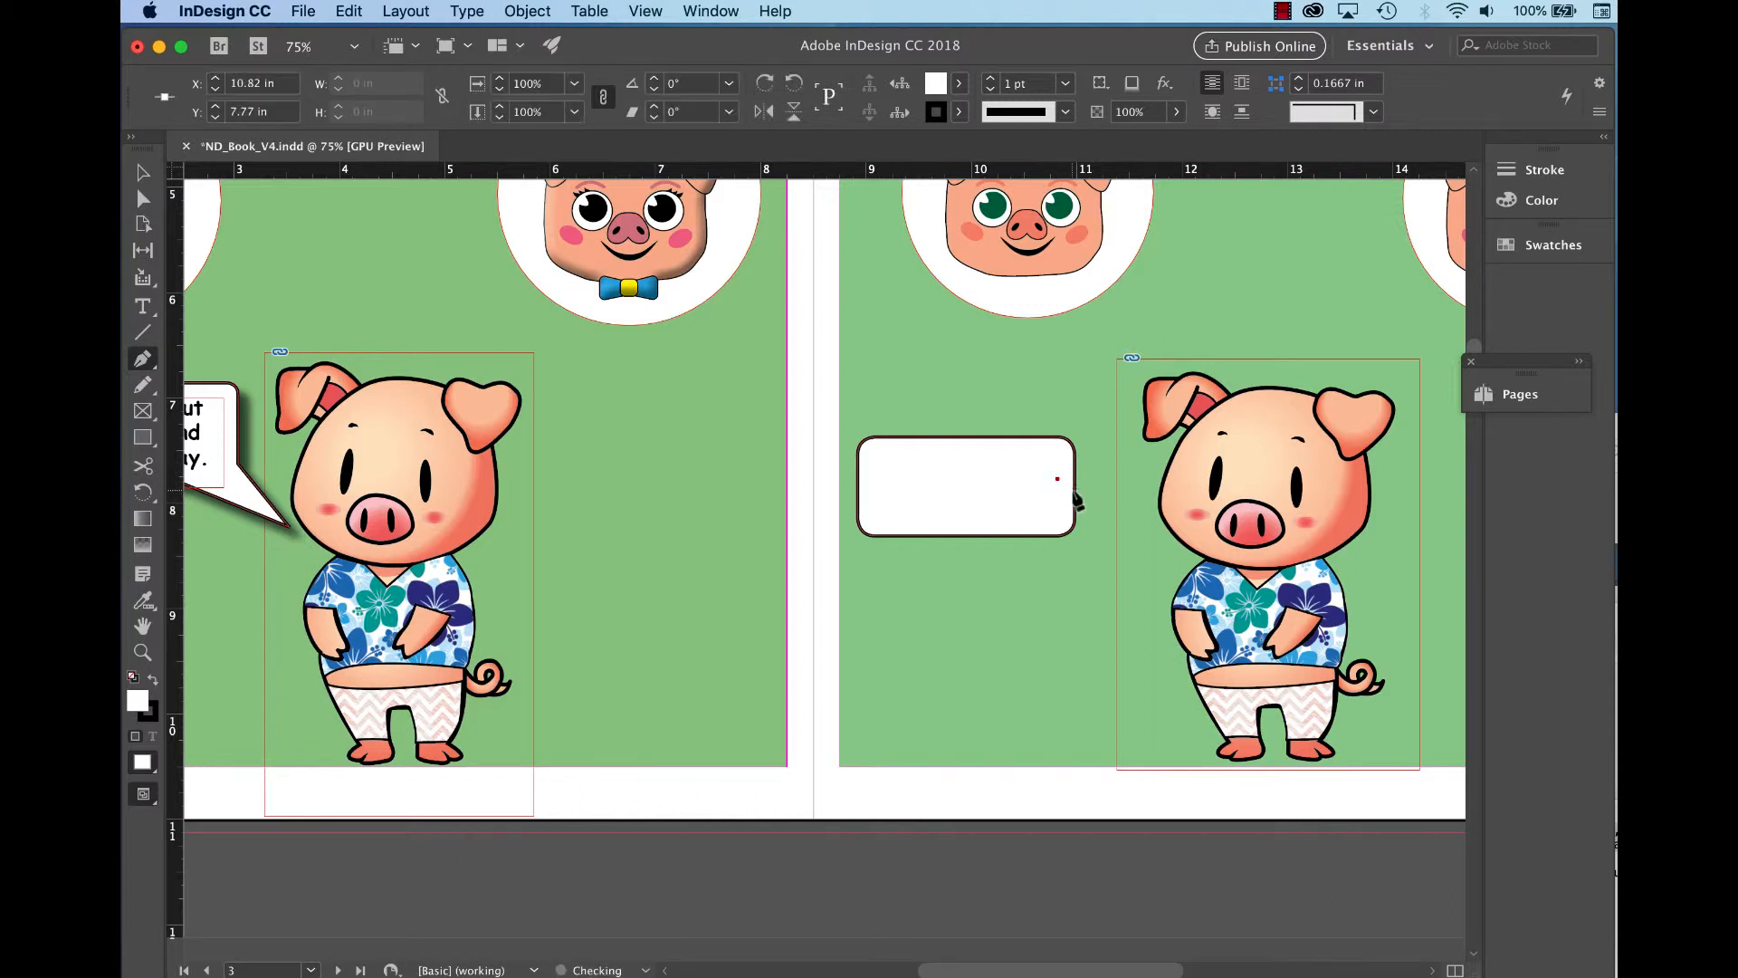
pyautogui.click(1159, 569)
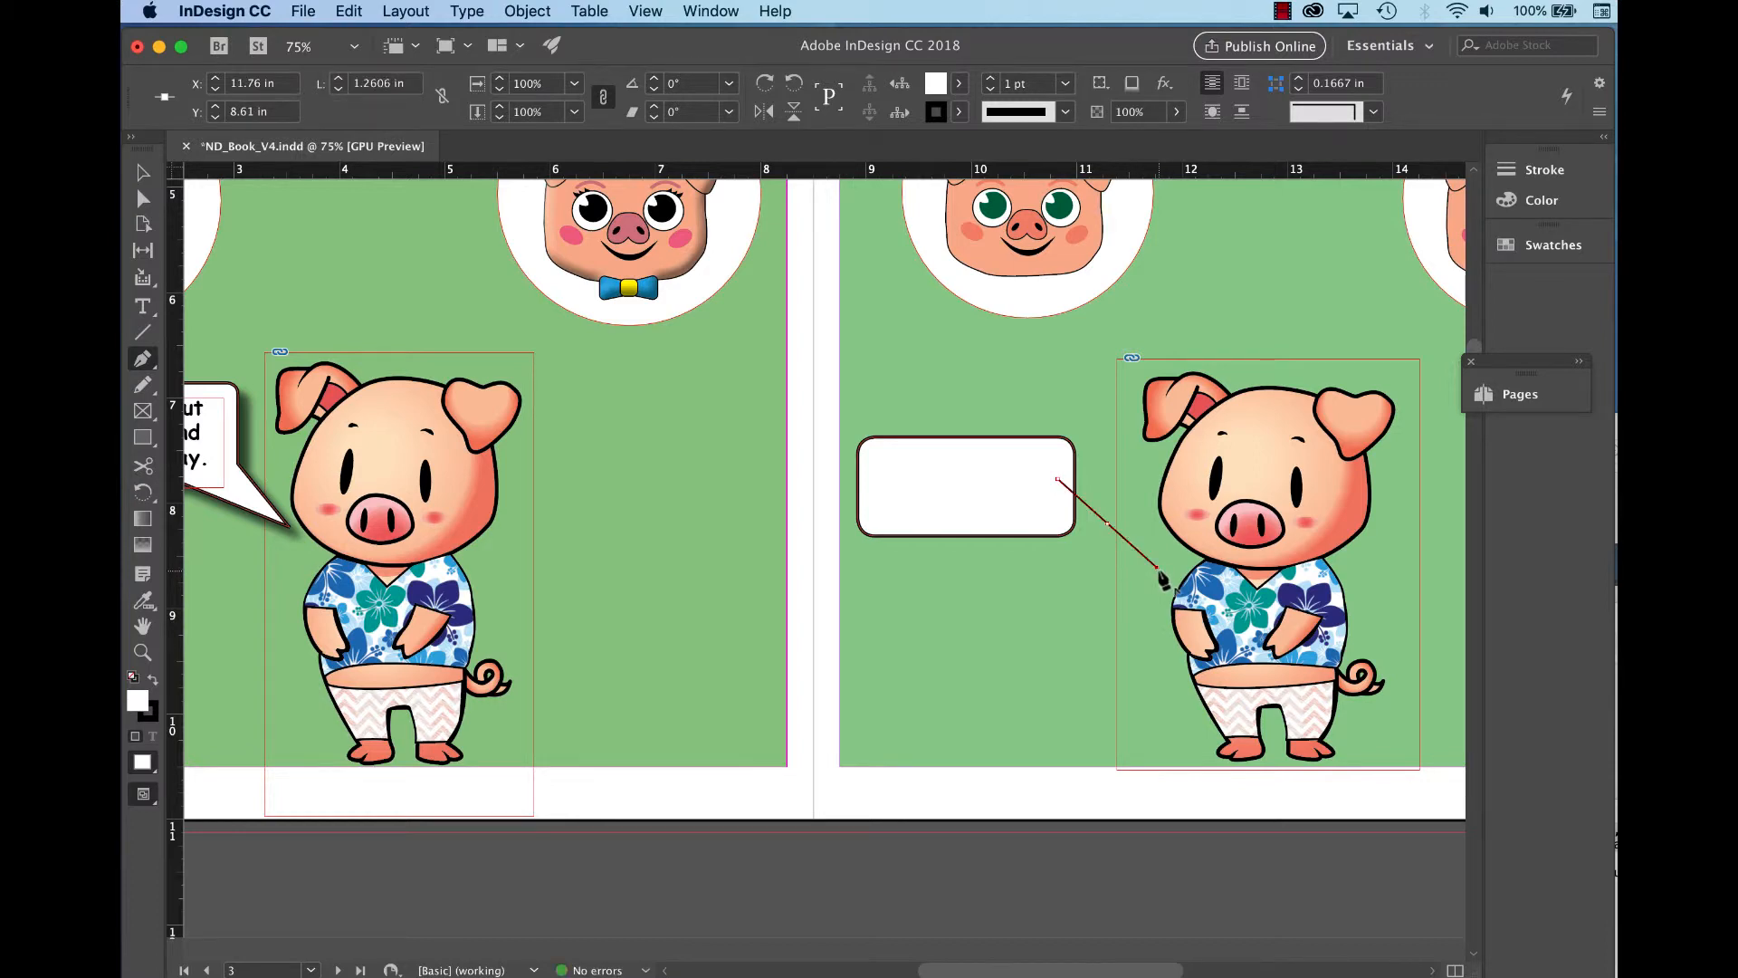
pyautogui.click(994, 525)
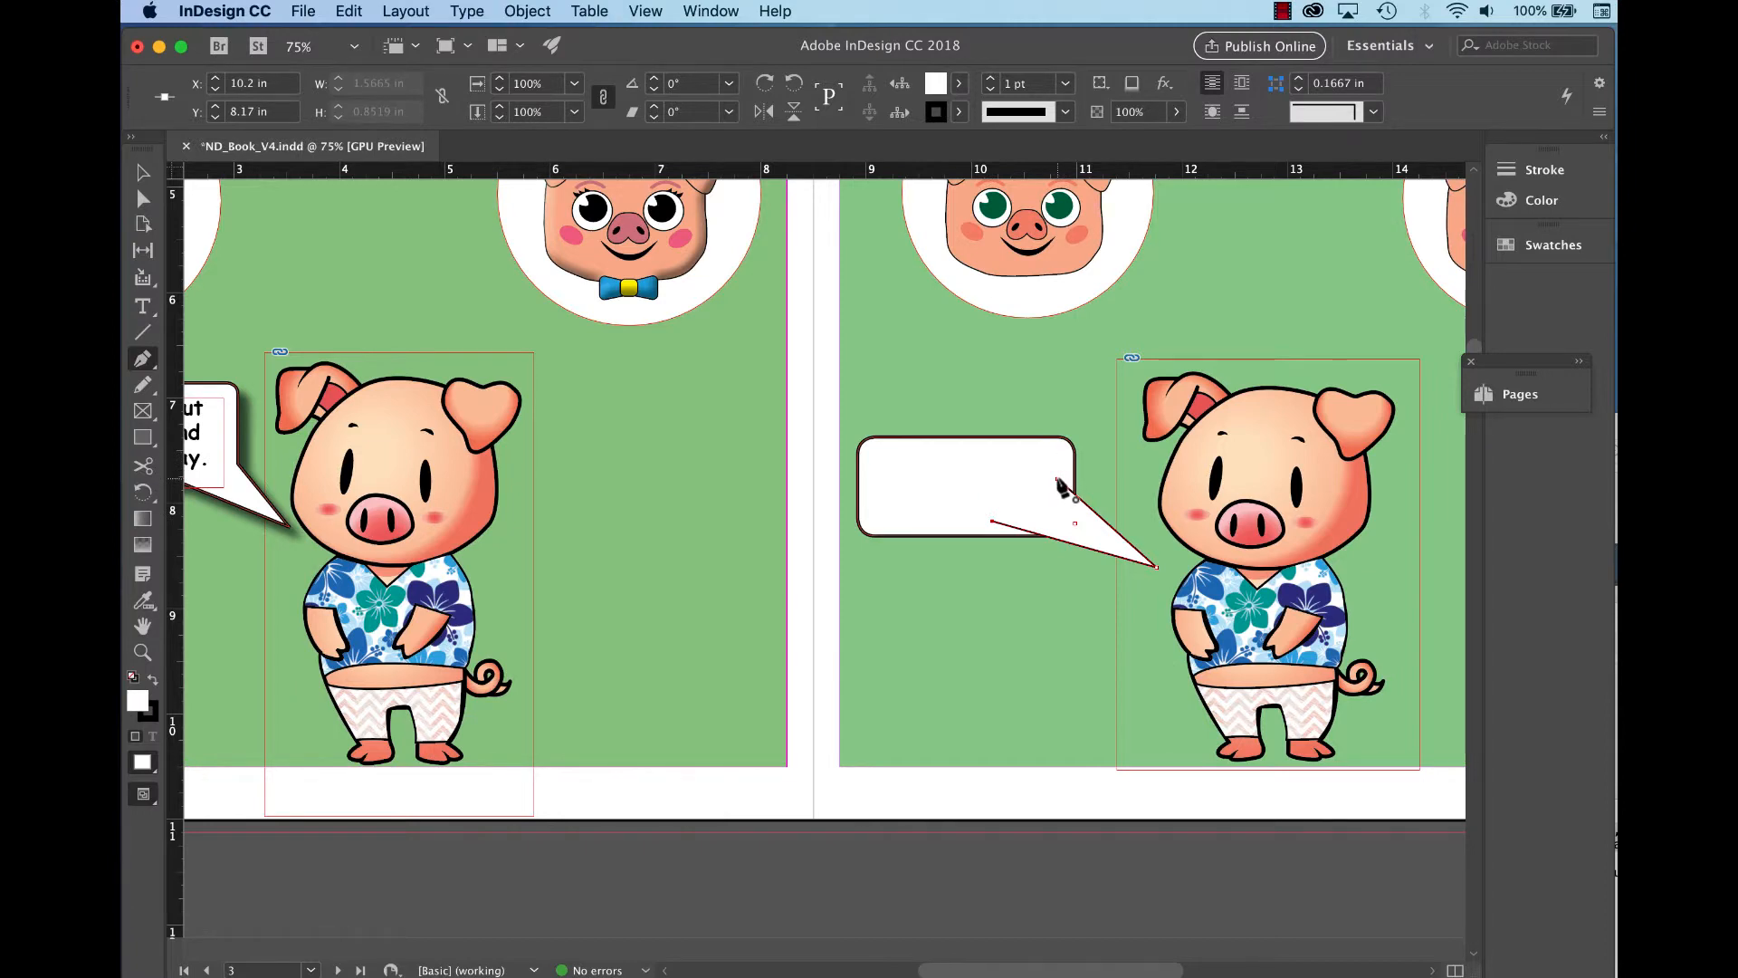
pyautogui.click(1058, 479)
pyautogui.press('v')
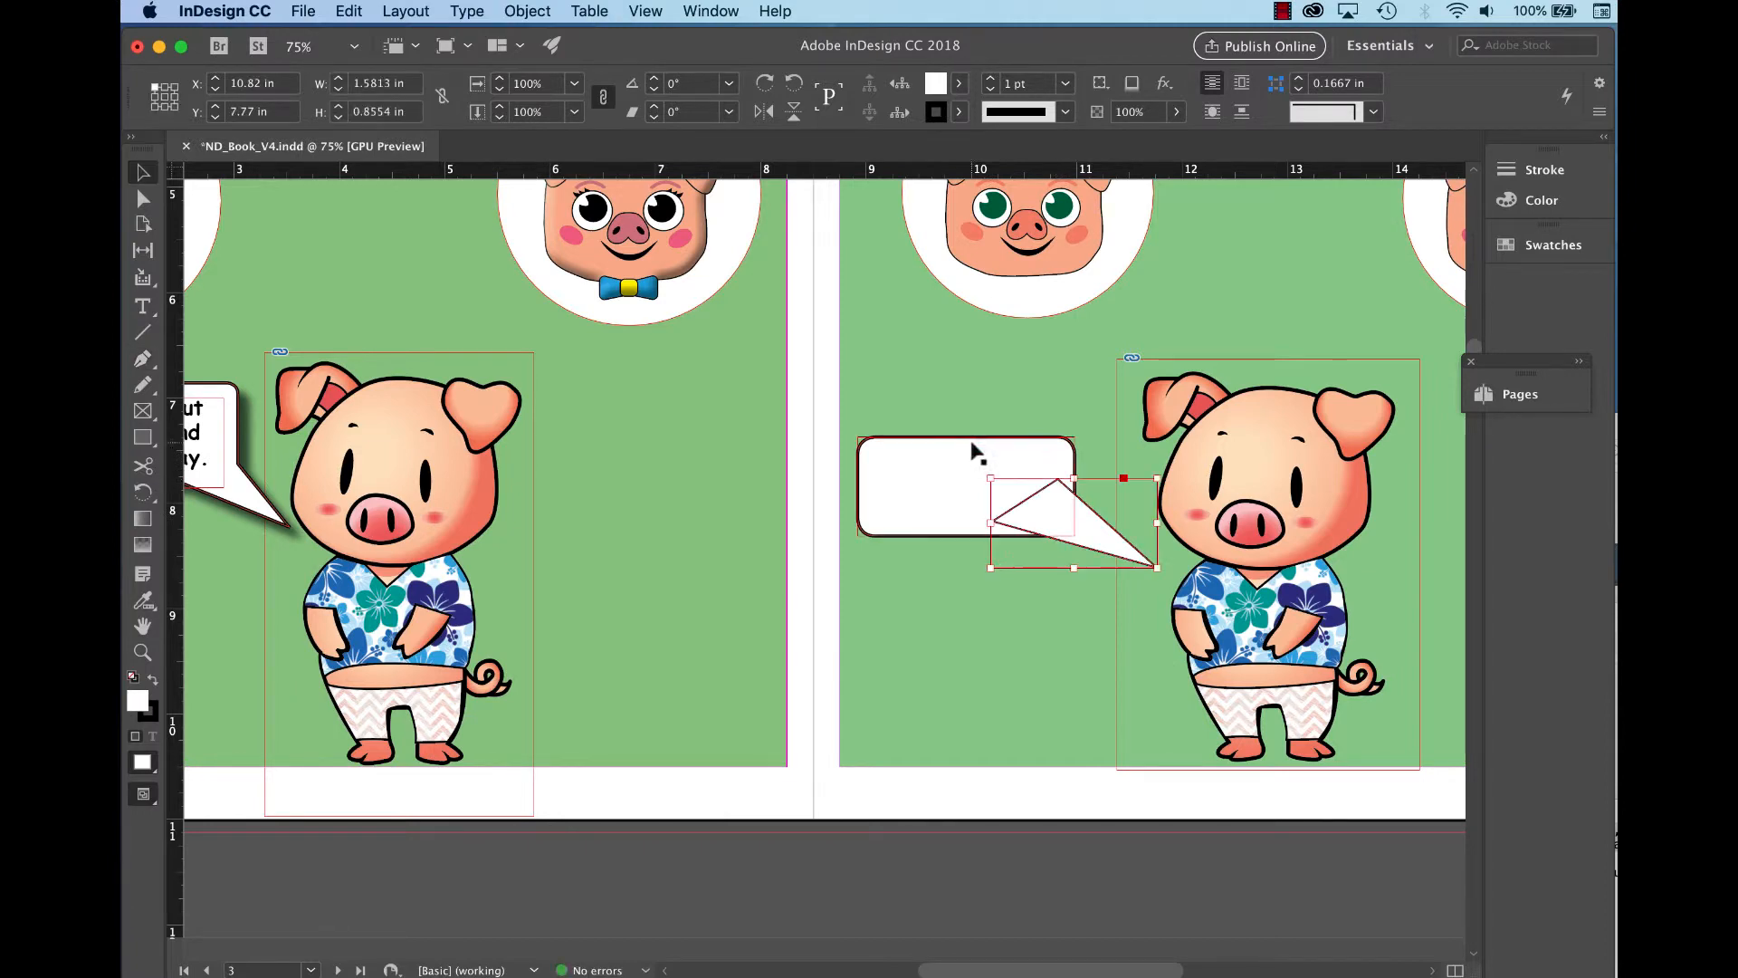
# Merge the rounded rectangle and triangular tail with Pathfinder Add and set the combined bubble's stroke to 2 pt.
pyautogui.press('super+a')
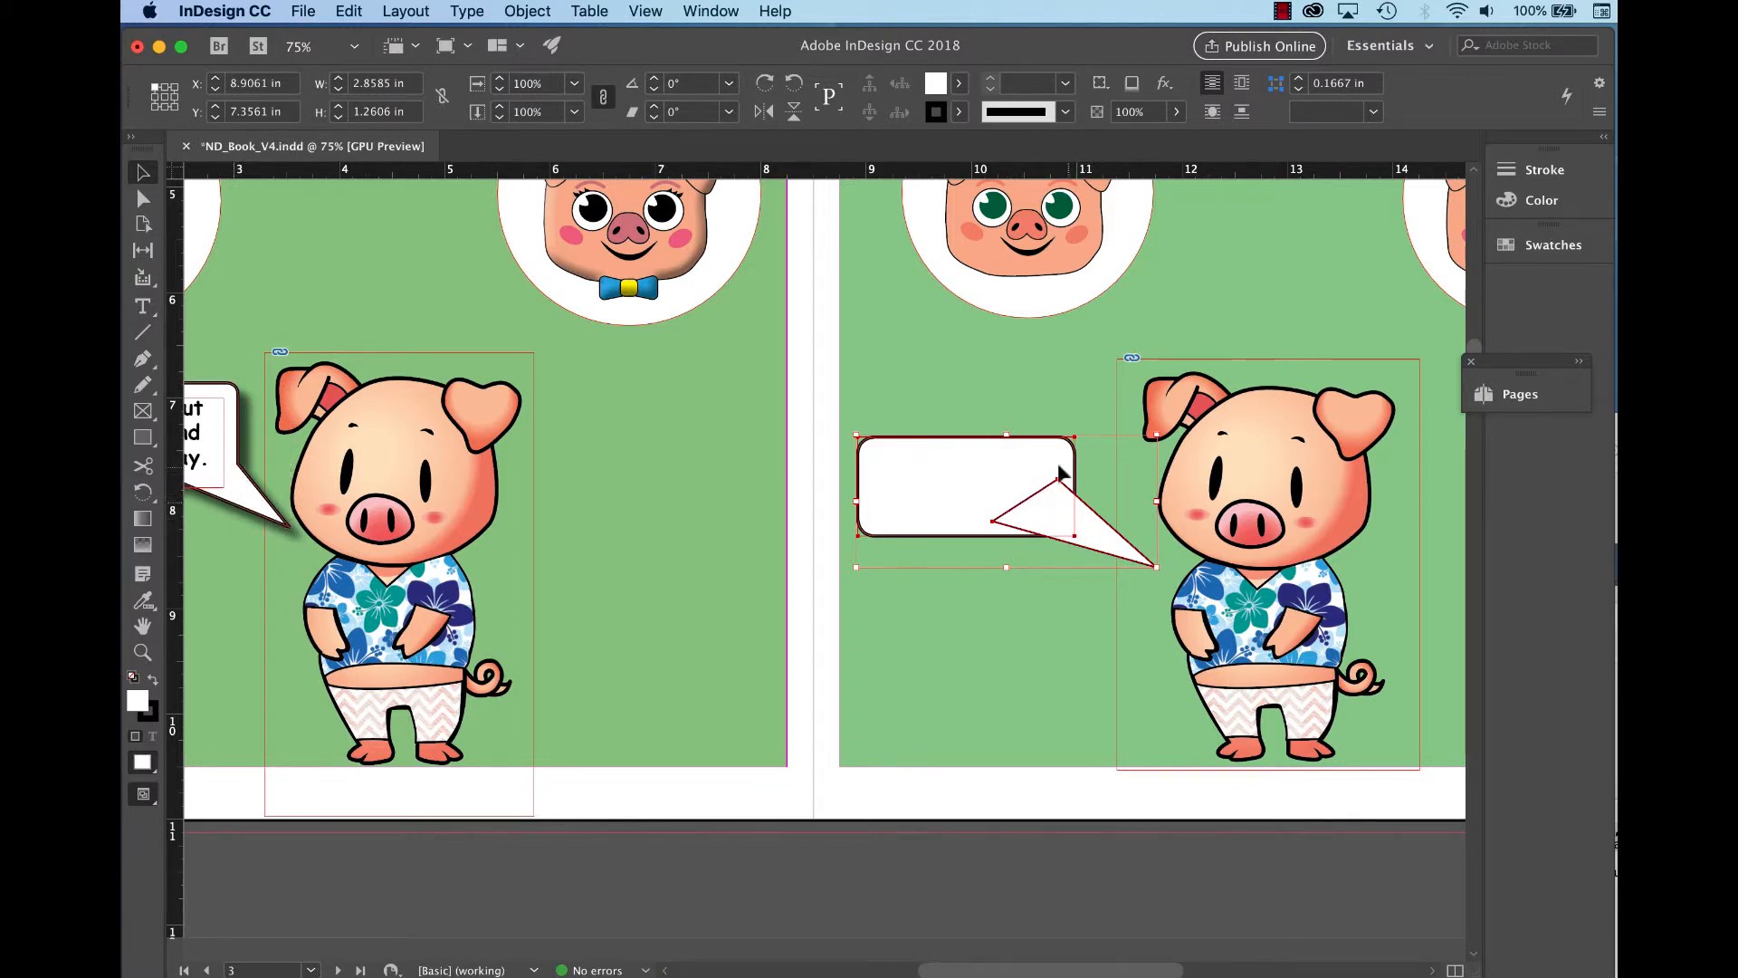
pyautogui.click(526, 12)
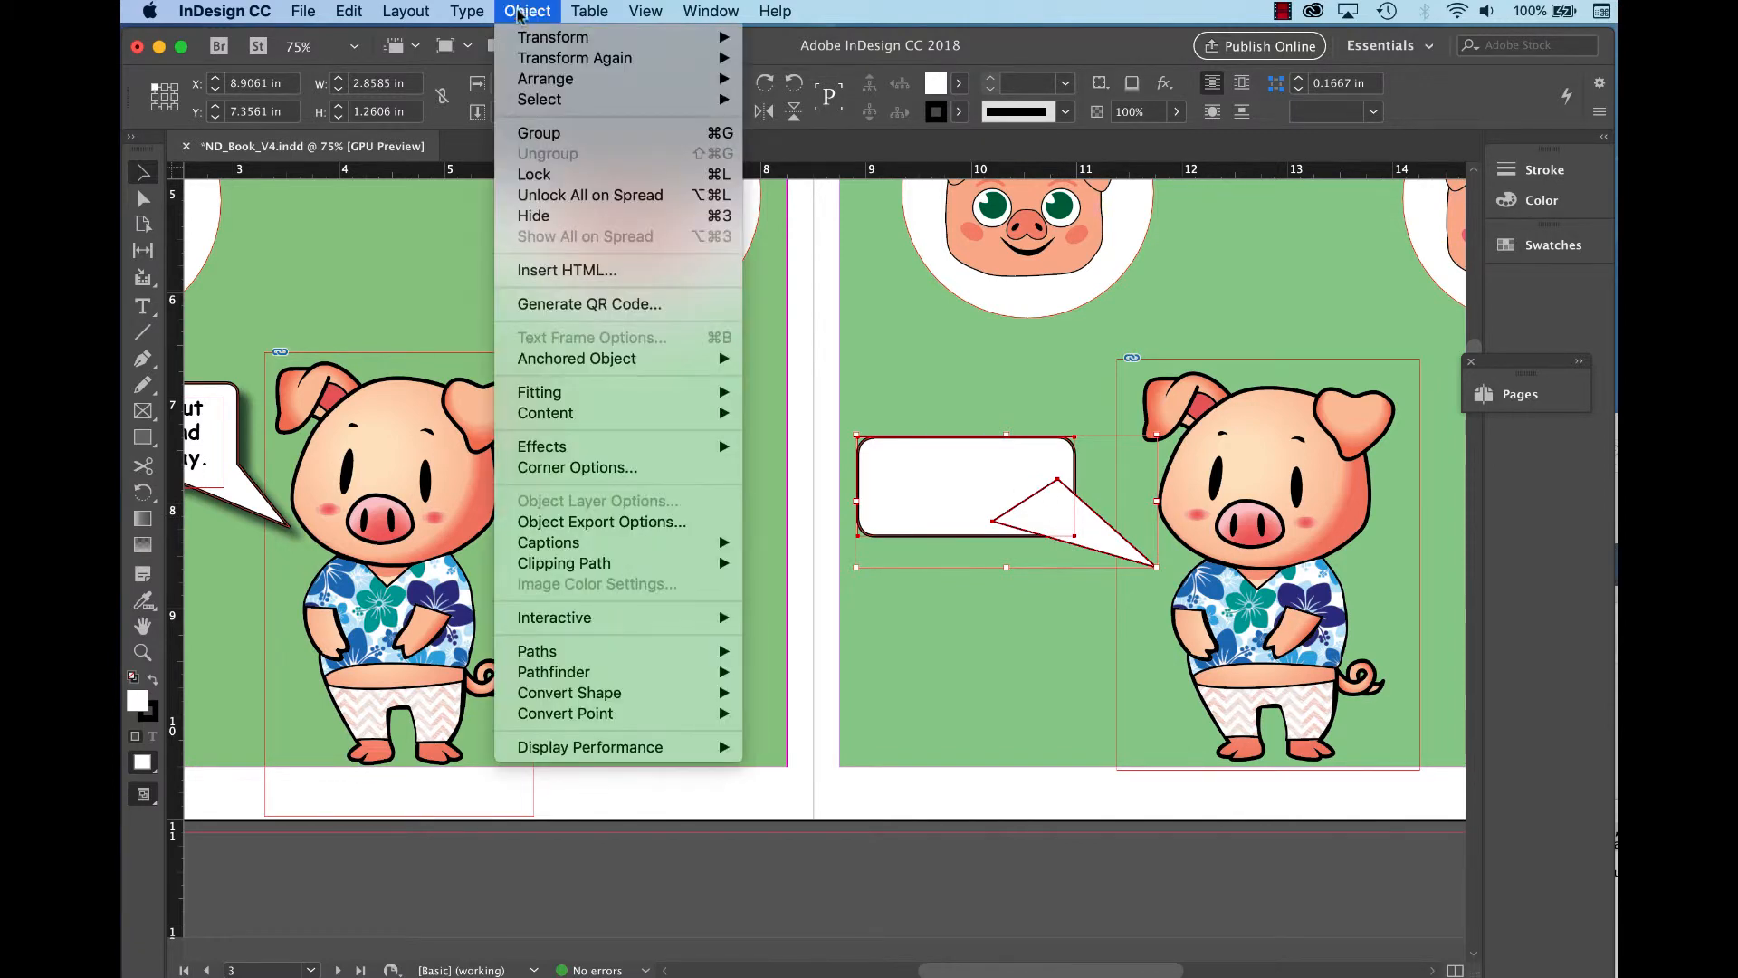
pyautogui.moveTo(667, 679)
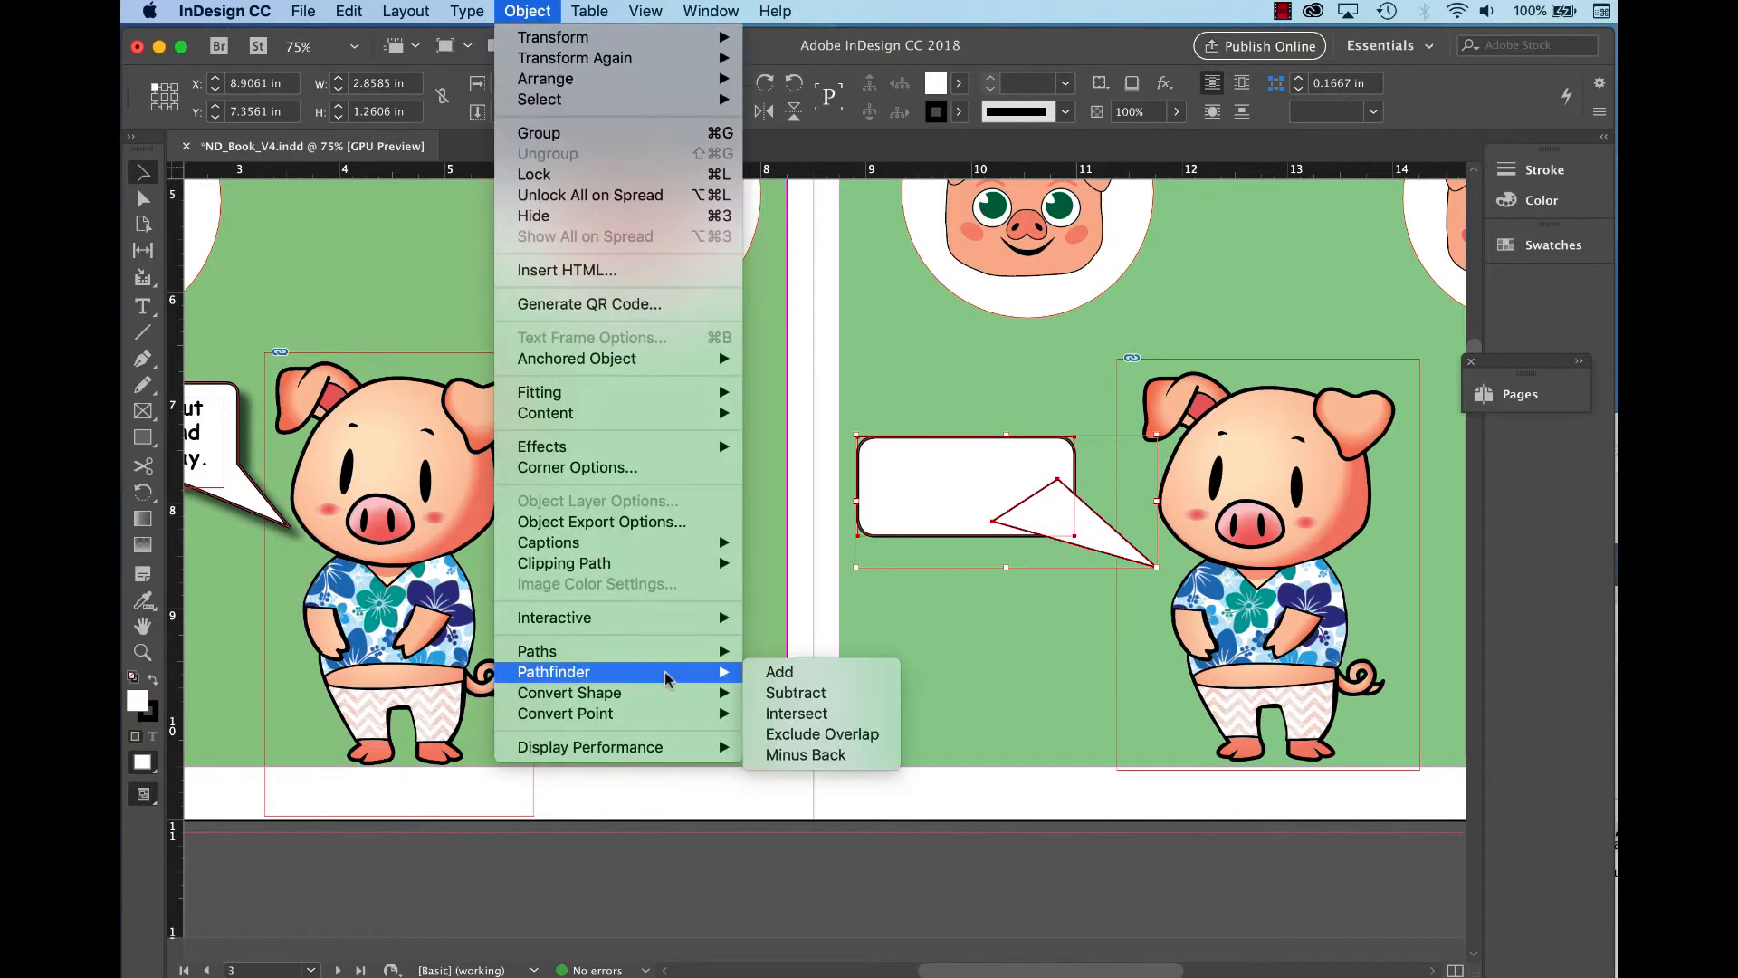
pyautogui.click(811, 671)
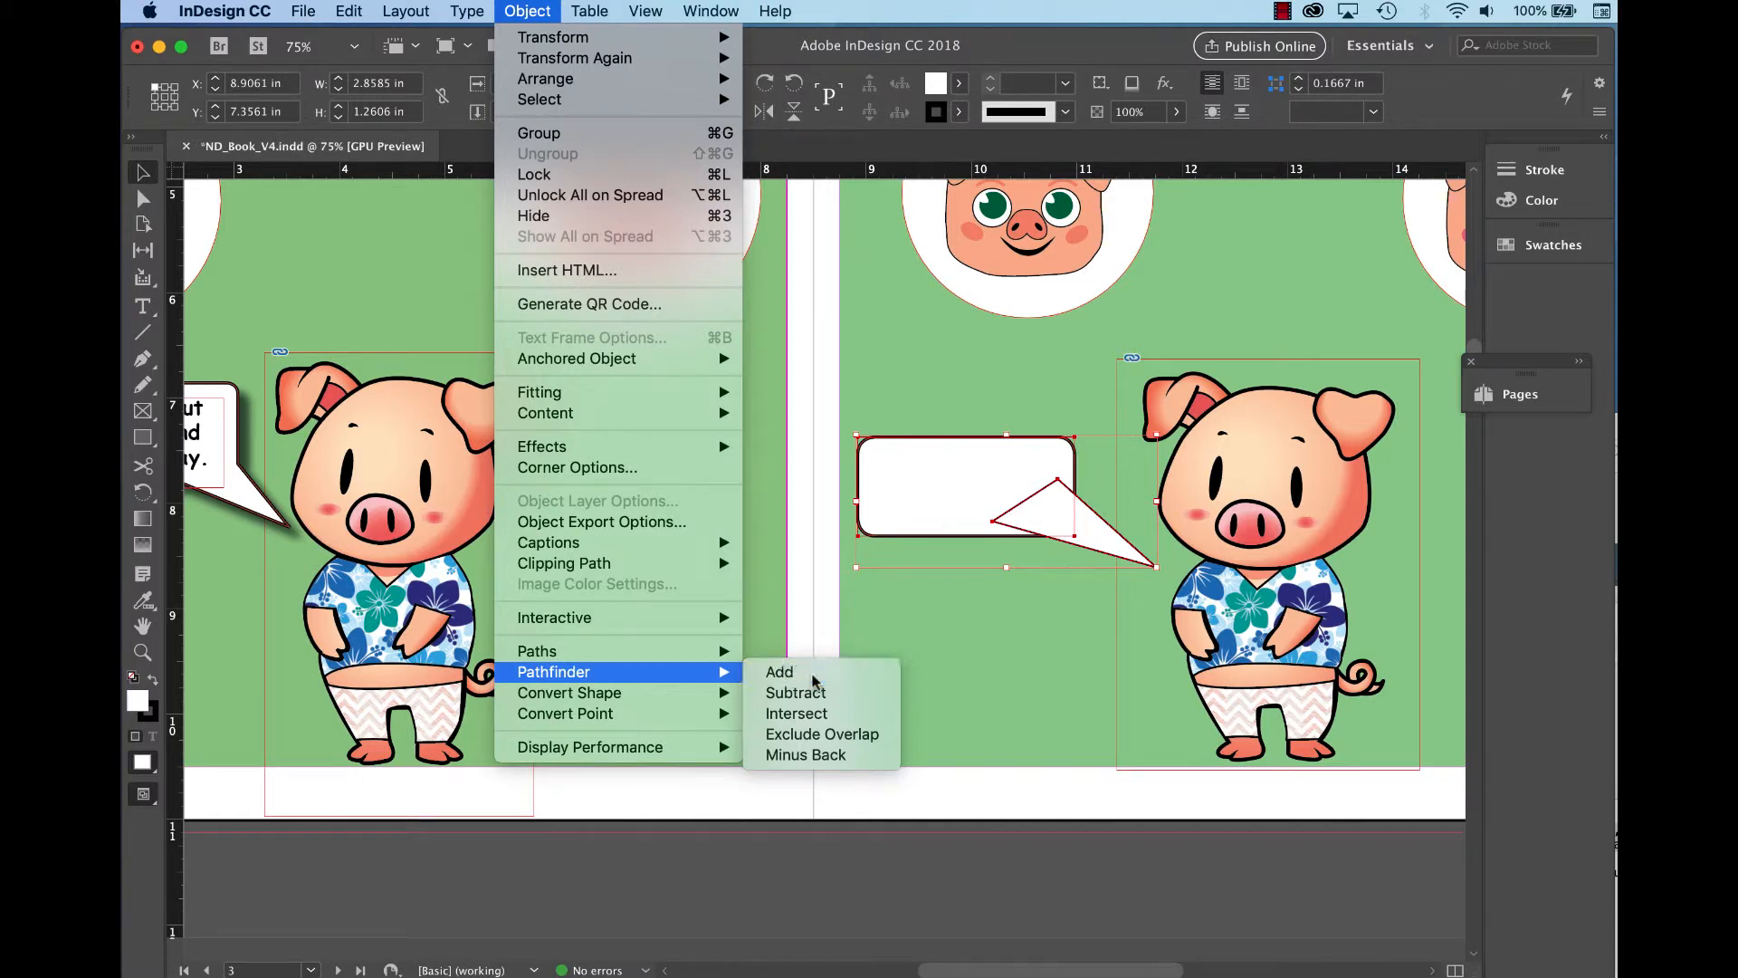
pyautogui.click(988, 82)
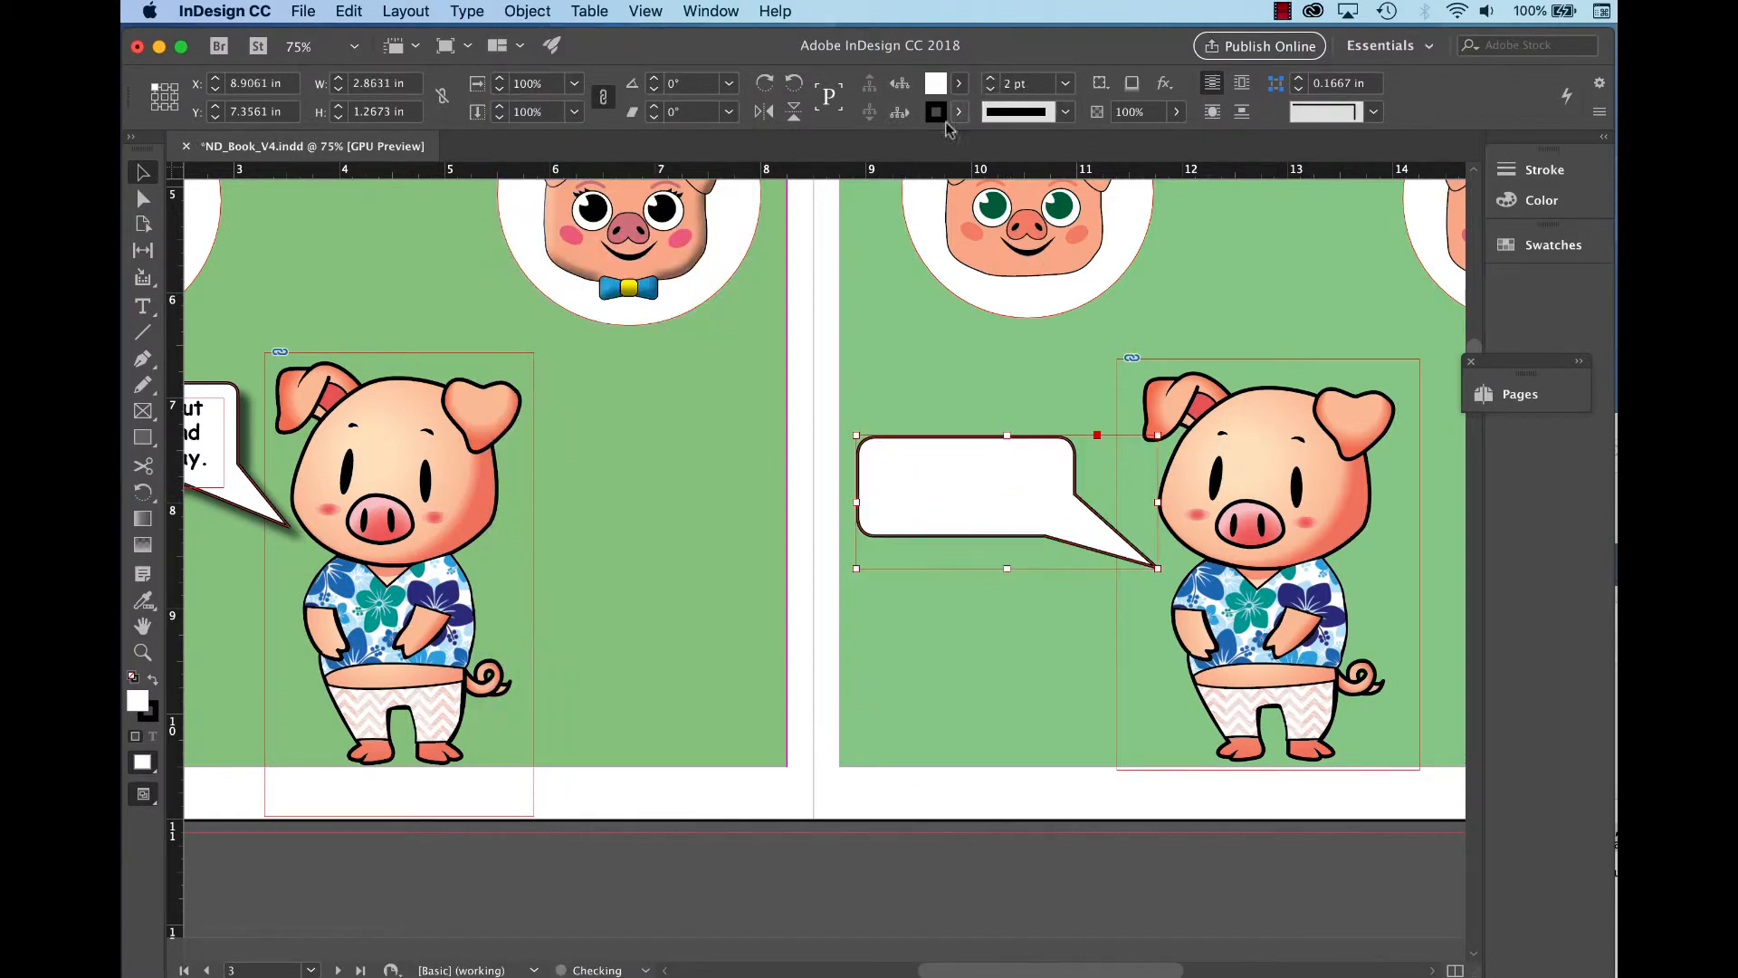
pyautogui.click(959, 804)
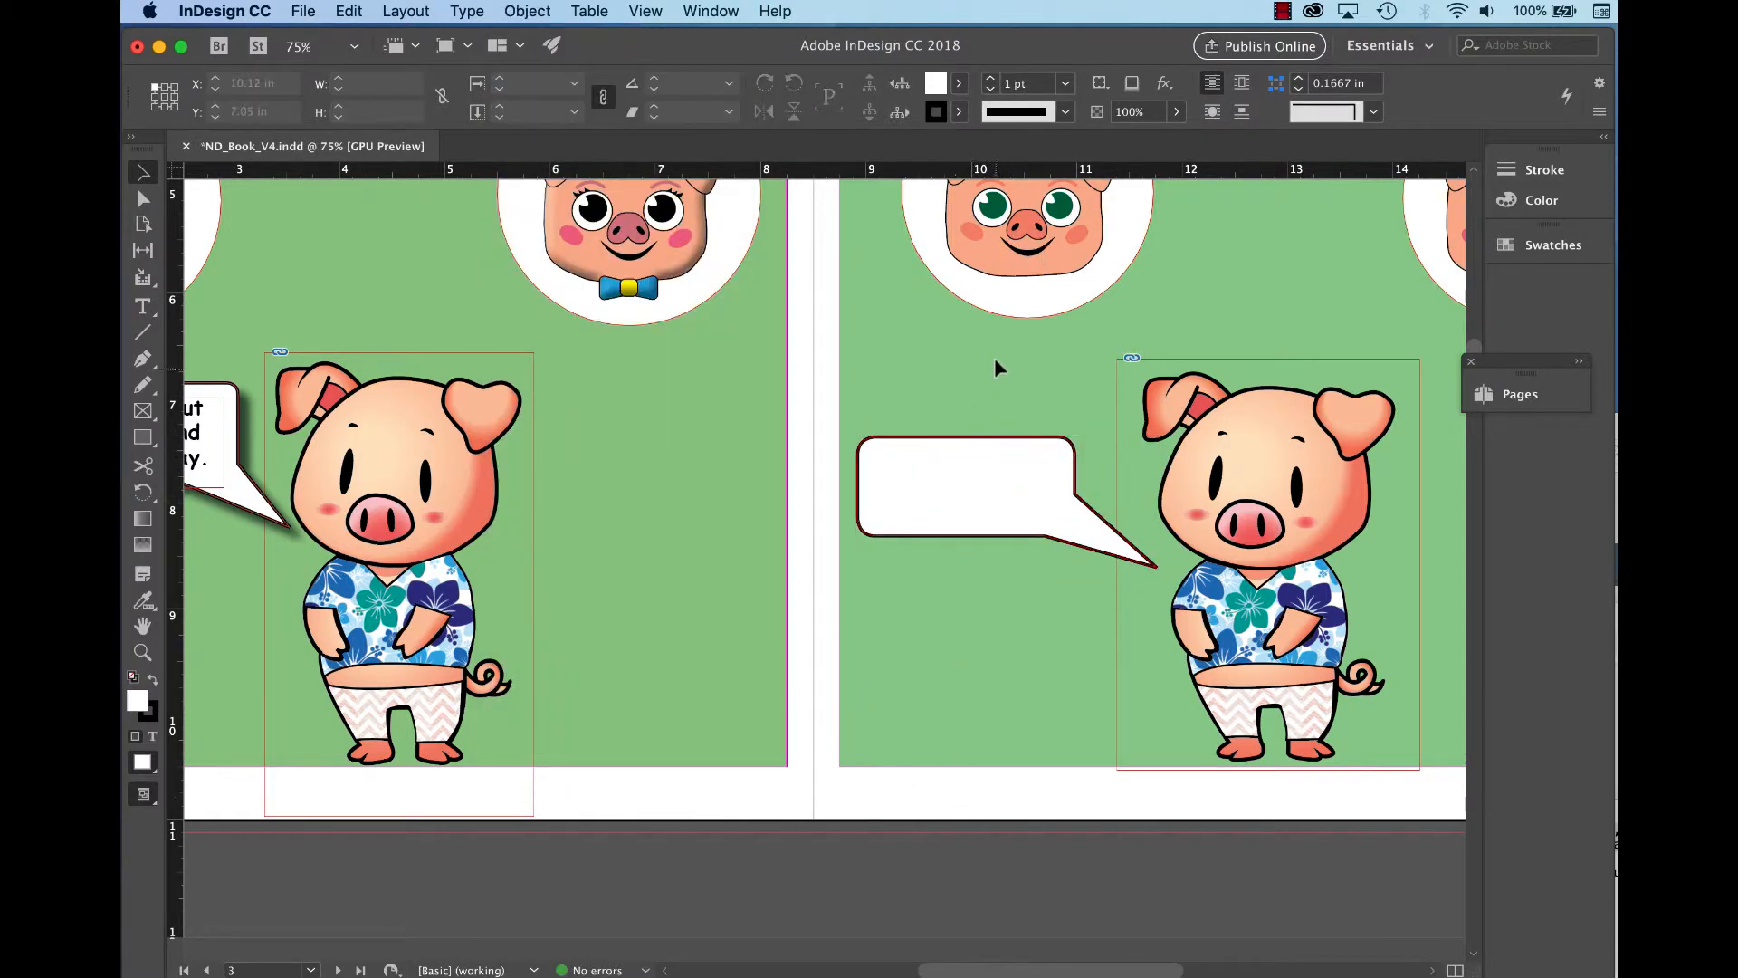
# Move the speech bubble to about X 8.64 in, Y 6.97 in beside the pig, and compare it with the bubble on the finished page.
pyautogui.hscroll(-2, 908, 601)
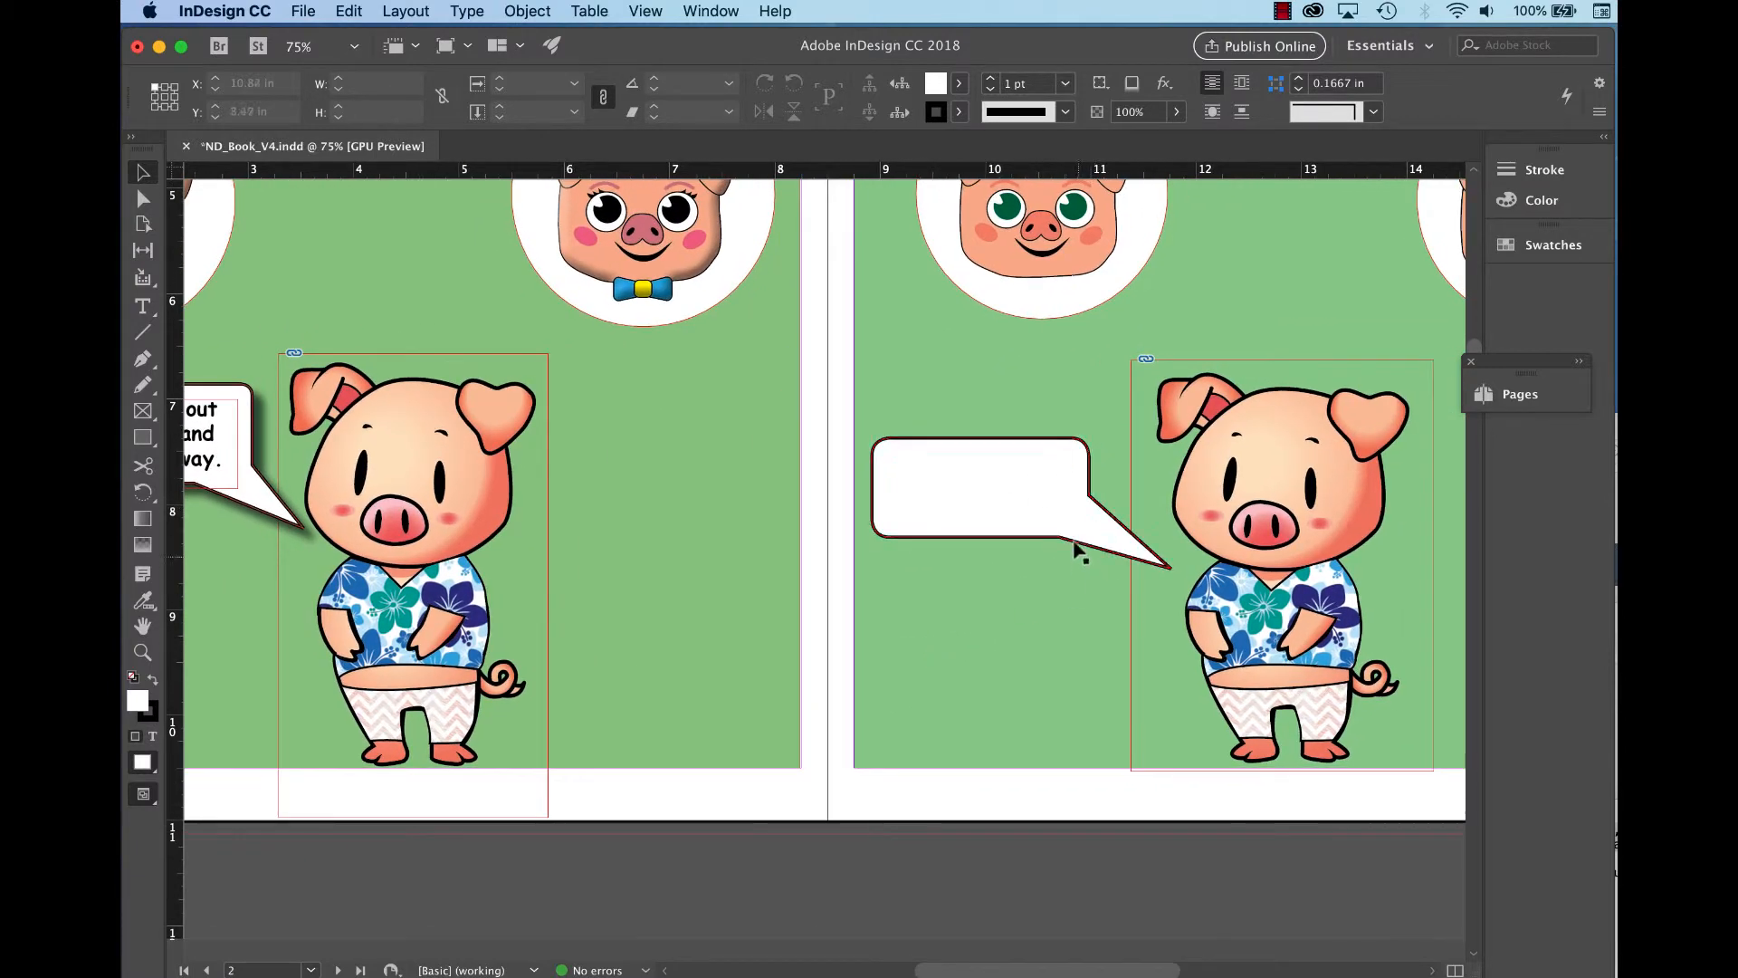
pyautogui.hscroll(-4, 1000, 660)
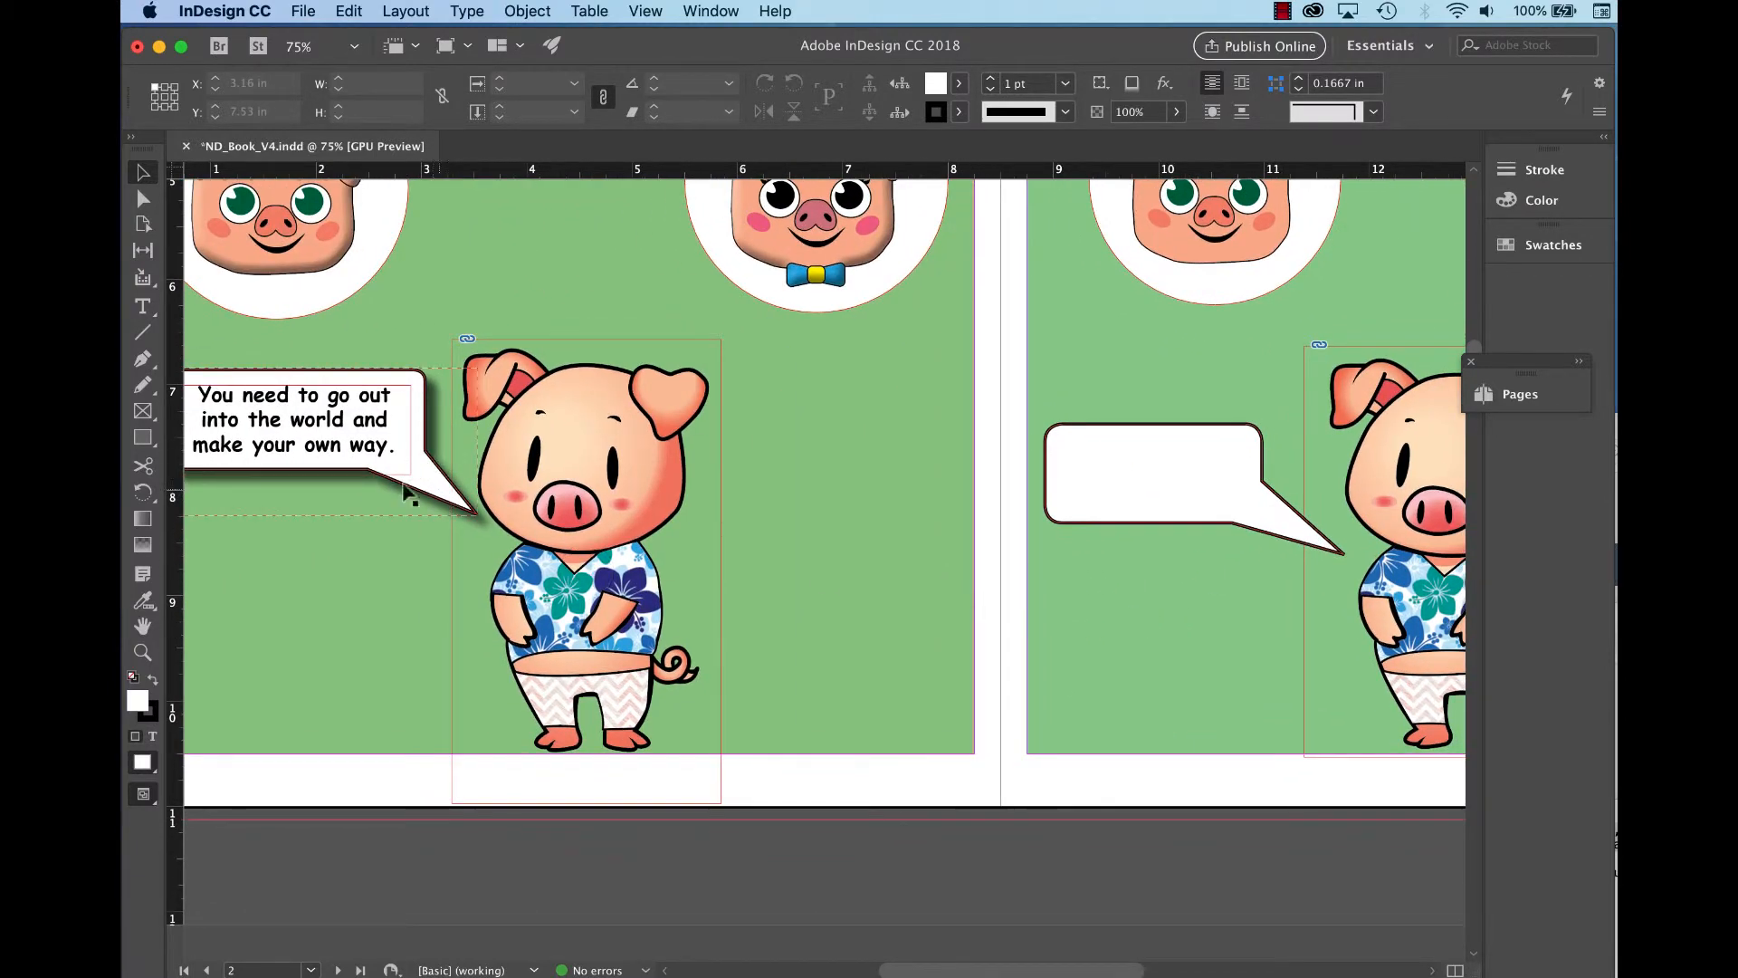
pyautogui.hscroll(3, 1249, 610)
pyautogui.moveTo(1137, 598); pyautogui.dragTo(1134, 601)
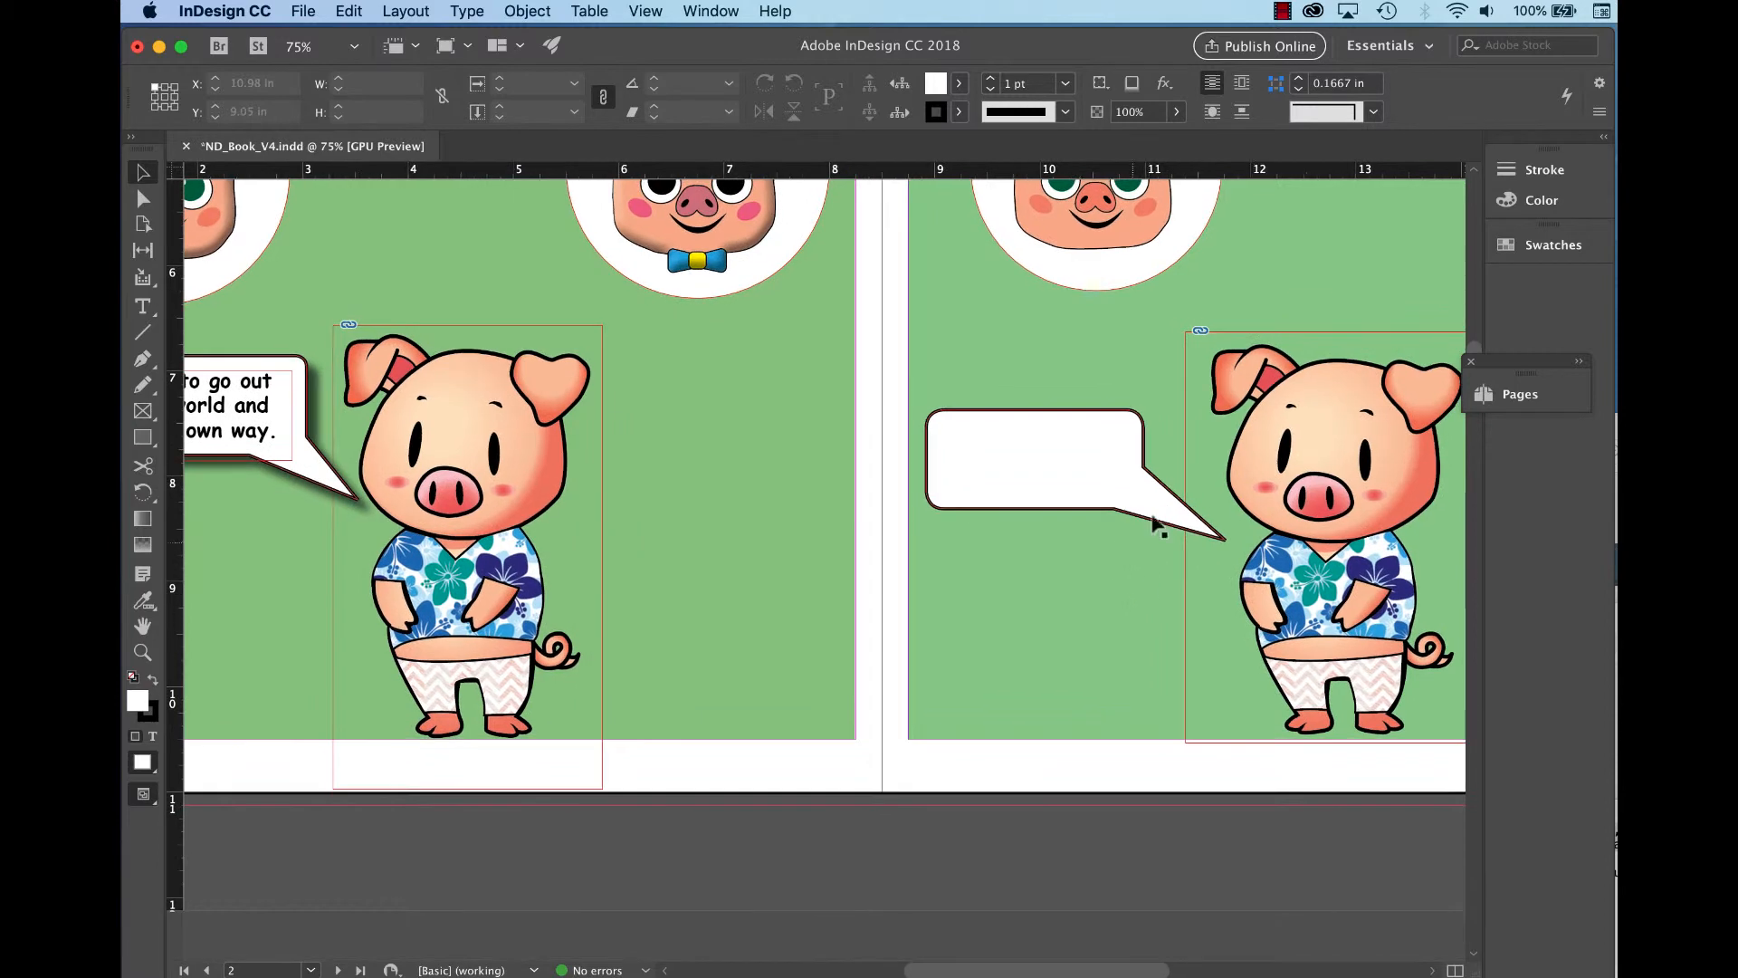
pyautogui.press('super+z')
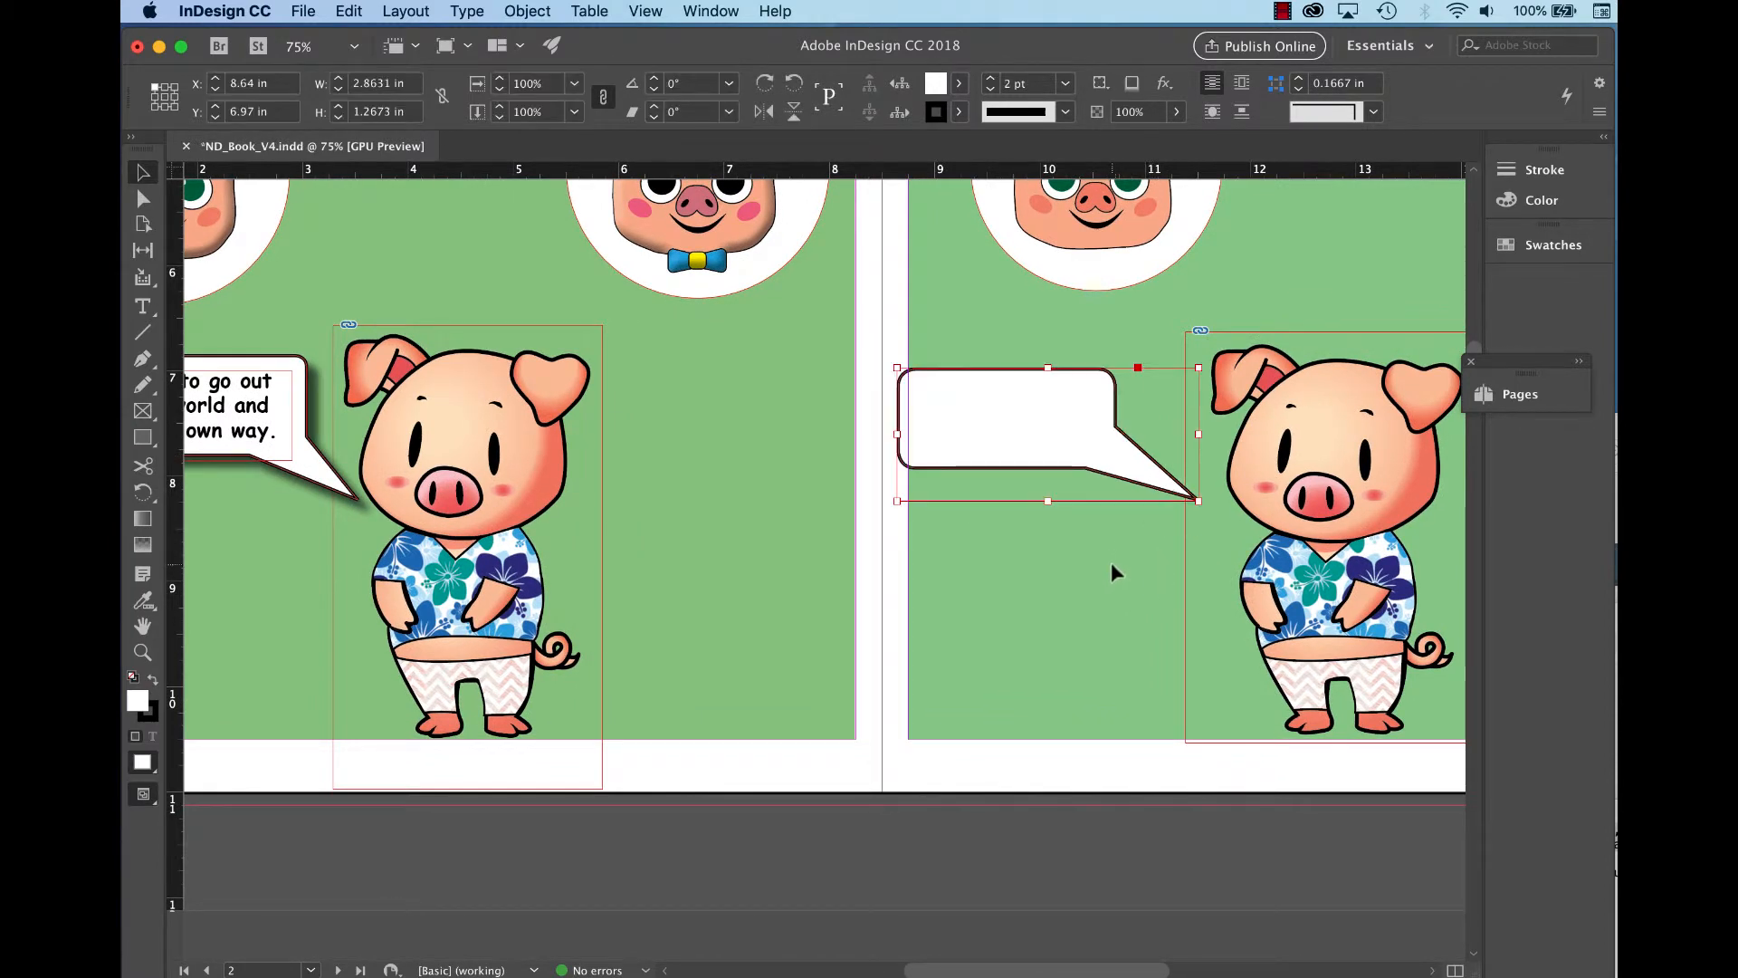
pyautogui.hscroll(-5, 976, 536)
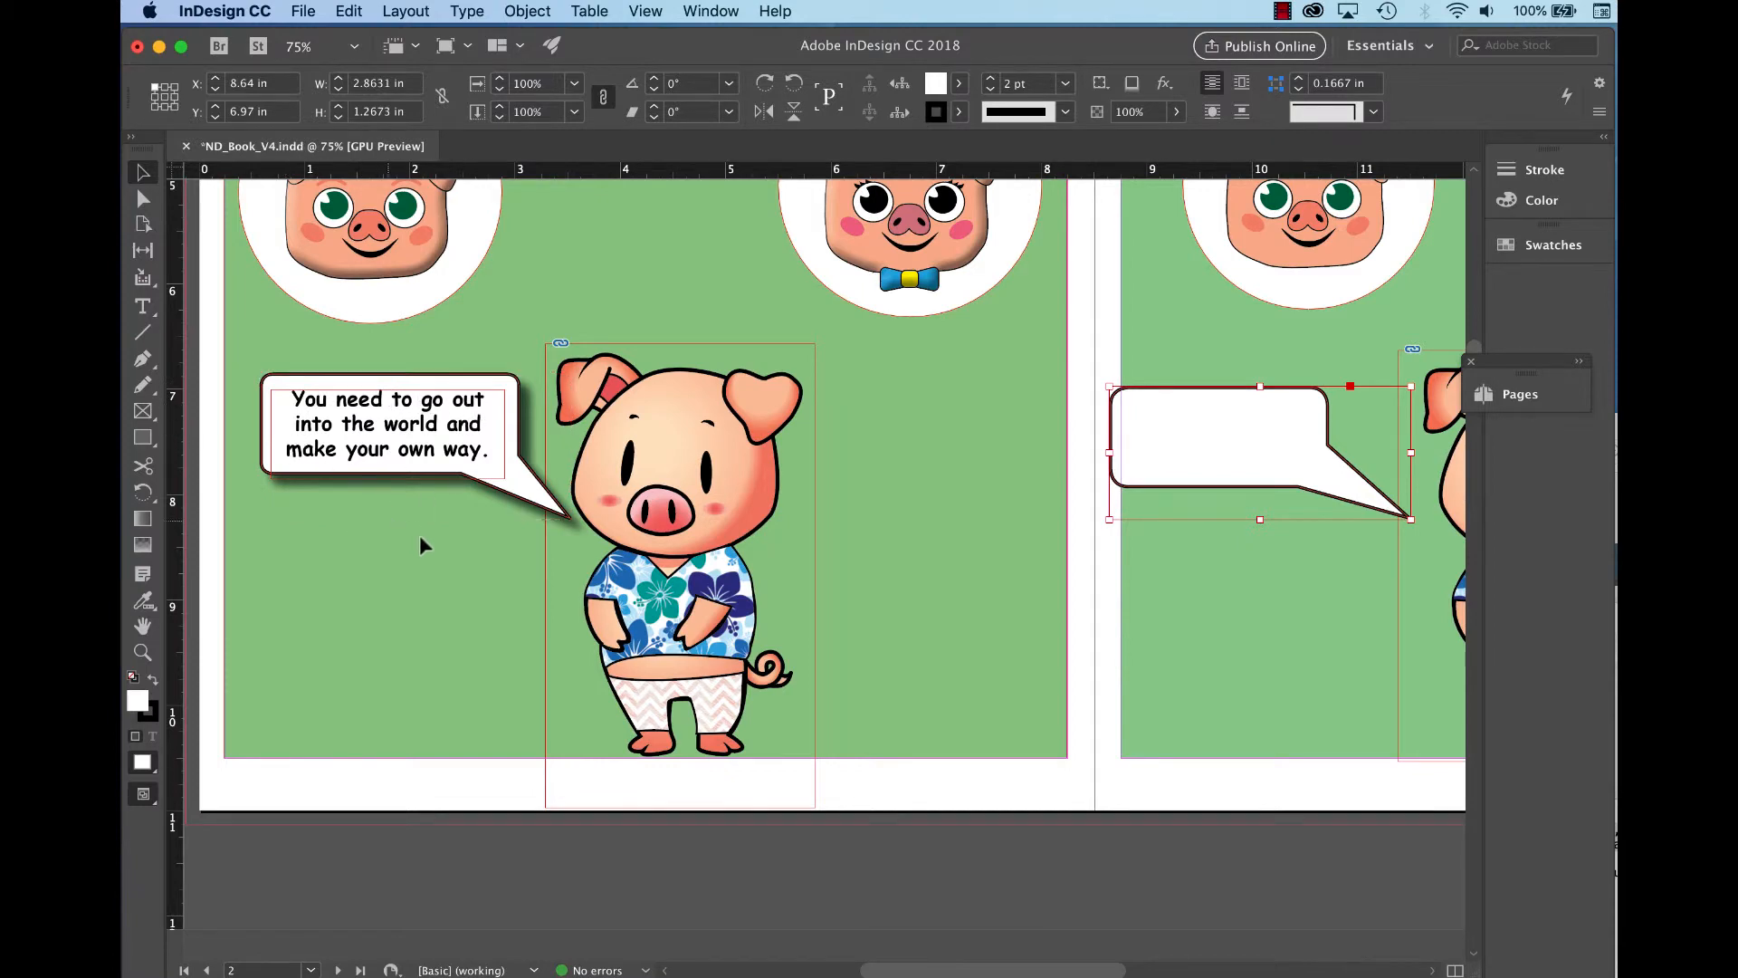
pyautogui.hscroll(5, 1020, 574)
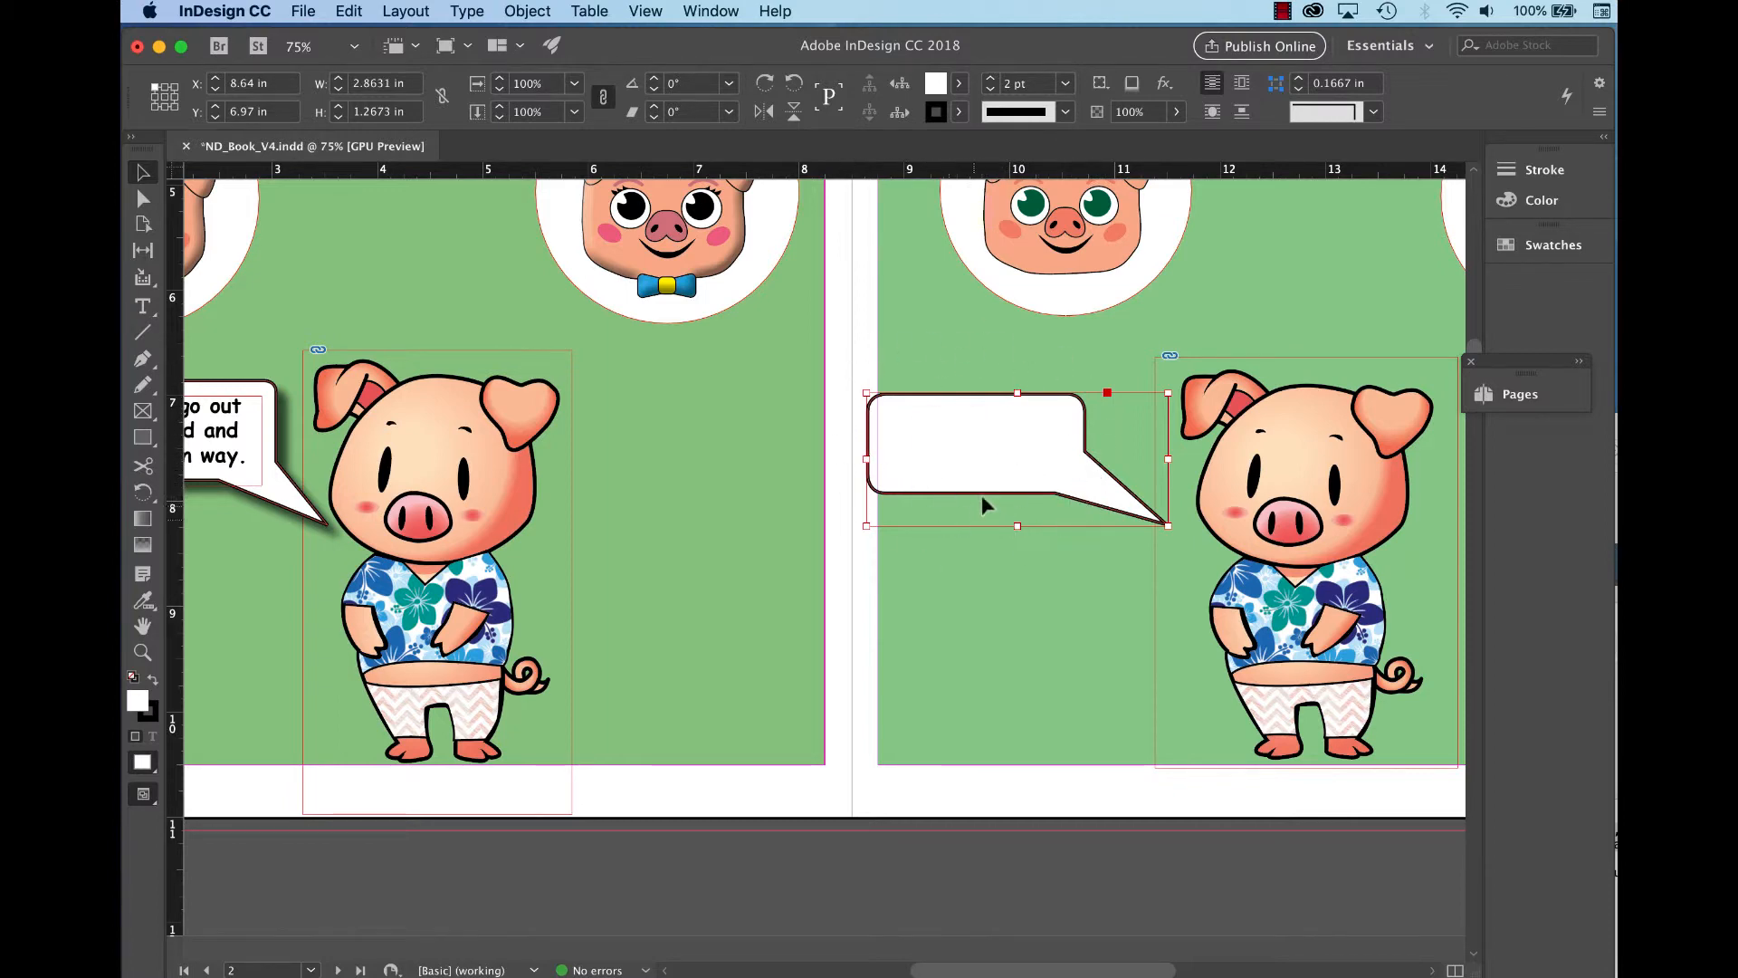
pyautogui.click(980, 584)
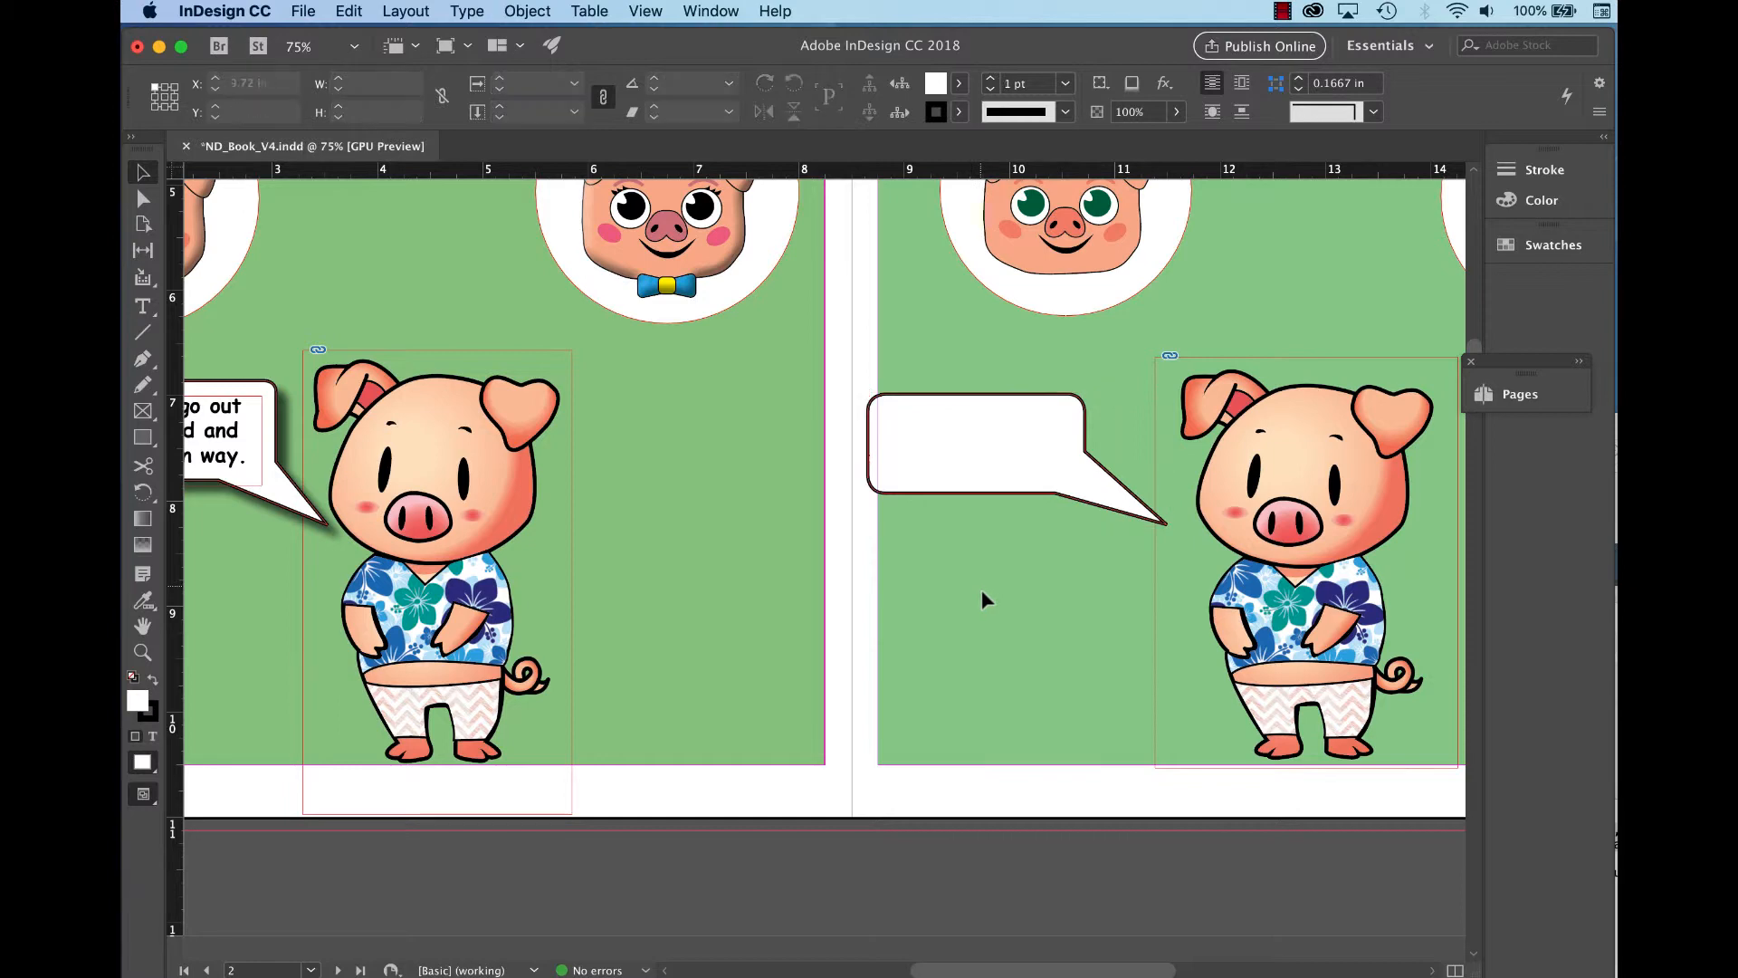
# Draw a text frame about 2.26 × 1.2 in below the speech bubble and paste "You need to go out into the world and make your own way.".
pyautogui.click(143, 308)
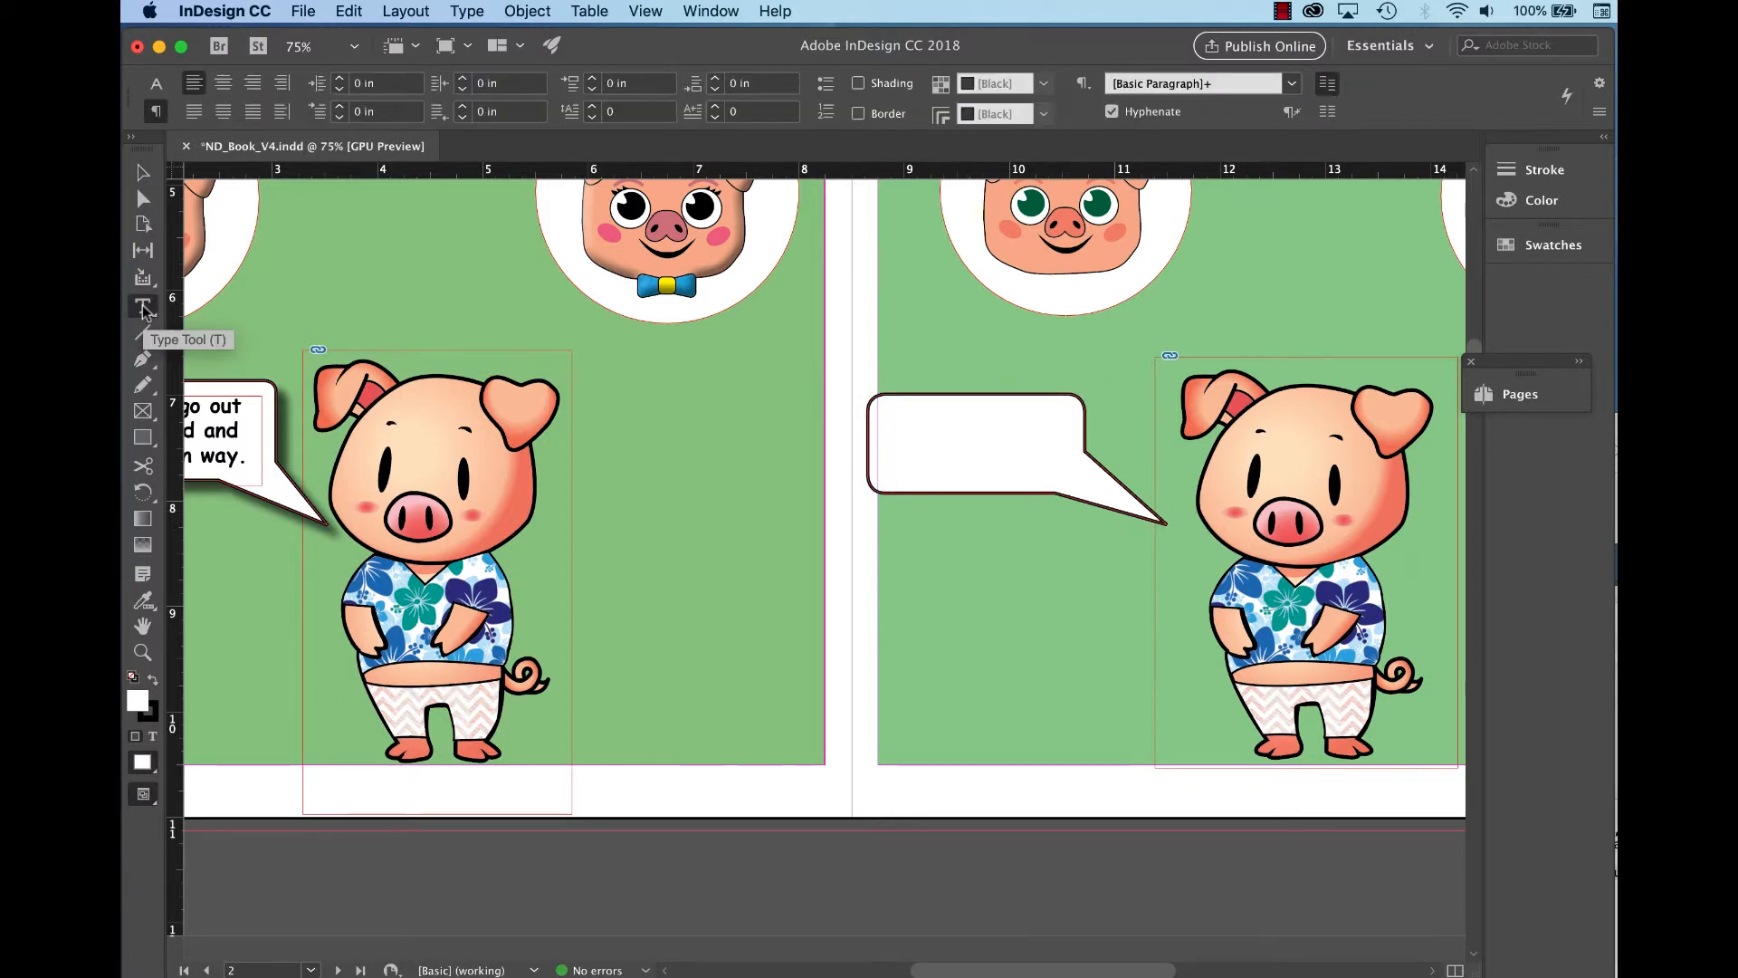
pyautogui.moveTo(894, 527); pyautogui.dragTo(1132, 653)
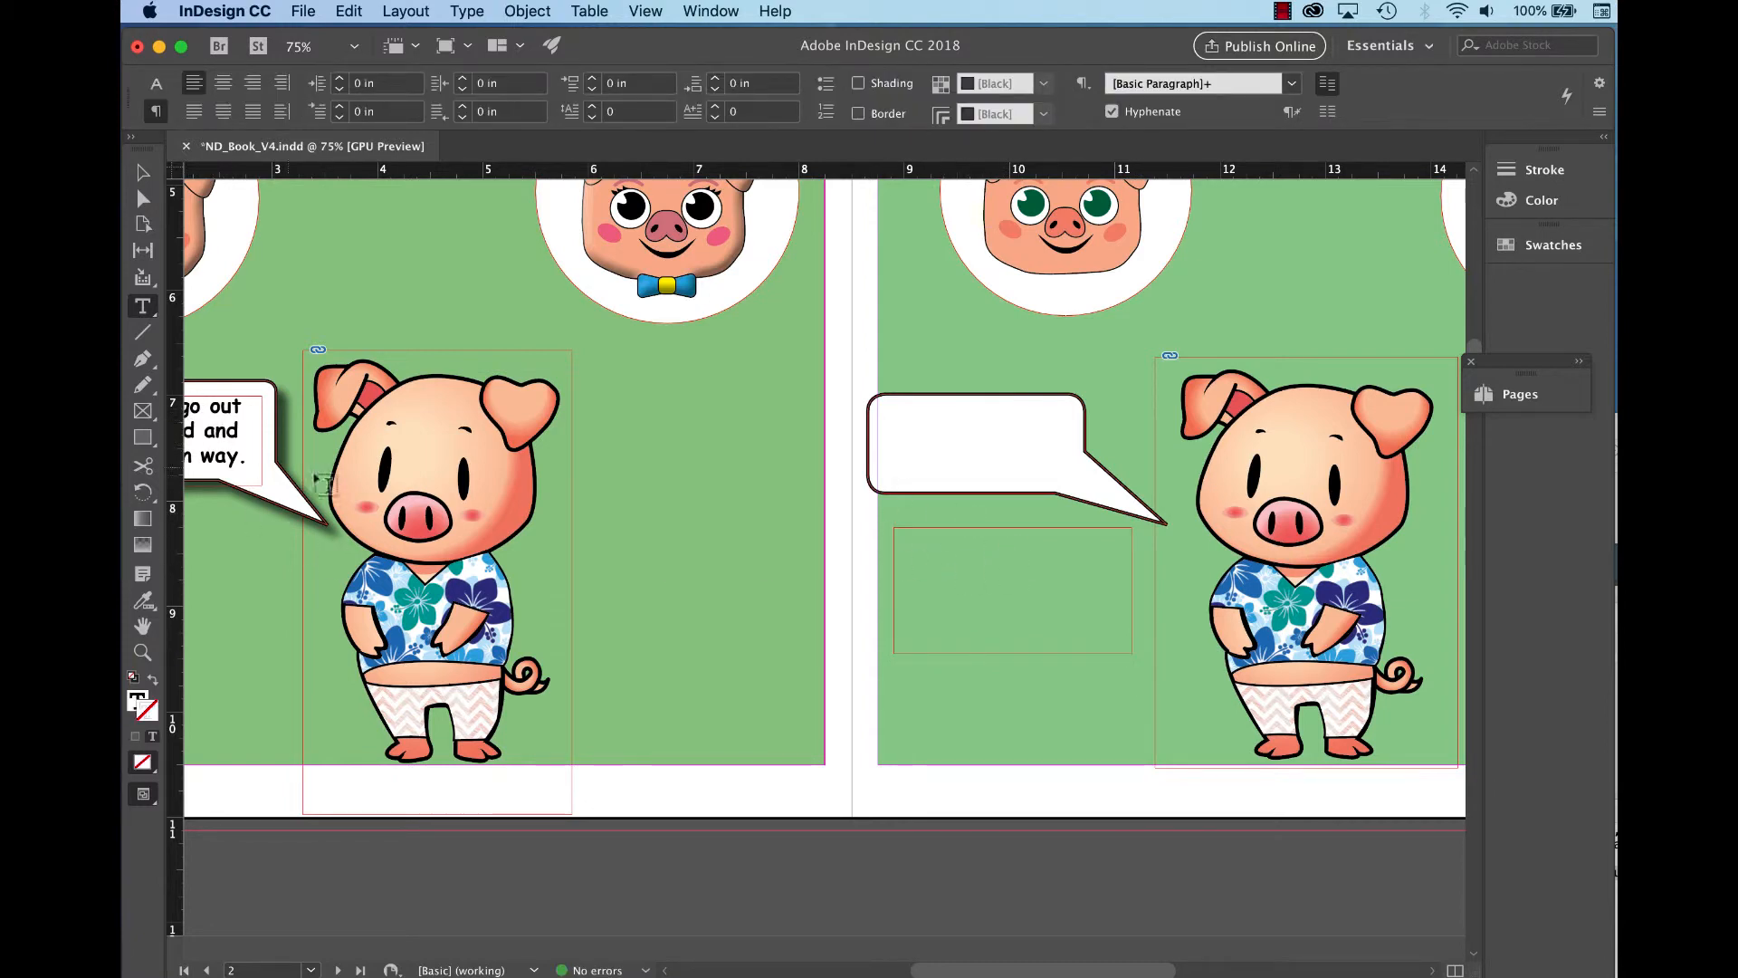
pyautogui.press('super+v')
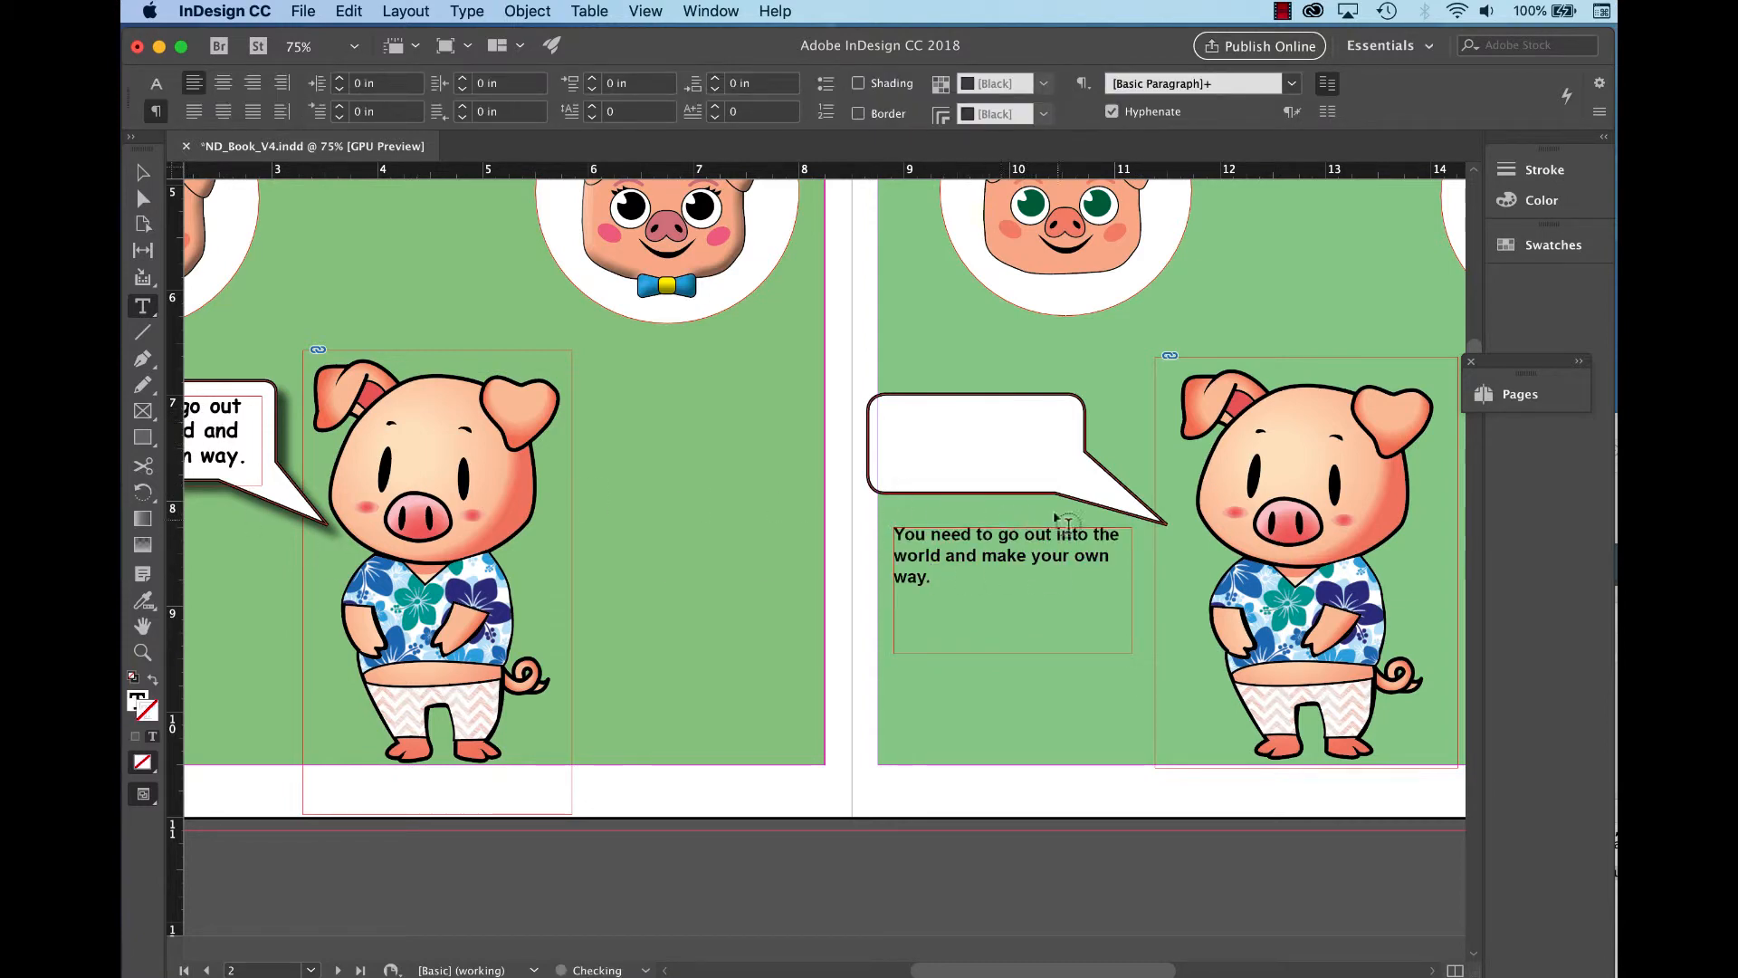
pyautogui.click(142, 172)
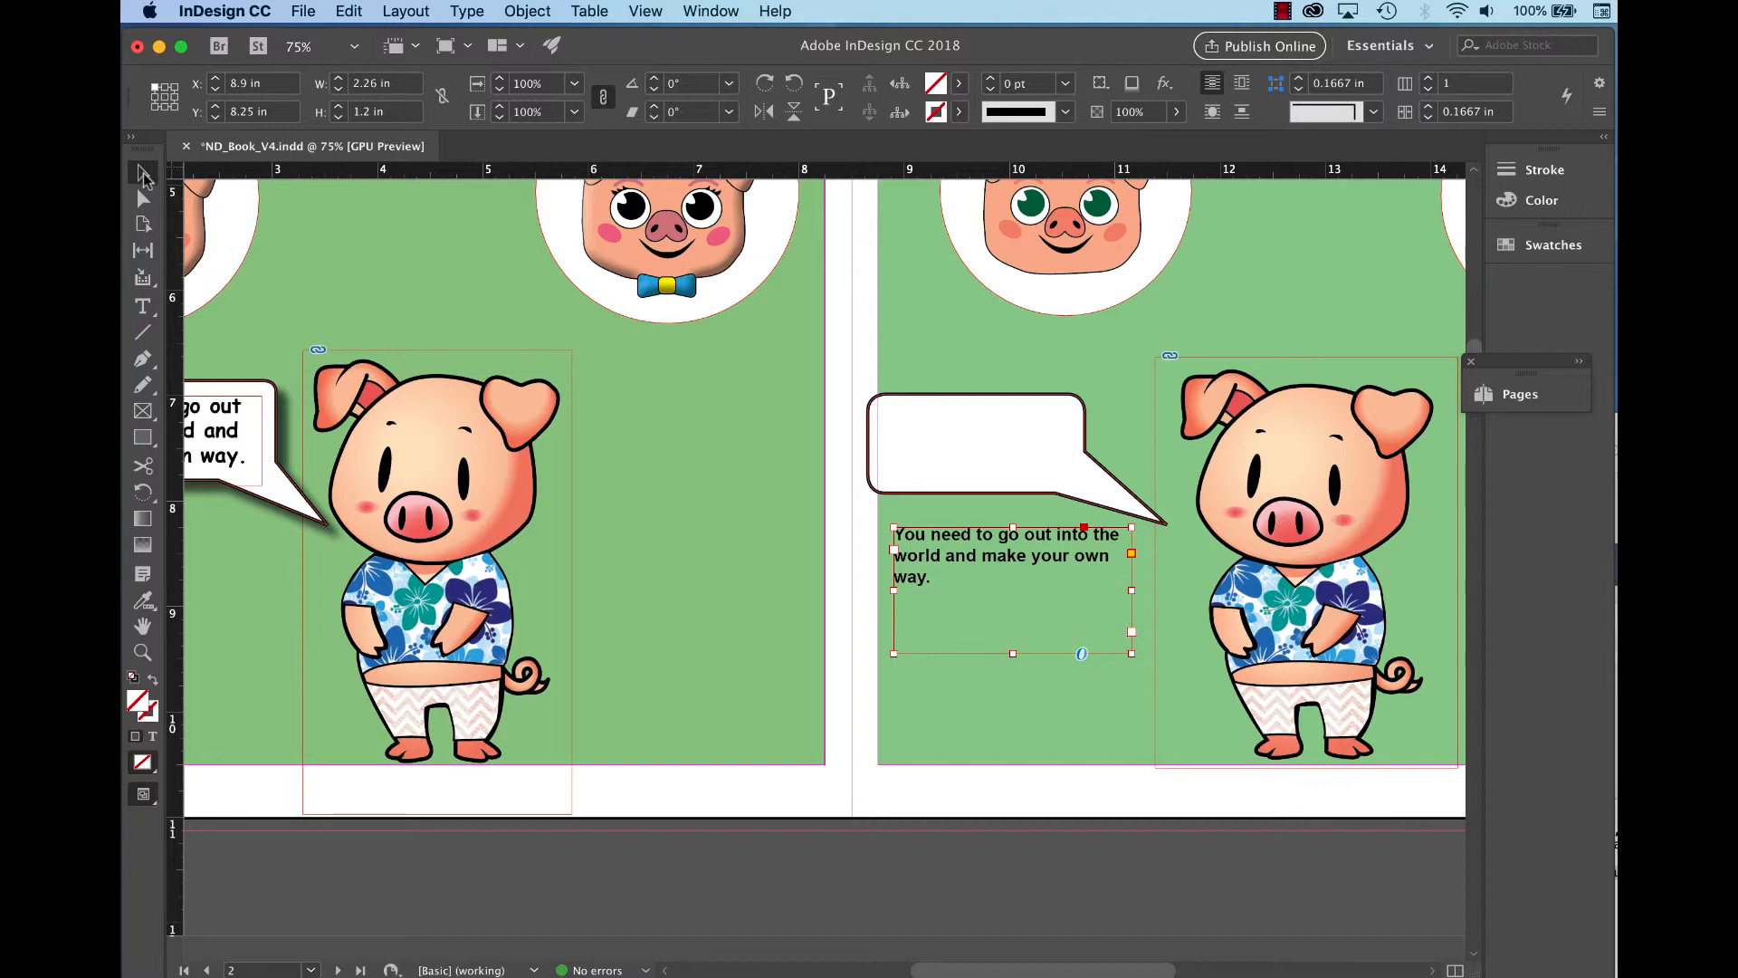
# Centre-align the speech text below the bubble and set it in Comic Sans MS Bold at 14 pt.
pyautogui.click(143, 308)
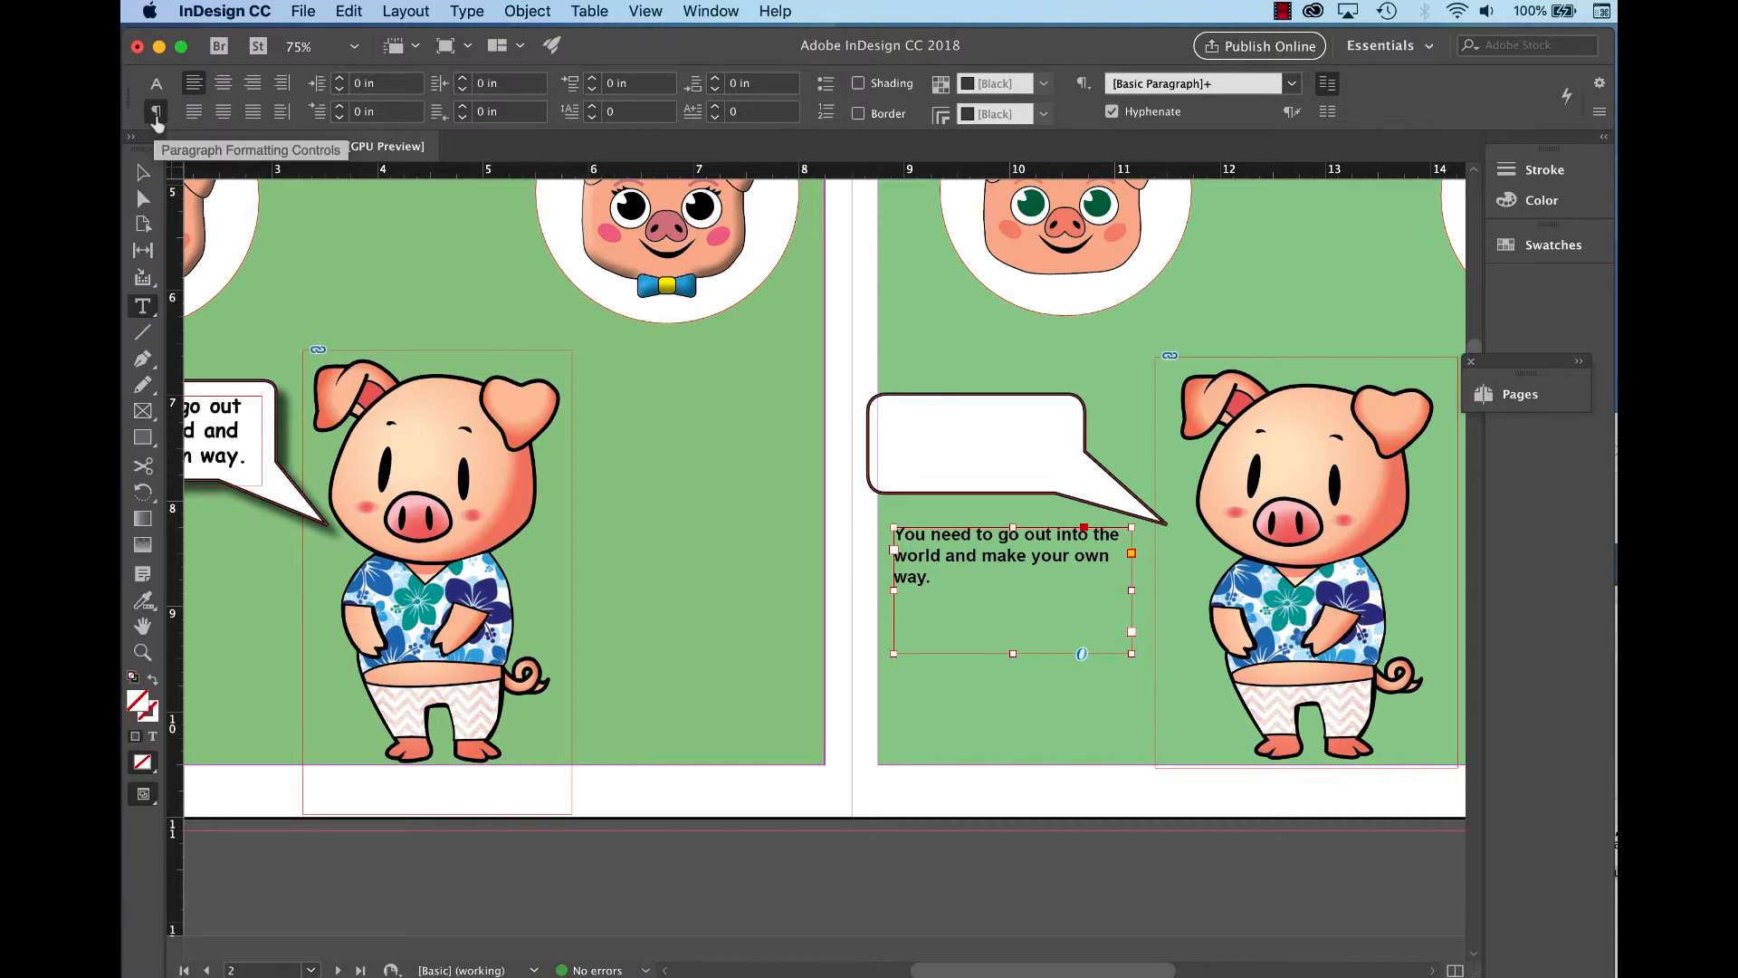
pyautogui.click(220, 90)
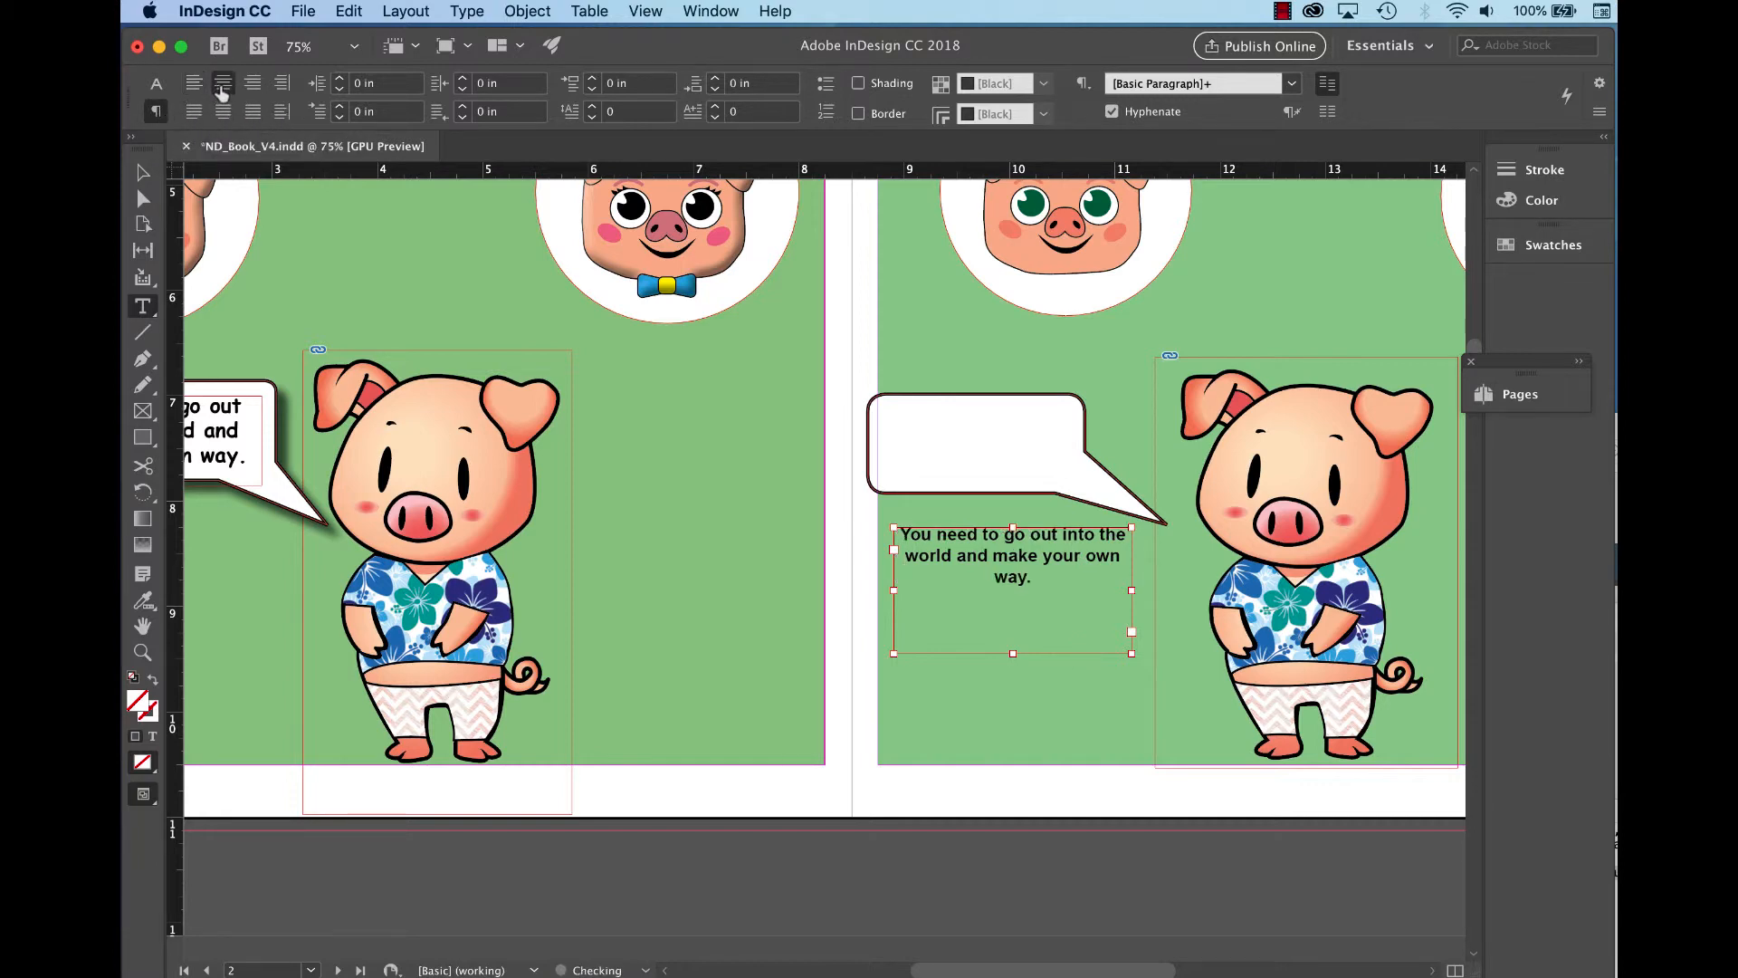
pyautogui.click(156, 86)
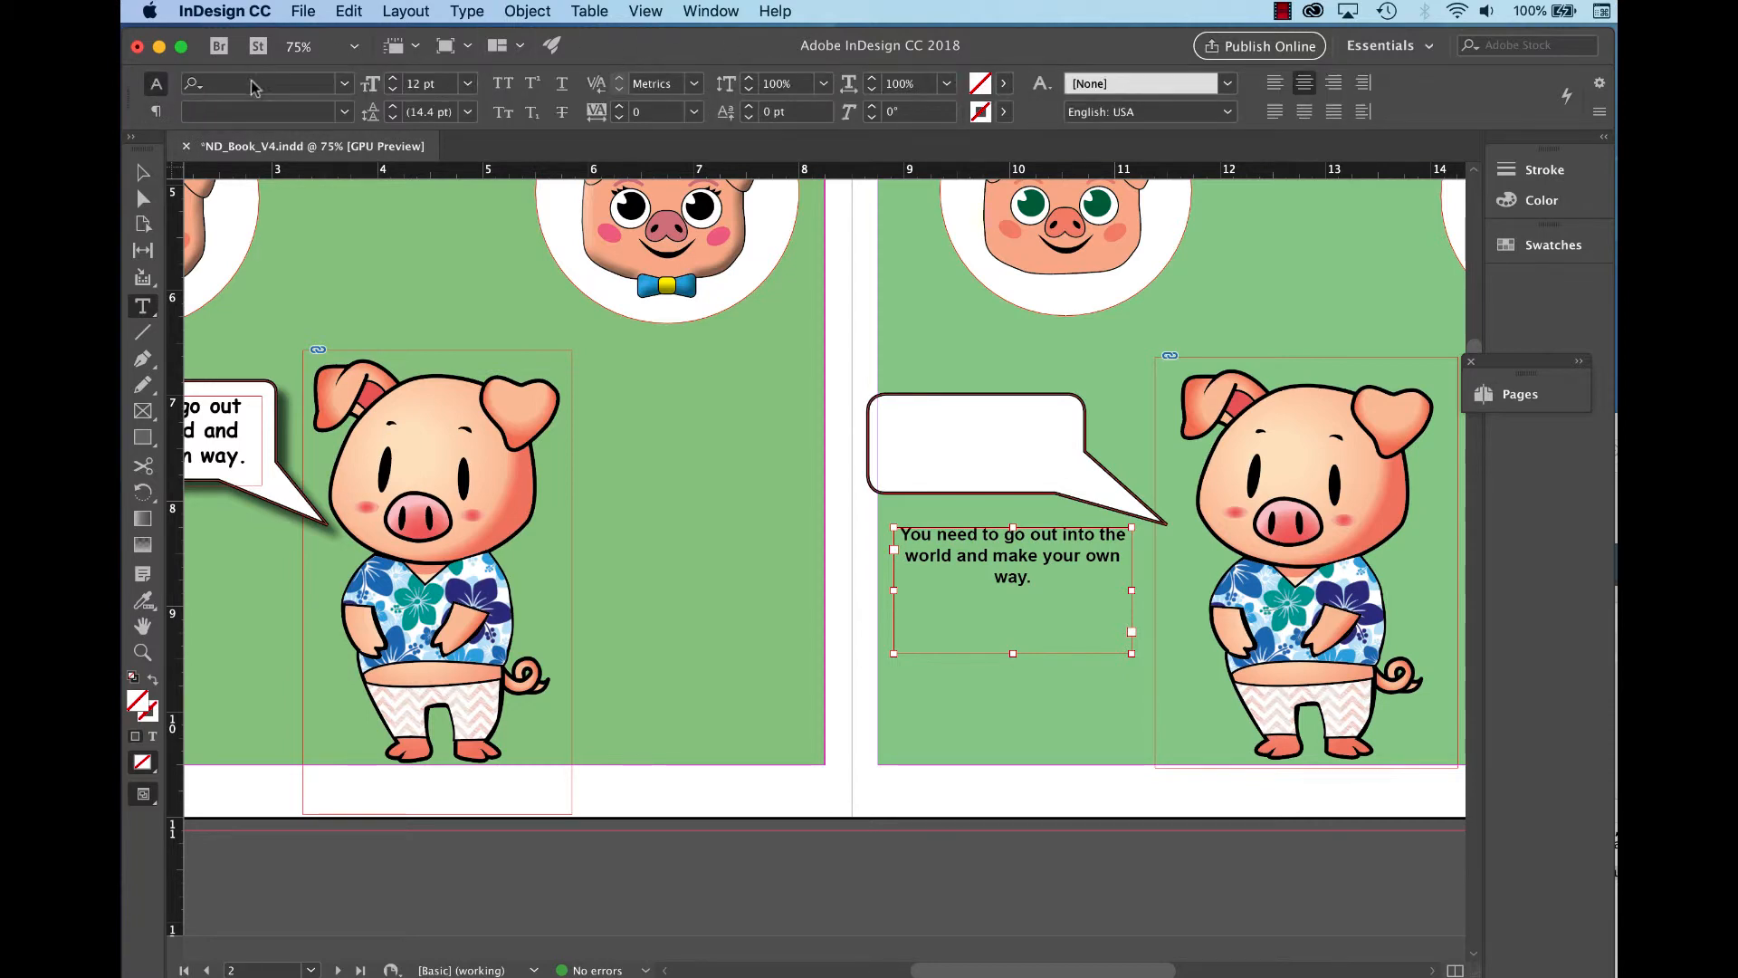
pyautogui.click(344, 83)
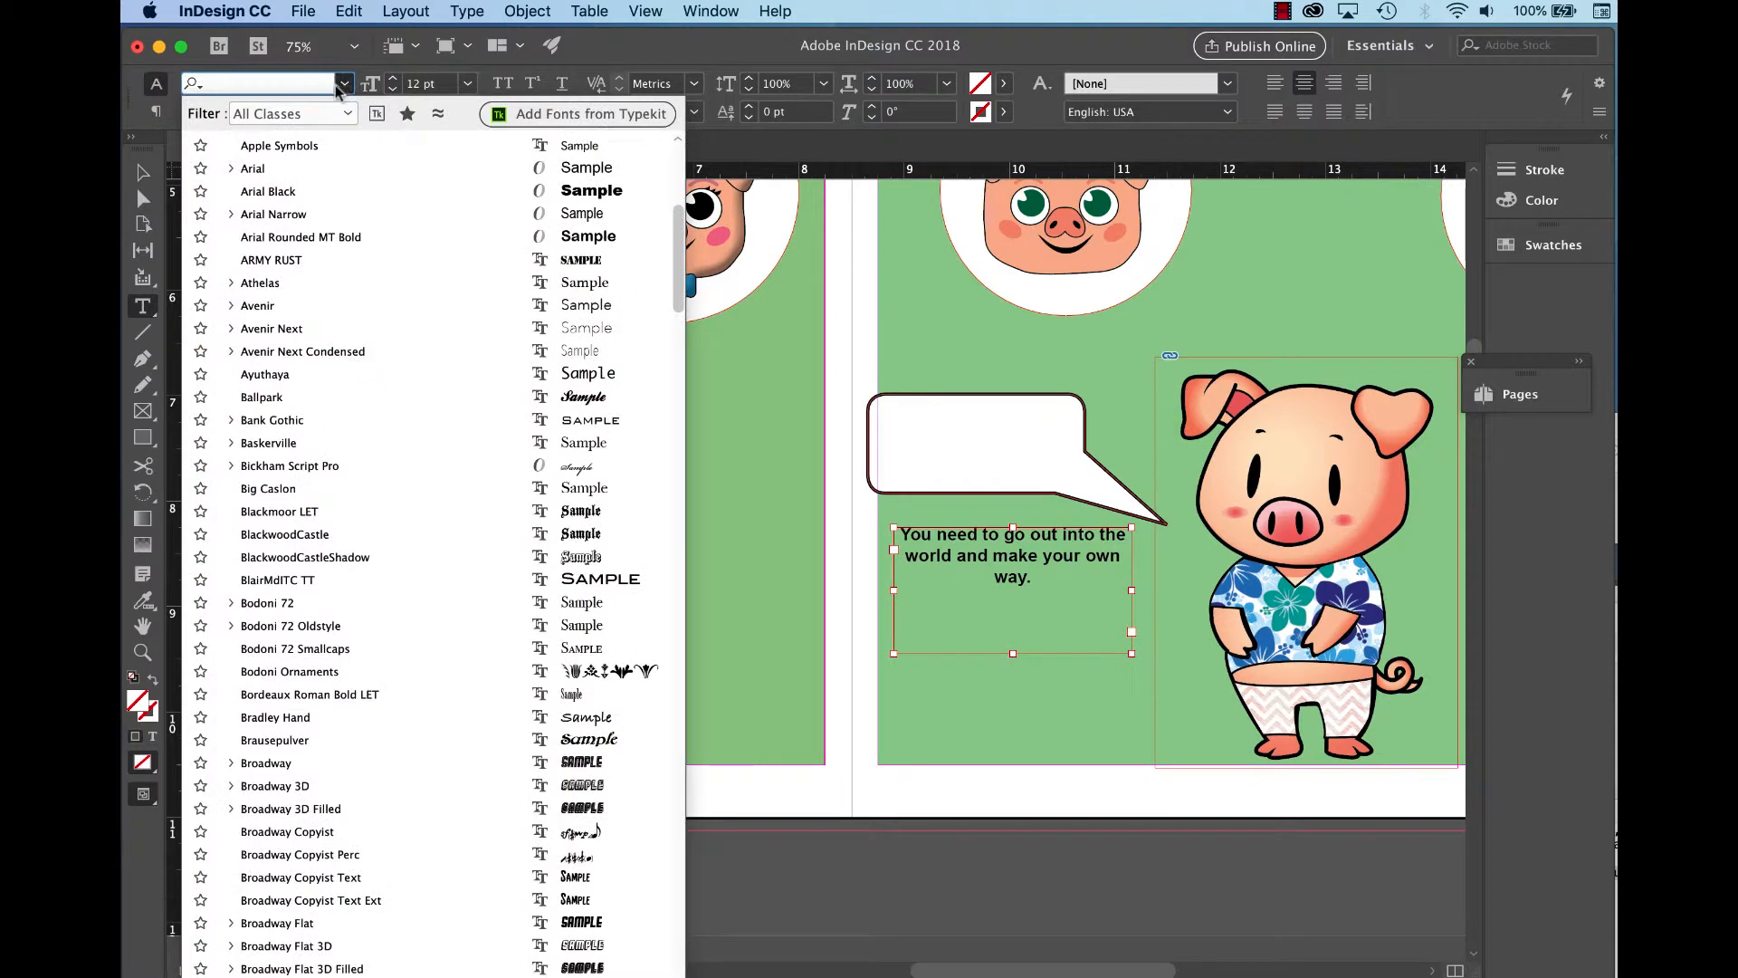
pyautogui.click(294, 115)
pyautogui.click(262, 84)
pyautogui.write('com')
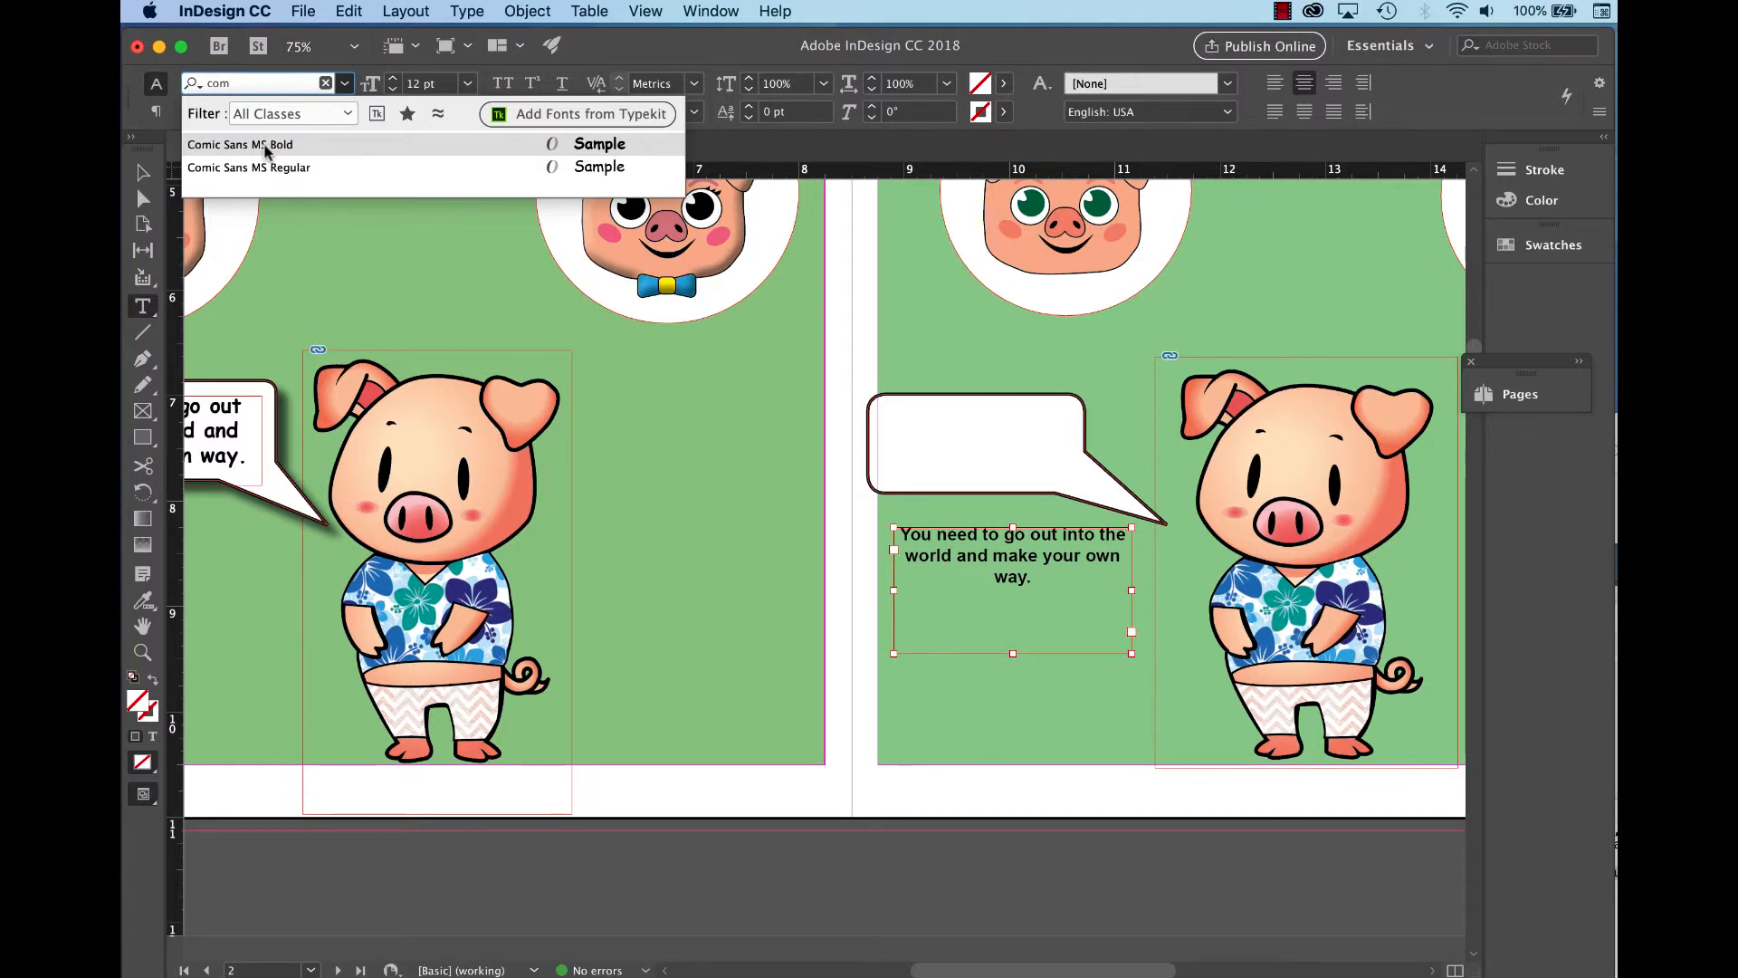
pyautogui.click(268, 147)
pyautogui.click(467, 83)
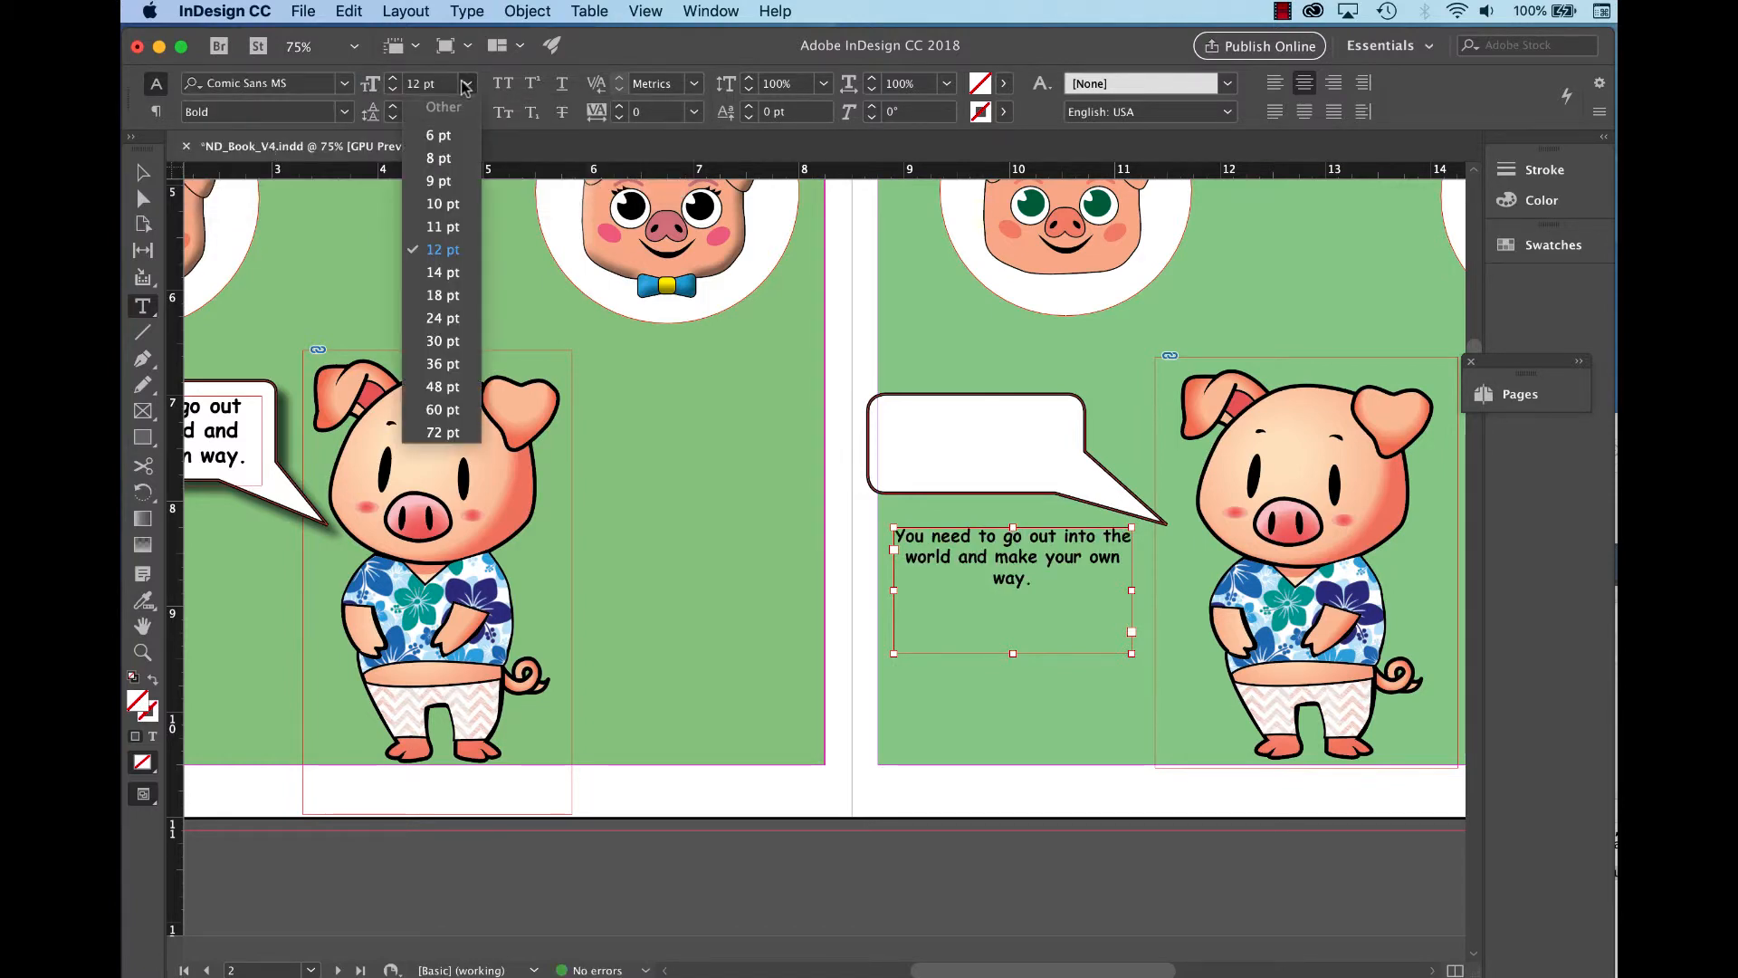
pyautogui.click(436, 272)
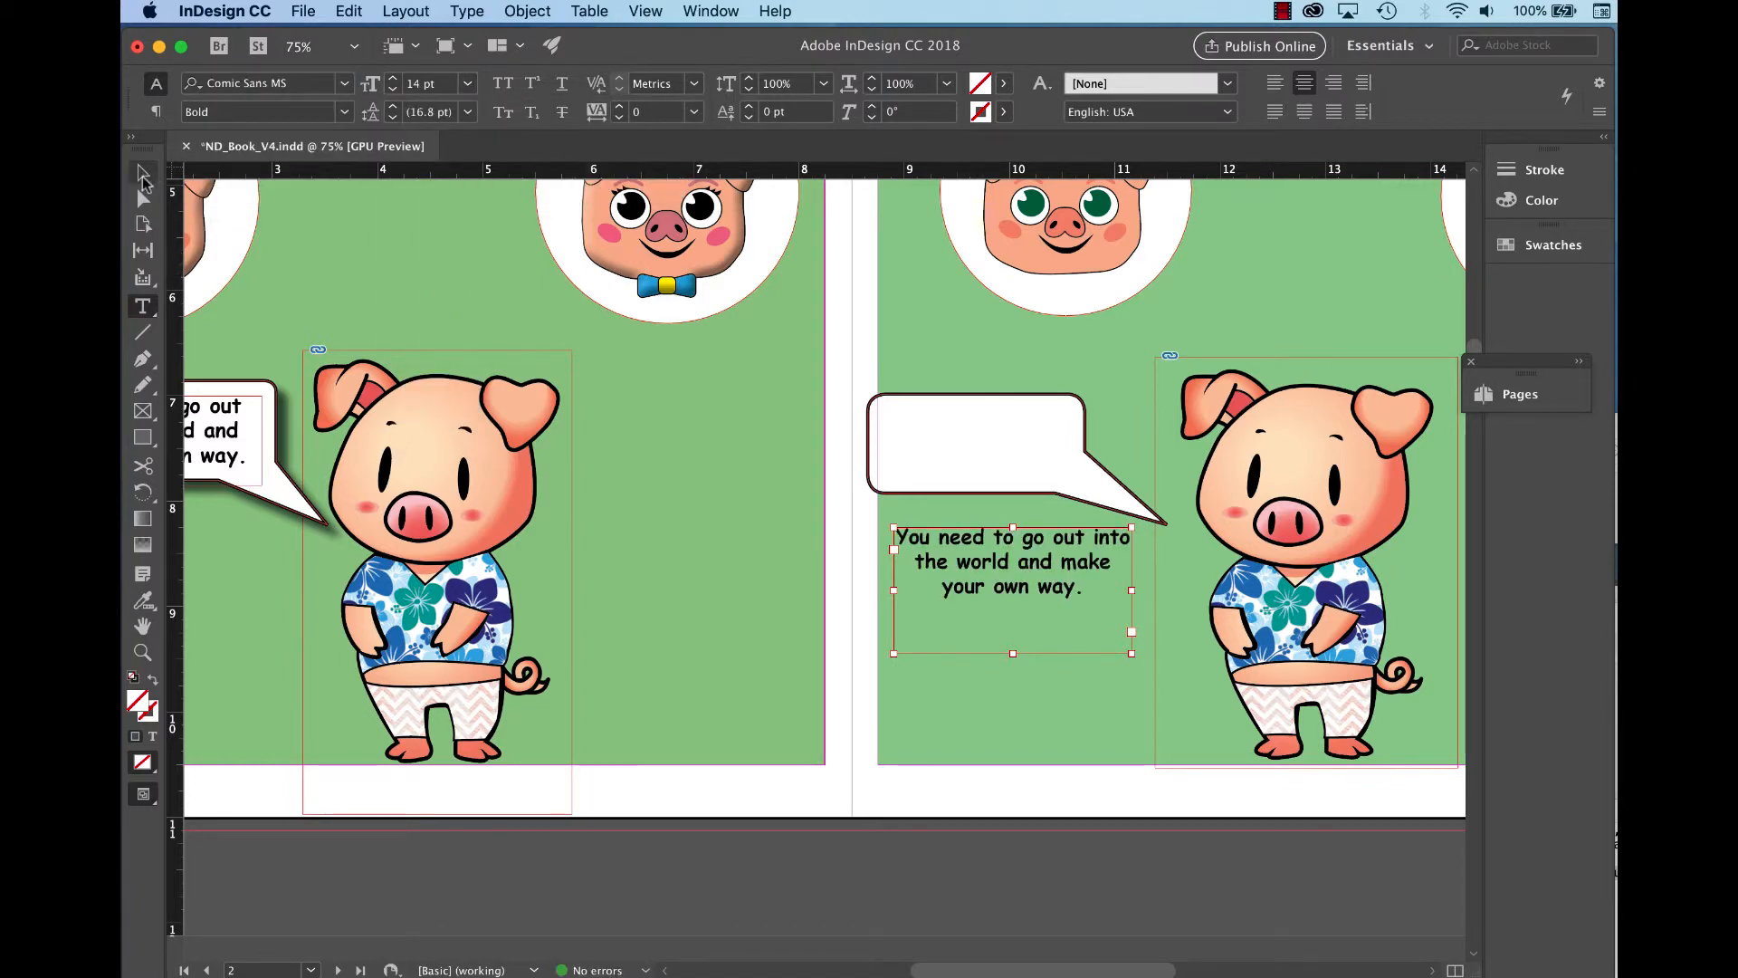
pyautogui.click(144, 170)
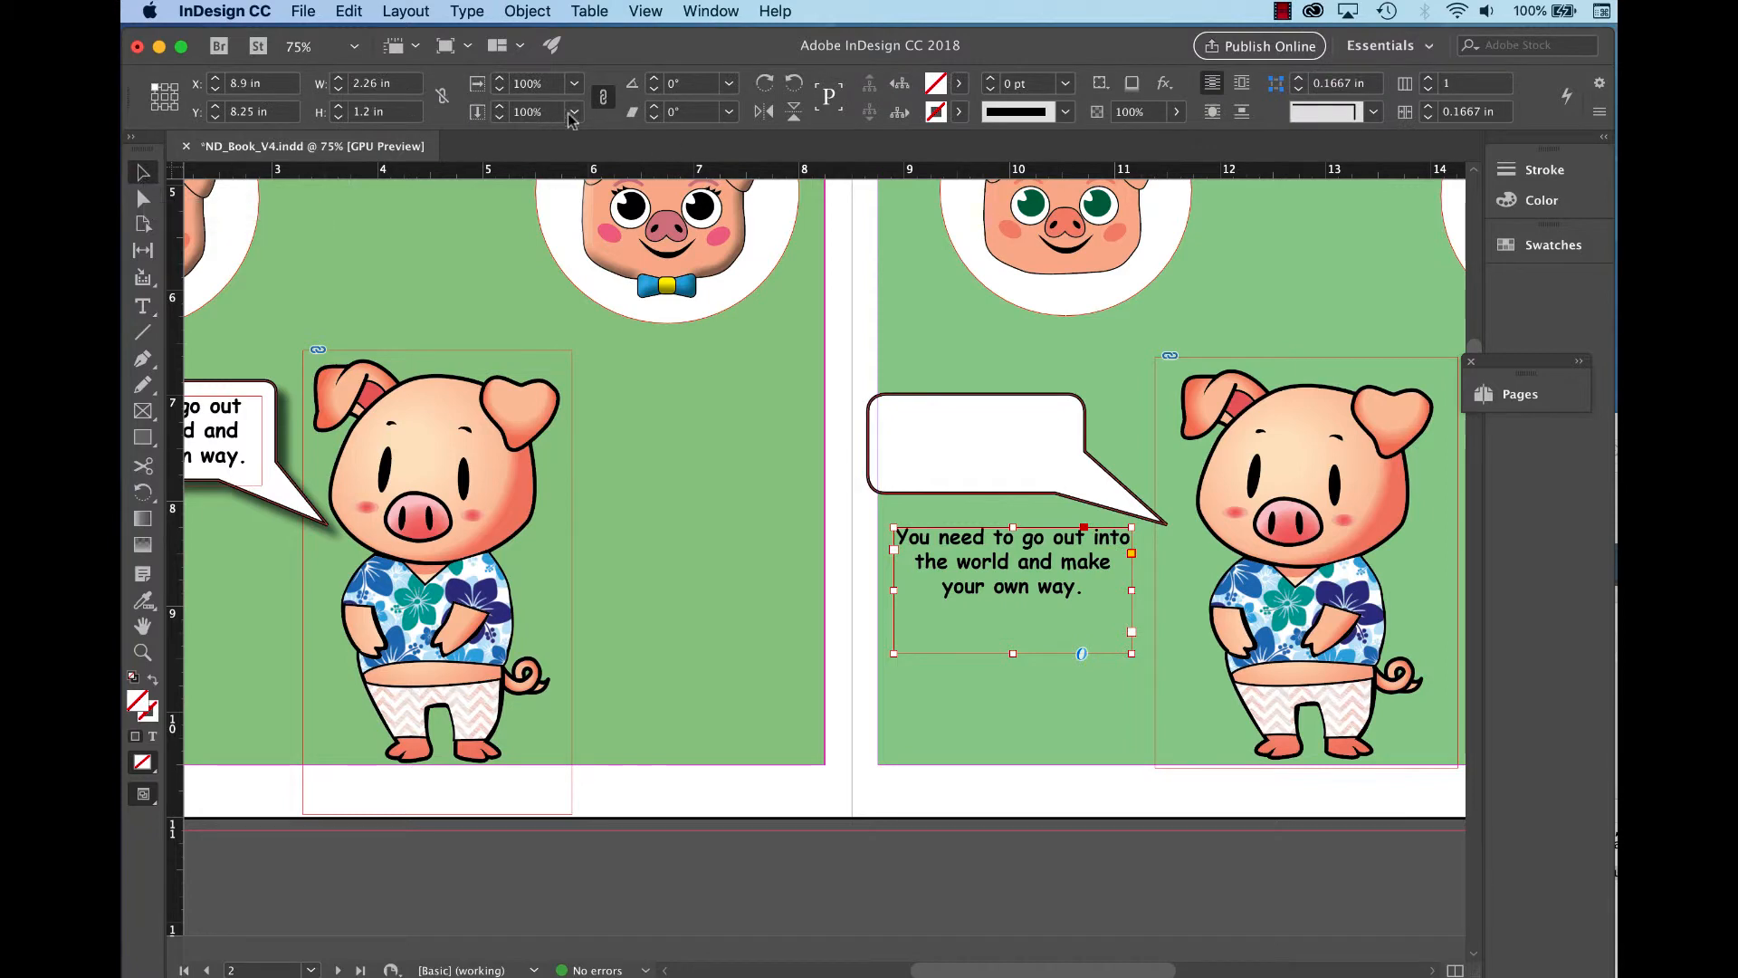
# Move the speech text frame up onto the bubble at about X 8.6 in, Y 7.17 in, and fit the frame to its content.
pyautogui.scroll(-10, 1014, 561)
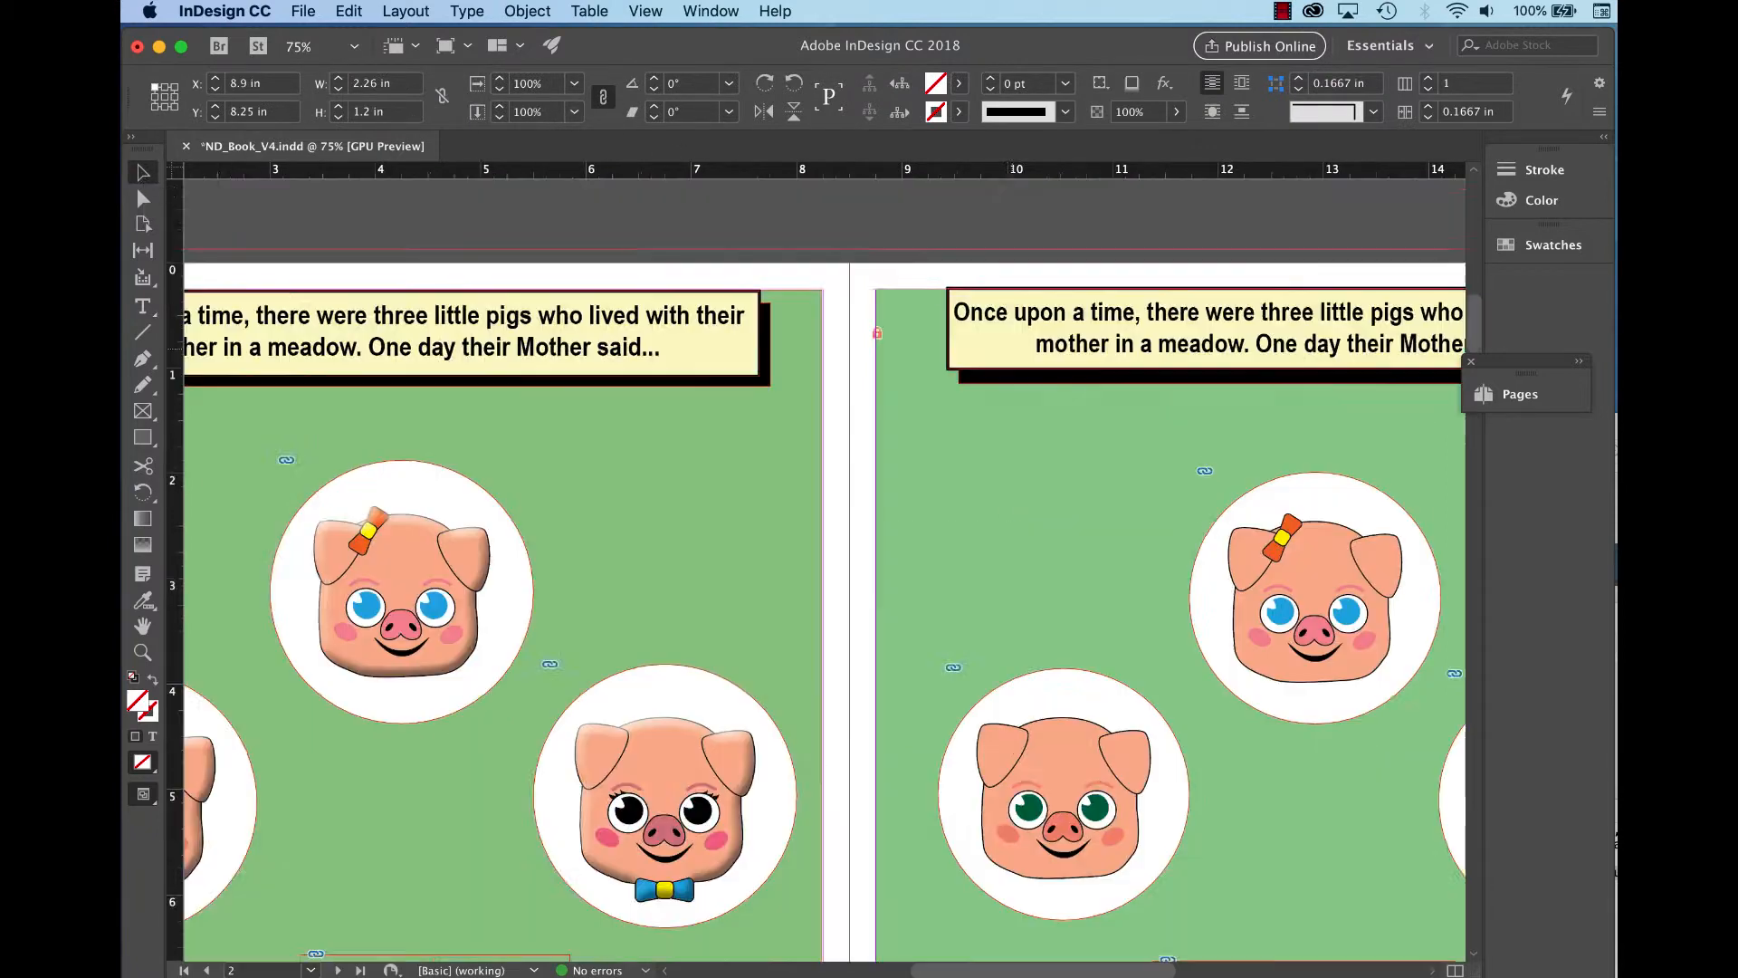
pyautogui.scroll(-10, 815, 561)
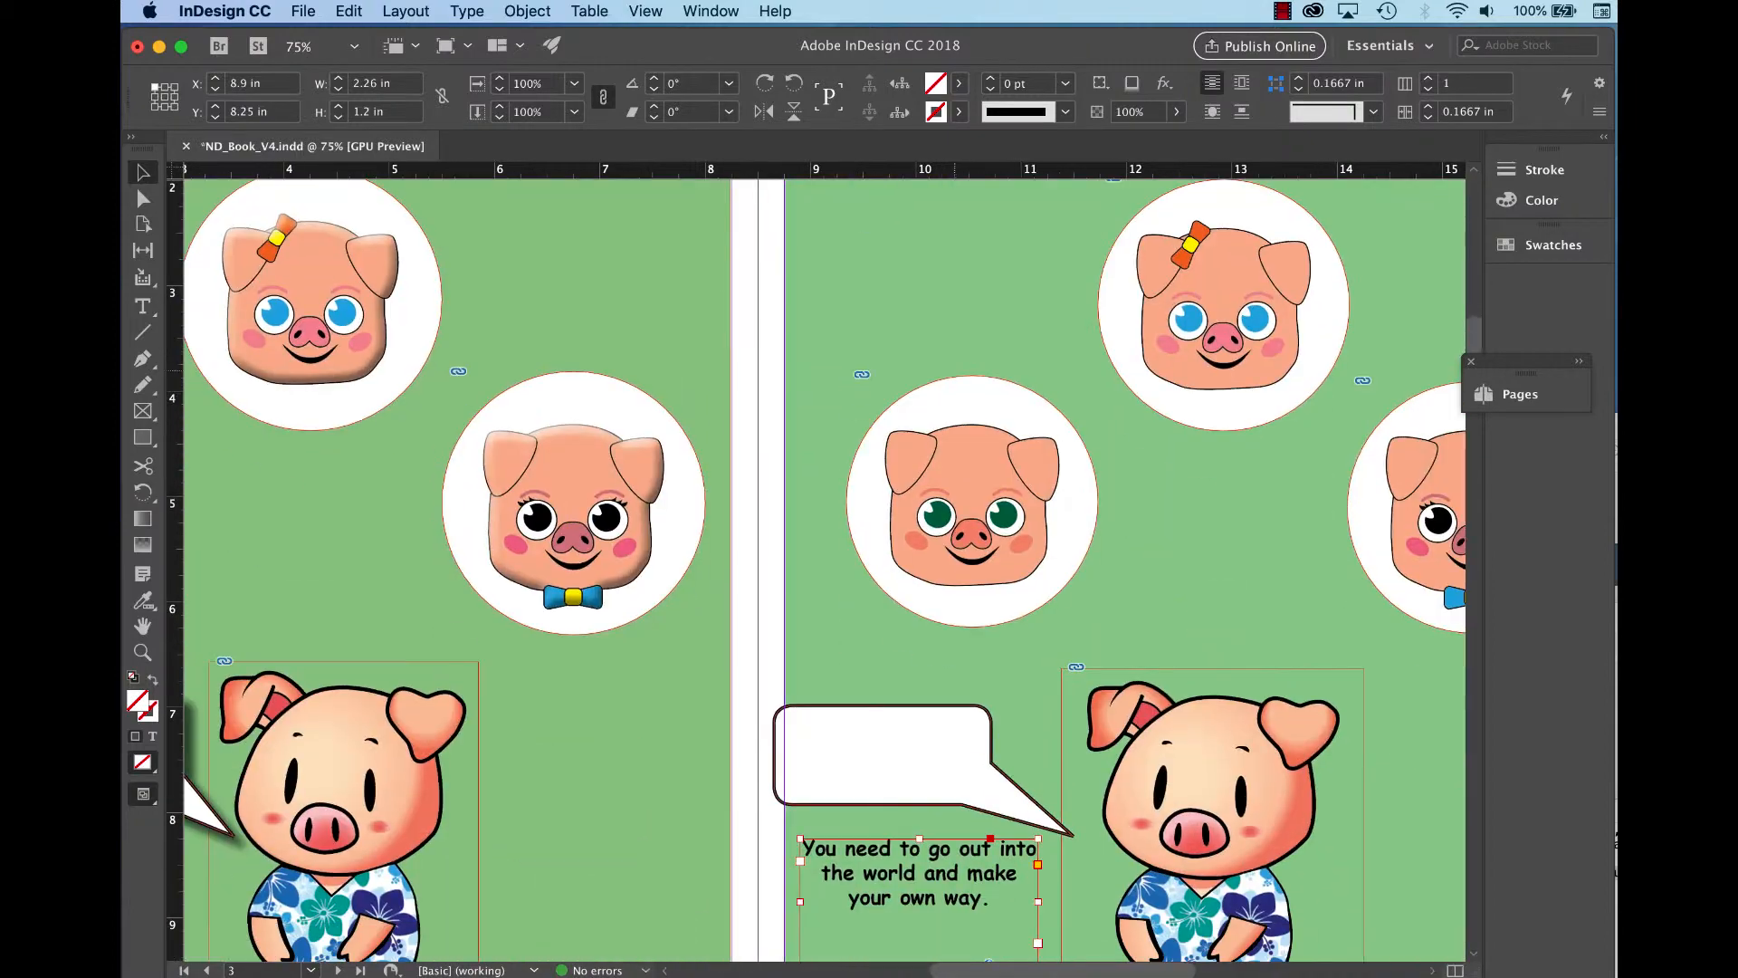
pyautogui.scroll(10, 186, 685)
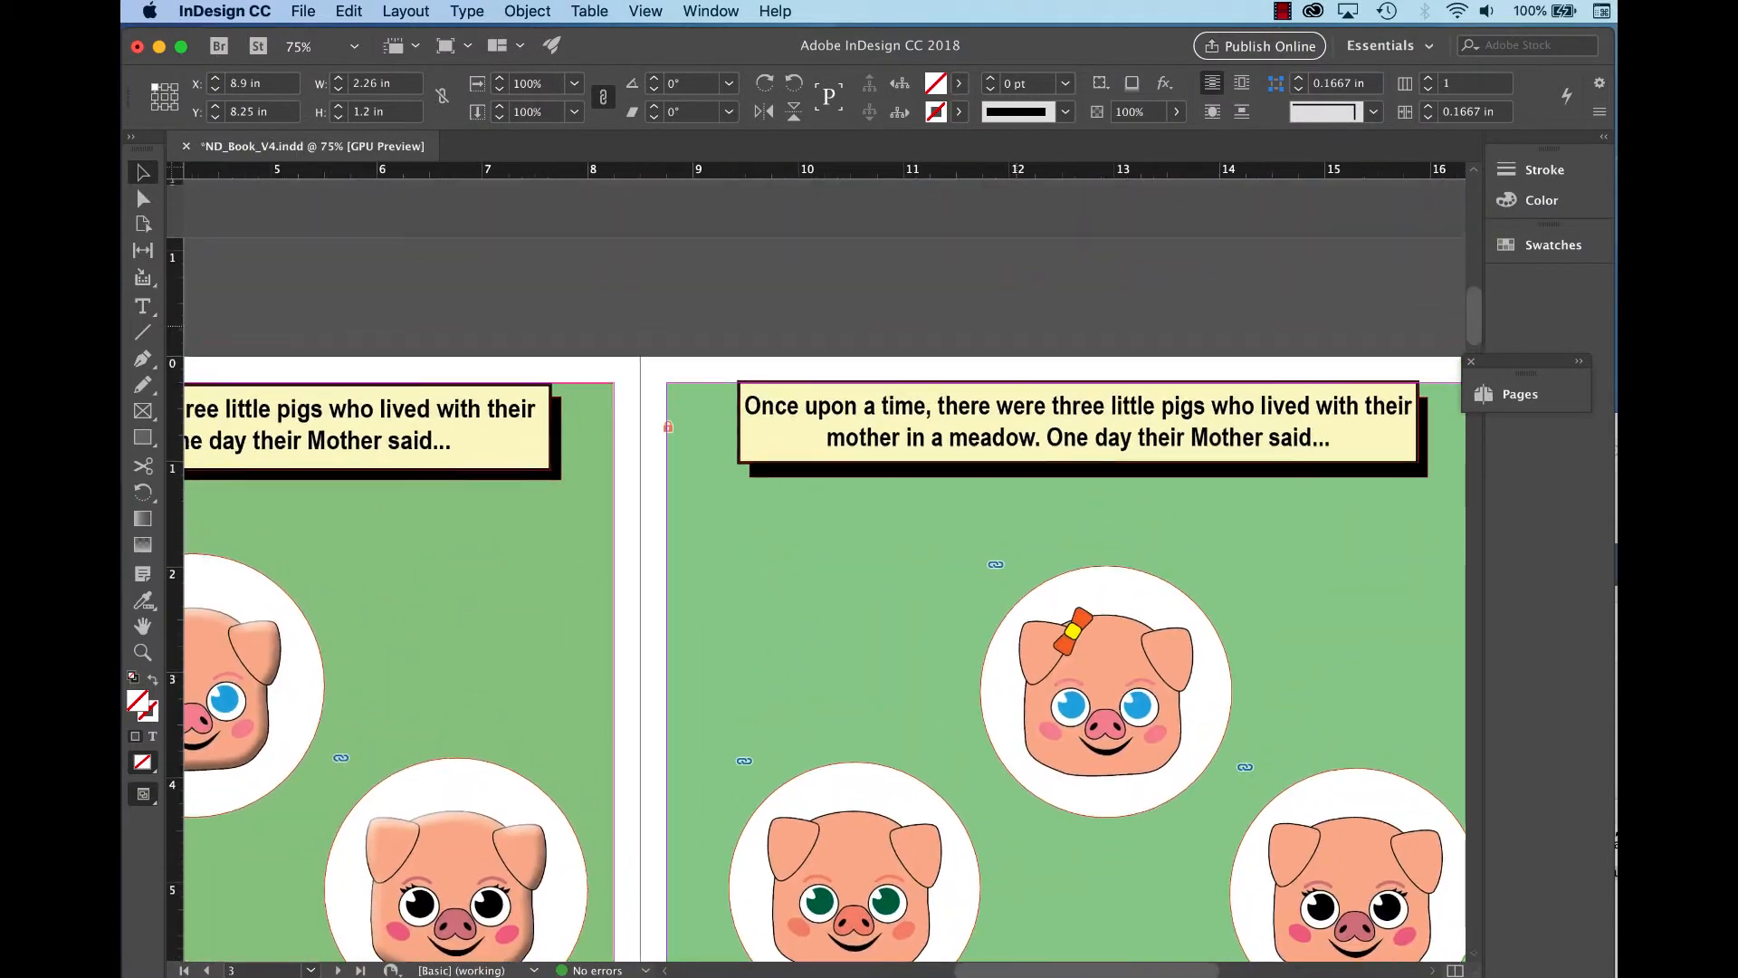
pyautogui.scroll(-10, 815, 657)
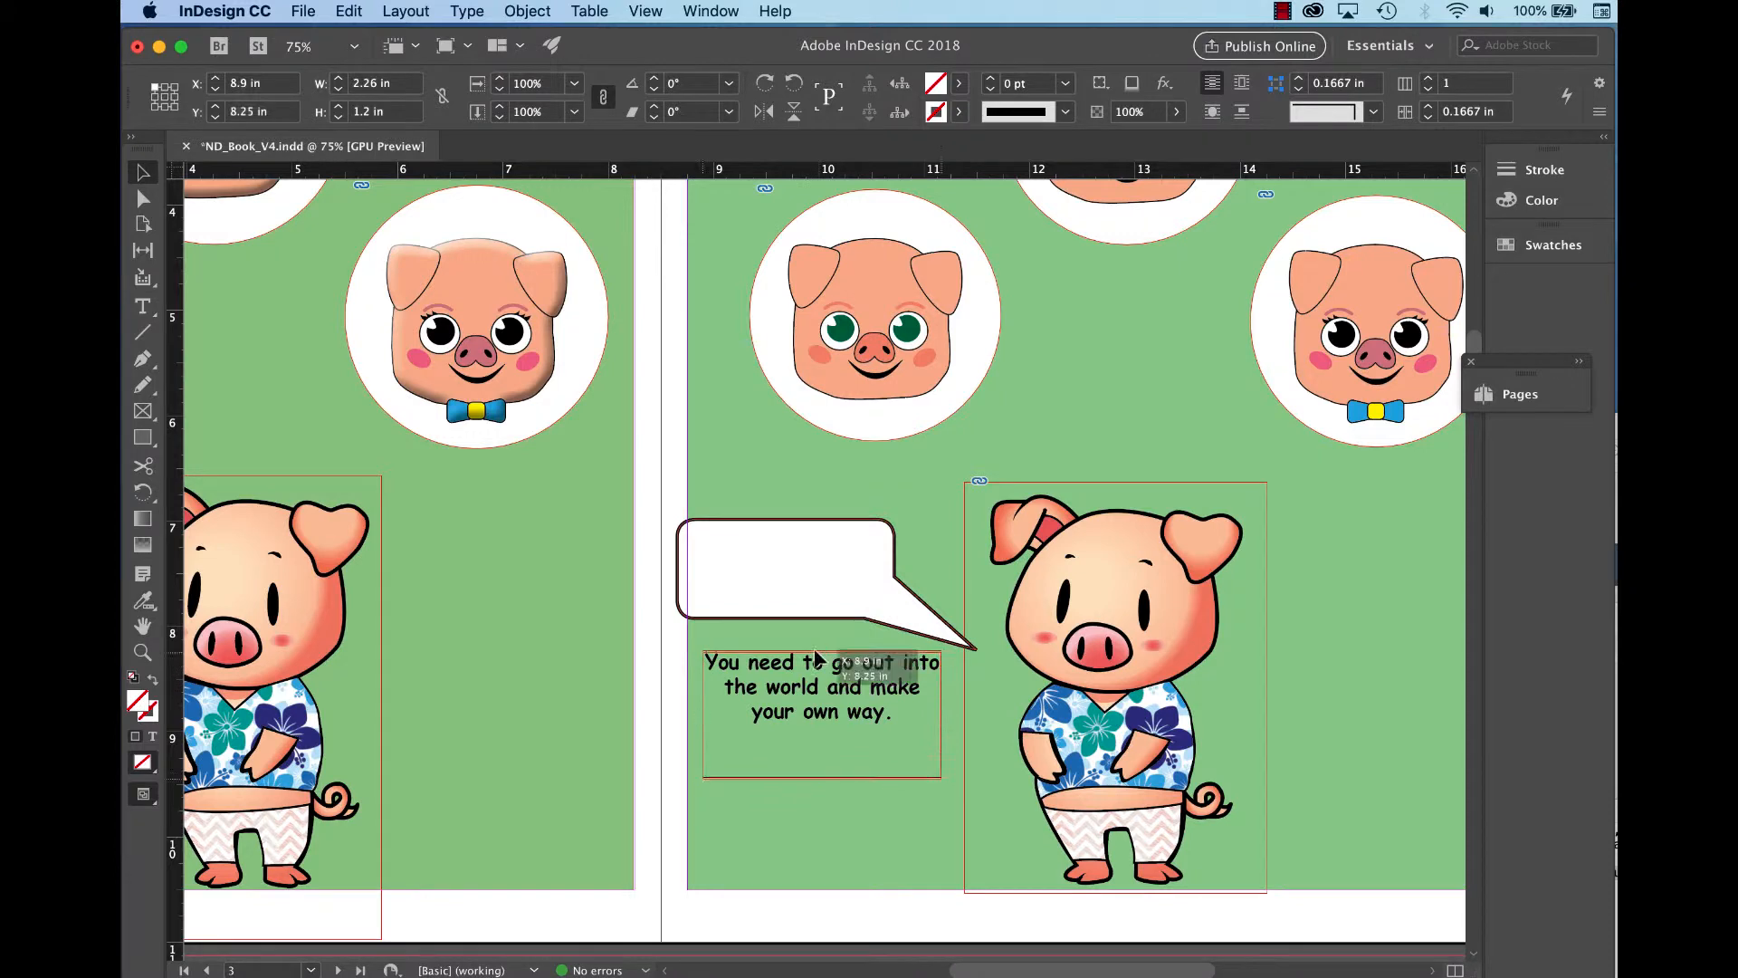
pyautogui.moveTo(816, 657); pyautogui.dragTo(784, 544)
pyautogui.press('super+alt+c')
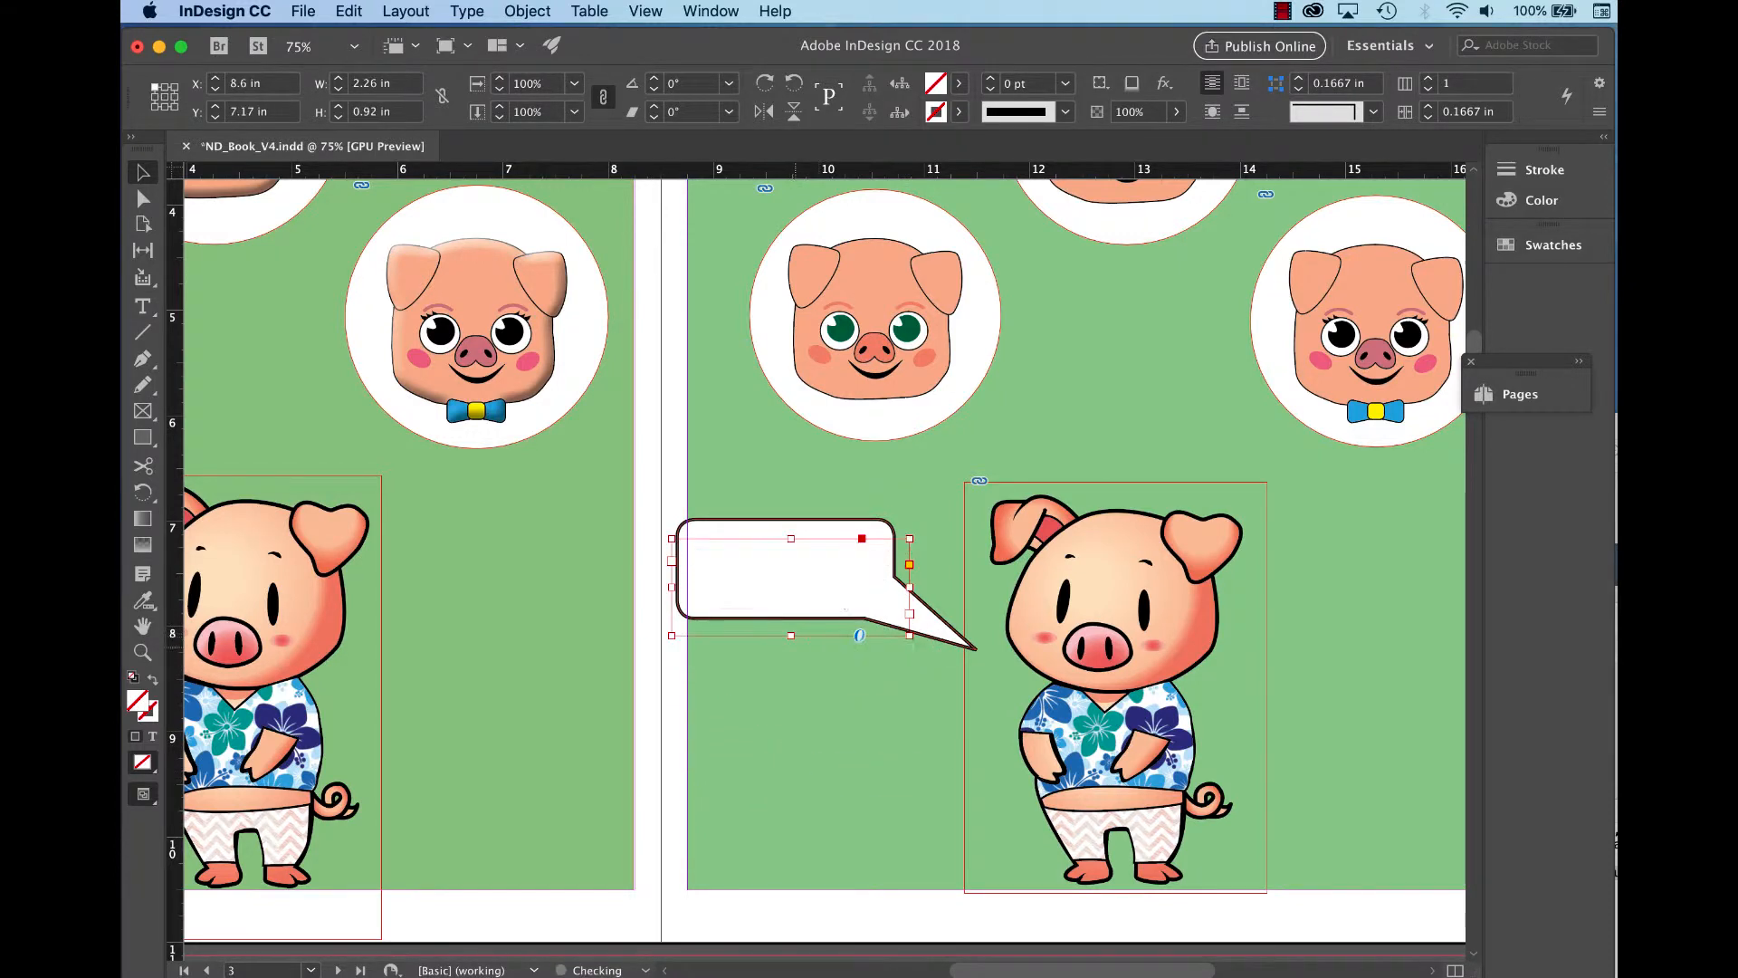
pyautogui.hscroll(-5, 816, 561)
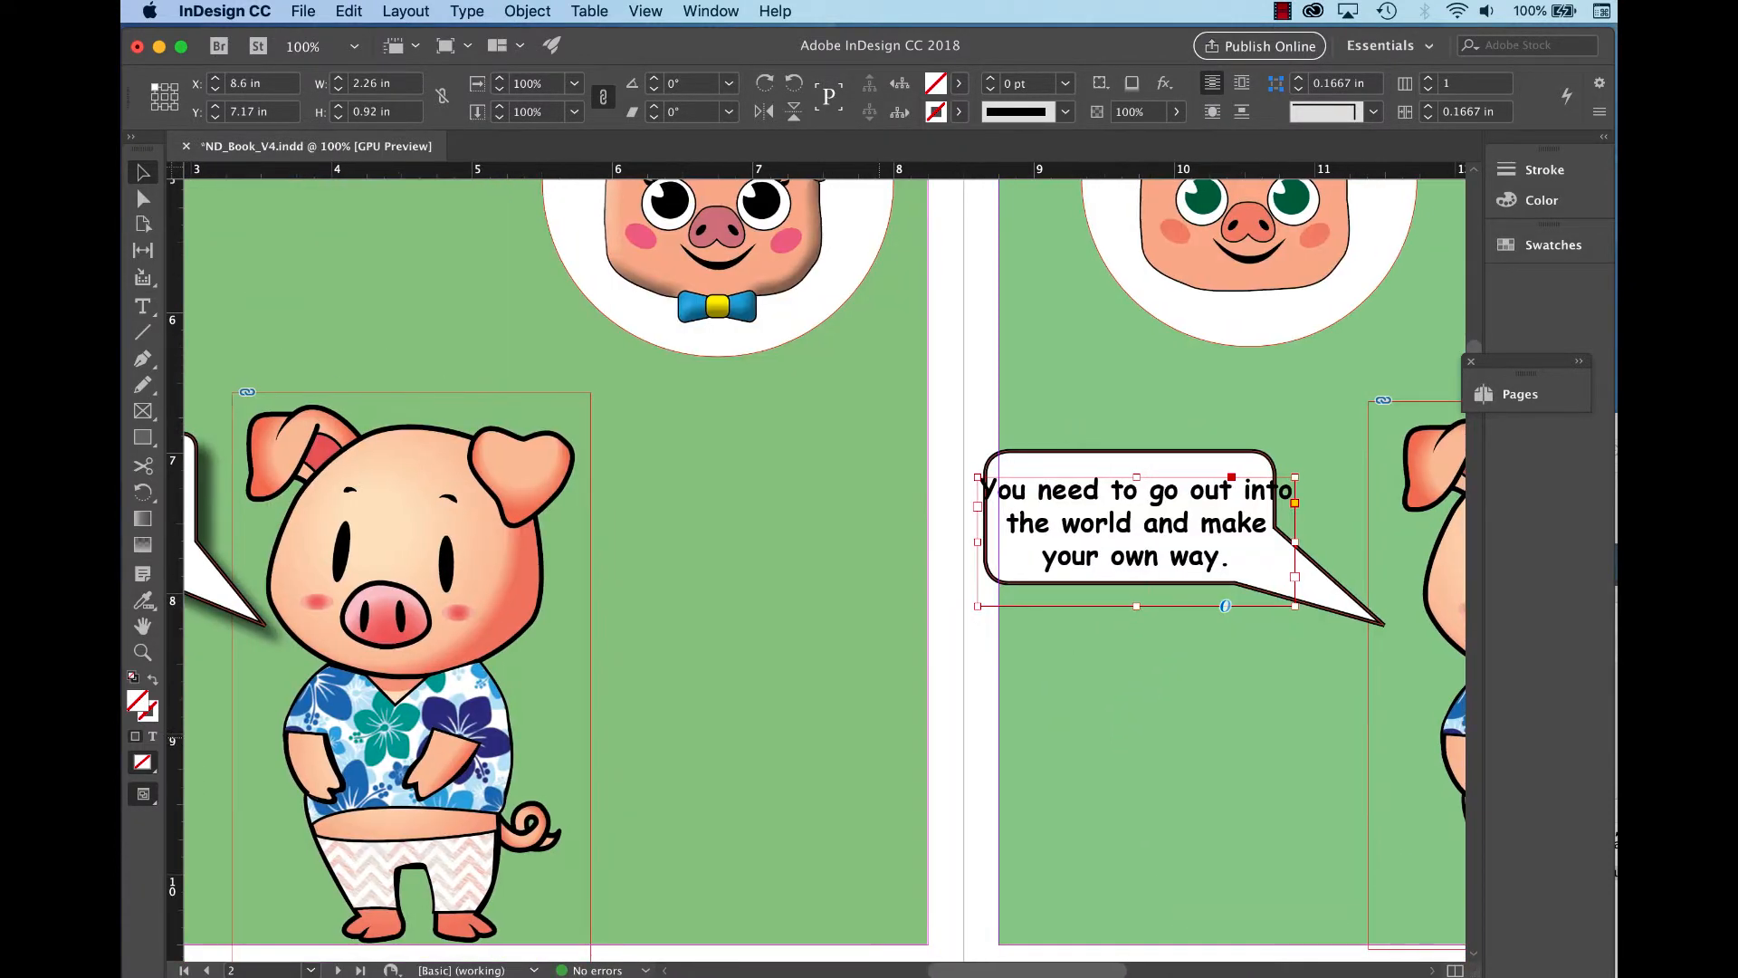
pyautogui.press('super+=')
pyautogui.hscroll(10, 815, 562)
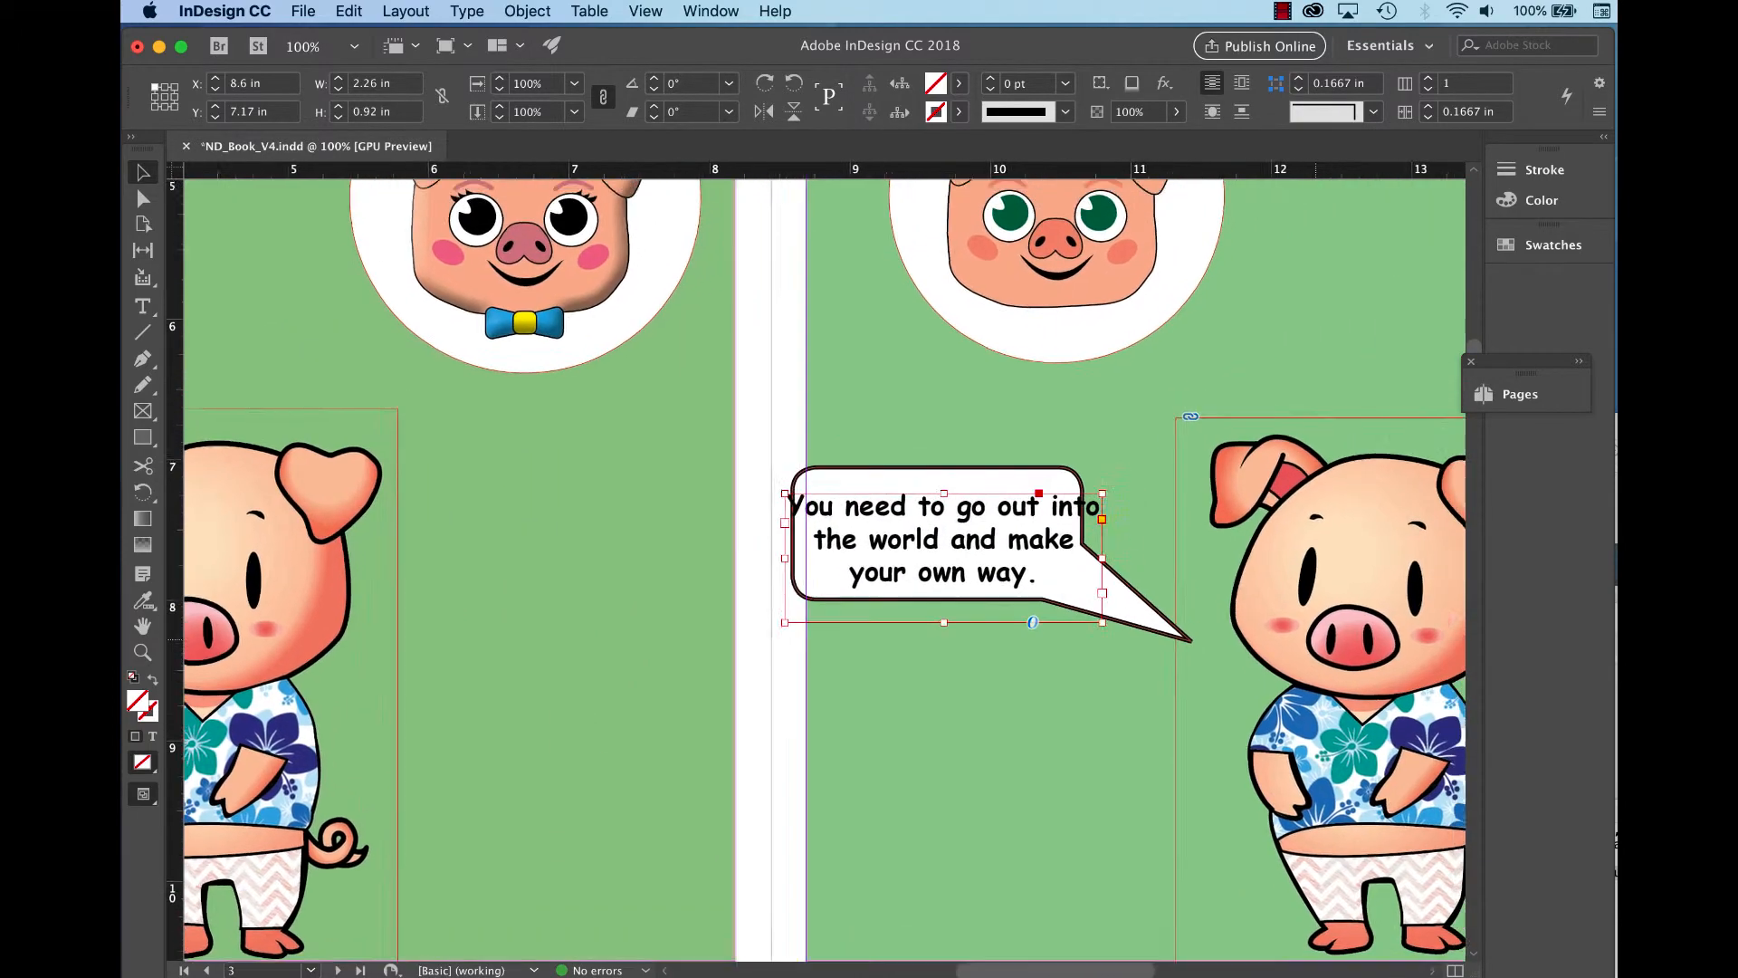
# Move the text out below the bubble and stretch the bubble's left-side anchor points outward until it is about 3.2 in wide overall.
pyautogui.moveTo(949, 519); pyautogui.dragTo(964, 714)
pyautogui.click(906, 543)
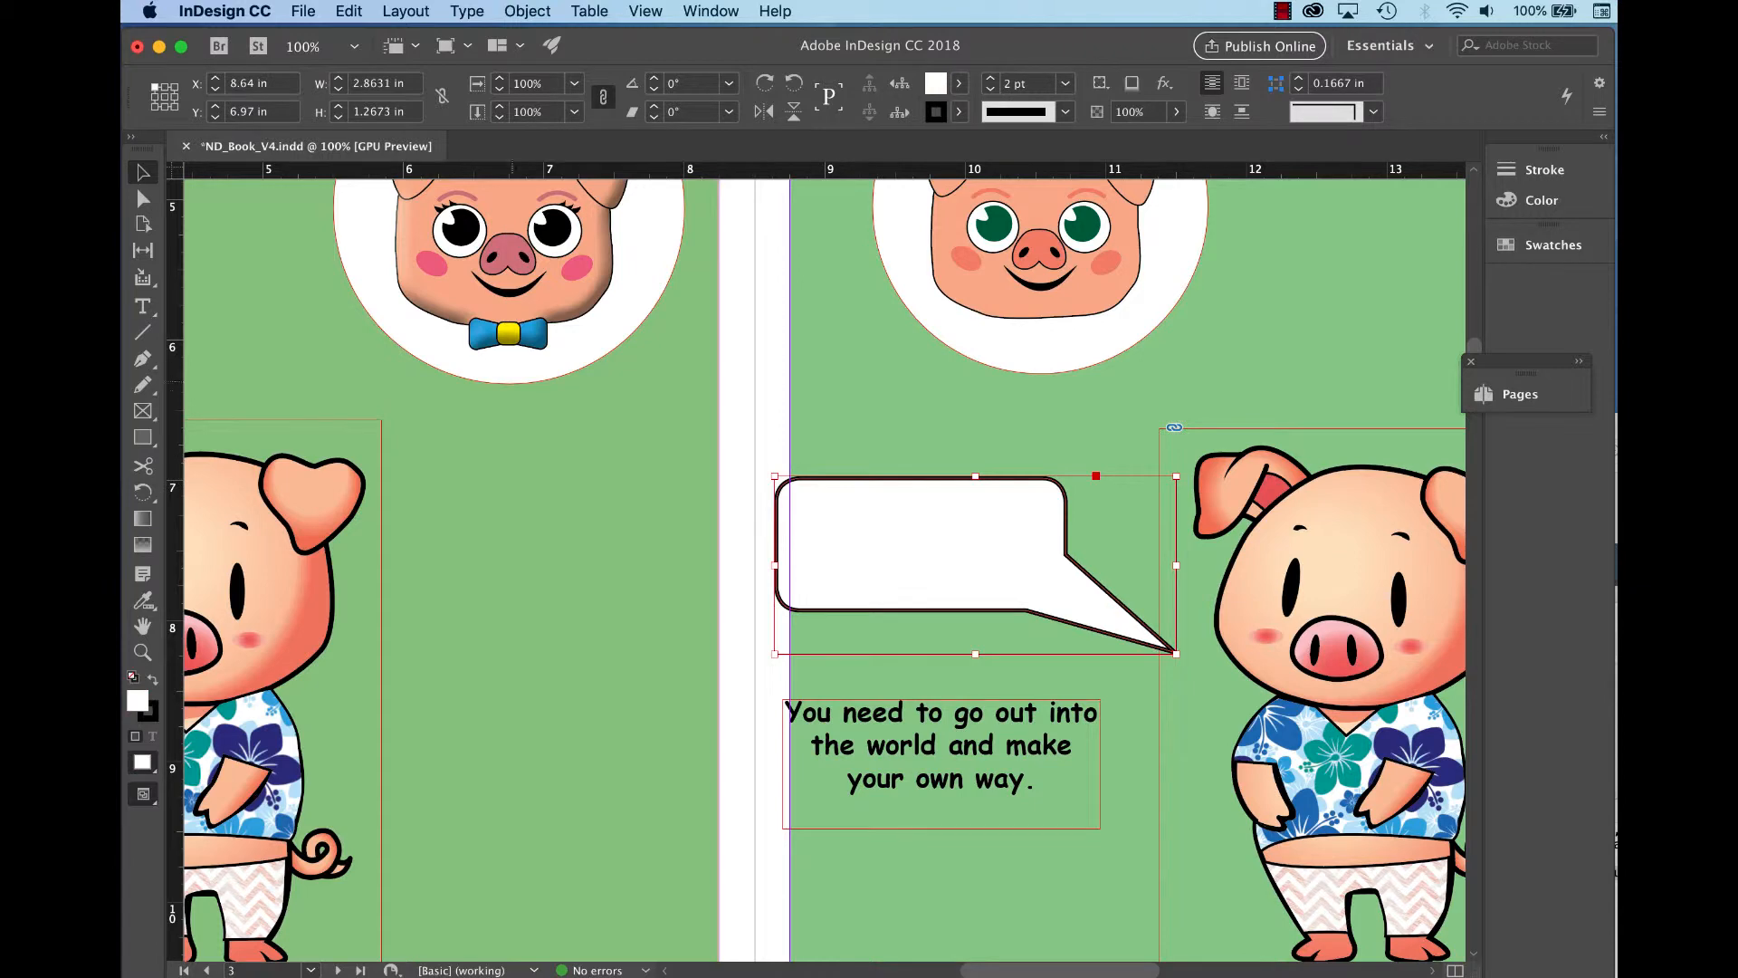
pyautogui.click(138, 187)
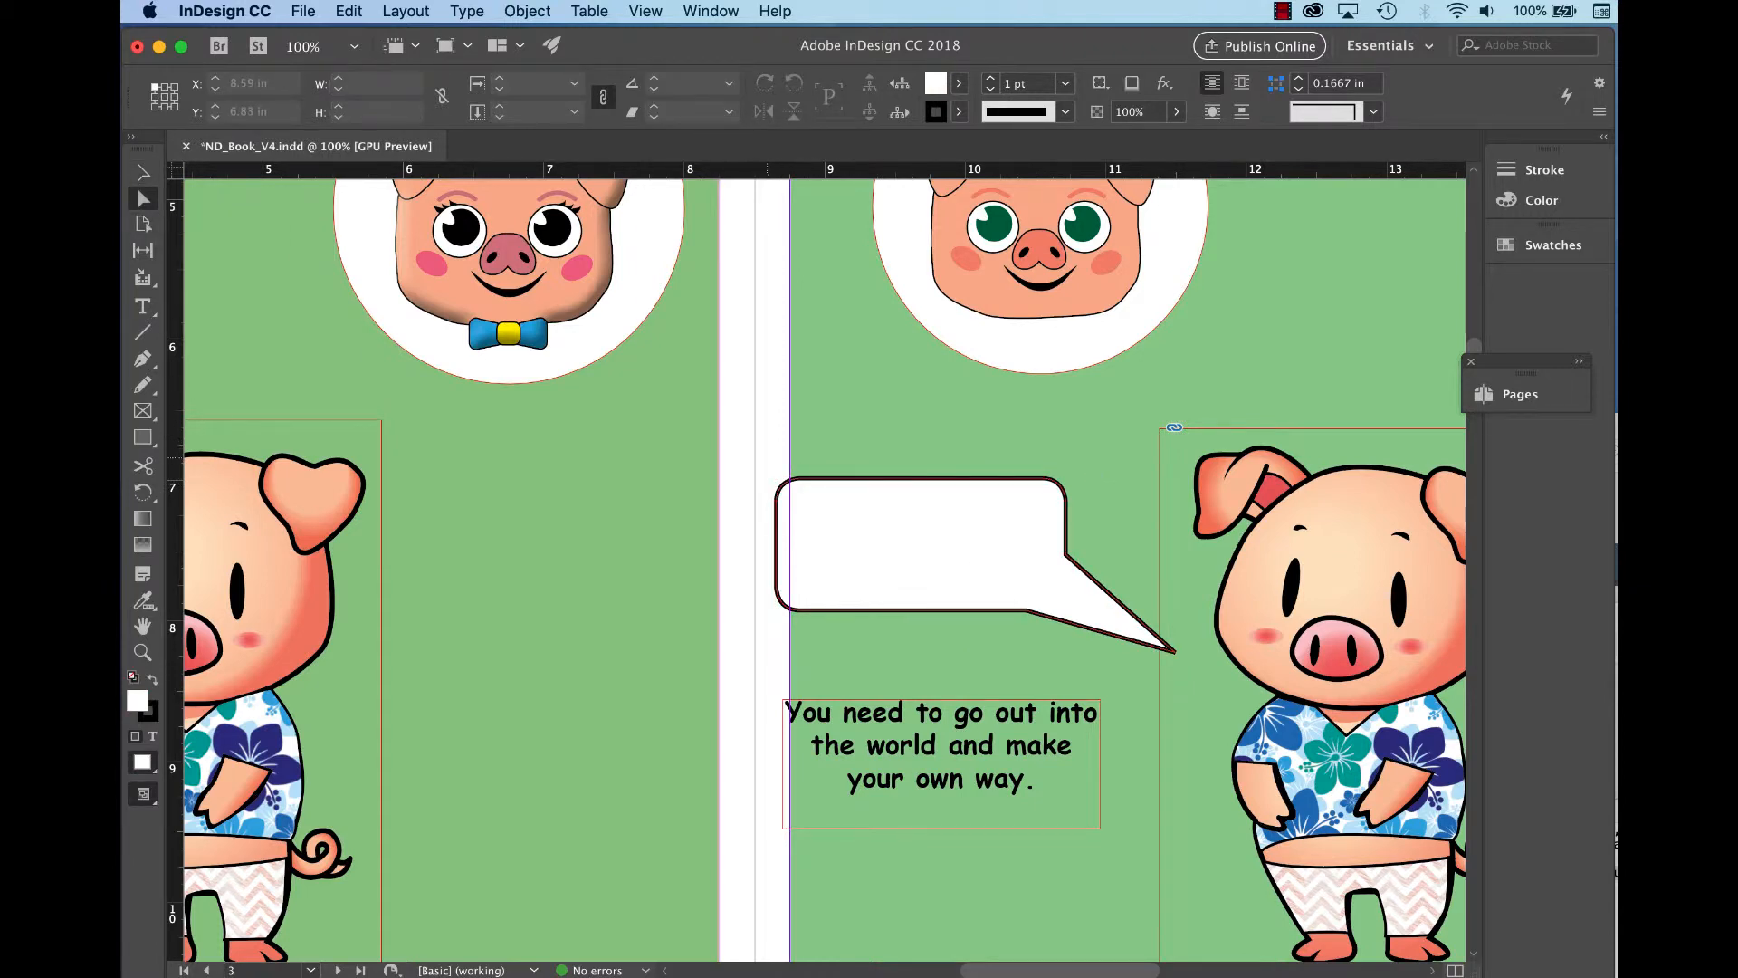
pyautogui.moveTo(753, 452); pyautogui.dragTo(864, 652)
pyautogui.moveTo(752, 445); pyautogui.dragTo(877, 655)
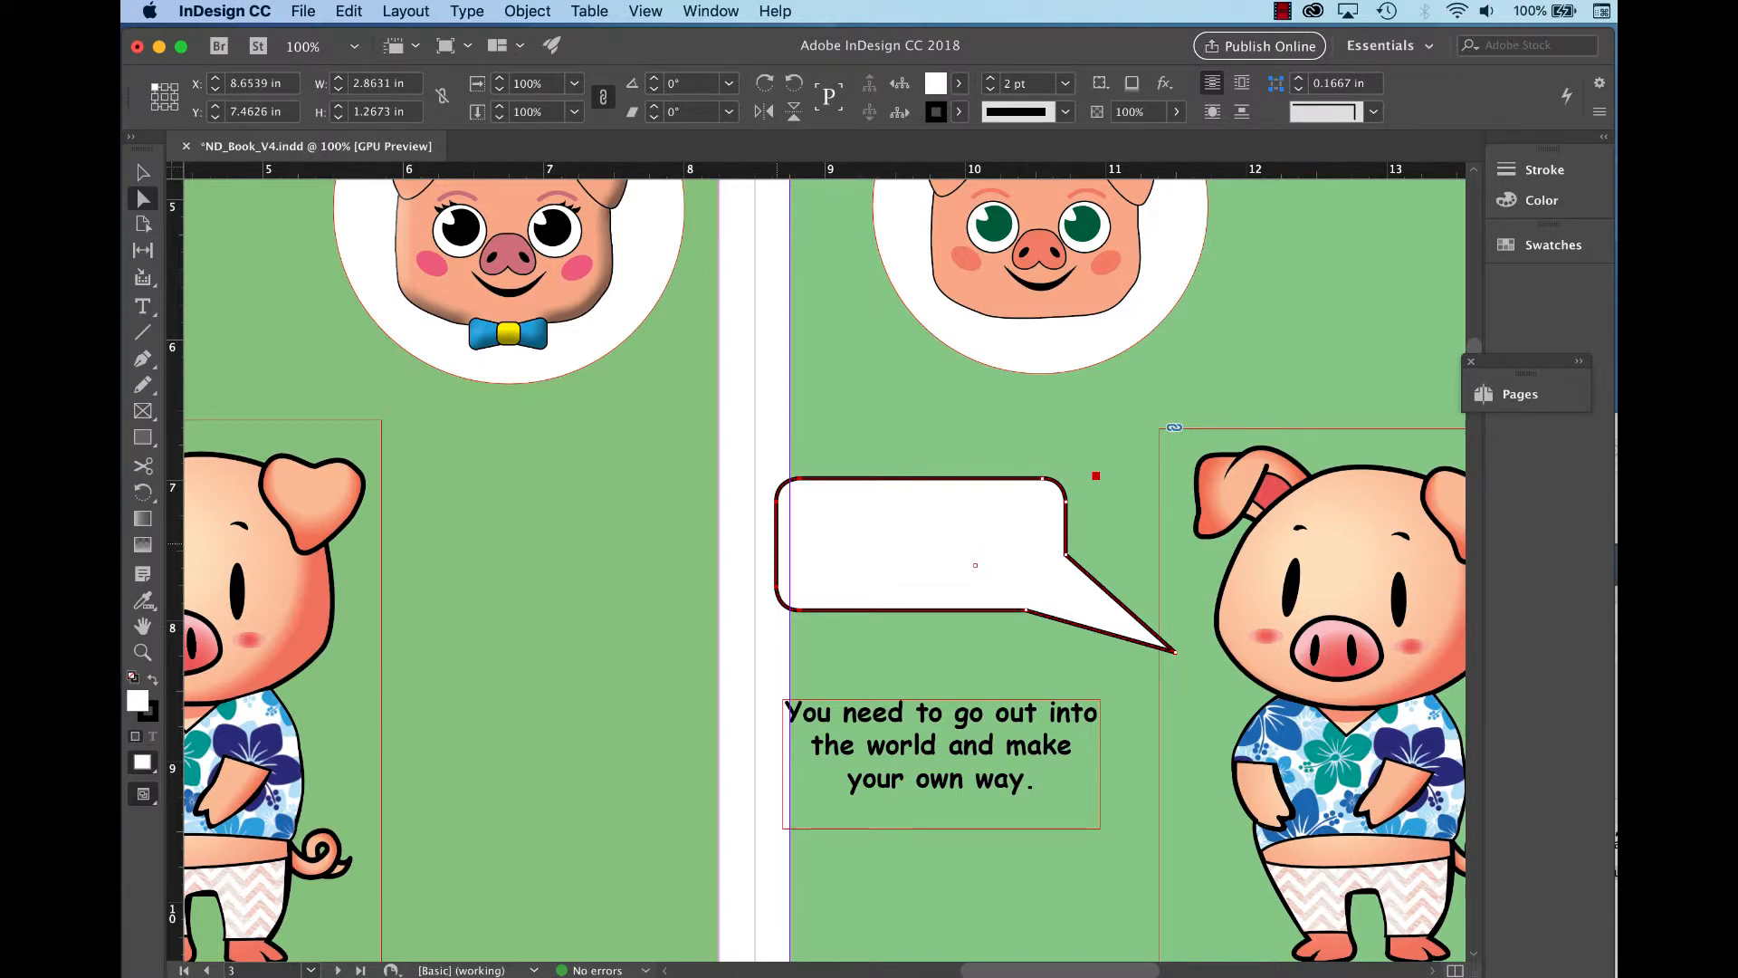
pyautogui.moveTo(778, 546); pyautogui.dragTo(731, 552)
# Place the speech text frame on the widened bubble at about X 8.375 in, Y 7.15 in.
pyautogui.press('v')
pyautogui.press('super+shift+a')
pyautogui.moveTo(979, 770); pyautogui.dragTo(940, 579)
pyautogui.press('super+minus')
pyautogui.hscroll(-5, 815, 552)
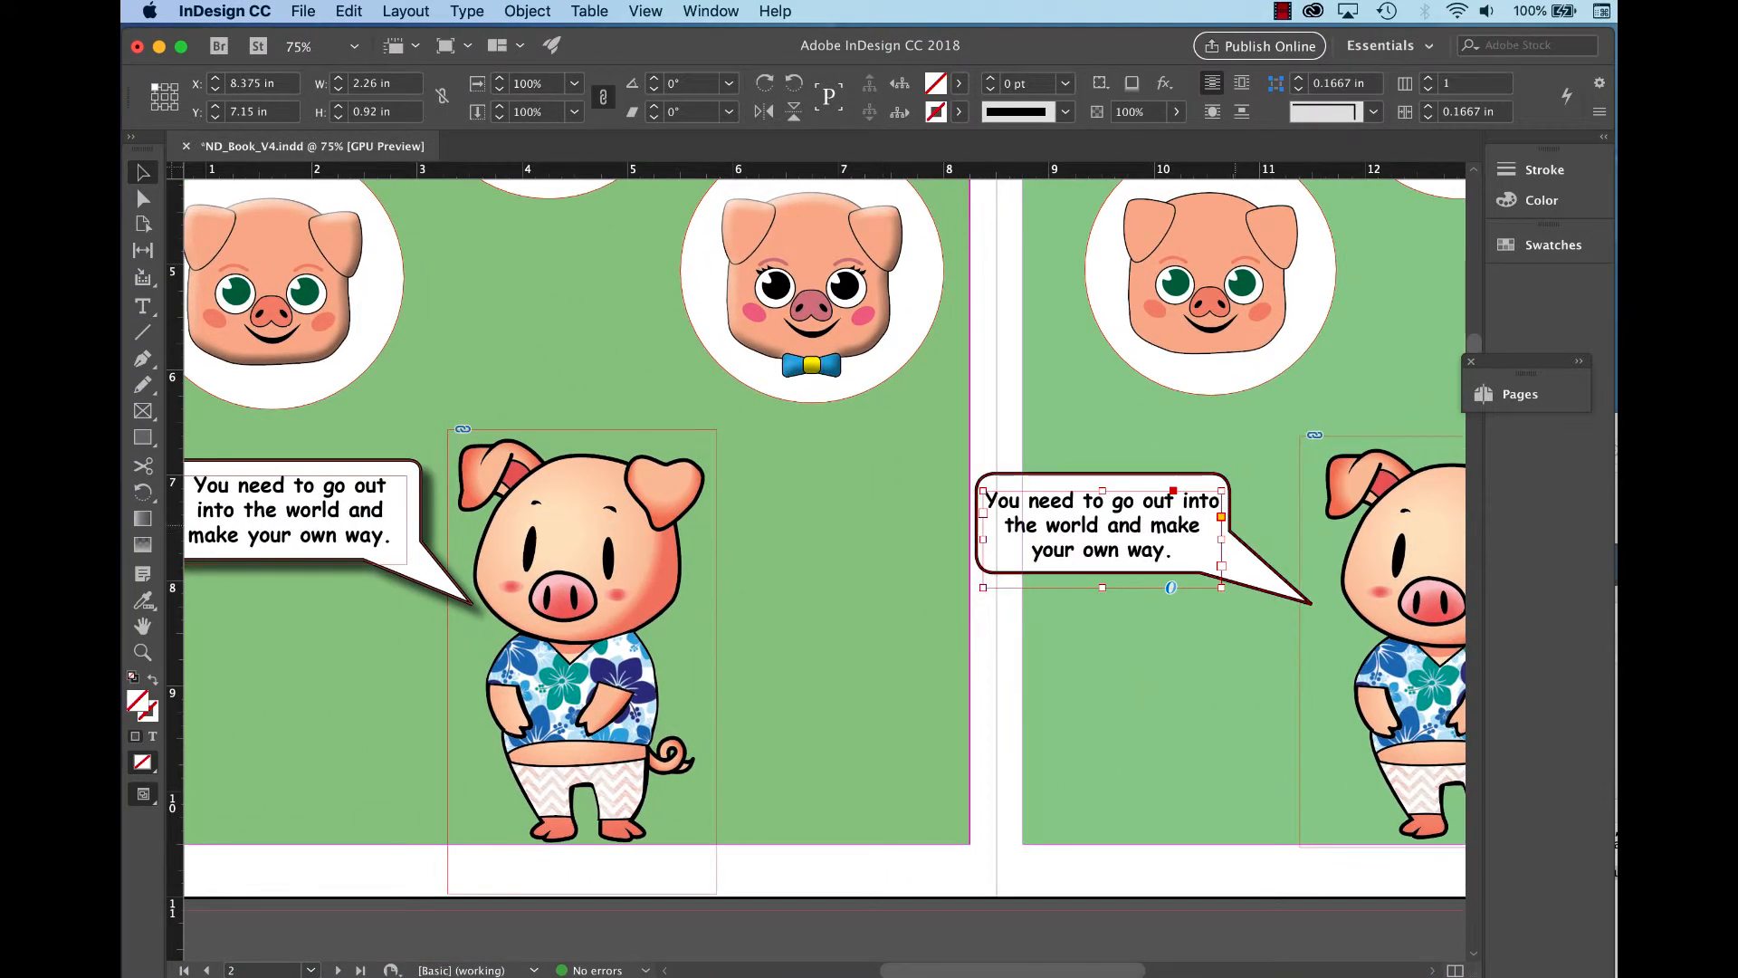
# Narrow the speech text frame to about 2.1 in and nudge it to about X 8.44 in, Y 7.125 in.
pyautogui.moveTo(1221, 516); pyautogui.dragTo(1122, 537)
pyautogui.press('Right')
pyautogui.press('Right')
pyautogui.press('Right')
pyautogui.press('Right')
pyautogui.press('Right')
pyautogui.press('Up')
pyautogui.press('Up')
pyautogui.press('Up')
pyautogui.press('Up')
pyautogui.press('Up')
pyautogui.press('super+shift+a')
# Fine-tune the speech text frame's position within the bubble to about X 8.45 in, Y 7.08 in.
pyautogui.press('super+equal')
pyautogui.hscroll(3, 1064, 506)
pyautogui.click(1068, 498)
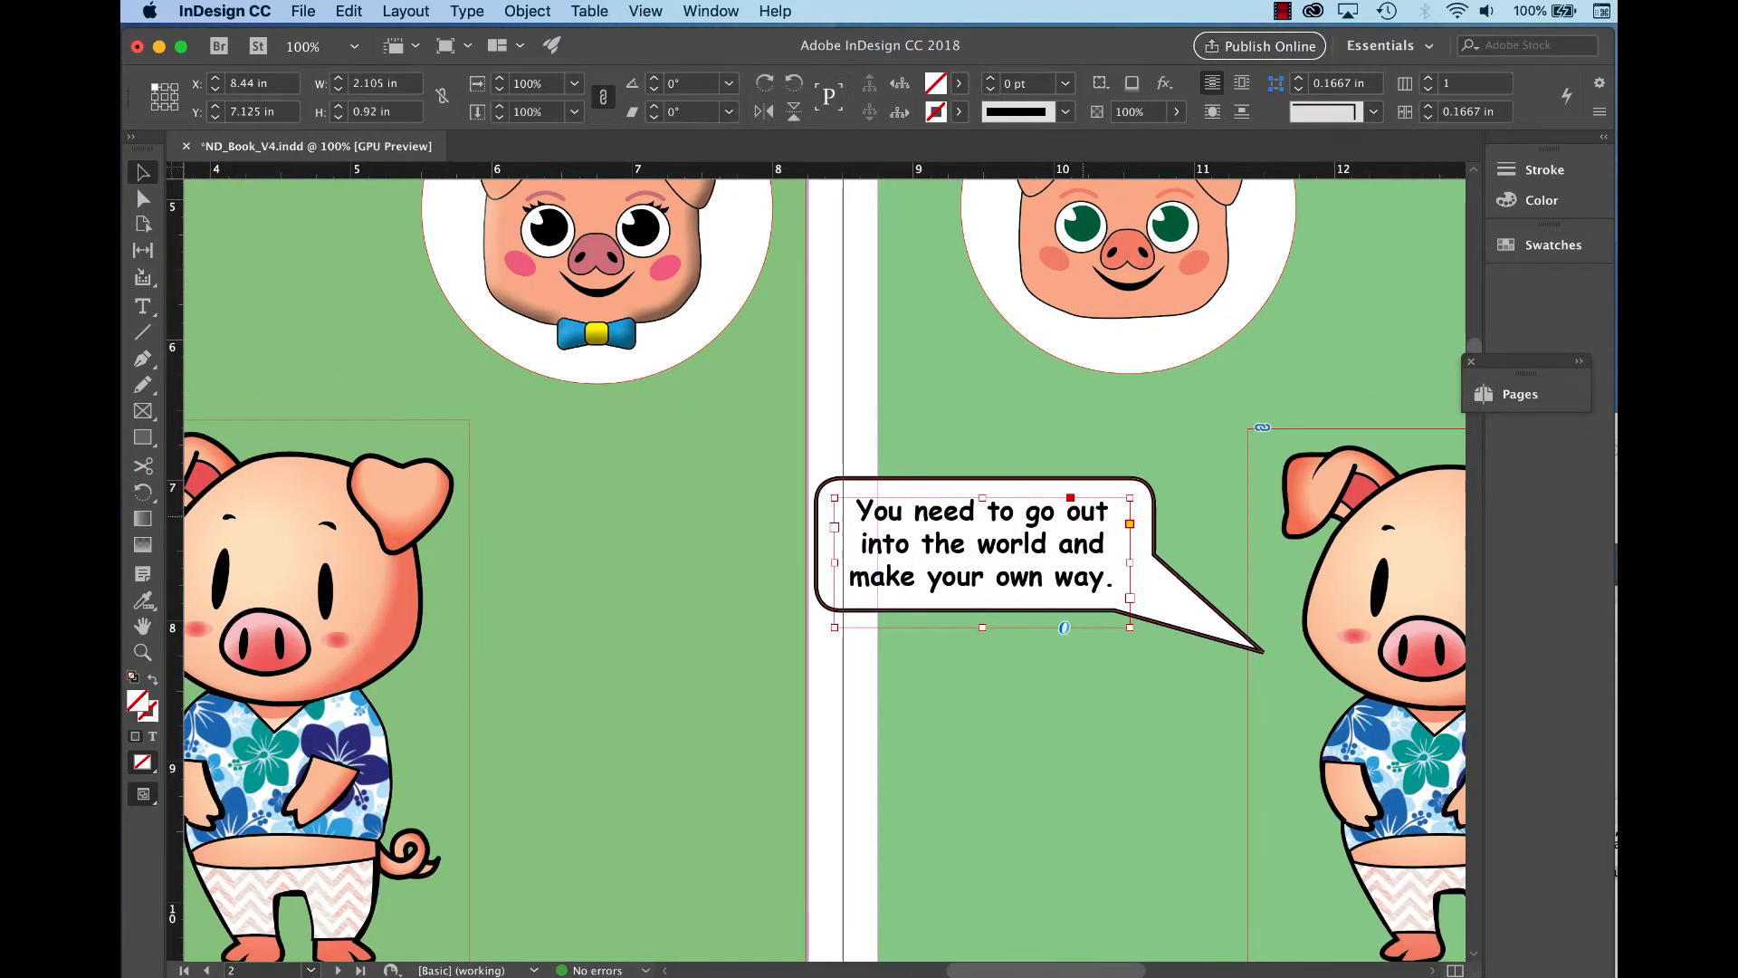
pyautogui.click(1148, 496)
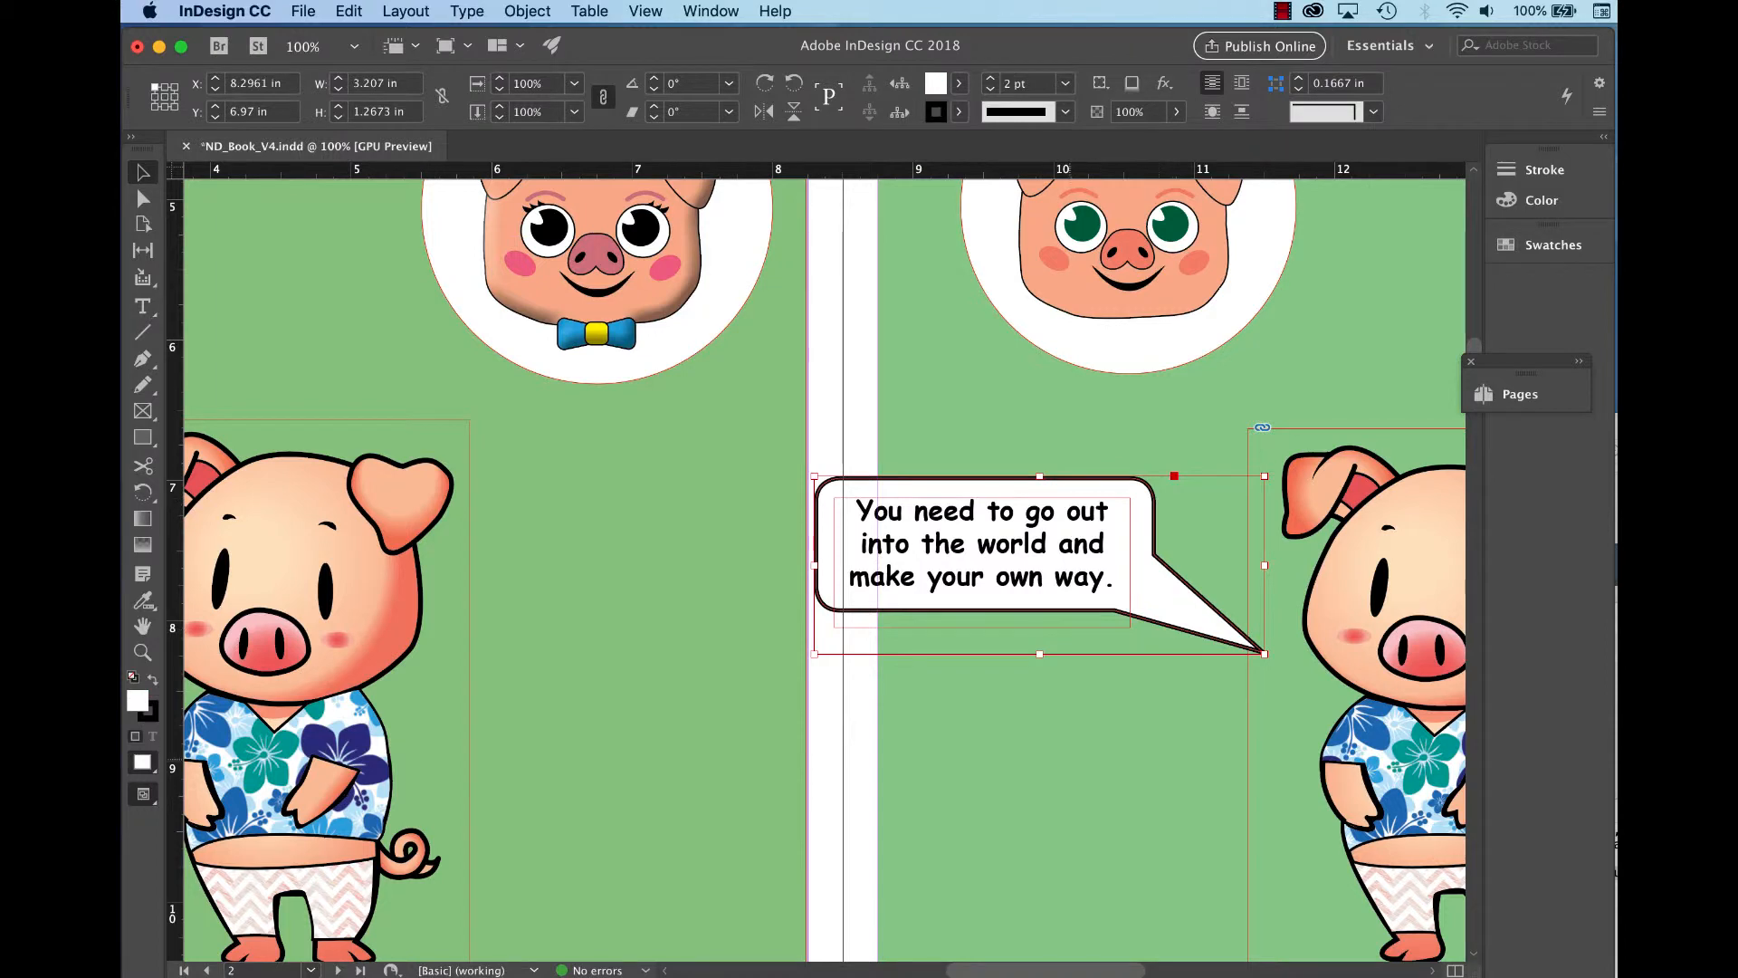
pyautogui.press('super+shift+a')
pyautogui.doubleClick(1075, 551)
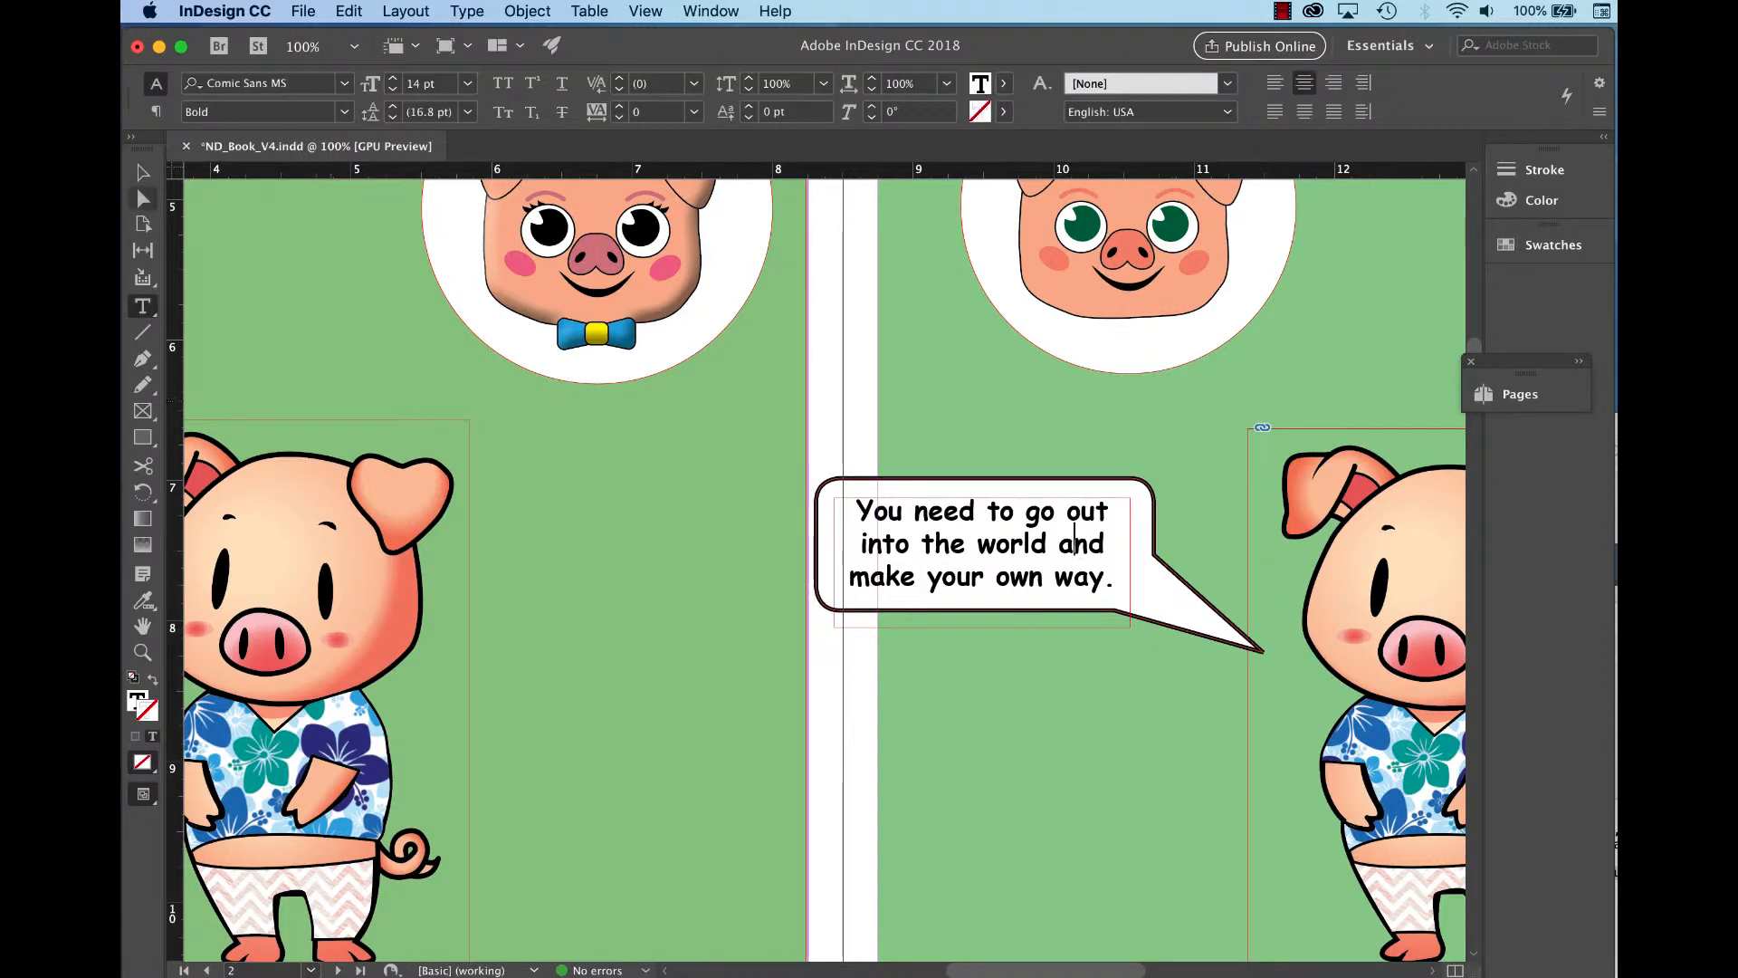
pyautogui.click(143, 172)
pyautogui.press('super+shift+a')
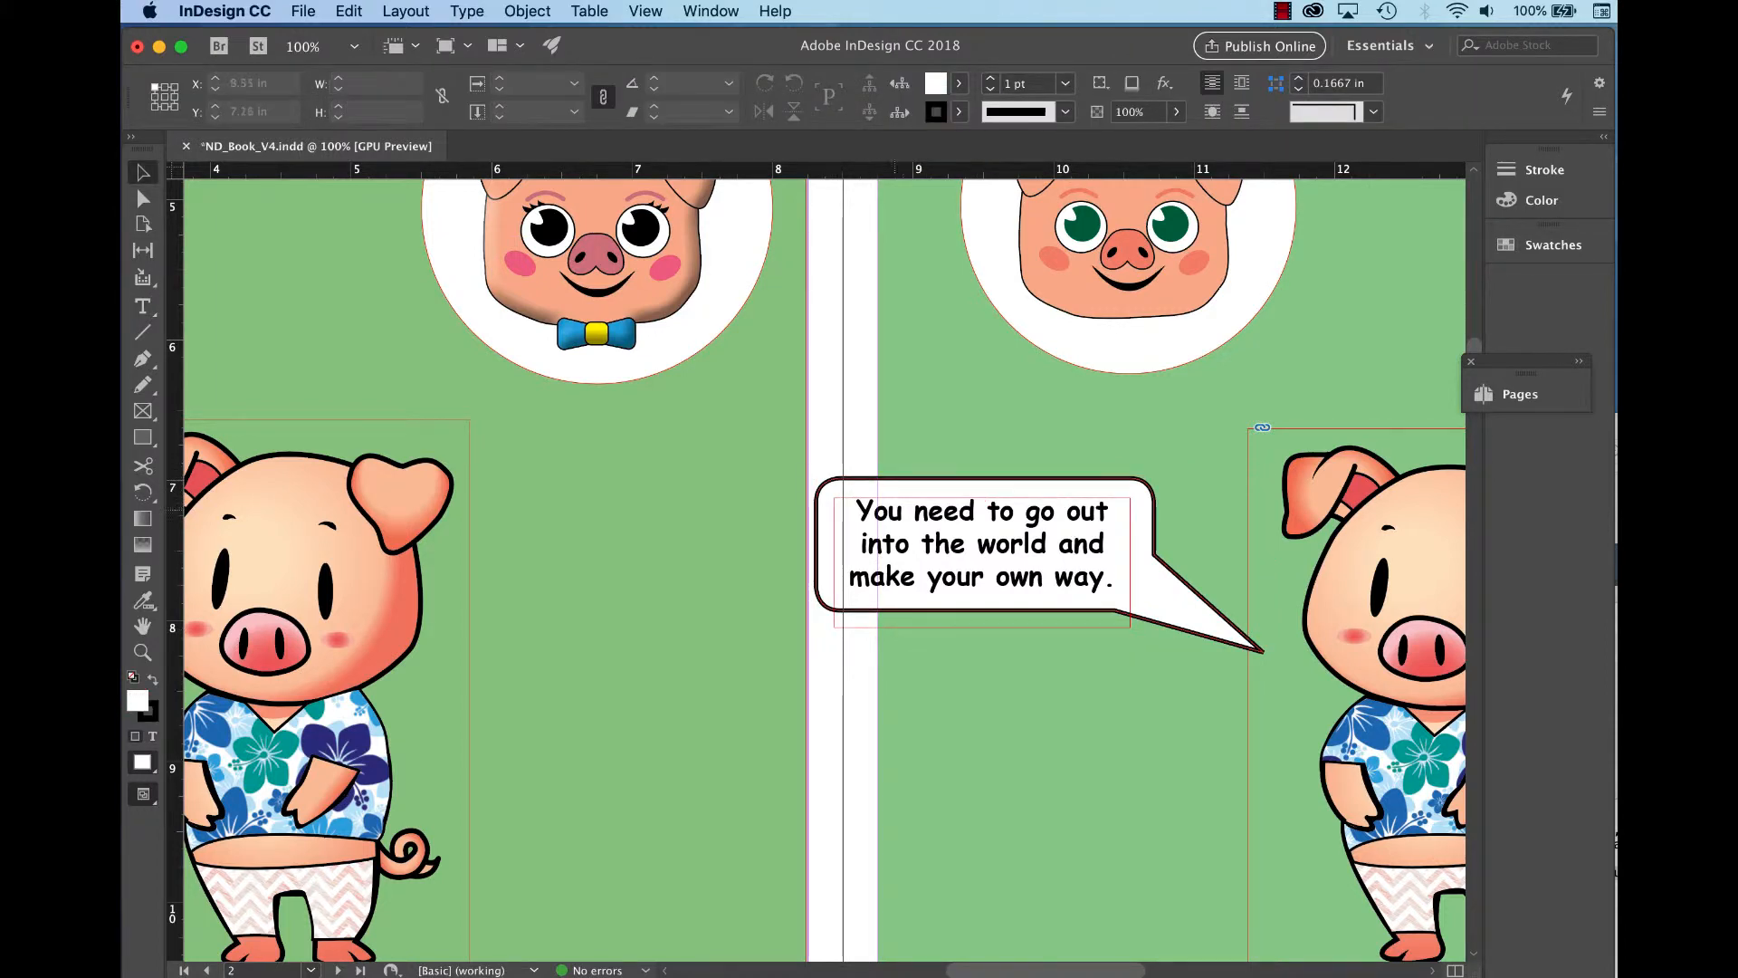
pyautogui.moveTo(963, 516); pyautogui.dragTo(1016, 512)
pyautogui.press('super+shift+a')
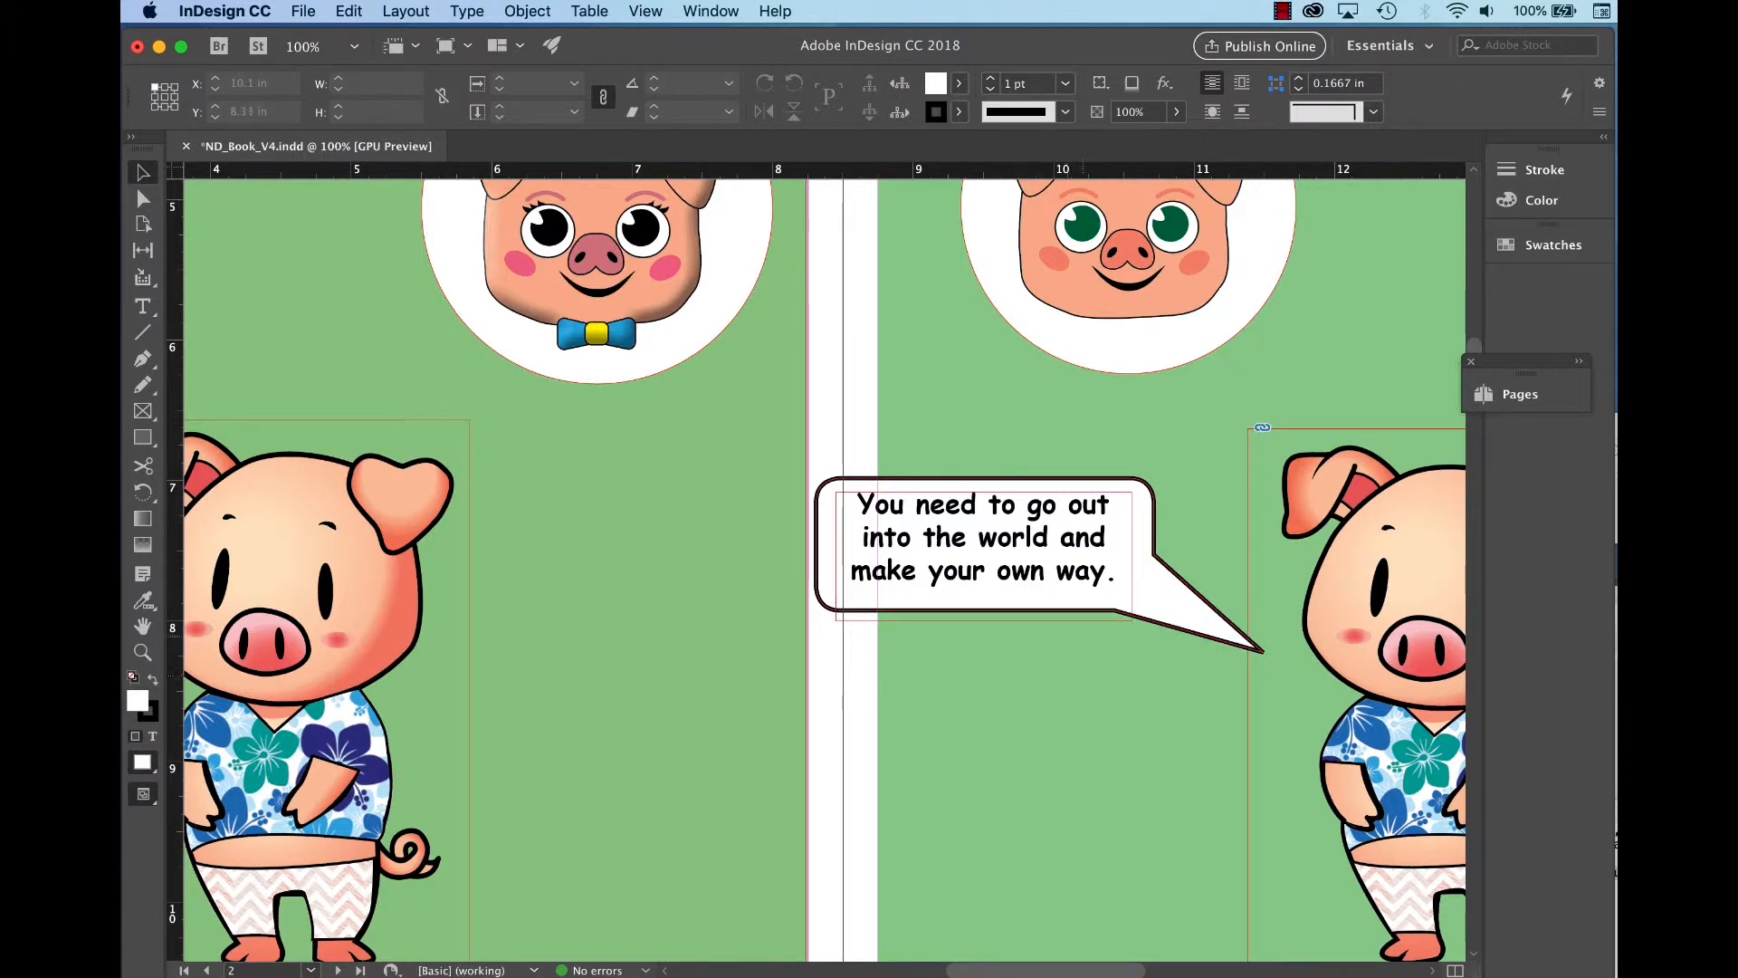
# Group the speech bubble with its text frame and compare it with the bubble on the finished page.
pyautogui.moveTo(1128, 468); pyautogui.dragTo(1189, 628)
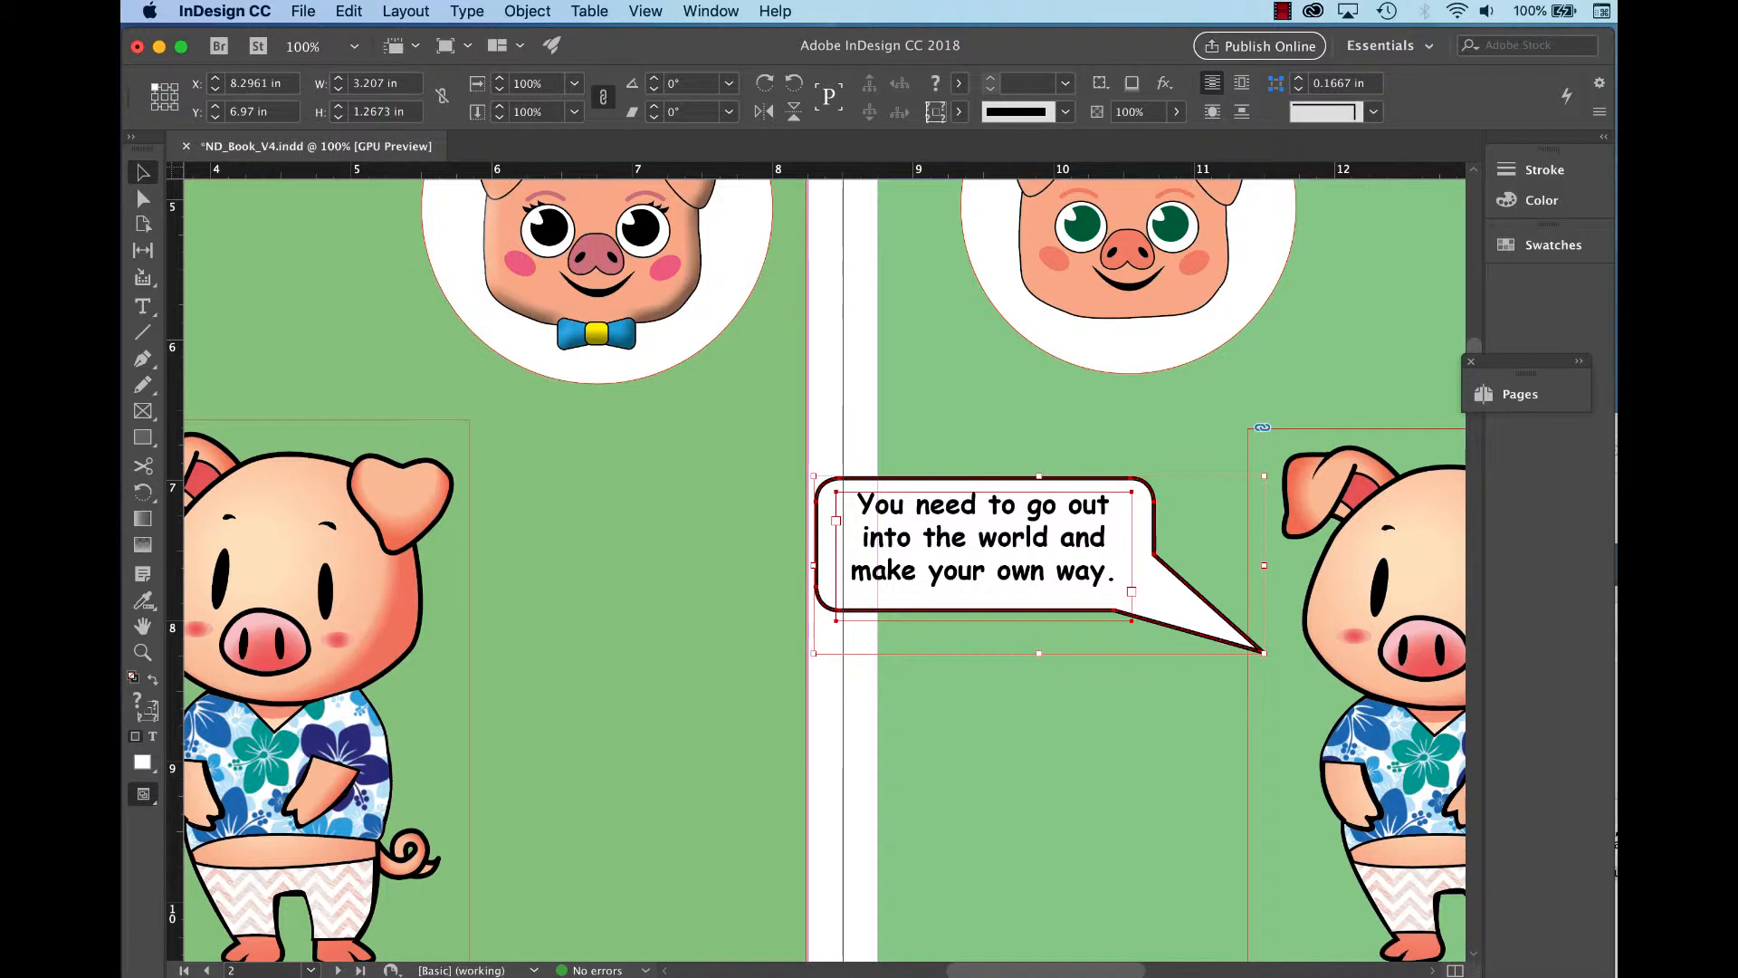
pyautogui.press('super+g')
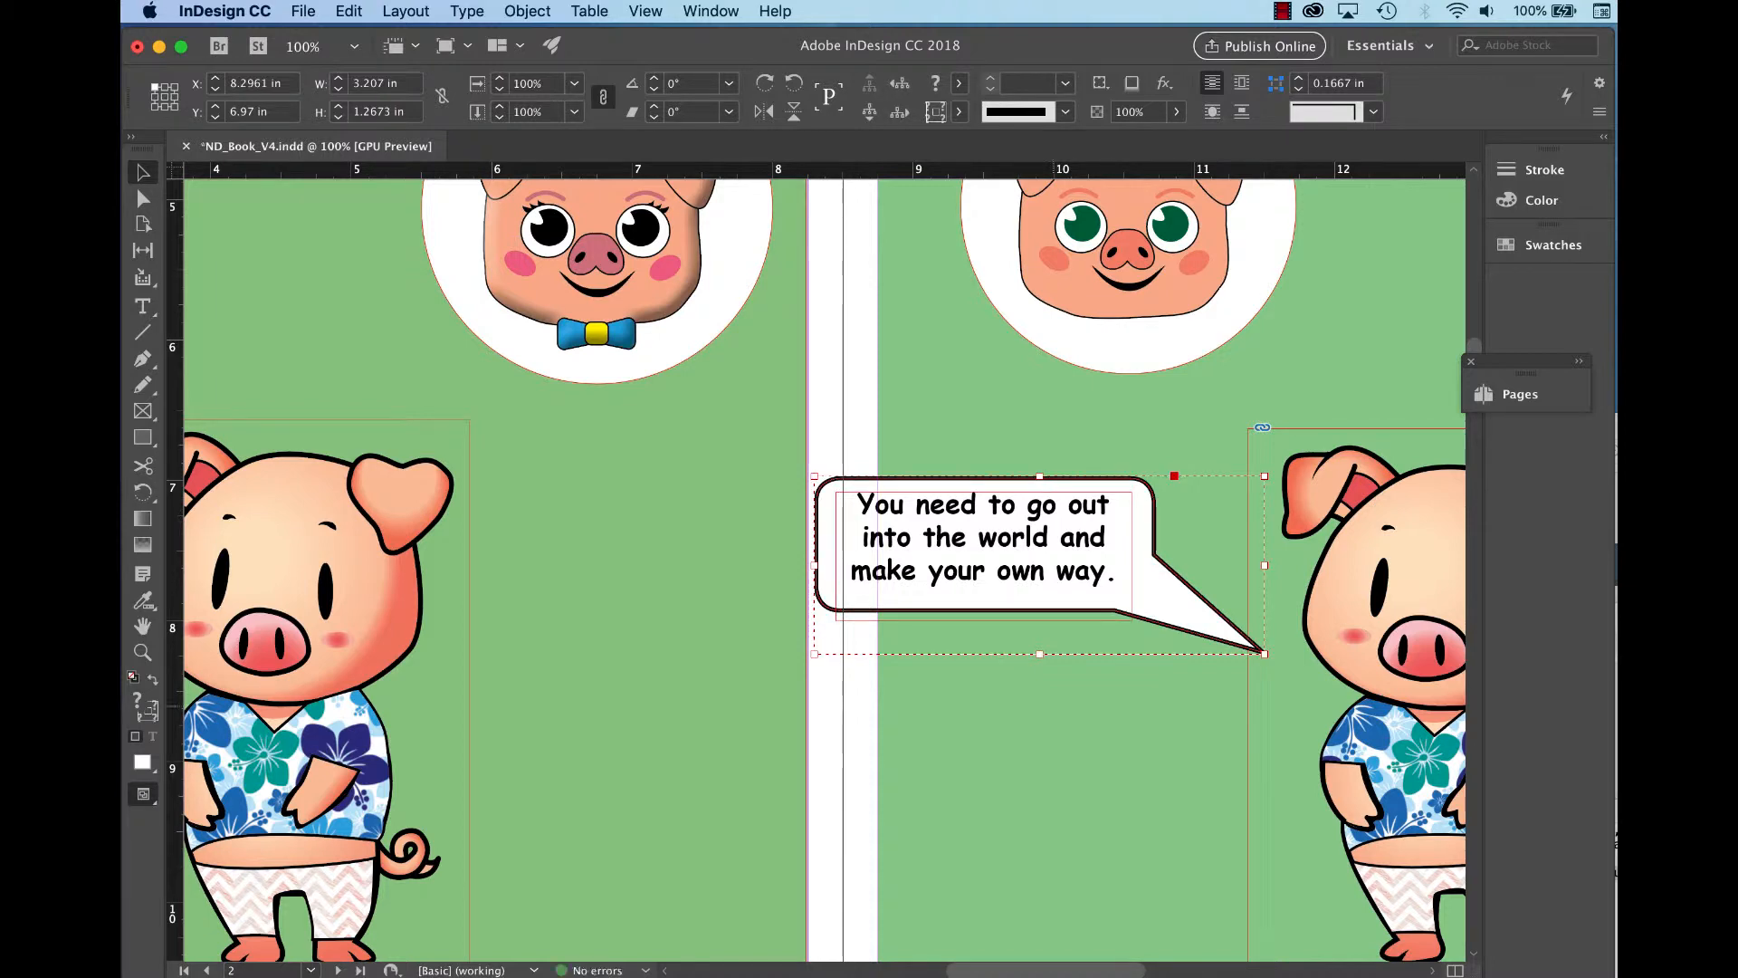
pyautogui.hscroll(-7, 825, 570)
pyautogui.scroll(-1, 825, 570)
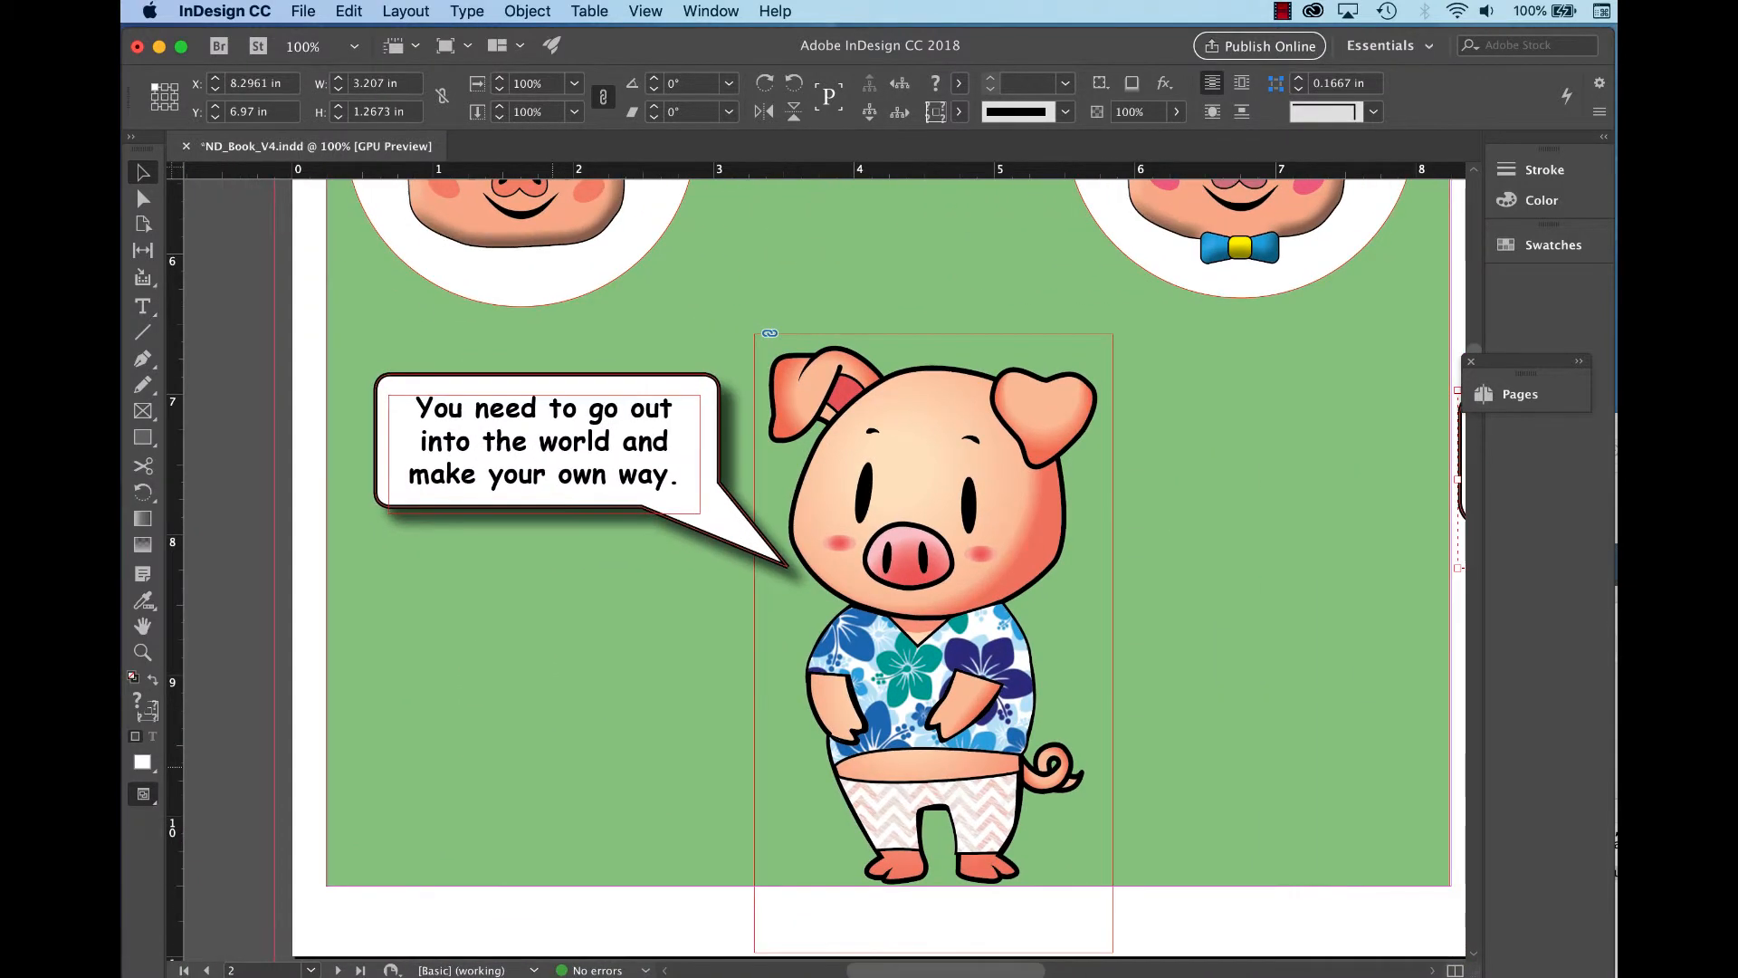
pyautogui.hscroll(6, 825, 570)
pyautogui.scroll(1, 825, 570)
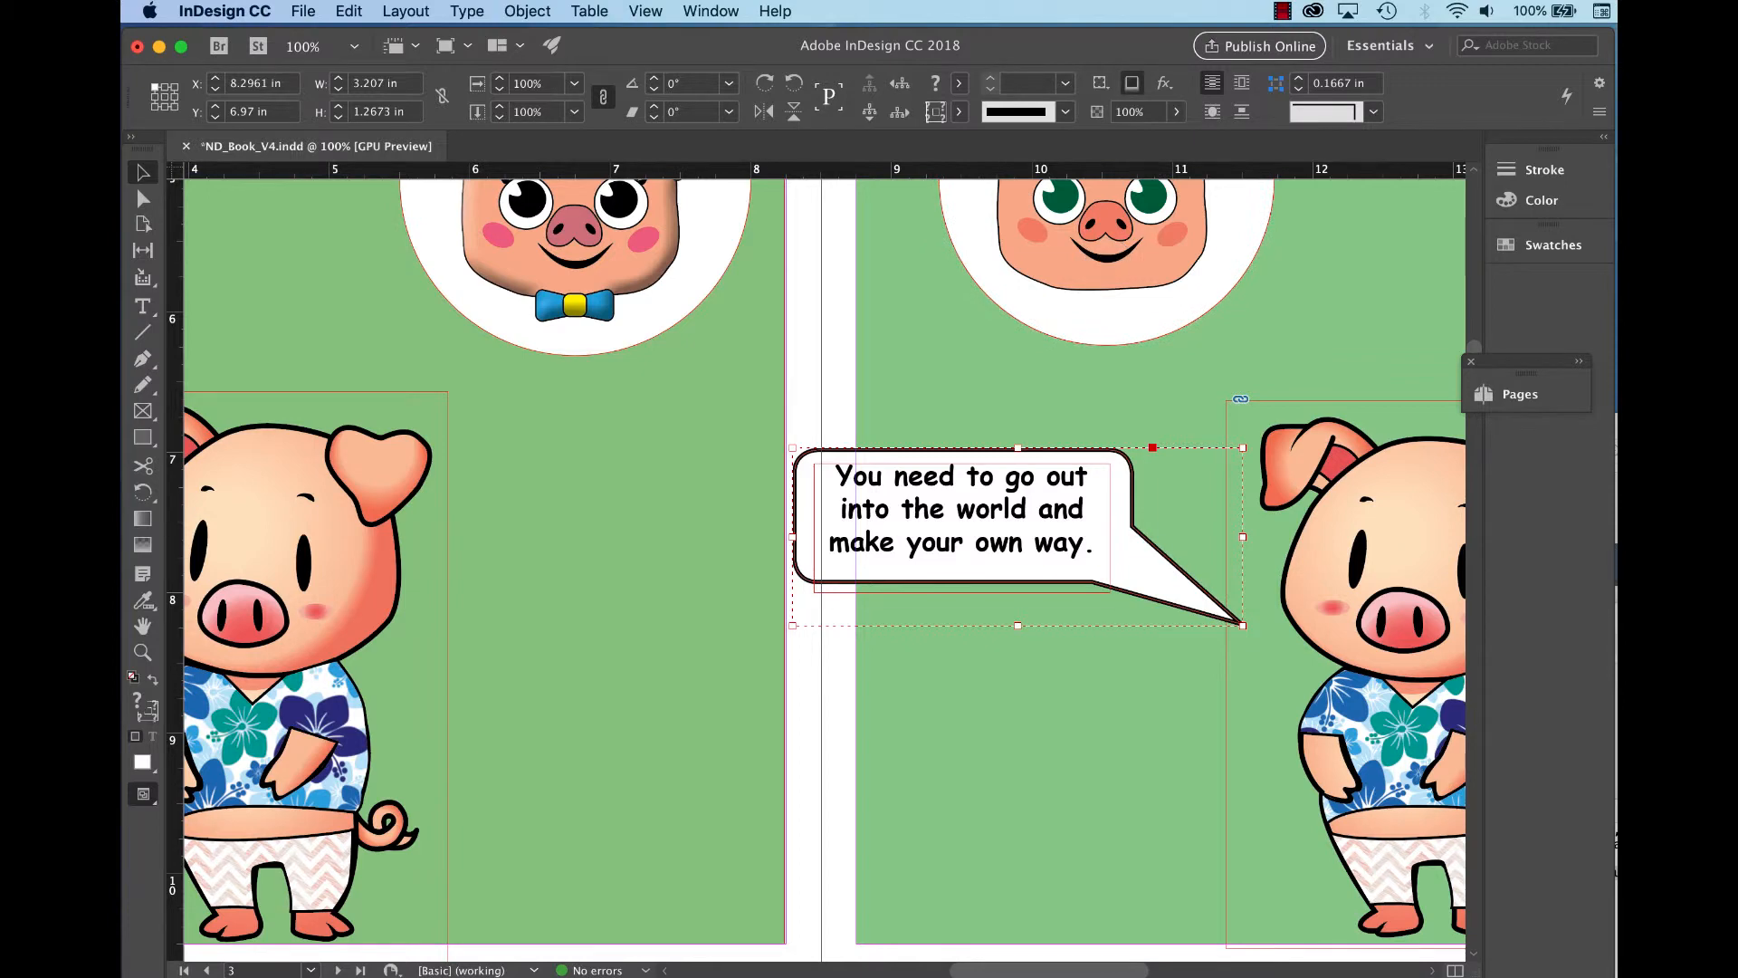
# Try a drop shadow on the whole bubble-and-text group, and undo it.
pyautogui.click(1132, 83)
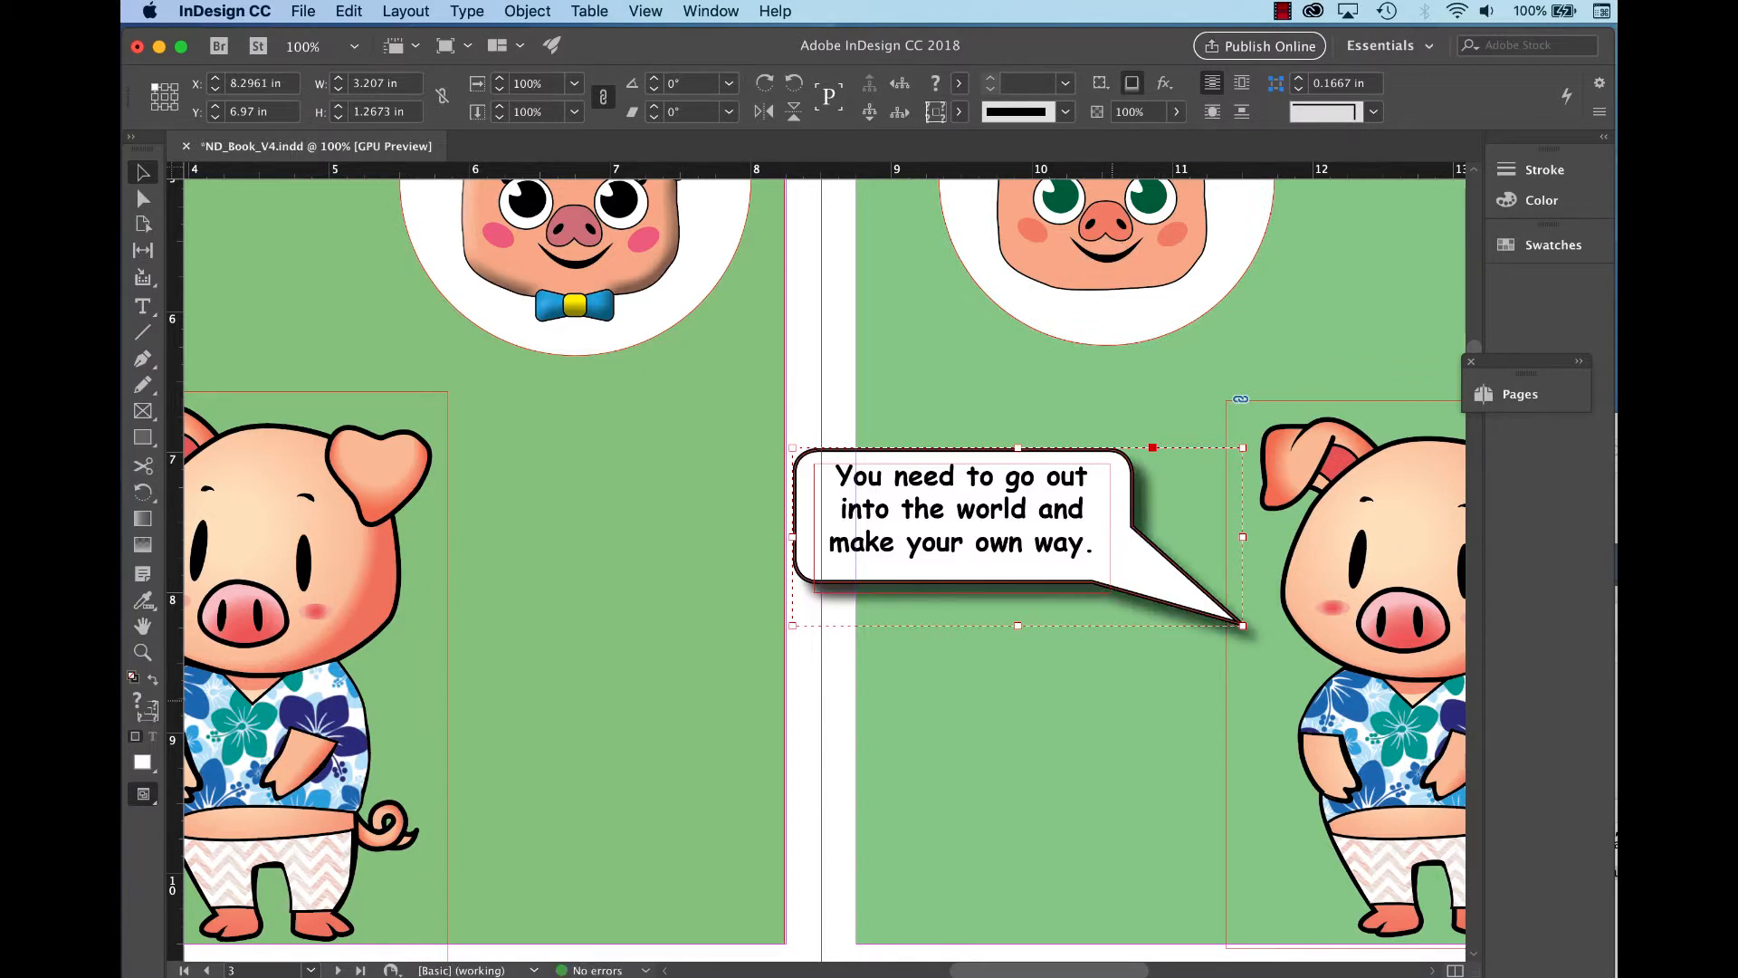
pyautogui.click(1110, 705)
pyautogui.press('super+z')
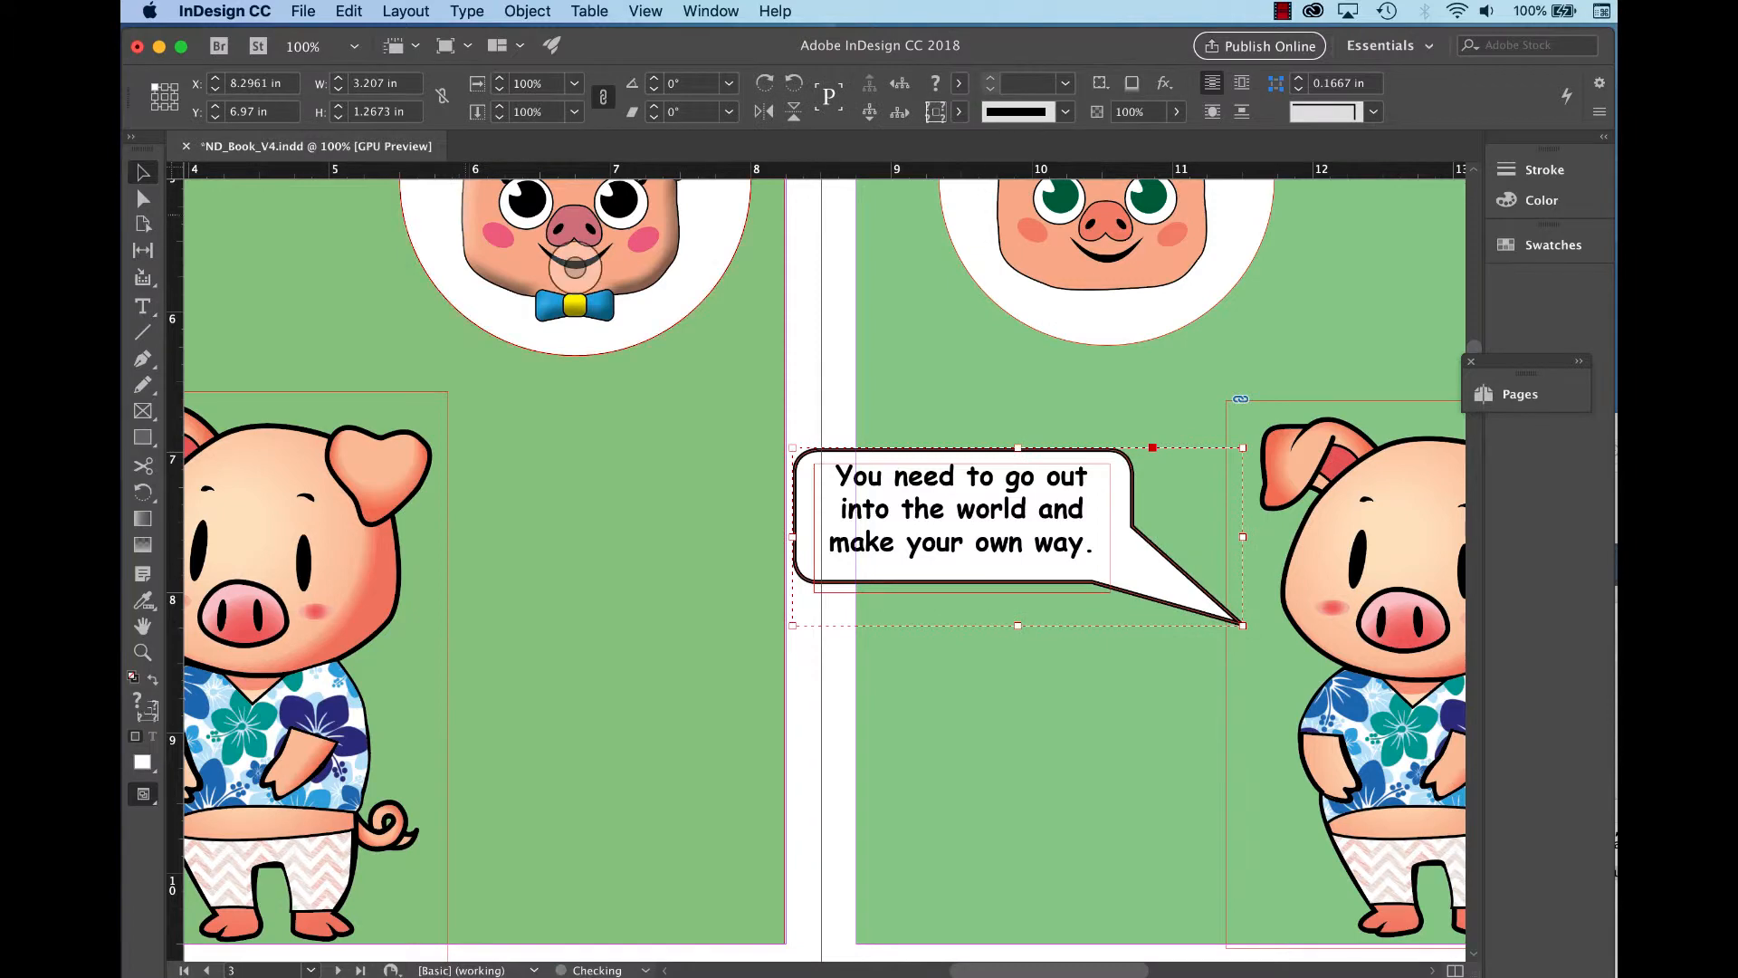
# Try a drop shadow on only the text frame inside the group, and undo it.
pyautogui.click(143, 198)
pyautogui.click(1045, 593)
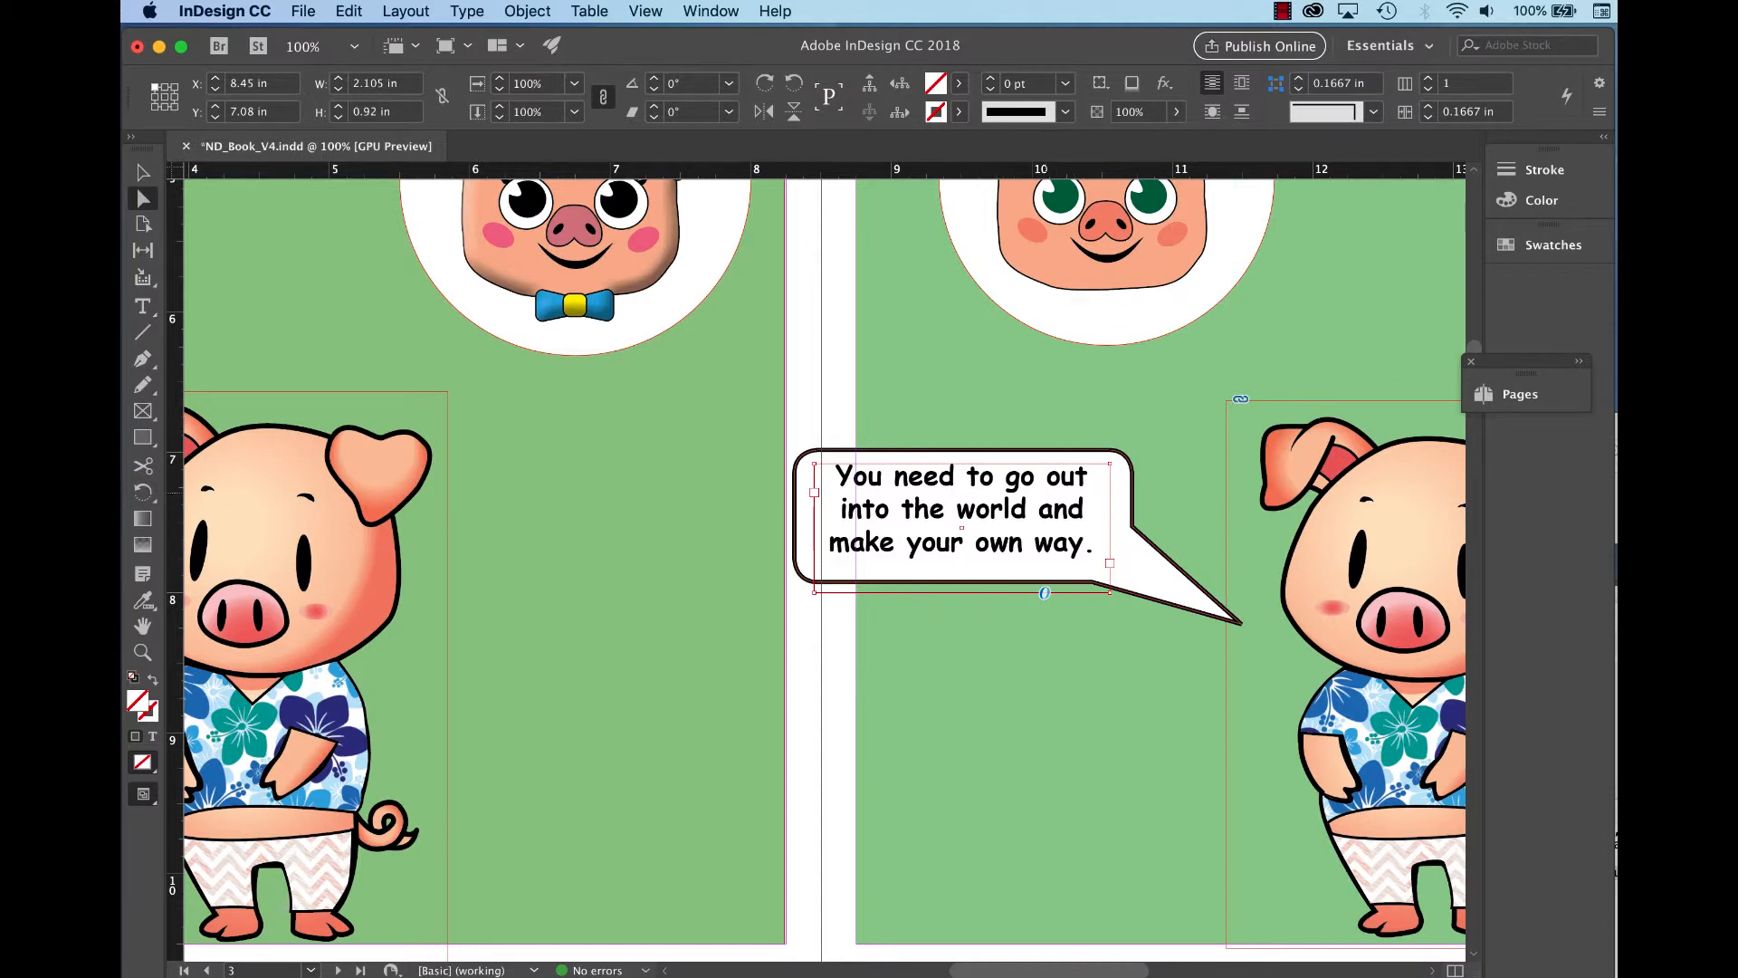
pyautogui.click(1131, 83)
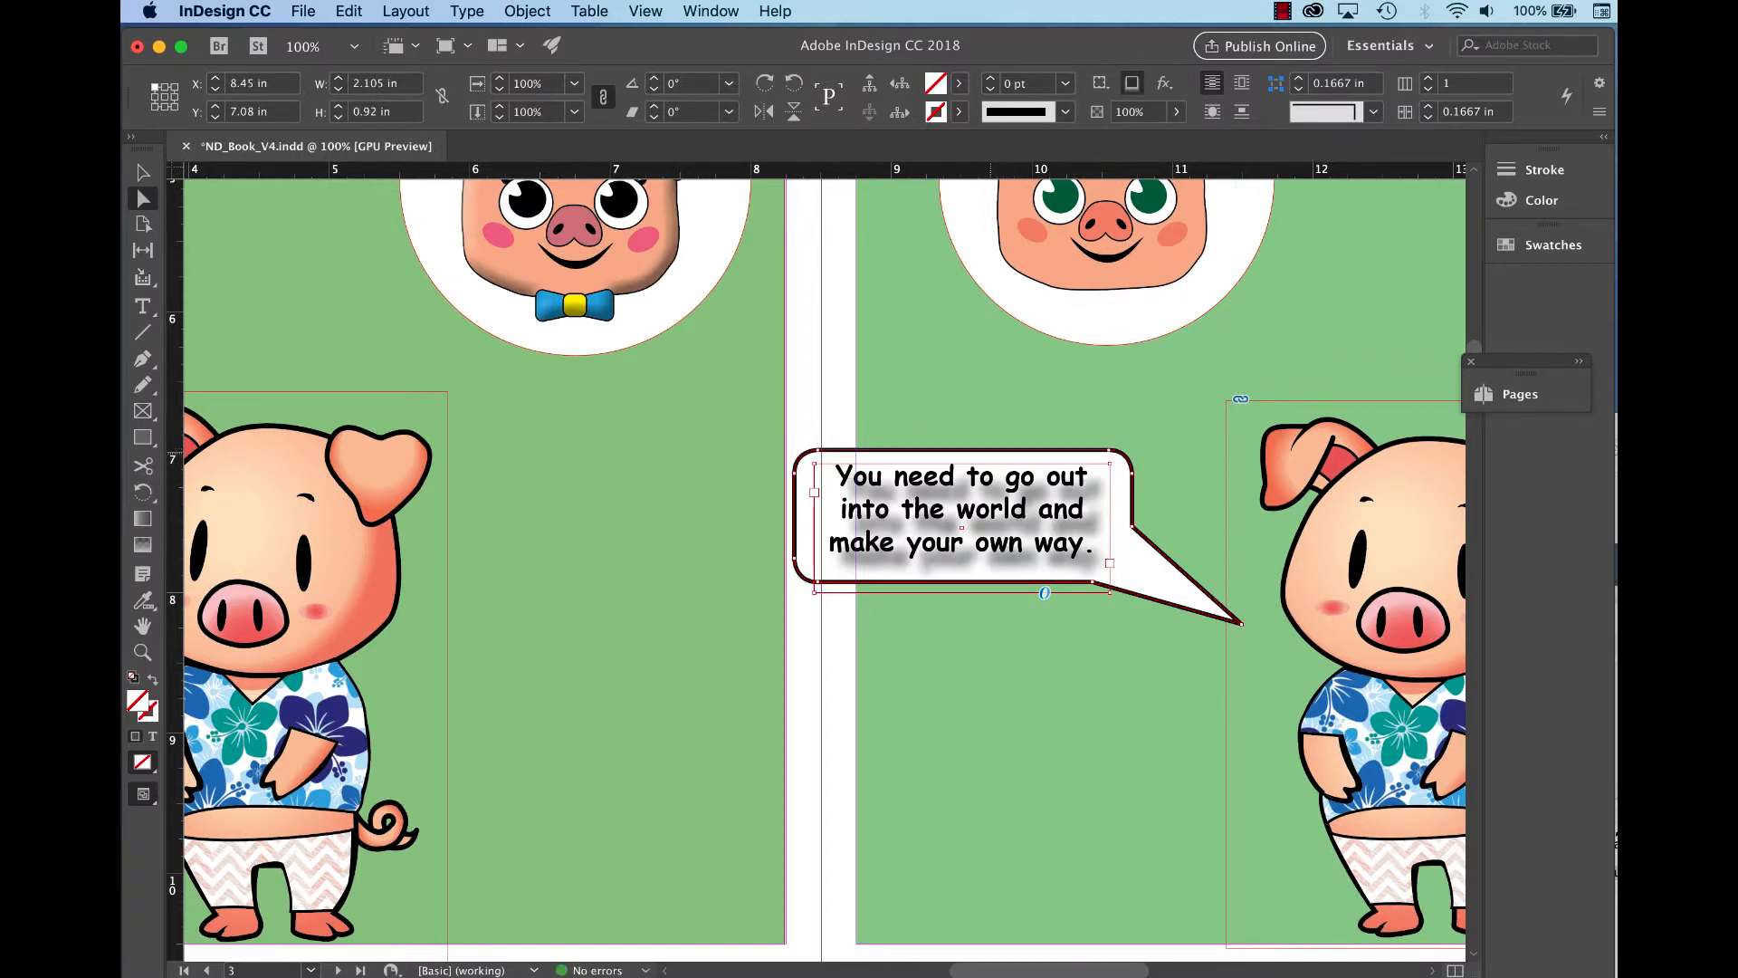
pyautogui.press('super+z')
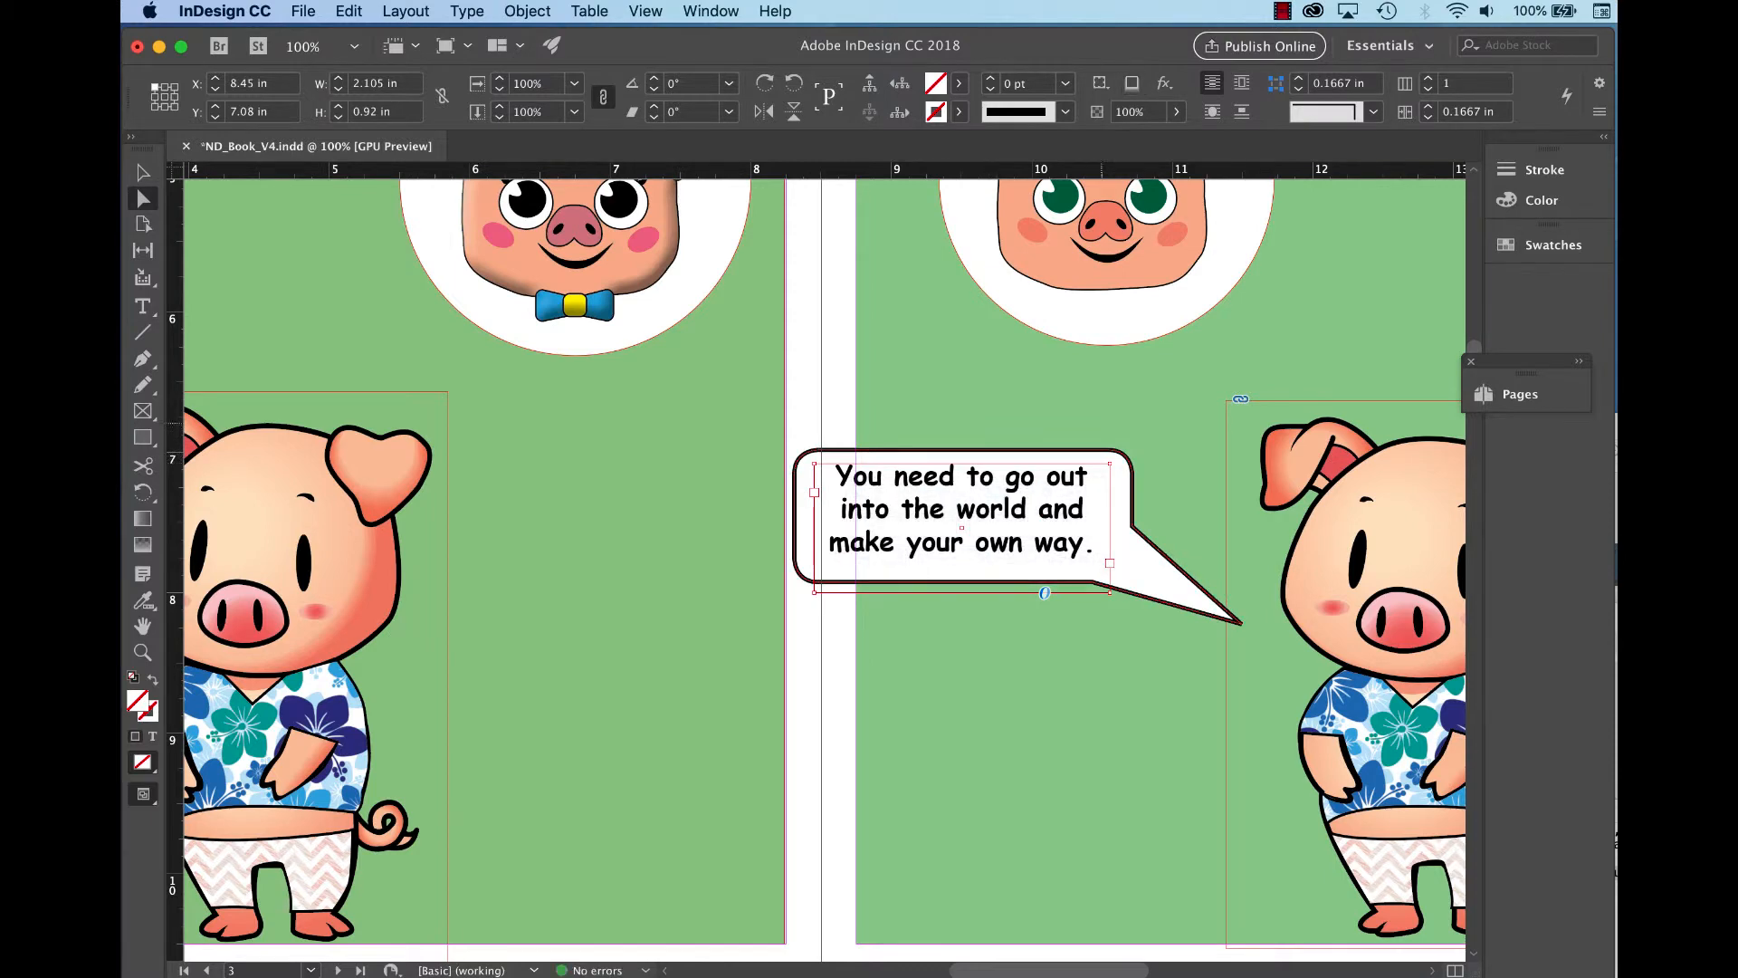
# Apply a drop shadow to only the bubble shape inside the group.
pyautogui.click(1156, 464)
pyautogui.click(1133, 473)
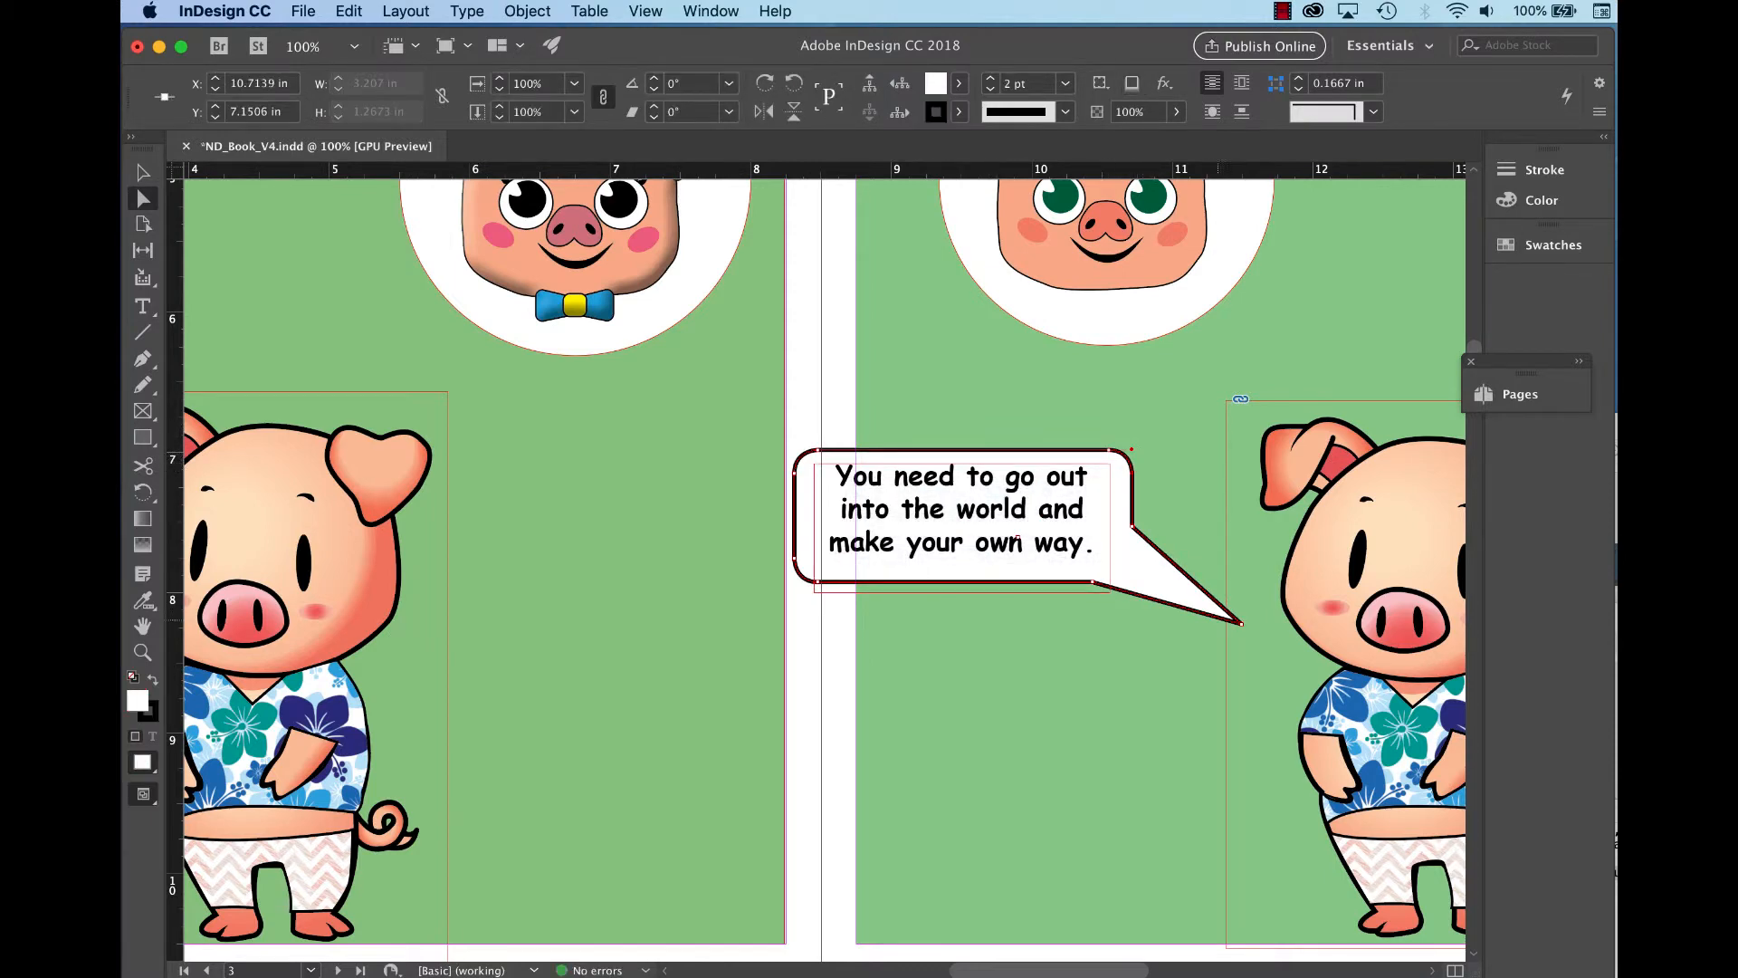
pyautogui.click(1132, 83)
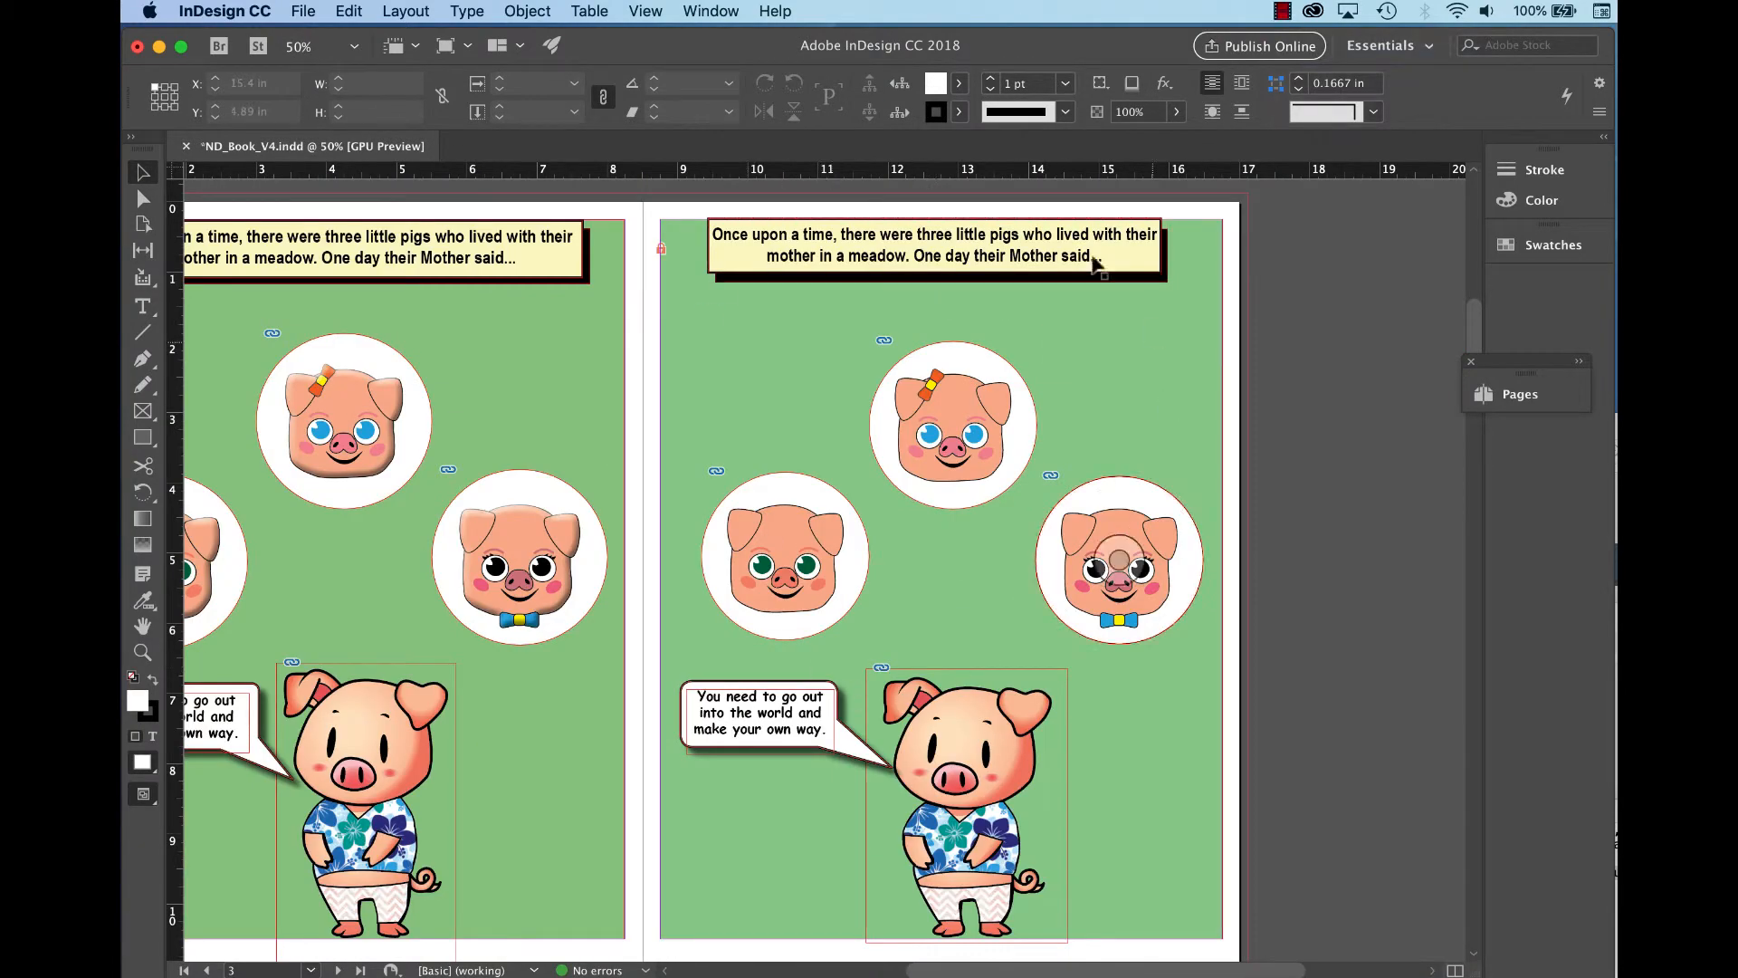
# Place horizontal guides along the upper pig circle's top edge, at 1.97 in on the new page and 1.95 in on the finished page.
pyautogui.hscroll(-5, 360, 405)
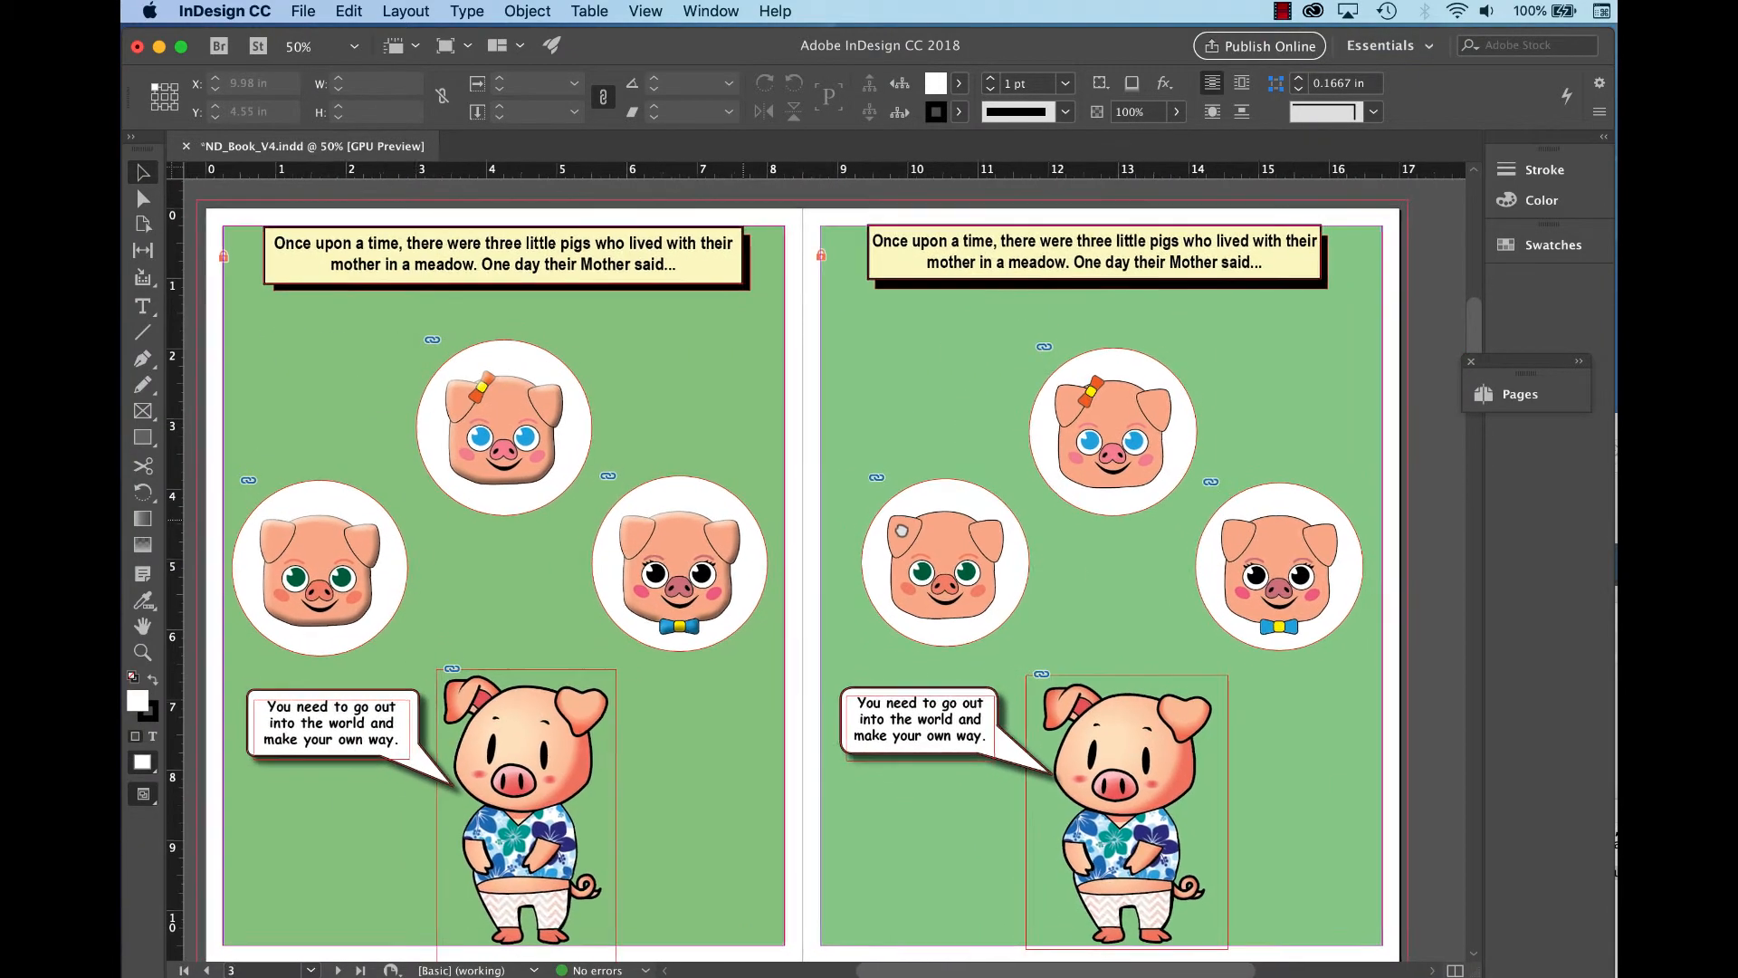
pyautogui.hscroll(5, 891, 690)
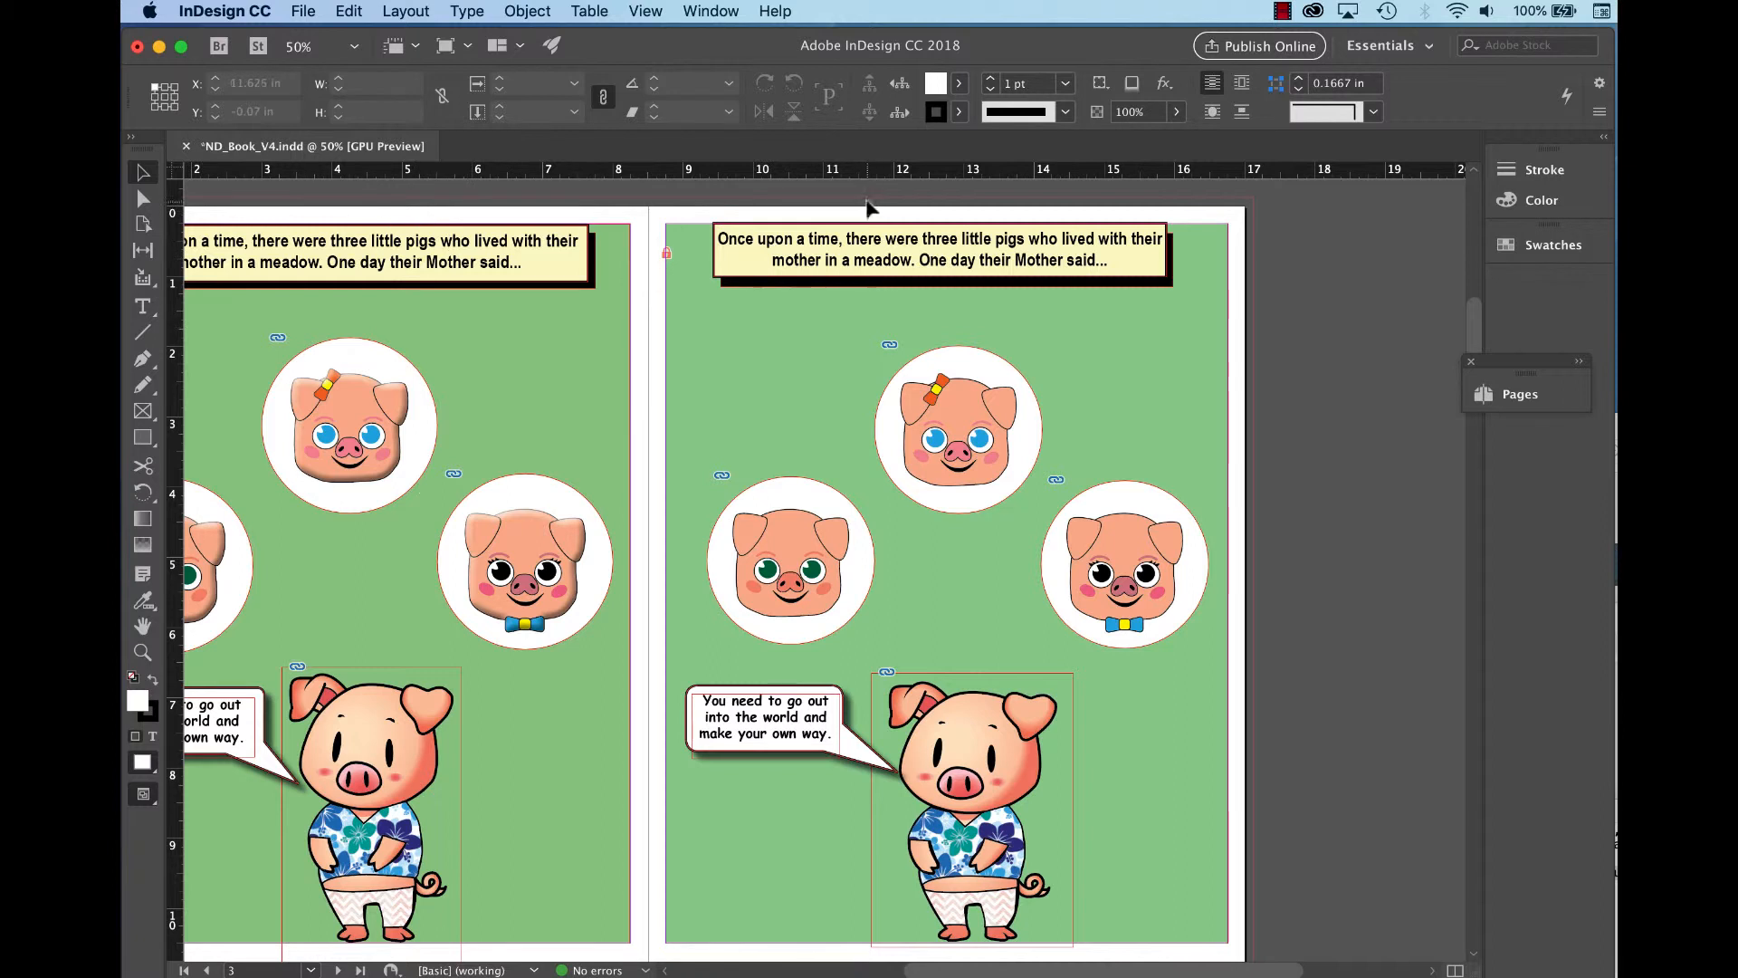
pyautogui.moveTo(875, 176); pyautogui.dragTo(887, 344)
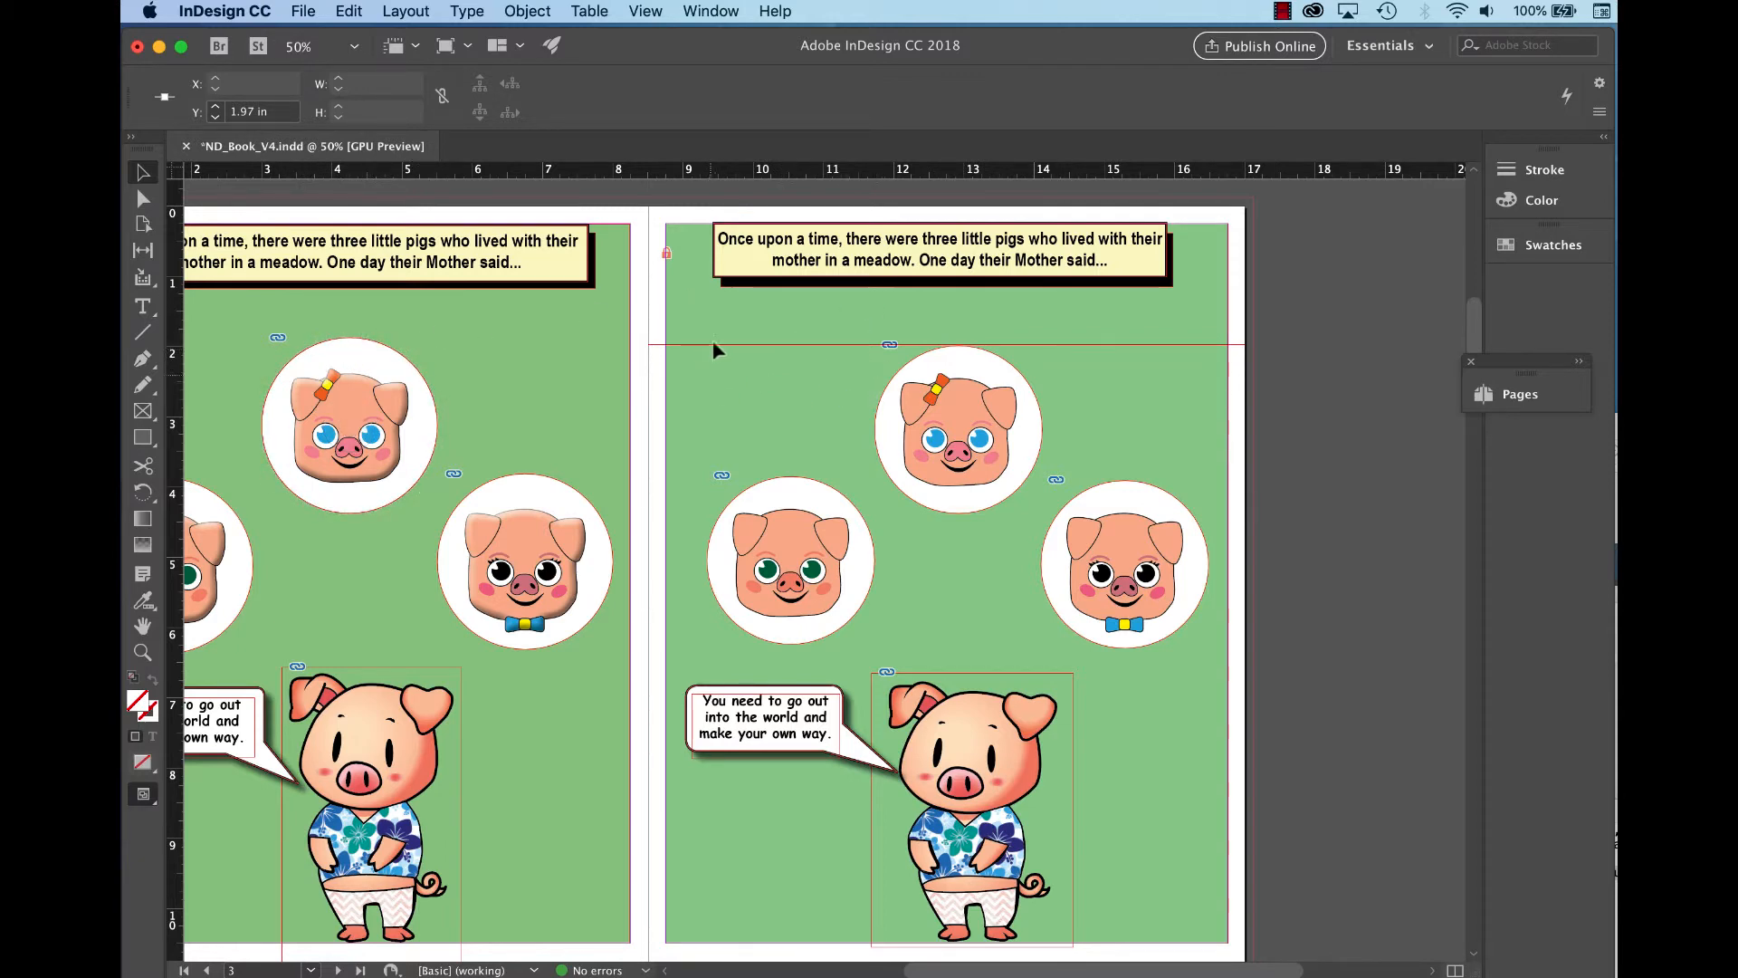
pyautogui.moveTo(729, 420); pyautogui.dragTo(938, 405)
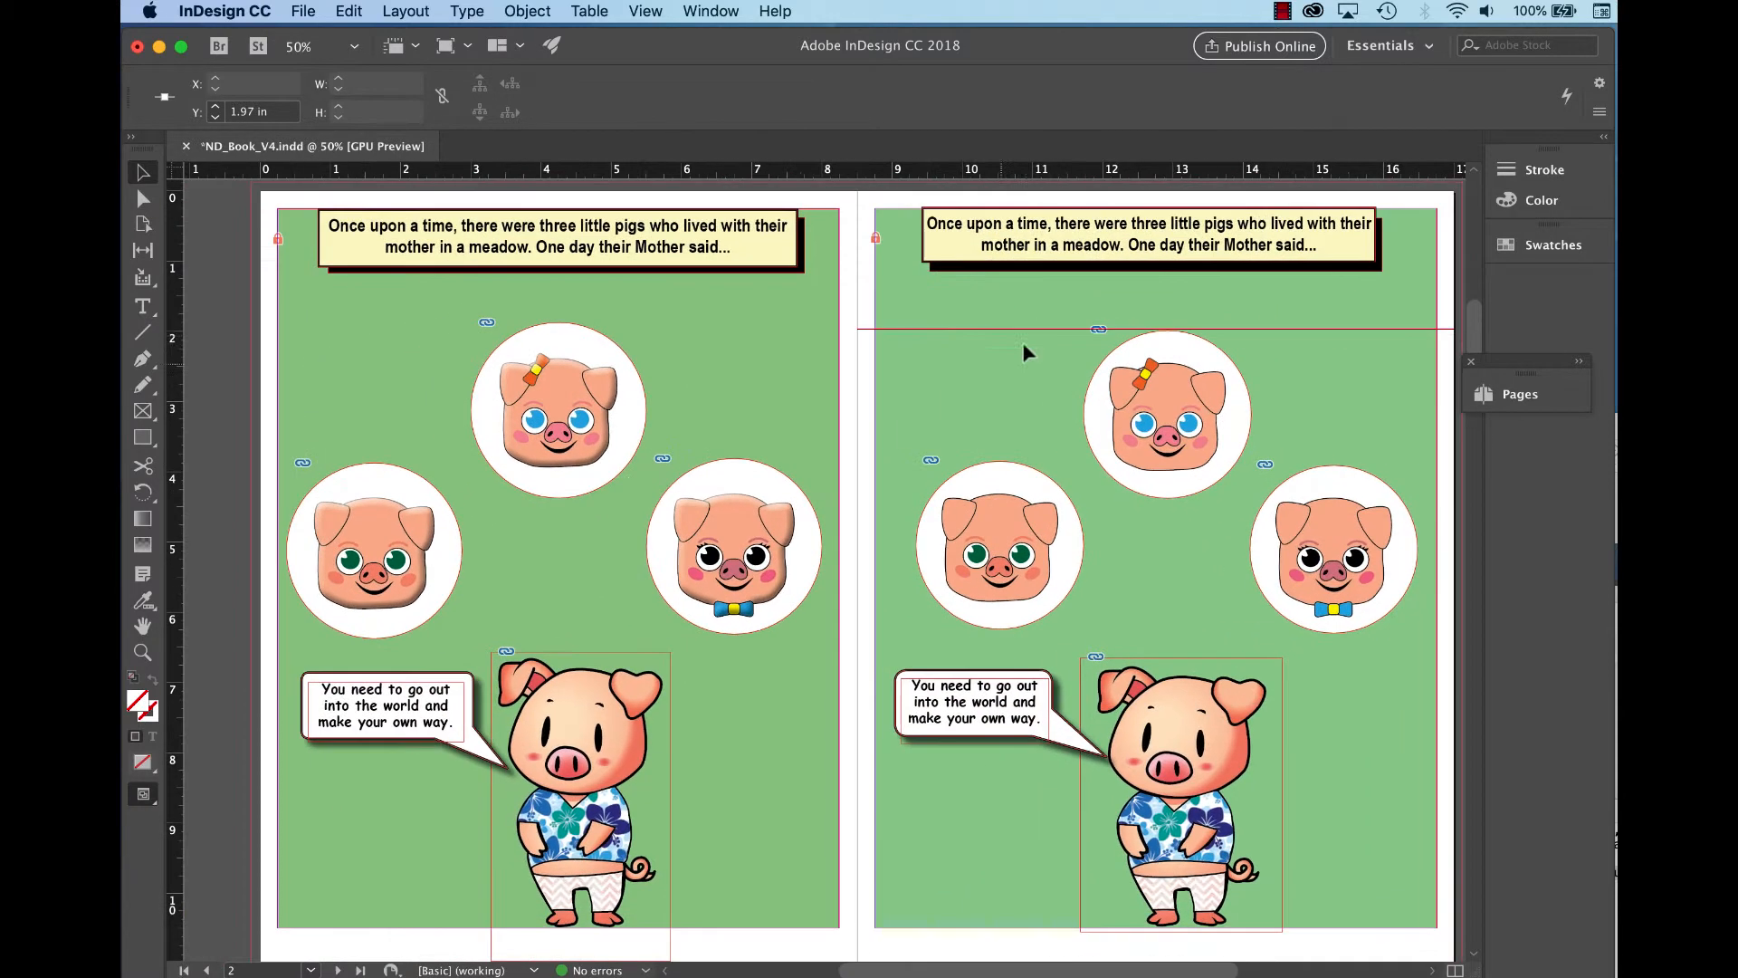
pyautogui.click(706, 336)
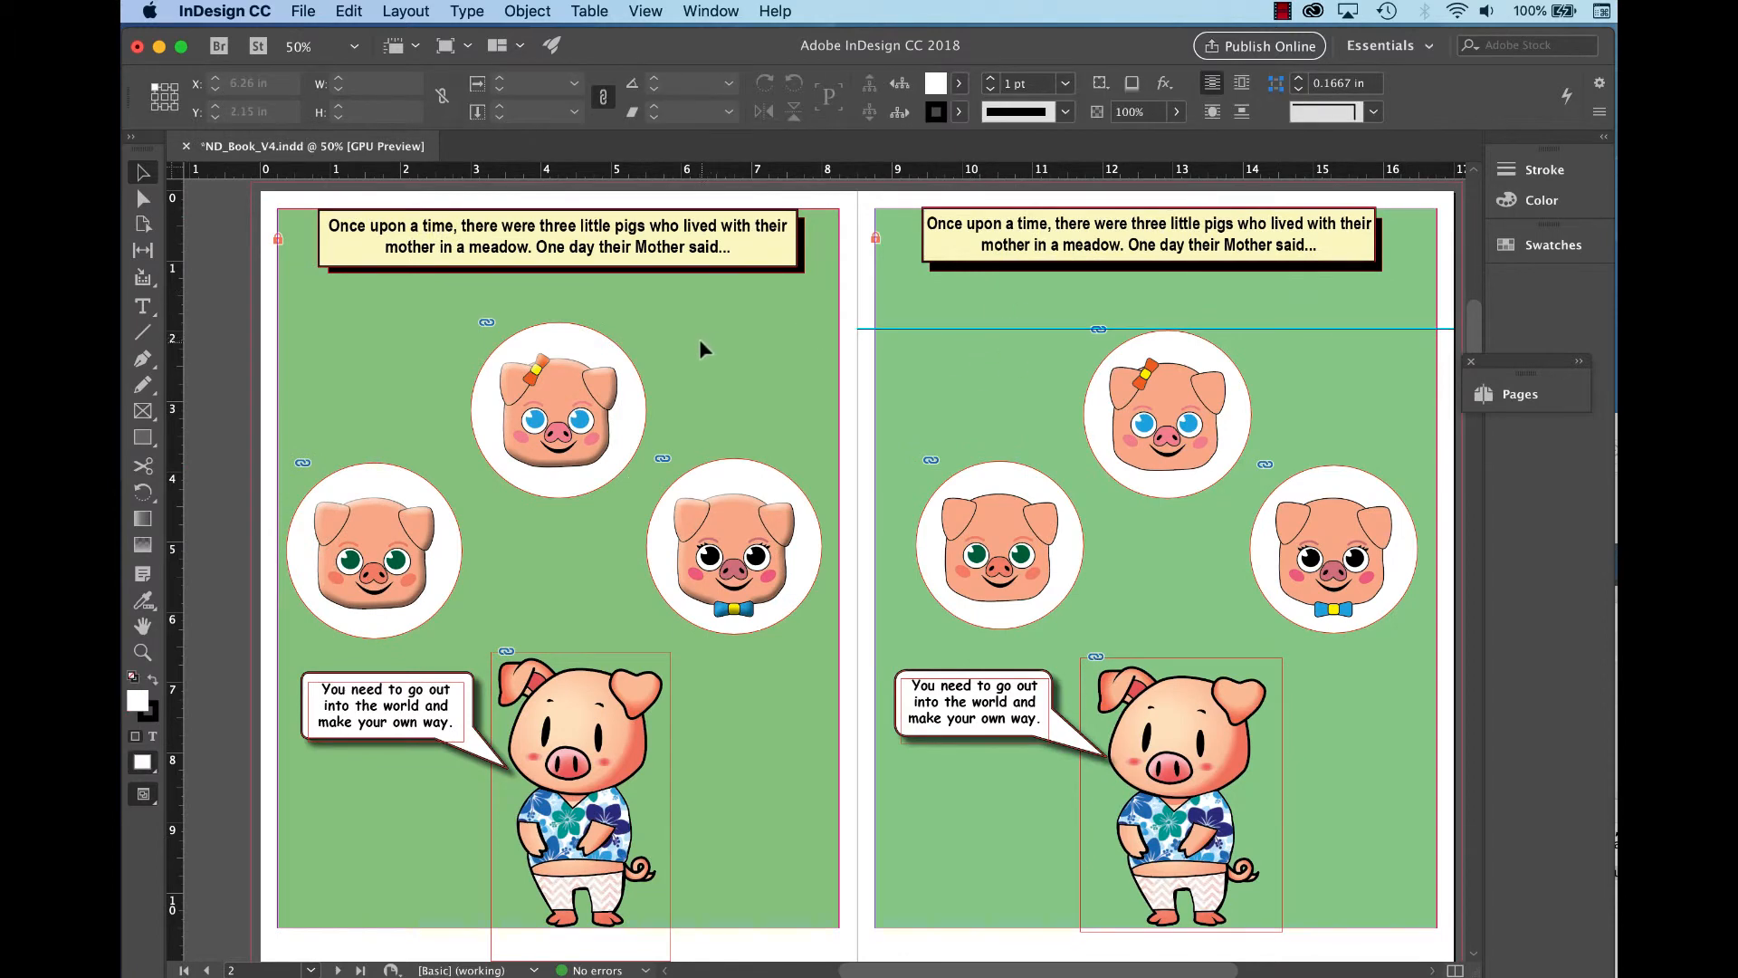
pyautogui.moveTo(715, 172); pyautogui.dragTo(724, 327)
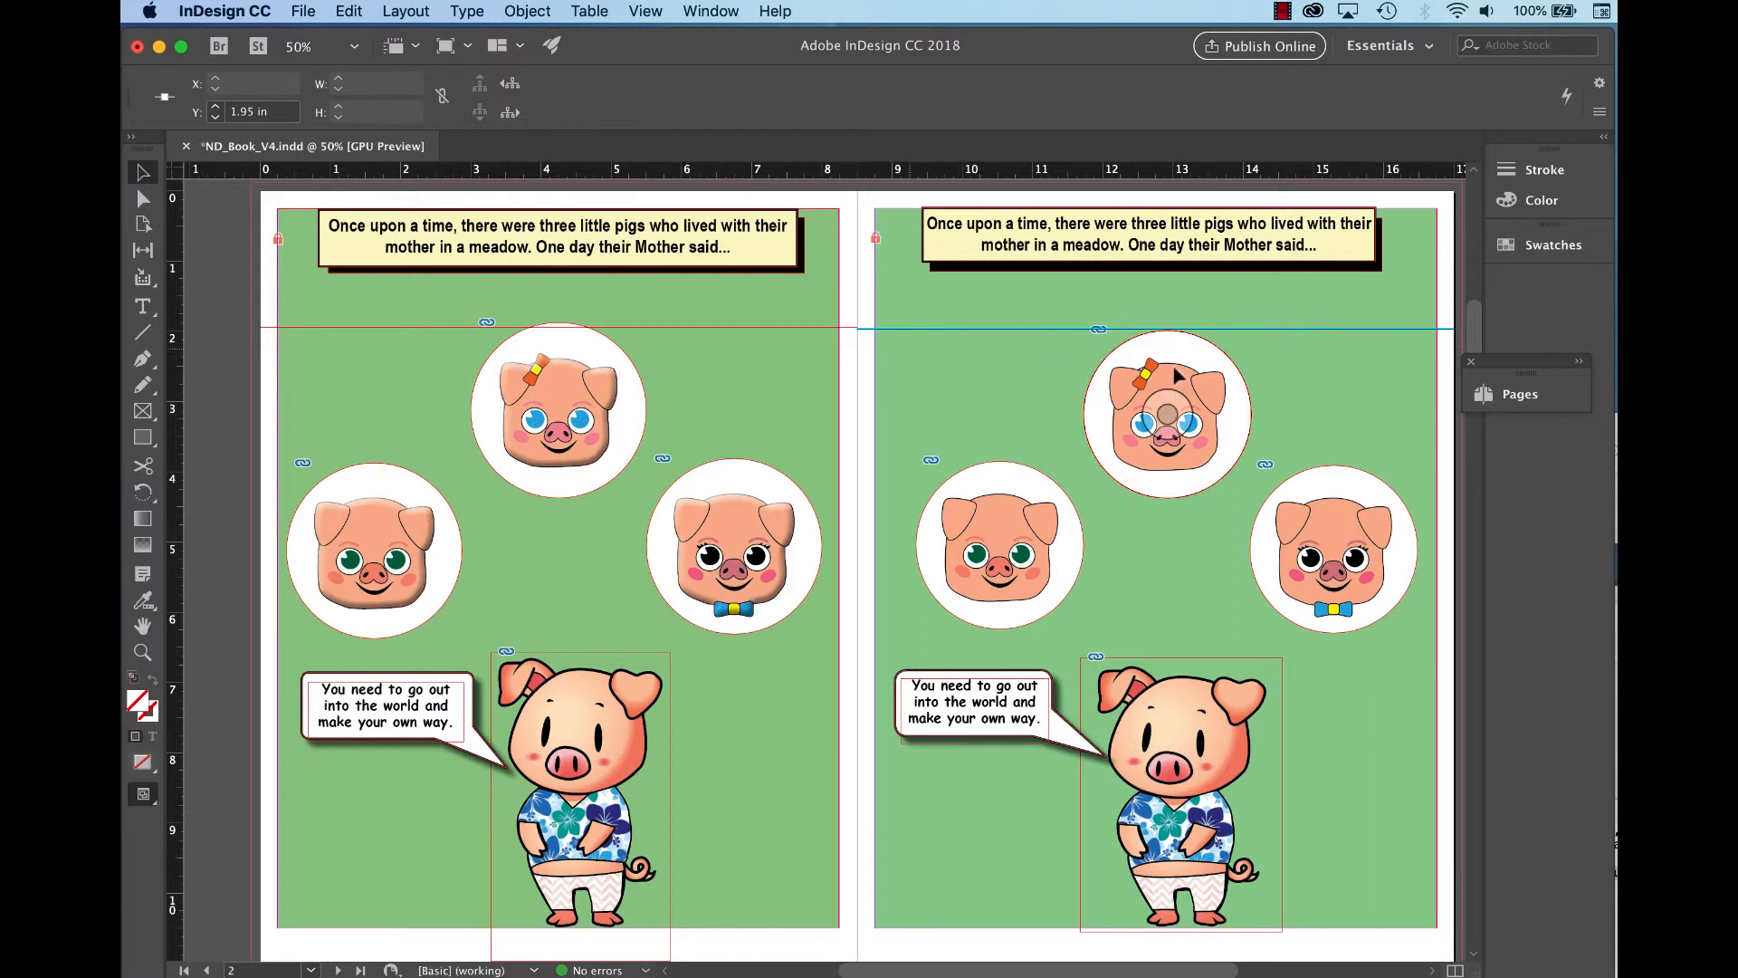
# Add horizontal guides along the upper pig circle's bottom edge on both pages, at 4.39 in on the new page.
pyautogui.click(1492, 397)
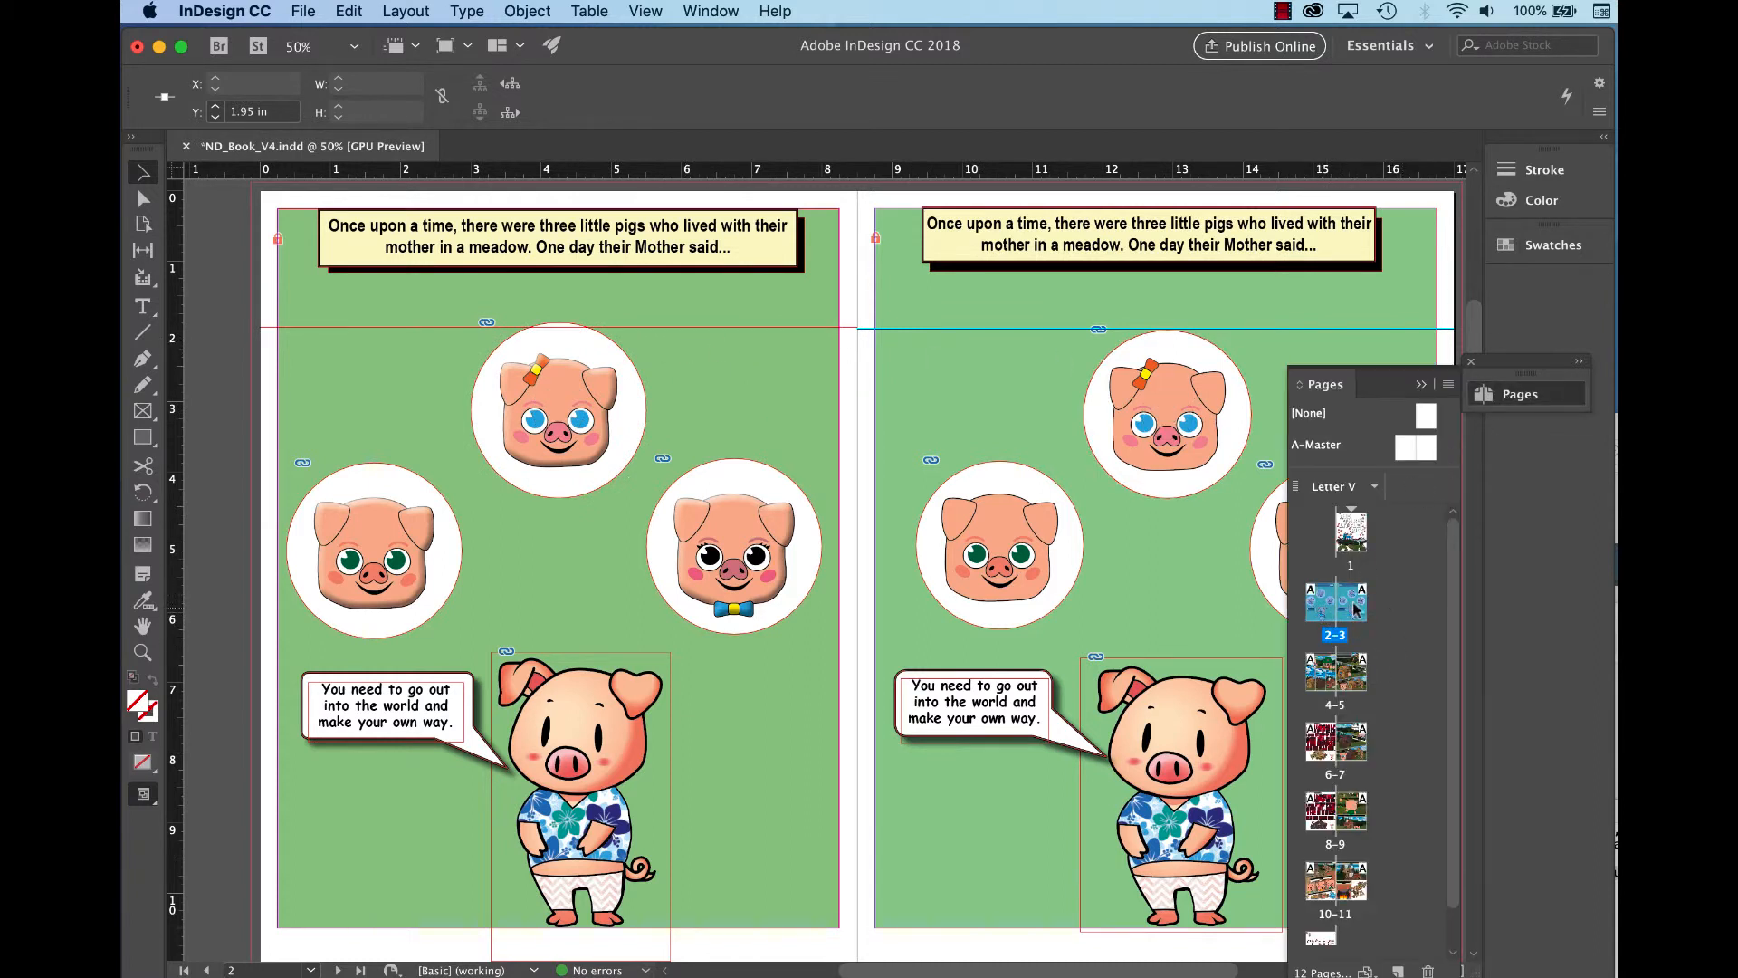
pyautogui.moveTo(634, 170); pyautogui.dragTo(634, 500)
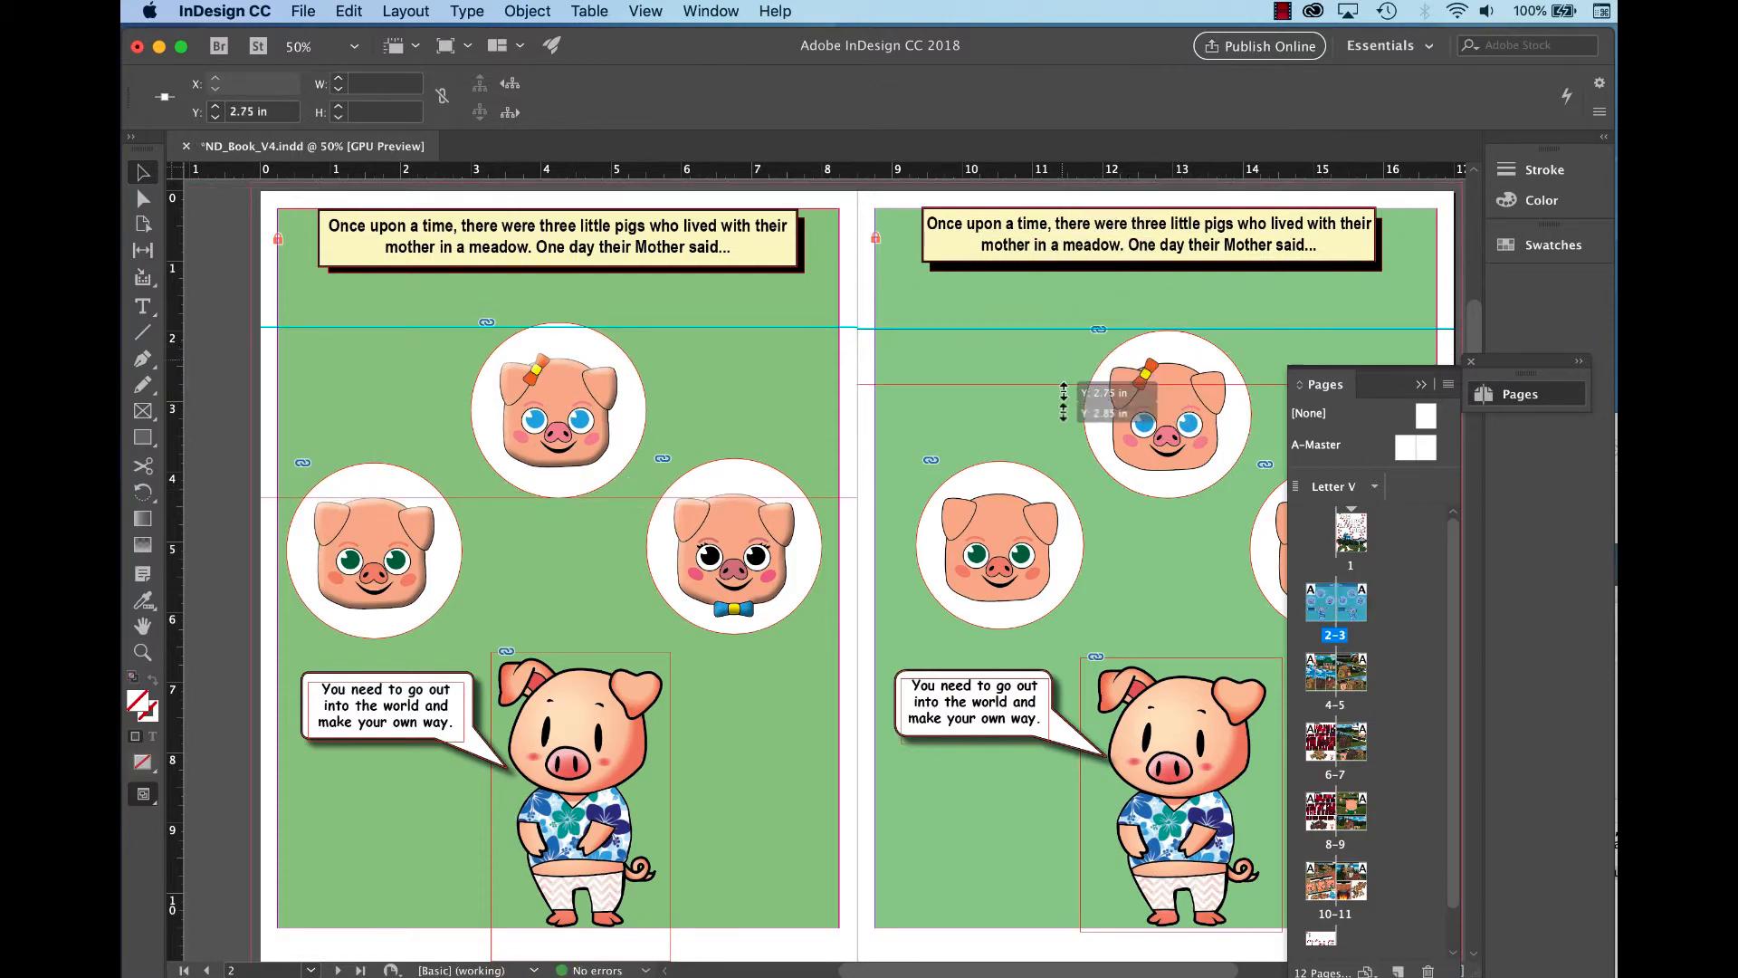
pyautogui.hscroll(5, 997, 574)
pyautogui.scroll(-1, 997, 574)
pyautogui.scroll(3, 997, 574)
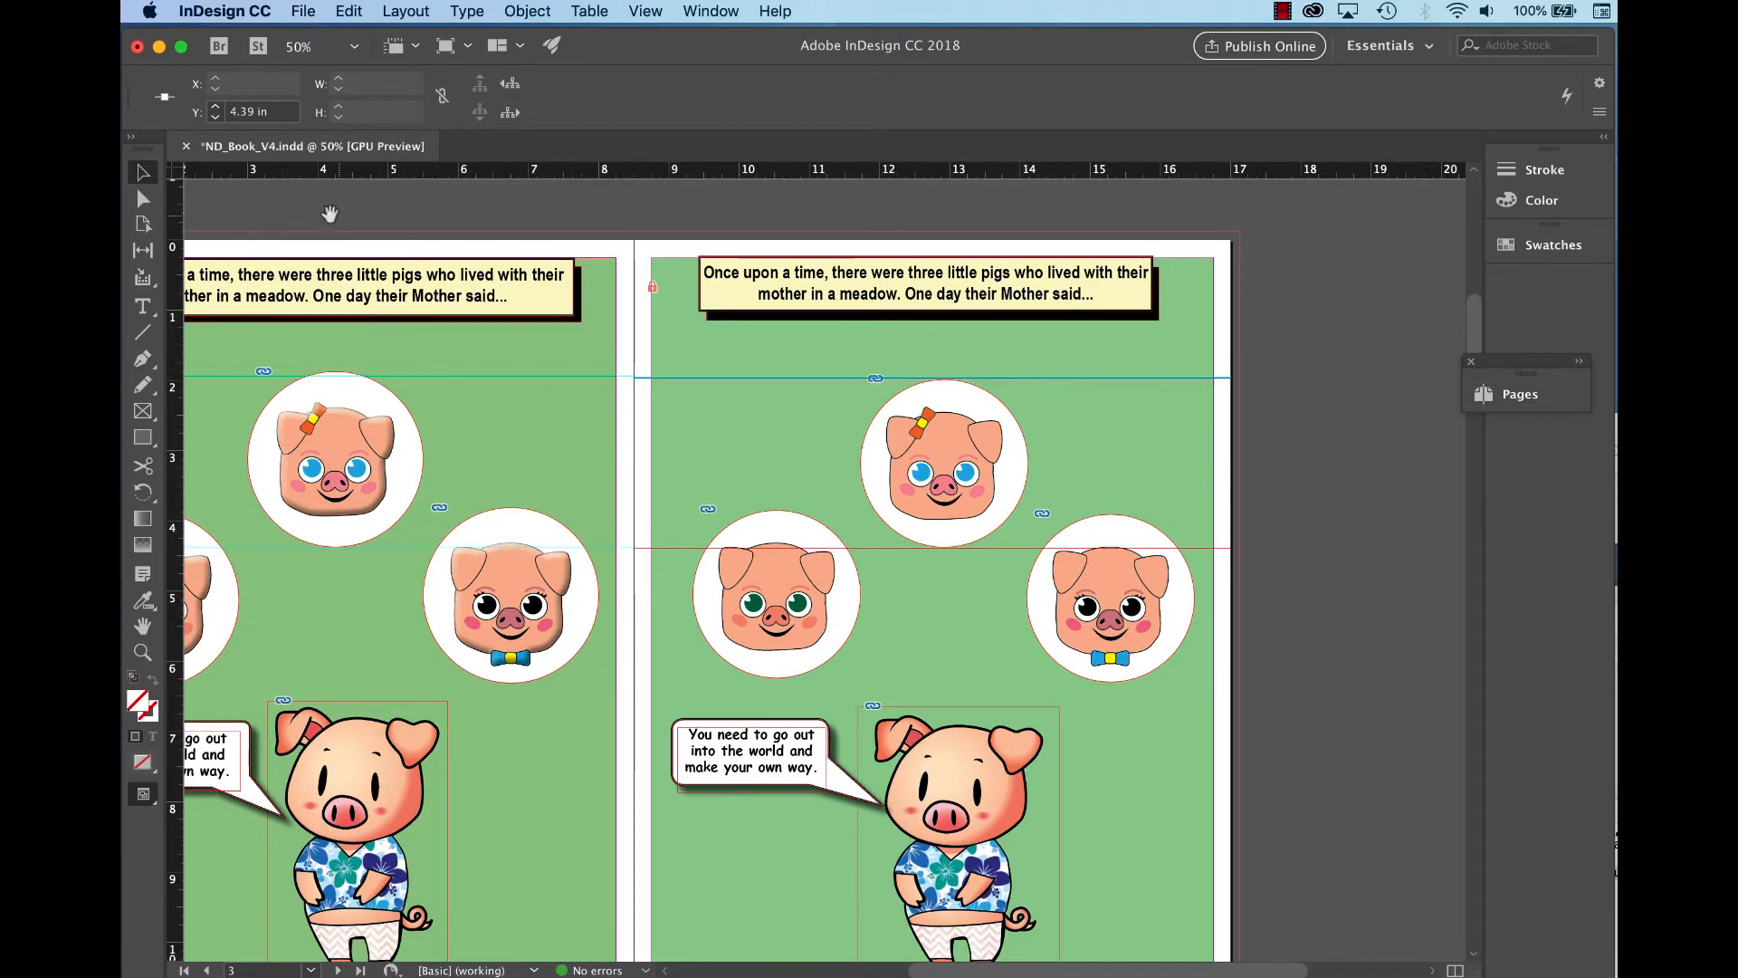
# Set the ruler origin at the new page's top-left corner and place a vertical guide at the page centre, about 4.2 in.
pyautogui.moveTo(331, 215); pyautogui.dragTo(476, 170)
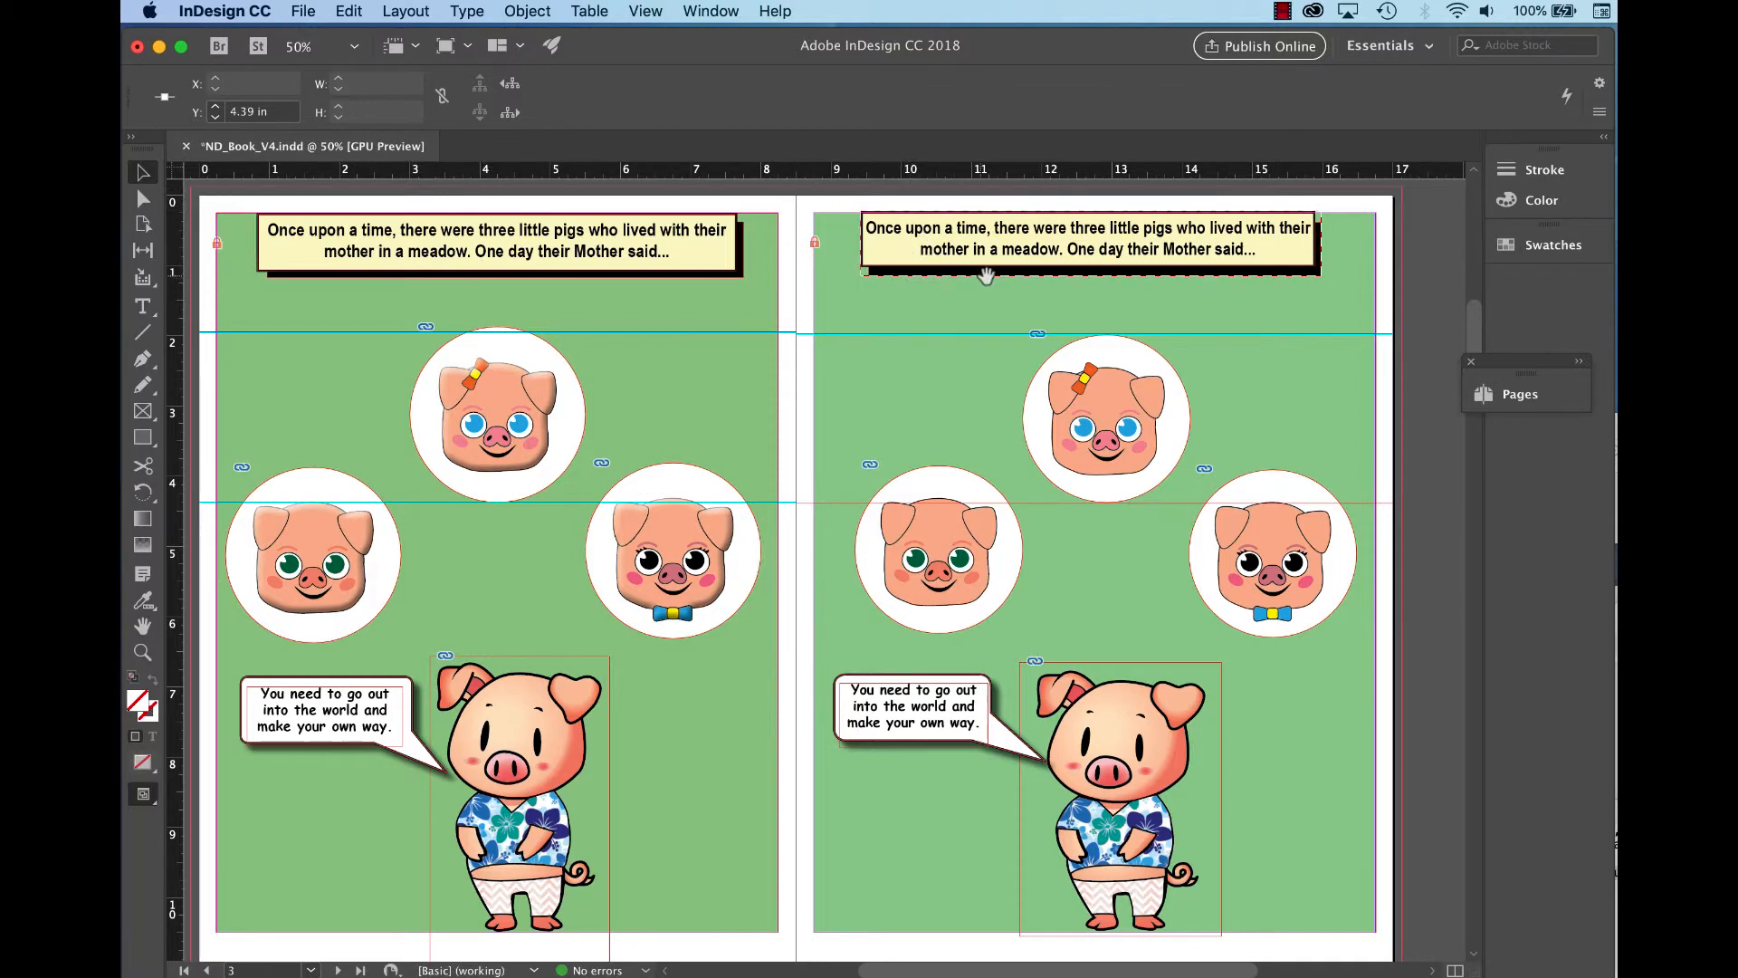
pyautogui.moveTo(996, 290); pyautogui.dragTo(934, 332)
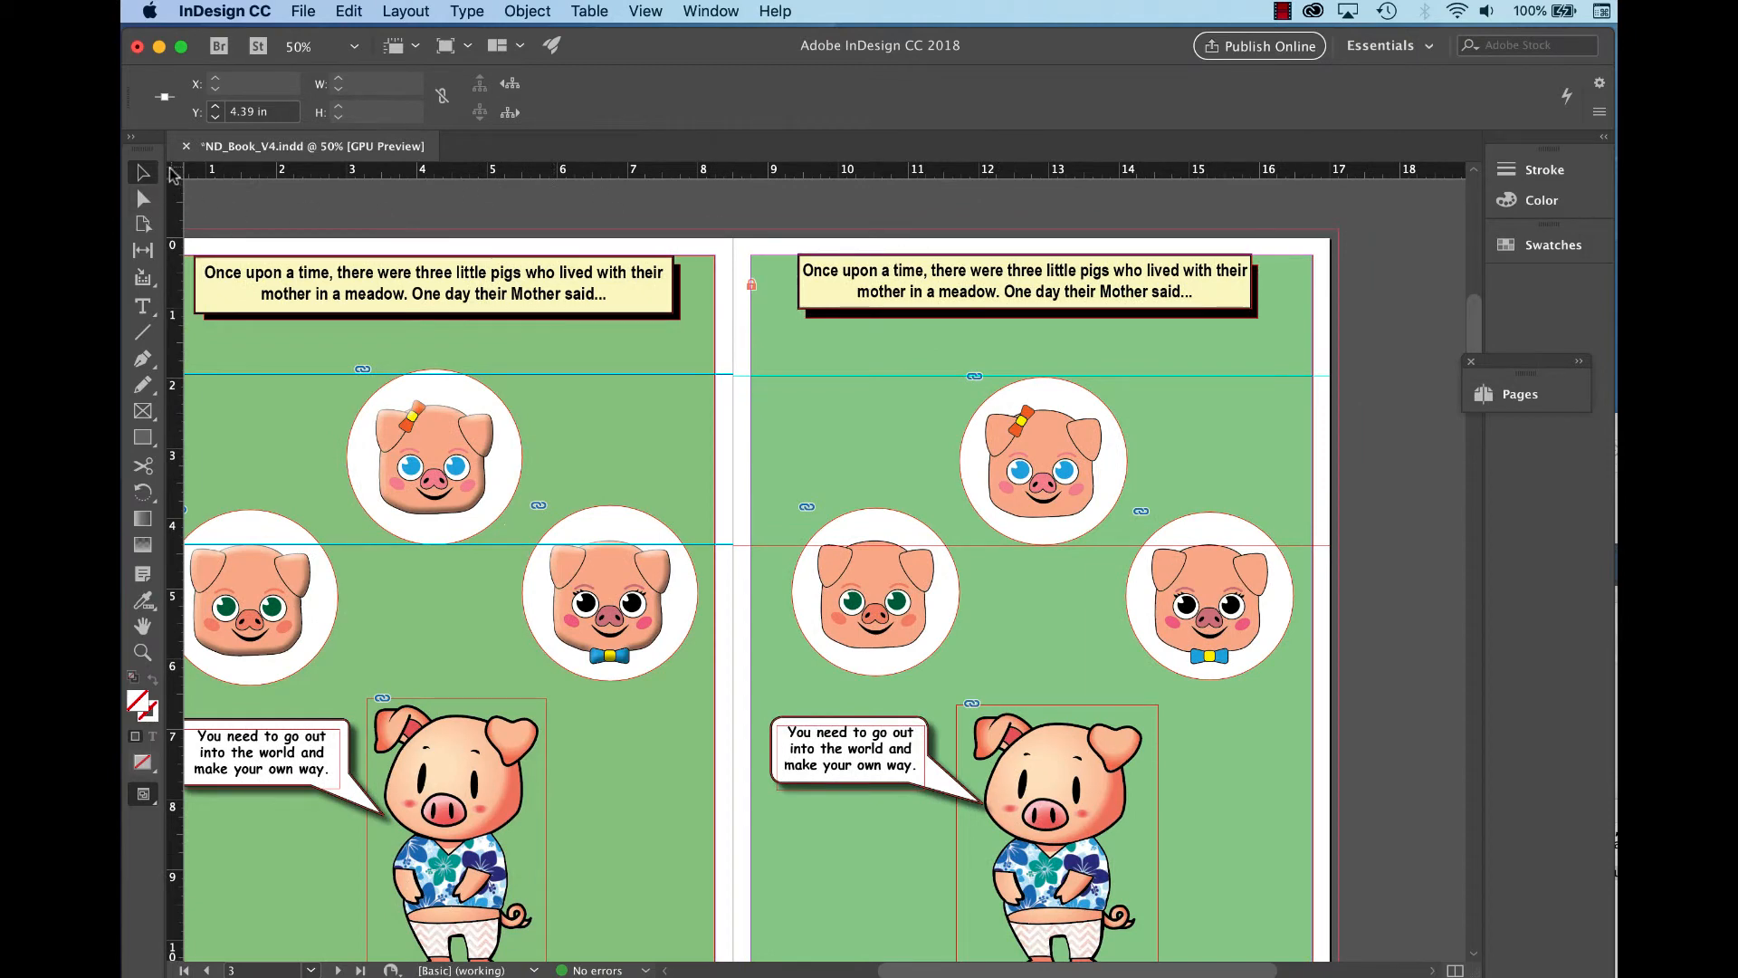
pyautogui.moveTo(176, 172); pyautogui.dragTo(735, 241)
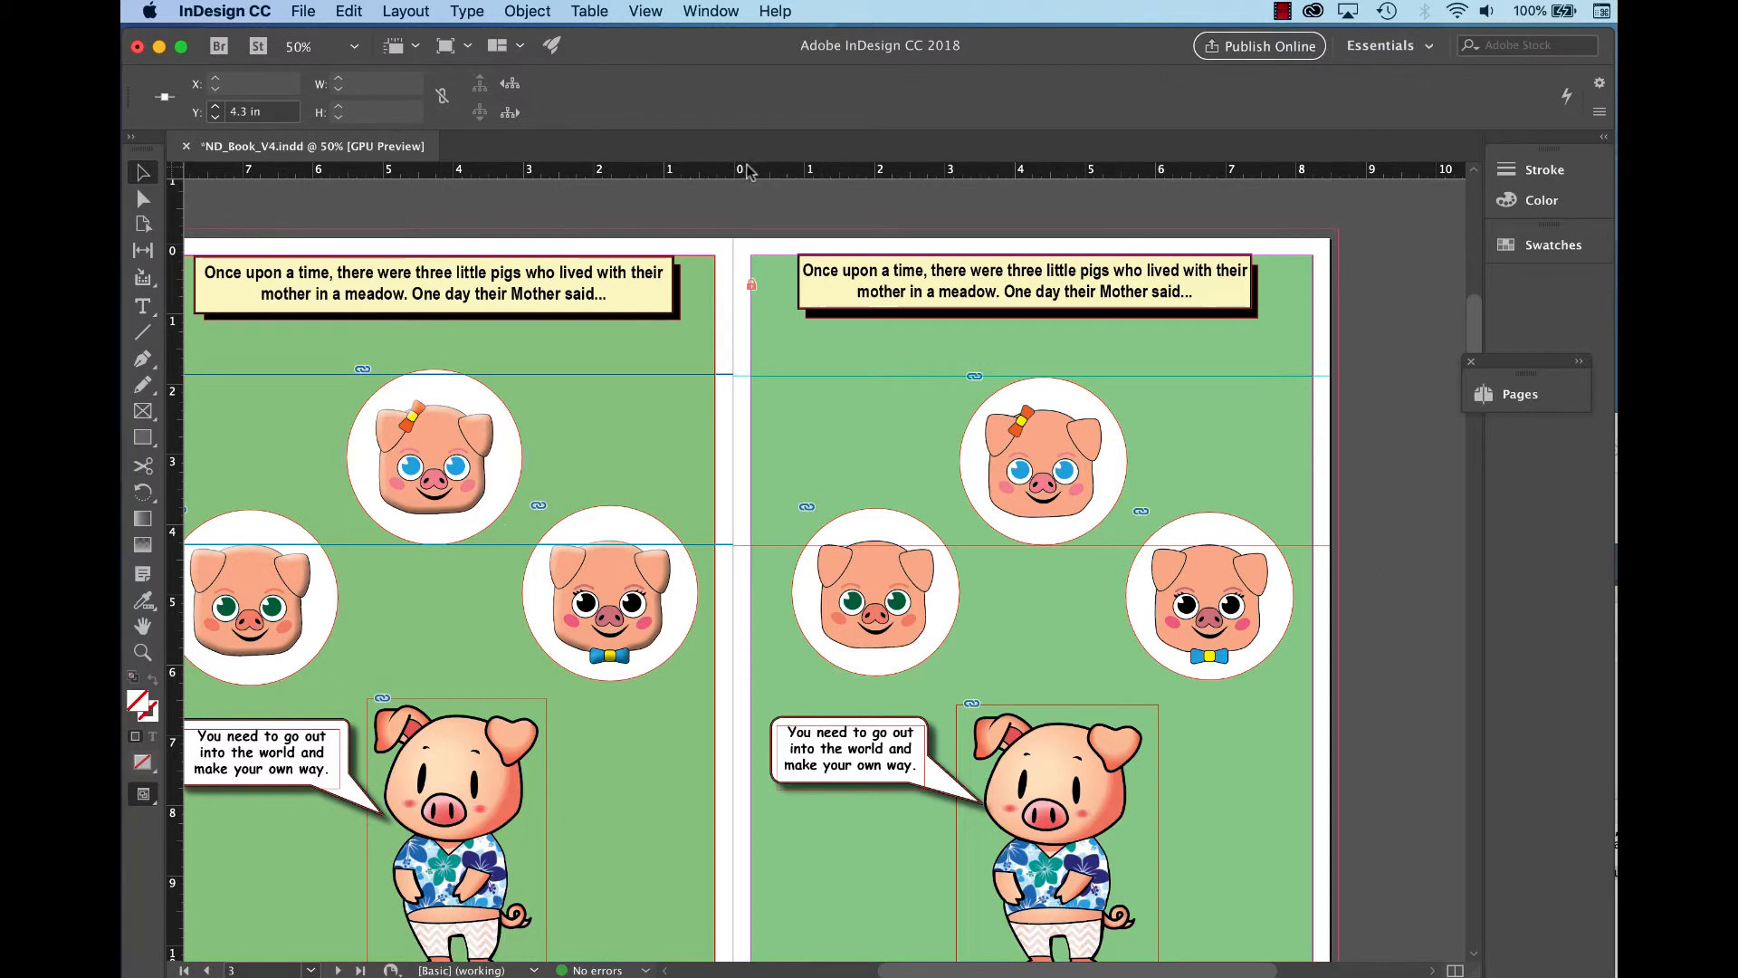
pyautogui.moveTo(173, 444); pyautogui.dragTo(1032, 350)
pyautogui.press('super+equal')
pyautogui.scroll(3, 1153, 208)
pyautogui.hscroll(3, 1154, 208)
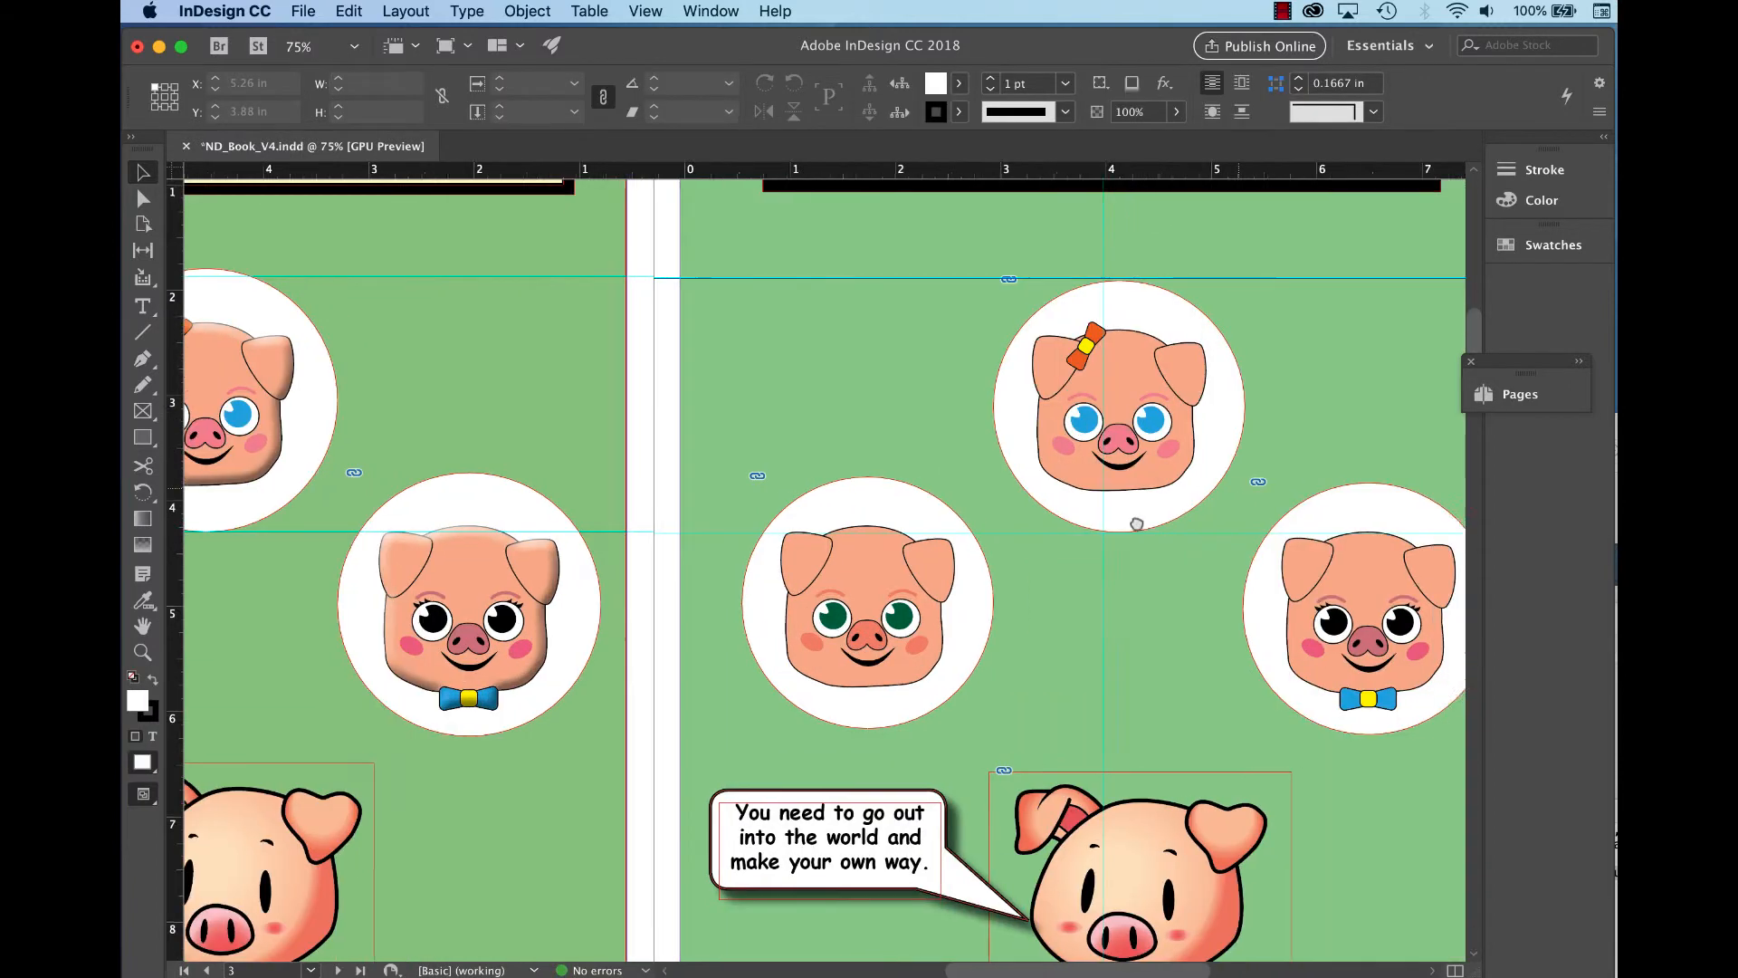
# Nudge the new page's narration box right to X 0.9417 in, centring it on the vertical guide.
pyautogui.click(1068, 328)
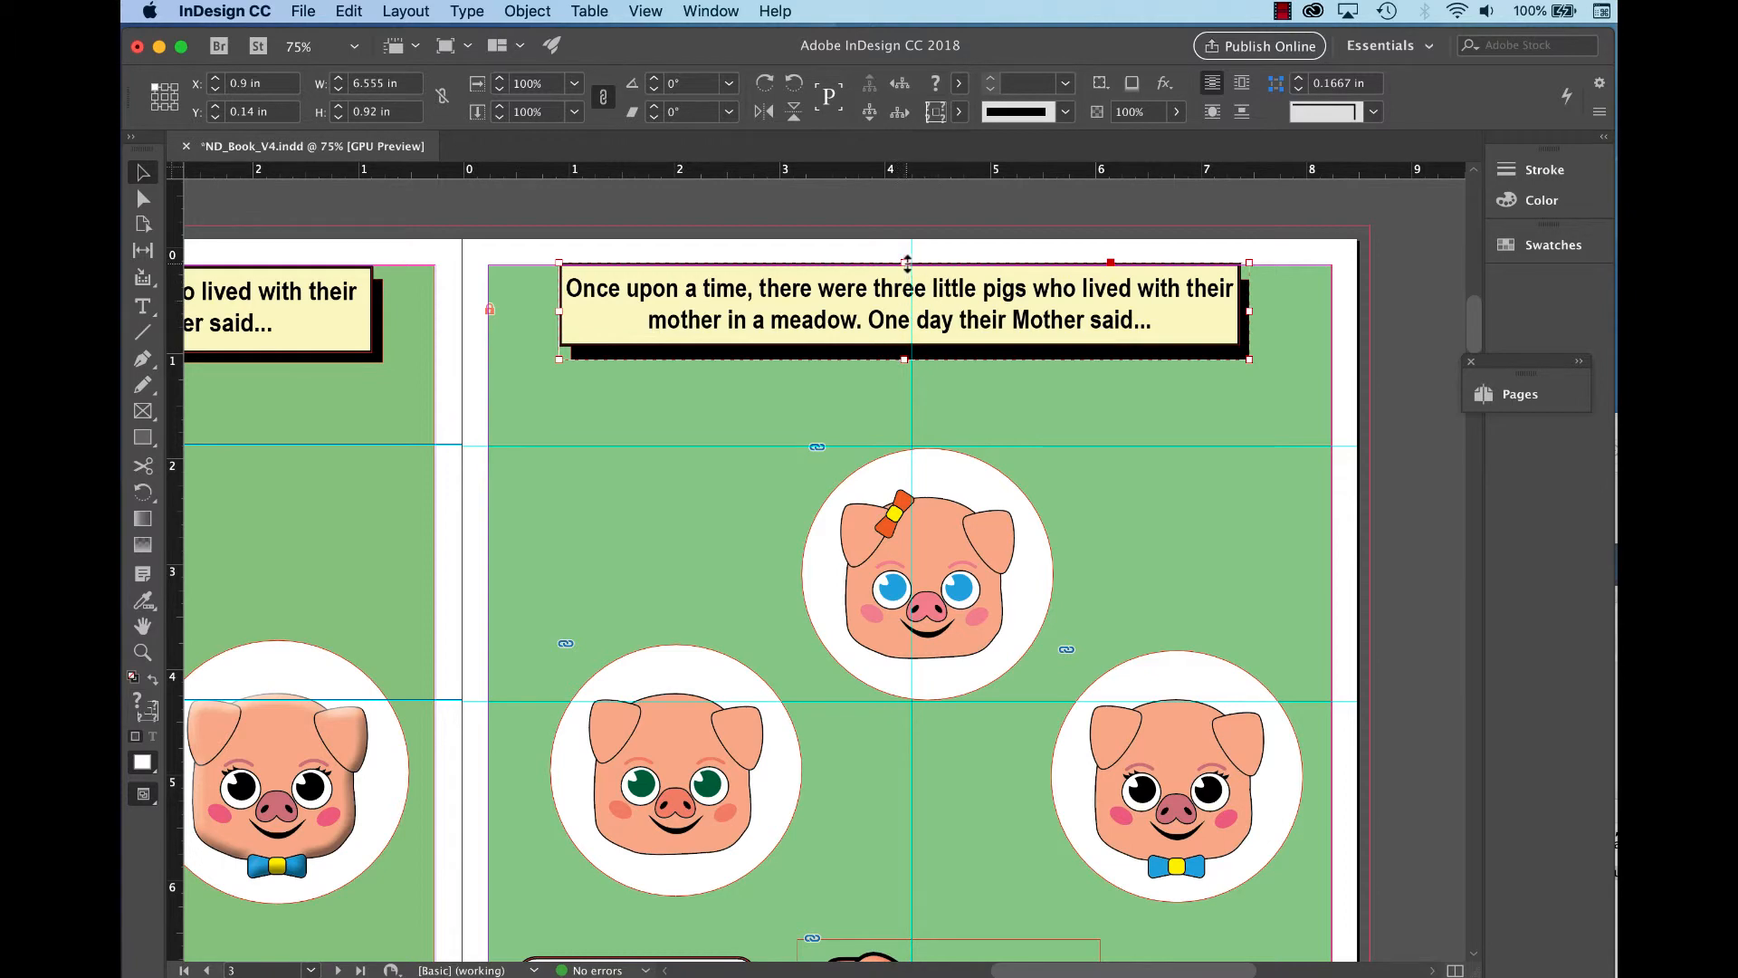
pyautogui.press('Right')
pyautogui.press('Right')
pyautogui.press('Right')
pyautogui.press('Right')
pyautogui.press('Right')
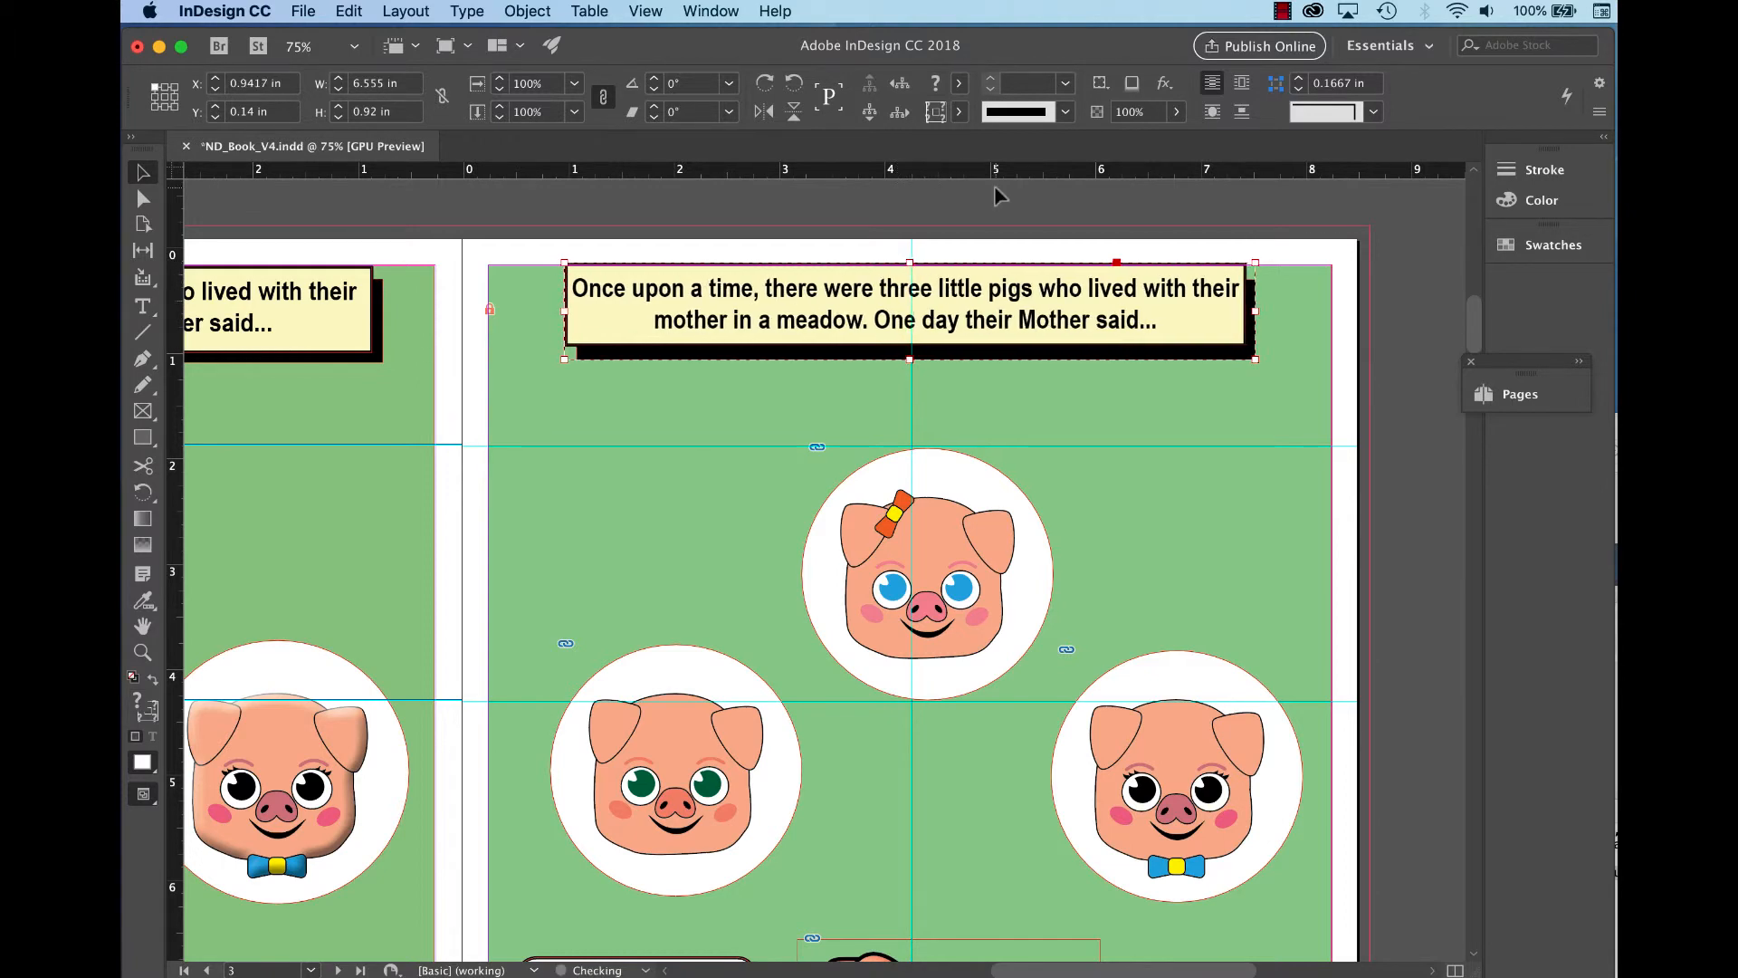
# Nudge the new page's three pig face circles left together to X 0.6672 in, centring the upper one on the vertical guide, and deselect them.
pyautogui.scroll(-3, 1293, 390)
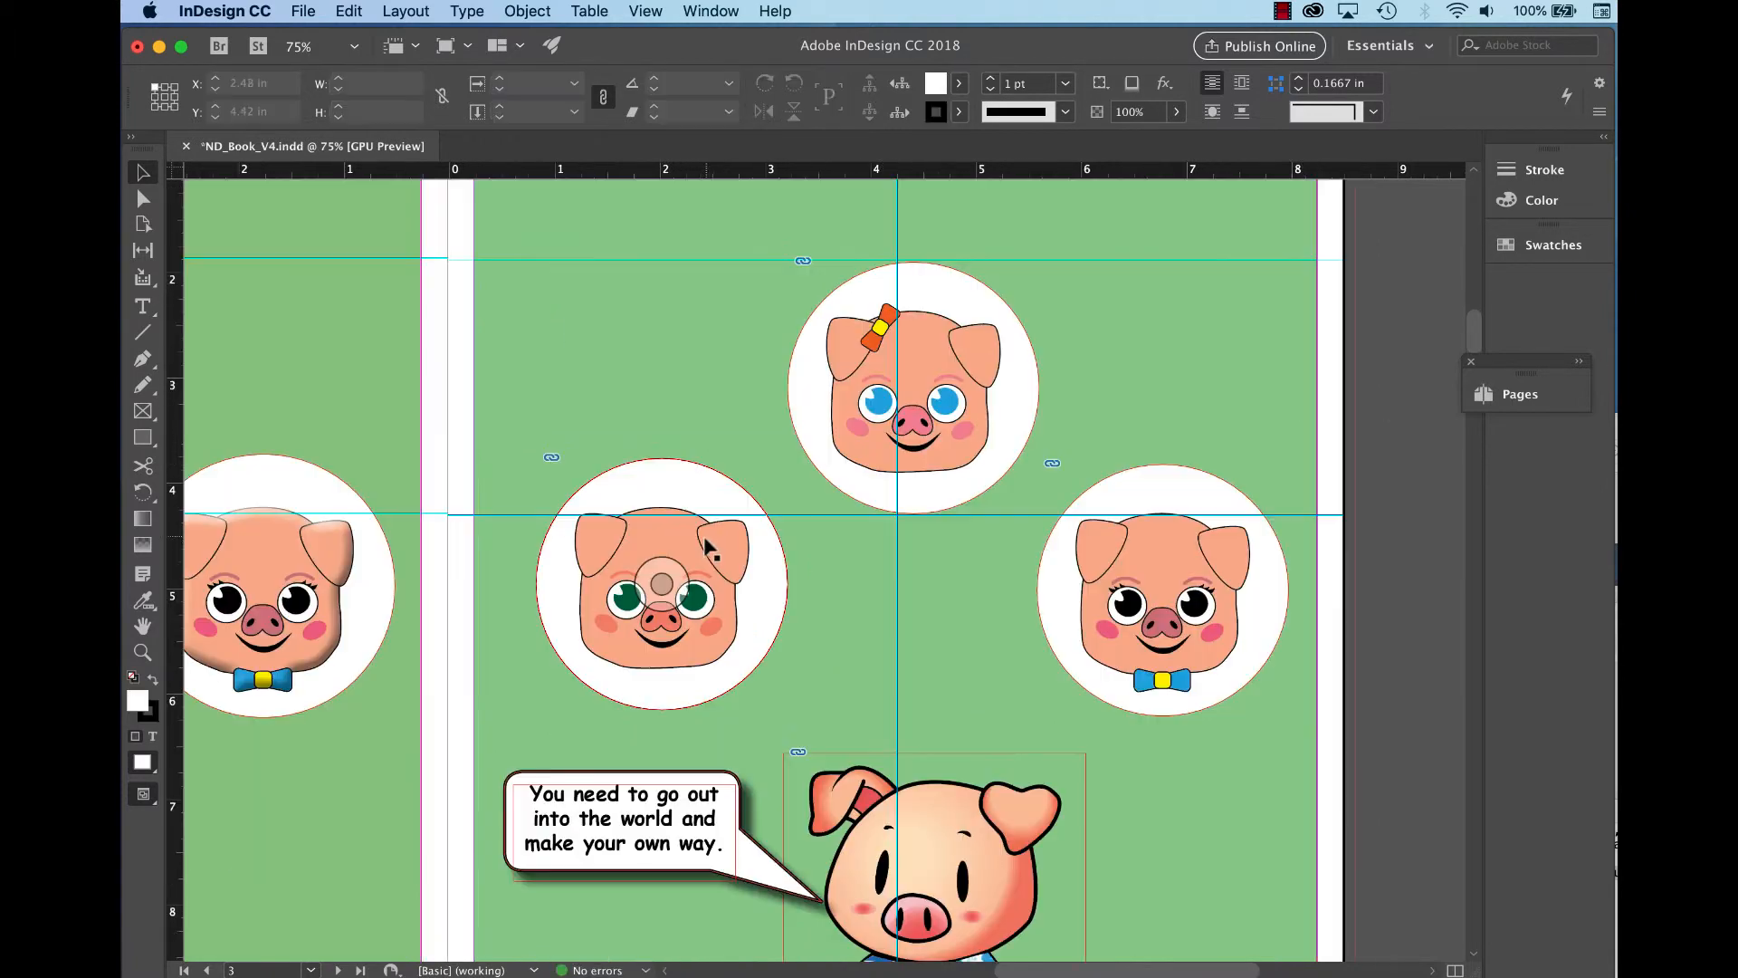
pyautogui.click(772, 585)
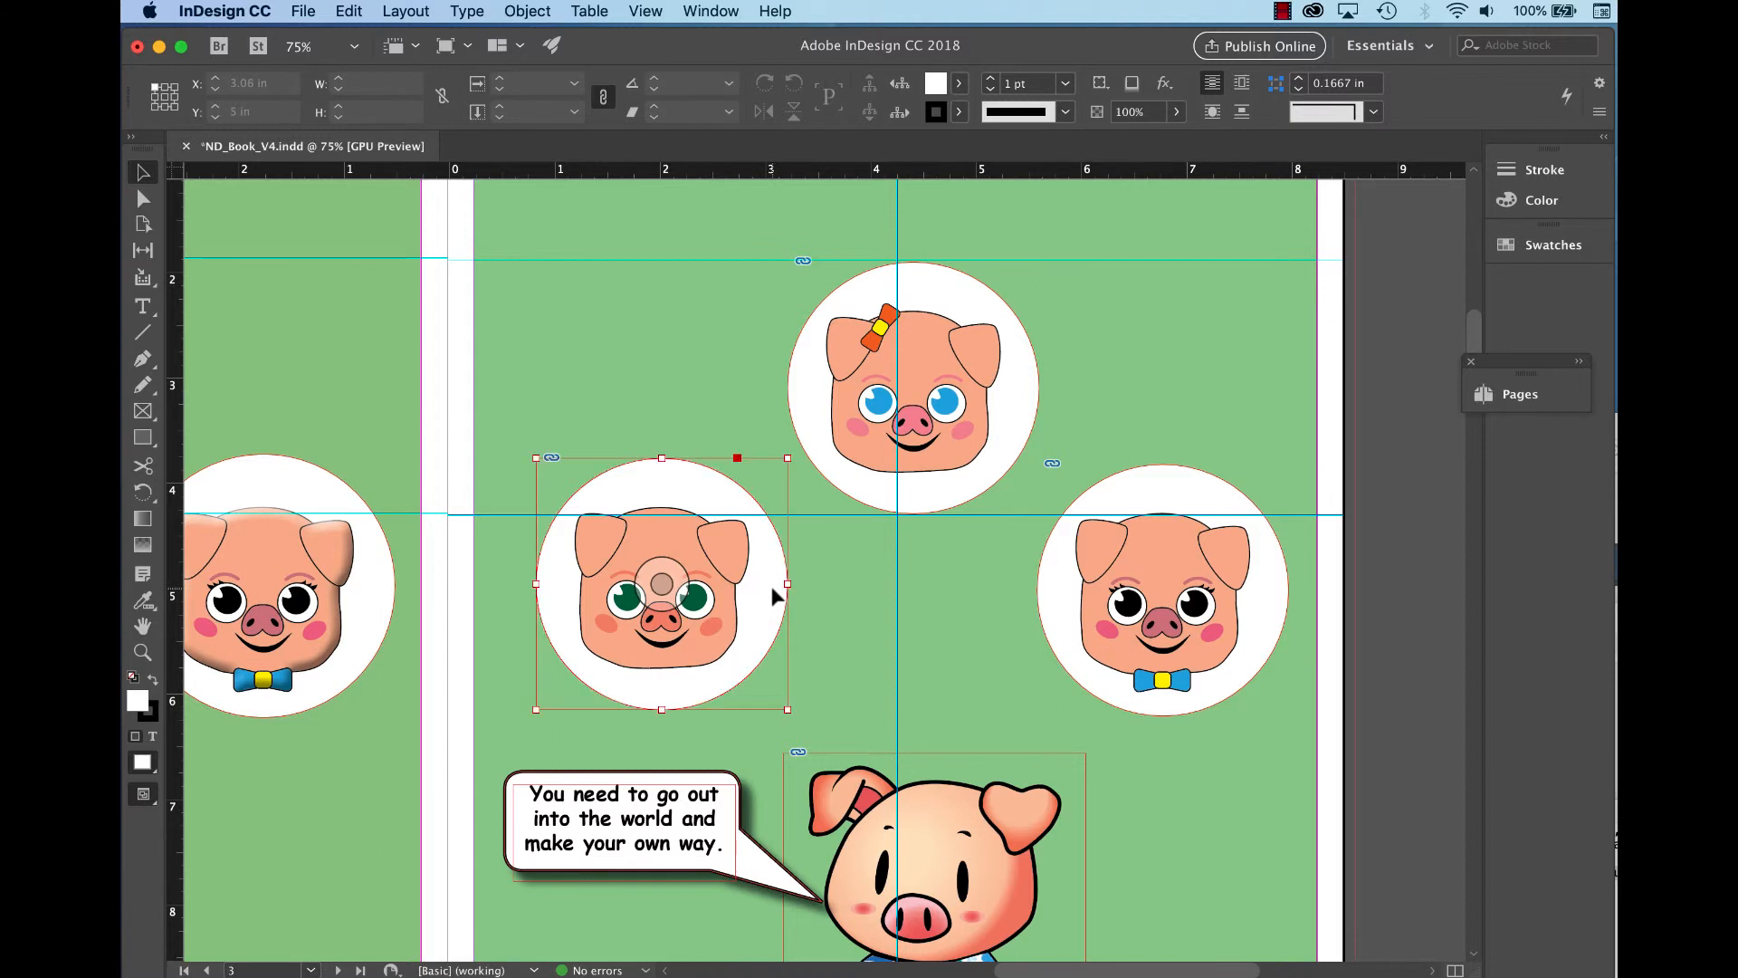
pyautogui.keyDown('shift'); pyautogui.click(917, 498); pyautogui.keyUp('shift')
pyautogui.keyDown('shift'); pyautogui.click(1059, 632); pyautogui.keyUp('shift')
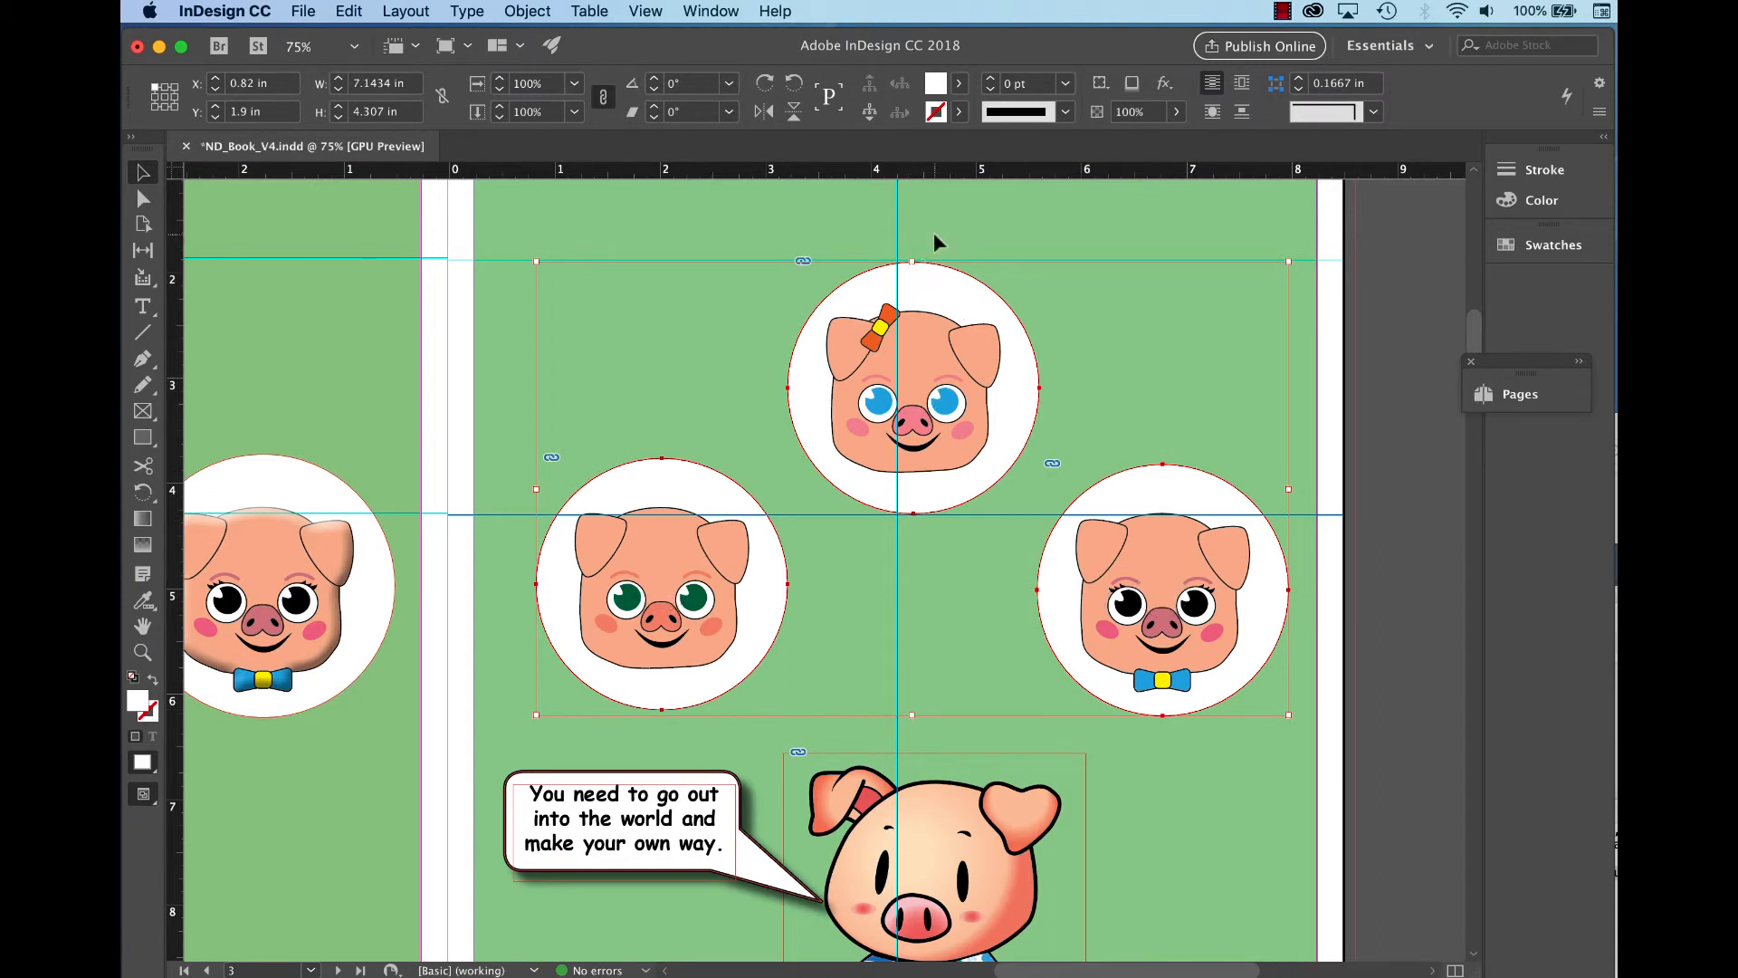
pyautogui.press('Left')
pyautogui.press('Left')
pyautogui.press('Left')
pyautogui.press('Left')
pyautogui.press('Left')
pyautogui.press('Left')
pyautogui.press('Left')
pyautogui.press('Left')
pyautogui.press('Left')
pyautogui.press('Left')
pyautogui.press('Left')
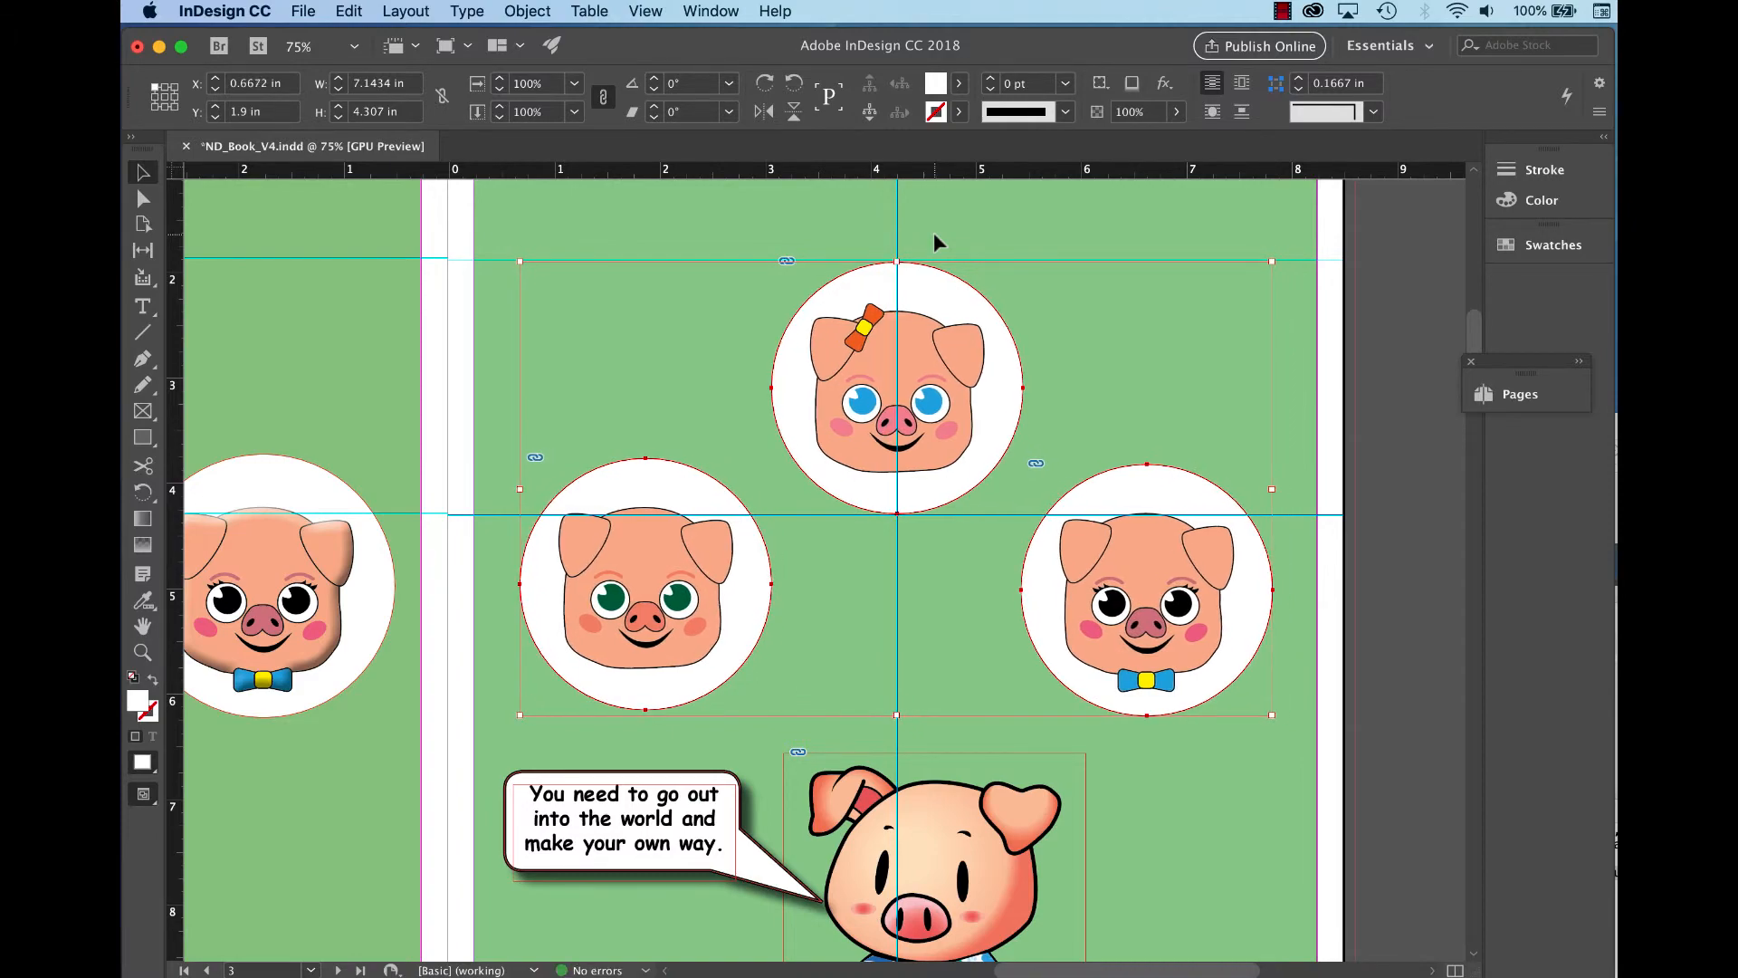
pyautogui.scroll(-1, 1134, 681)
pyautogui.moveTo(1135, 681); pyautogui.dragTo(1241, 724)
pyautogui.press('super+shift+a')
pyautogui.press('super+minus')
pyautogui.press('super+equal')
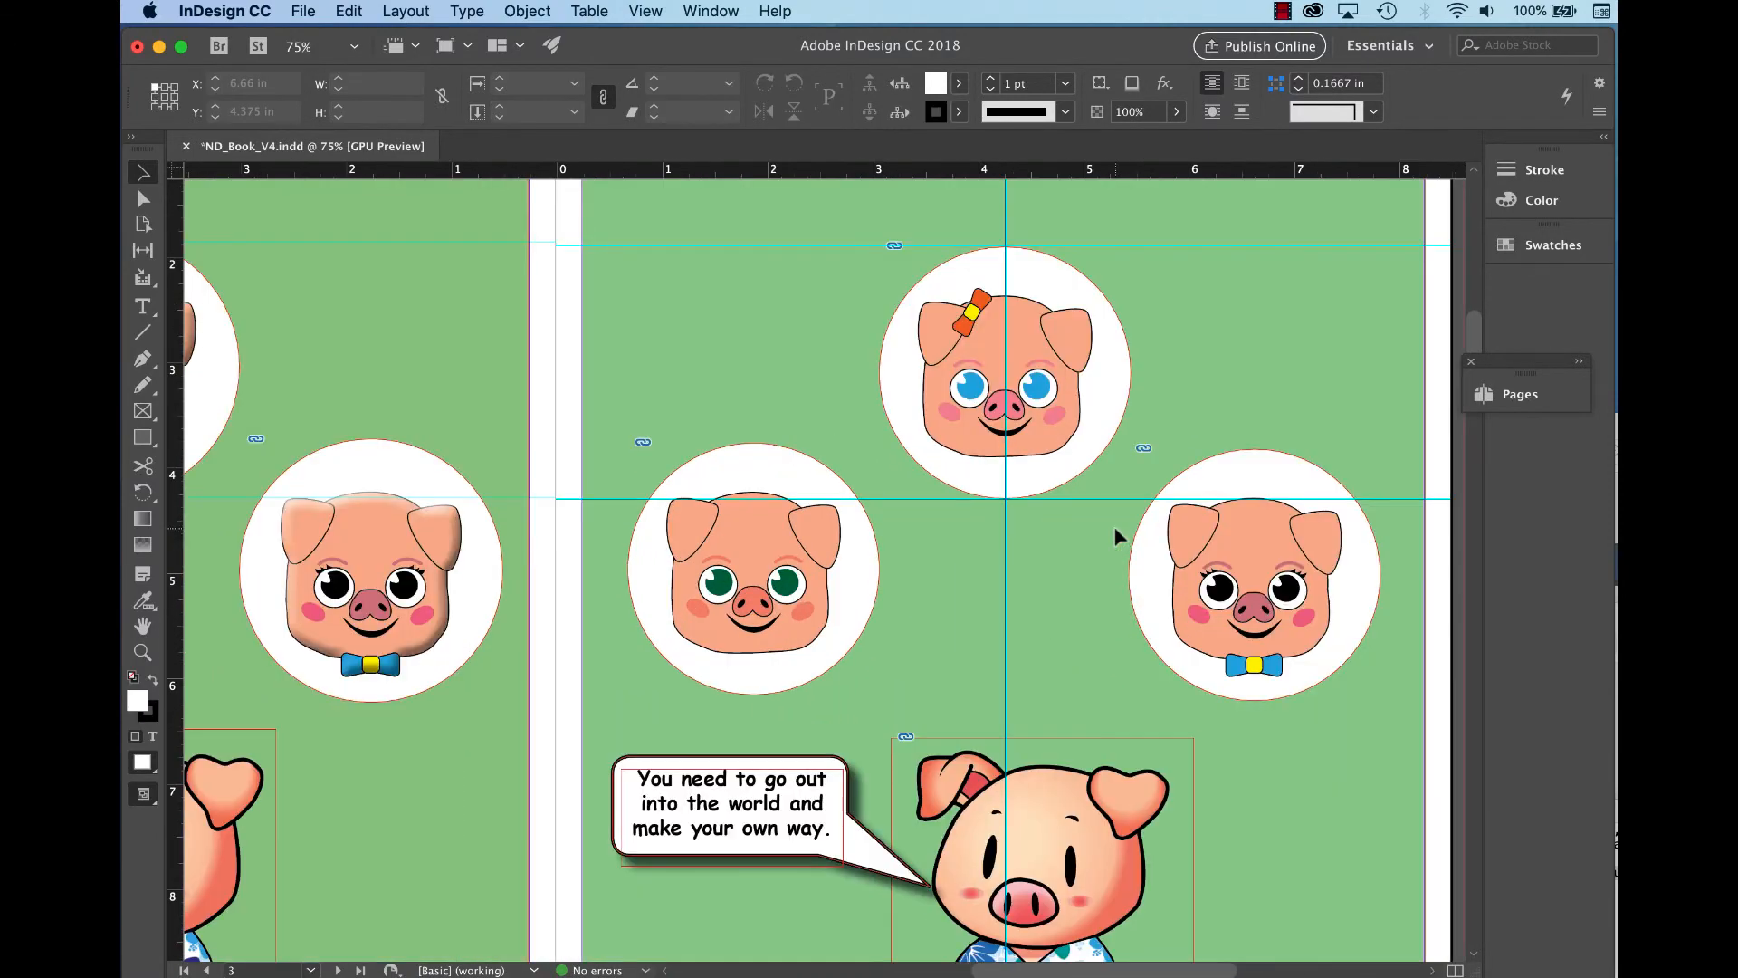
# Check the parent pig against the vertical guide and compare the pig faces with those on the finished page.
pyautogui.moveTo(1100, 759); pyautogui.dragTo(1227, 486)
pyautogui.scroll(2, 1122, 426)
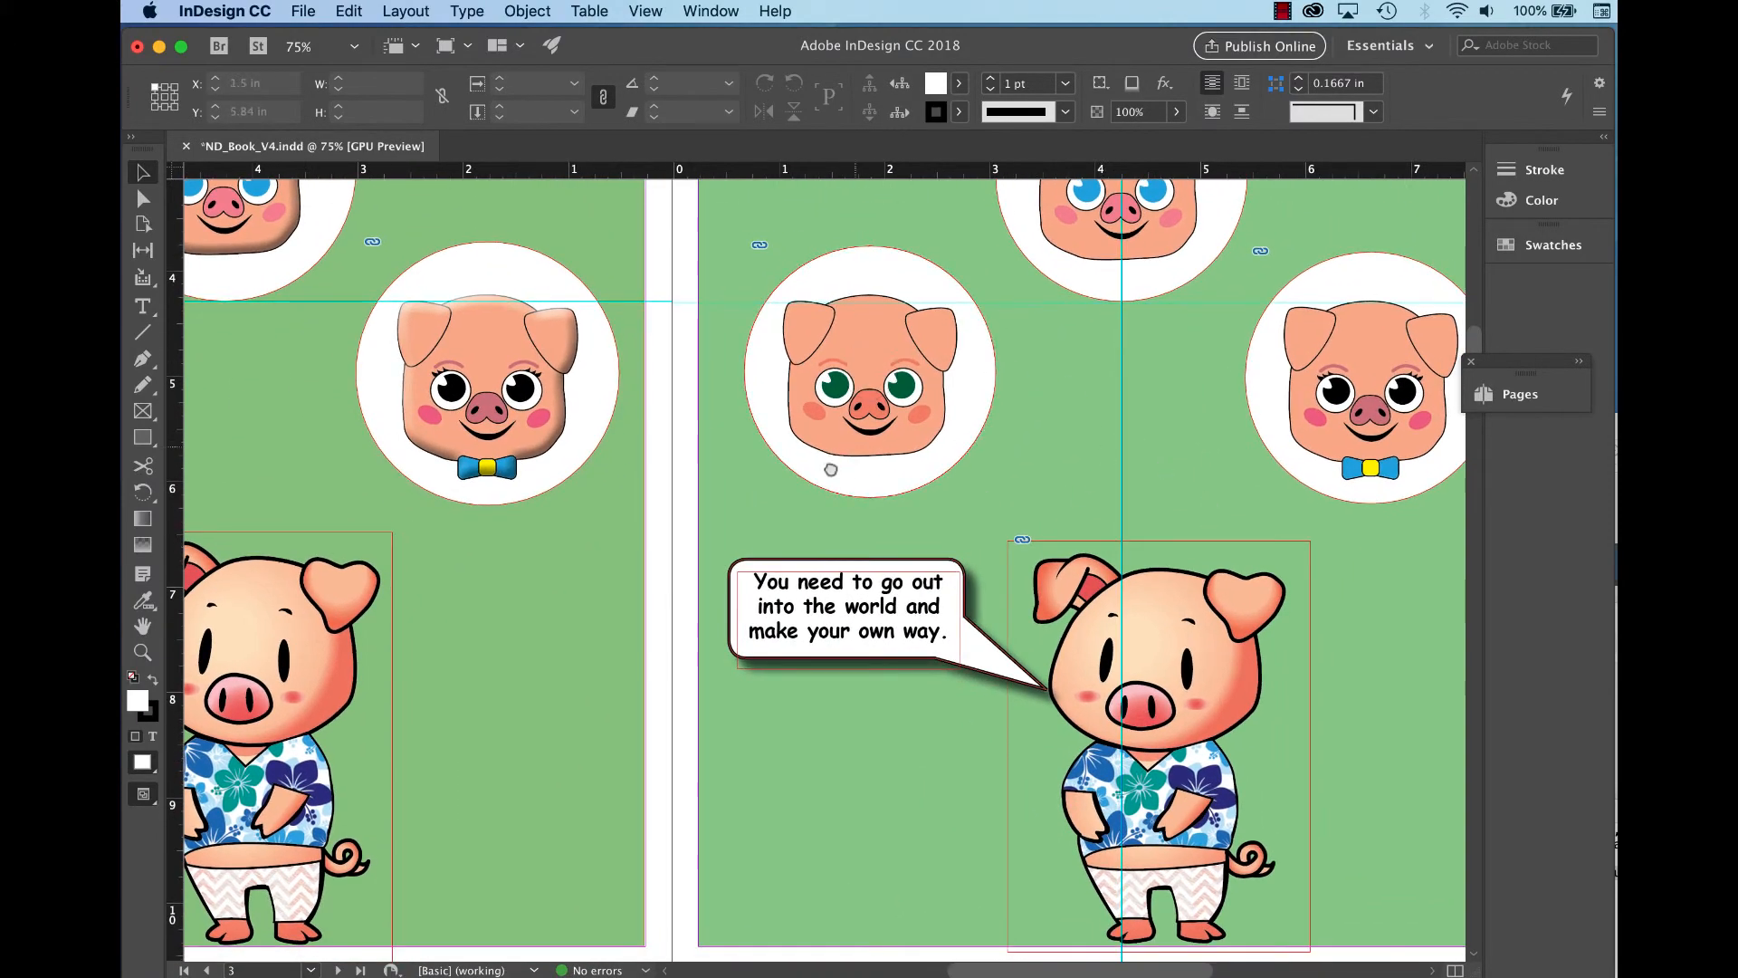
pyautogui.hscroll(-10, 830, 469)
pyautogui.scroll(4, 831, 469)
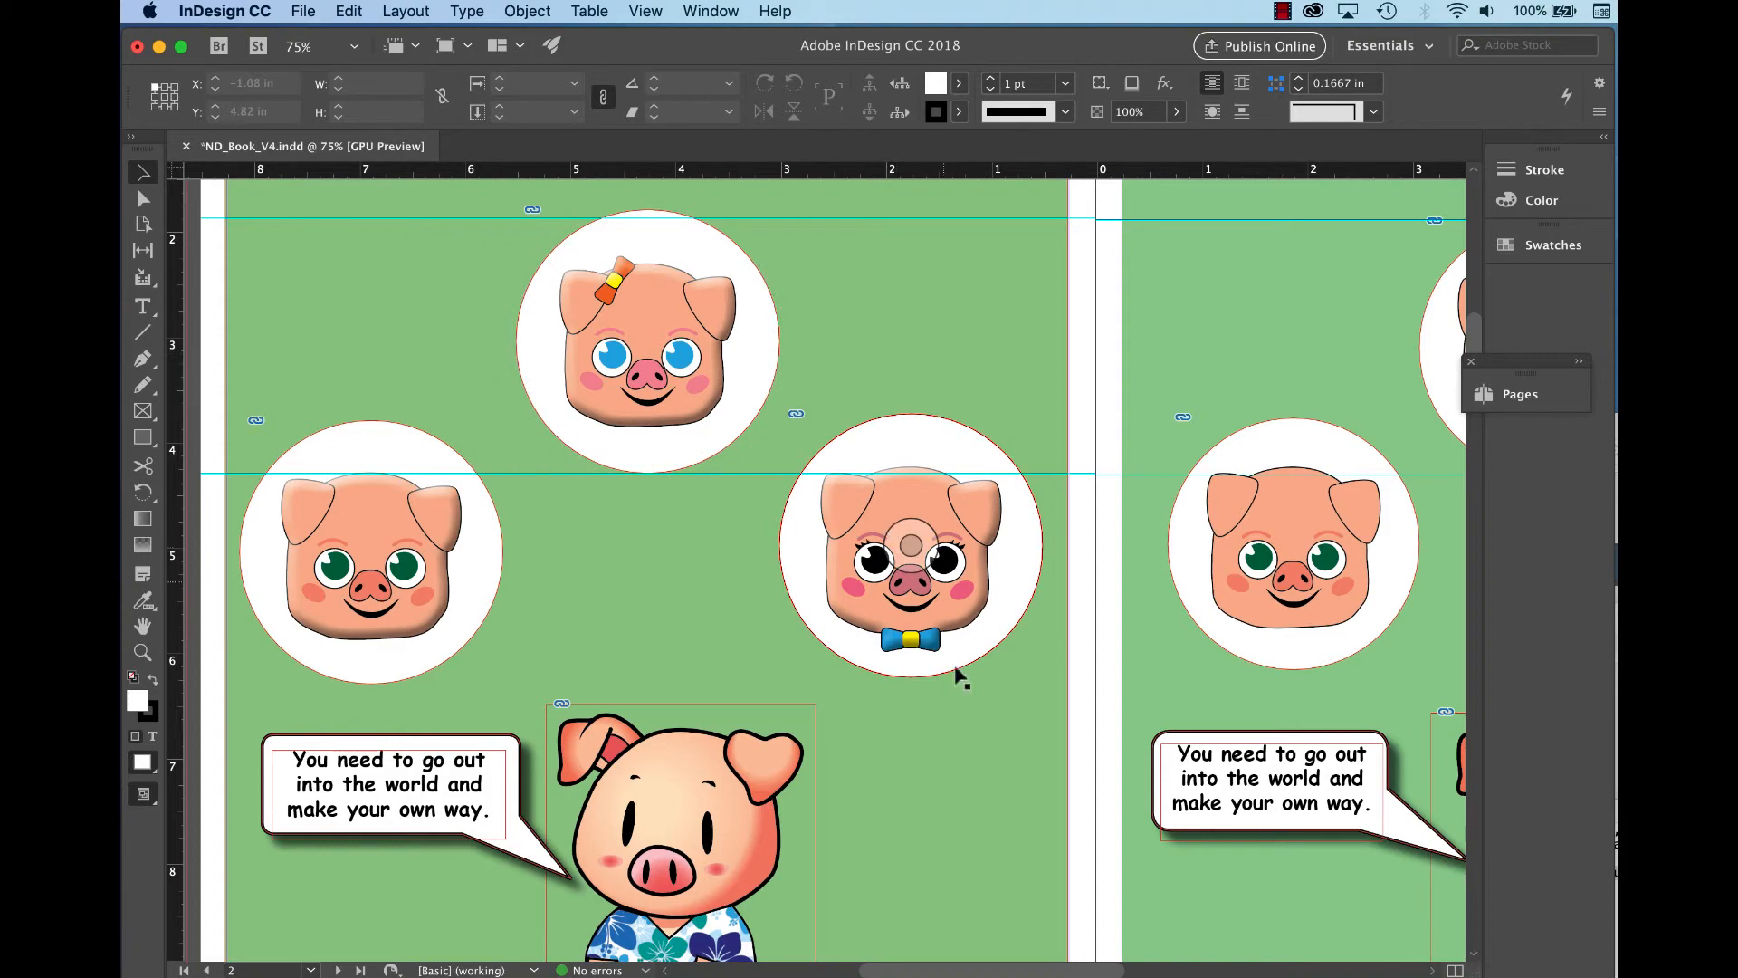
pyautogui.scroll(-1, 1147, 622)
pyautogui.hscroll(1, 1148, 622)
pyautogui.scroll(-4, 1147, 622)
pyautogui.hscroll(9, 1147, 622)
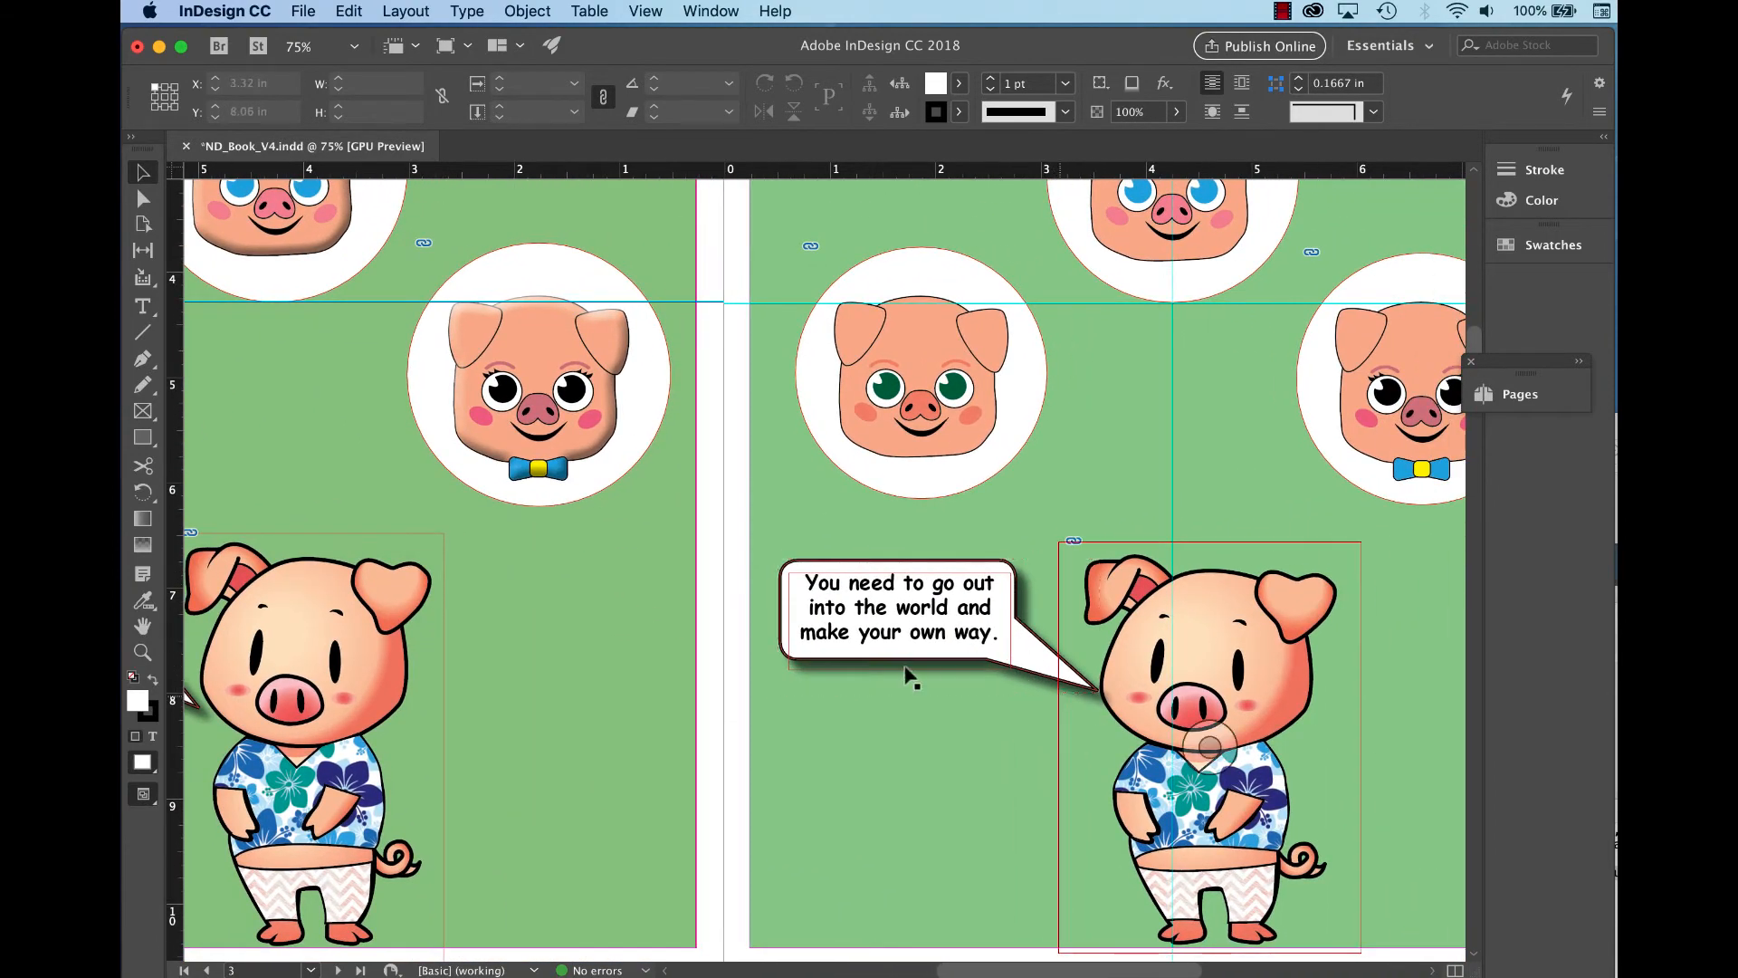
pyautogui.scroll(4, 1146, 466)
pyautogui.hscroll(5, 1146, 467)
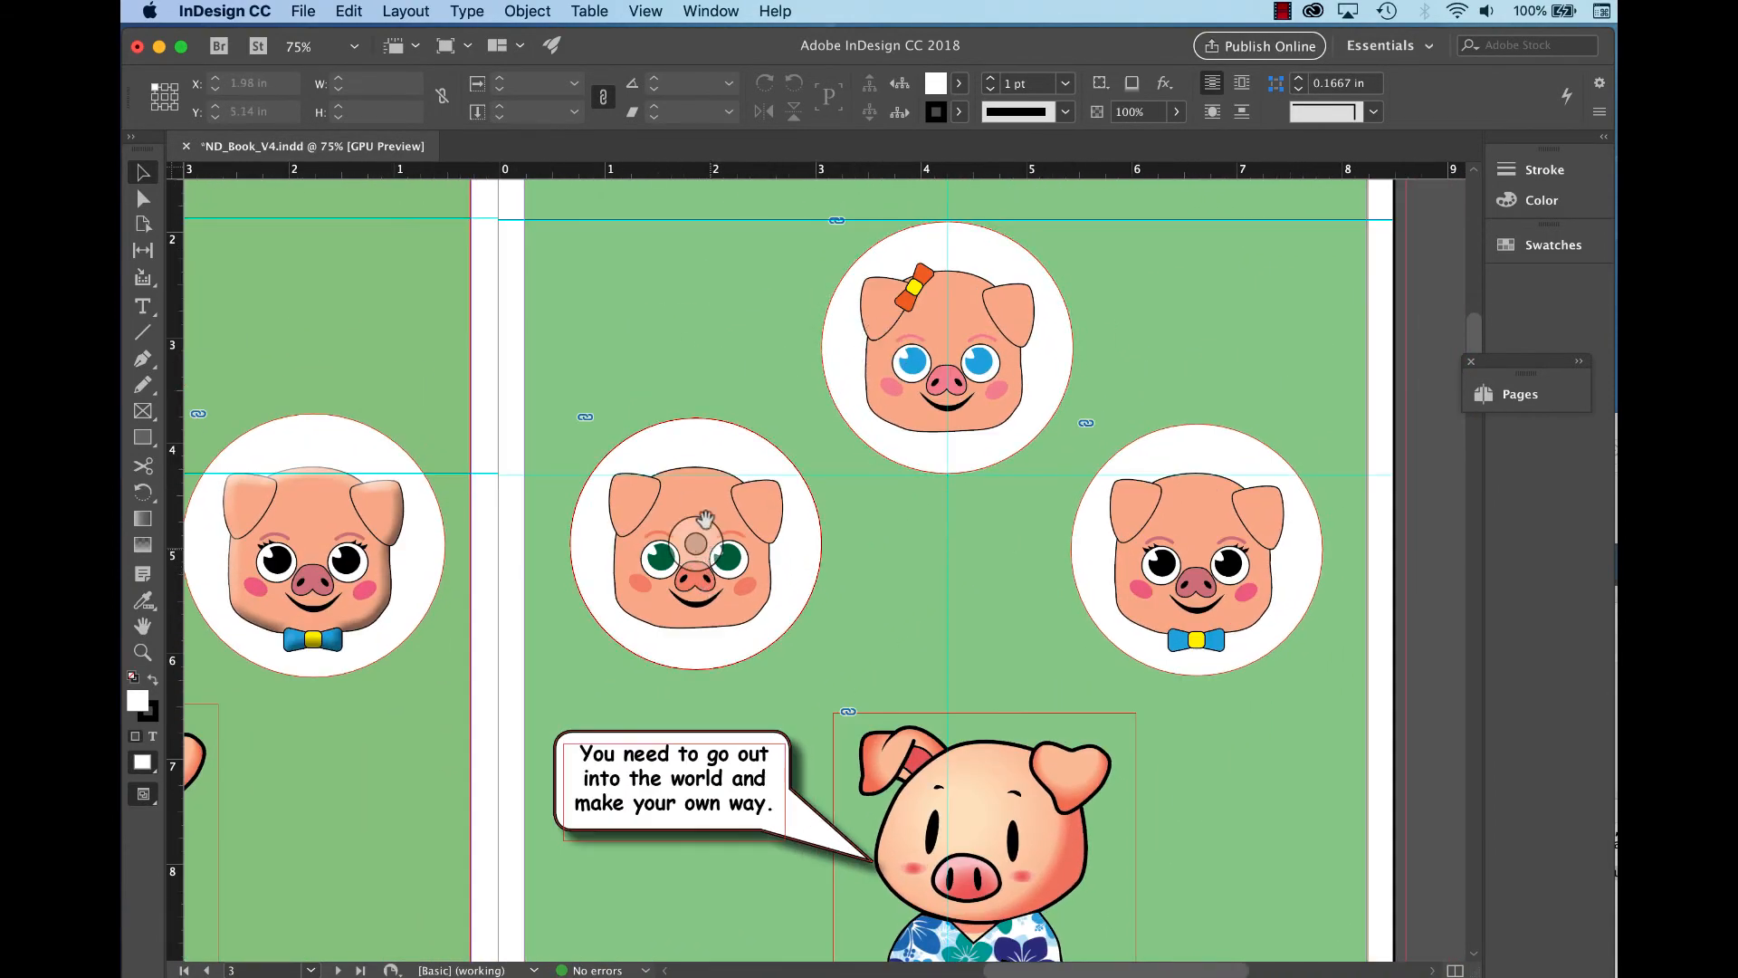
# Apply an Inner Bevel effect with 50% shadow opacity to the green-eyed pig graphic inside its circle.
pyautogui.click(693, 546)
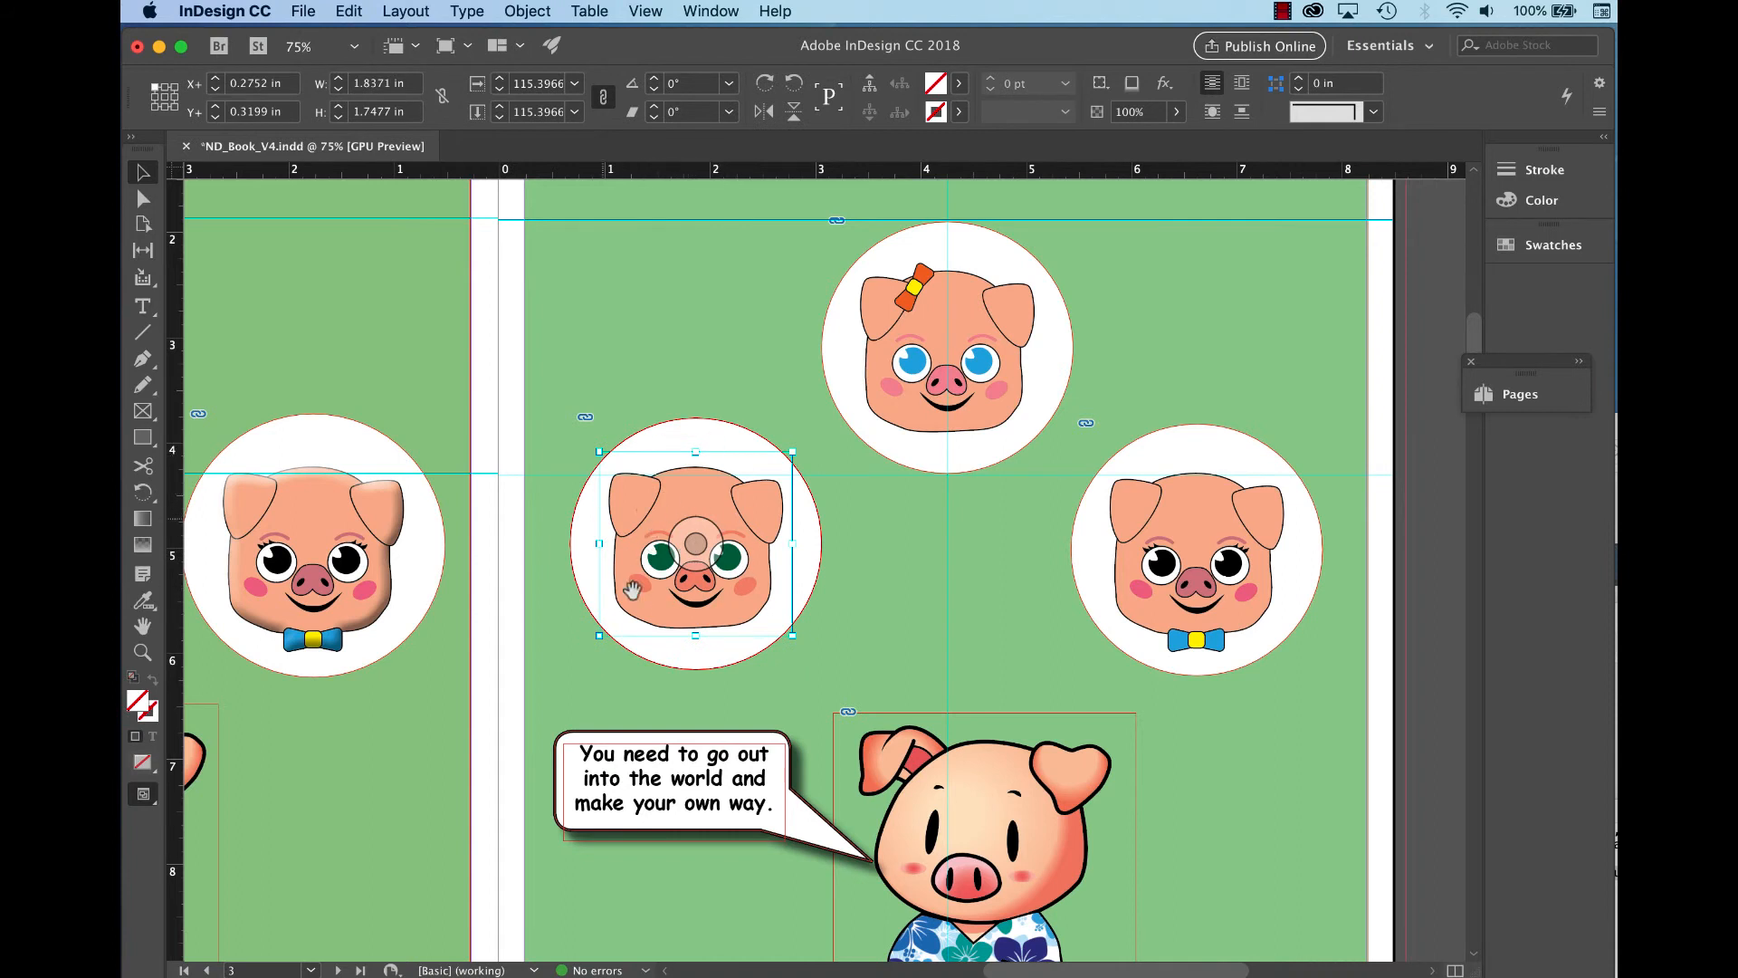
pyautogui.click(1165, 85)
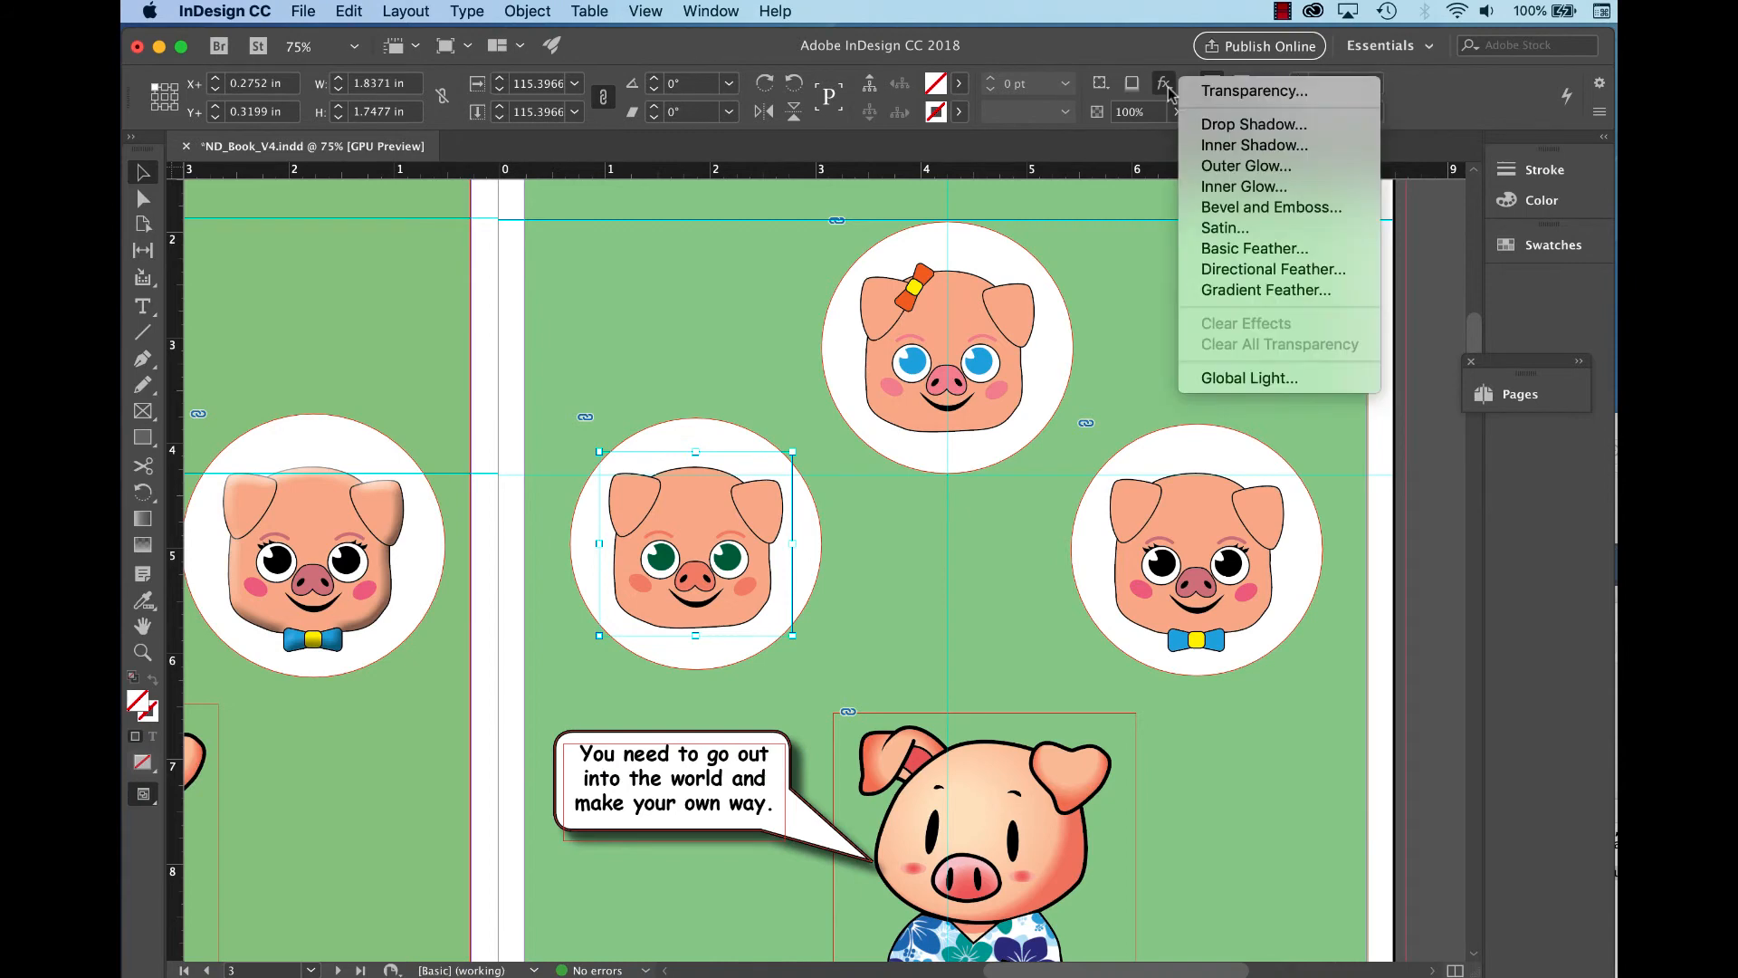
pyautogui.click(1293, 215)
pyautogui.moveTo(1263, 523); pyautogui.dragTo(1136, 248)
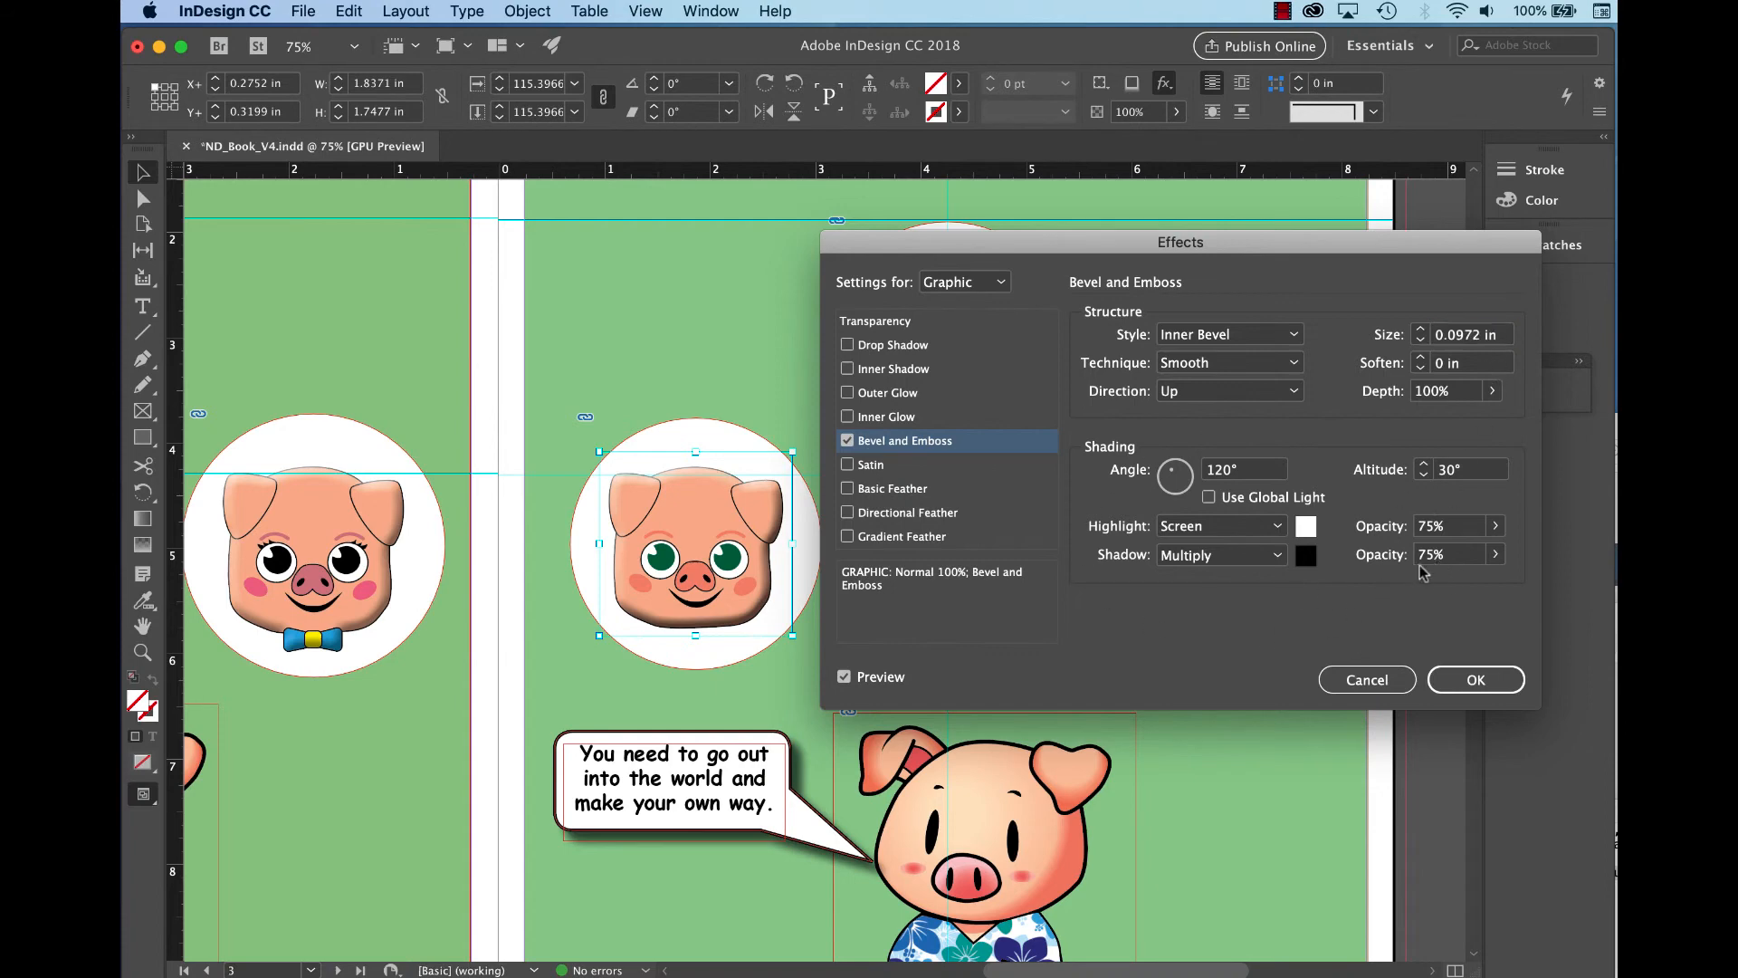
pyautogui.click(1497, 555)
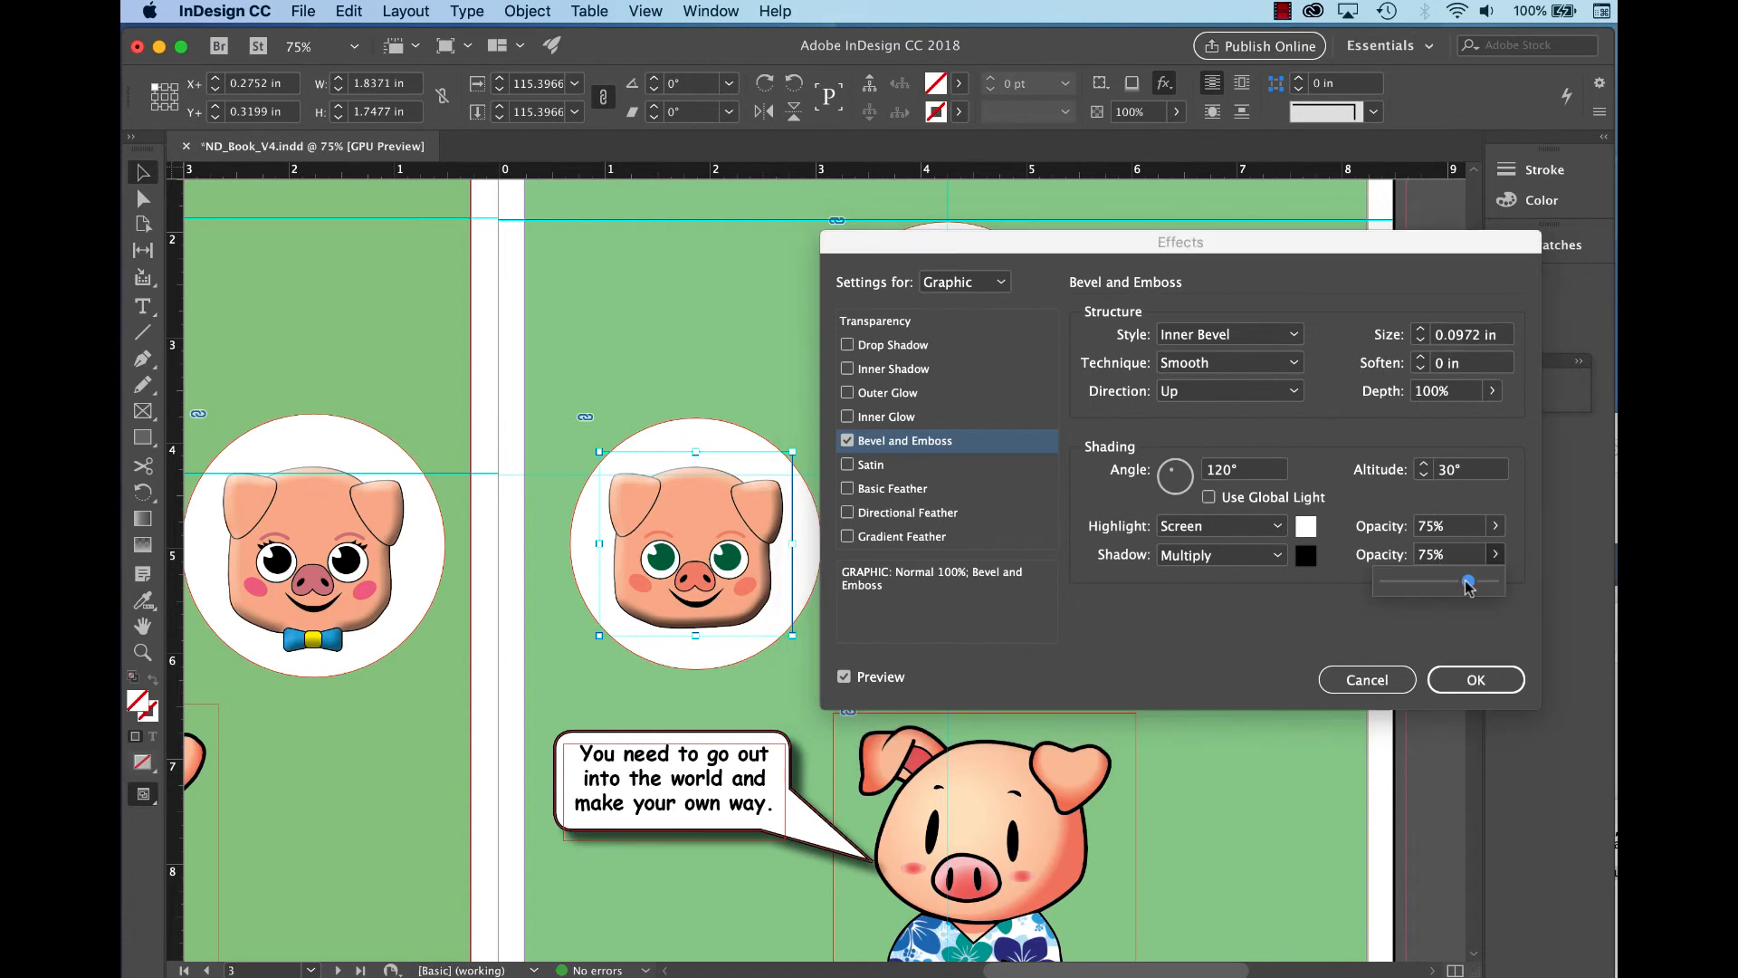
pyautogui.moveTo(1469, 585); pyautogui.dragTo(1450, 587)
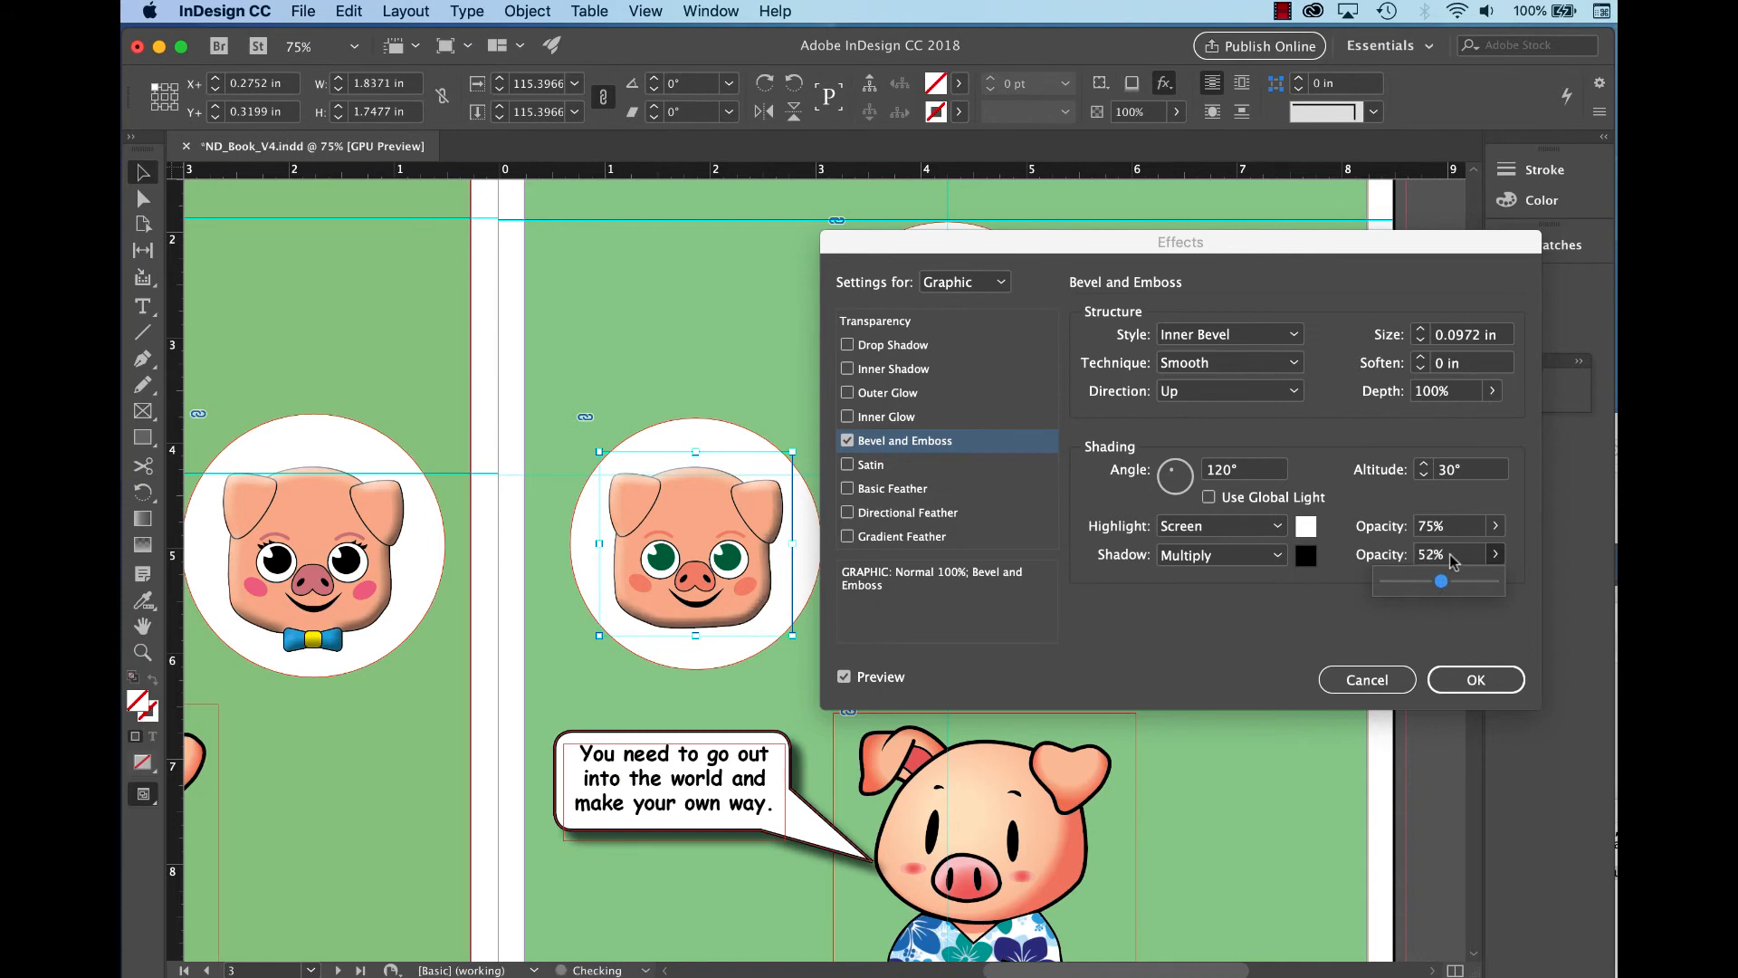
pyautogui.click(1453, 560)
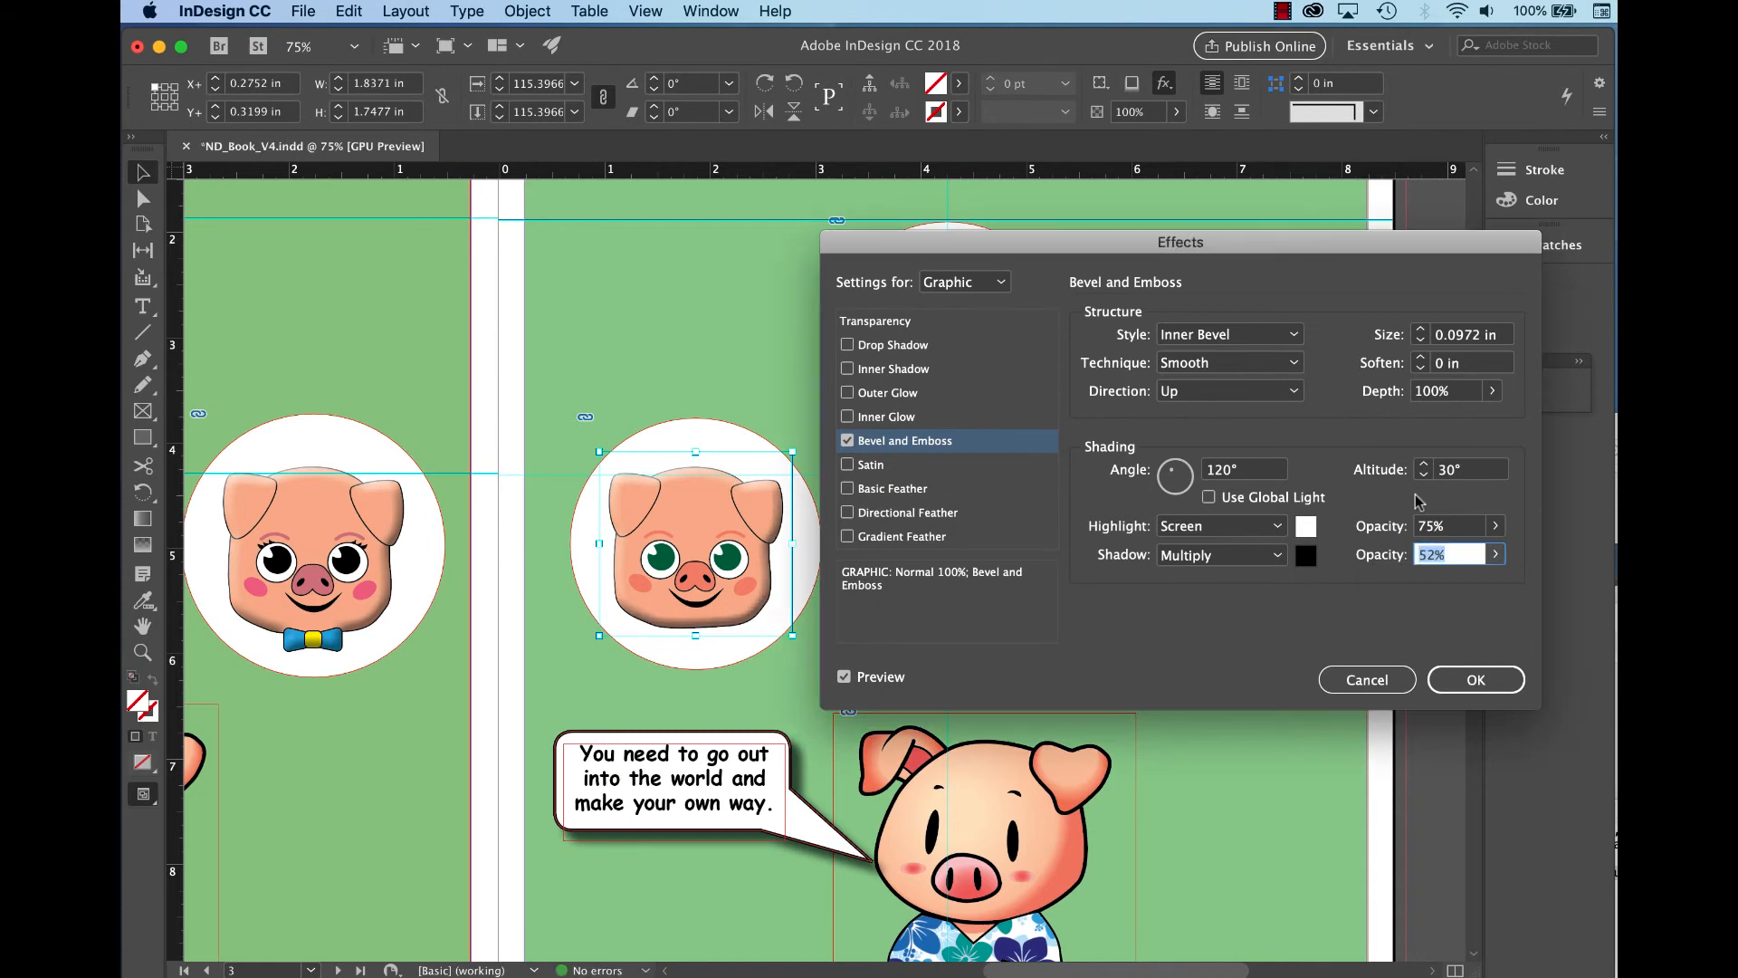
pyautogui.write('50')
pyautogui.click(1466, 679)
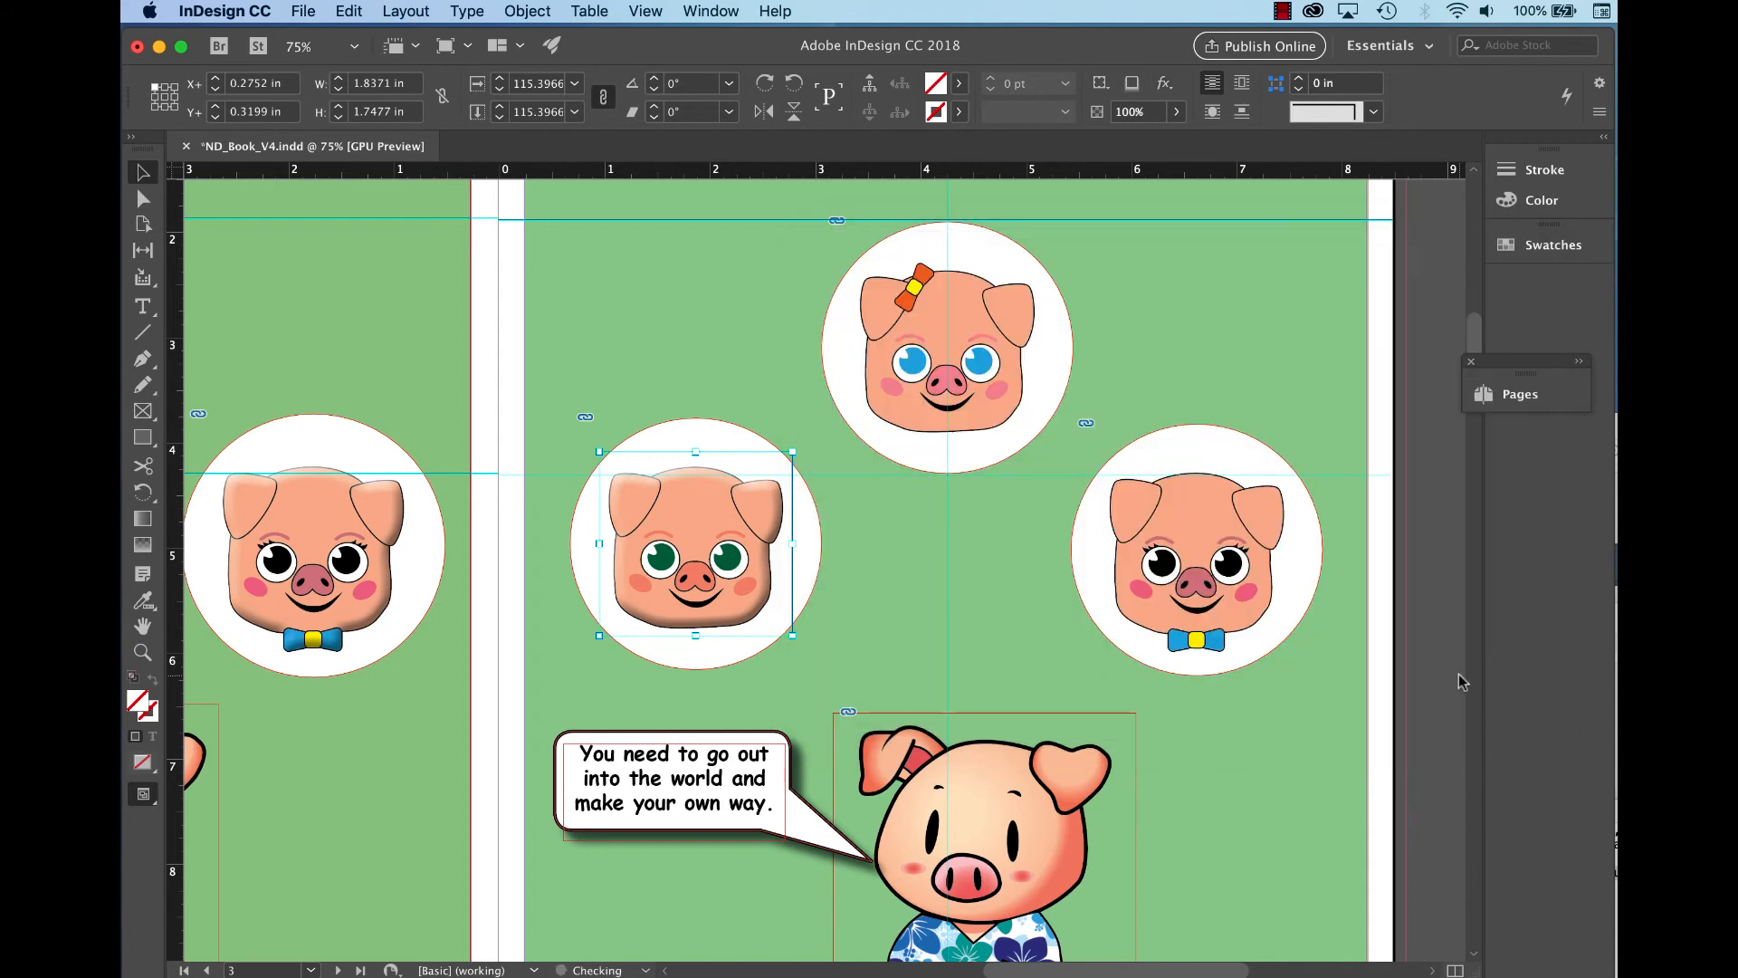
pyautogui.moveTo(884, 556); pyautogui.dragTo(1013, 572)
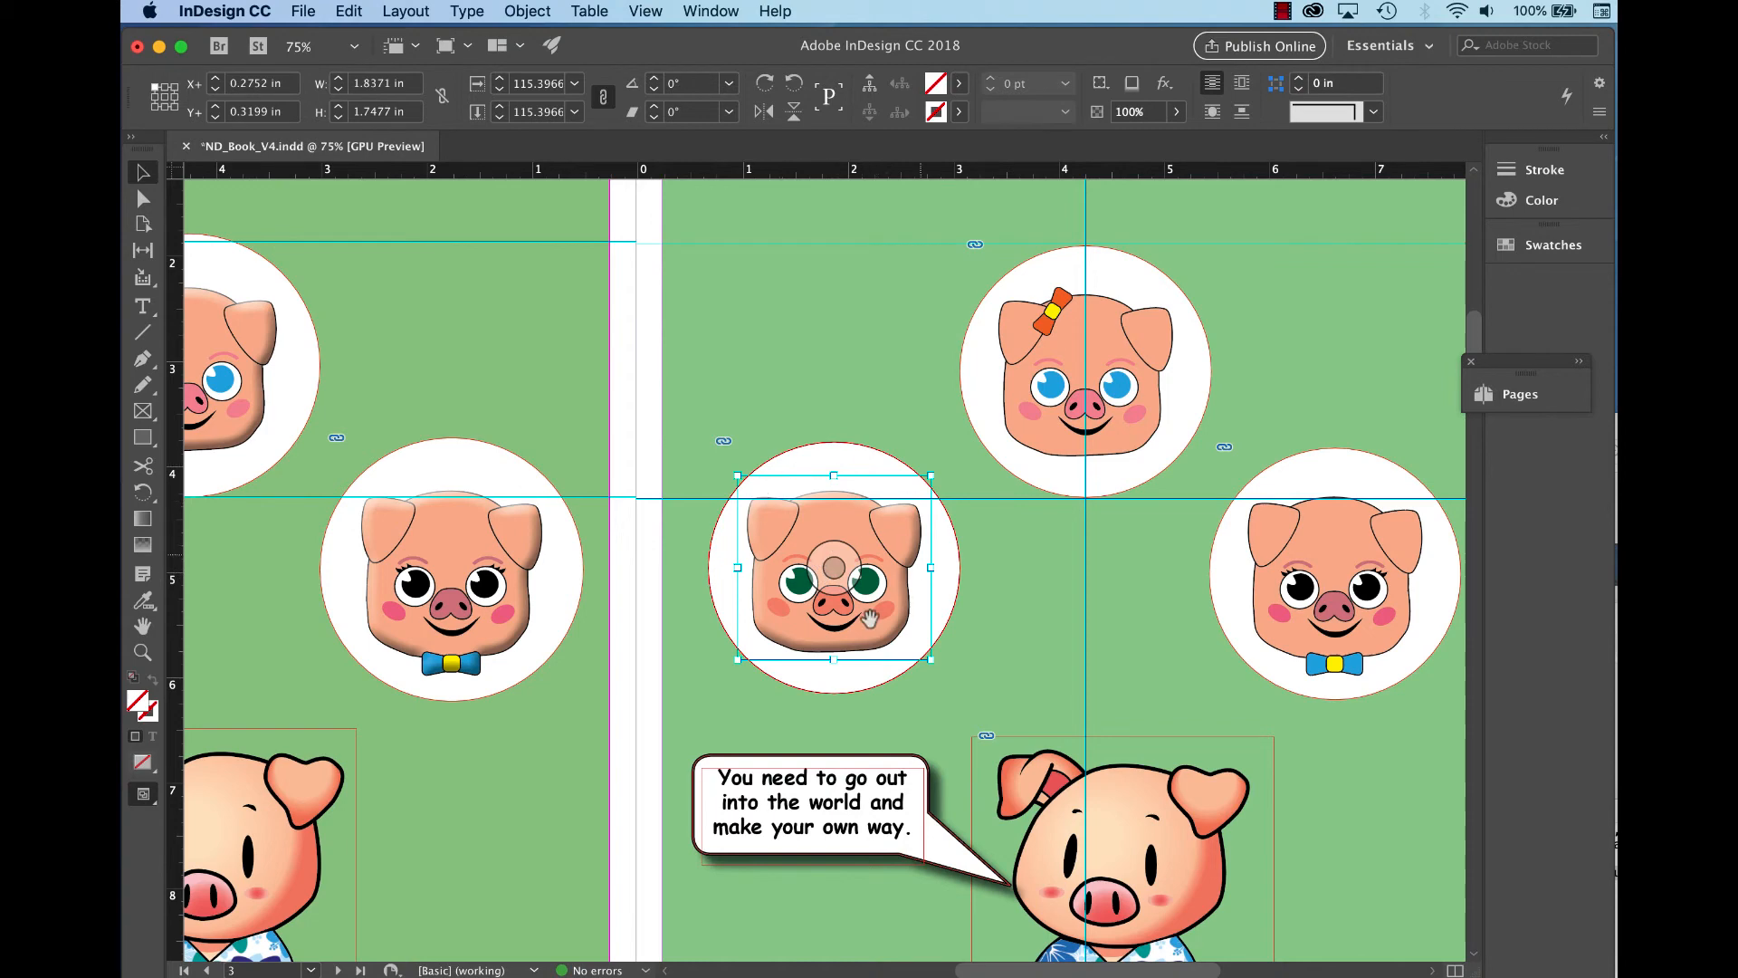
pyautogui.click(958, 387)
pyautogui.click(965, 406)
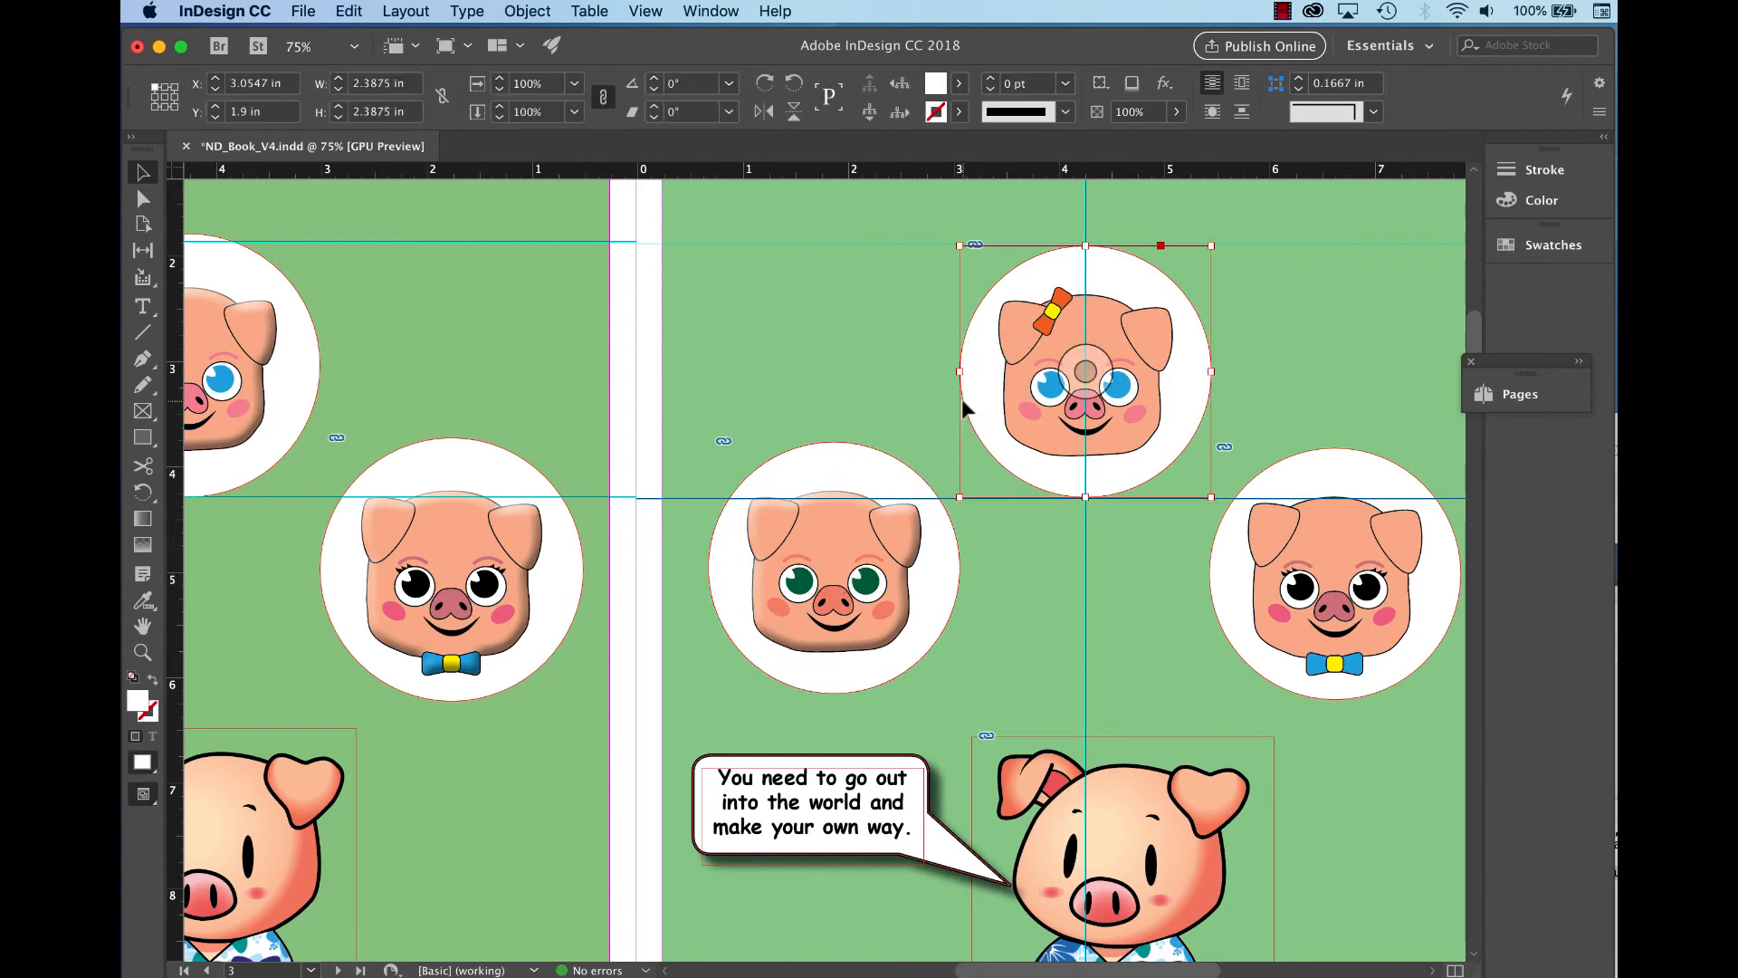
pyautogui.click(1165, 82)
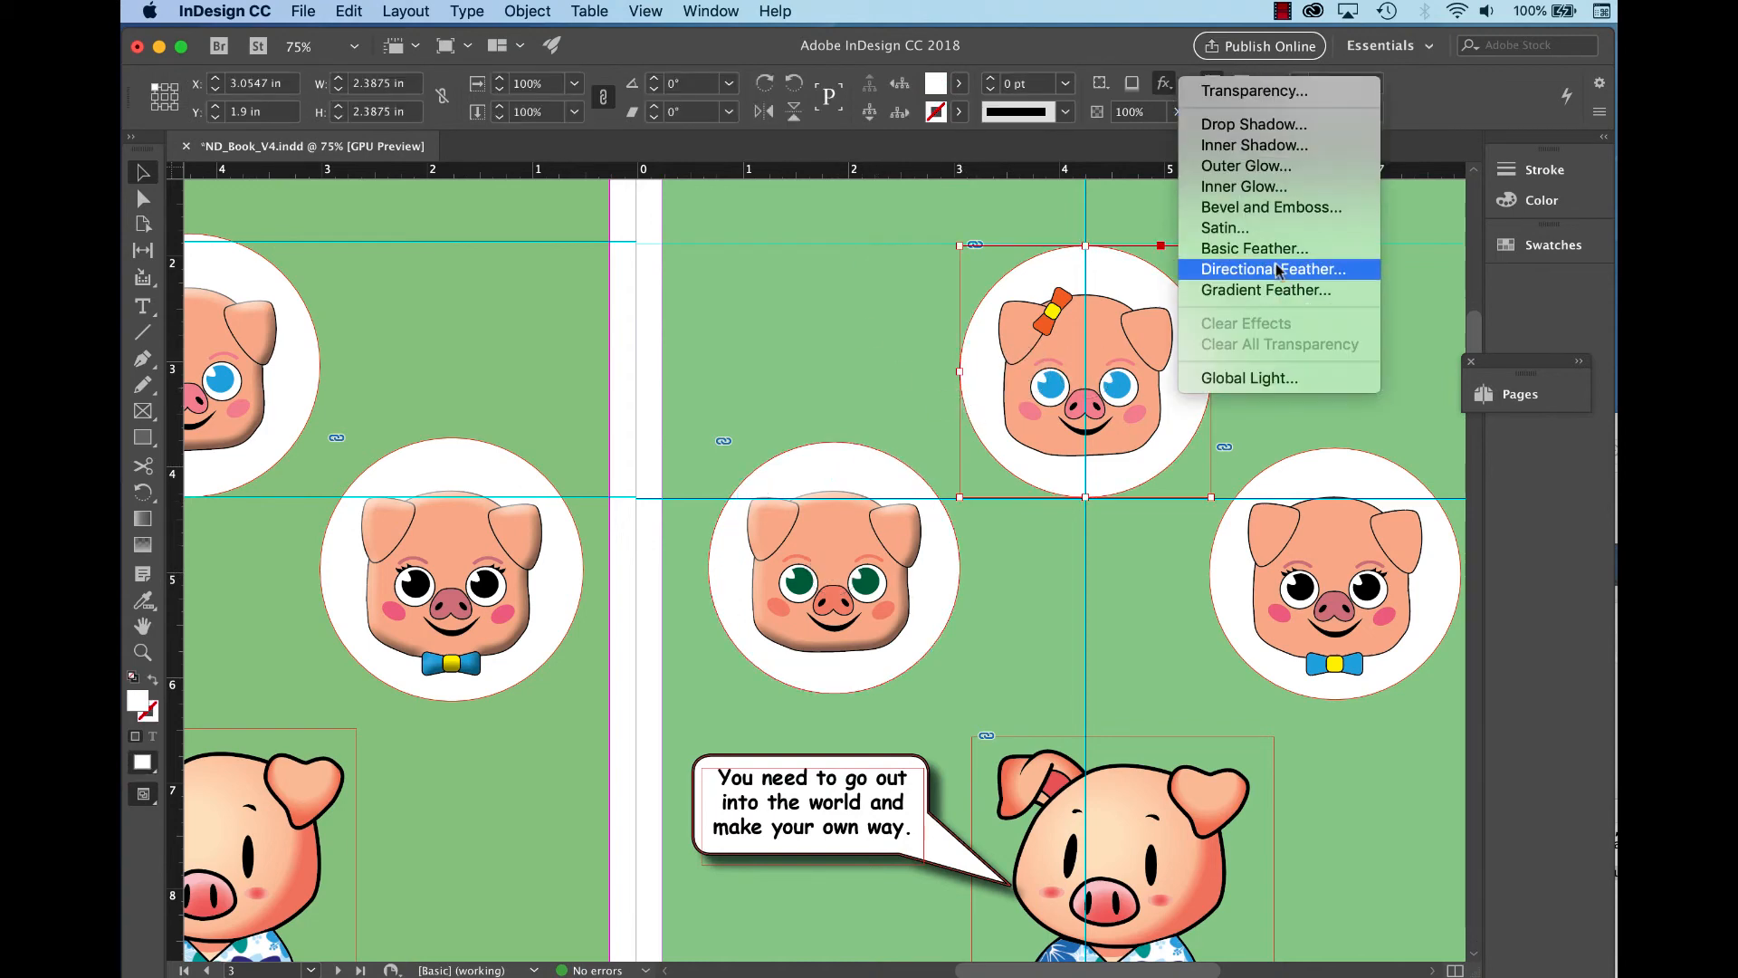
pyautogui.click(1284, 210)
pyautogui.moveTo(1498, 567); pyautogui.dragTo(1441, 561)
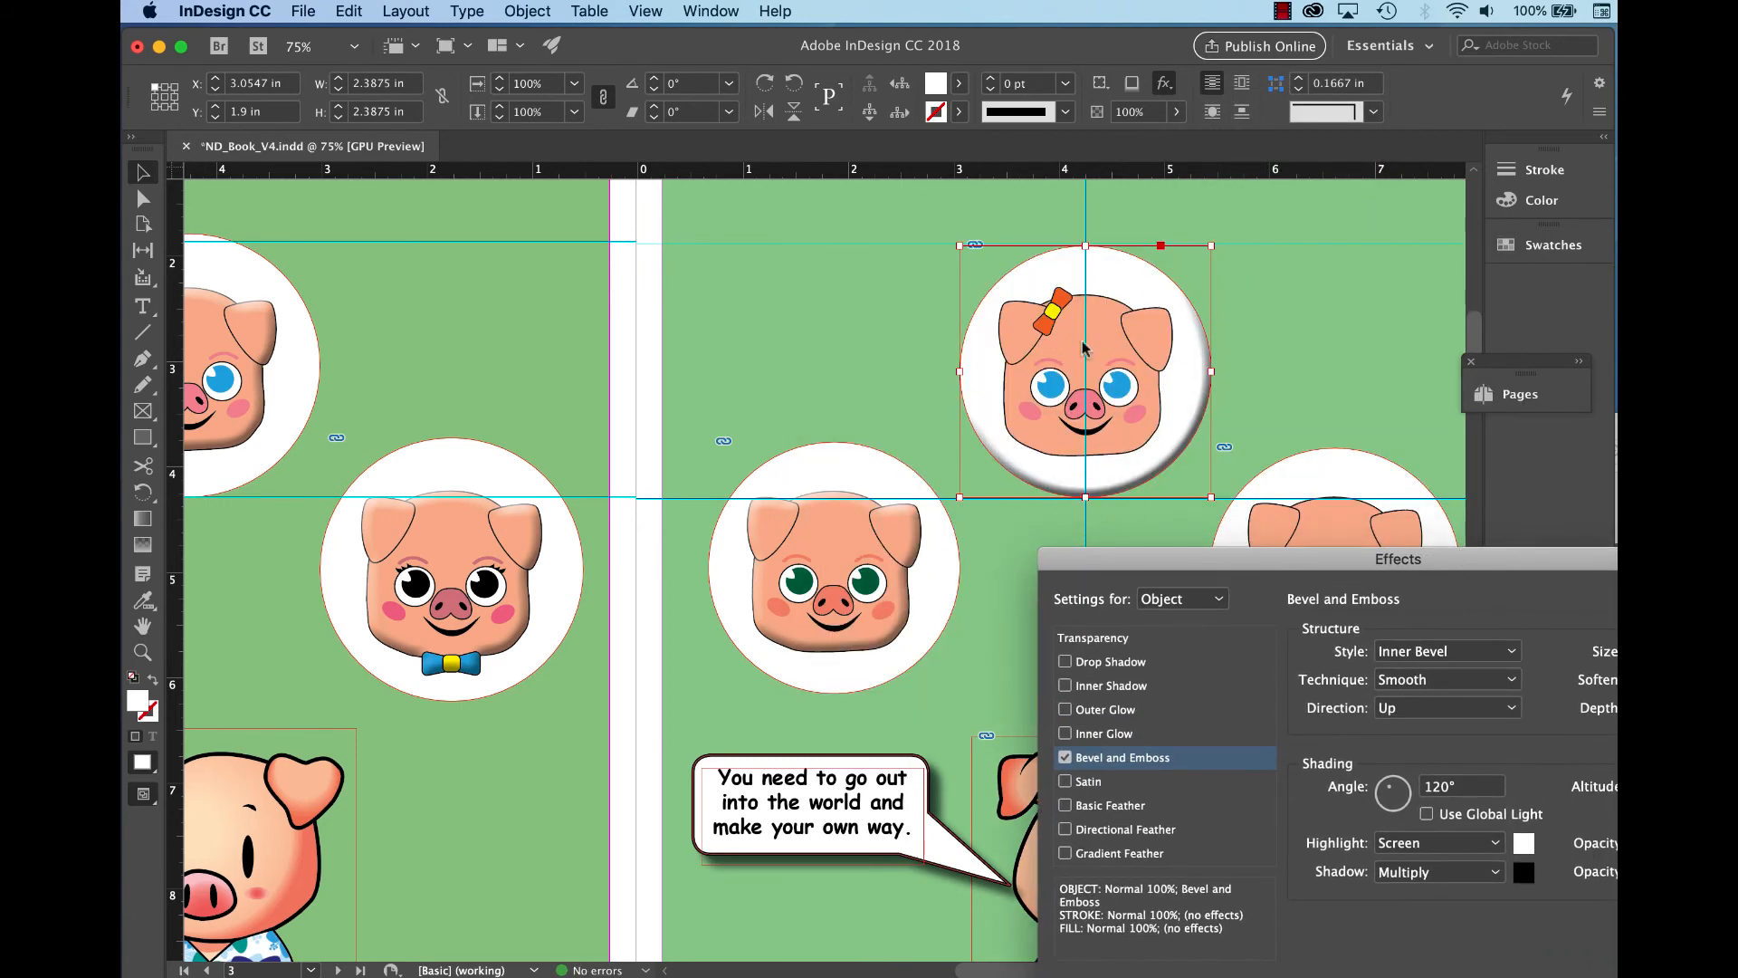
pyautogui.press('Escape')
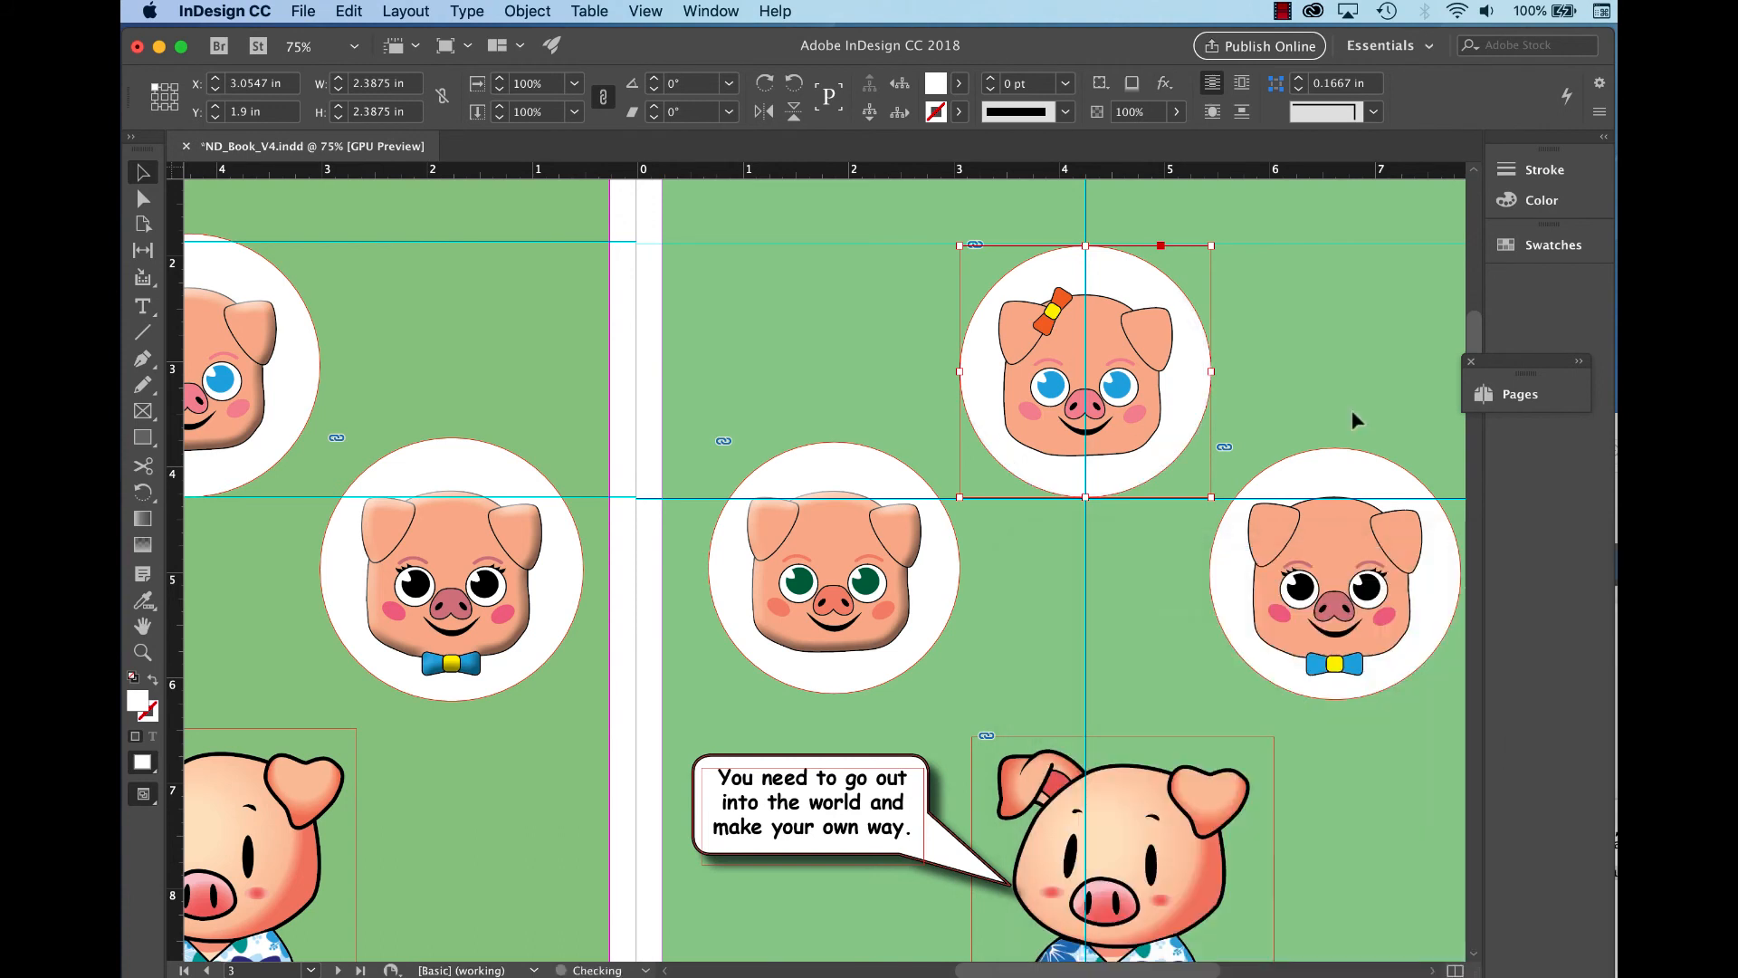
pyautogui.click(1289, 311)
# Apply an Inner Bevel effect with 50% shadow opacity to the blue-eyed pig graphic inside its circle on the new page.
pyautogui.click(1025, 371)
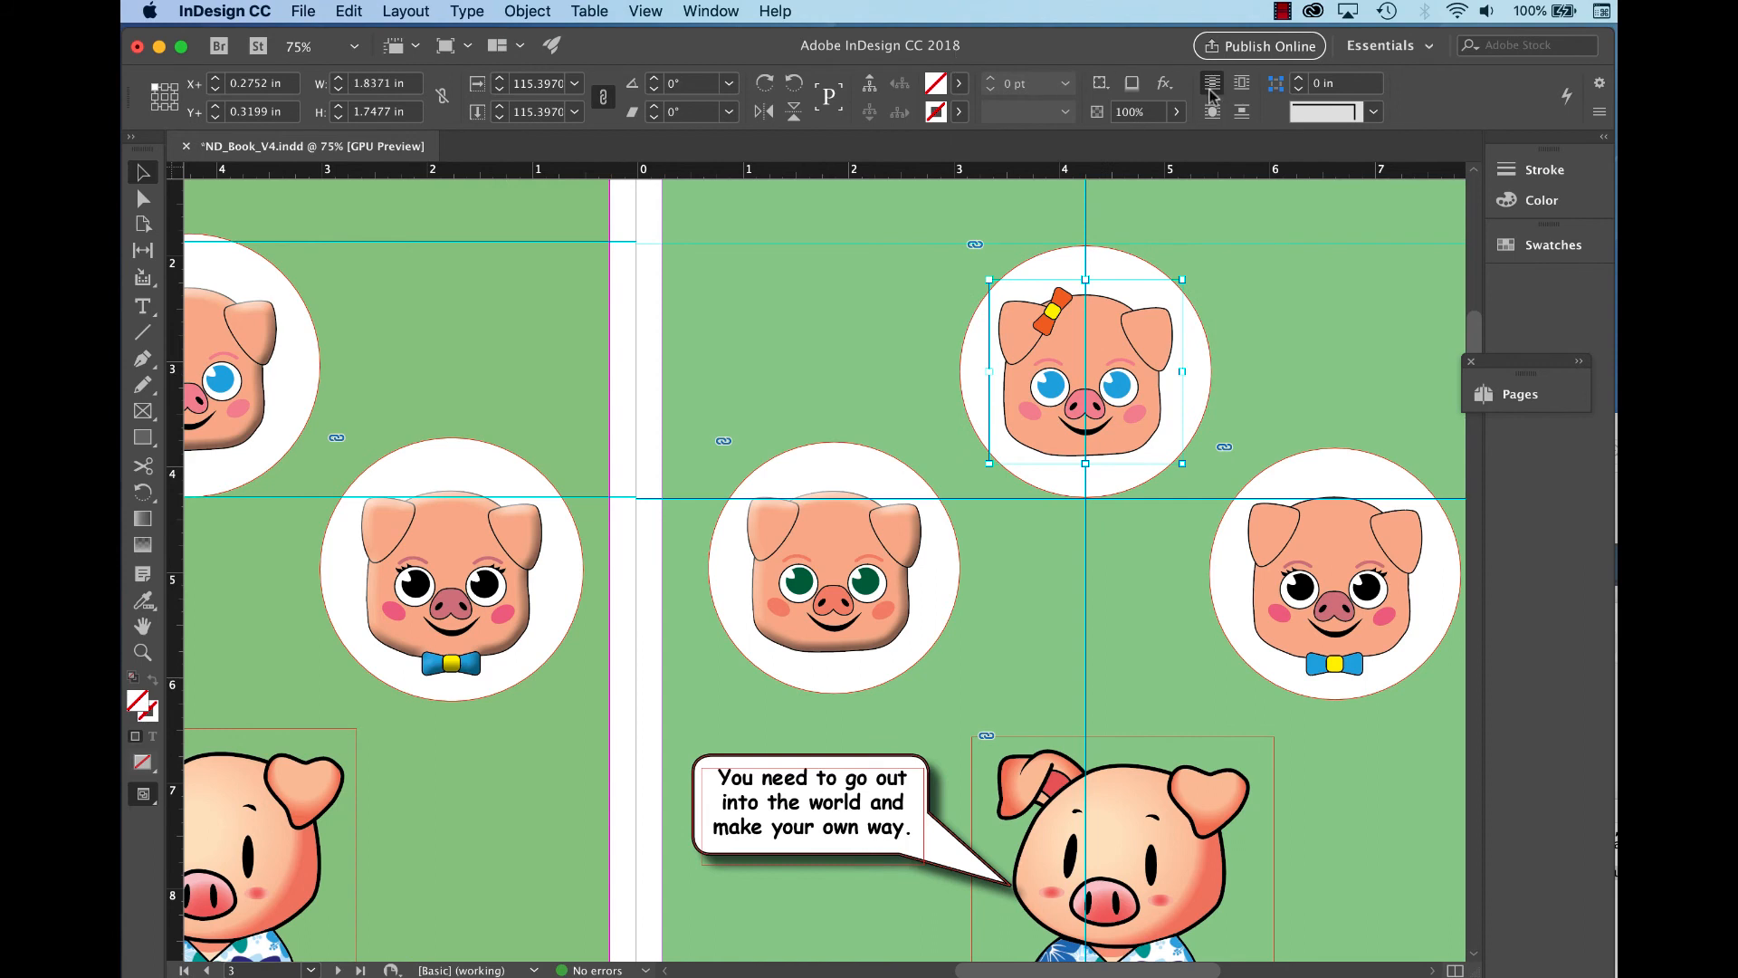
pyautogui.click(1165, 84)
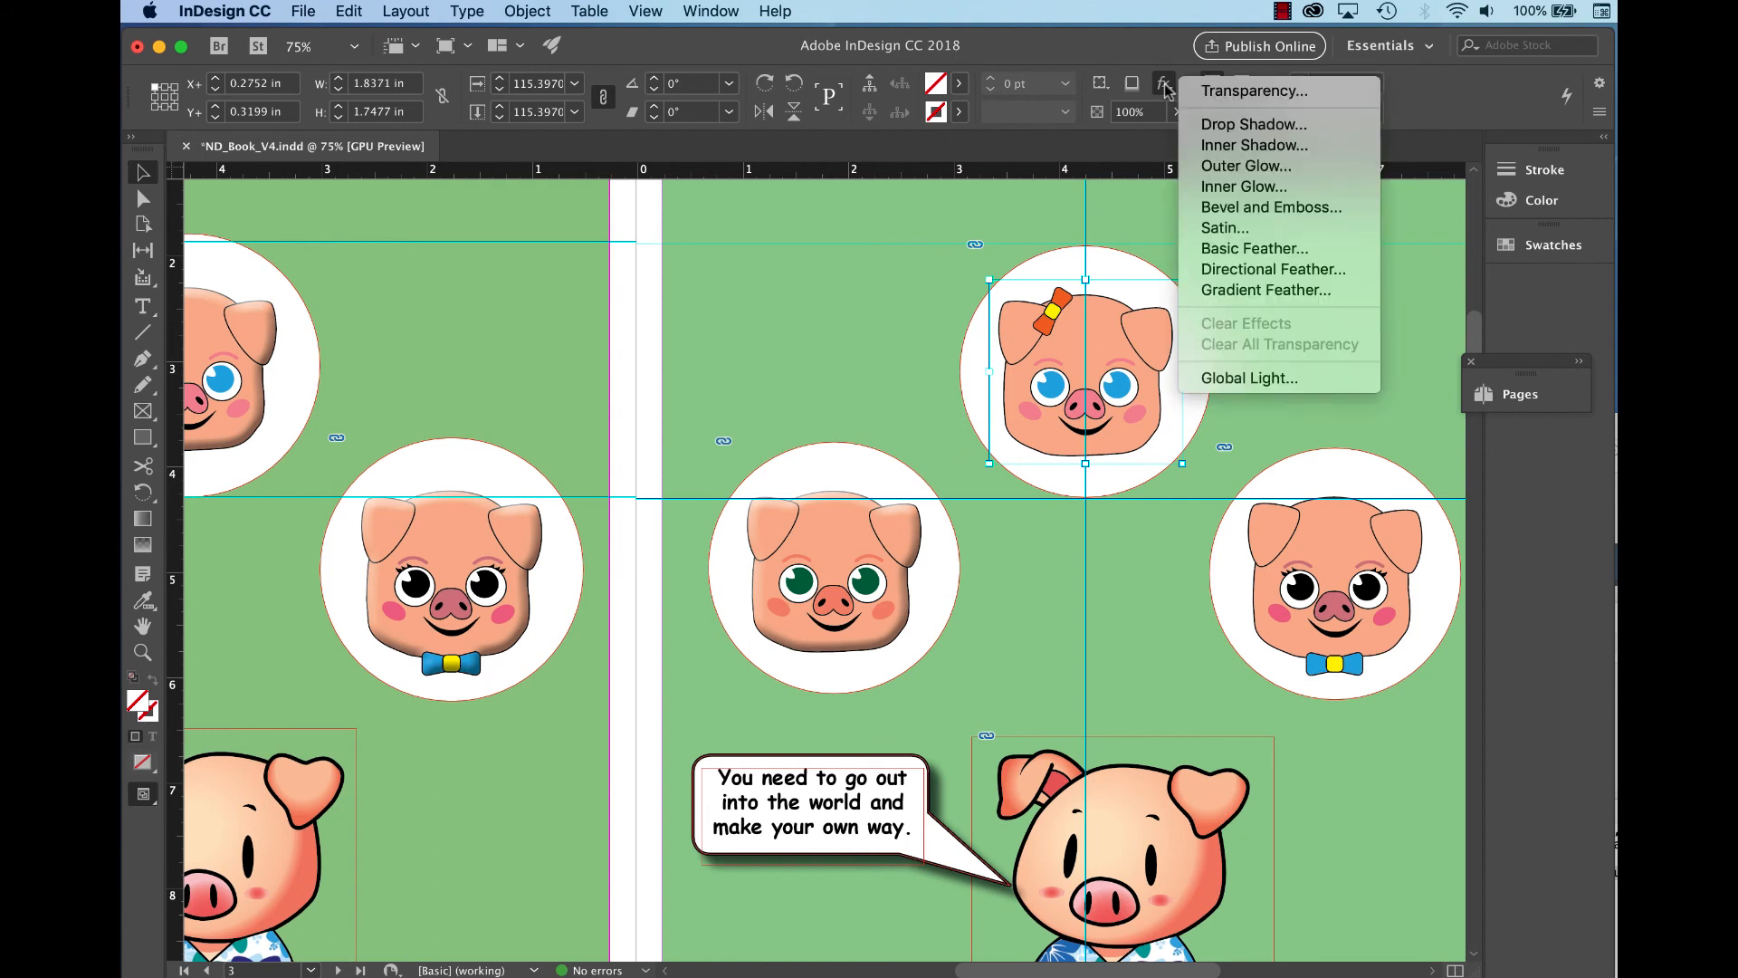
pyautogui.click(1265, 214)
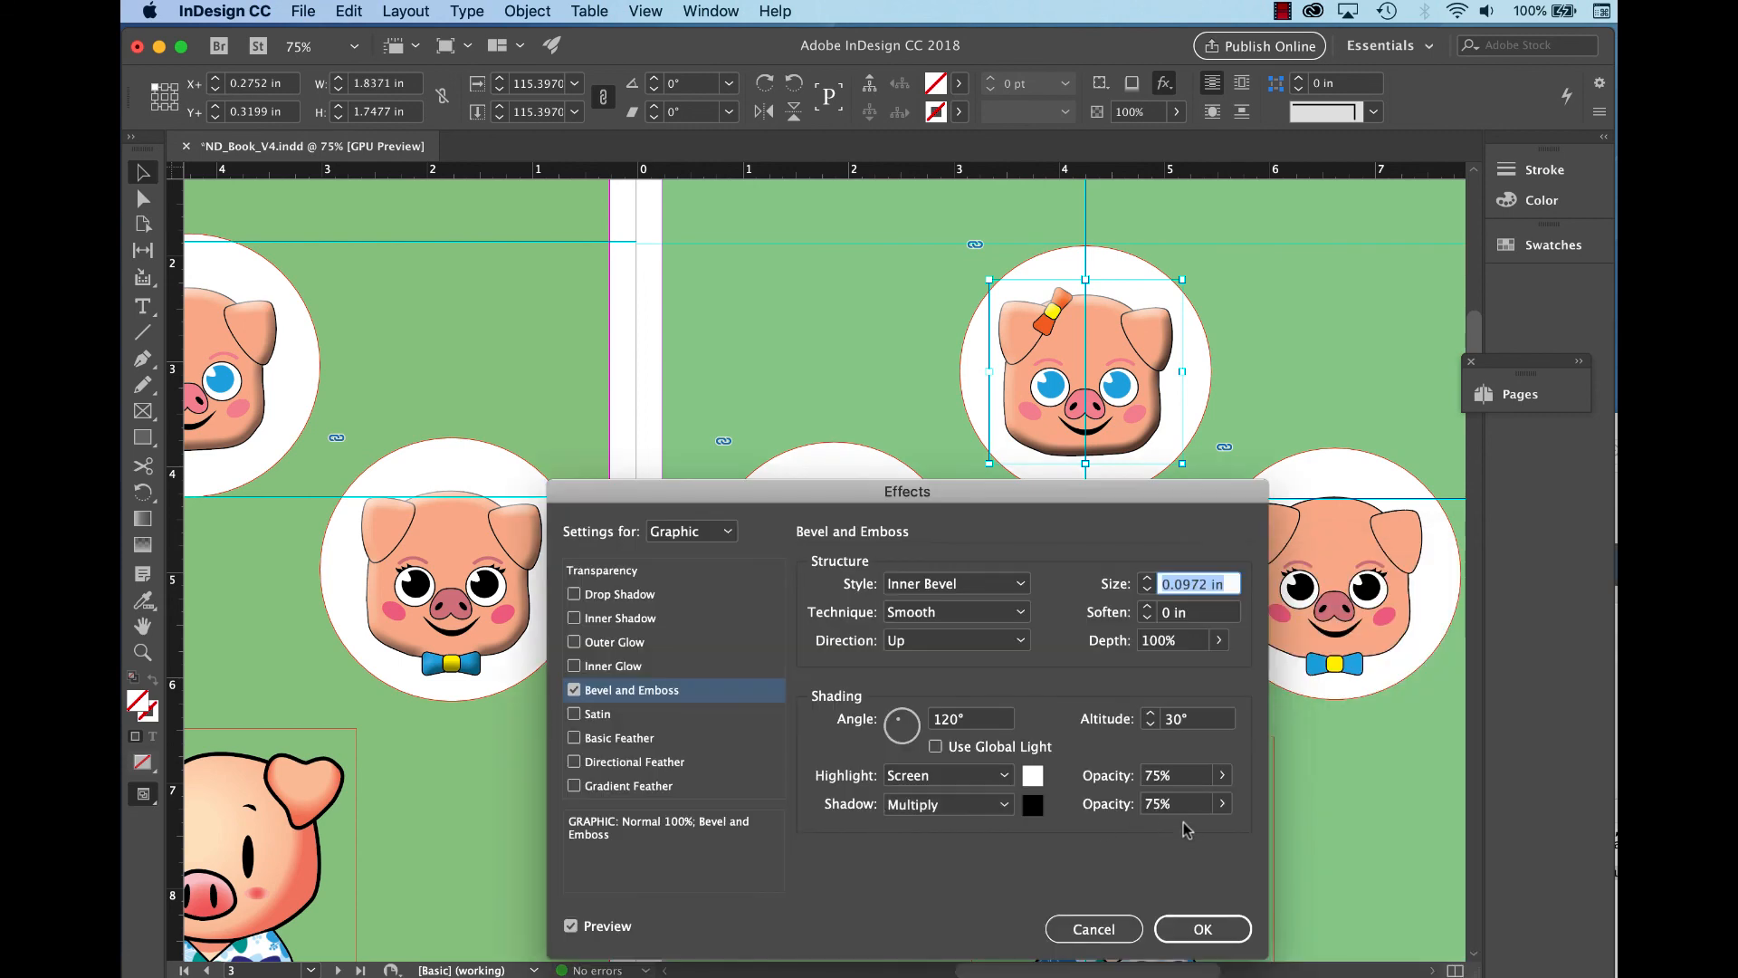
pyautogui.click(1147, 804)
pyautogui.write('50')
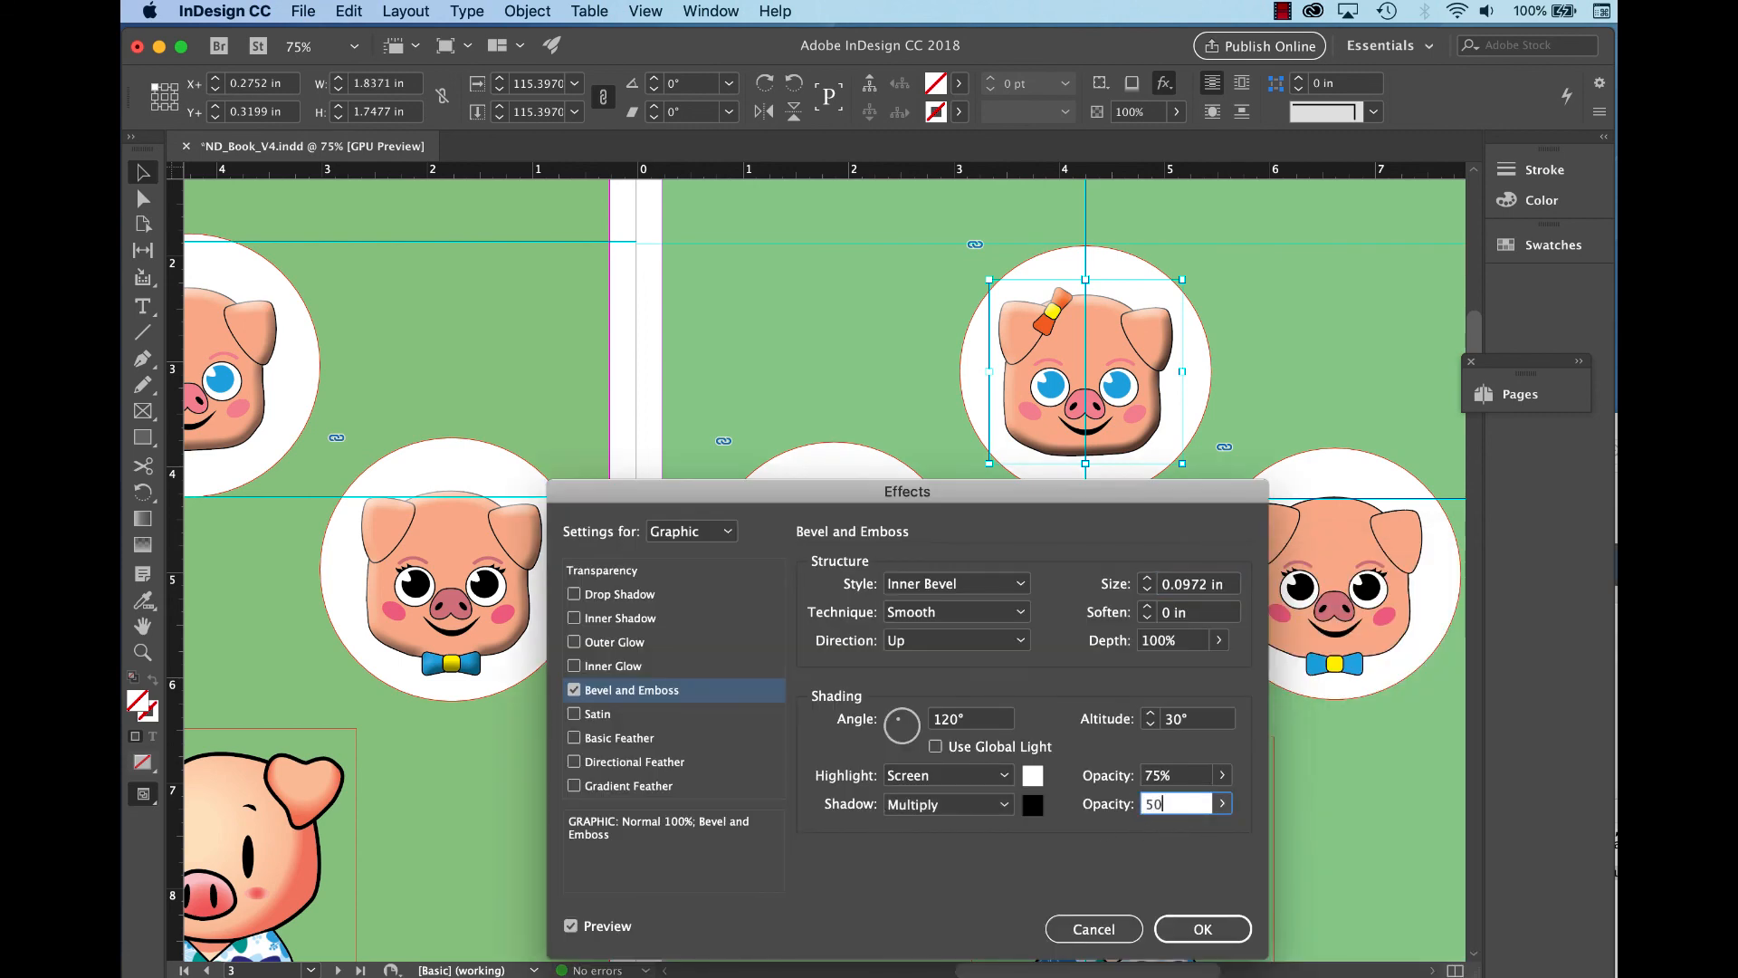
pyautogui.press('Return')
# Select the new page's bow-tied pig graphic inside its circle and open the choice of object effects for it.
pyautogui.click(1335, 581)
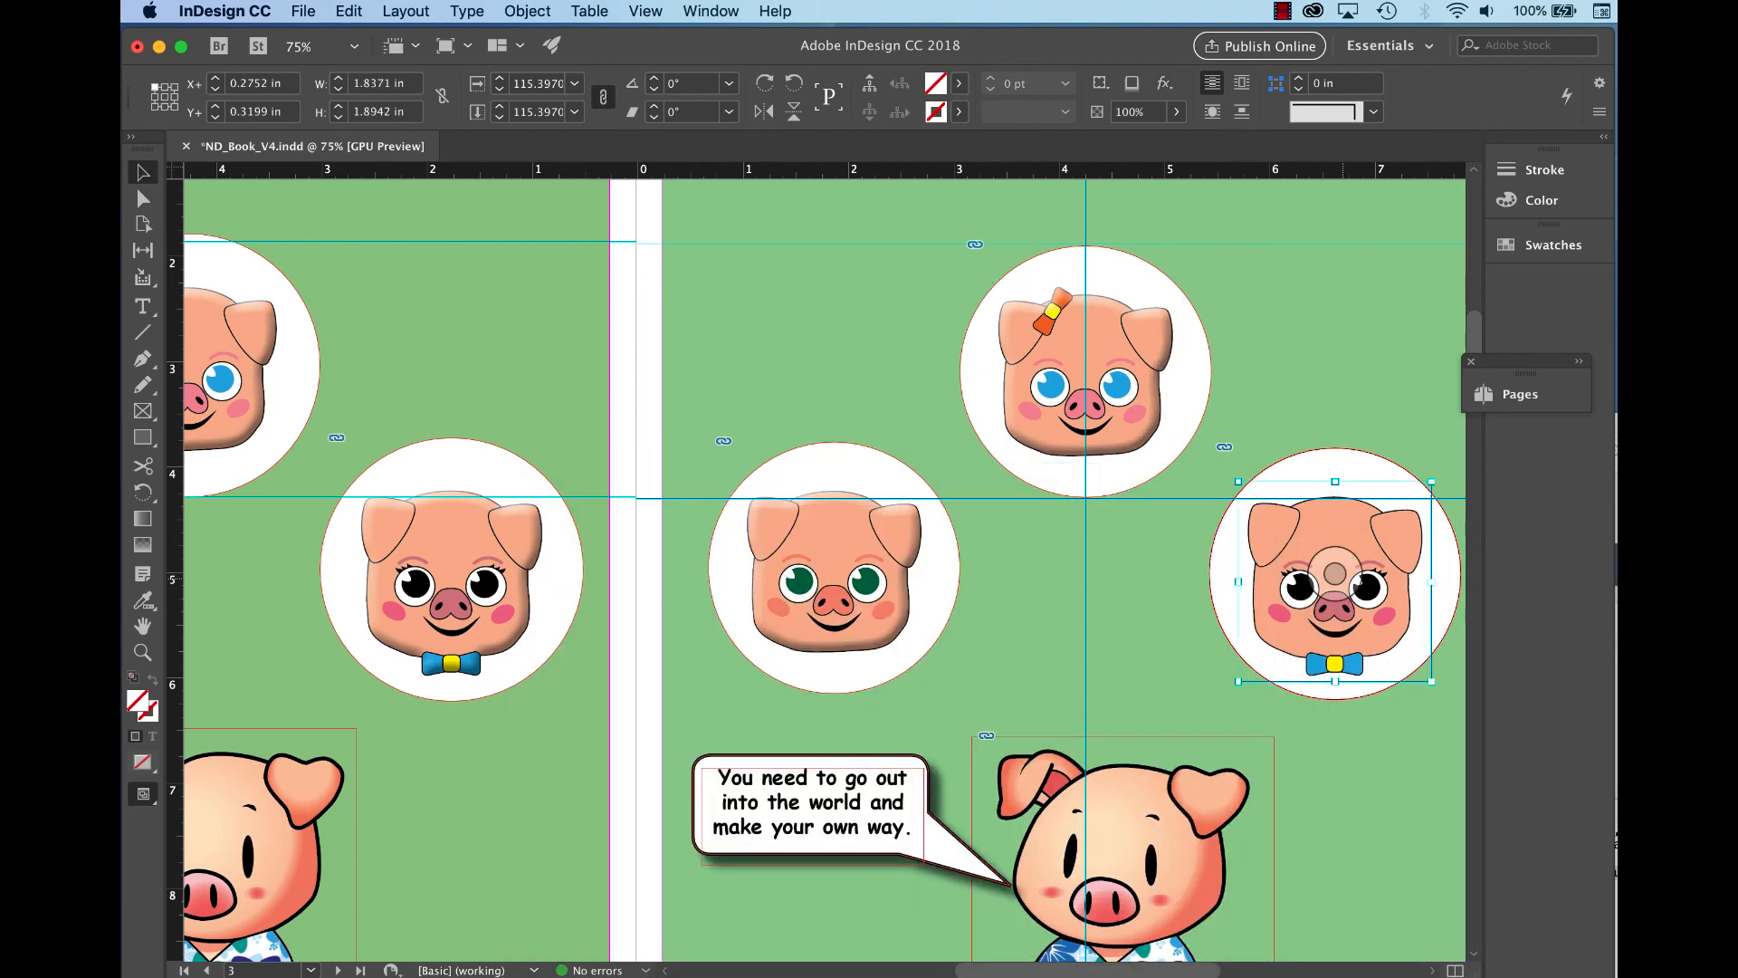
pyautogui.click(1164, 83)
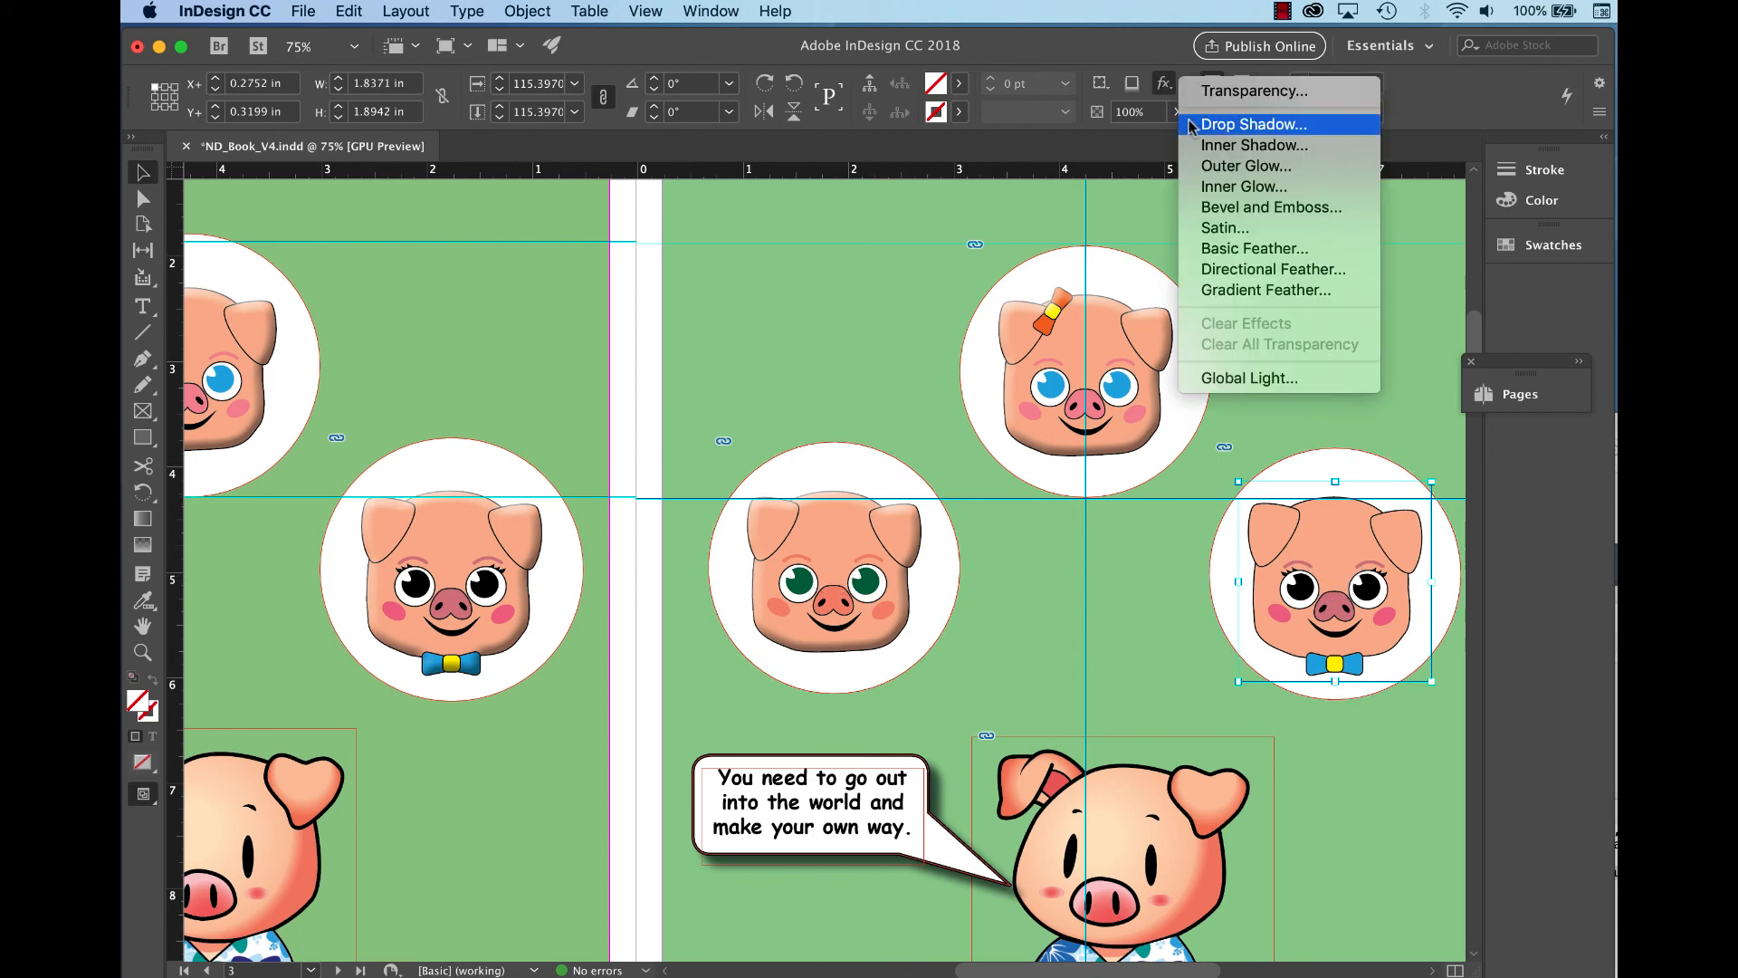